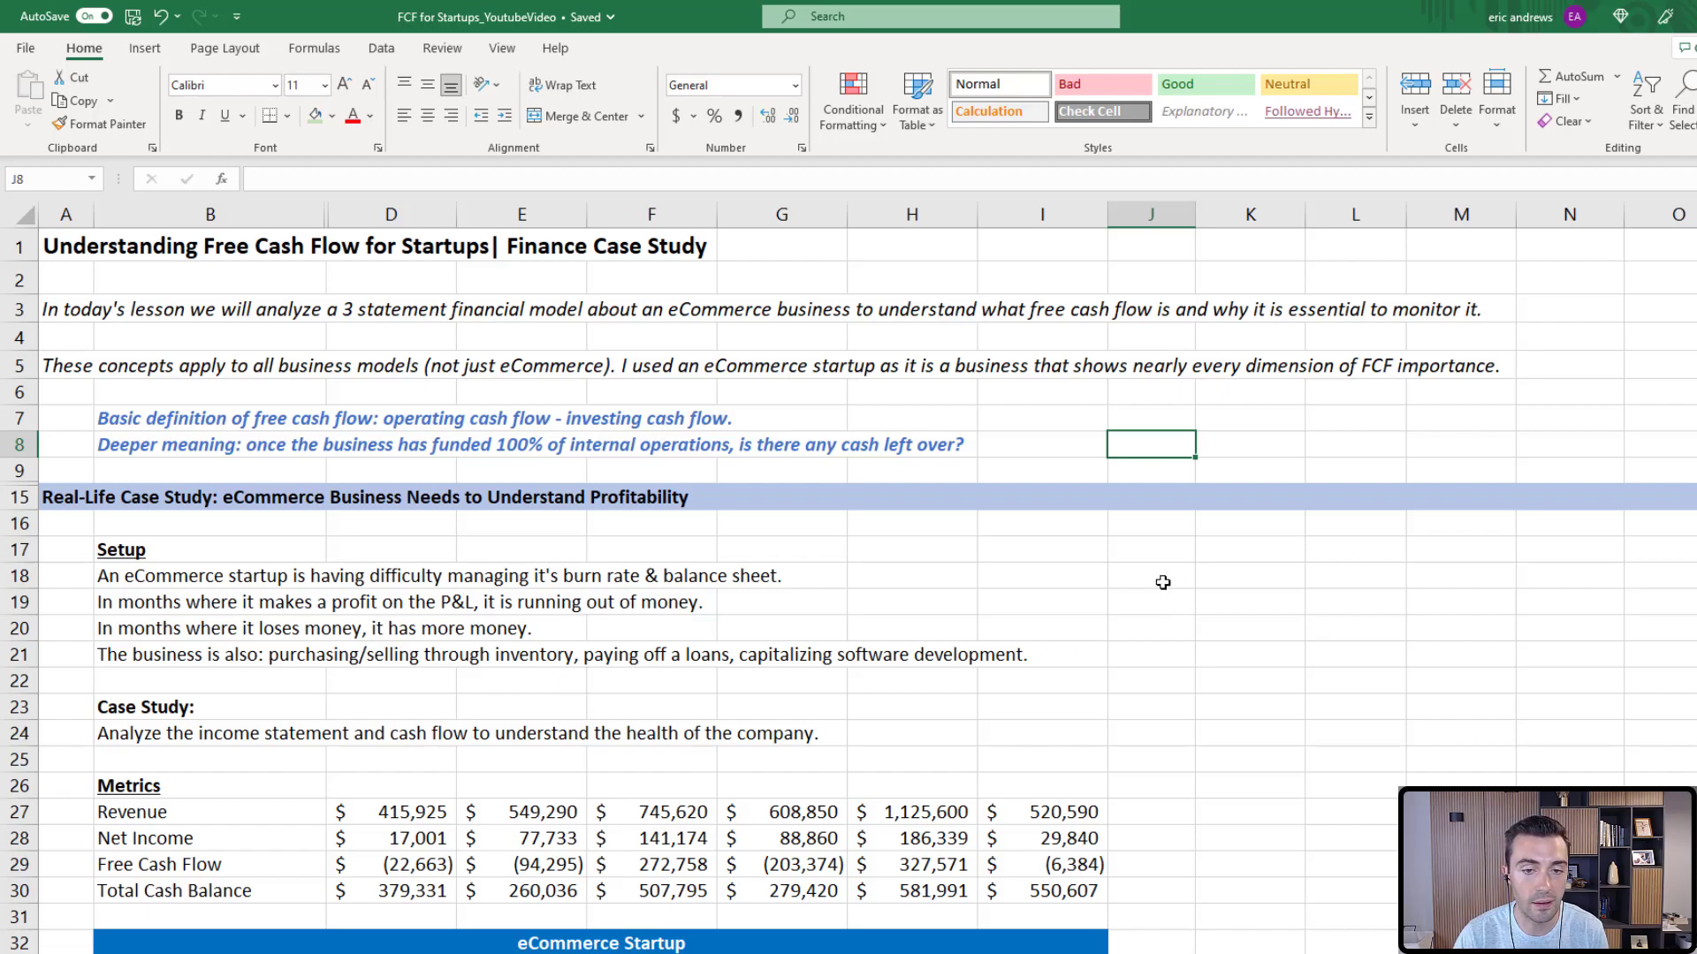
Walk through the free cash flow definition and the case study setup sentences.
{"action": "left_click", "coordinate": [180, 425]}
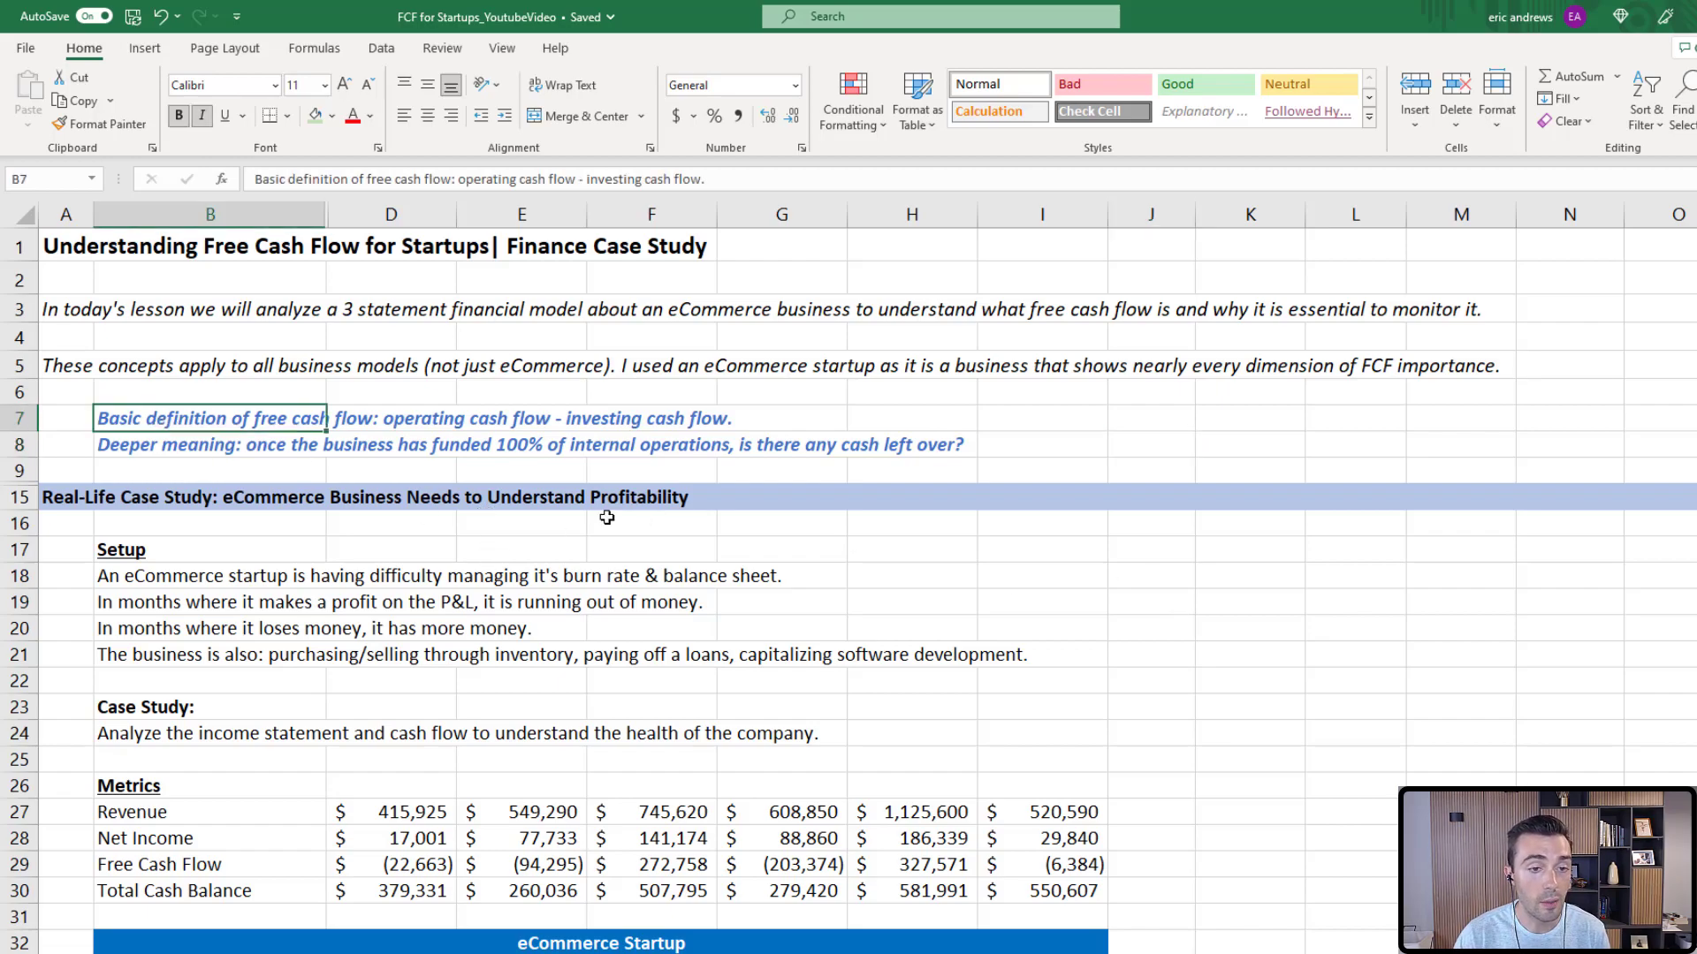
{"action": "key", "text": "Left"}
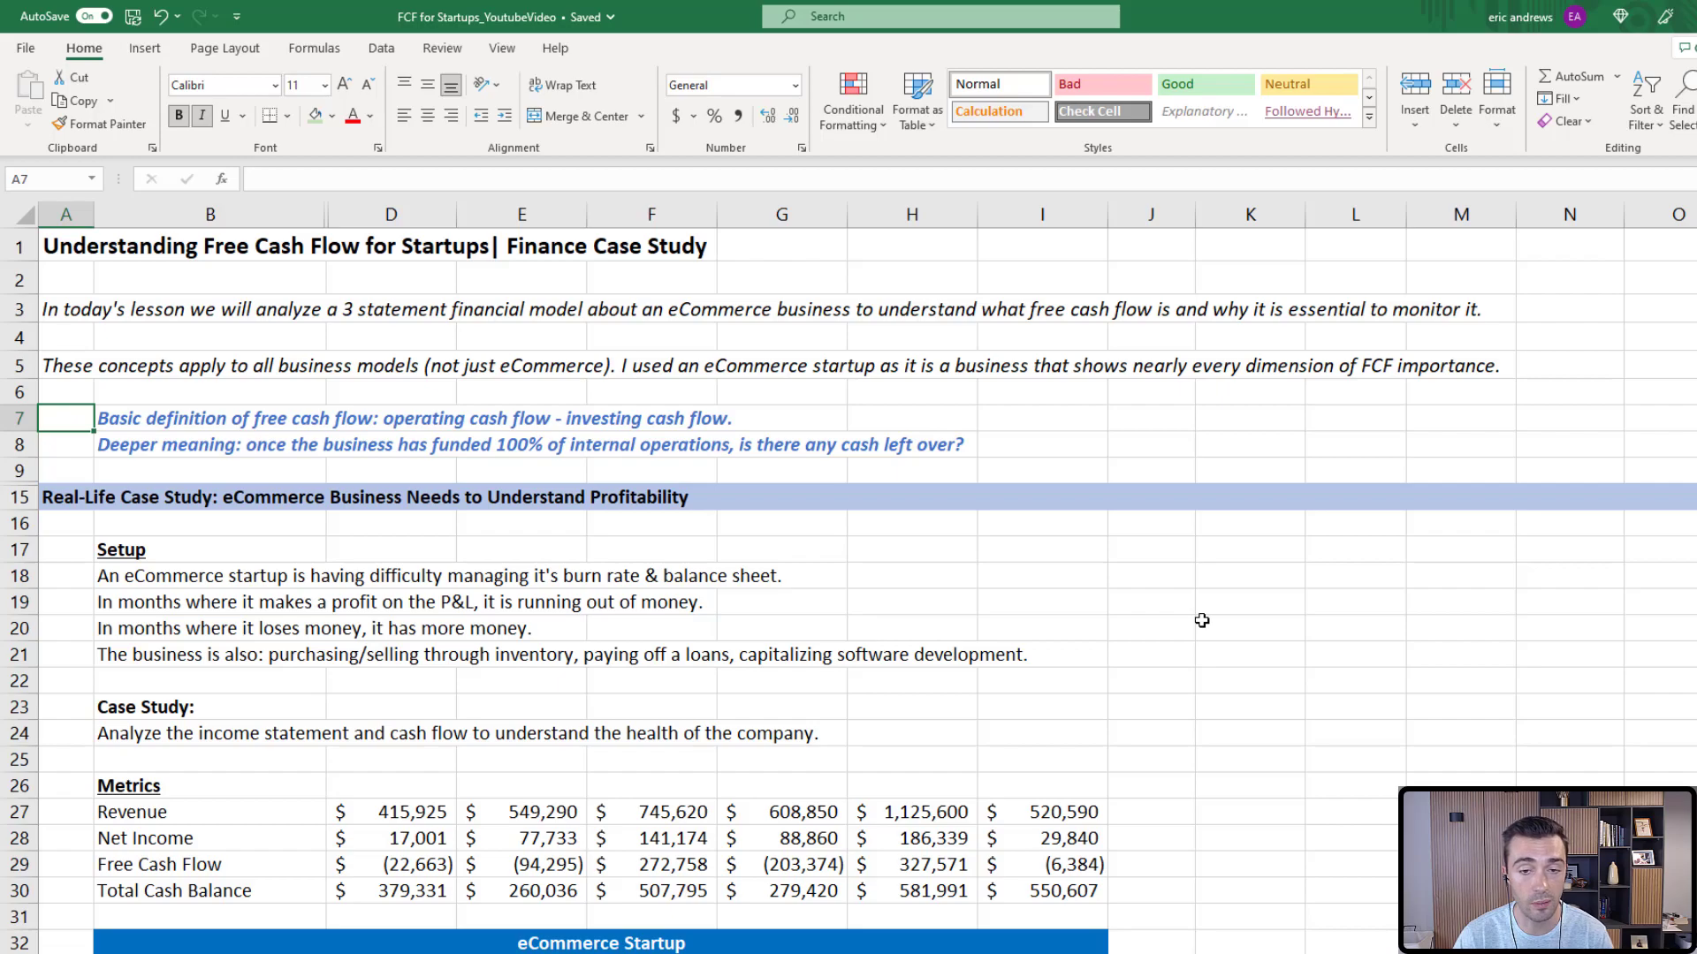
{"action": "key", "text": "Down"}
{"action": "key", "text": "Right"}
{"action": "key", "text": "Left"}
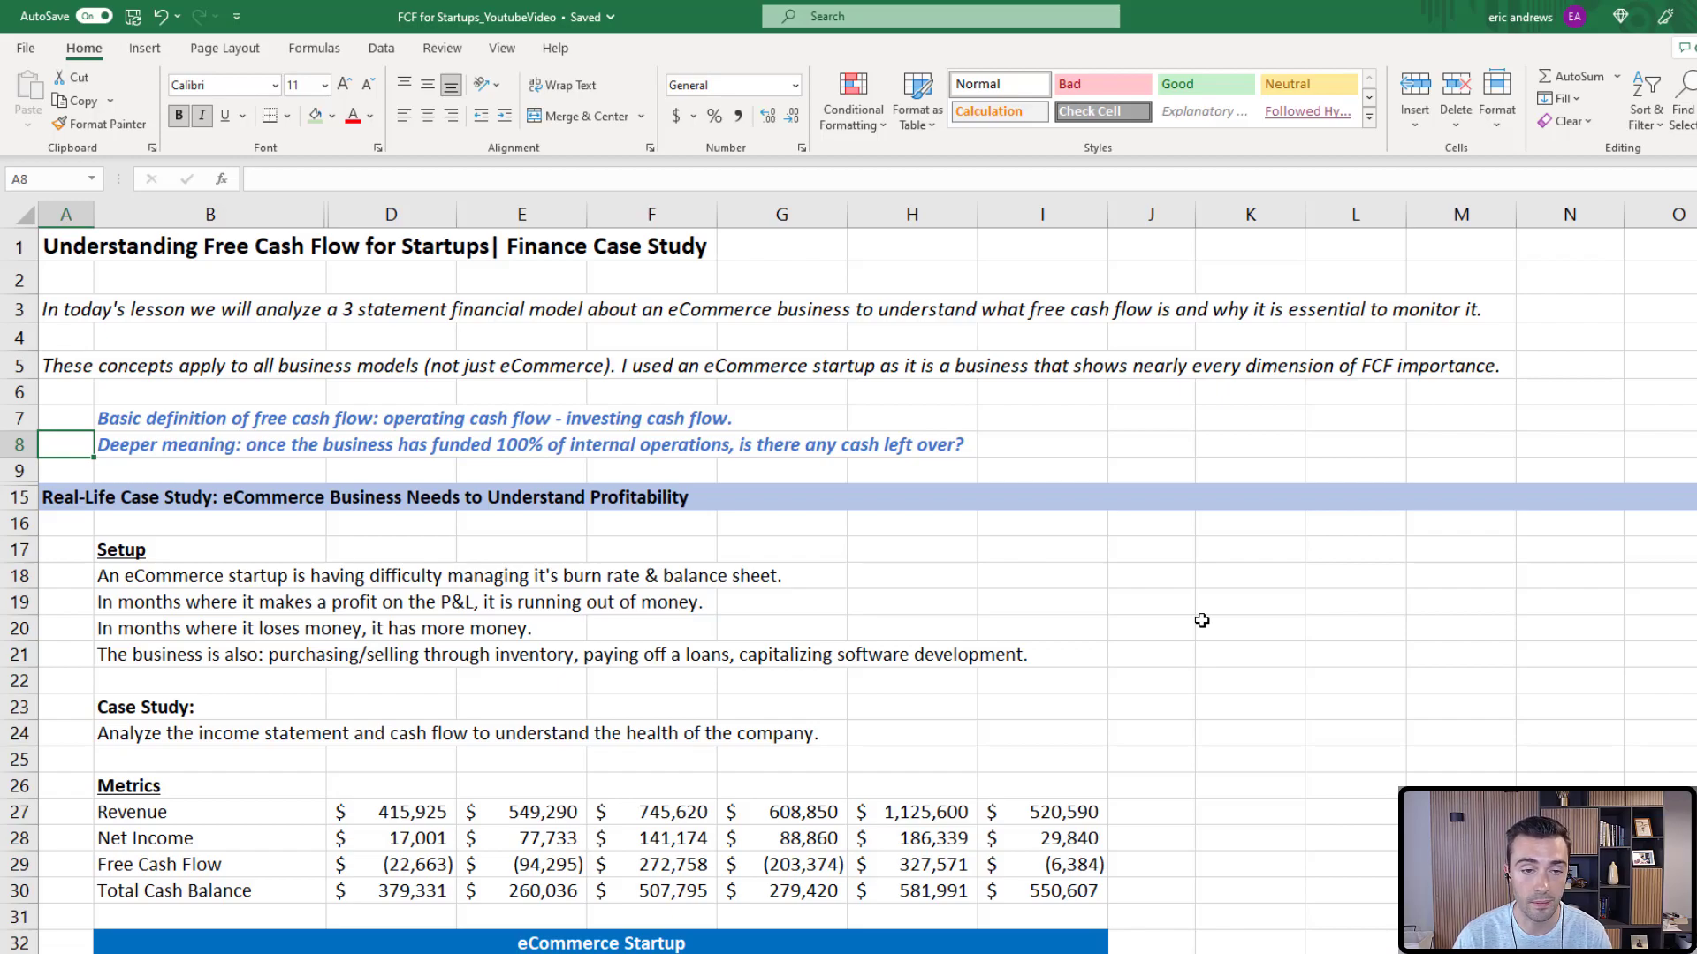
{"action": "scroll", "coordinate": [1234, 567], "scroll_direction": "down", "scroll_amount": 1}
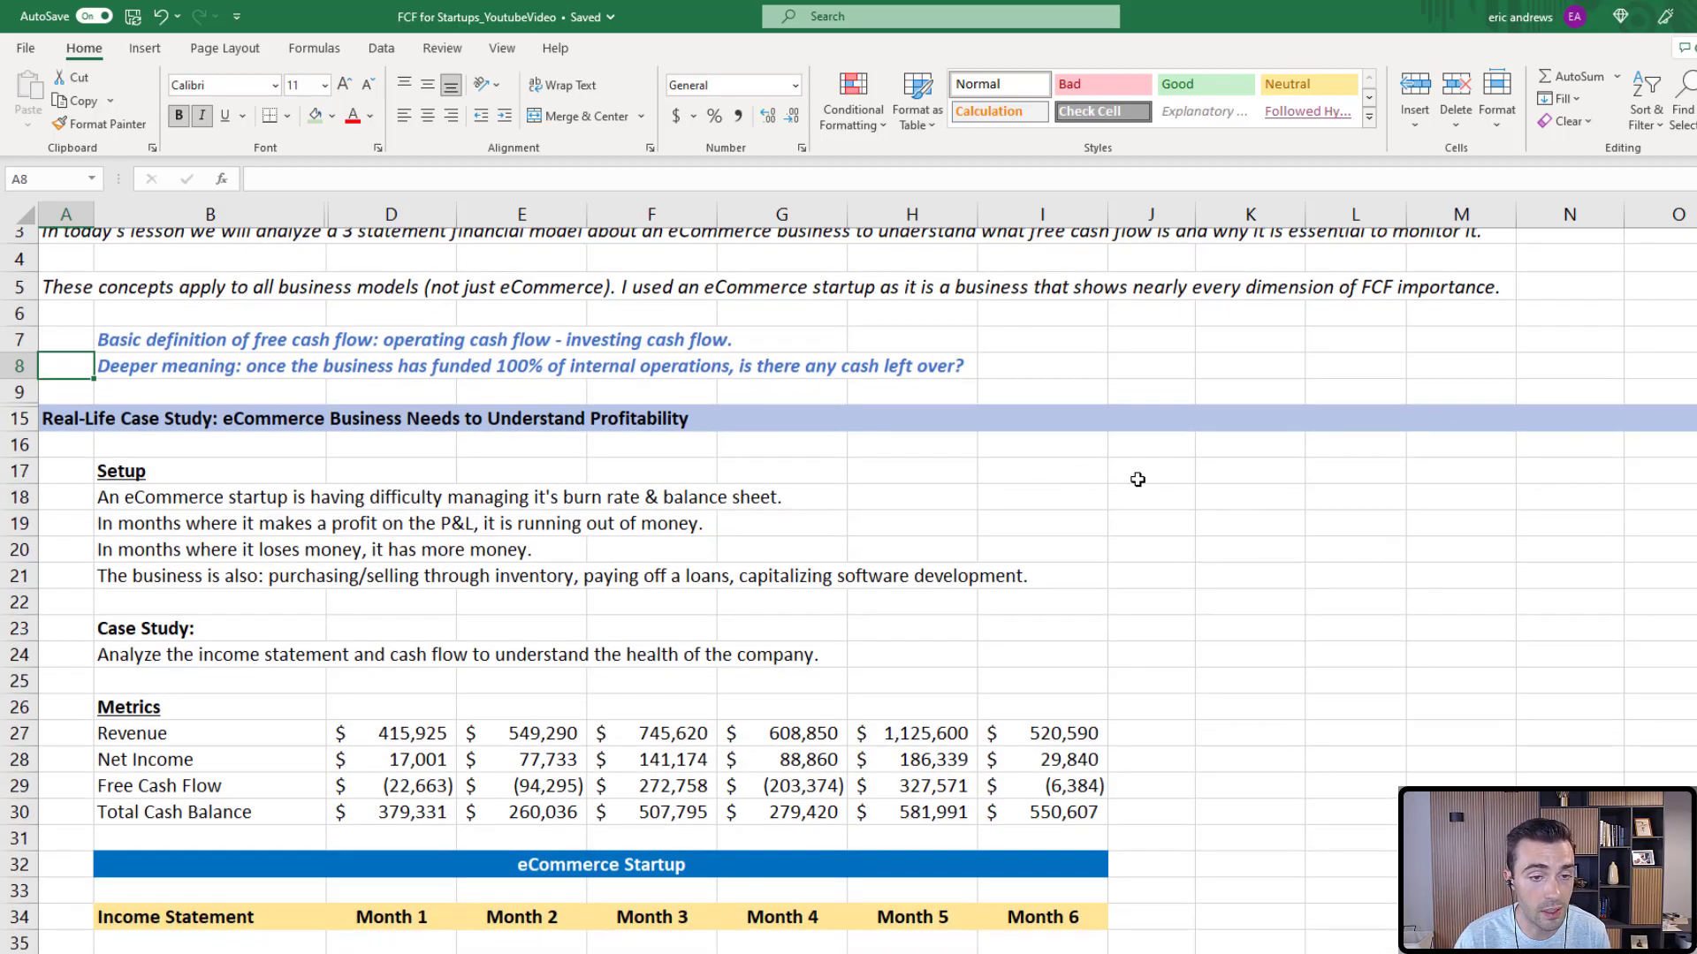
{"action": "scroll", "coordinate": [1155, 479], "scroll_direction": "down", "scroll_amount": 1}
{"action": "left_click", "coordinate": [67, 340]}
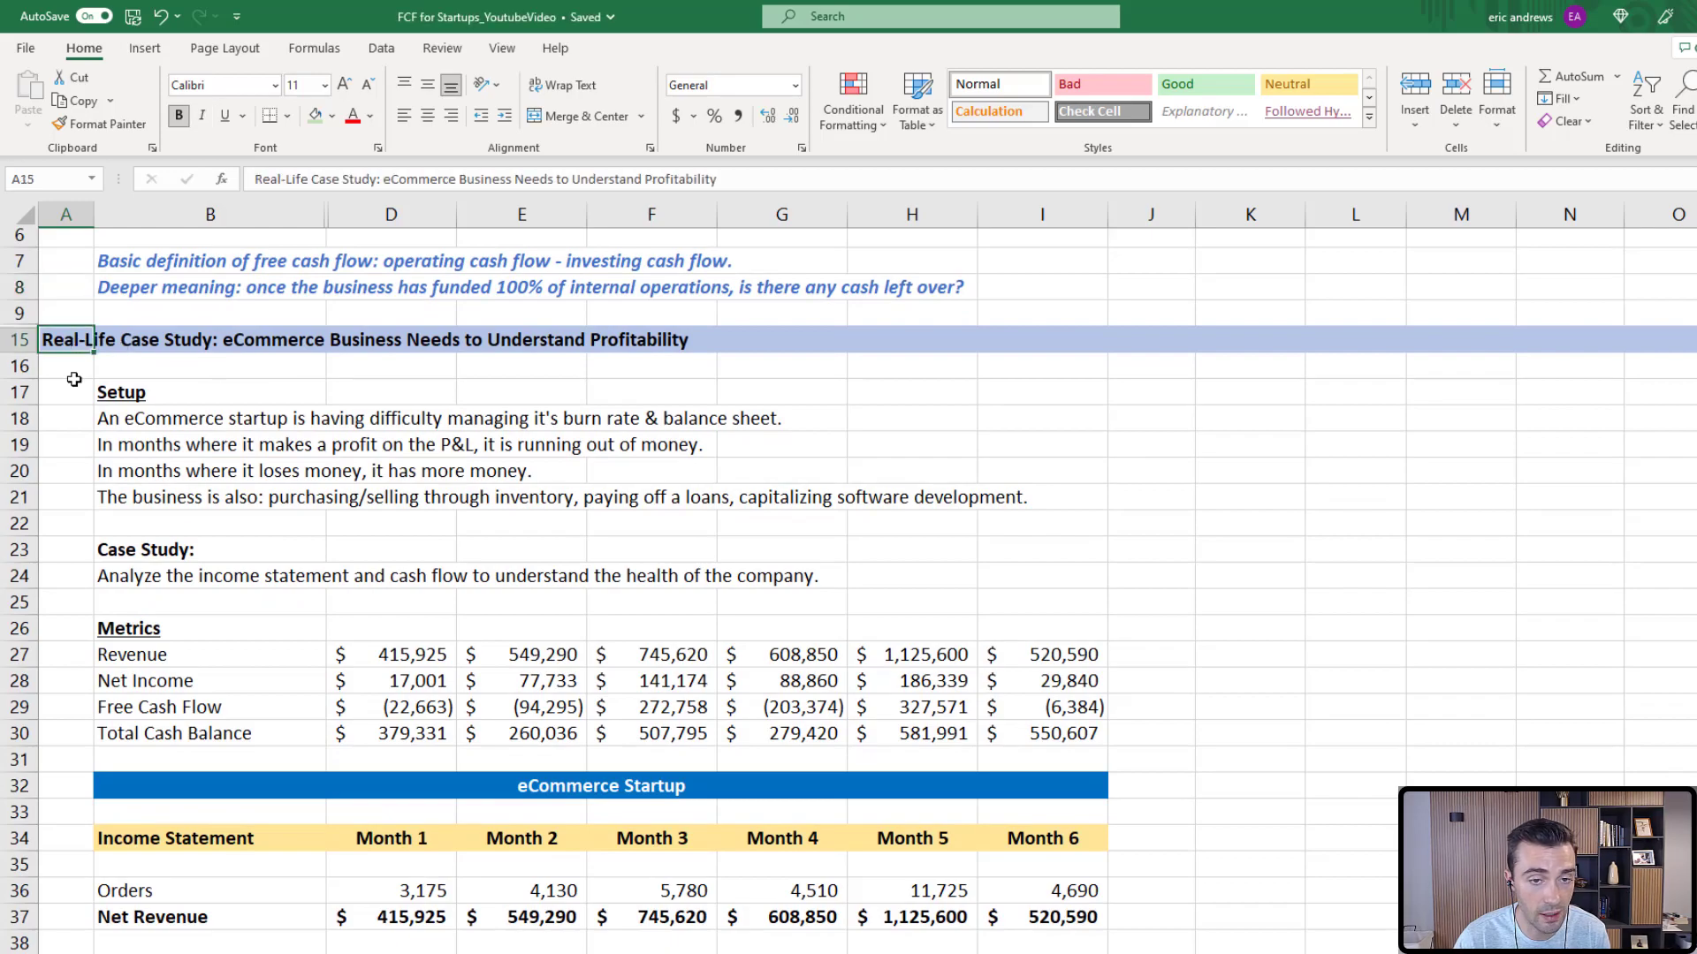
{"action": "left_click", "coordinate": [152, 419]}
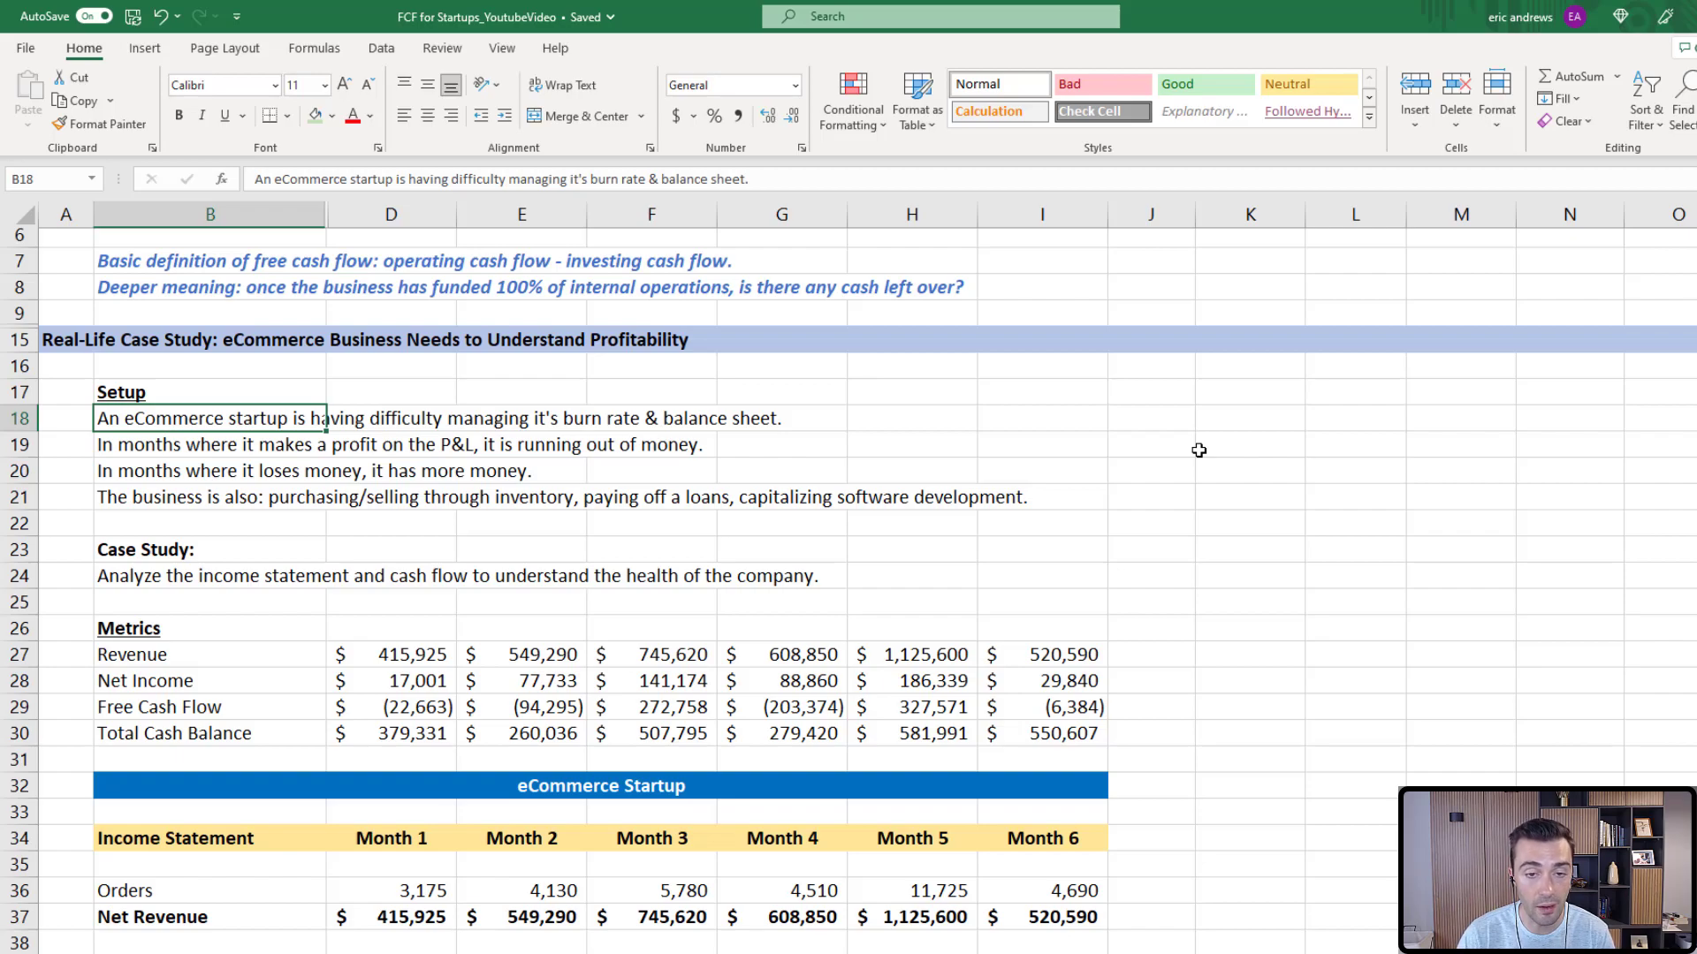
{"action": "key", "text": "Down"}
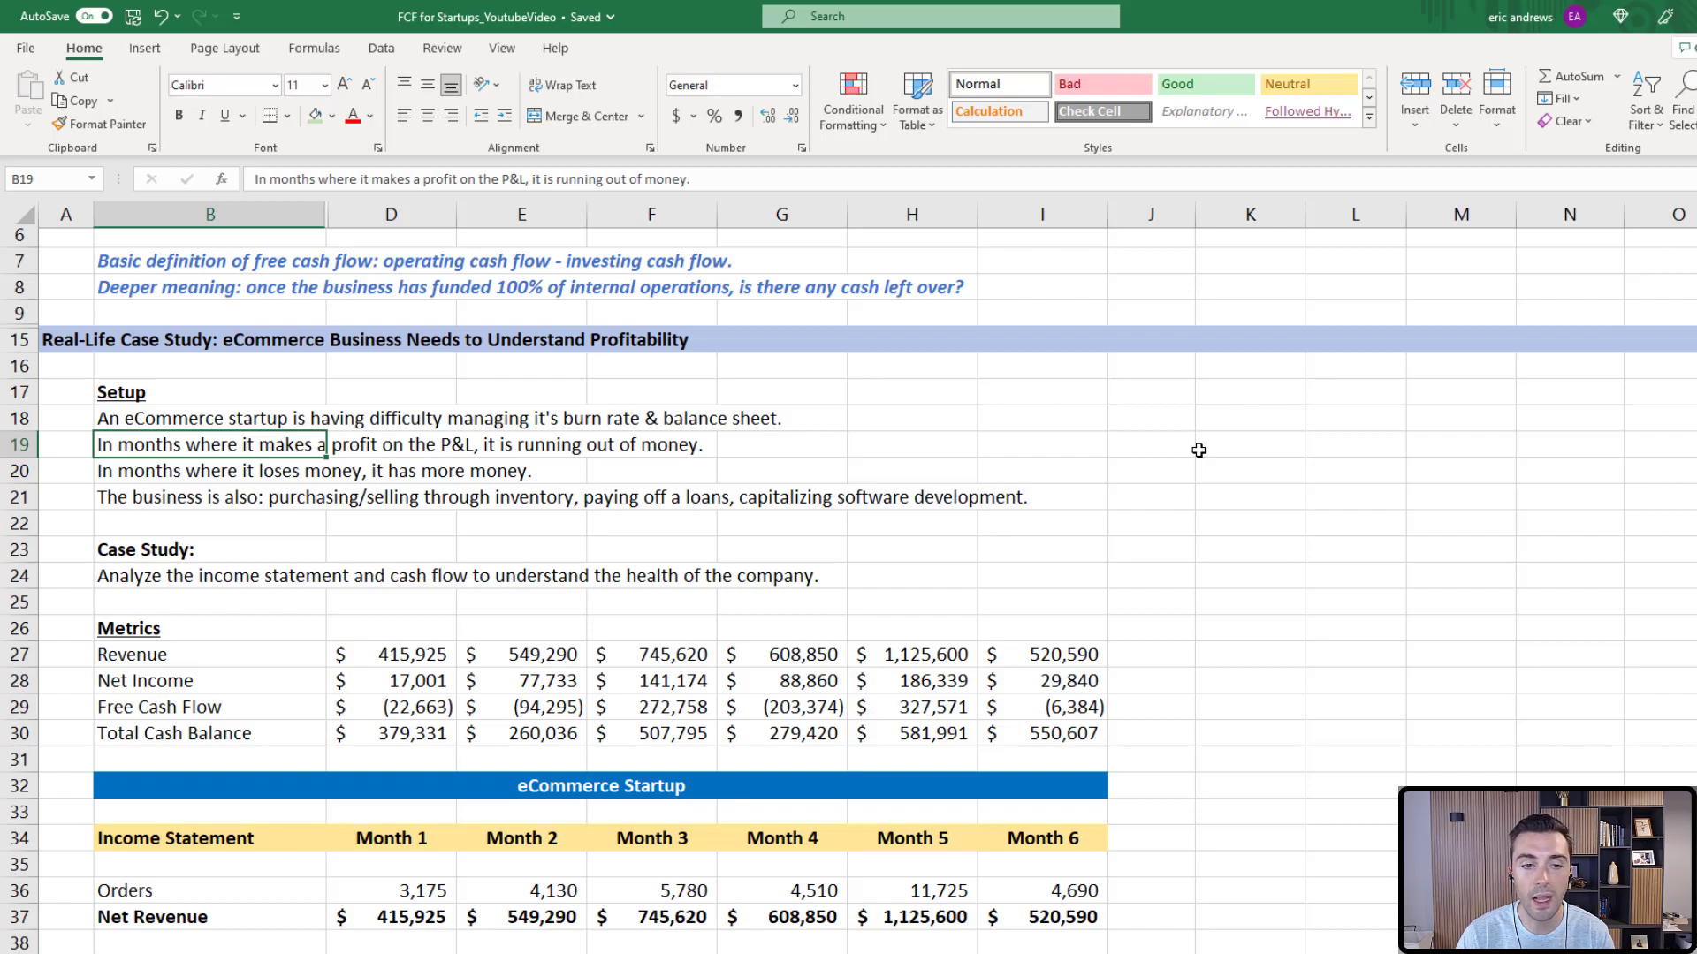
{"action": "key", "text": "Down"}
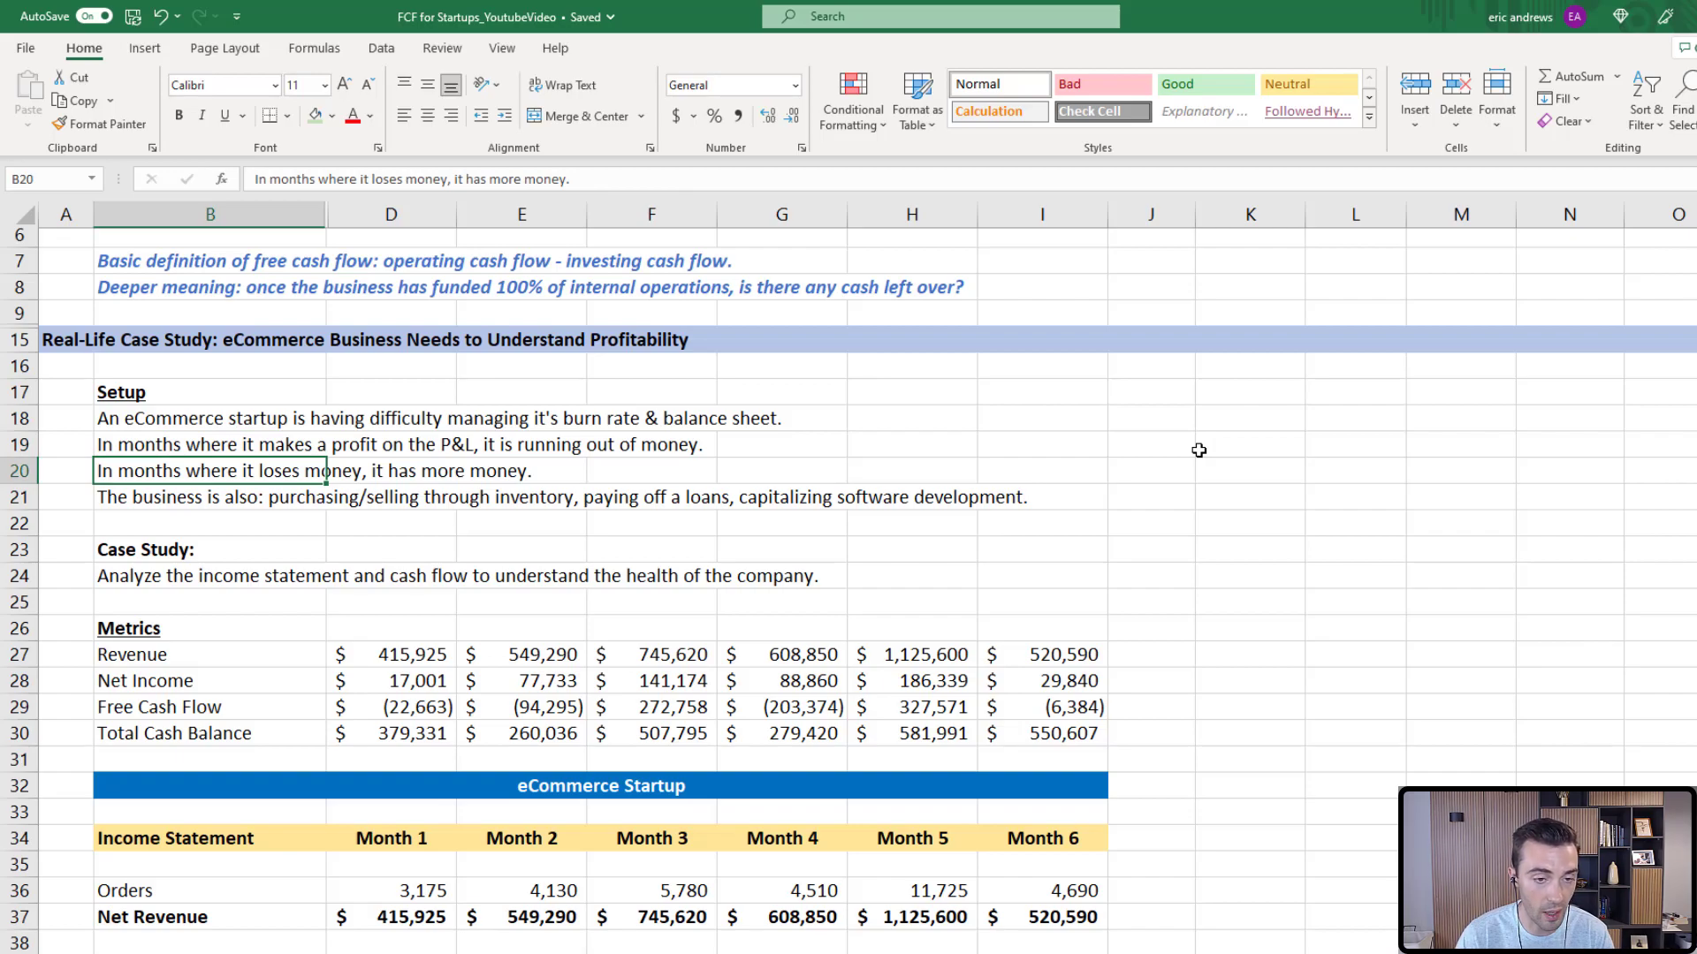
{"action": "key", "text": "Down"}
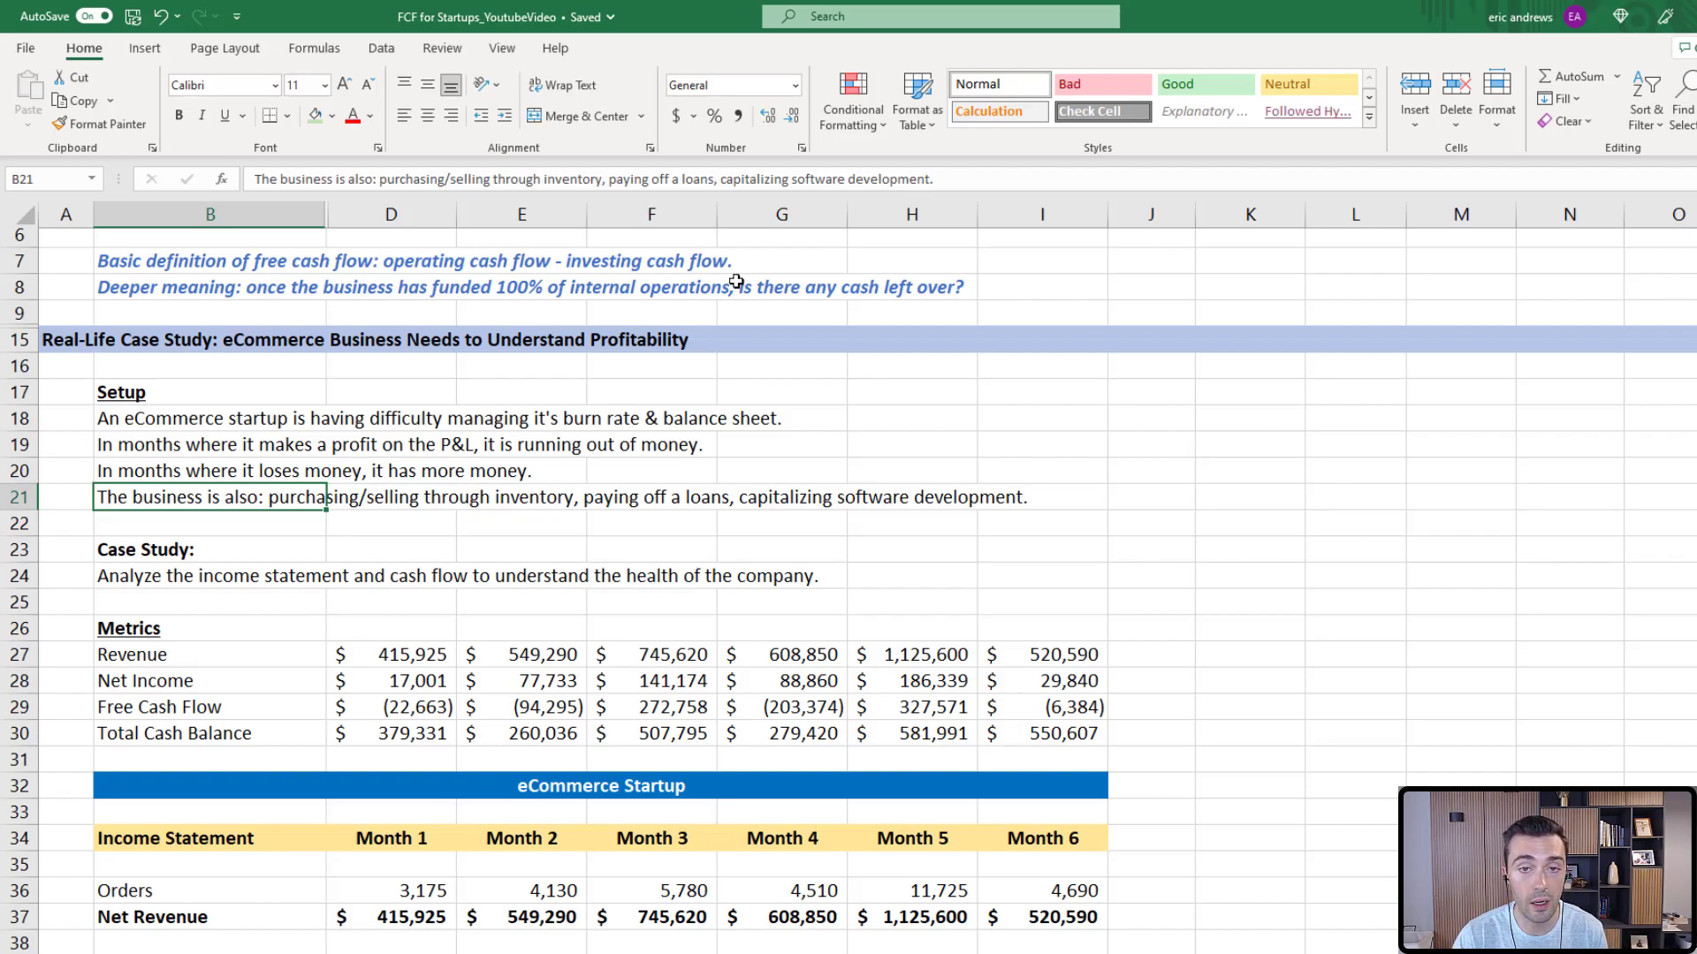
Correct the business activities sentence in B21 to read 'paying off a loan'.
{"action": "left_click", "coordinate": [718, 180]}
{"action": "key", "text": "BackSpace"}
{"action": "key", "text": "Return"}
{"action": "key", "text": "Up"}
{"action": "key", "text": "Down"}
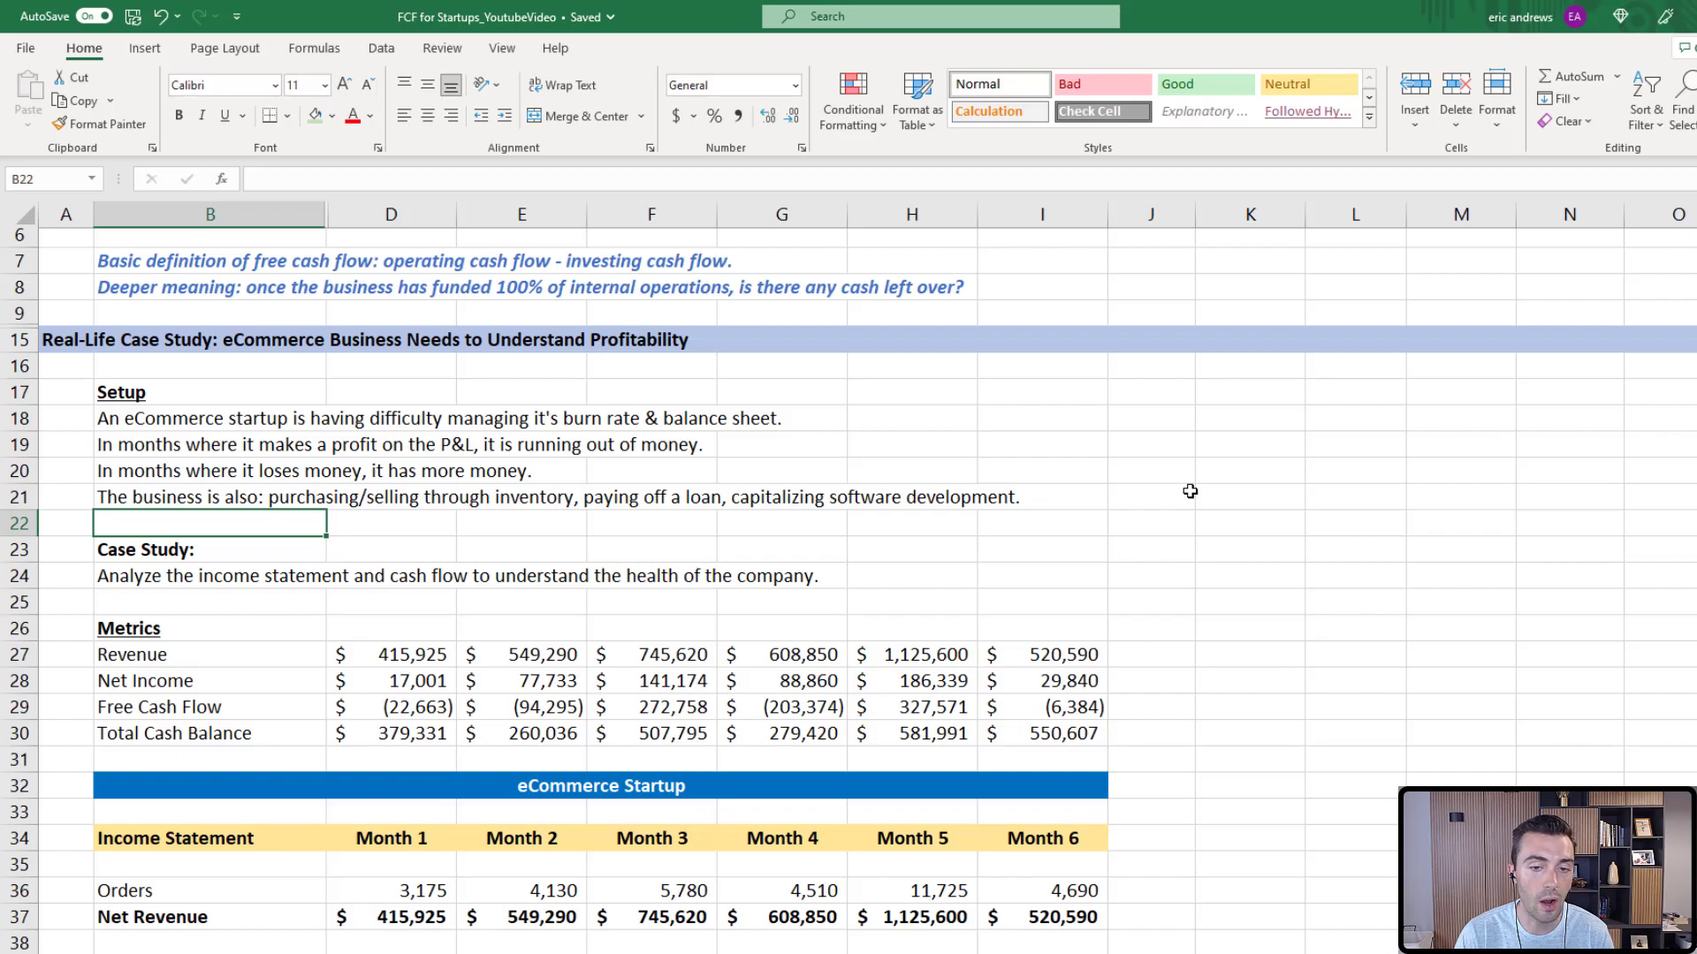
{"action": "key", "text": "Down"}
{"action": "scroll", "coordinate": [1219, 491], "scroll_direction": "down", "scroll_amount": 1}
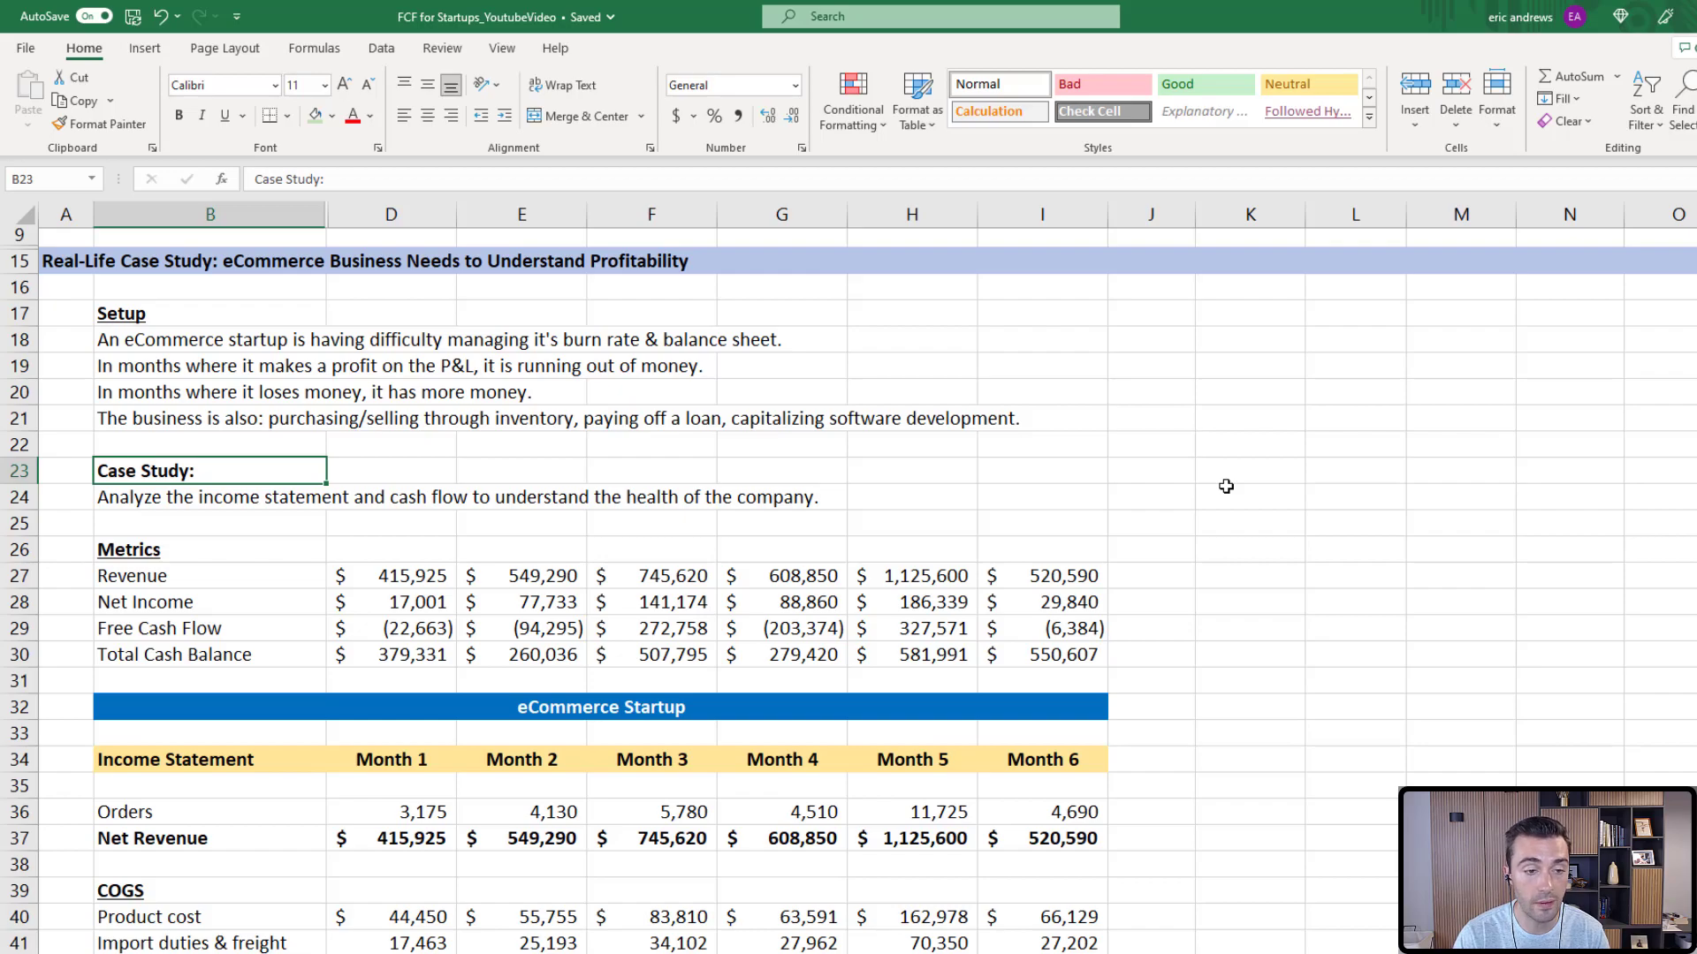
{"action": "scroll", "coordinate": [1225, 486], "scroll_direction": "down", "scroll_amount": 4}
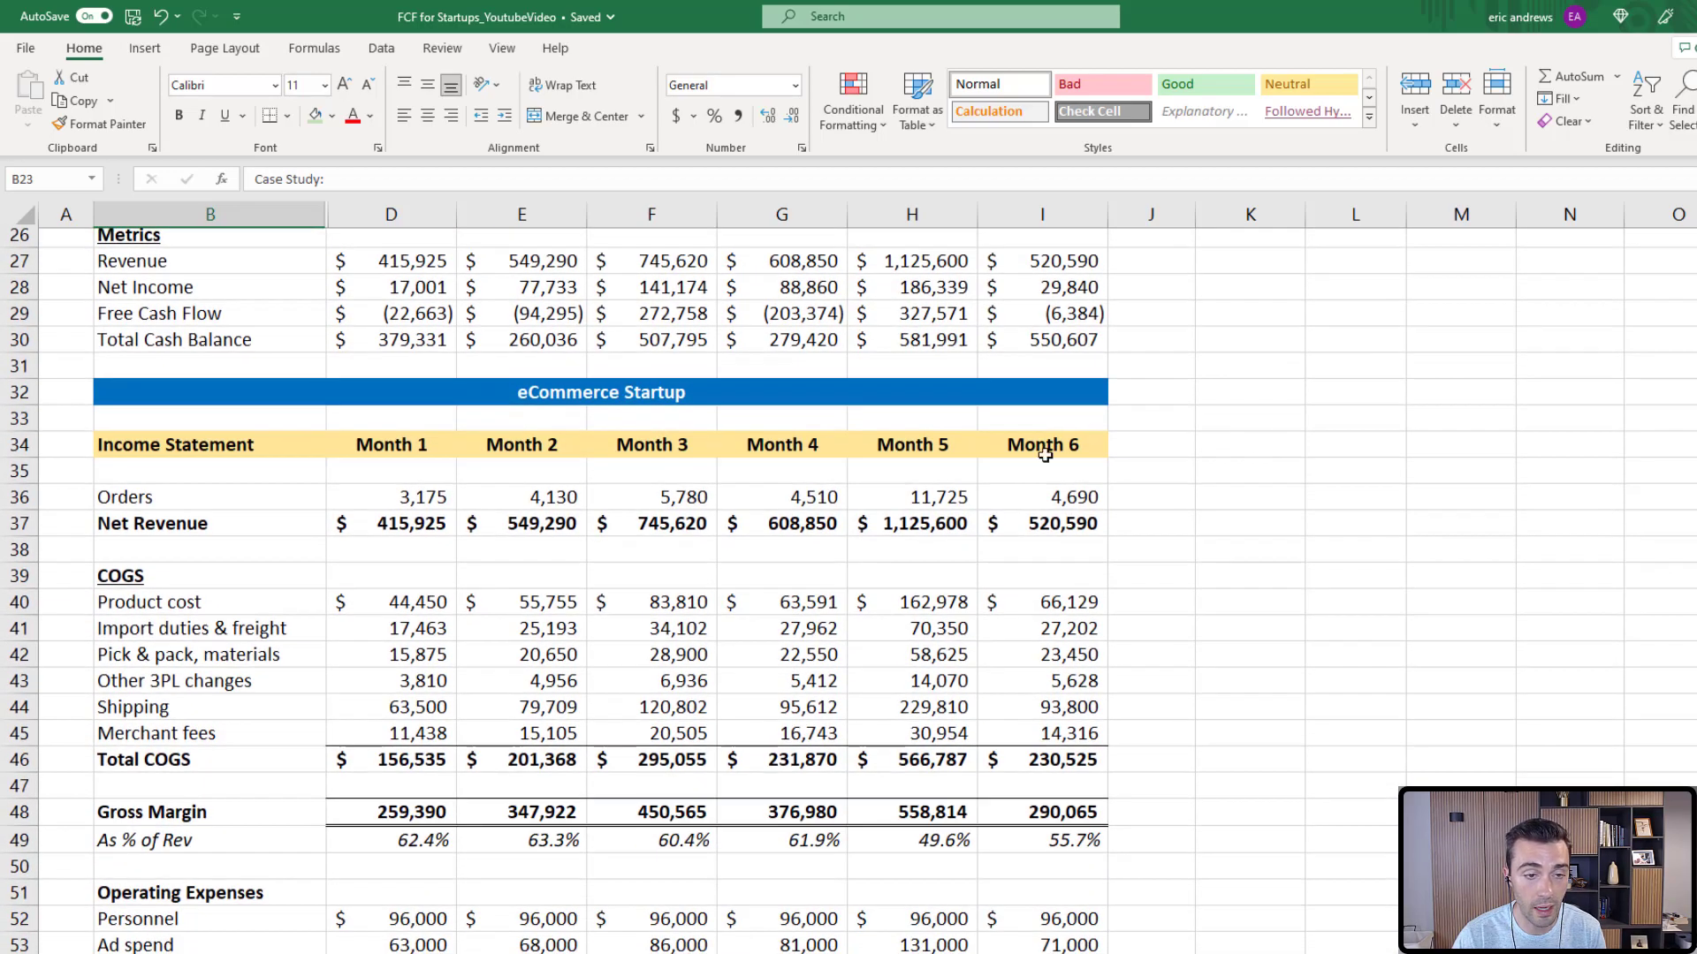
{"action": "scroll", "coordinate": [1194, 504], "scroll_direction": "down", "scroll_amount": 7}
{"action": "scroll", "coordinate": [1184, 520], "scroll_direction": "down", "scroll_amount": 7}
{"action": "scroll", "coordinate": [1183, 520], "scroll_direction": "down", "scroll_amount": 7}
{"action": "scroll", "coordinate": [1184, 523], "scroll_direction": "down", "scroll_amount": 3}
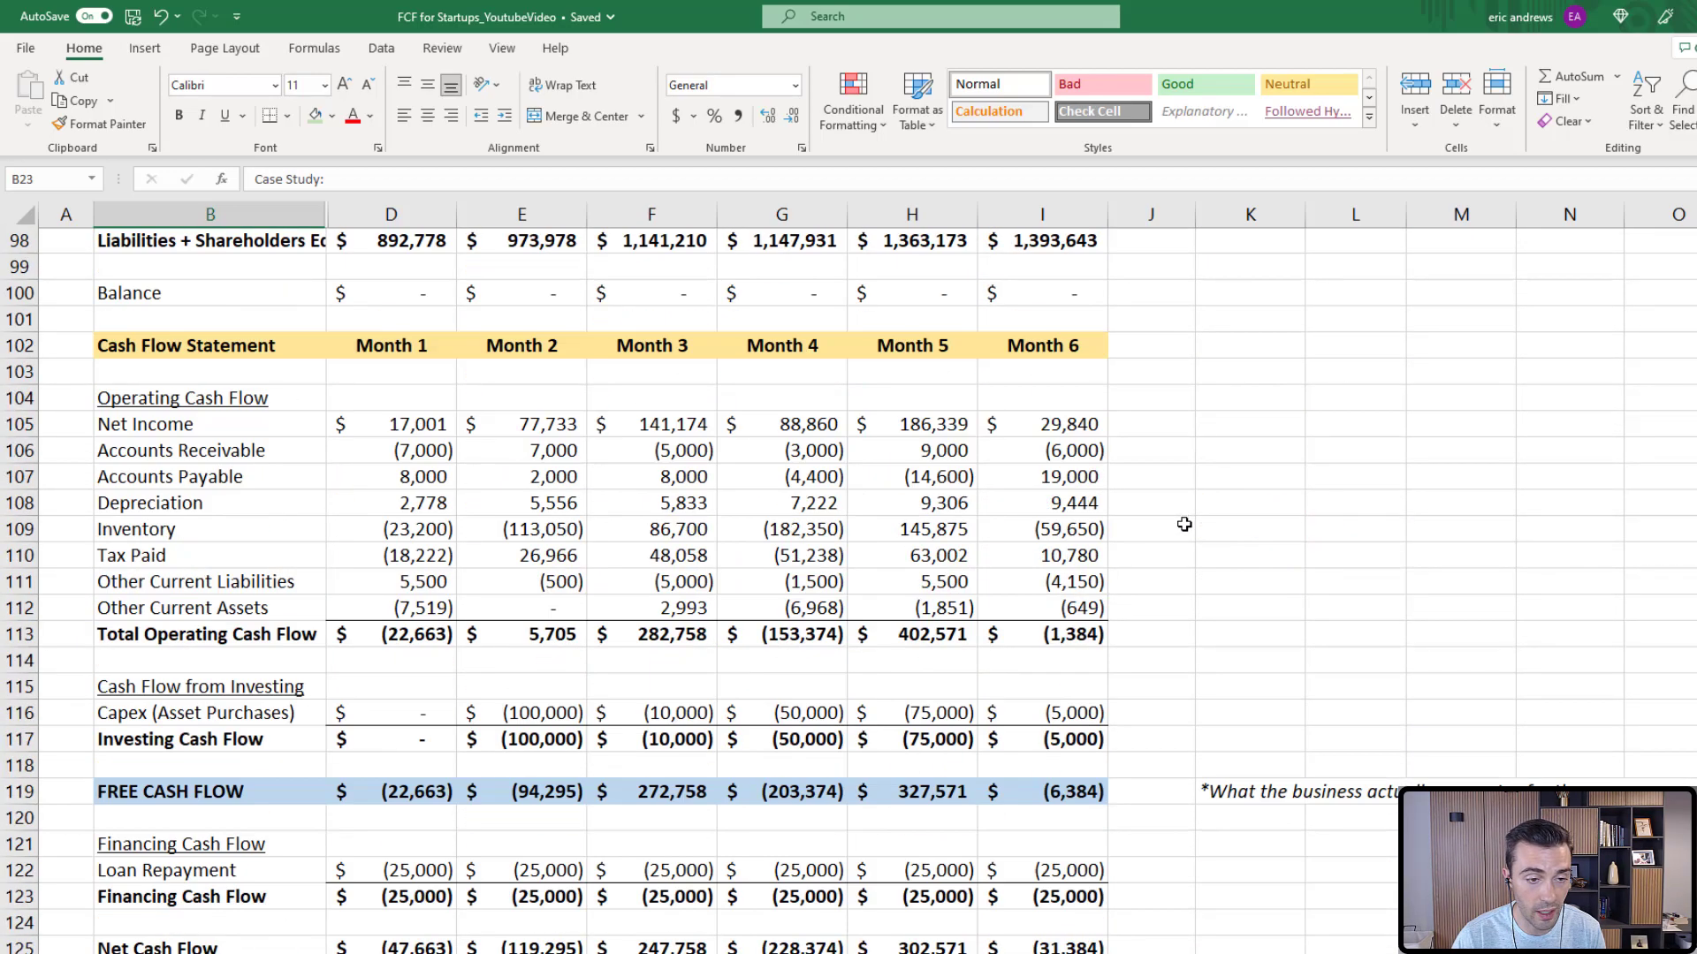
{"action": "scroll", "coordinate": [1179, 543], "scroll_direction": "up", "scroll_amount": 7}
{"action": "scroll", "coordinate": [1172, 554], "scroll_direction": "up", "scroll_amount": 10}
{"action": "scroll", "coordinate": [1171, 554], "scroll_direction": "up", "scroll_amount": 5}
{"action": "scroll", "coordinate": [1172, 555], "scroll_direction": "up", "scroll_amount": 5}
{"action": "scroll", "coordinate": [1161, 546], "scroll_direction": "up", "scroll_amount": 4}
{"action": "left_click", "coordinate": [170, 707]}
{"action": "scroll", "coordinate": [583, 610], "scroll_direction": "down", "scroll_amount": 3}
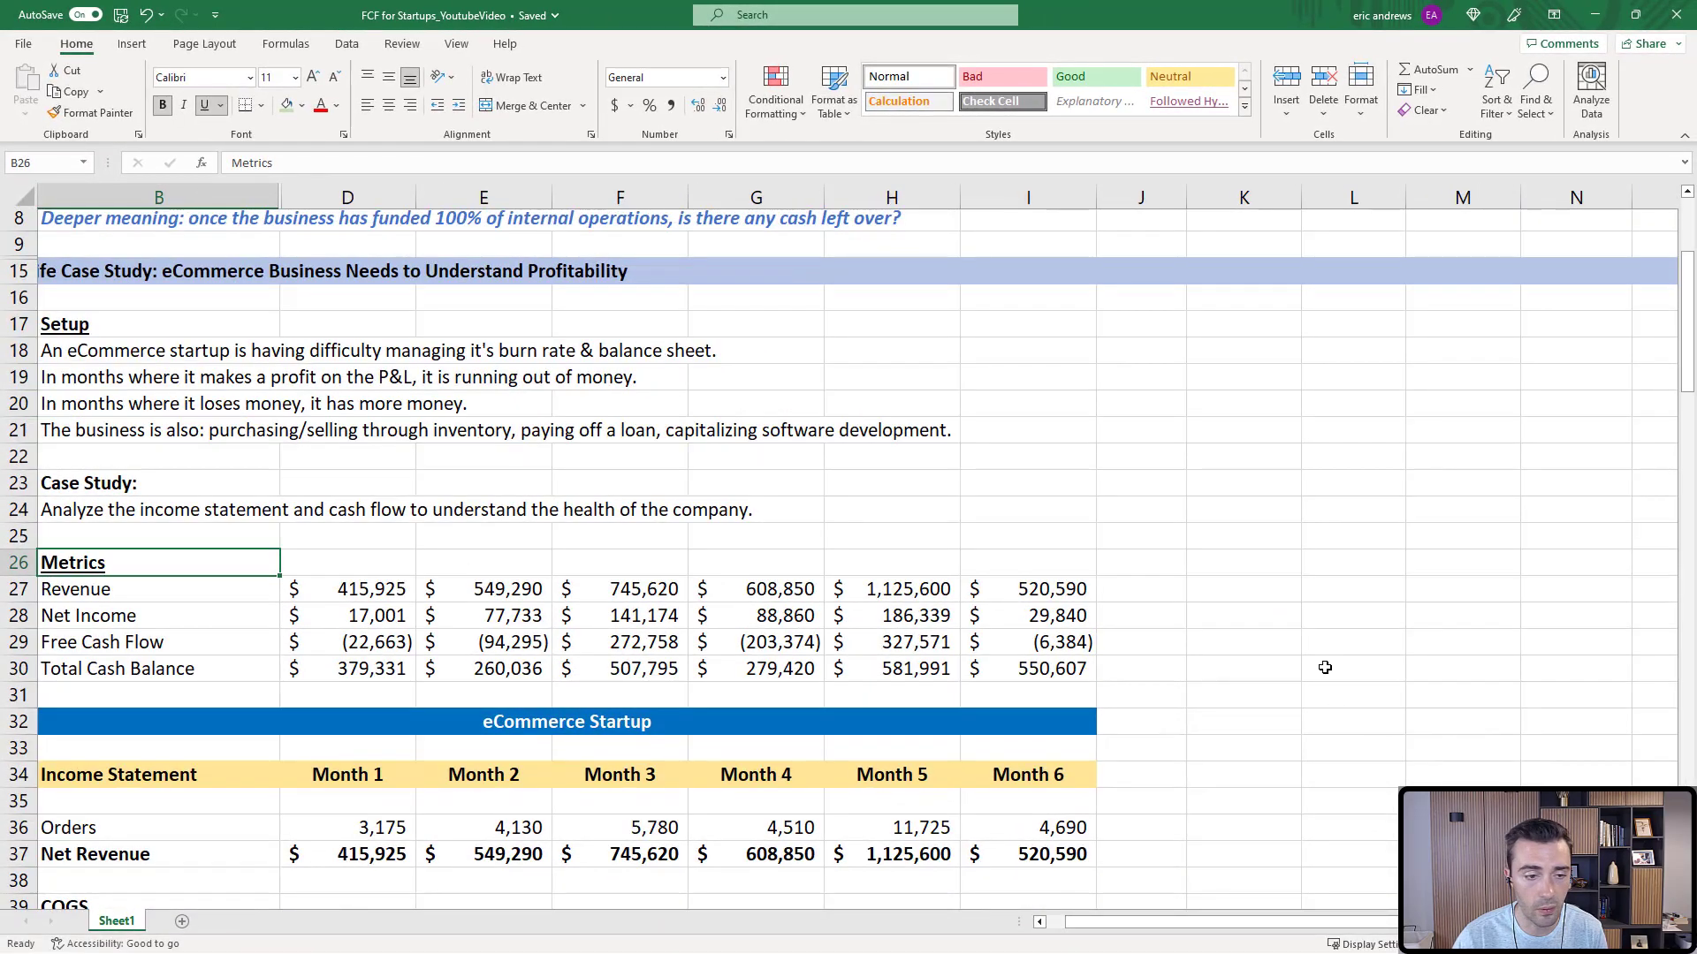
{"action": "scroll", "coordinate": [1325, 667], "scroll_direction": "down", "scroll_amount": 2}
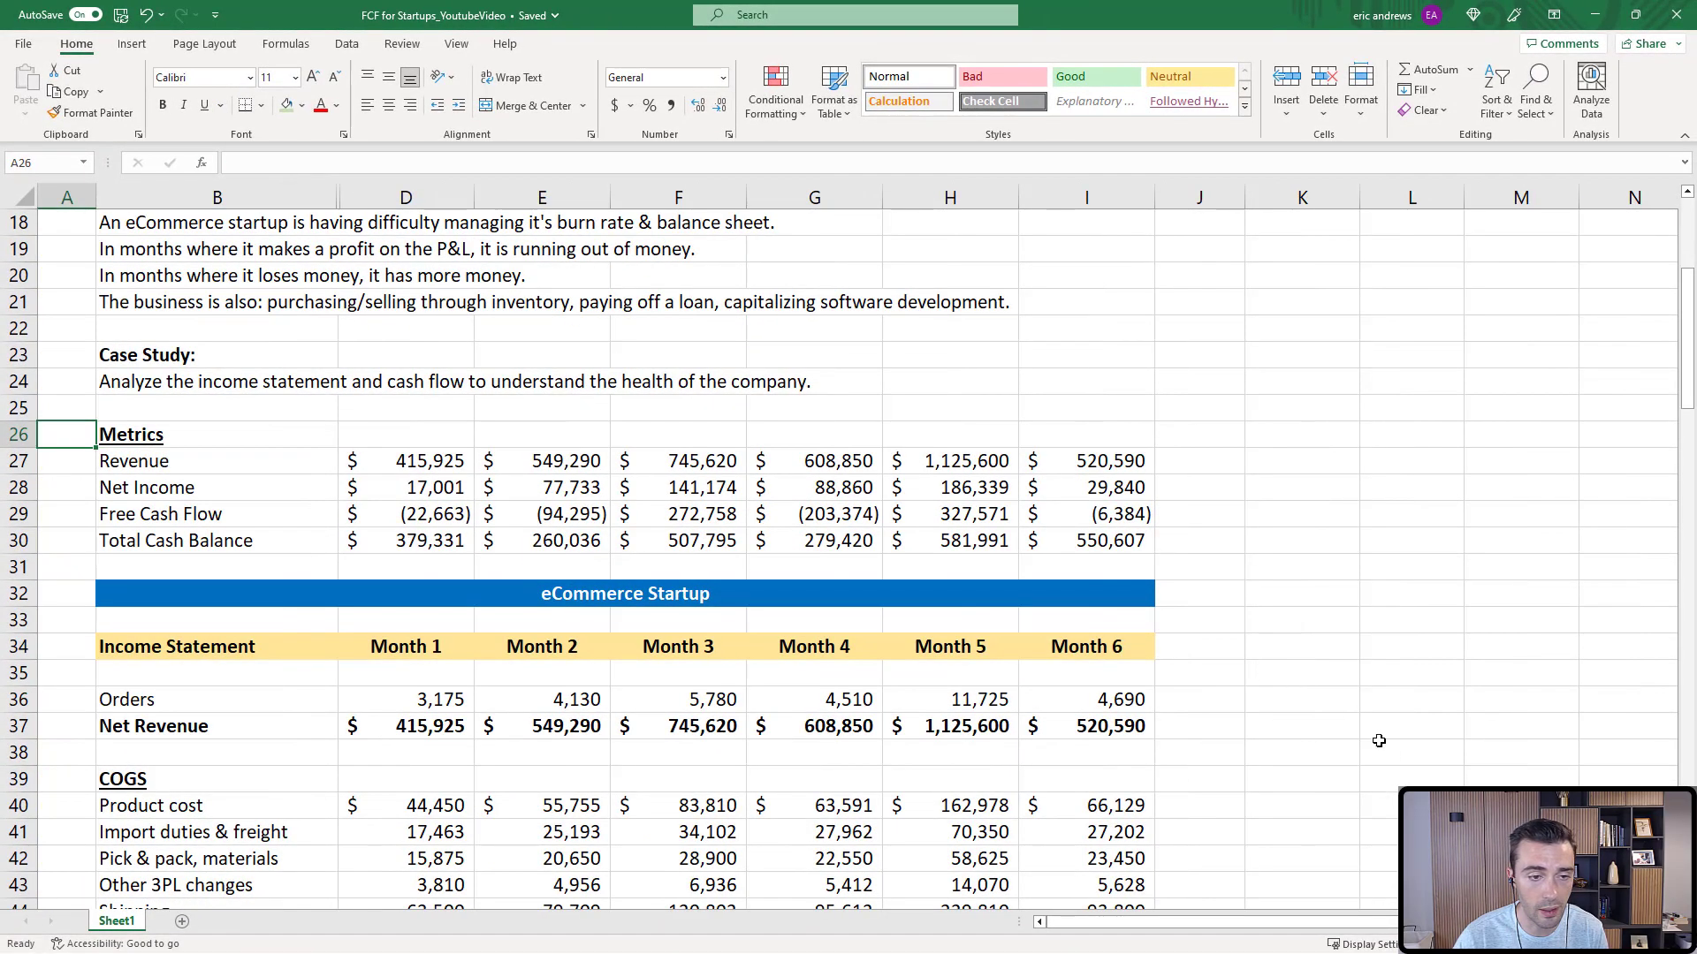
{"action": "scroll", "coordinate": [1235, 614], "scroll_direction": "down", "scroll_amount": 2}
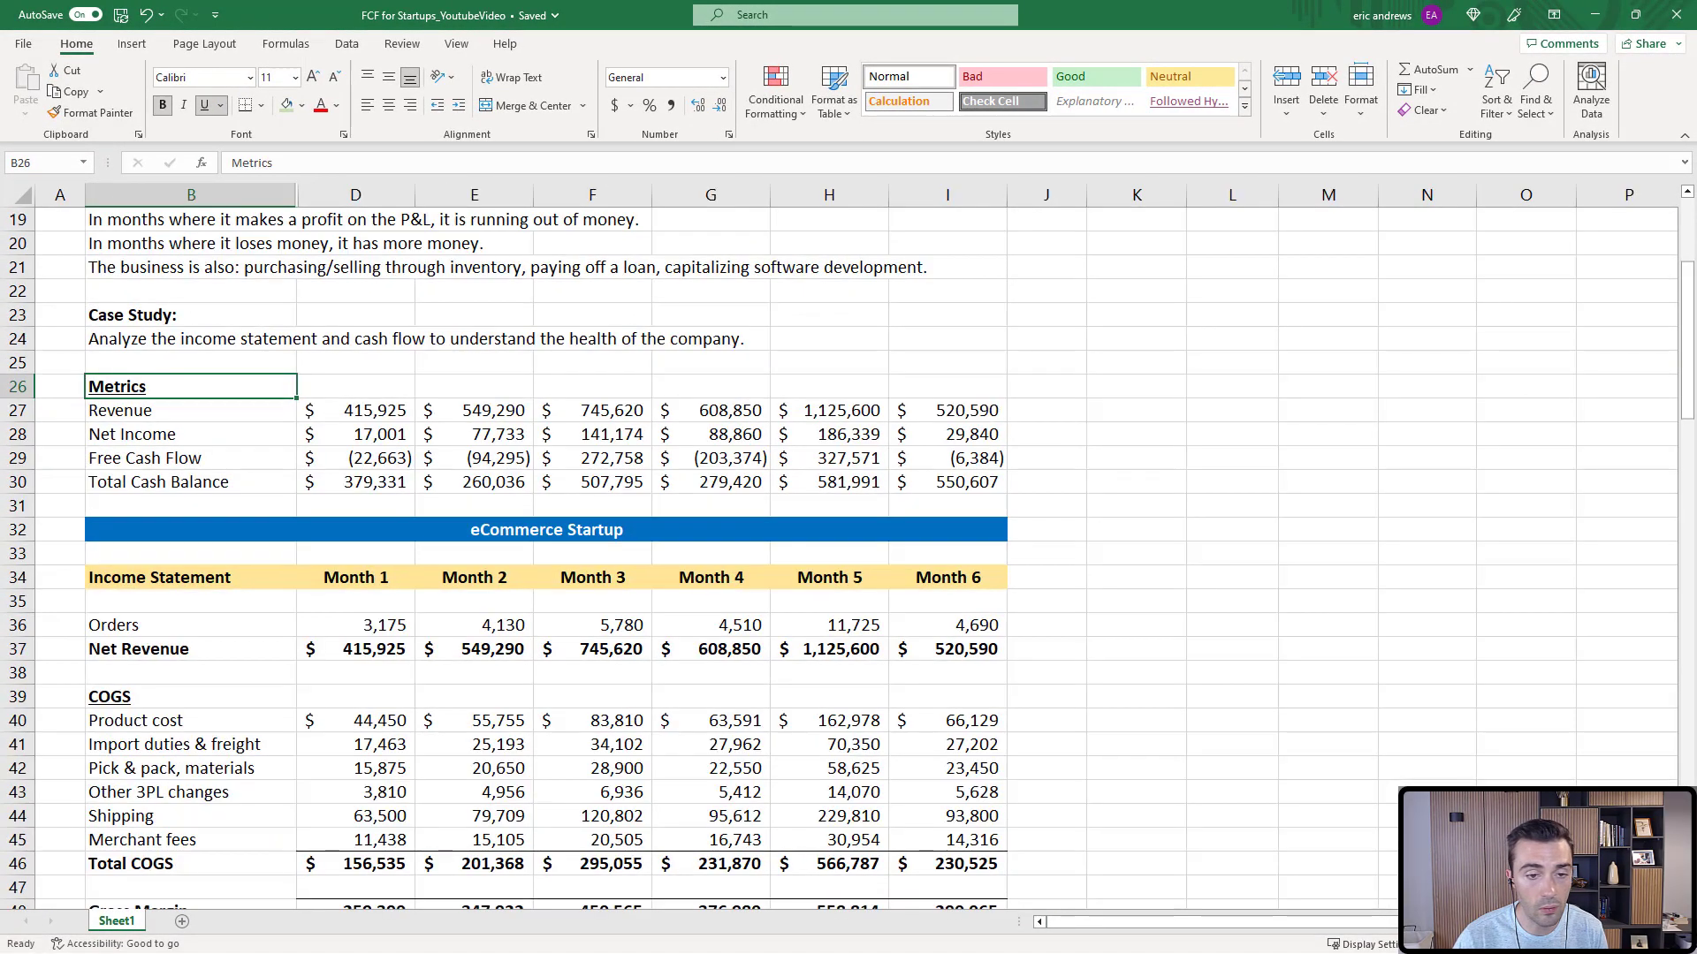
{"action": "key", "text": "Down"}
{"action": "key", "text": "Right"}
{"action": "scroll", "coordinate": [1239, 584], "scroll_direction": "up", "scroll_amount": 2}
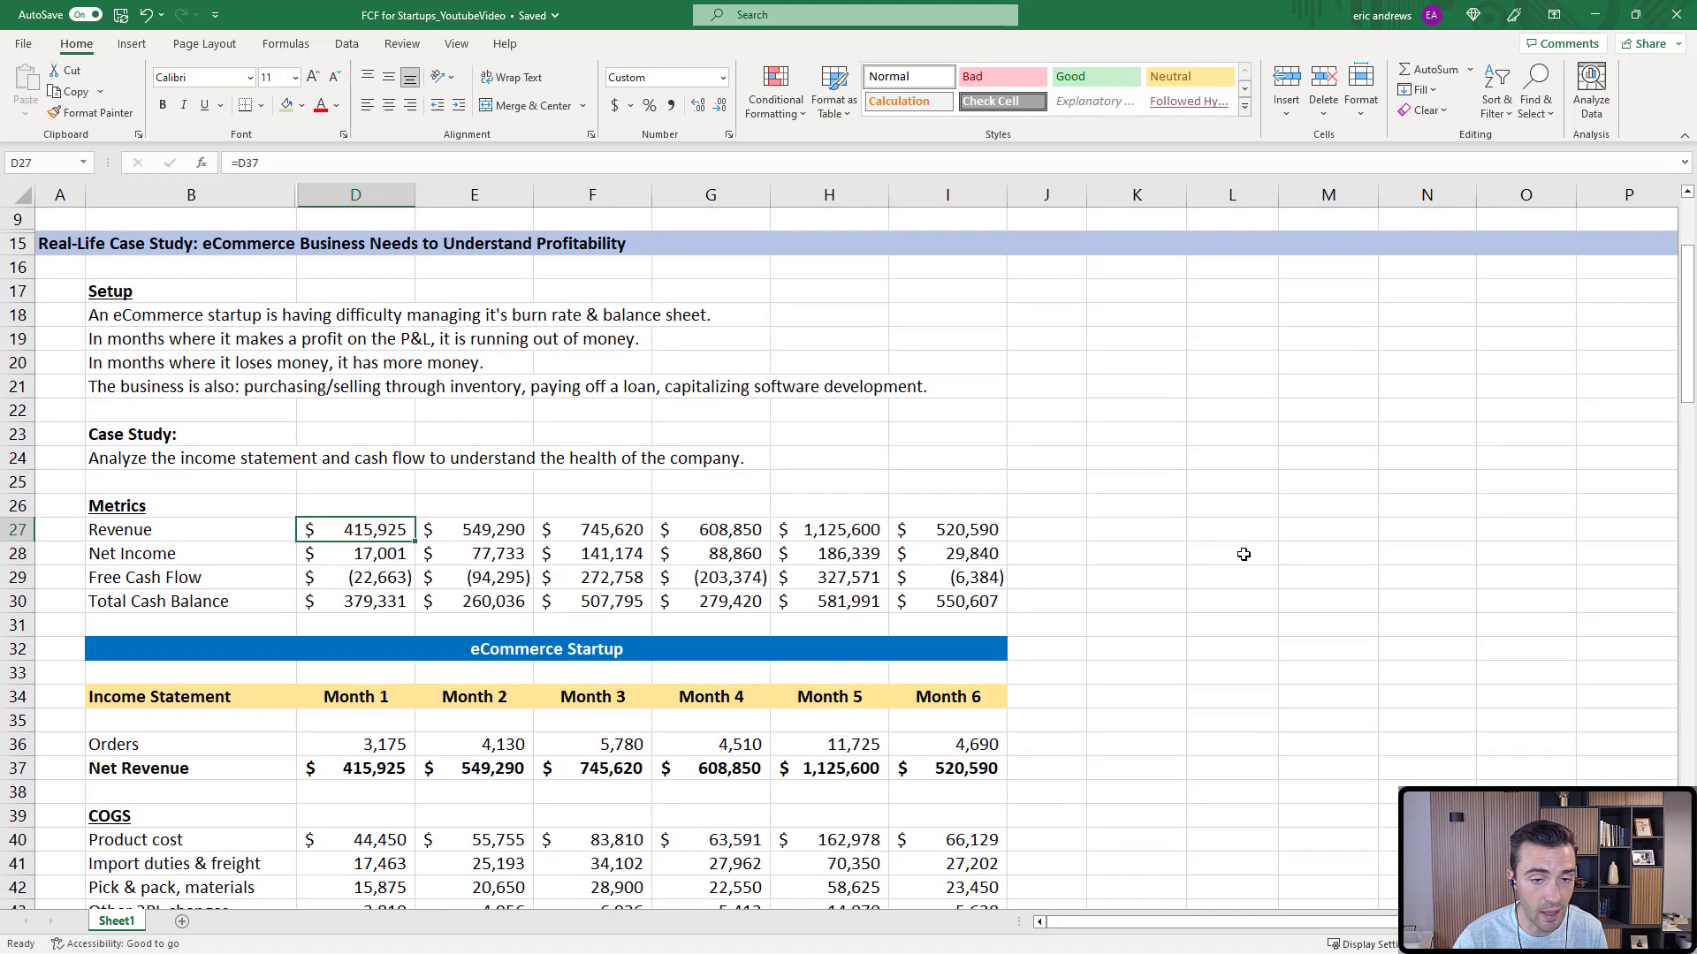
{"action": "key", "text": "Right"}
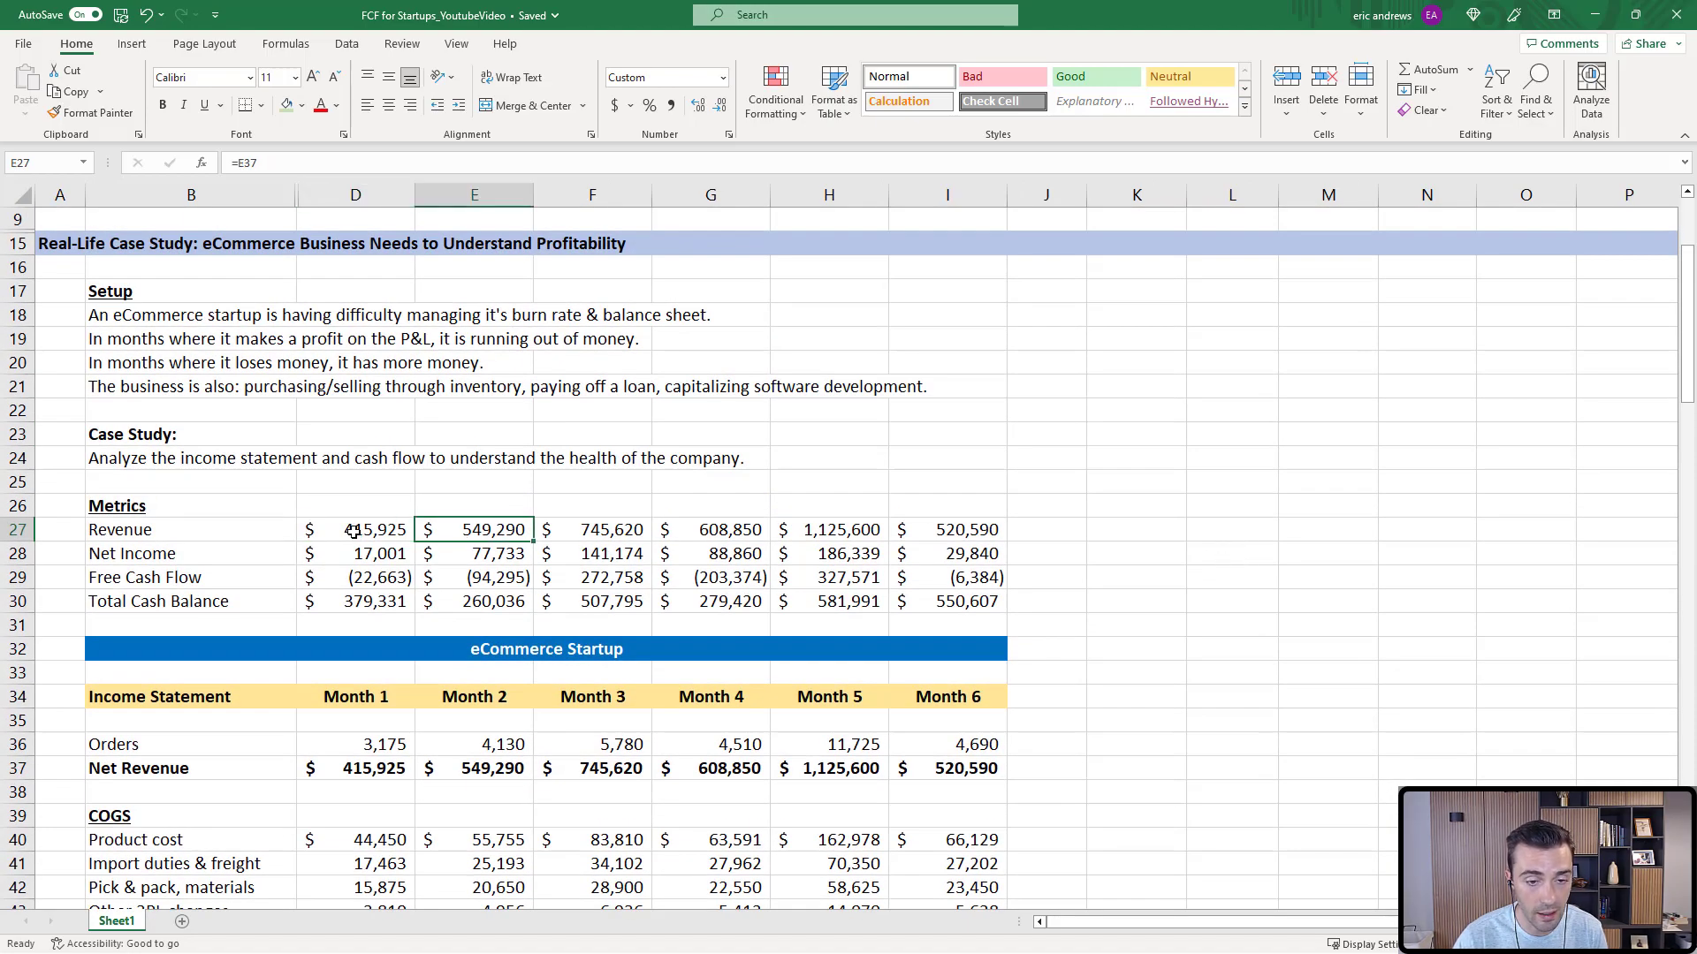
{"action": "left_click", "coordinate": [361, 529]}
{"action": "left_click", "coordinate": [474, 529]}
{"action": "left_click", "coordinate": [591, 528]}
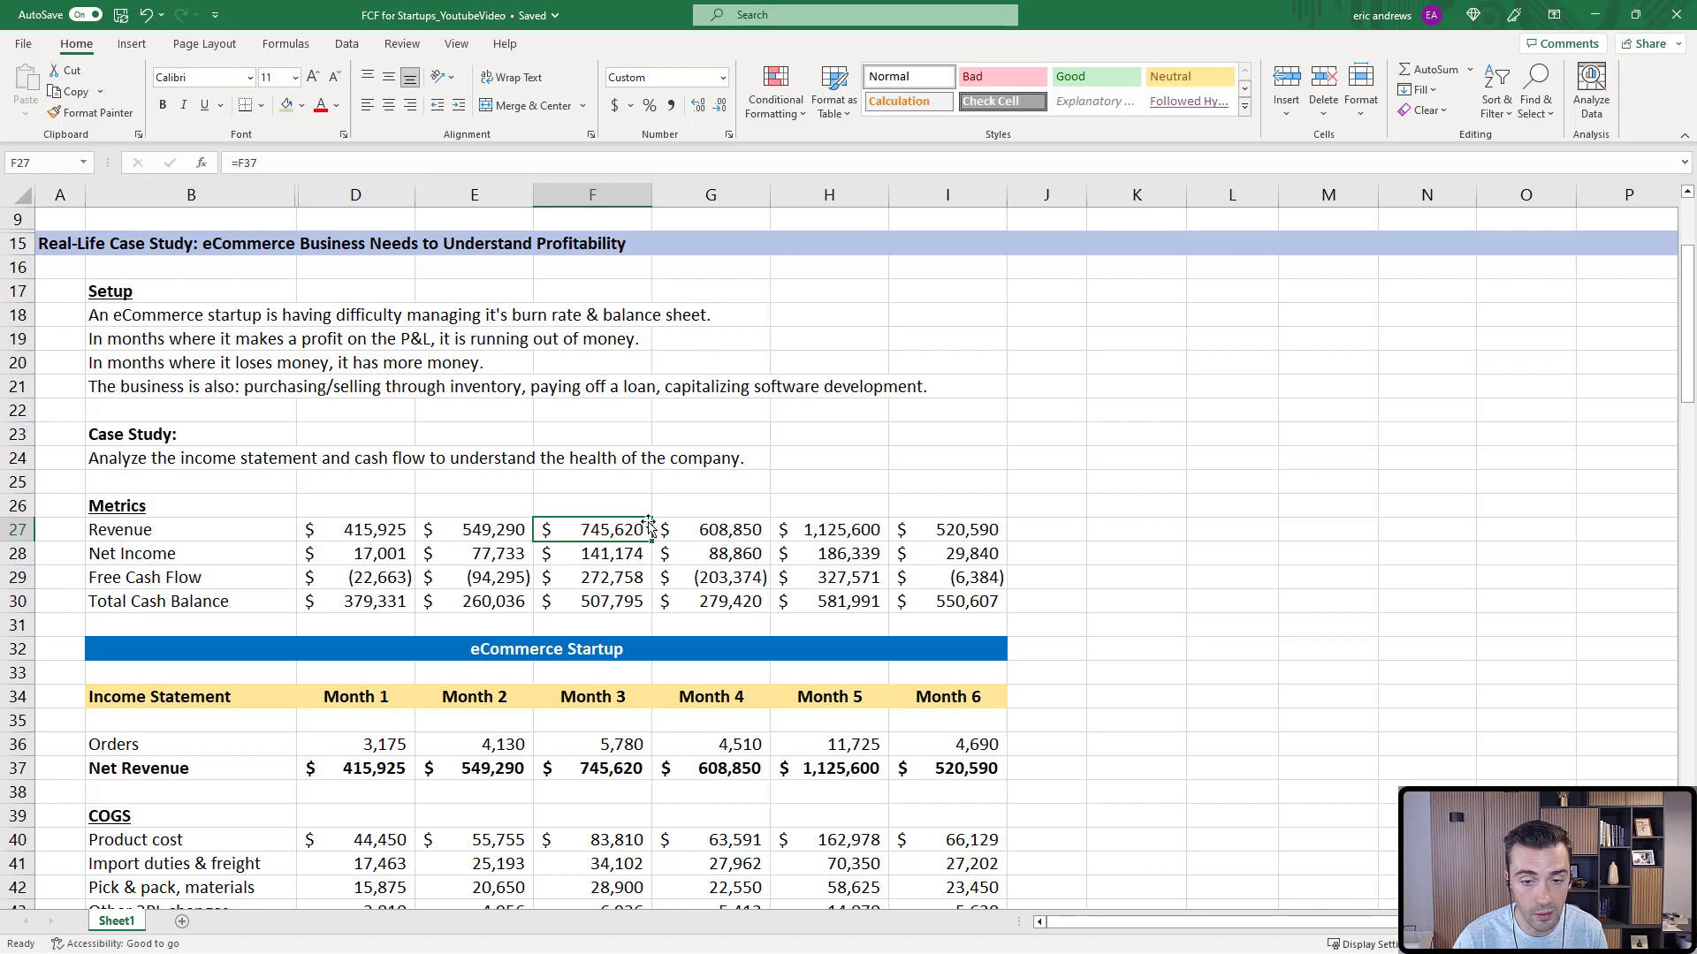
{"action": "left_click", "coordinate": [711, 529]}
{"action": "left_click", "coordinate": [809, 529]}
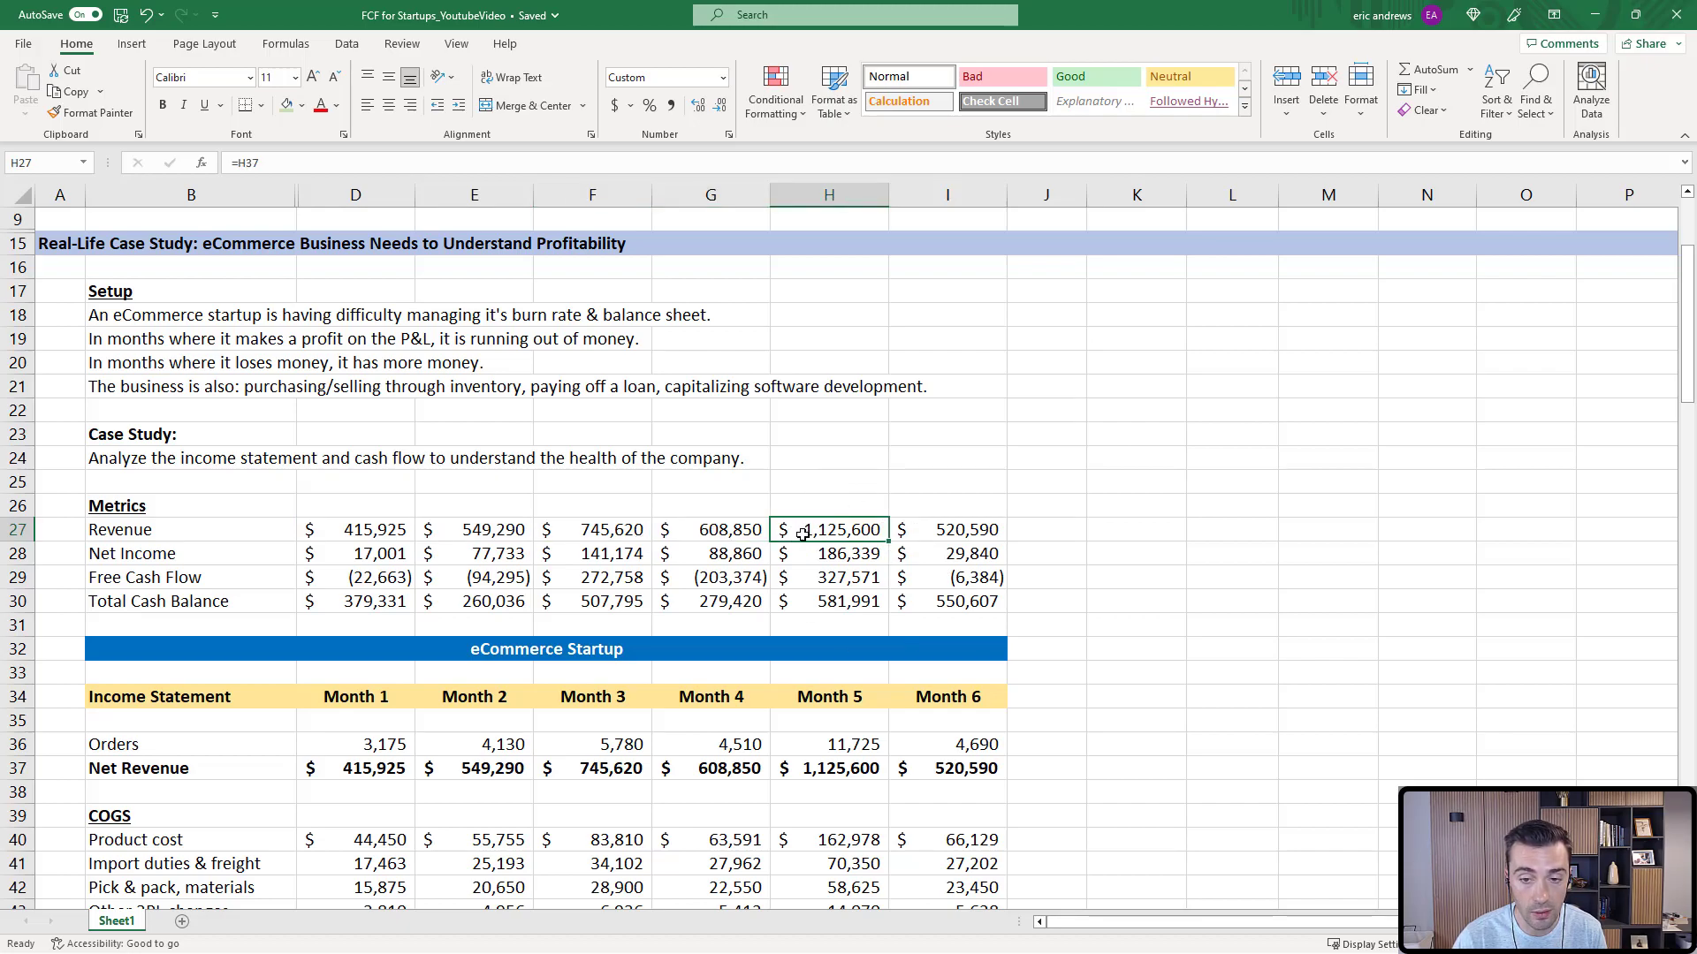
{"action": "left_click", "coordinate": [946, 531]}
{"action": "key", "text": "Left"}
{"action": "key", "text": "Right"}
{"action": "scroll", "coordinate": [1151, 534], "scroll_direction": "down", "scroll_amount": 3}
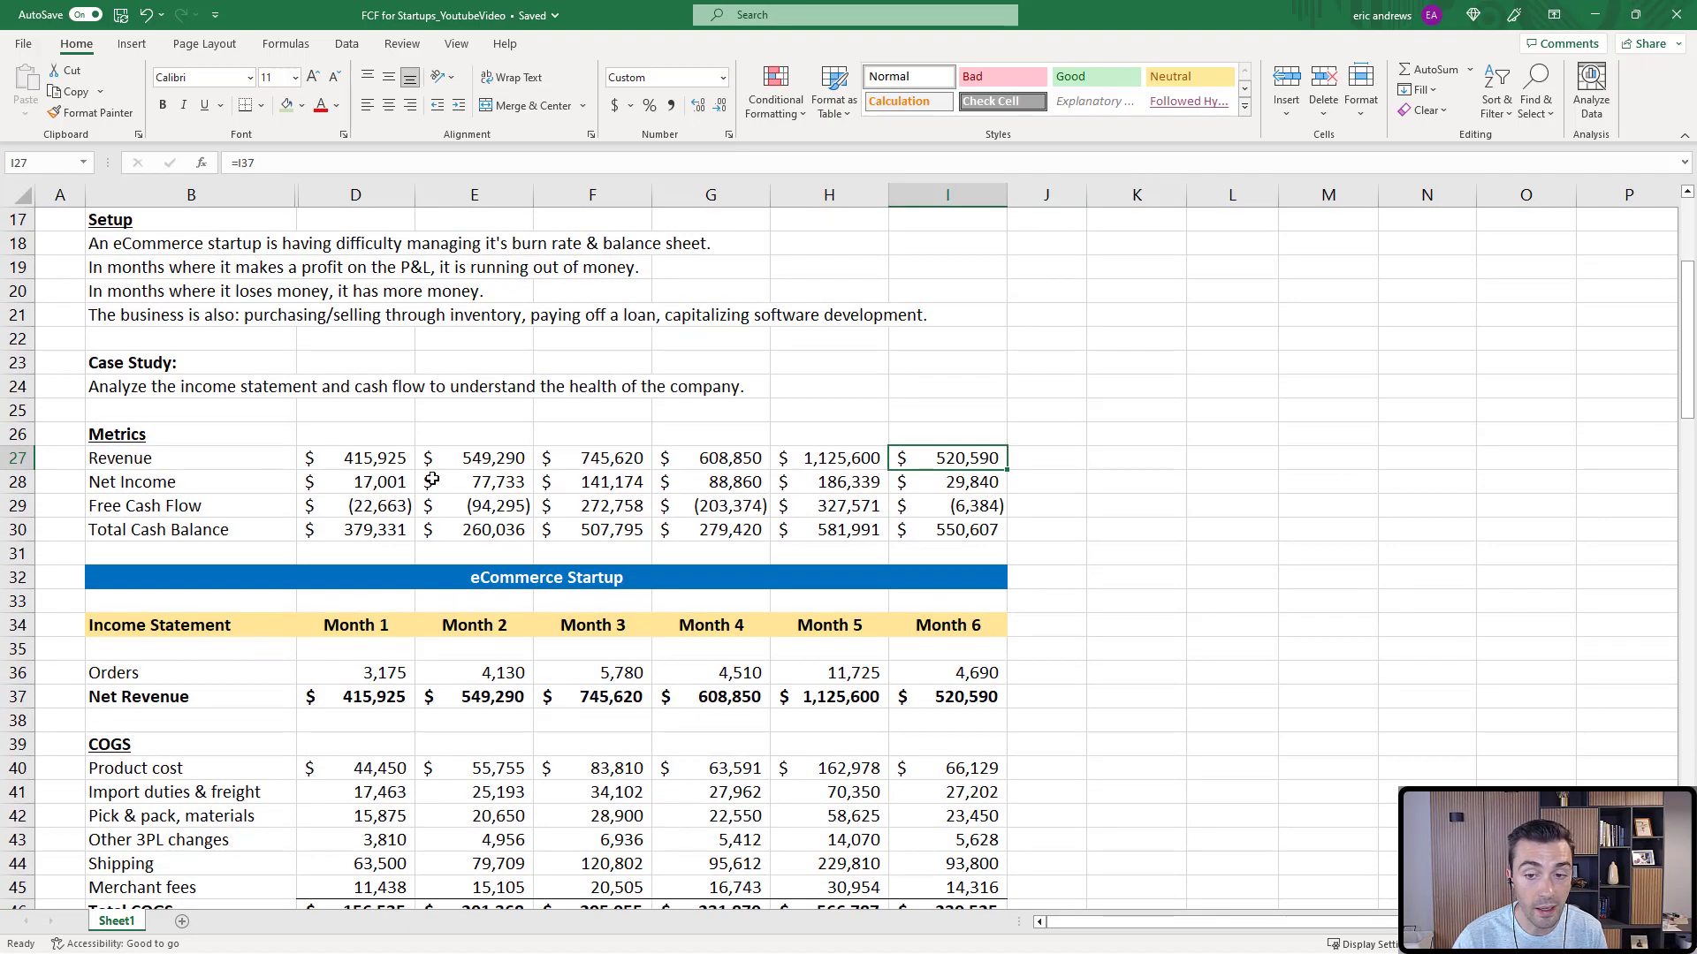
{"action": "left_click", "coordinate": [372, 481]}
{"action": "left_click", "coordinate": [494, 481]}
{"action": "left_click", "coordinate": [593, 481]}
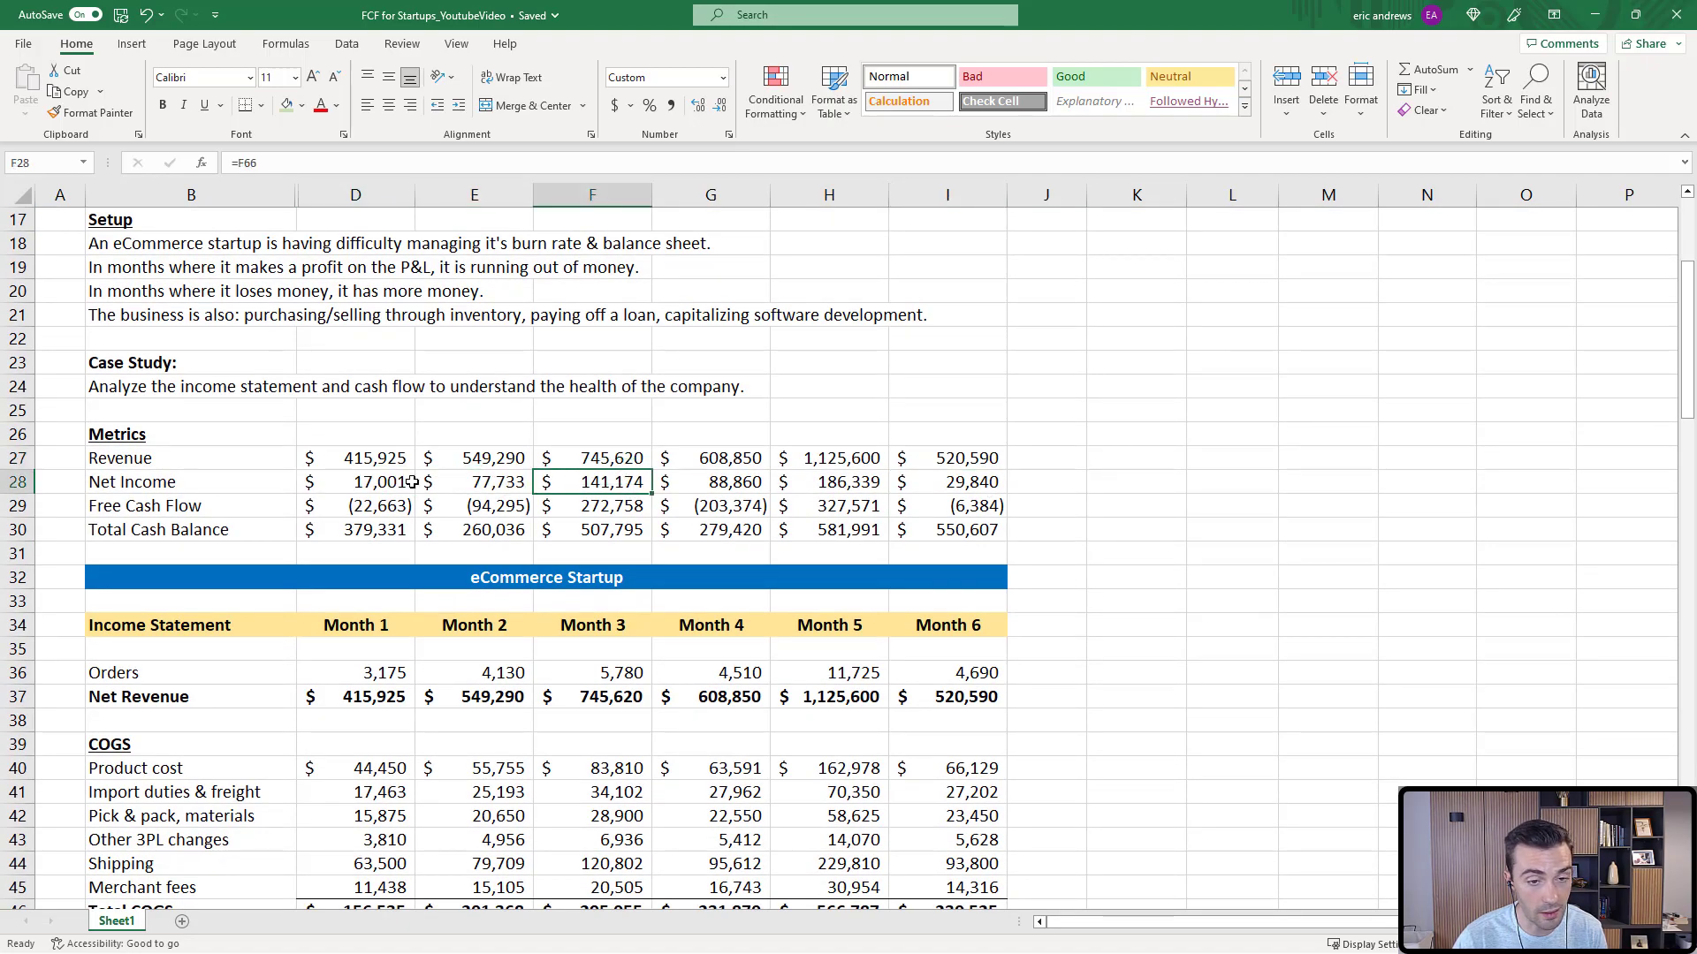
{"action": "left_click", "coordinate": [361, 481]}
{"action": "left_click", "coordinate": [458, 481]}
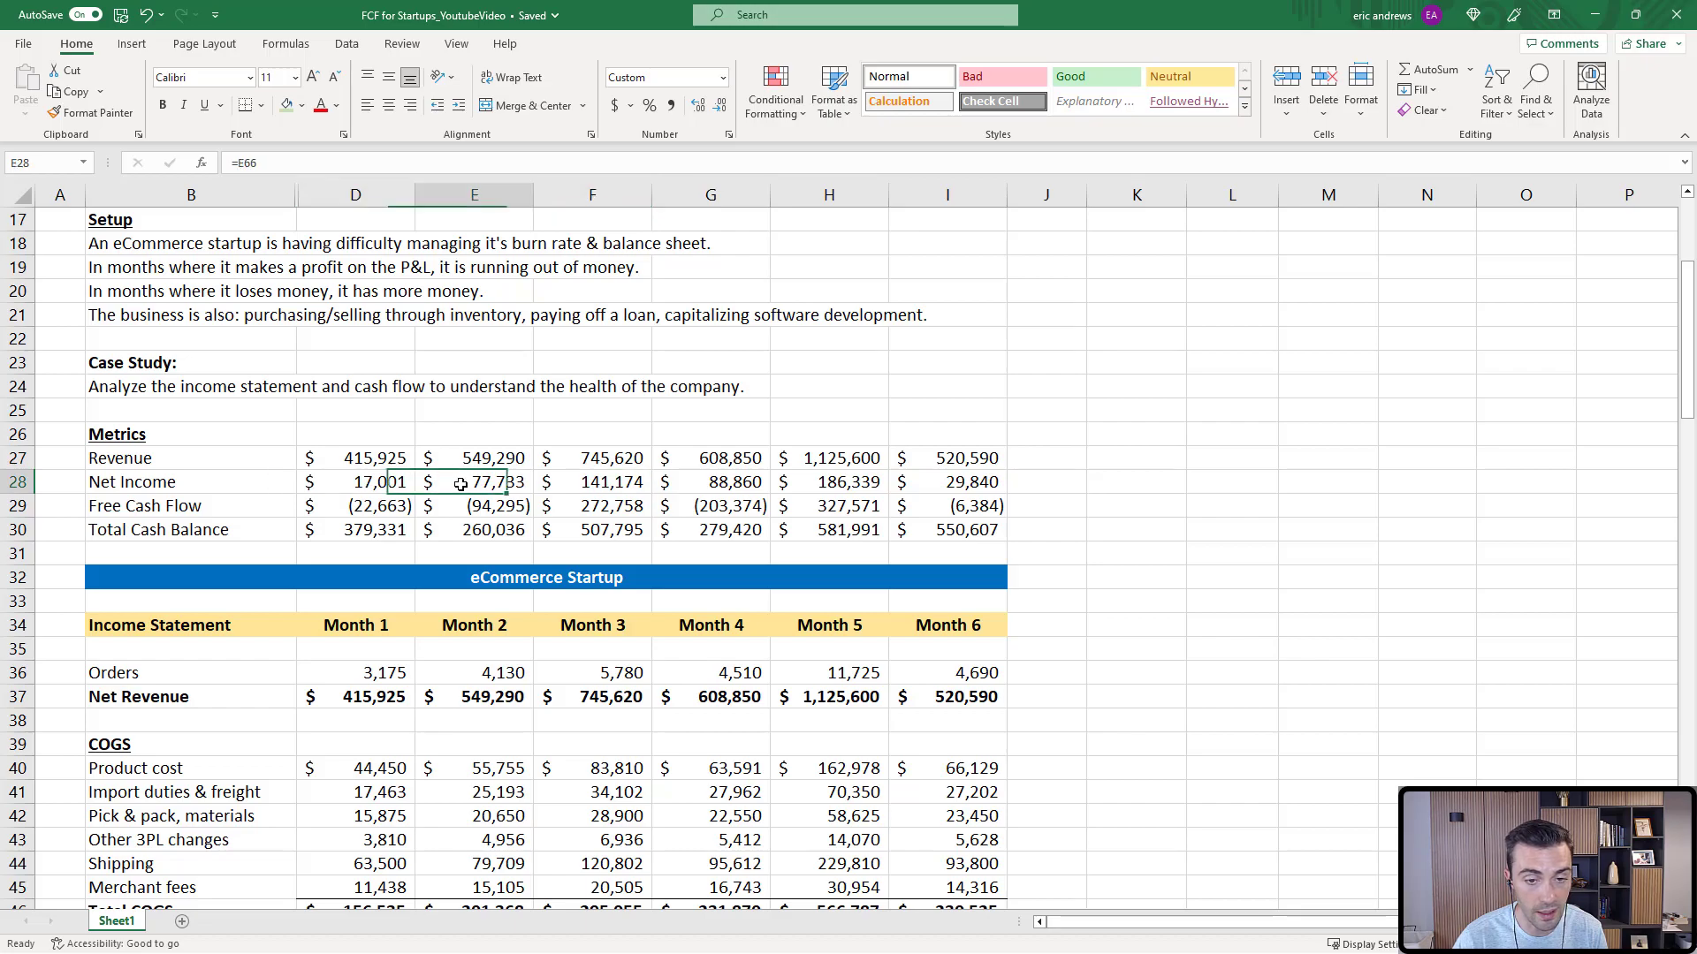
{"action": "left_click", "coordinate": [620, 482]}
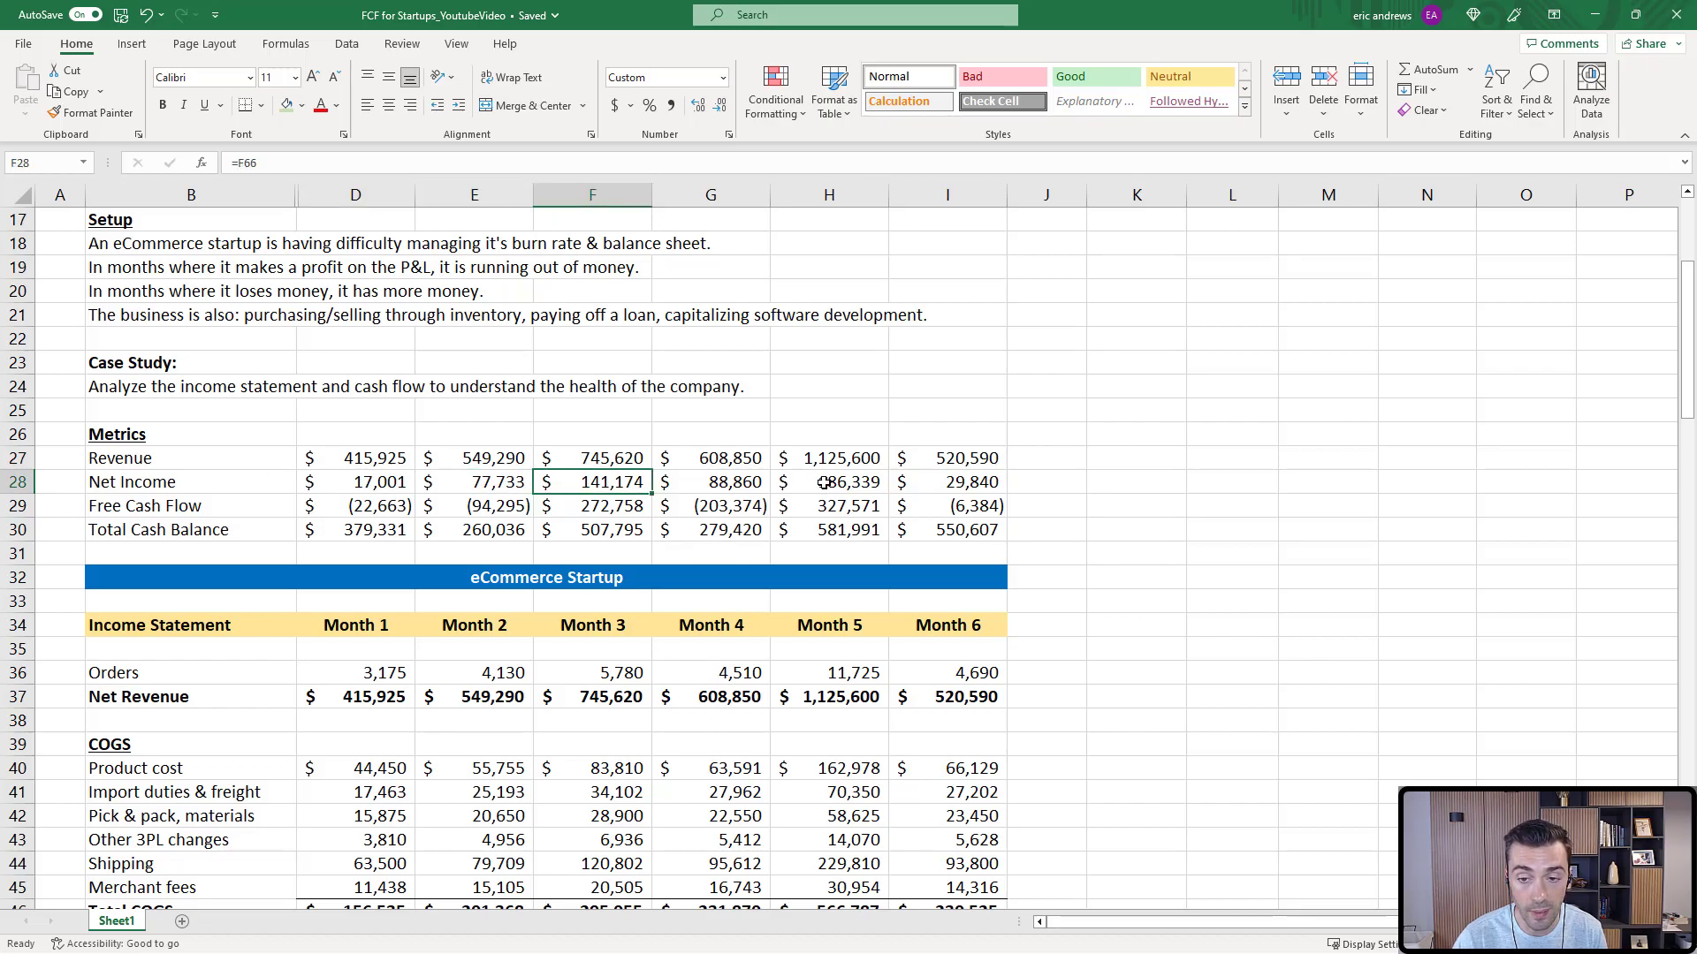
{"action": "left_click", "coordinate": [726, 482]}
{"action": "left_click", "coordinate": [828, 482]}
{"action": "left_click", "coordinate": [927, 482]}
{"action": "left_click", "coordinate": [361, 456]}
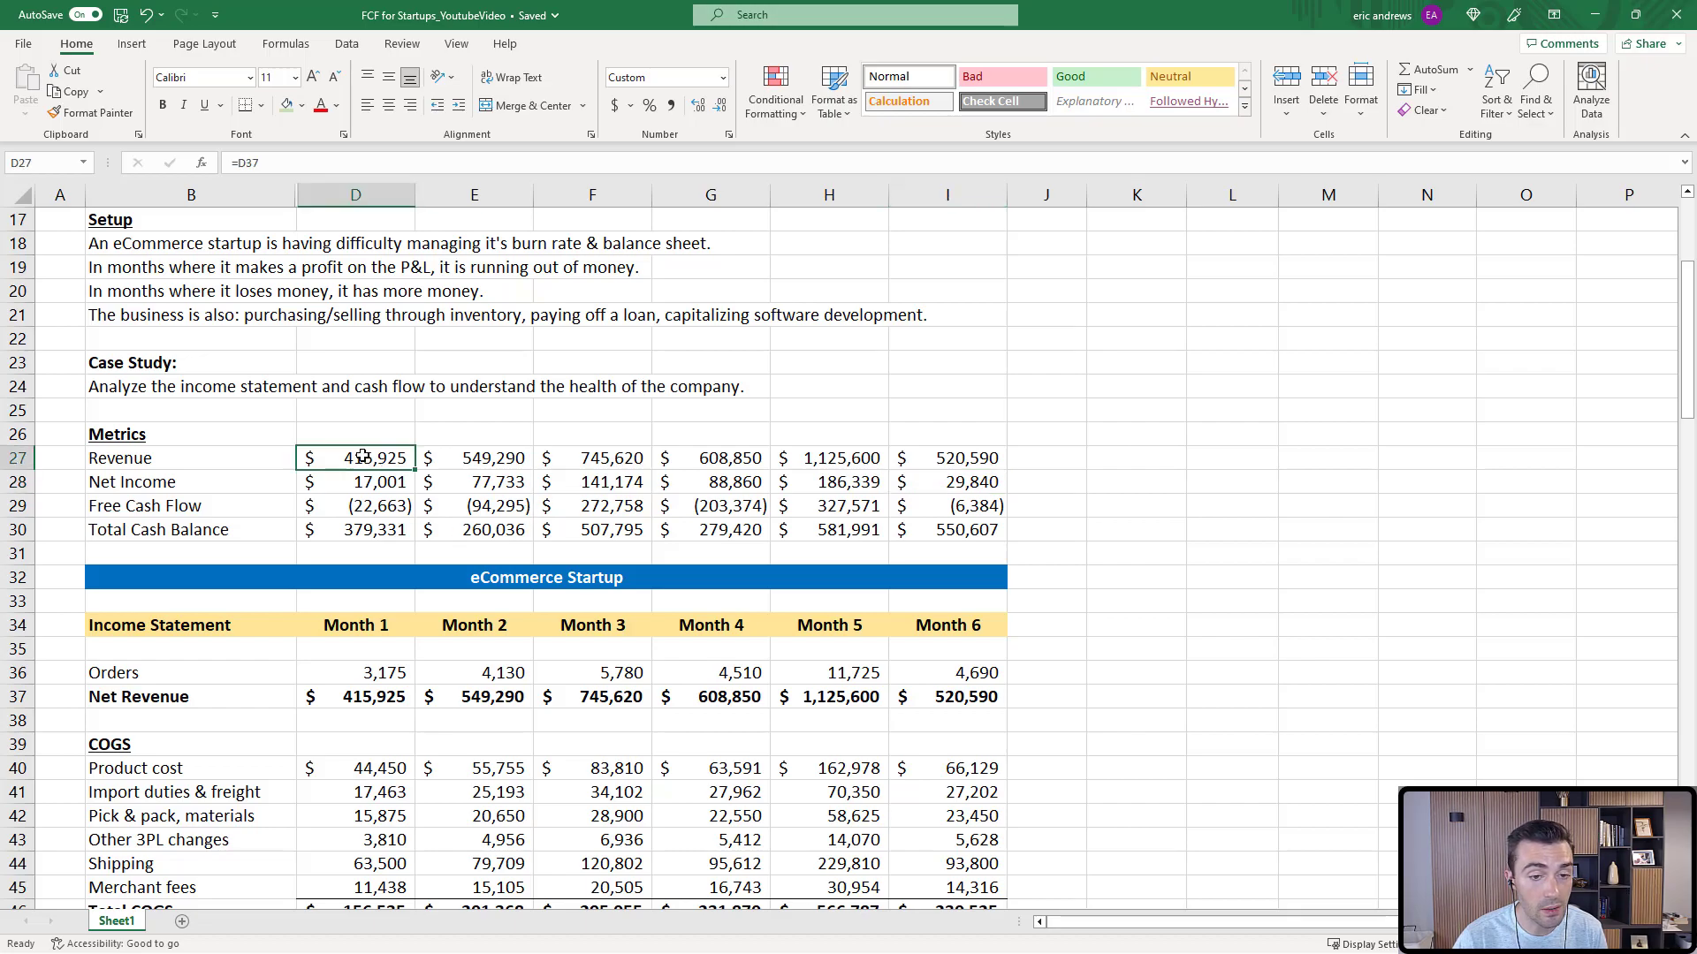
{"action": "left_click", "coordinate": [360, 508]}
{"action": "left_click", "coordinate": [483, 507]}
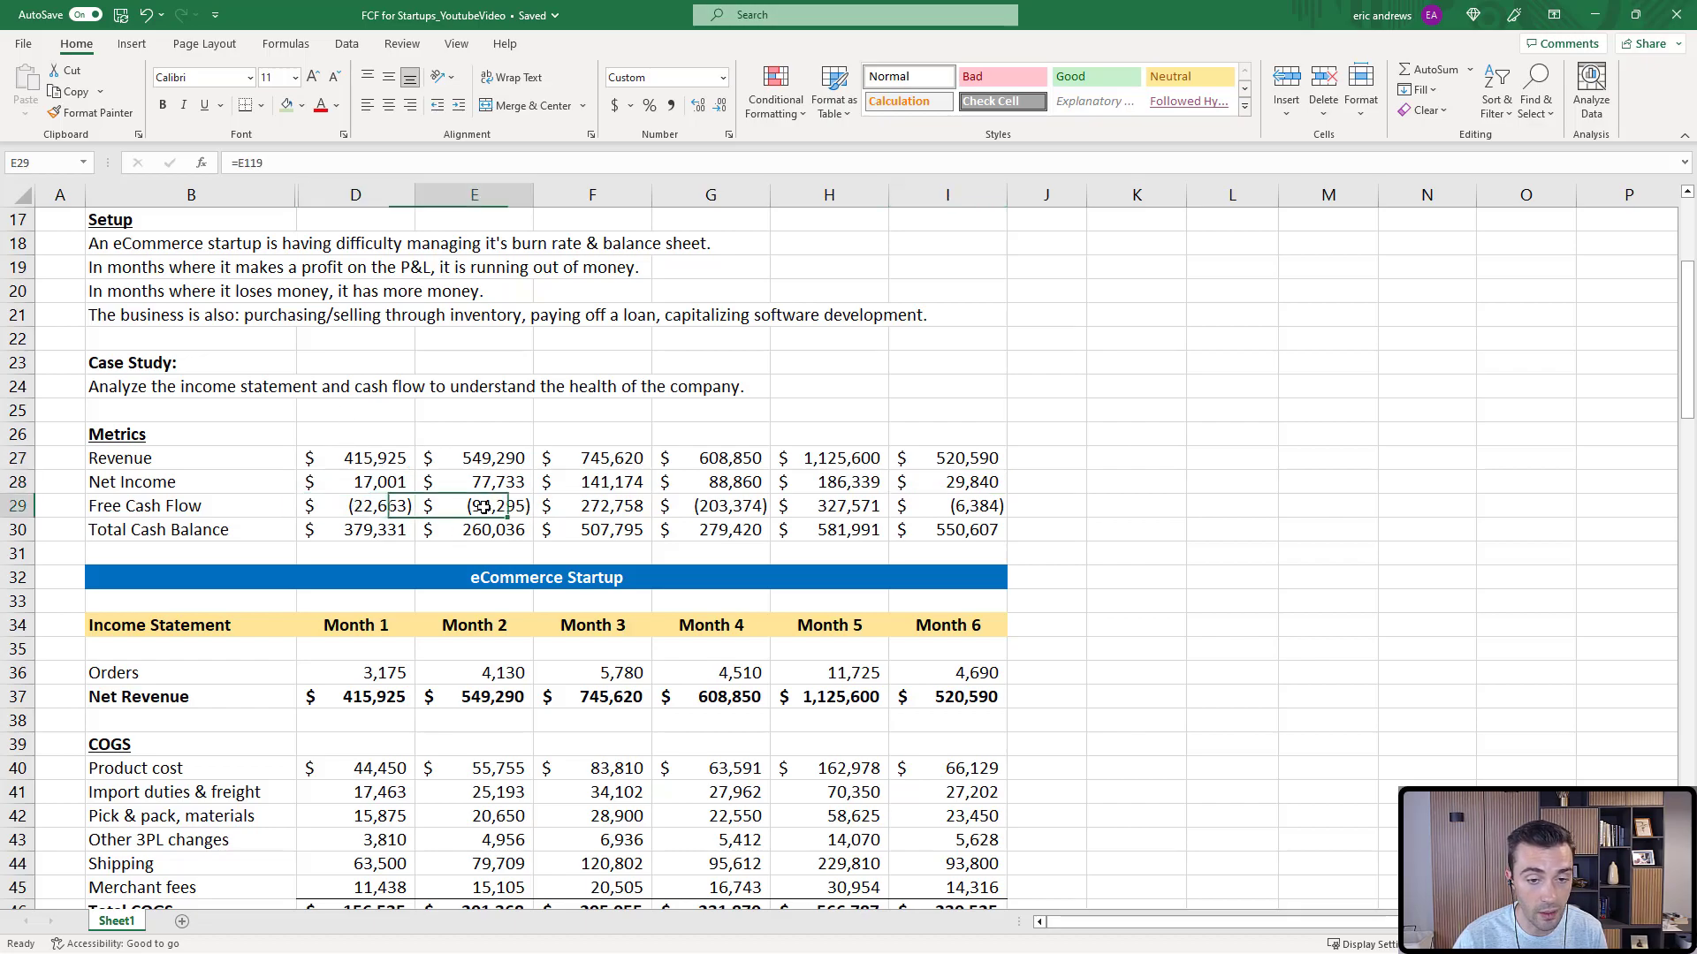
{"action": "left_click", "coordinate": [583, 506]}
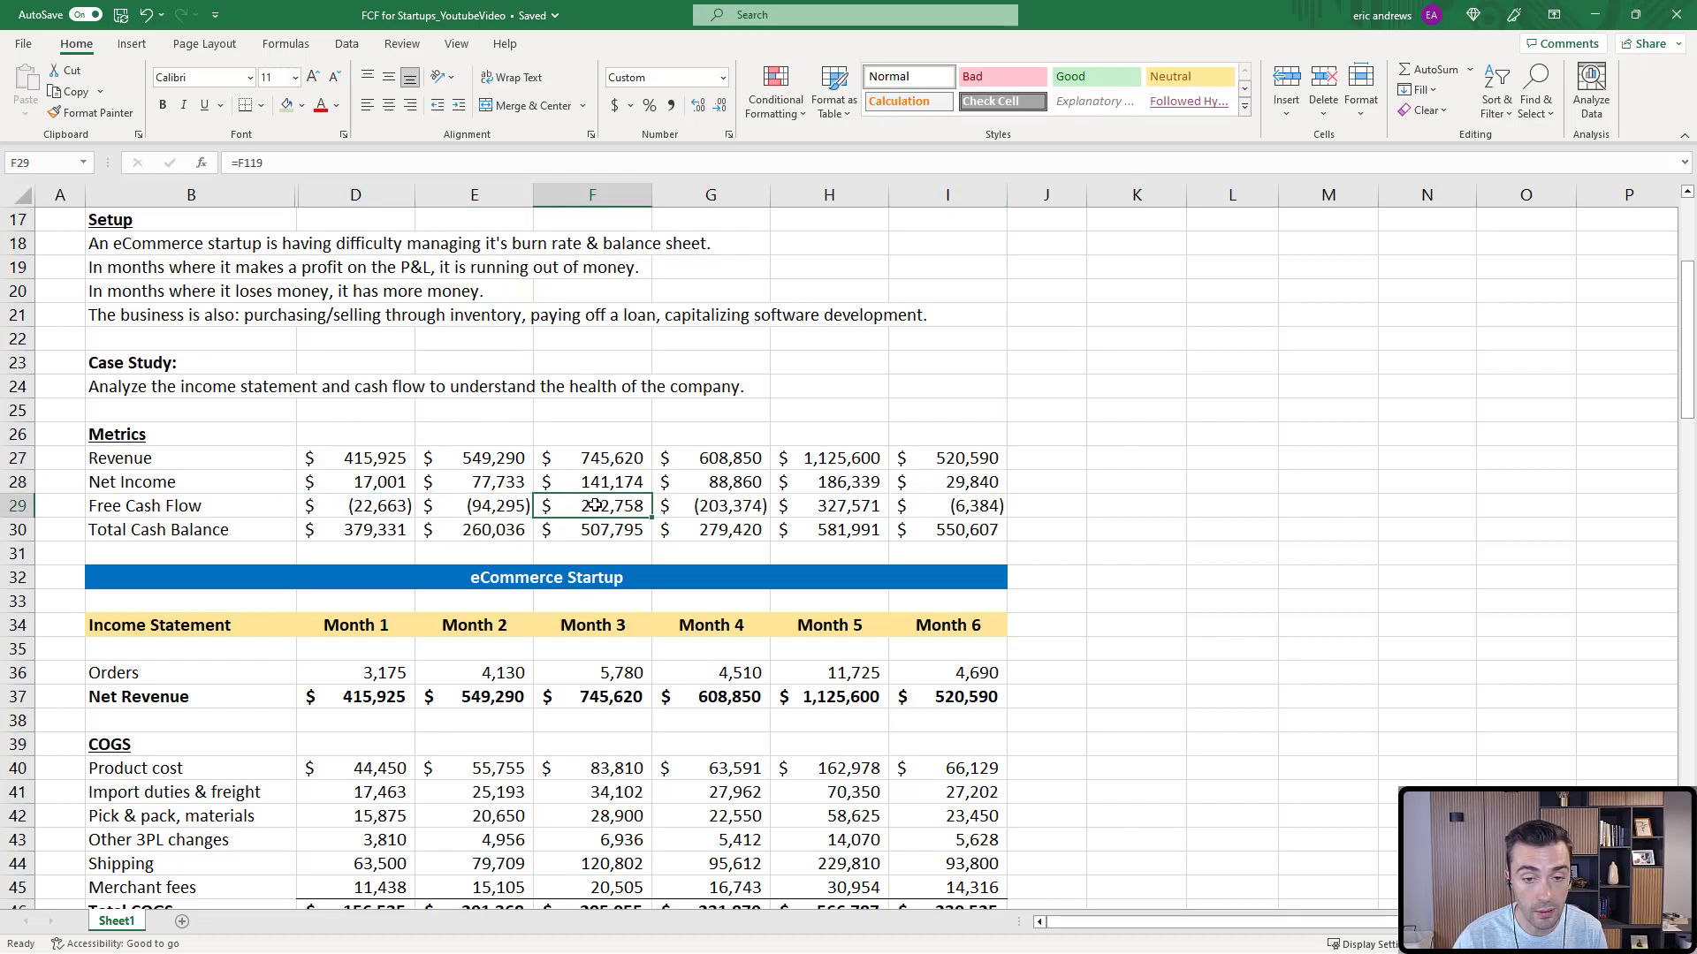
{"action": "left_click", "coordinate": [600, 482]}
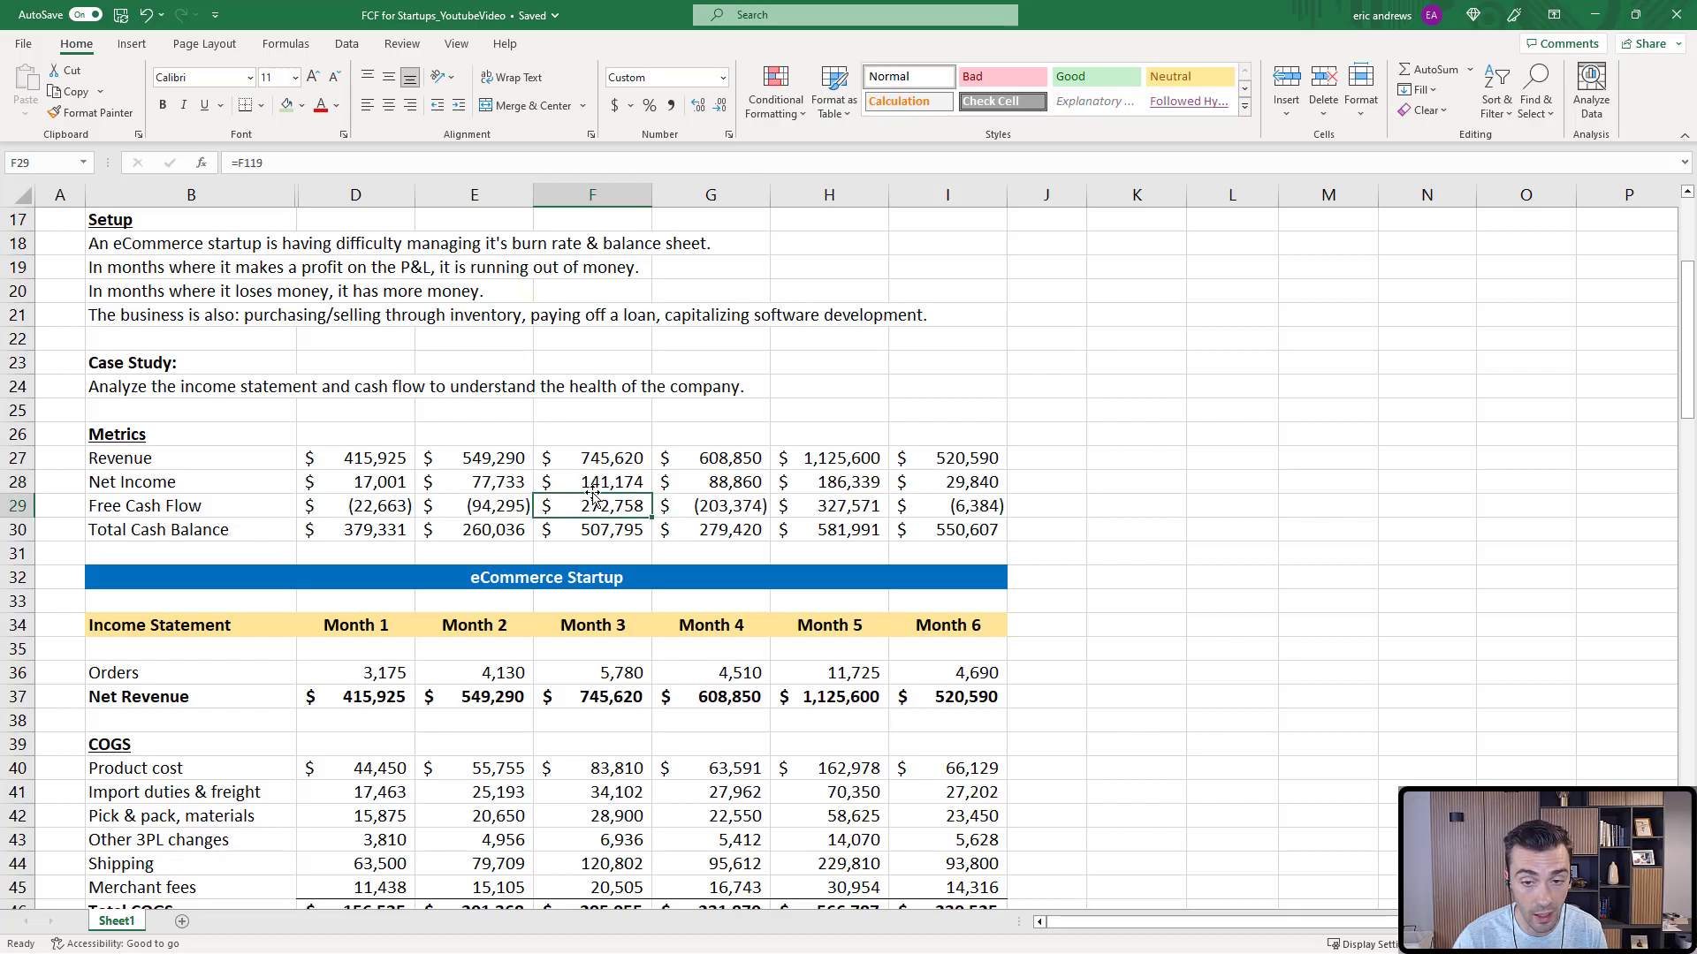
{"action": "left_click", "coordinate": [715, 481]}
{"action": "left_click", "coordinate": [820, 507]}
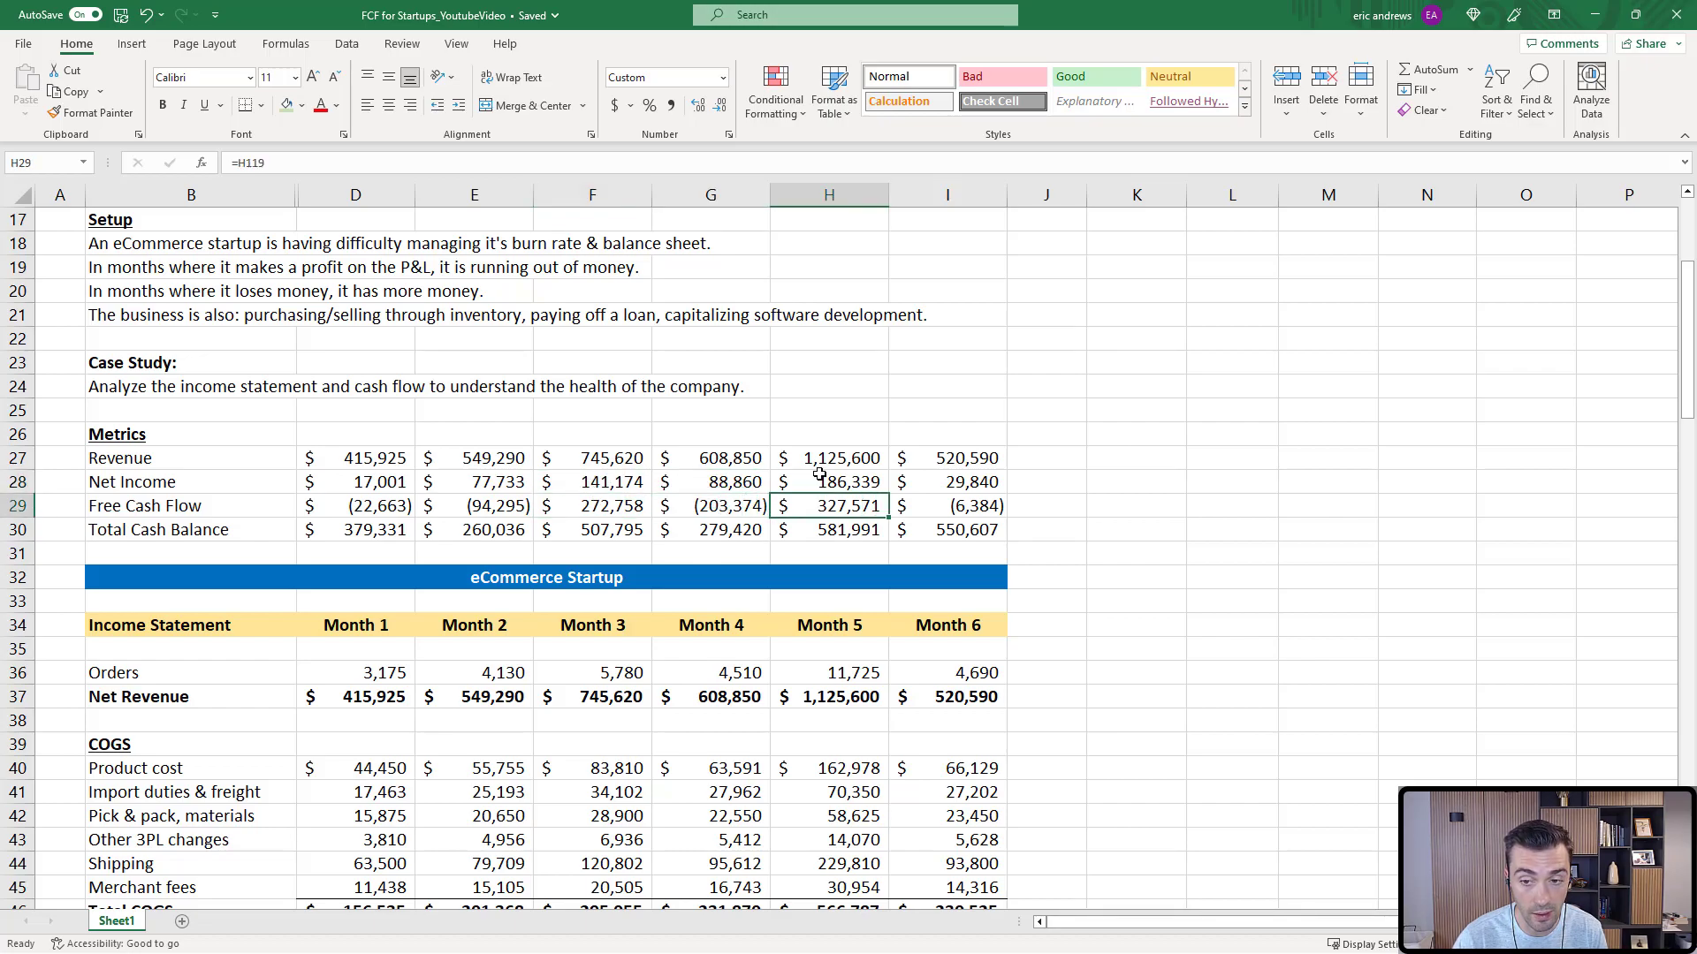
{"action": "left_click", "coordinate": [819, 477]}
{"action": "left_click", "coordinate": [947, 481]}
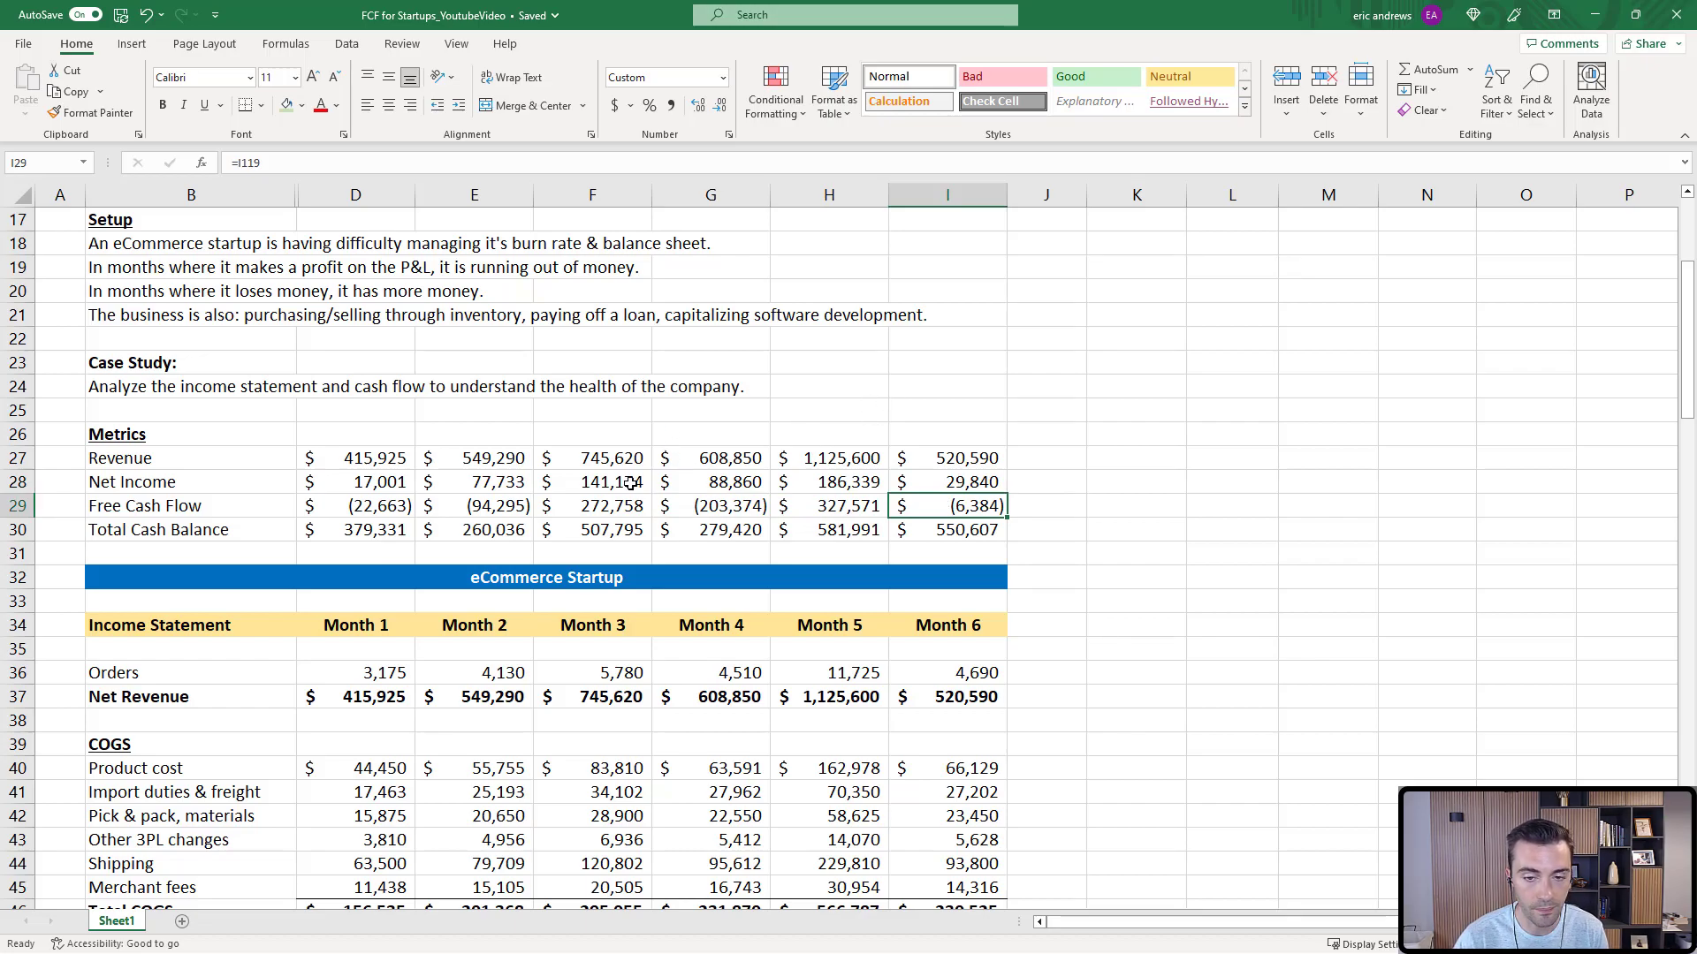
{"action": "left_click", "coordinate": [494, 505]}
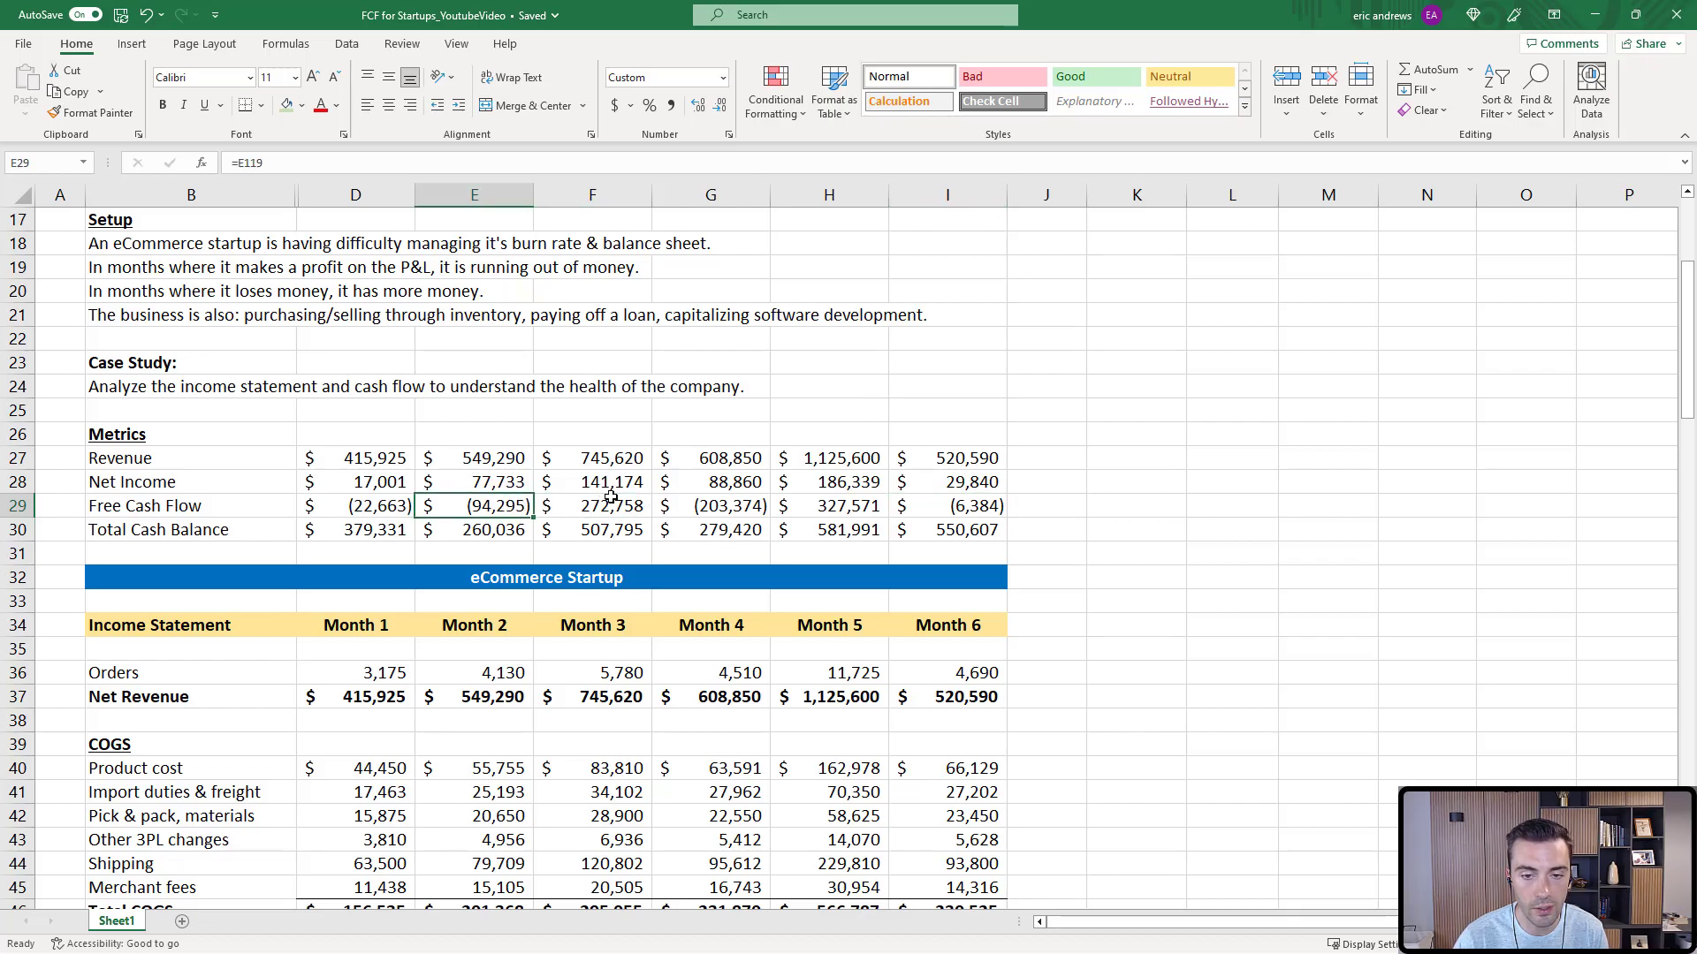
{"action": "left_click", "coordinate": [603, 503]}
{"action": "left_click", "coordinate": [844, 504]}
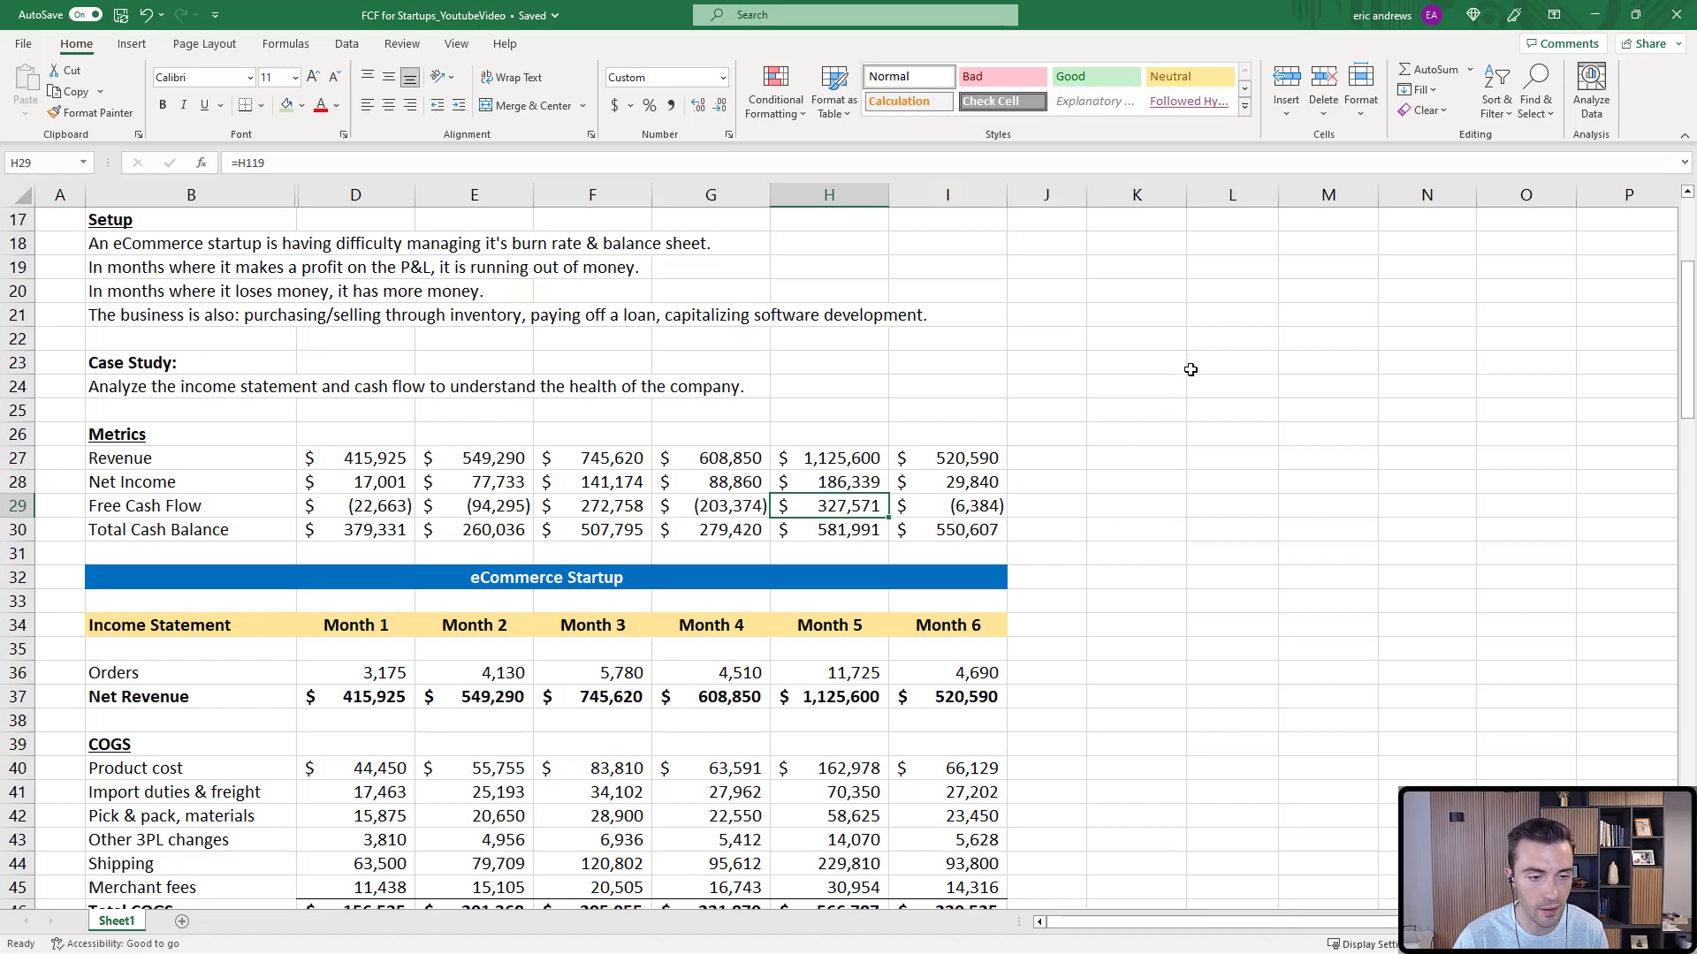
{"action": "left_click", "coordinate": [358, 529]}
{"action": "left_click", "coordinate": [503, 529]}
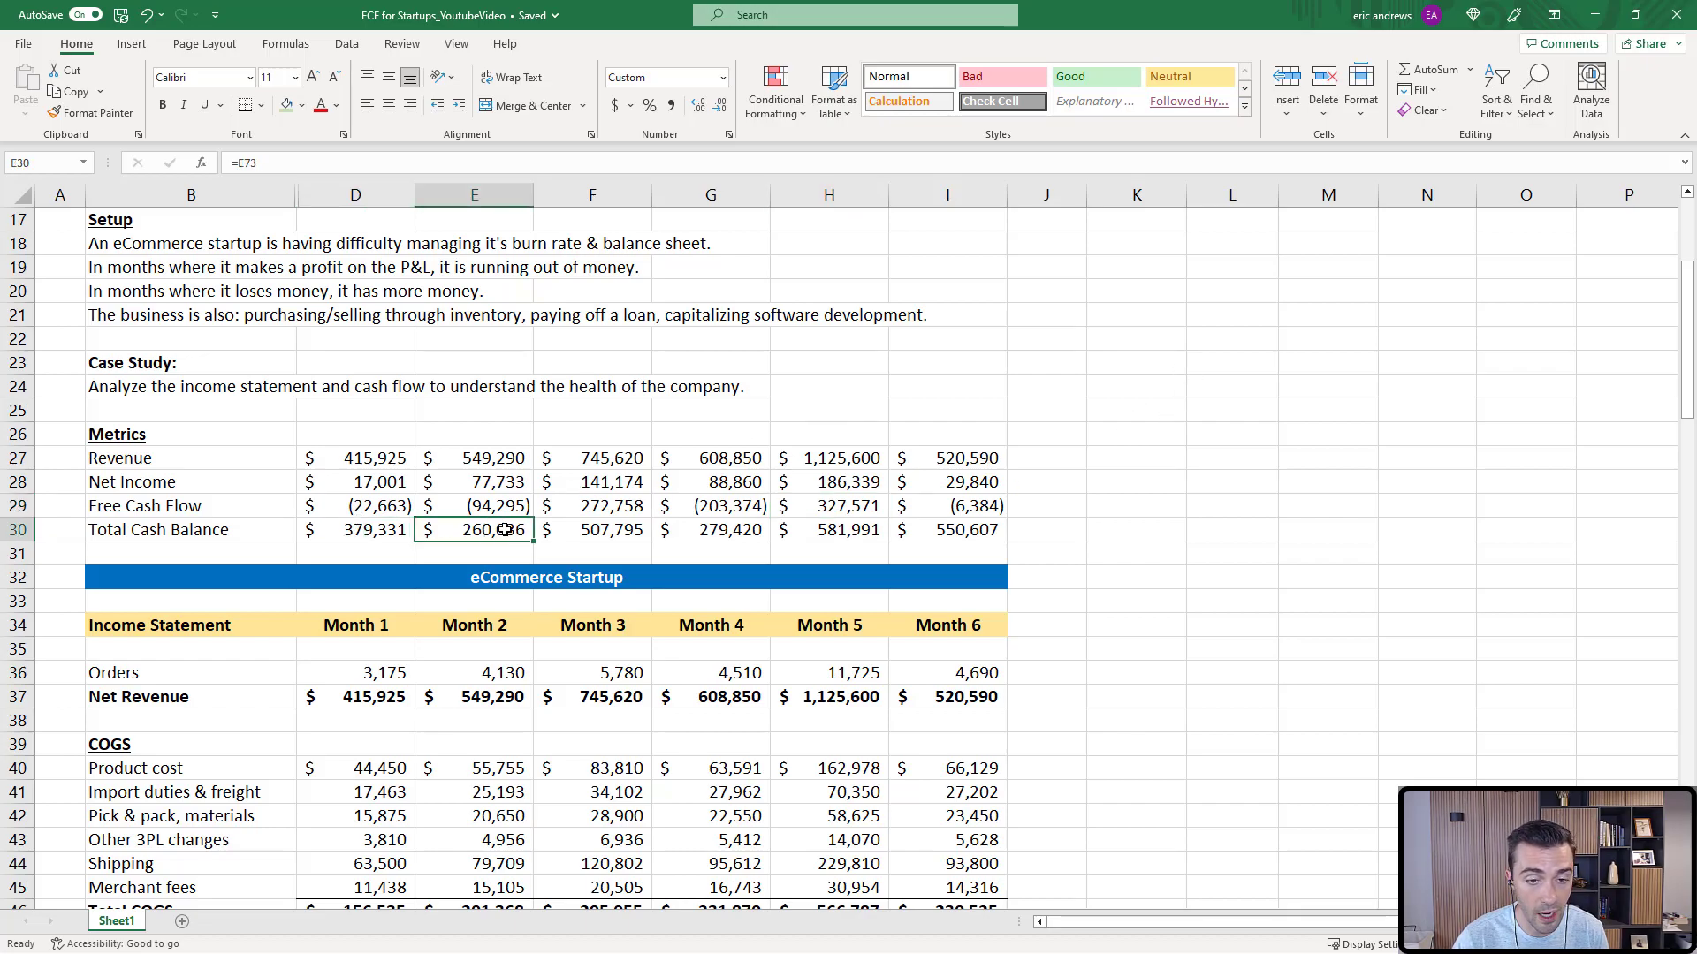
{"action": "left_click", "coordinate": [370, 482]}
{"action": "left_click", "coordinate": [494, 529]}
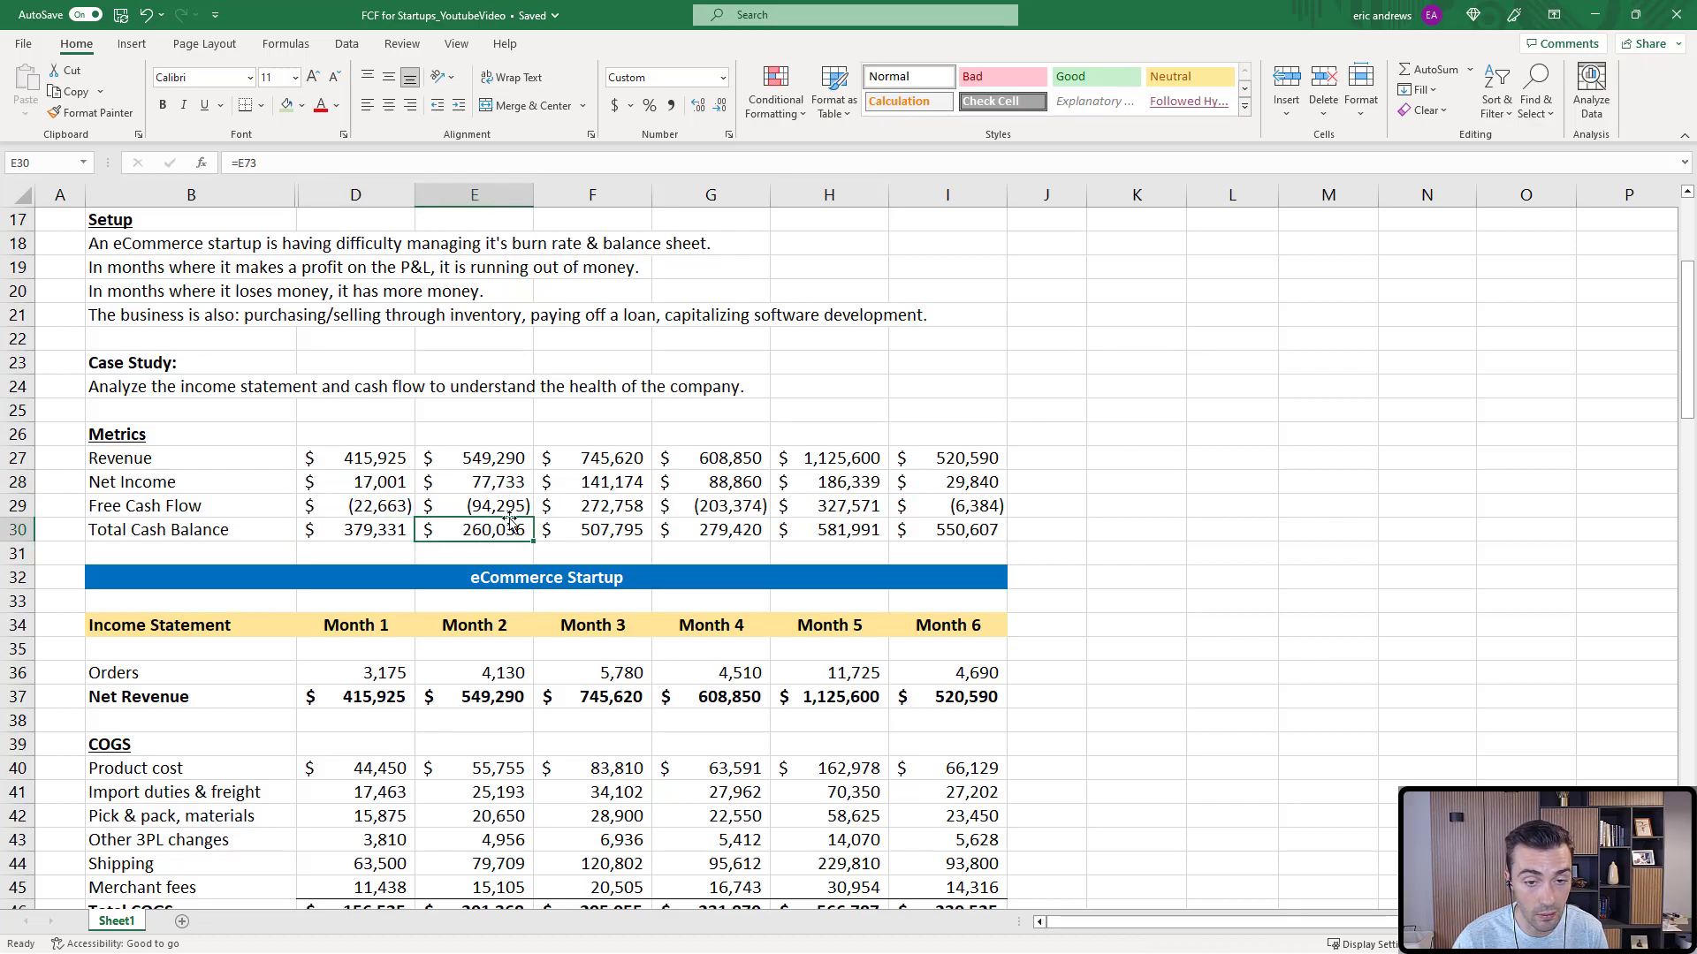
{"action": "left_click", "coordinate": [500, 482]}
{"action": "left_click", "coordinate": [599, 529]}
{"action": "left_click", "coordinate": [598, 481]}
{"action": "left_click", "coordinate": [599, 528]}
{"action": "left_click", "coordinate": [501, 530]}
{"action": "left_click", "coordinate": [603, 525]}
{"action": "left_click", "coordinate": [717, 480]}
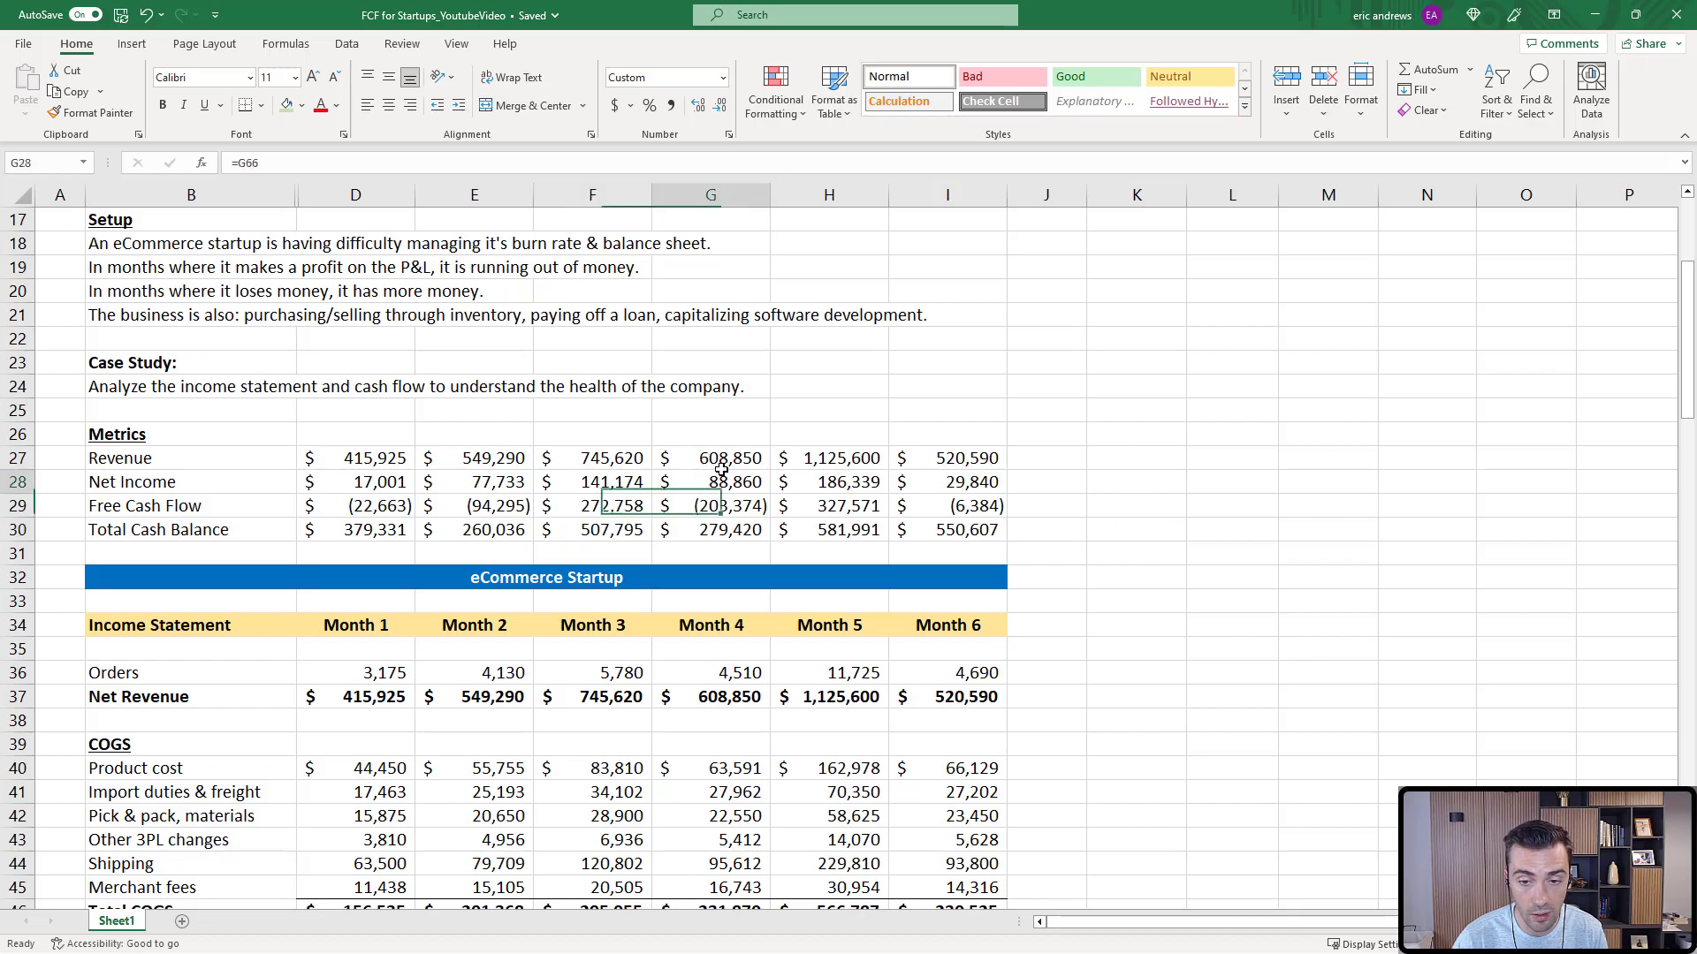
{"action": "left_click", "coordinate": [709, 532]}
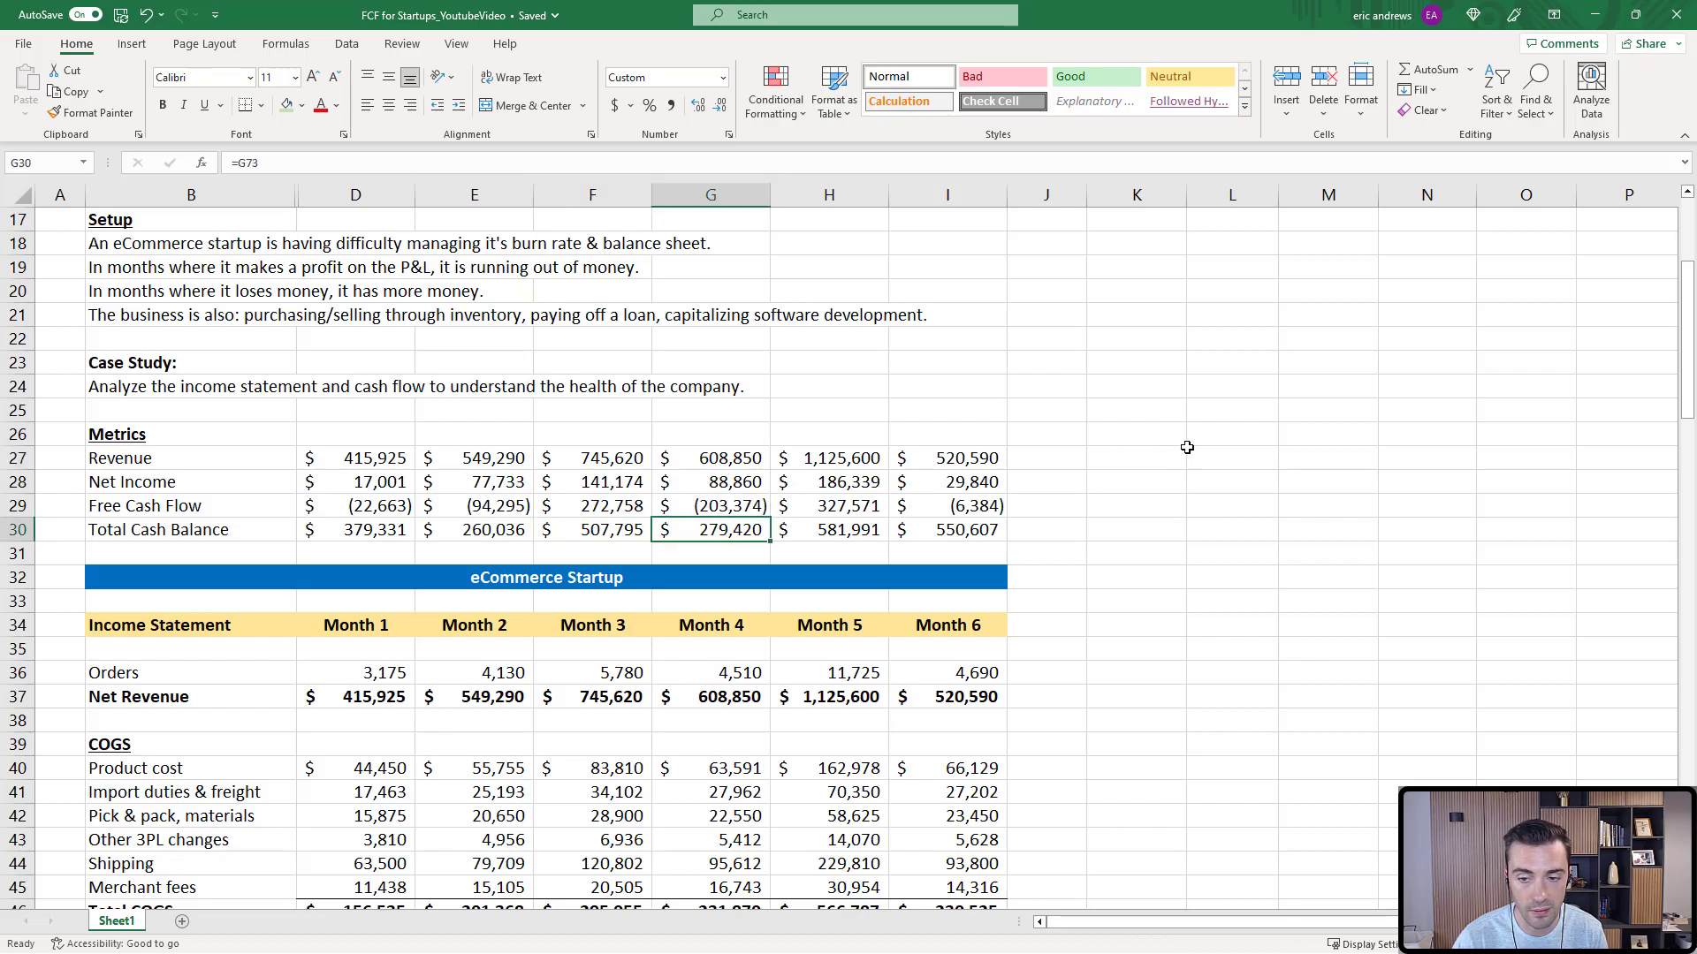
{"action": "scroll", "coordinate": [1180, 452], "scroll_direction": "down", "scroll_amount": 3}
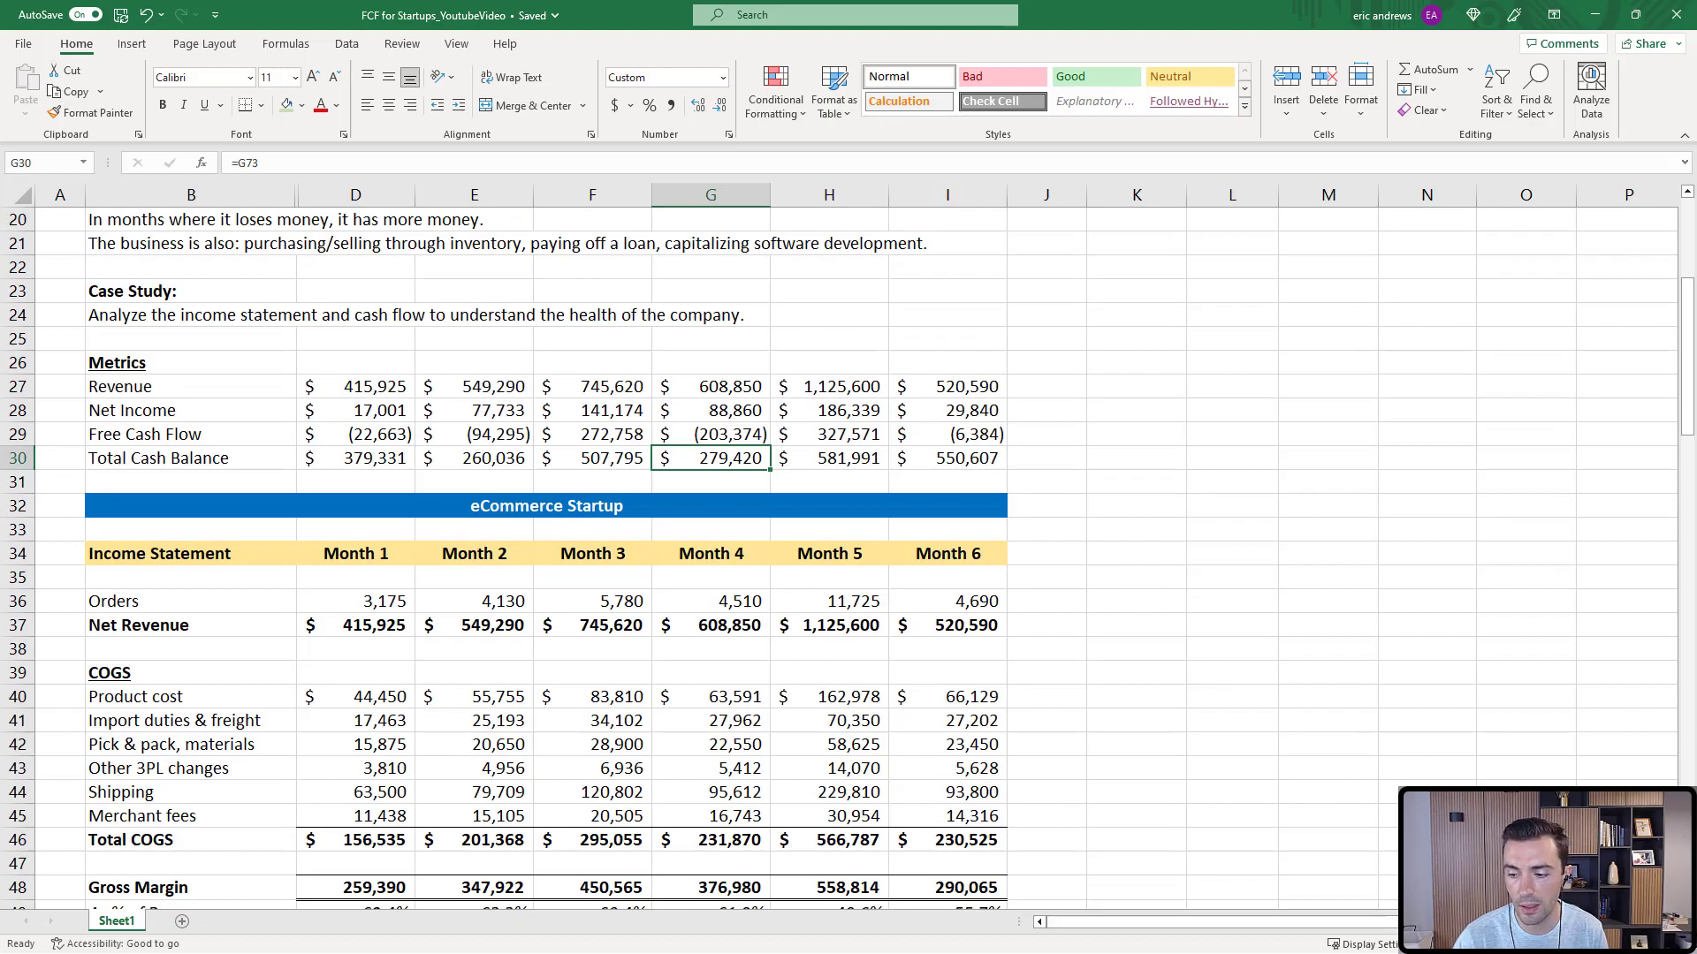
{"action": "scroll", "coordinate": [1151, 628], "scroll_direction": "down", "scroll_amount": 1, "text": "ctrl"}
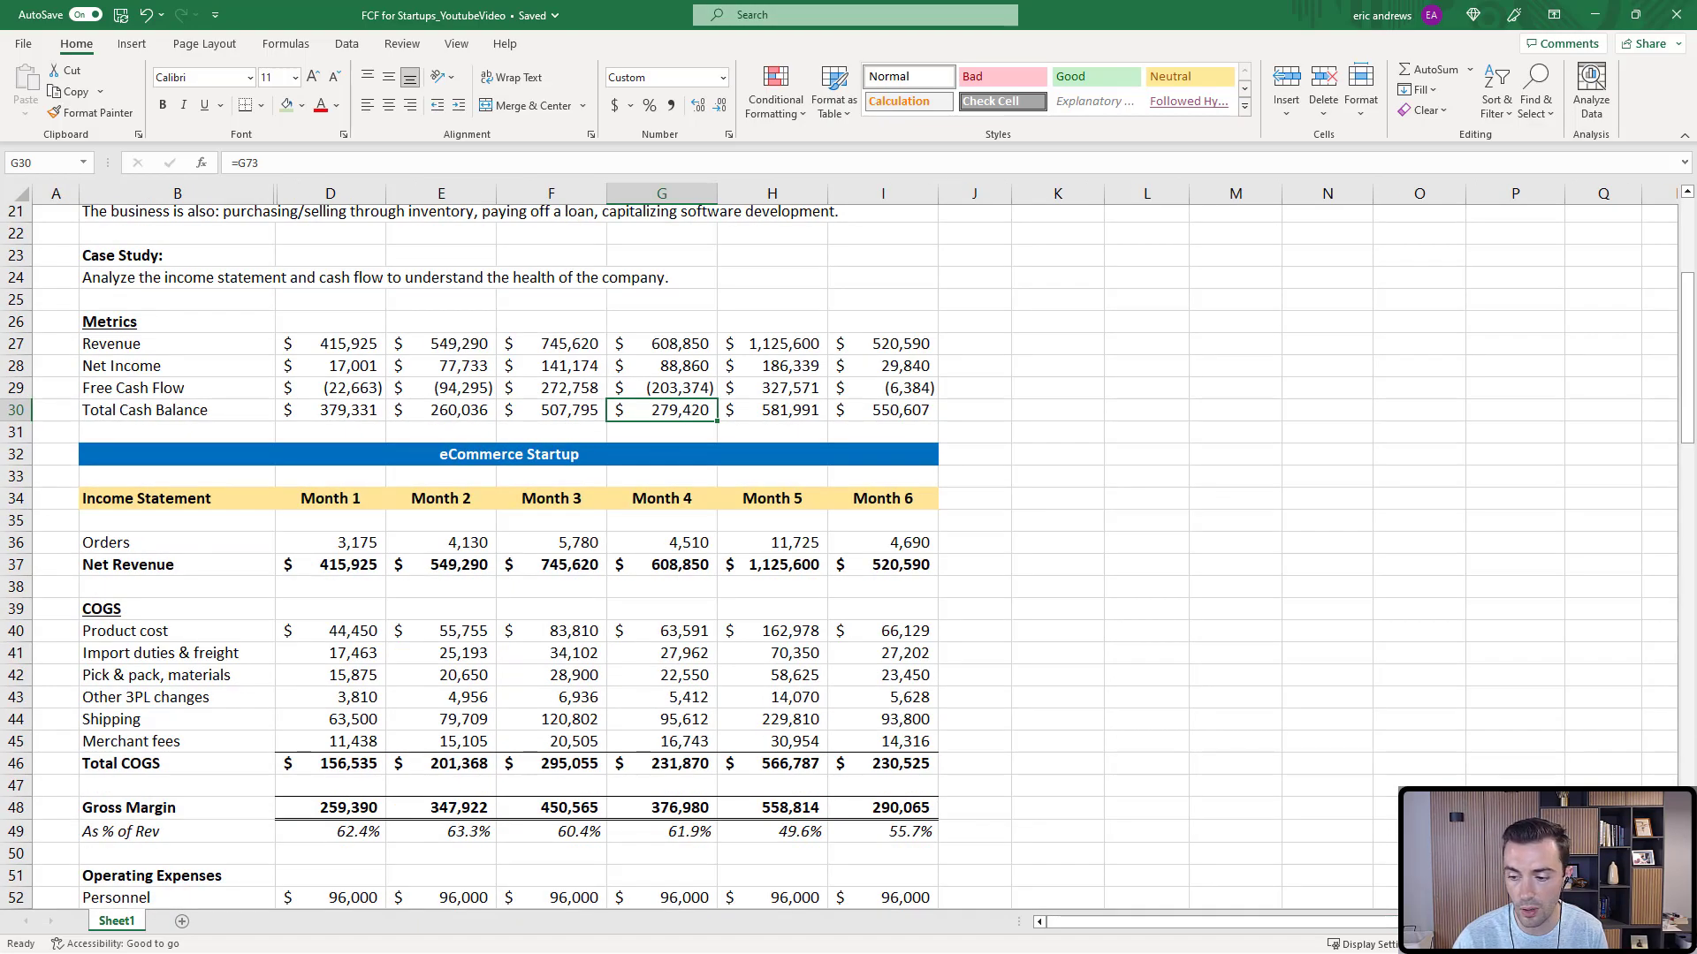
{"action": "scroll", "coordinate": [1150, 628], "scroll_direction": "down", "scroll_amount": 3}
{"action": "scroll", "coordinate": [1193, 703], "scroll_direction": "up", "scroll_amount": 2}
{"action": "scroll", "coordinate": [1192, 530], "scroll_direction": "down", "scroll_amount": 3}
{"action": "scroll", "coordinate": [964, 496], "scroll_direction": "down", "scroll_amount": 1}
{"action": "scroll", "coordinate": [964, 496], "scroll_direction": "down", "scroll_amount": 1}
{"action": "scroll", "coordinate": [981, 457], "scroll_direction": "down", "scroll_amount": 1}
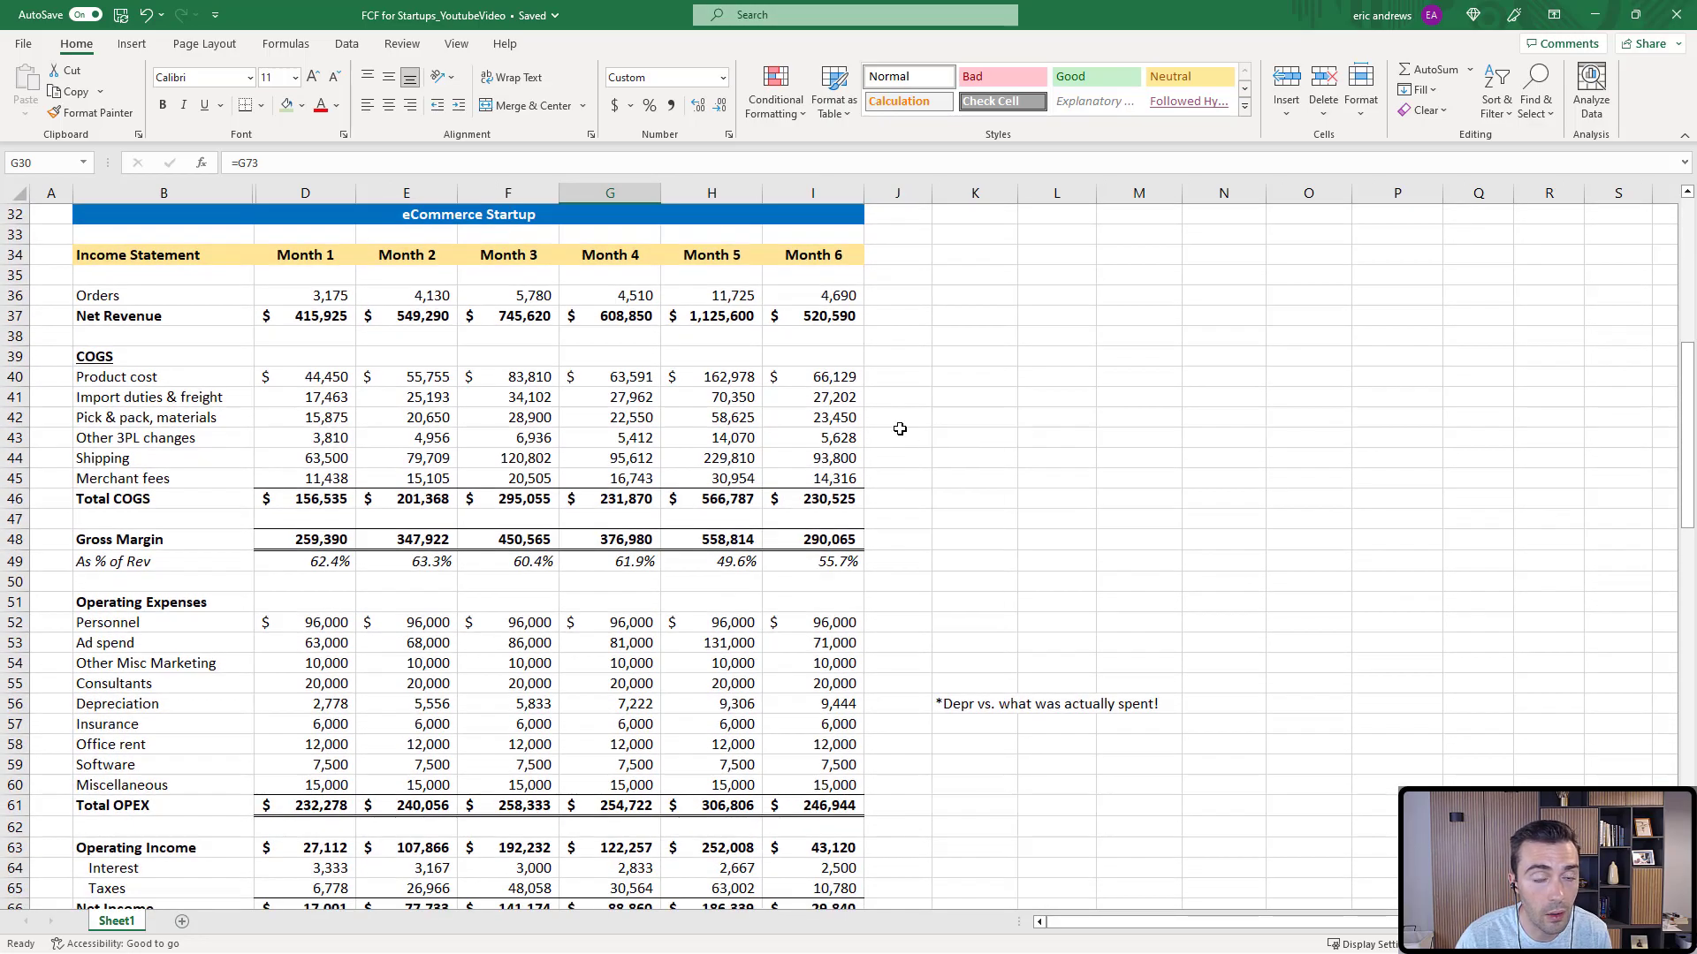
{"action": "left_click", "coordinate": [288, 274]}
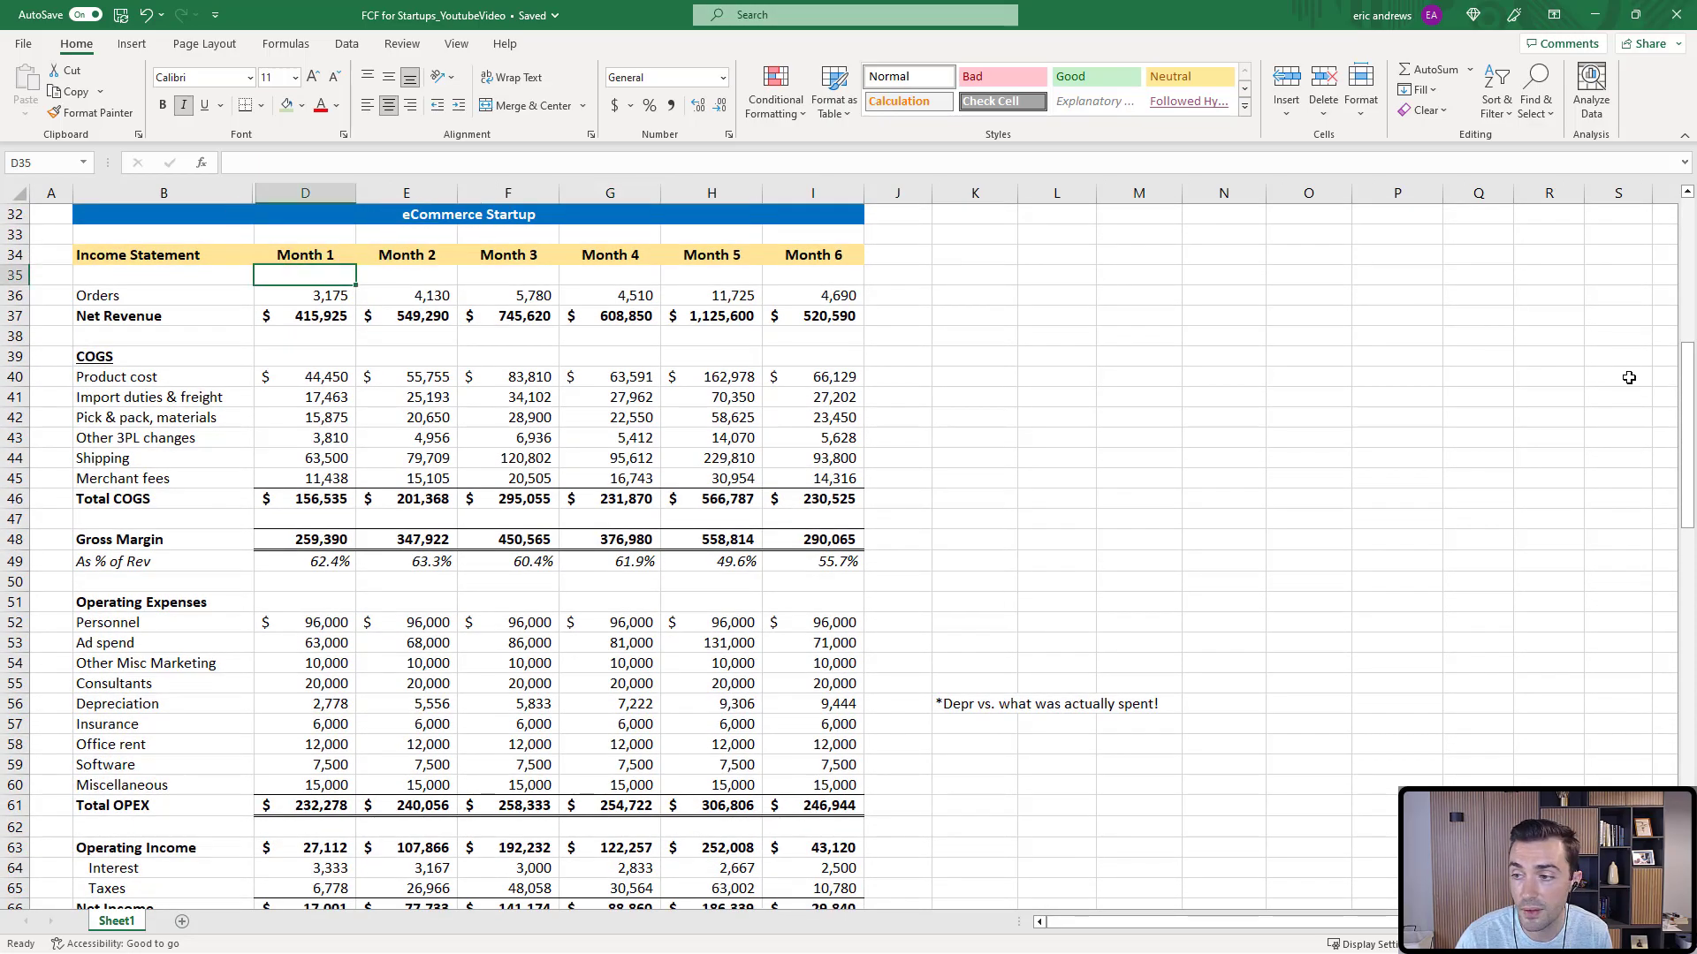
{"action": "left_click_drag", "start_coordinate": [1687, 377], "coordinate": [1687, 365]}
{"action": "key", "text": "Down"}
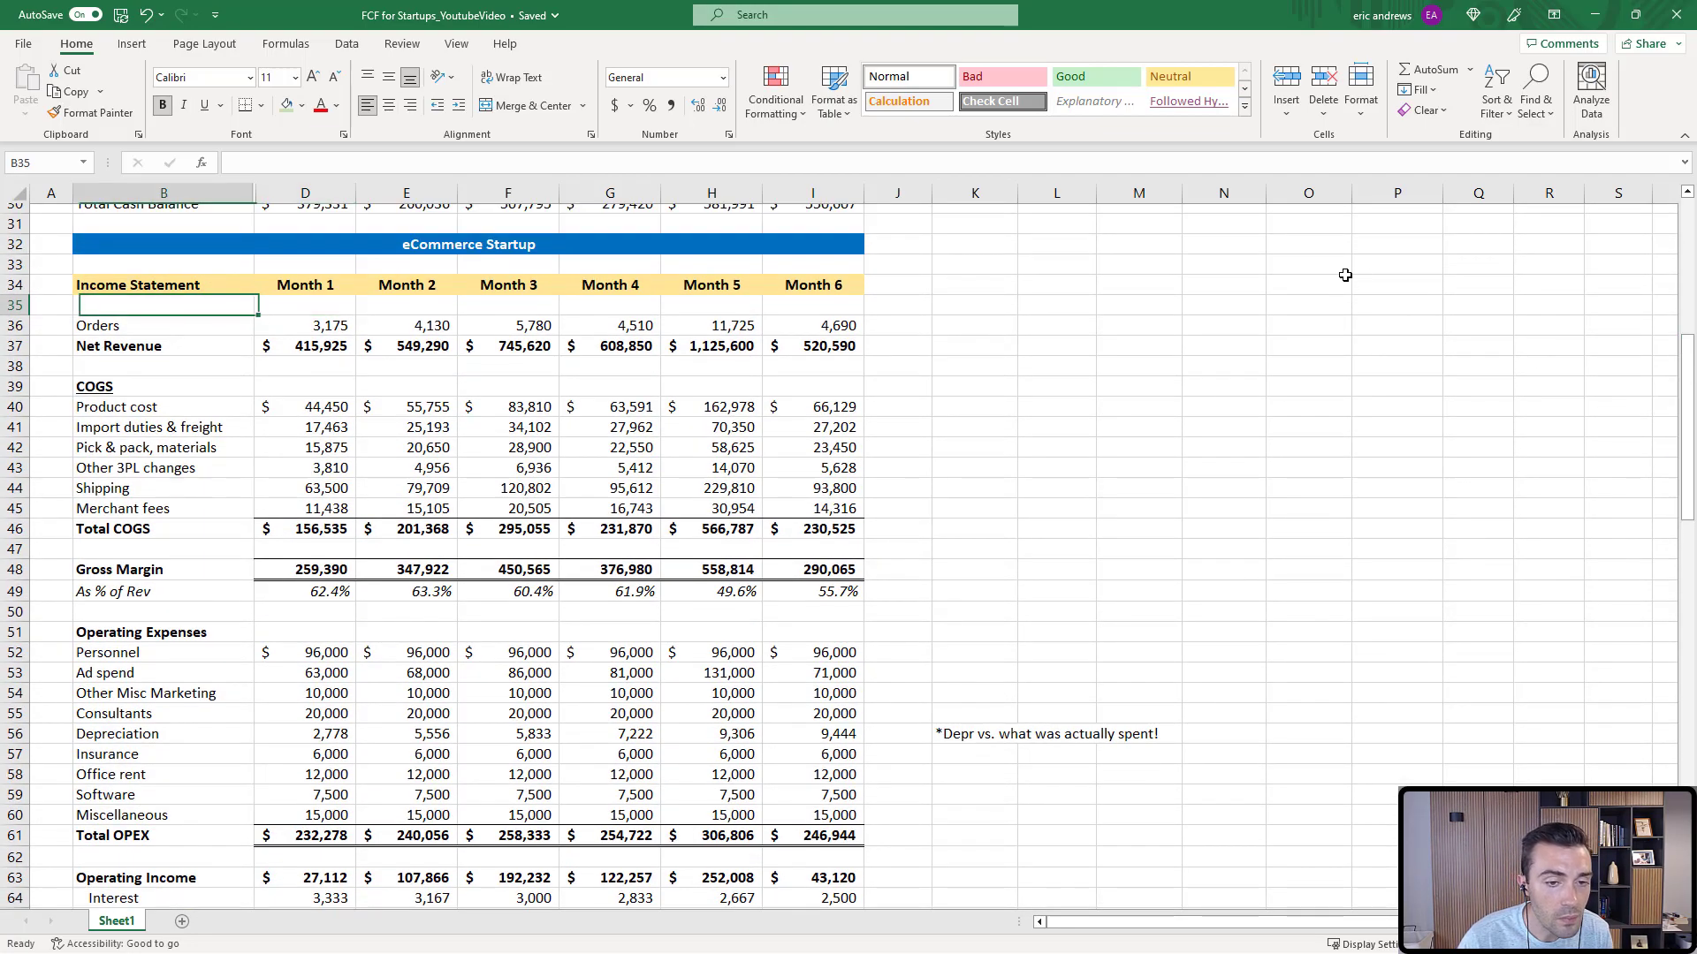
{"action": "key", "text": "Left"}
{"action": "key", "text": "Left"}
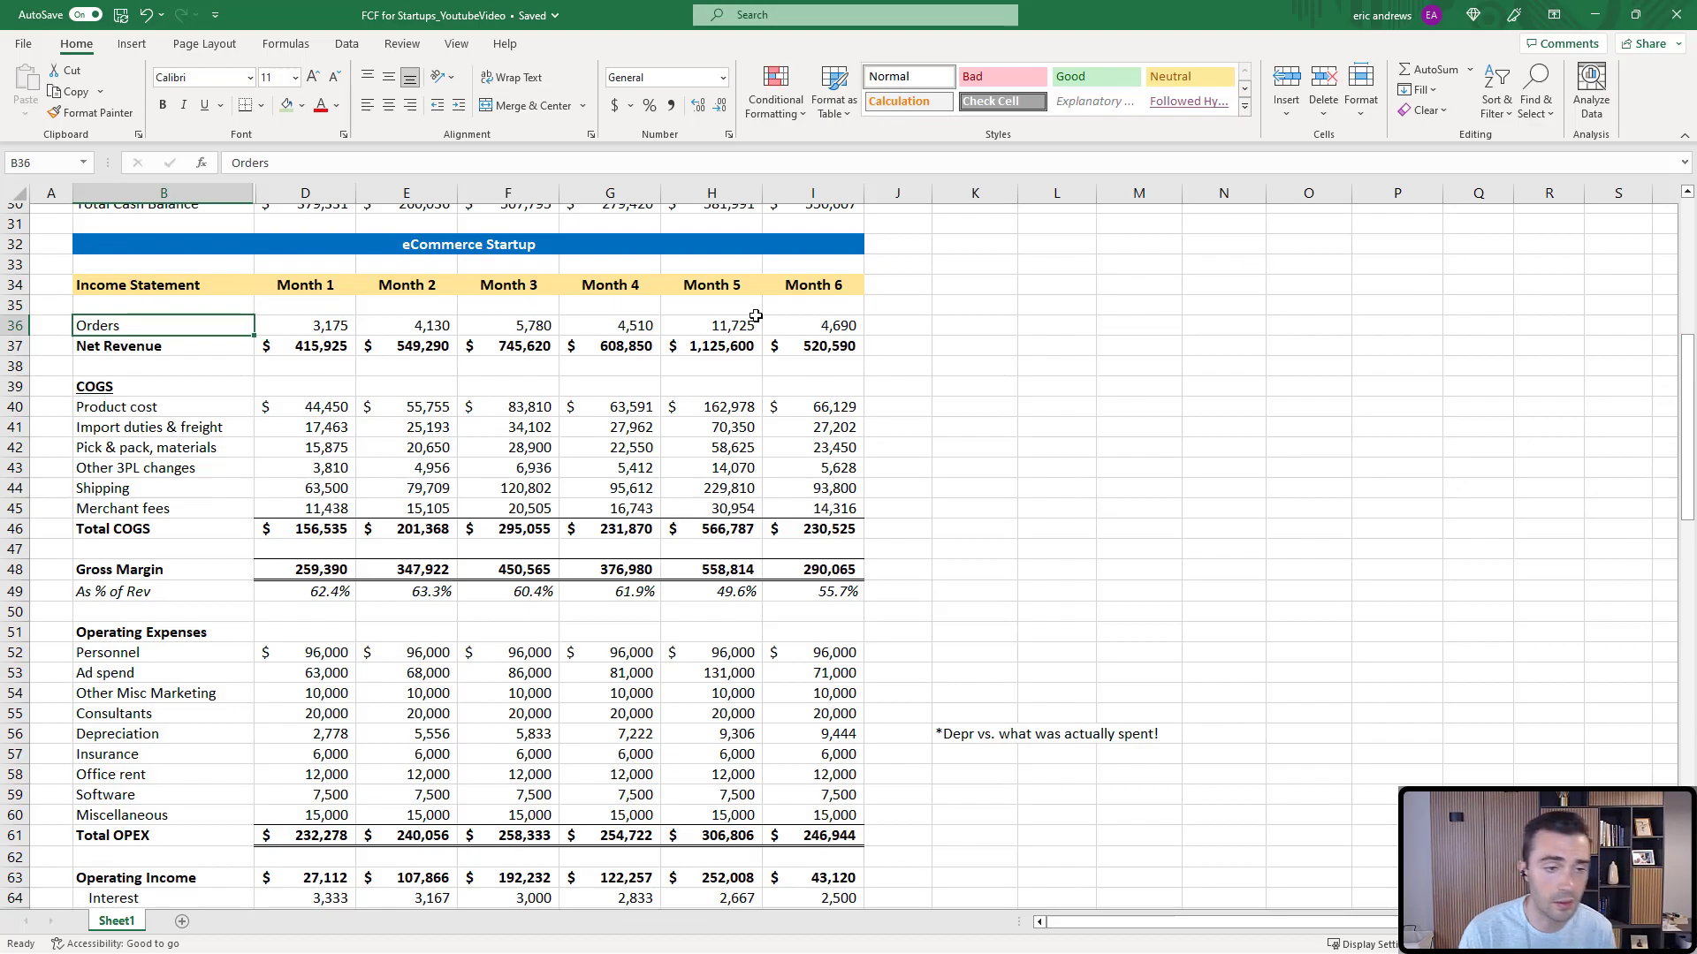
{"action": "left_click", "coordinate": [159, 347]}
{"action": "left_click_drag", "start_coordinate": [321, 326], "coordinate": [809, 327]}
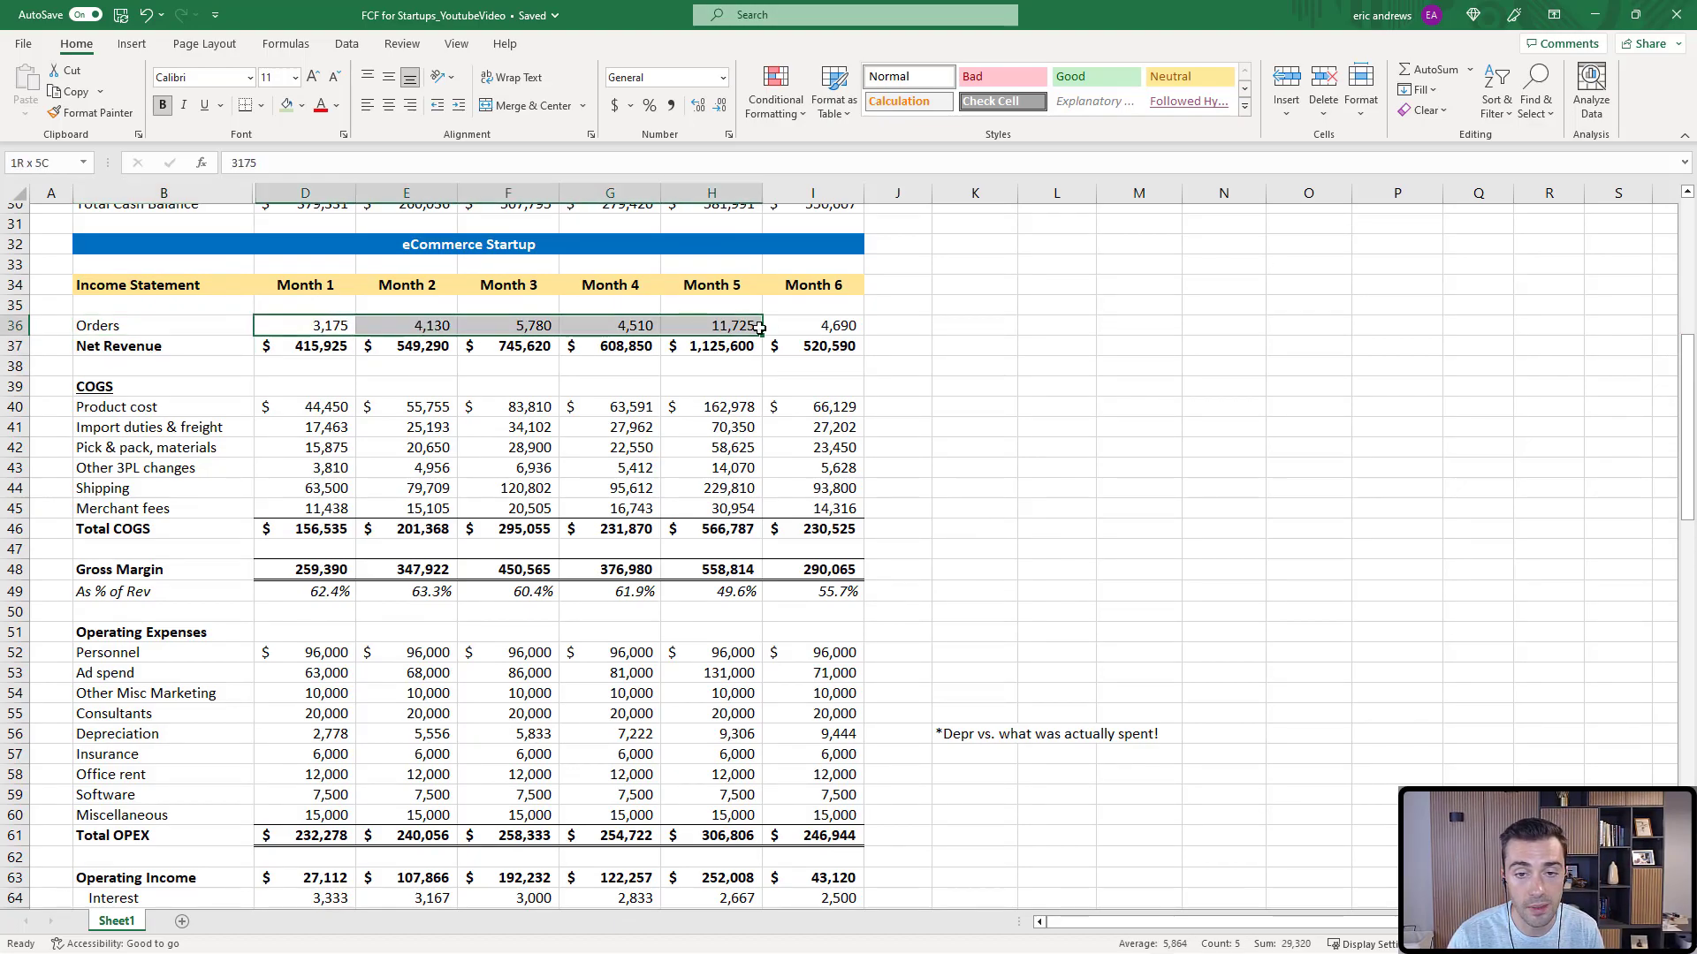
{"action": "left_click", "coordinate": [809, 324]}
{"action": "left_click", "coordinate": [302, 345]}
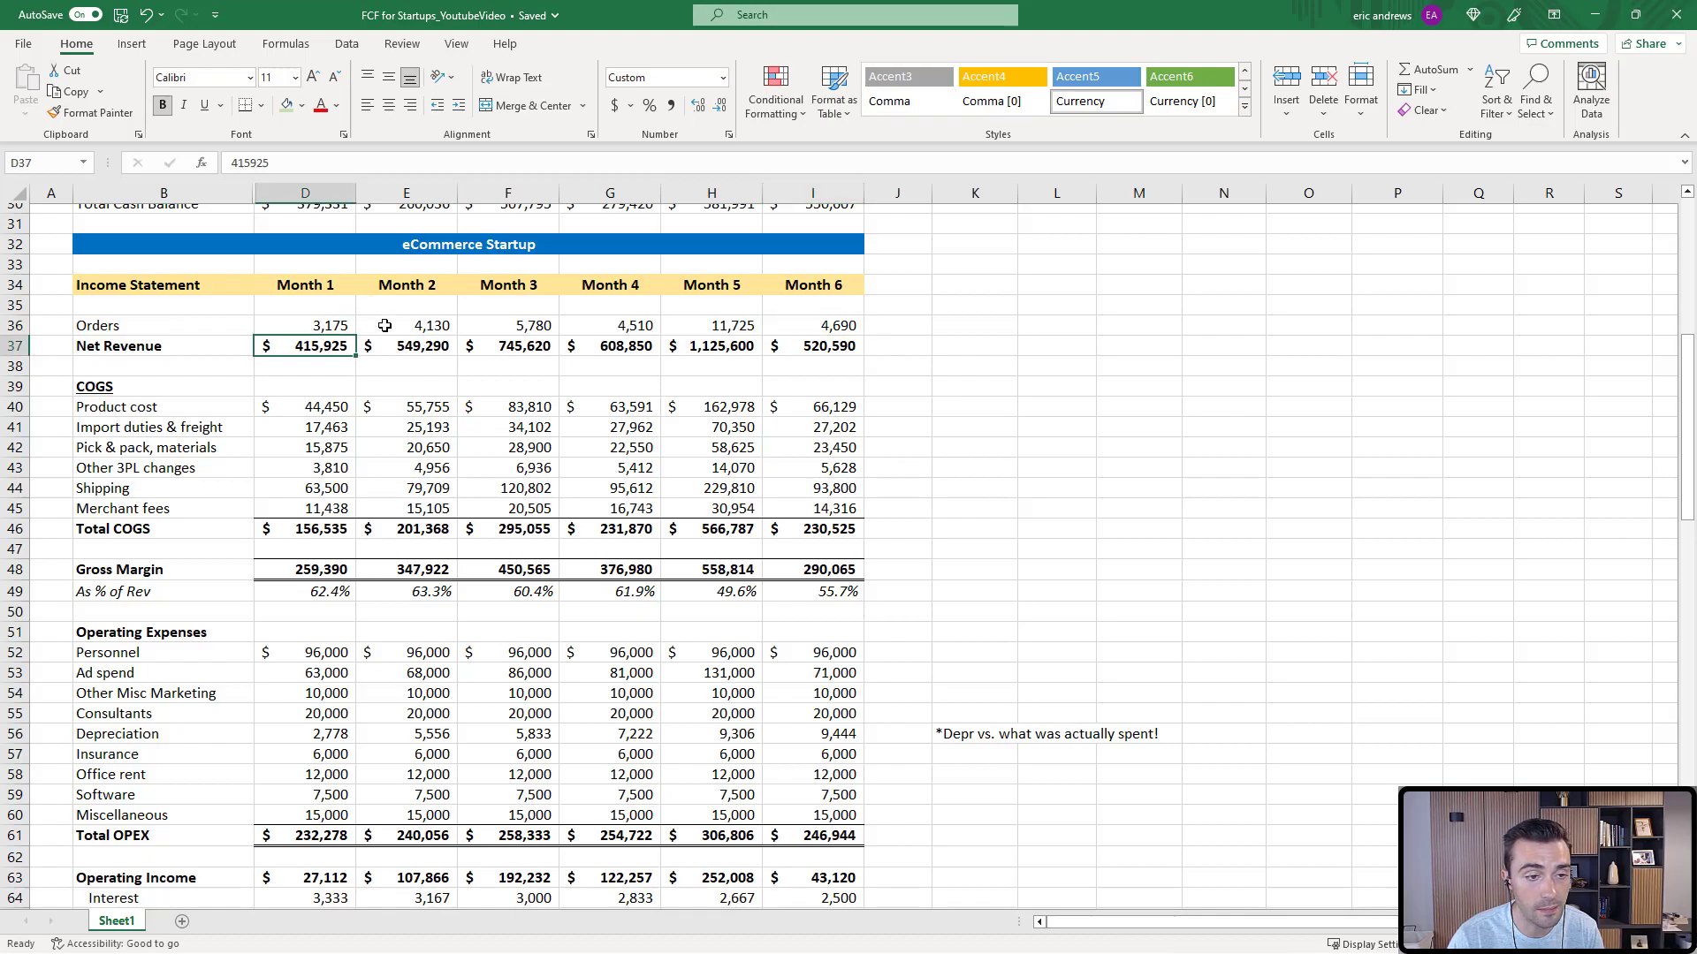
{"action": "left_click", "coordinate": [305, 406]}
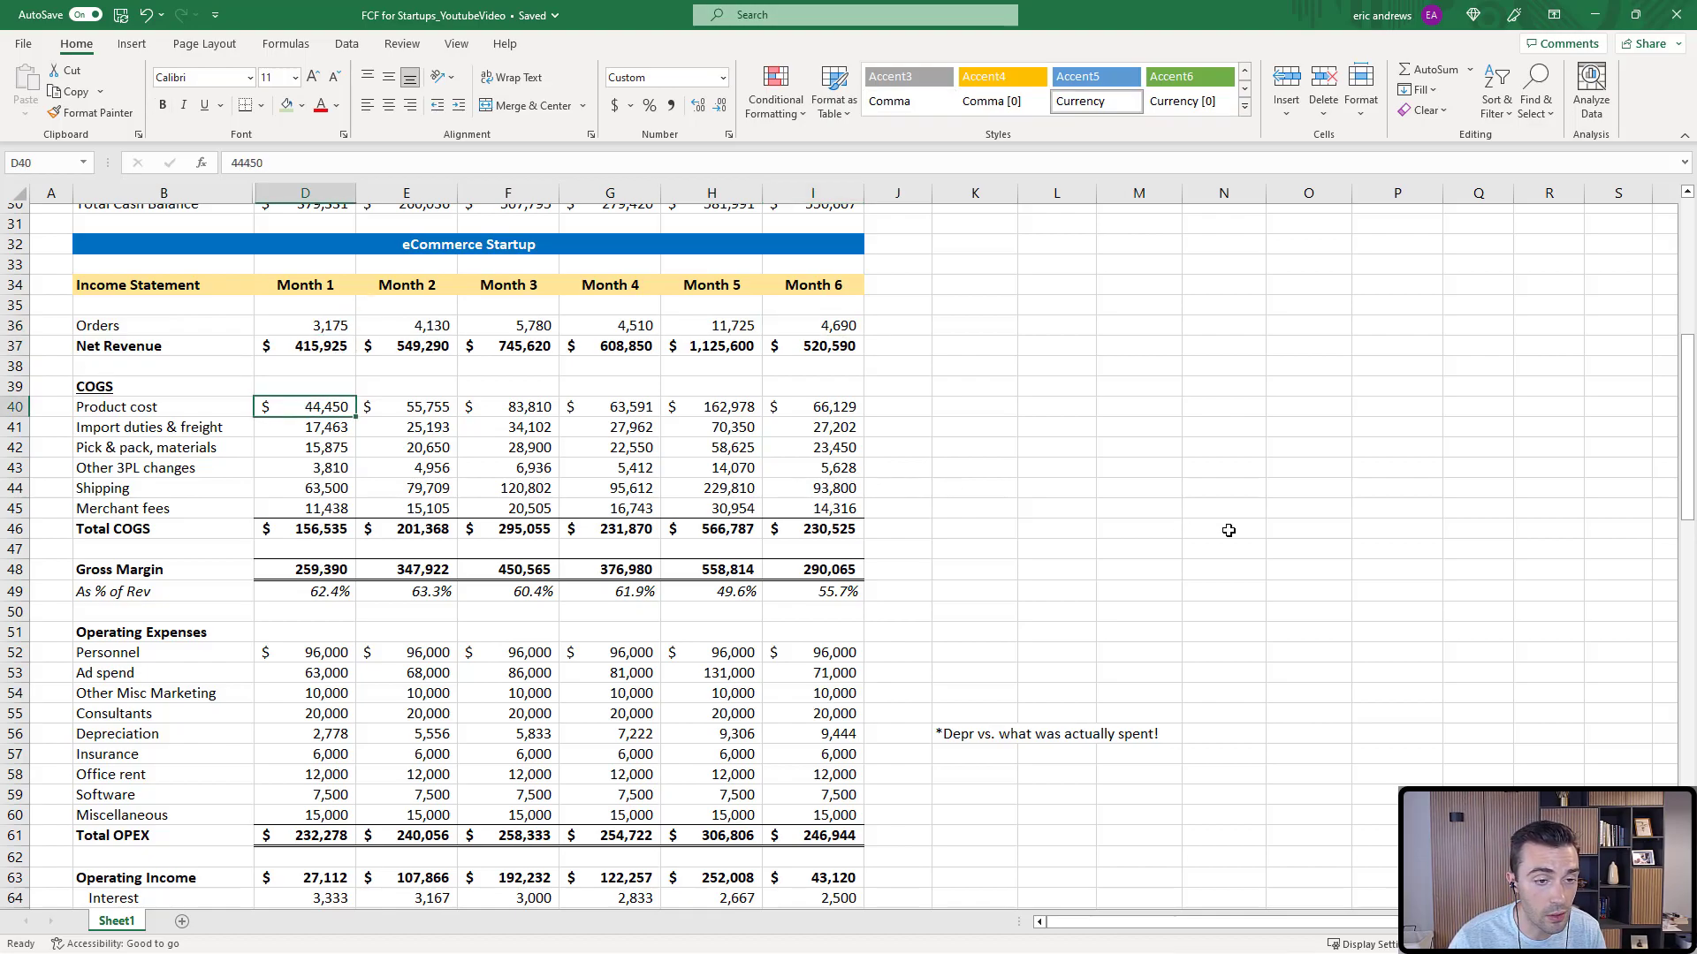
{"action": "left_click", "coordinate": [162, 407]}
{"action": "key", "text": "Down"}
{"action": "key", "text": "Down"}
{"action": "key", "text": "Down"}
{"action": "key", "text": "Down"}
{"action": "key", "text": "Down"}
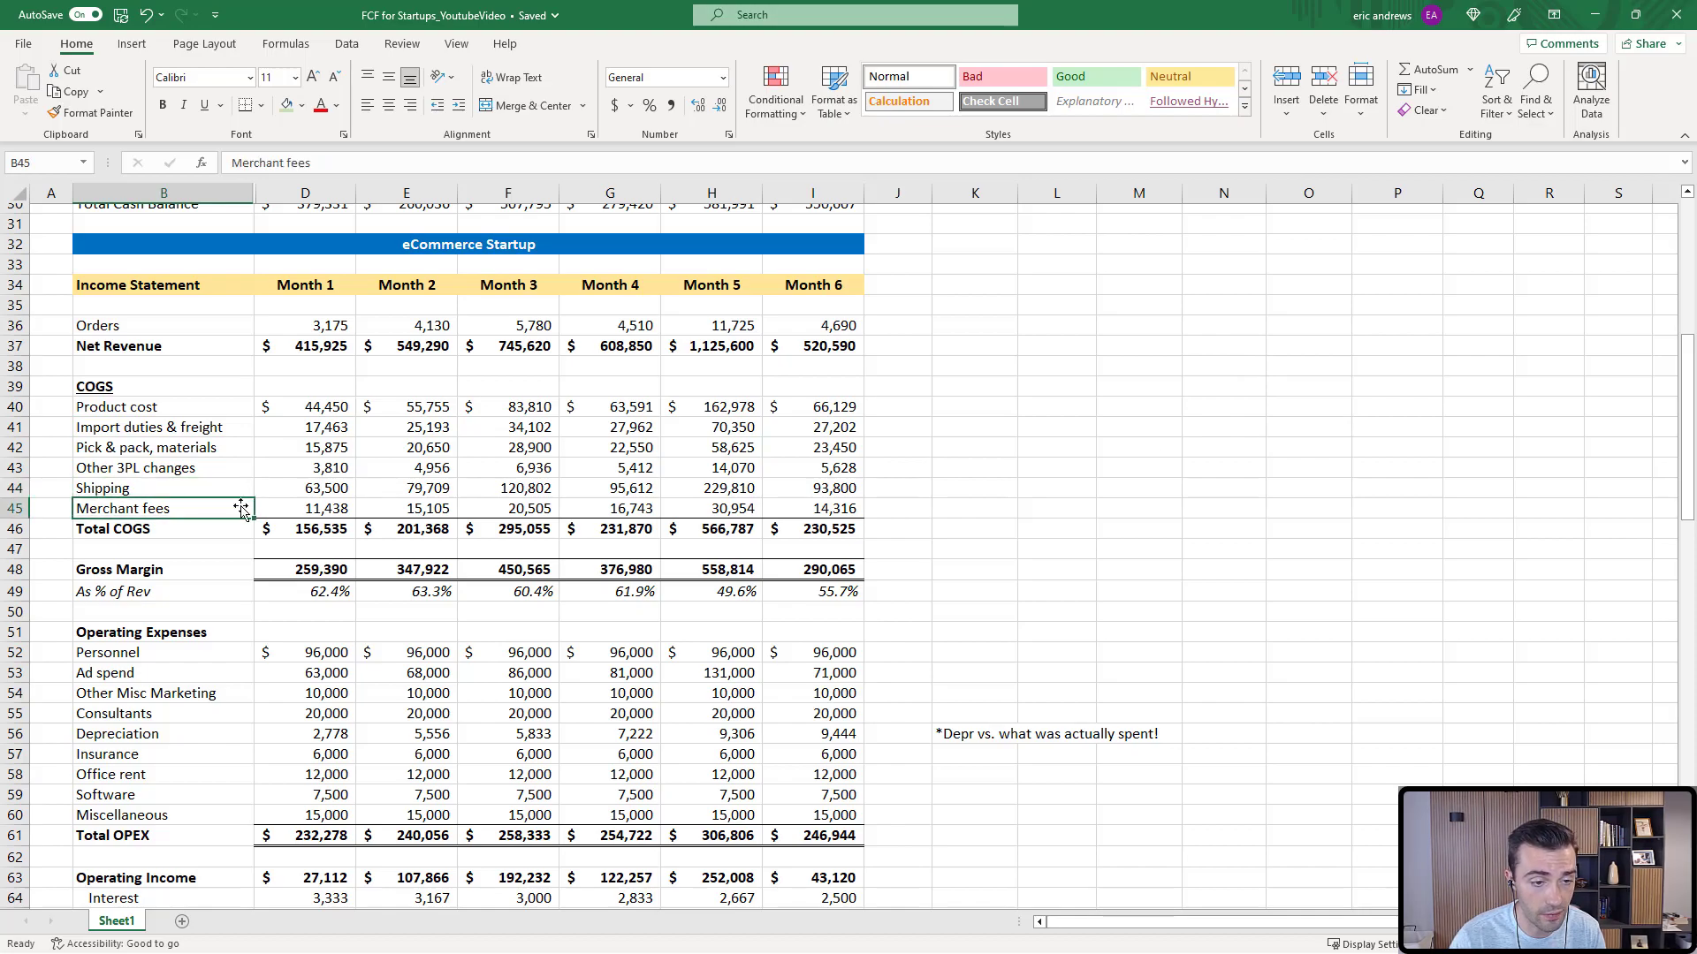
{"action": "left_click", "coordinate": [113, 529]}
{"action": "left_click", "coordinate": [299, 529]}
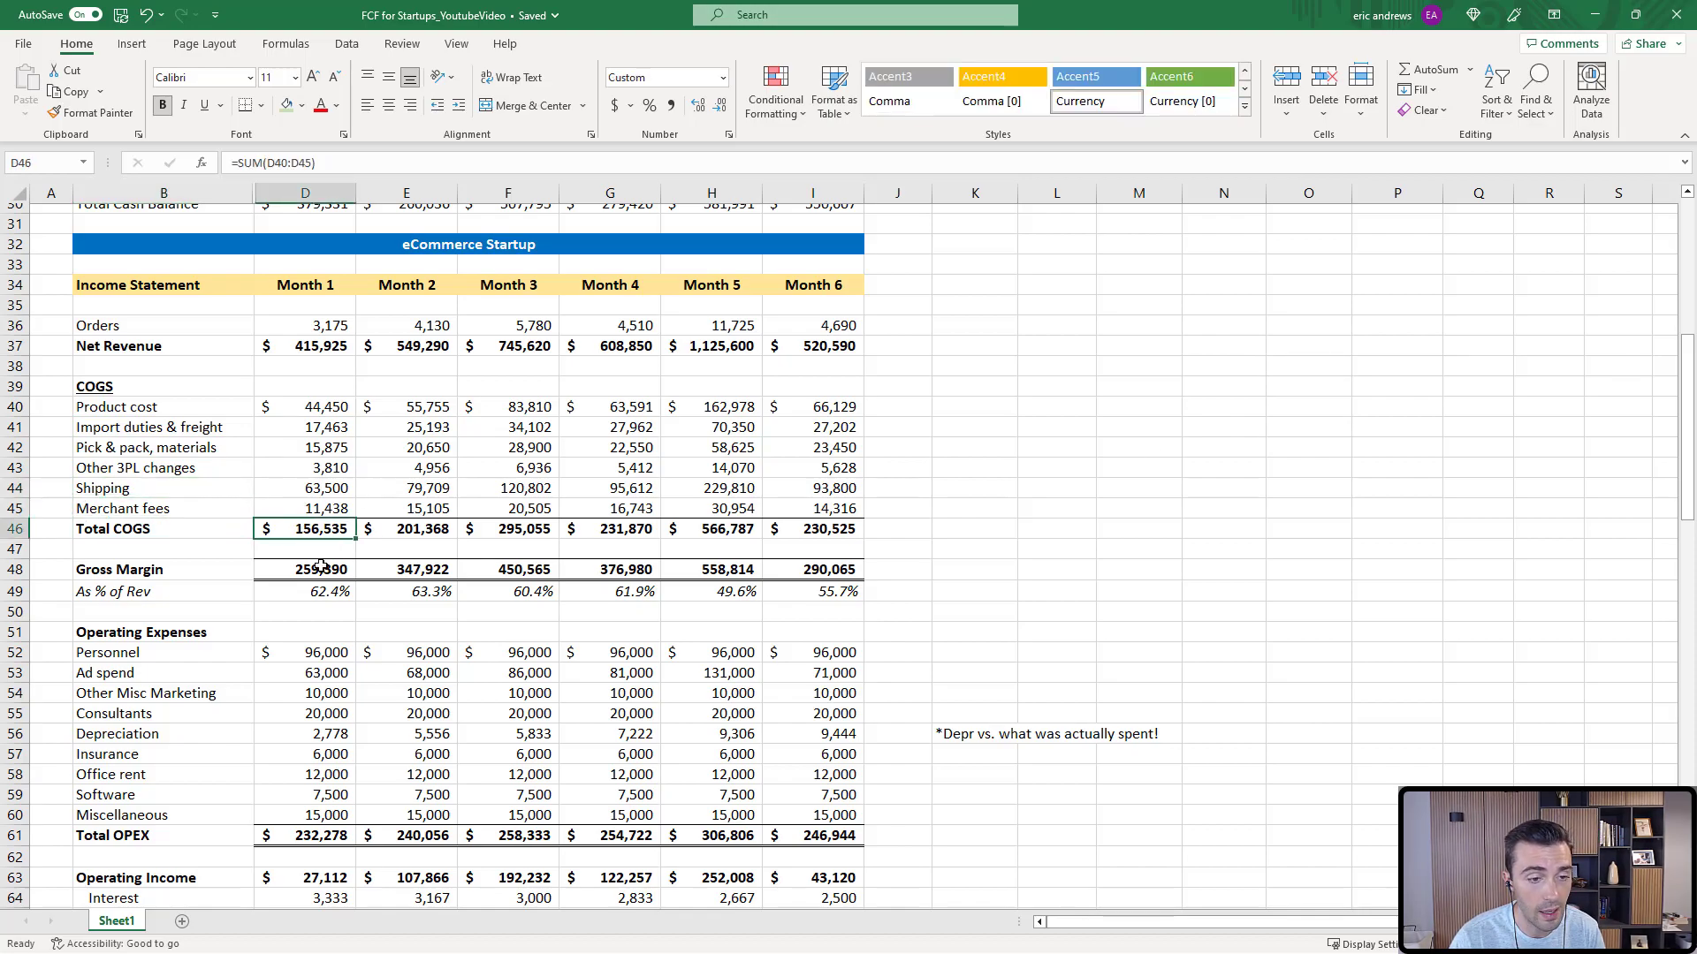
{"action": "left_click", "coordinate": [155, 571]}
{"action": "left_click", "coordinate": [308, 569]}
{"action": "left_click", "coordinate": [135, 592]}
{"action": "left_click", "coordinate": [286, 593]}
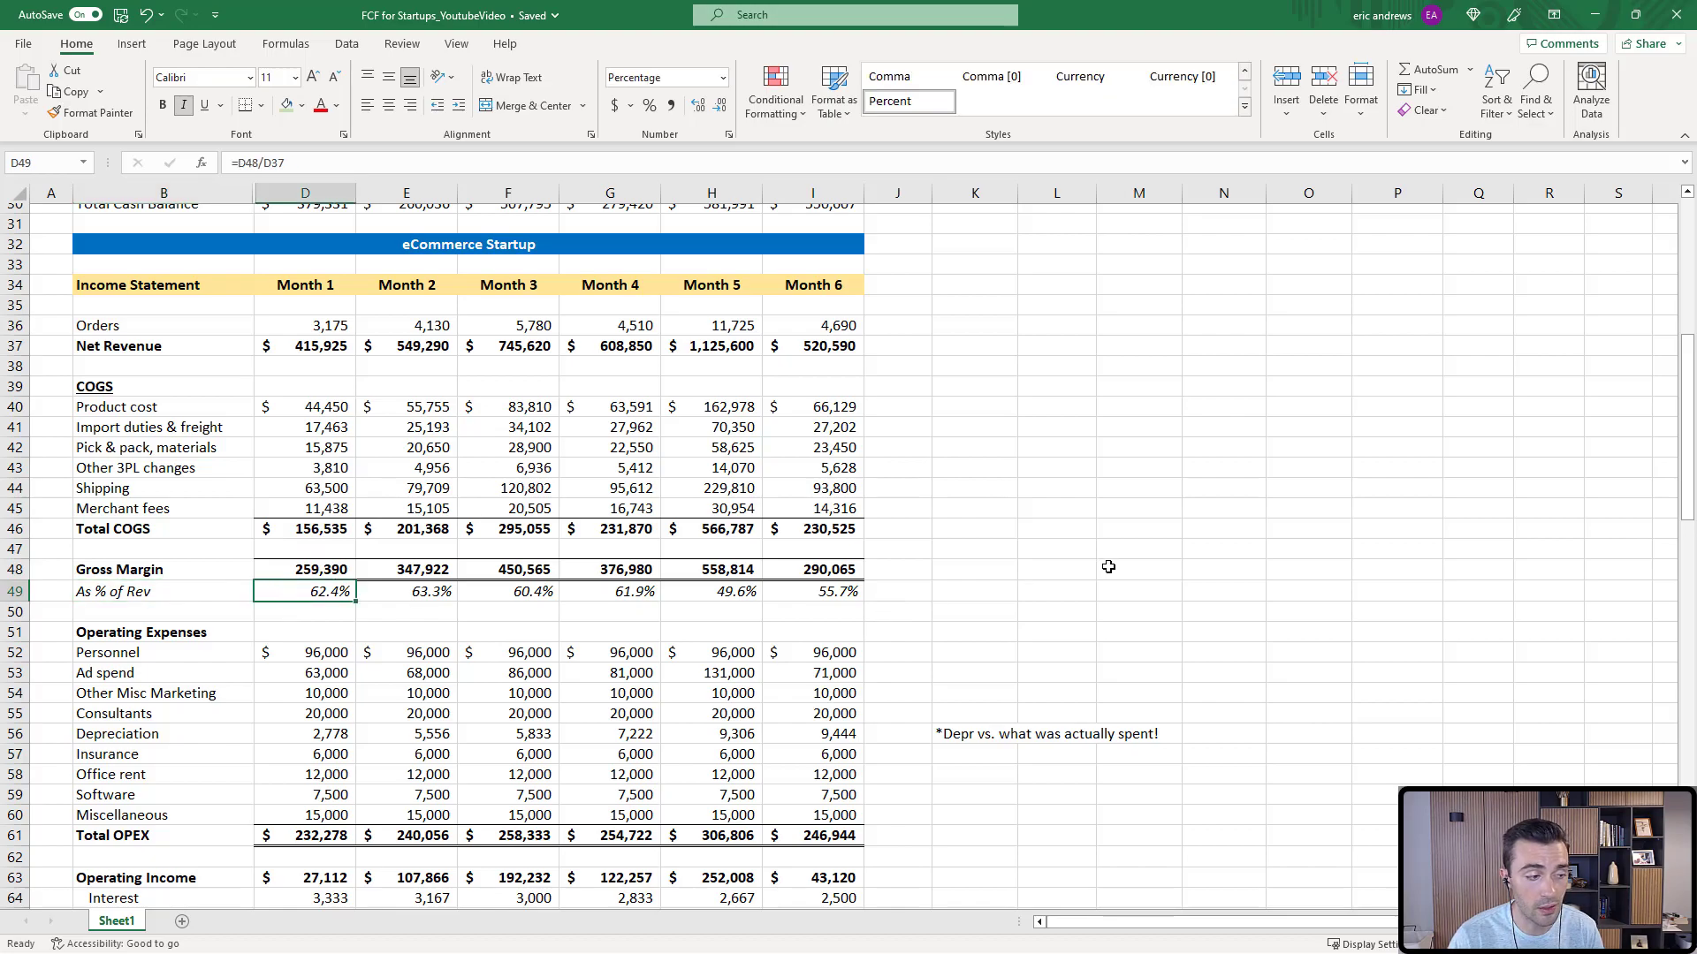
{"action": "key", "text": "Right"}
{"action": "key", "text": "Right"}
{"action": "key", "text": "Right"}
{"action": "key", "text": "Right"}
{"action": "key", "text": "Left"}
{"action": "left_click", "coordinate": [338, 592]}
{"action": "key", "text": "Right"}
{"action": "key", "text": "Right"}
{"action": "key", "text": "Right"}
{"action": "left_click", "coordinate": [723, 345]}
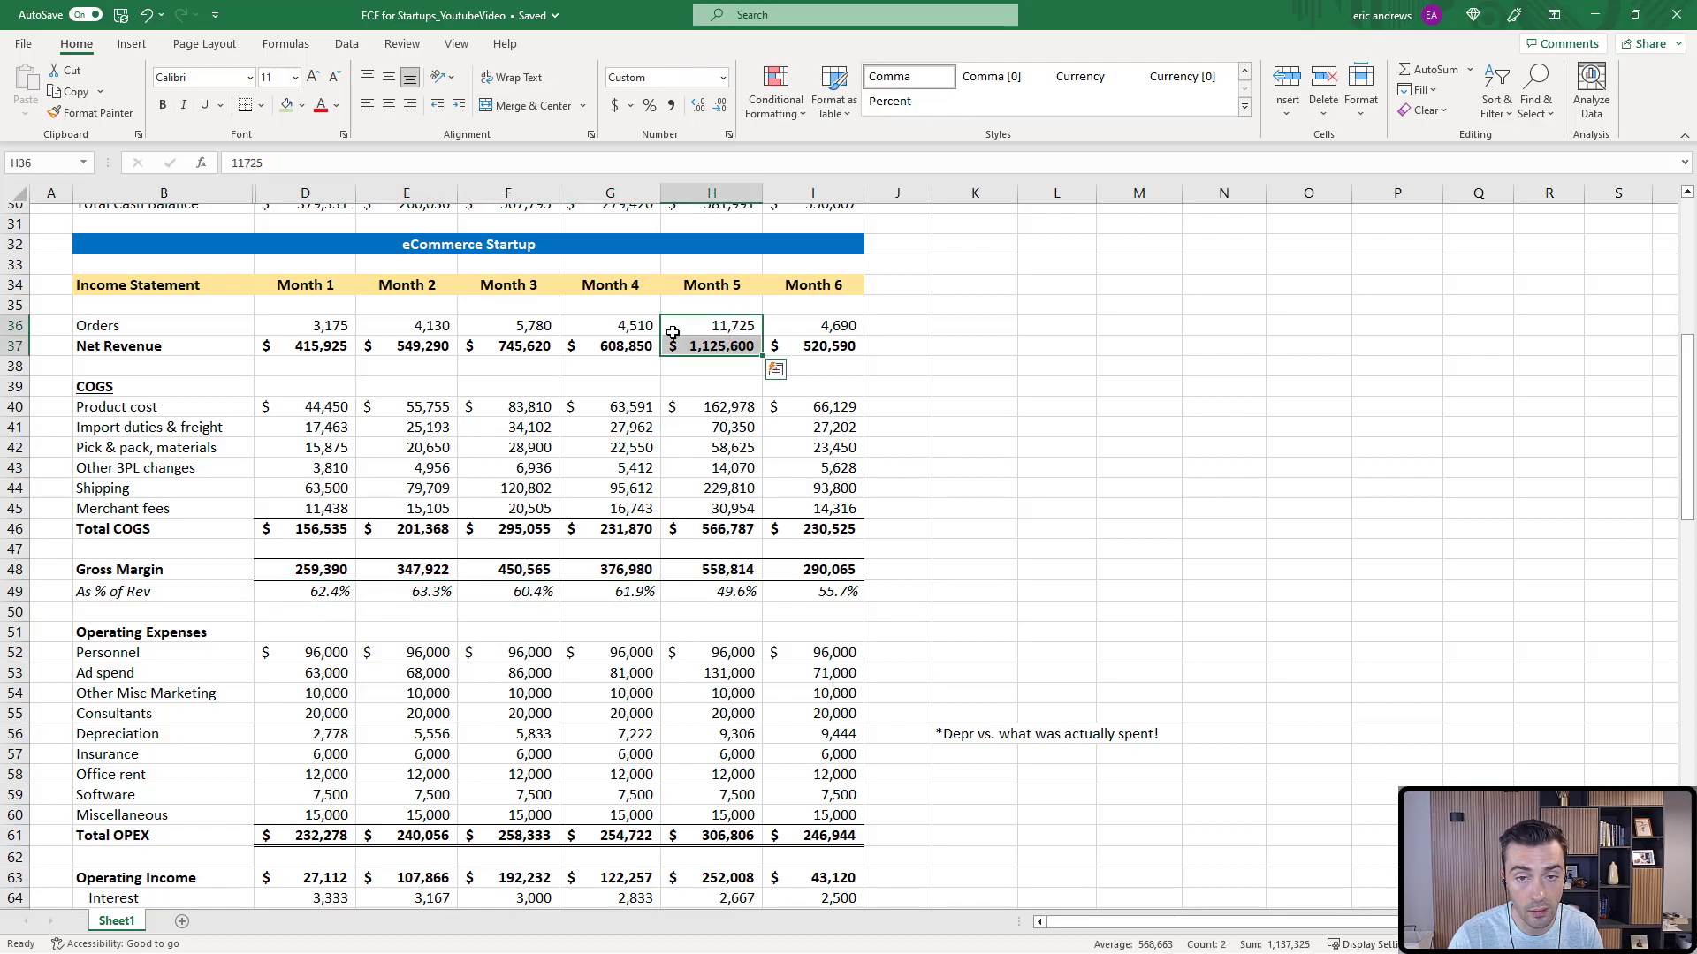
{"action": "left_click", "coordinate": [726, 325]}
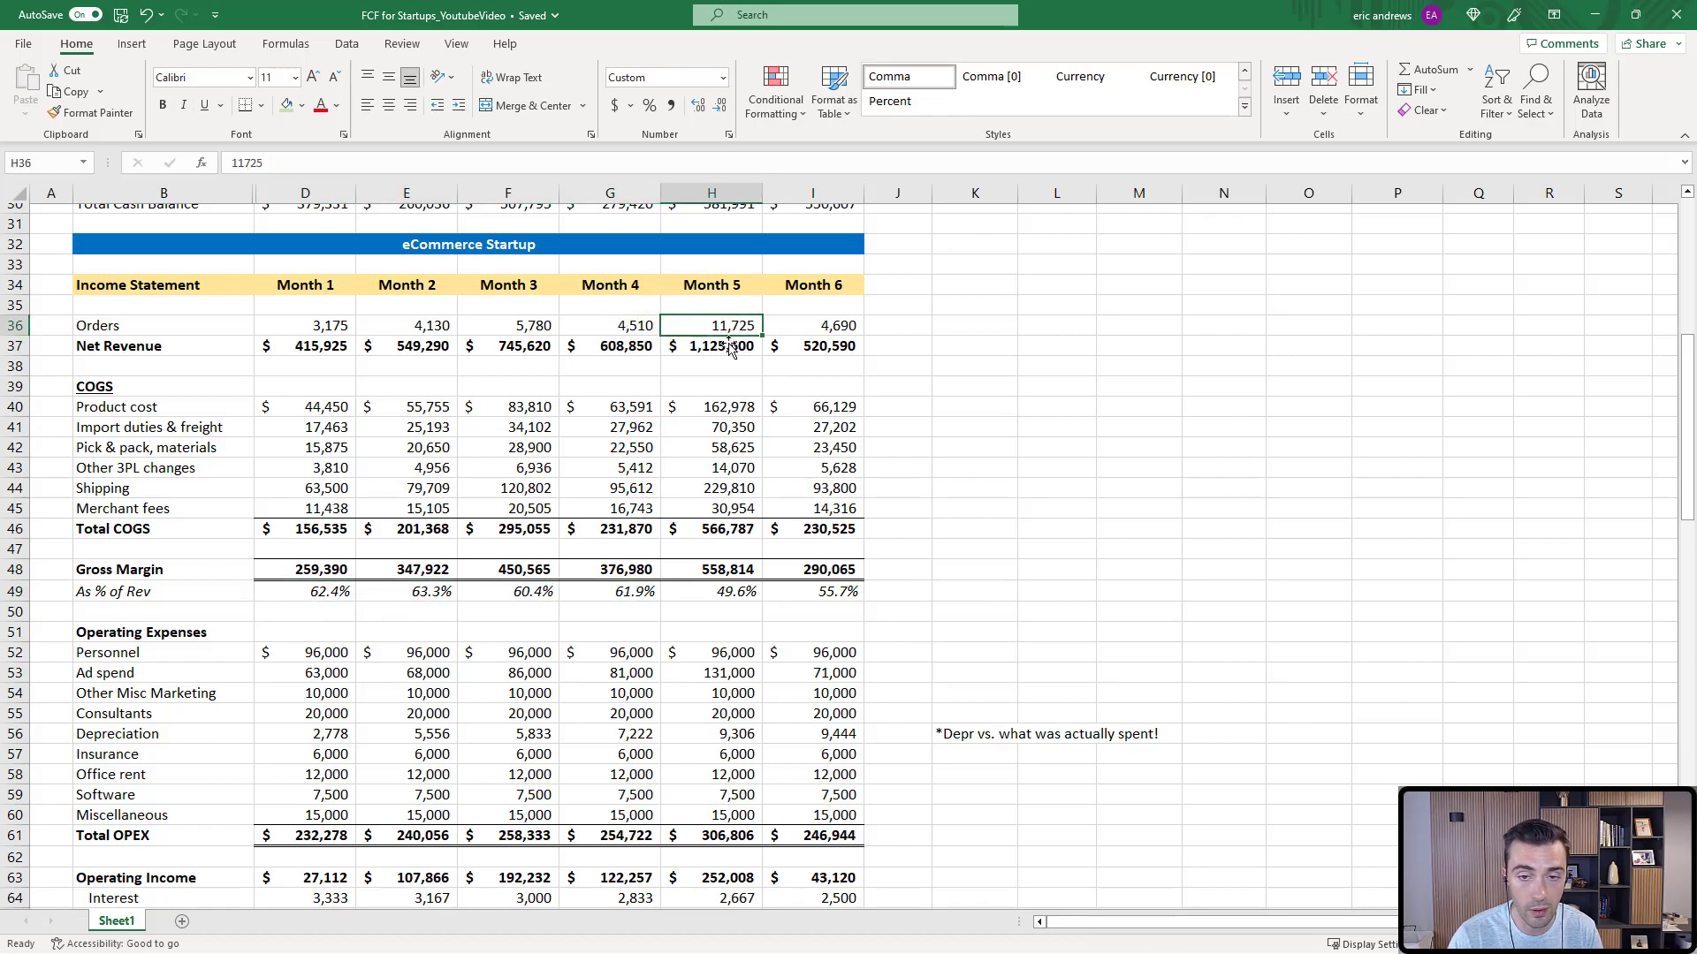
{"action": "left_click", "coordinate": [716, 592]}
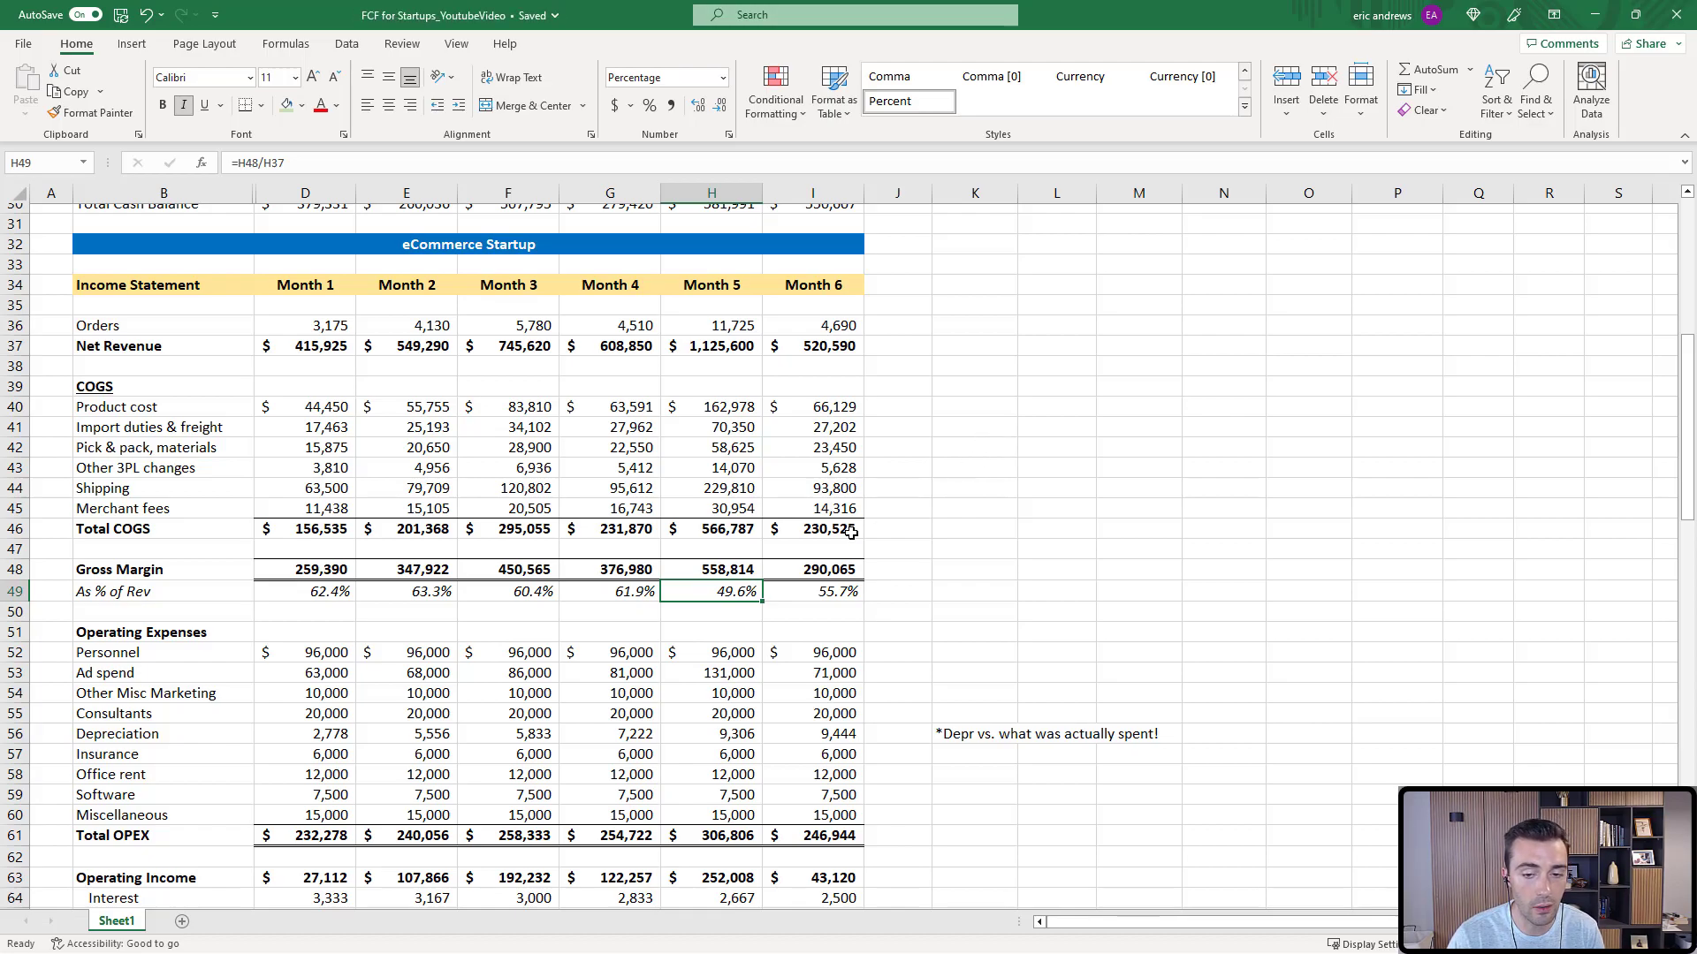
{"action": "left_click", "coordinate": [835, 591]}
{"action": "left_click", "coordinate": [833, 325]}
{"action": "left_click", "coordinate": [811, 592]}
{"action": "key", "text": "Left"}
{"action": "key", "text": "Home"}
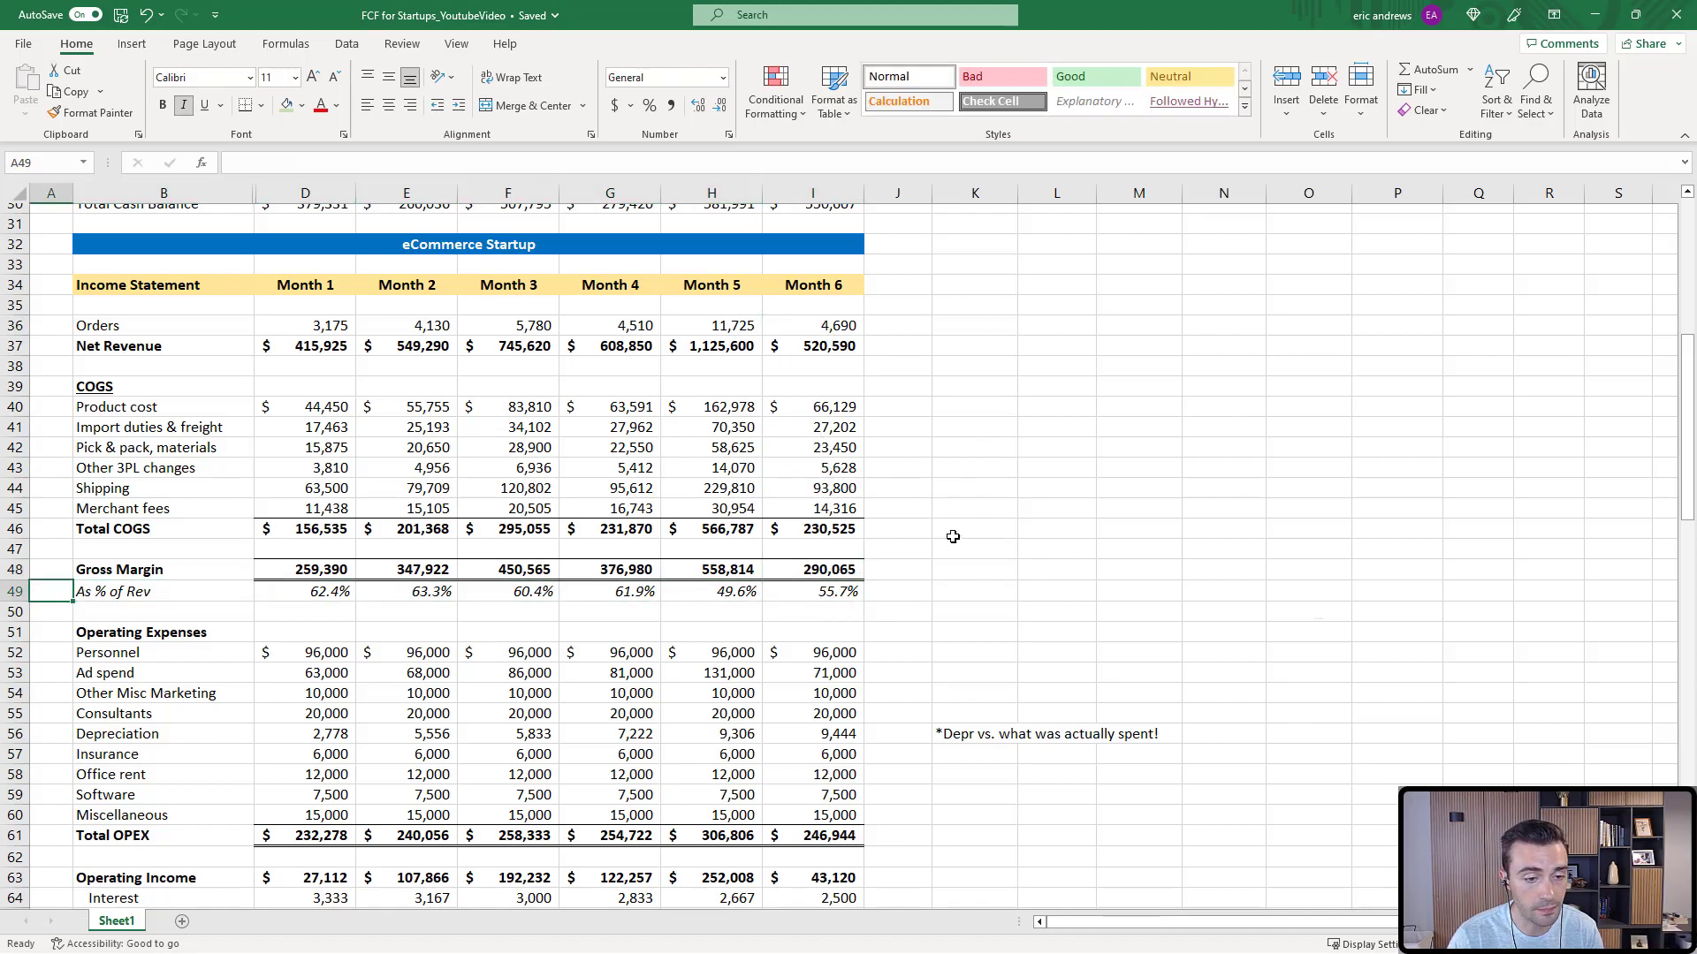
{"action": "scroll", "coordinate": [996, 502], "scroll_direction": "down", "scroll_amount": 3}
{"action": "scroll", "coordinate": [662, 490], "scroll_direction": "down", "scroll_amount": 3}
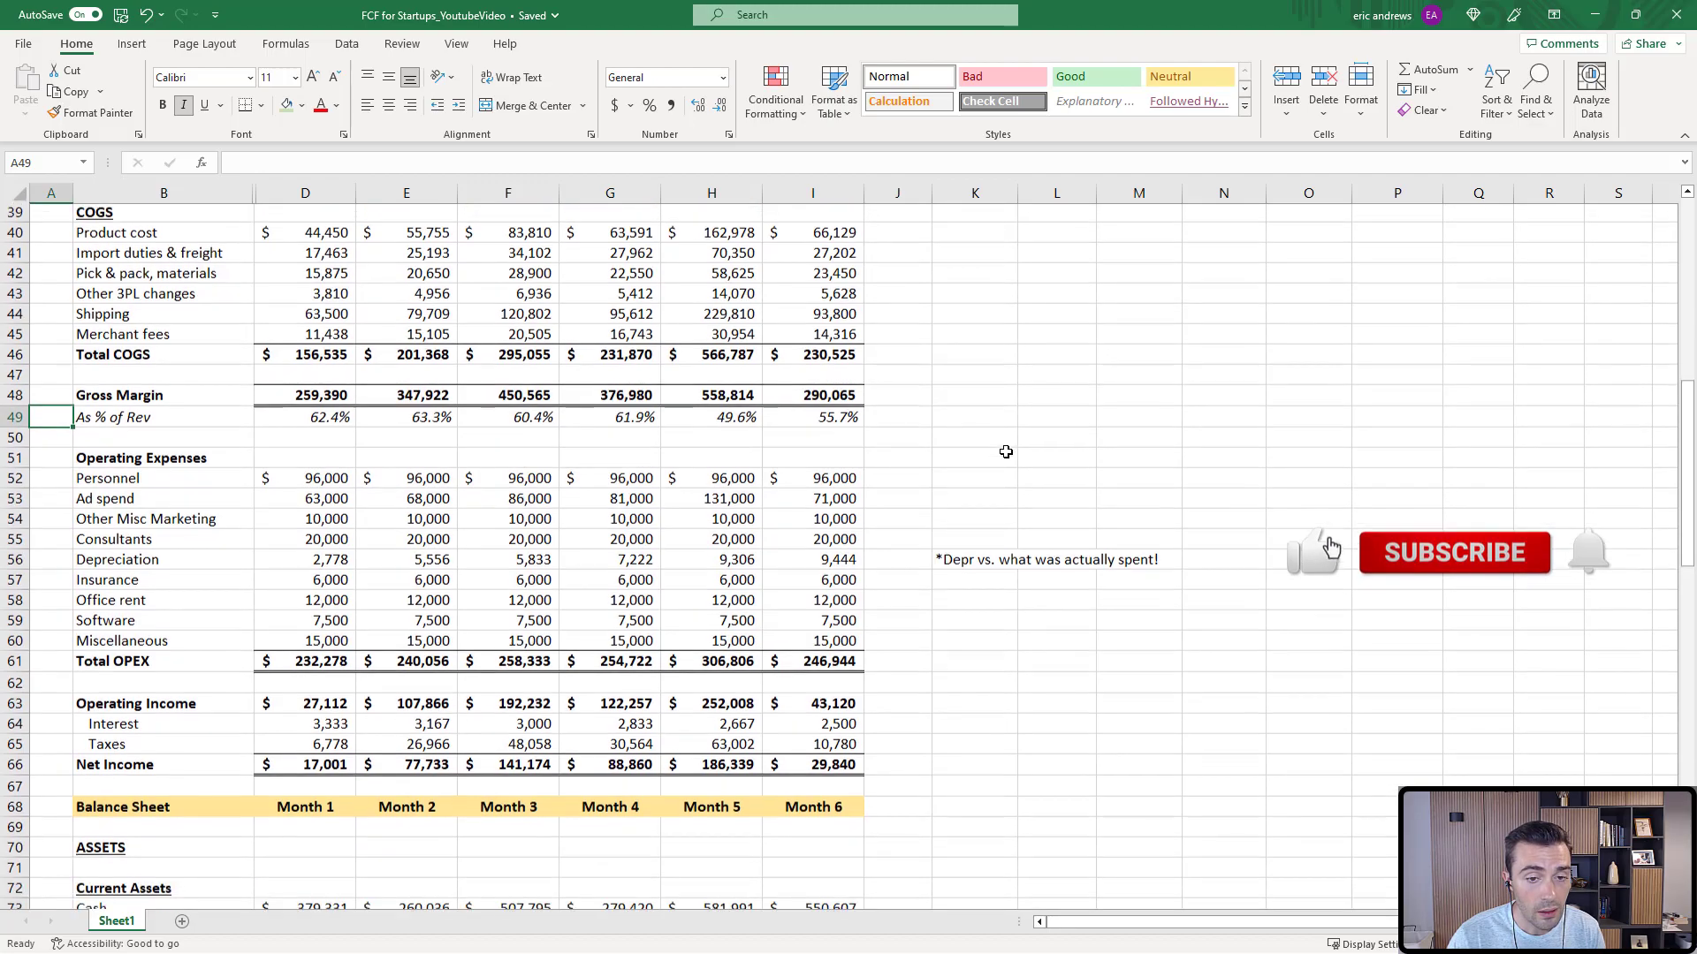
{"action": "scroll", "coordinate": [398, 477], "scroll_direction": "down", "scroll_amount": 3}
{"action": "left_click", "coordinate": [305, 469]}
{"action": "key", "text": "Right"}
{"action": "key", "text": "Right"}
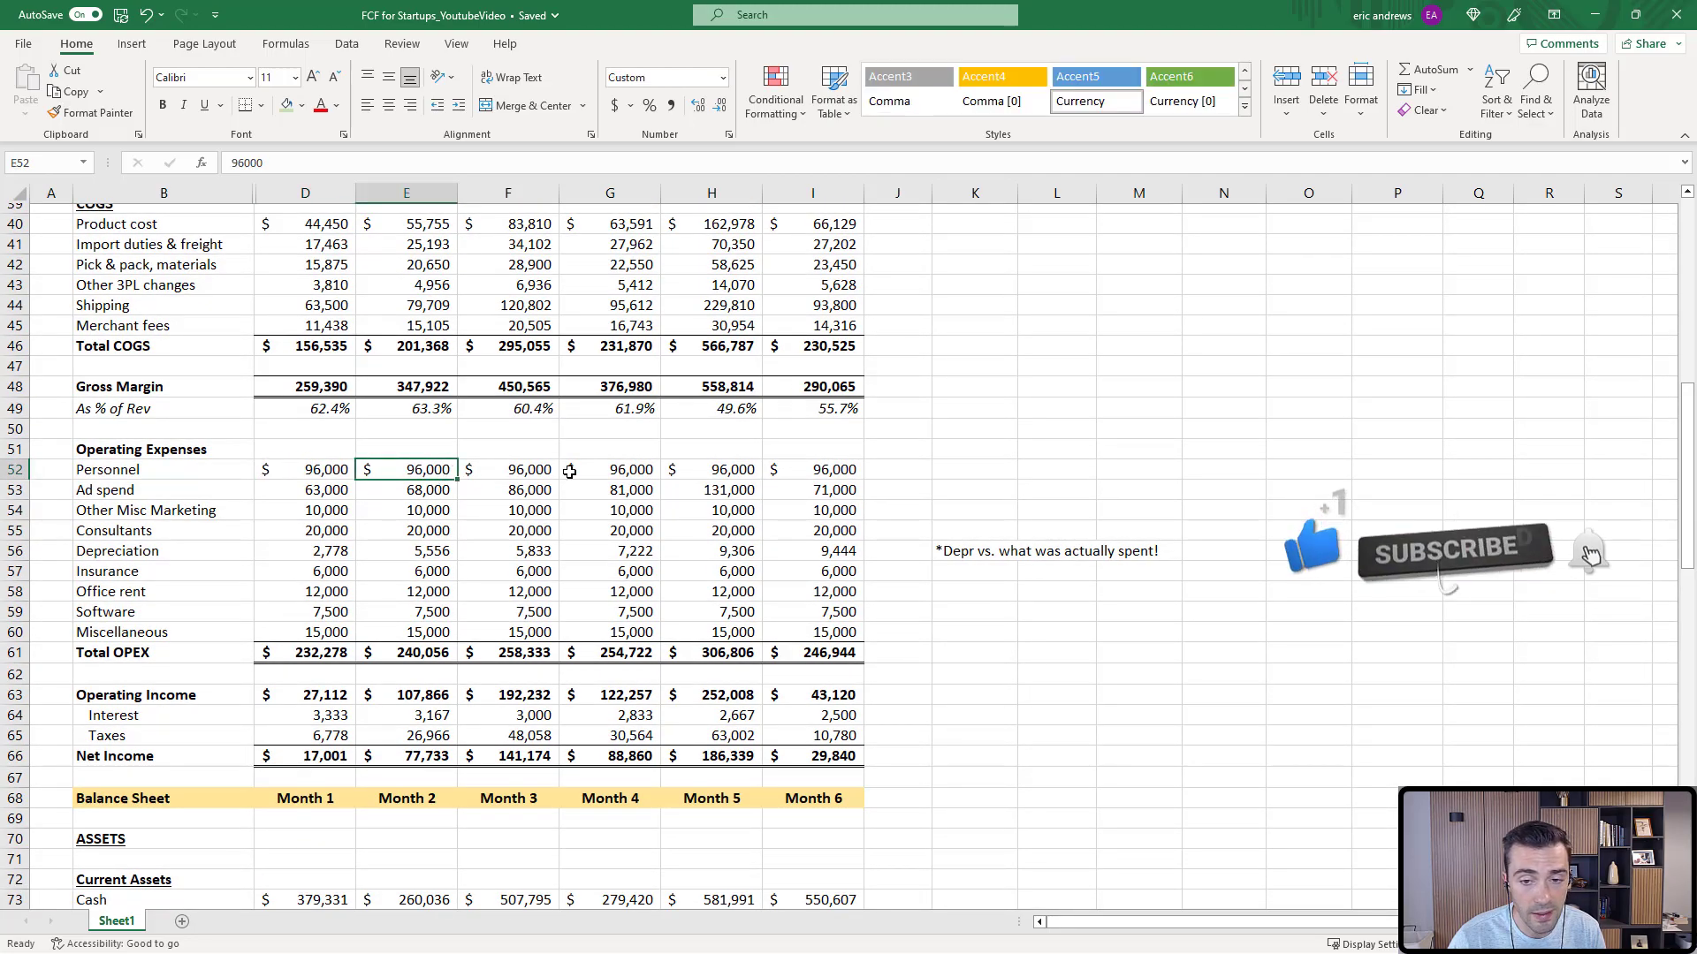
{"action": "key", "text": "Right"}
{"action": "key", "text": "Right"}
{"action": "left_click_drag", "start_coordinate": [326, 469], "coordinate": [812, 469]}
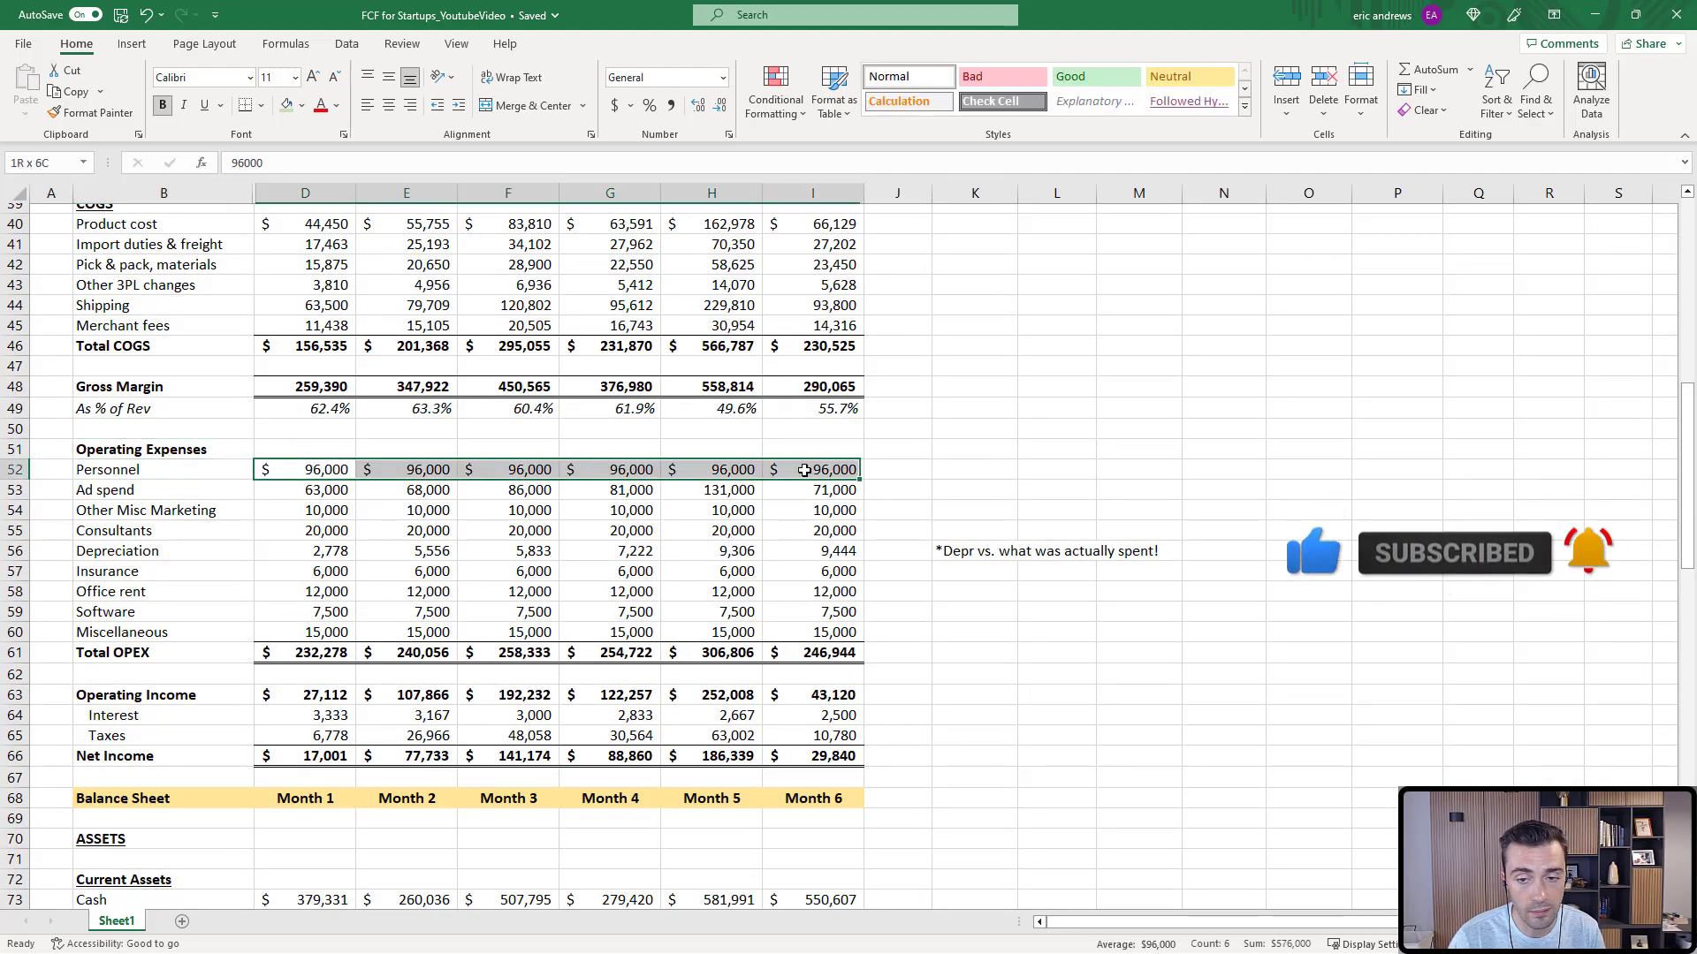
{"action": "left_click", "coordinate": [405, 491]}
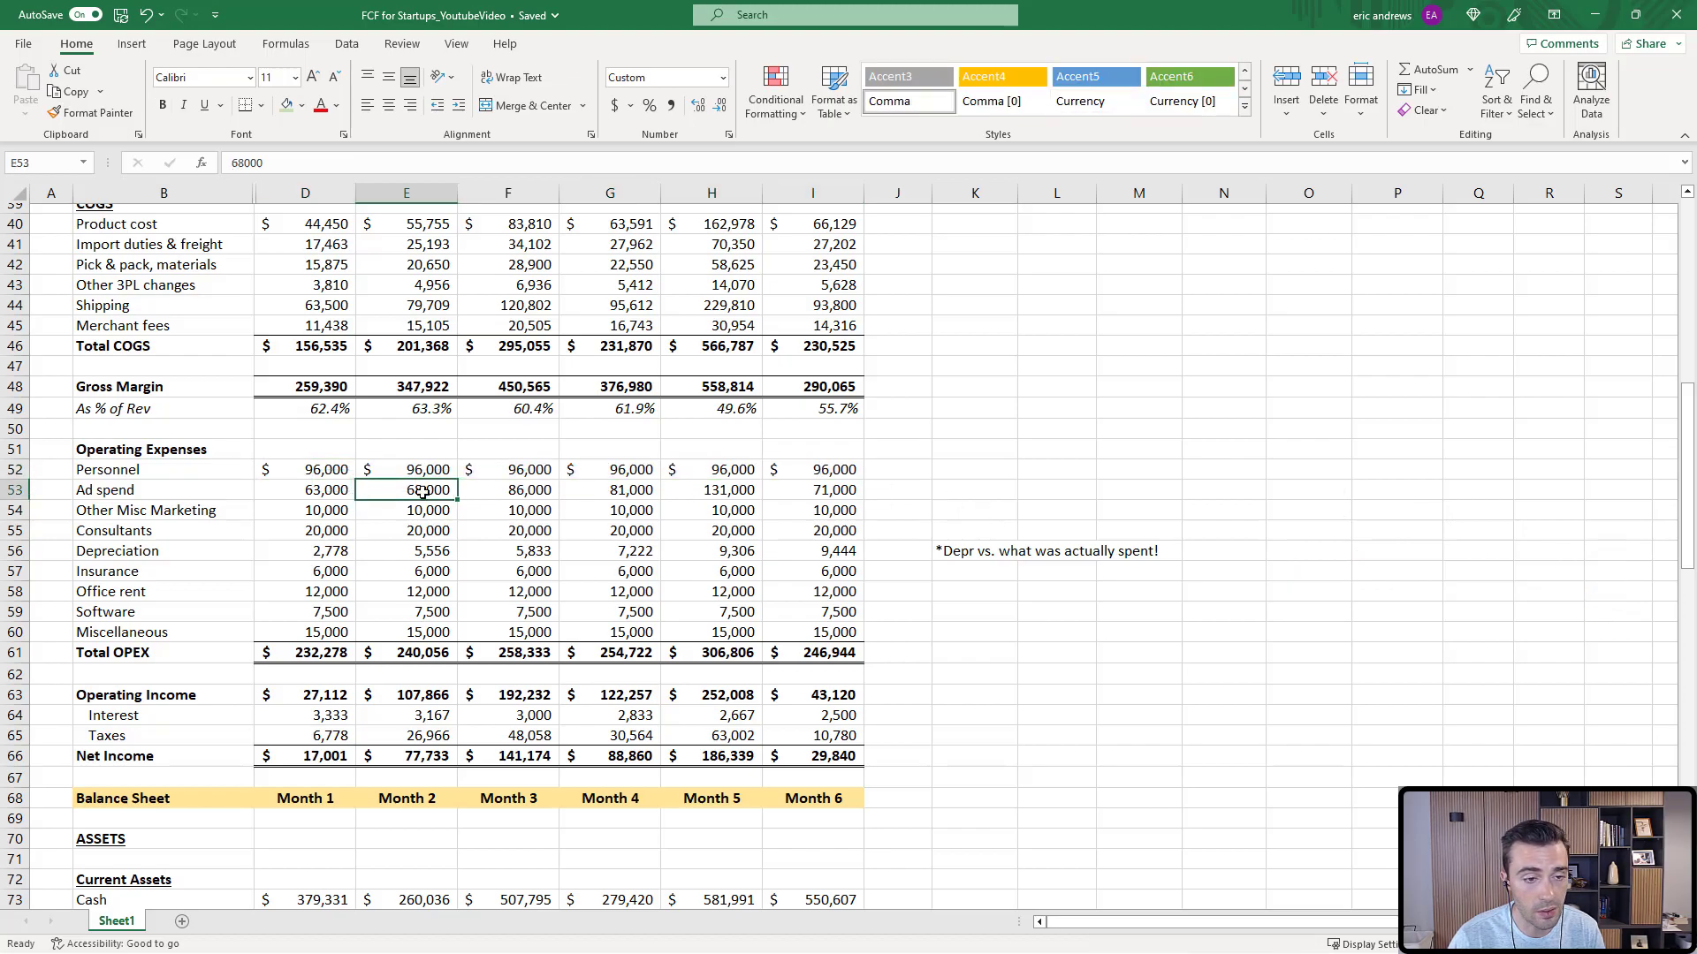
{"action": "left_click", "coordinate": [338, 490]}
{"action": "left_click", "coordinate": [405, 490]}
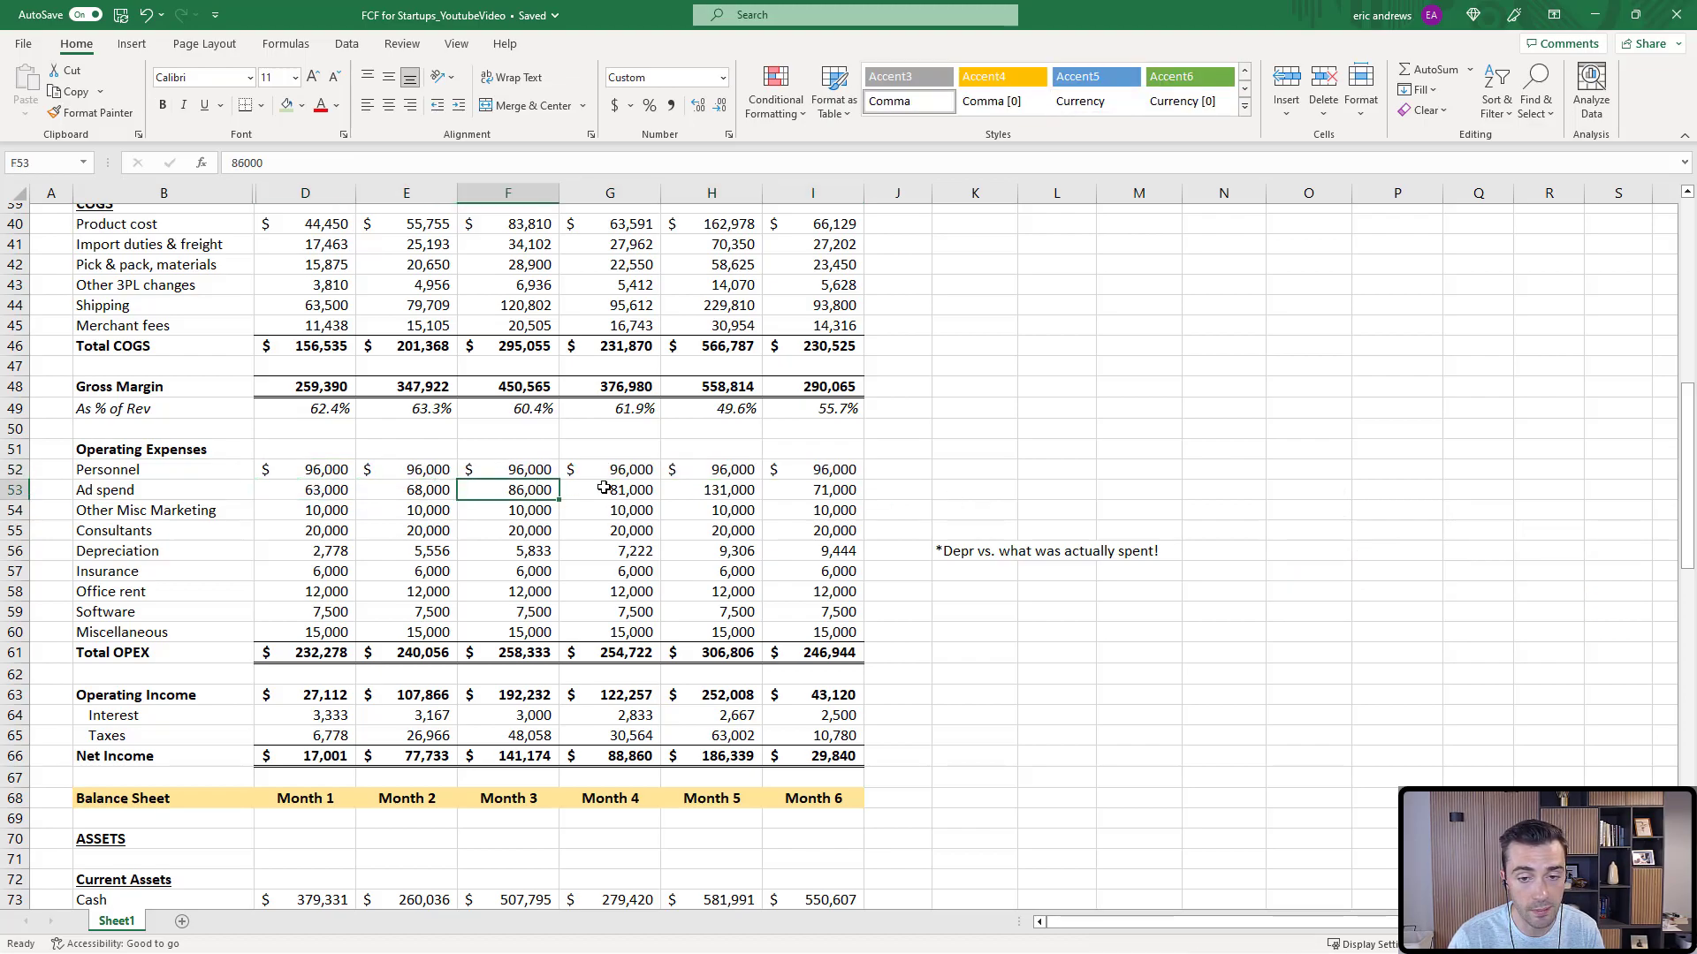
{"action": "left_click", "coordinate": [506, 489]}
{"action": "left_click", "coordinate": [607, 489]}
{"action": "left_click", "coordinate": [324, 511]}
{"action": "left_click_drag", "start_coordinate": [325, 511], "coordinate": [822, 510]}
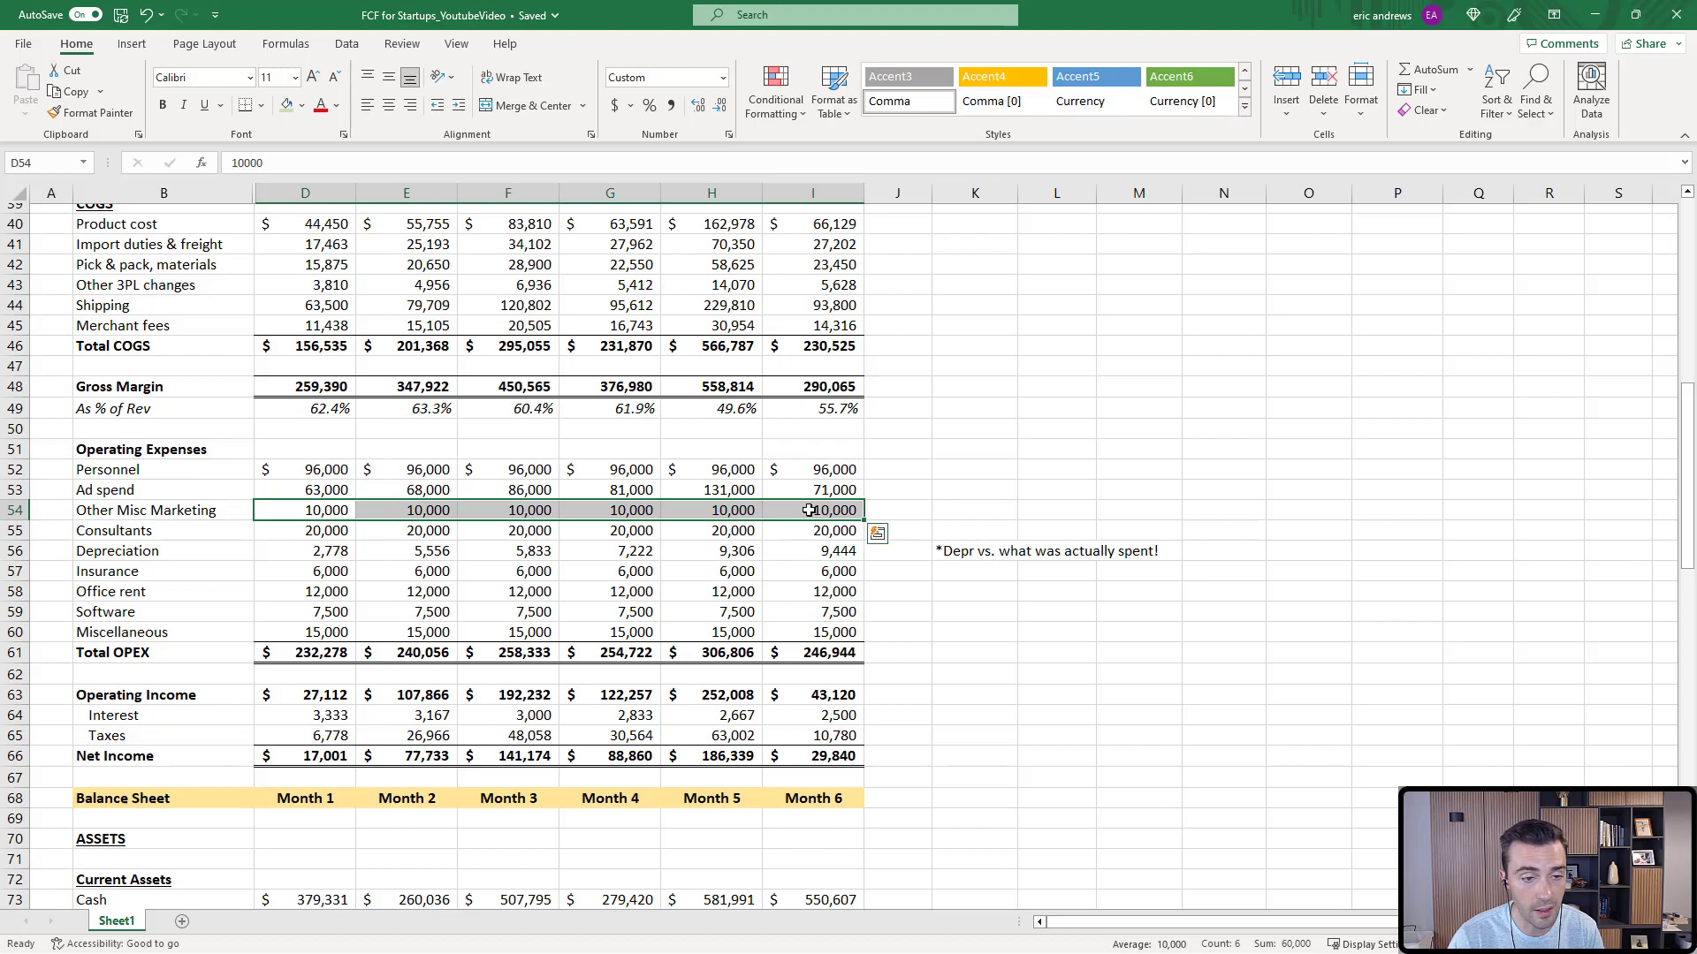
{"action": "left_click", "coordinate": [332, 530]}
{"action": "left_click", "coordinate": [319, 550]}
{"action": "left_click", "coordinate": [825, 550]}
{"action": "left_click", "coordinate": [711, 551]}
{"action": "left_click", "coordinate": [531, 550]}
{"action": "left_click", "coordinate": [411, 551]}
{"action": "left_click", "coordinate": [318, 551]}
{"action": "left_click_drag", "start_coordinate": [331, 550], "coordinate": [828, 551]}
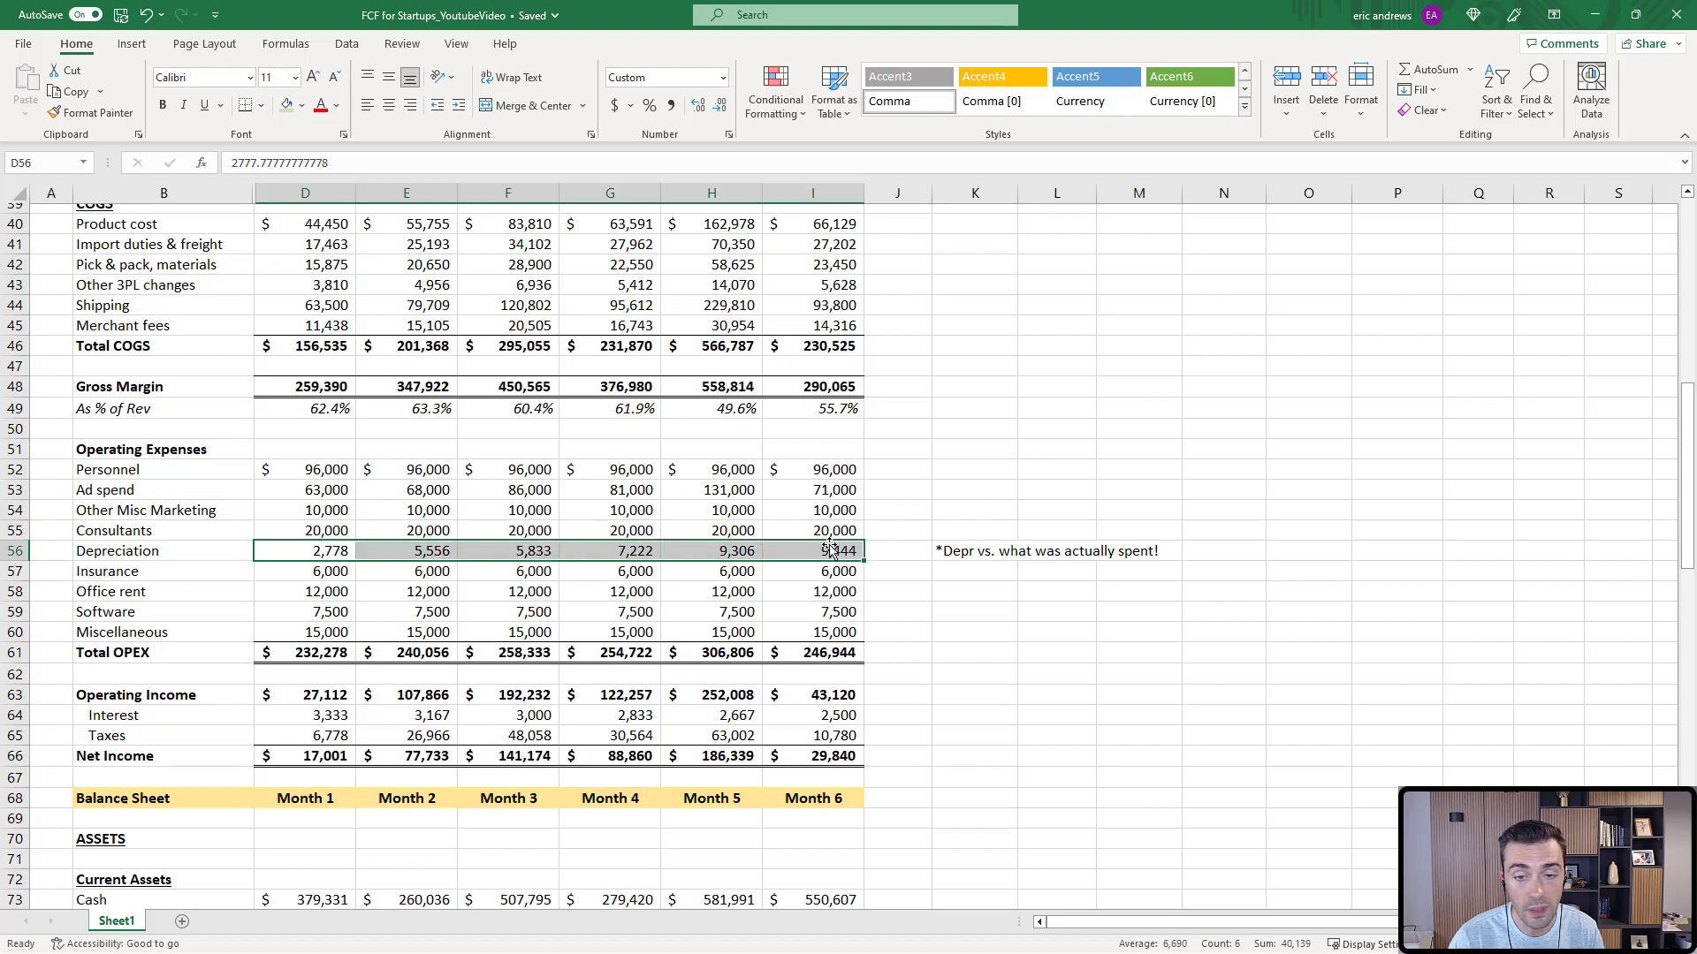
{"action": "left_click", "coordinate": [288, 106]}
{"action": "left_click_drag", "start_coordinate": [968, 551], "coordinate": [1139, 551]}
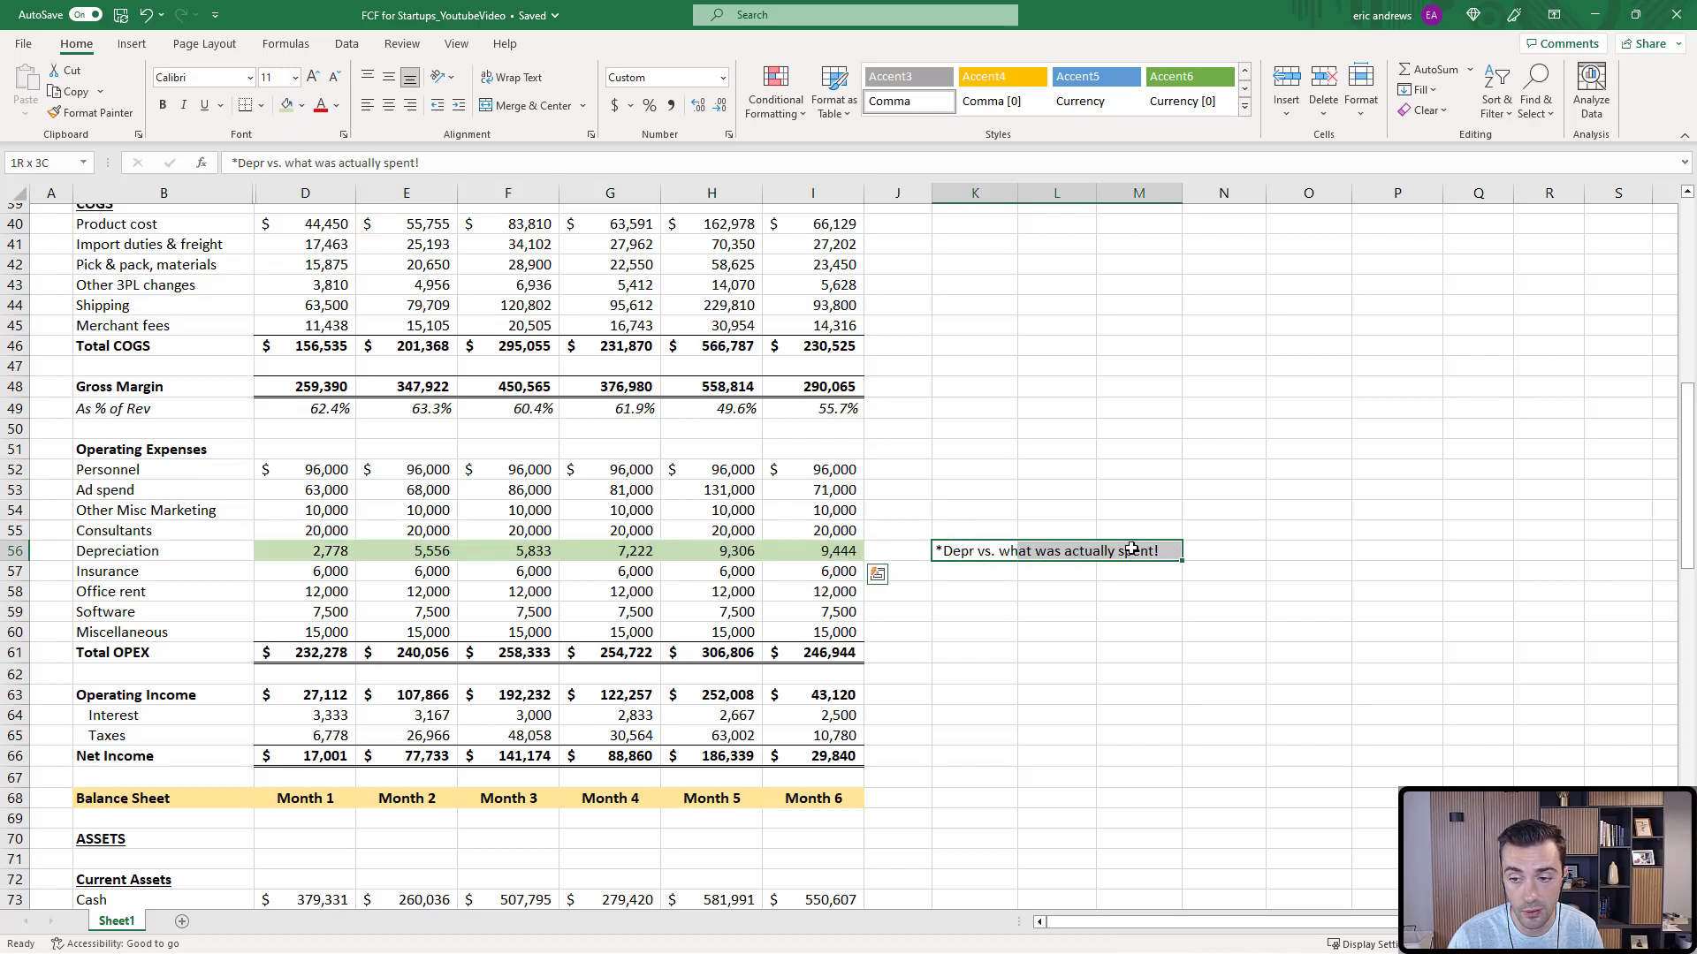
{"action": "left_click", "coordinate": [289, 106]}
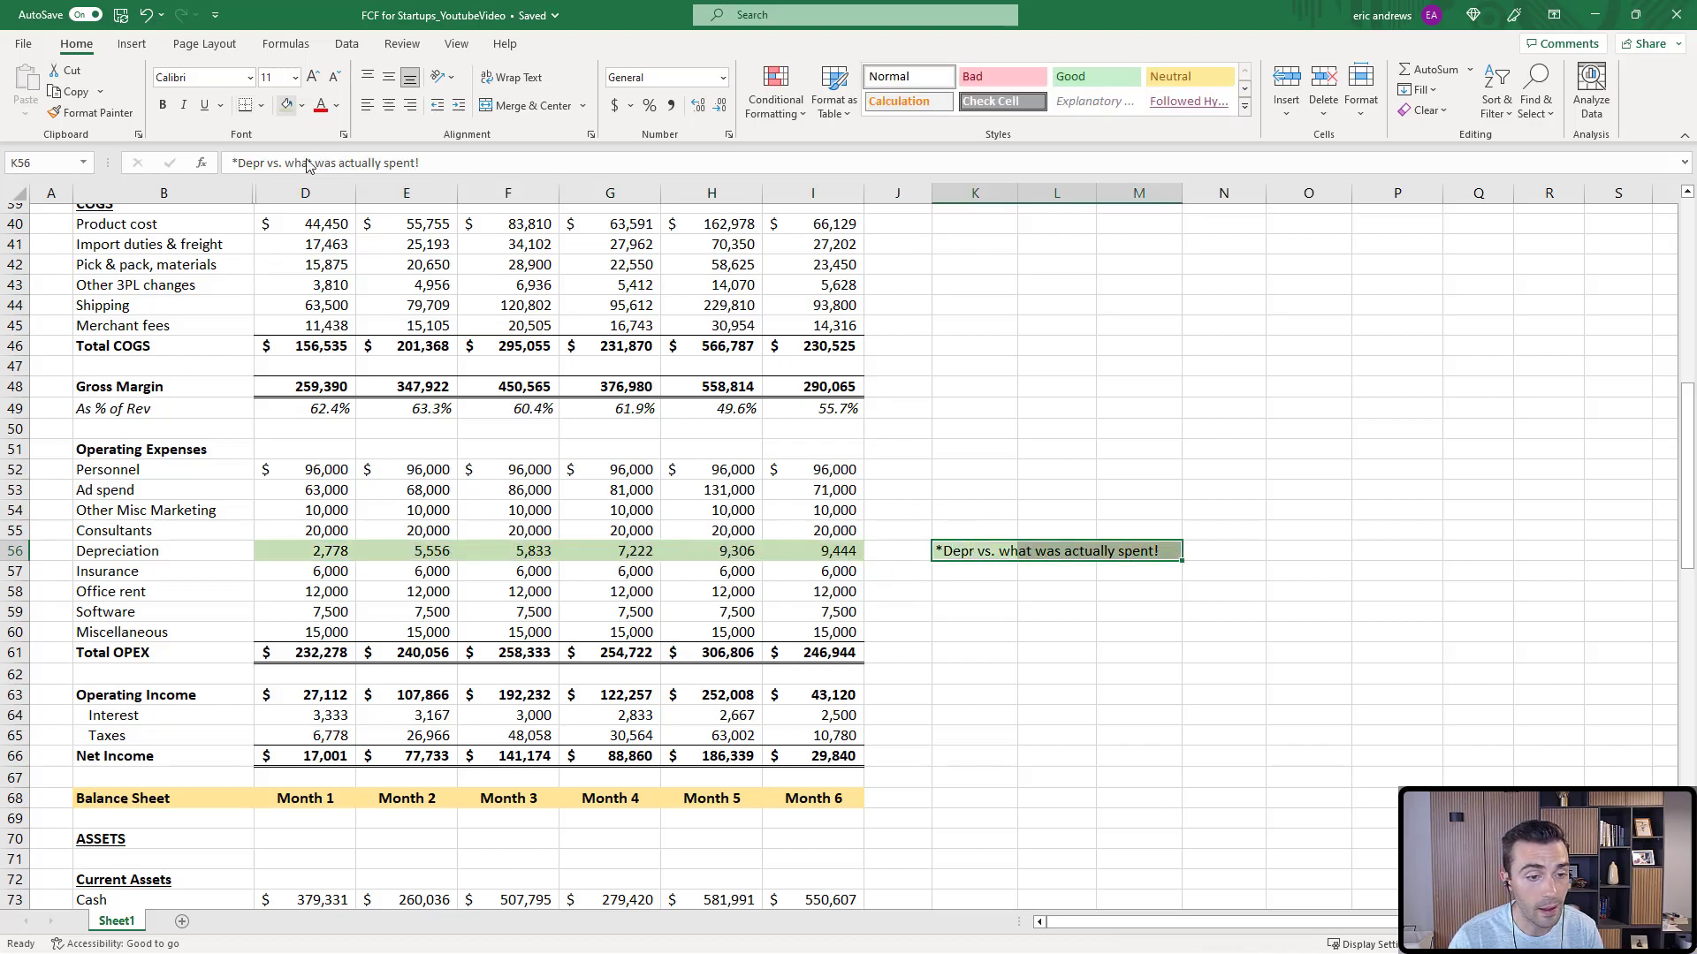
{"action": "left_click", "coordinate": [319, 592]}
{"action": "left_click", "coordinate": [318, 632]}
{"action": "key", "text": "ctrl+Right"}
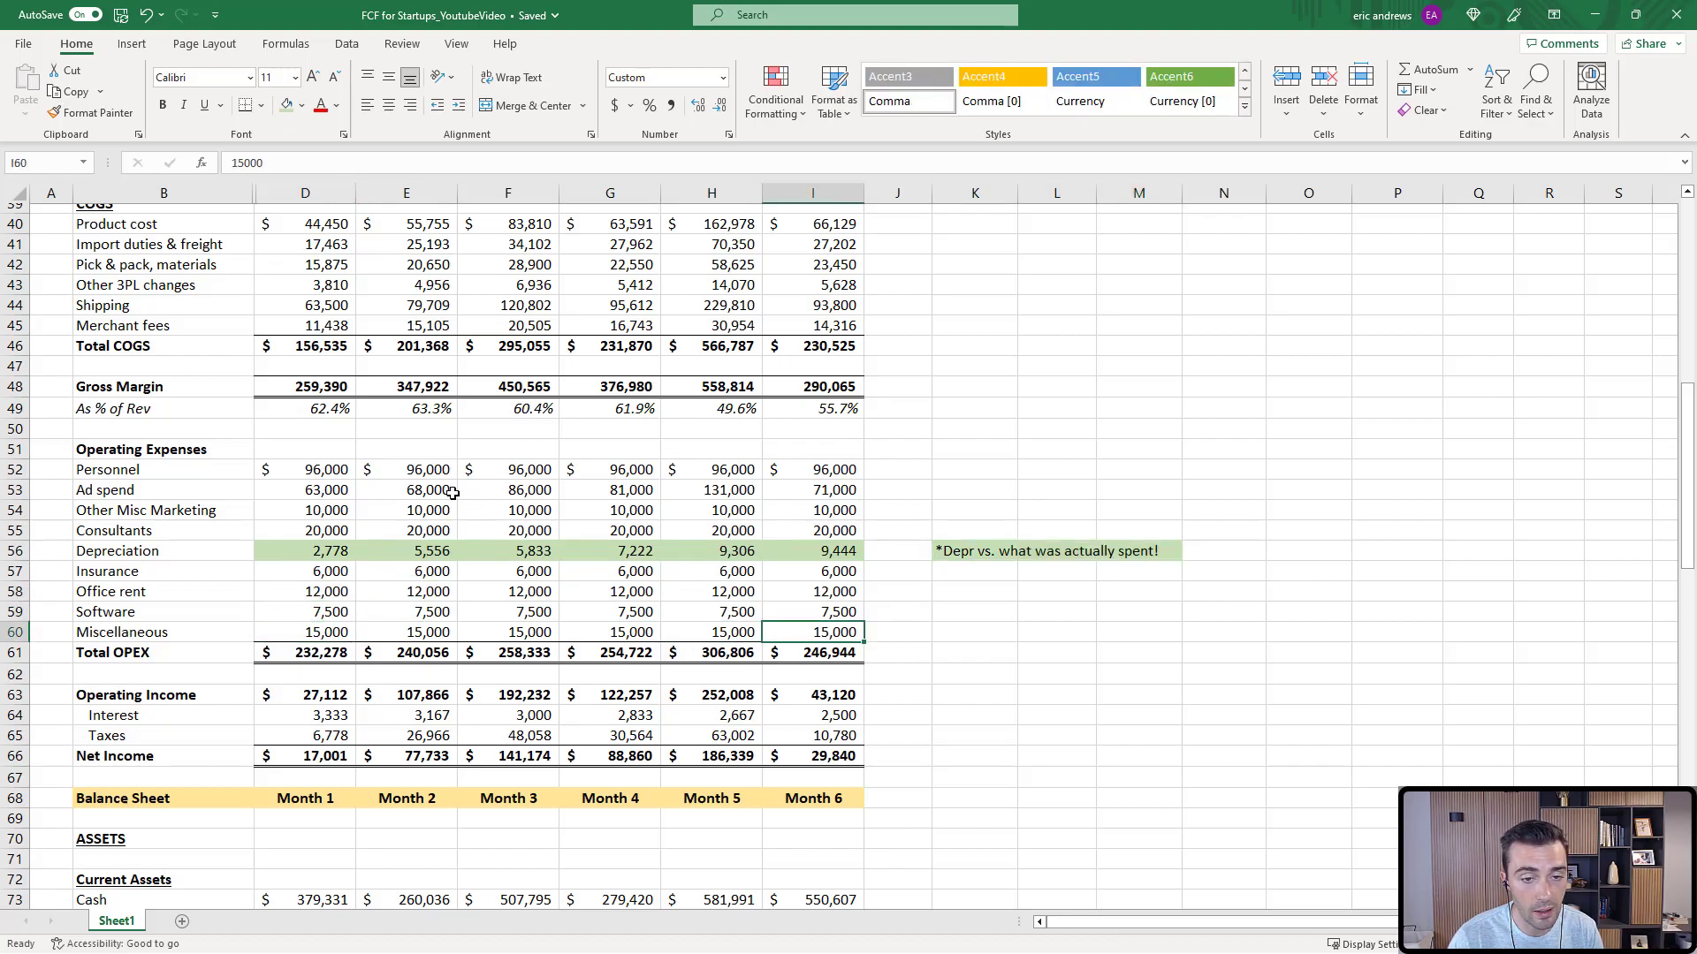
{"action": "left_click", "coordinate": [424, 491]}
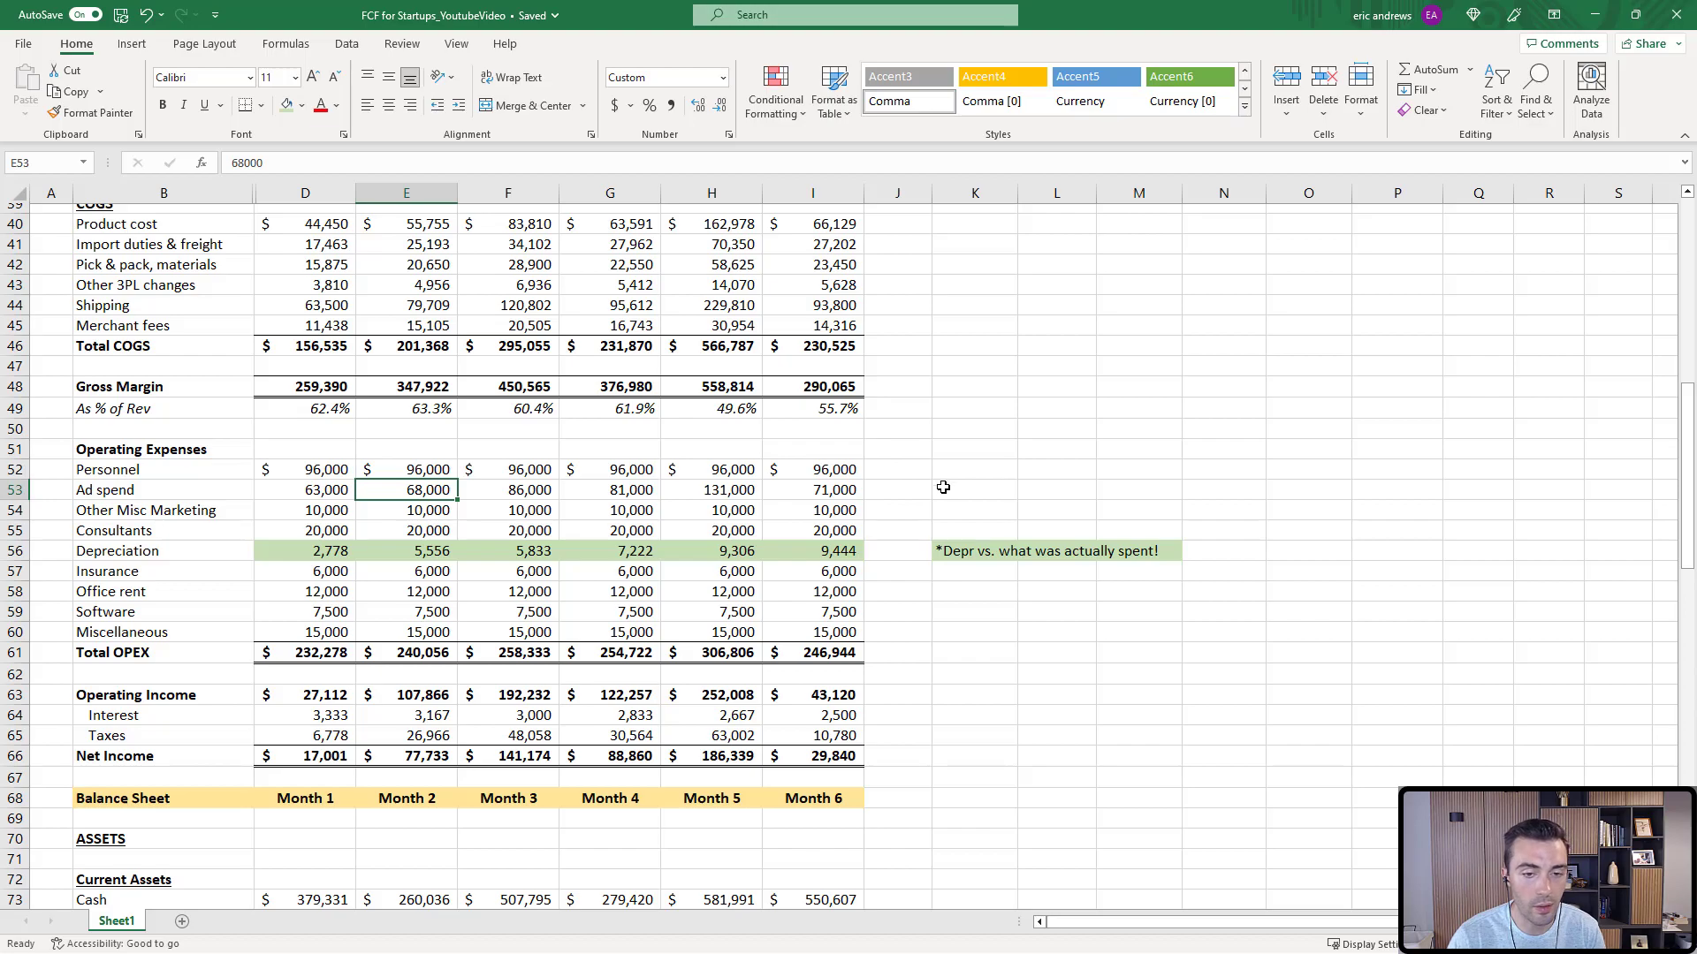
{"action": "left_click", "coordinate": [424, 470]}
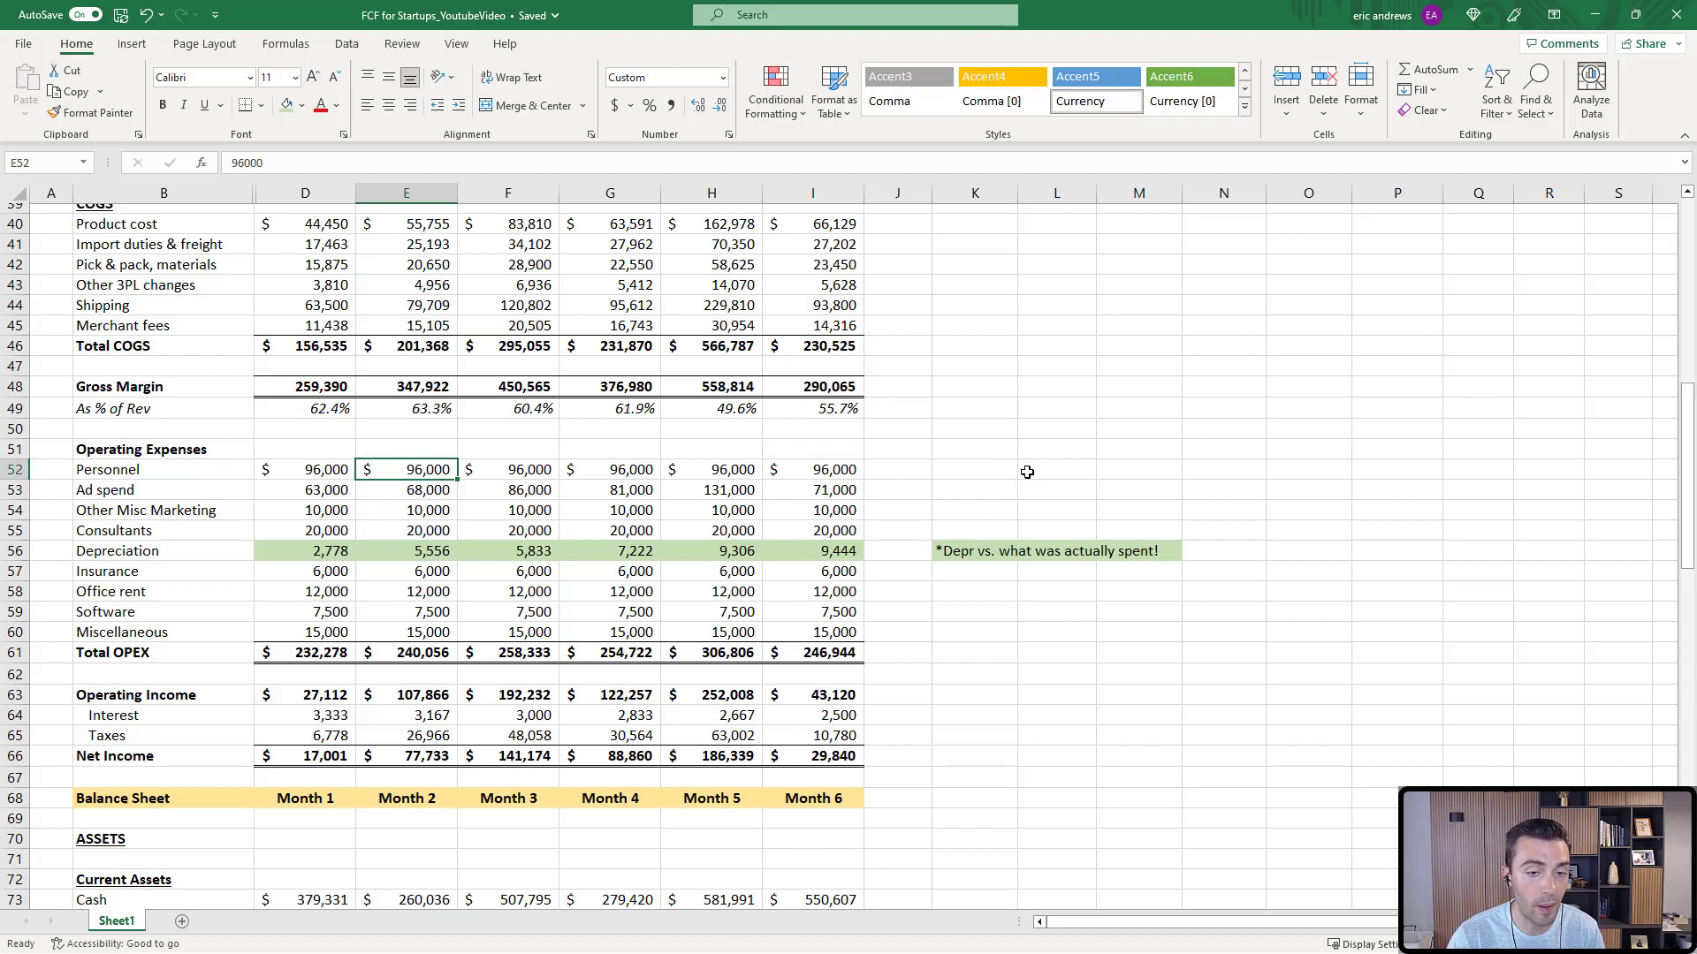
{"action": "left_click", "coordinate": [319, 550]}
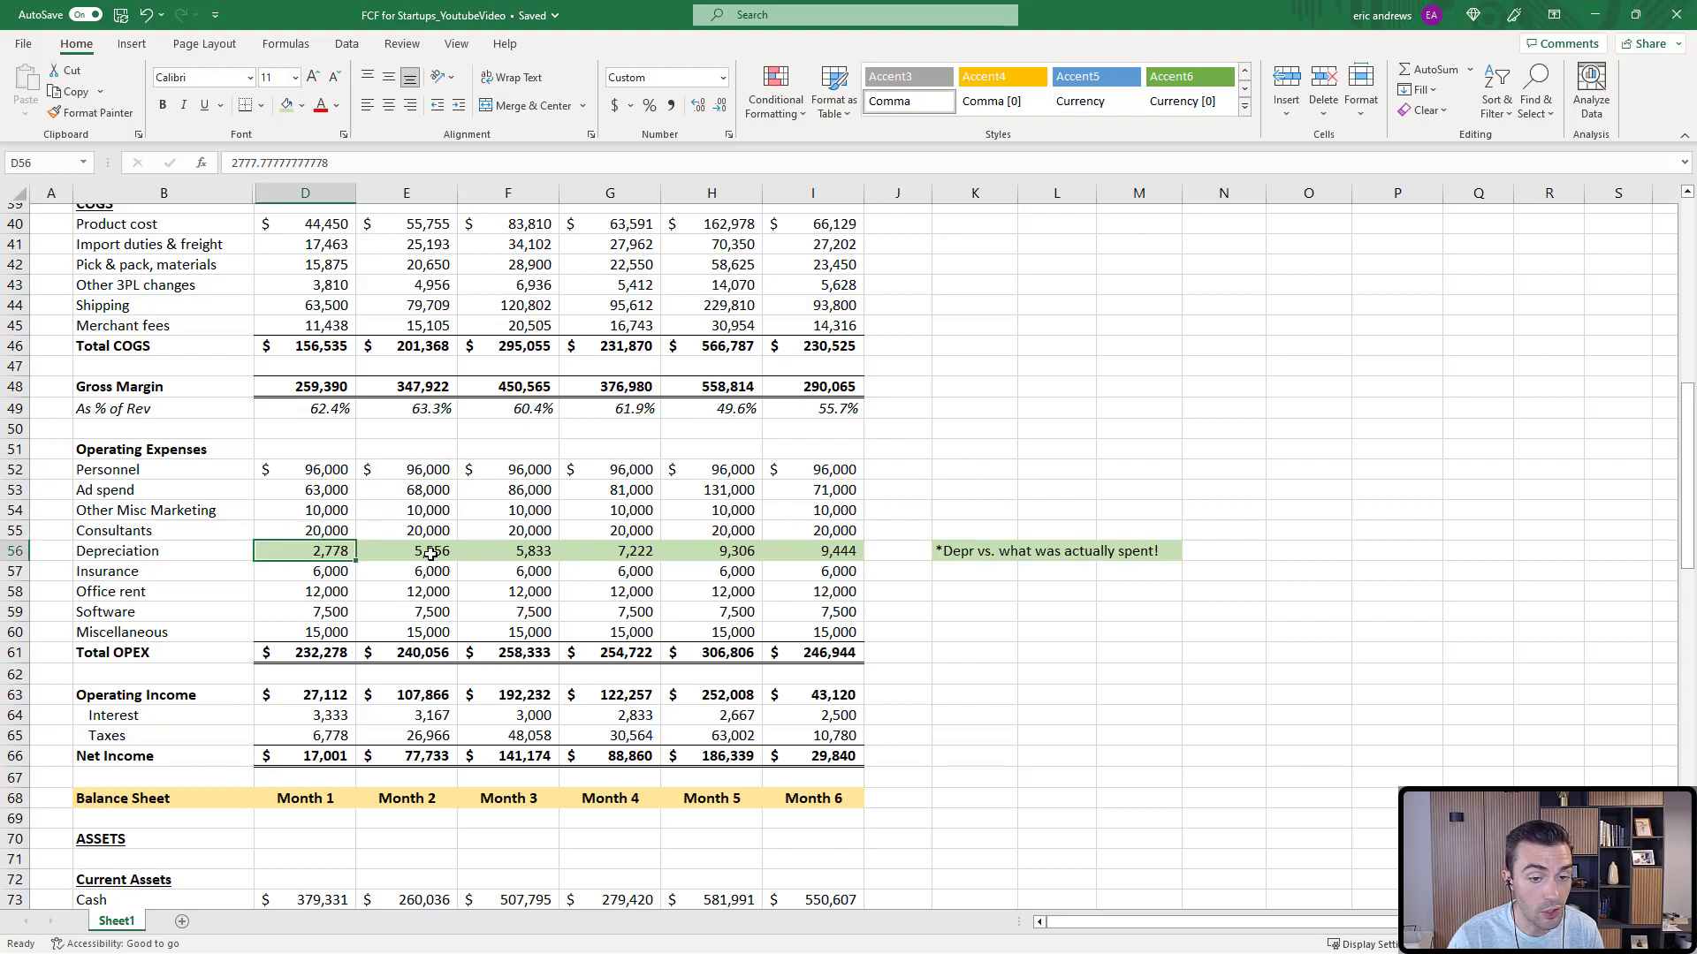
{"action": "left_click", "coordinate": [422, 550]}
{"action": "left_click", "coordinate": [523, 551]}
{"action": "left_click", "coordinate": [623, 549]}
{"action": "left_click", "coordinate": [726, 550]}
{"action": "left_click", "coordinate": [823, 549]}
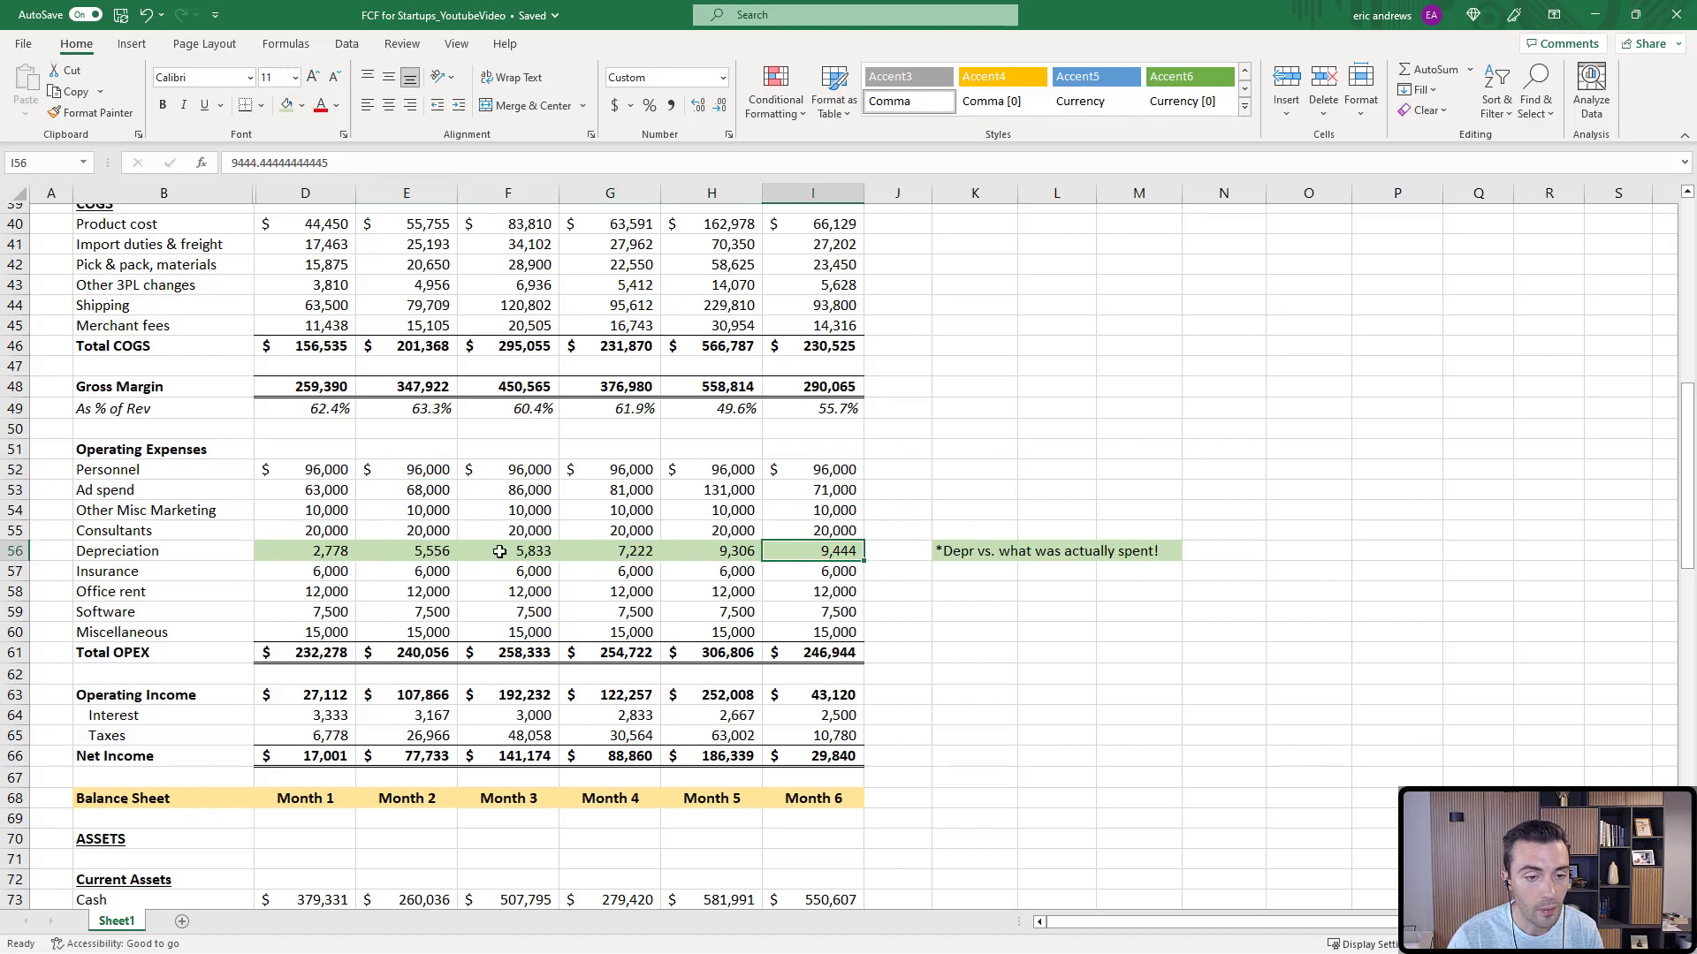
{"action": "left_click", "coordinate": [316, 549]}
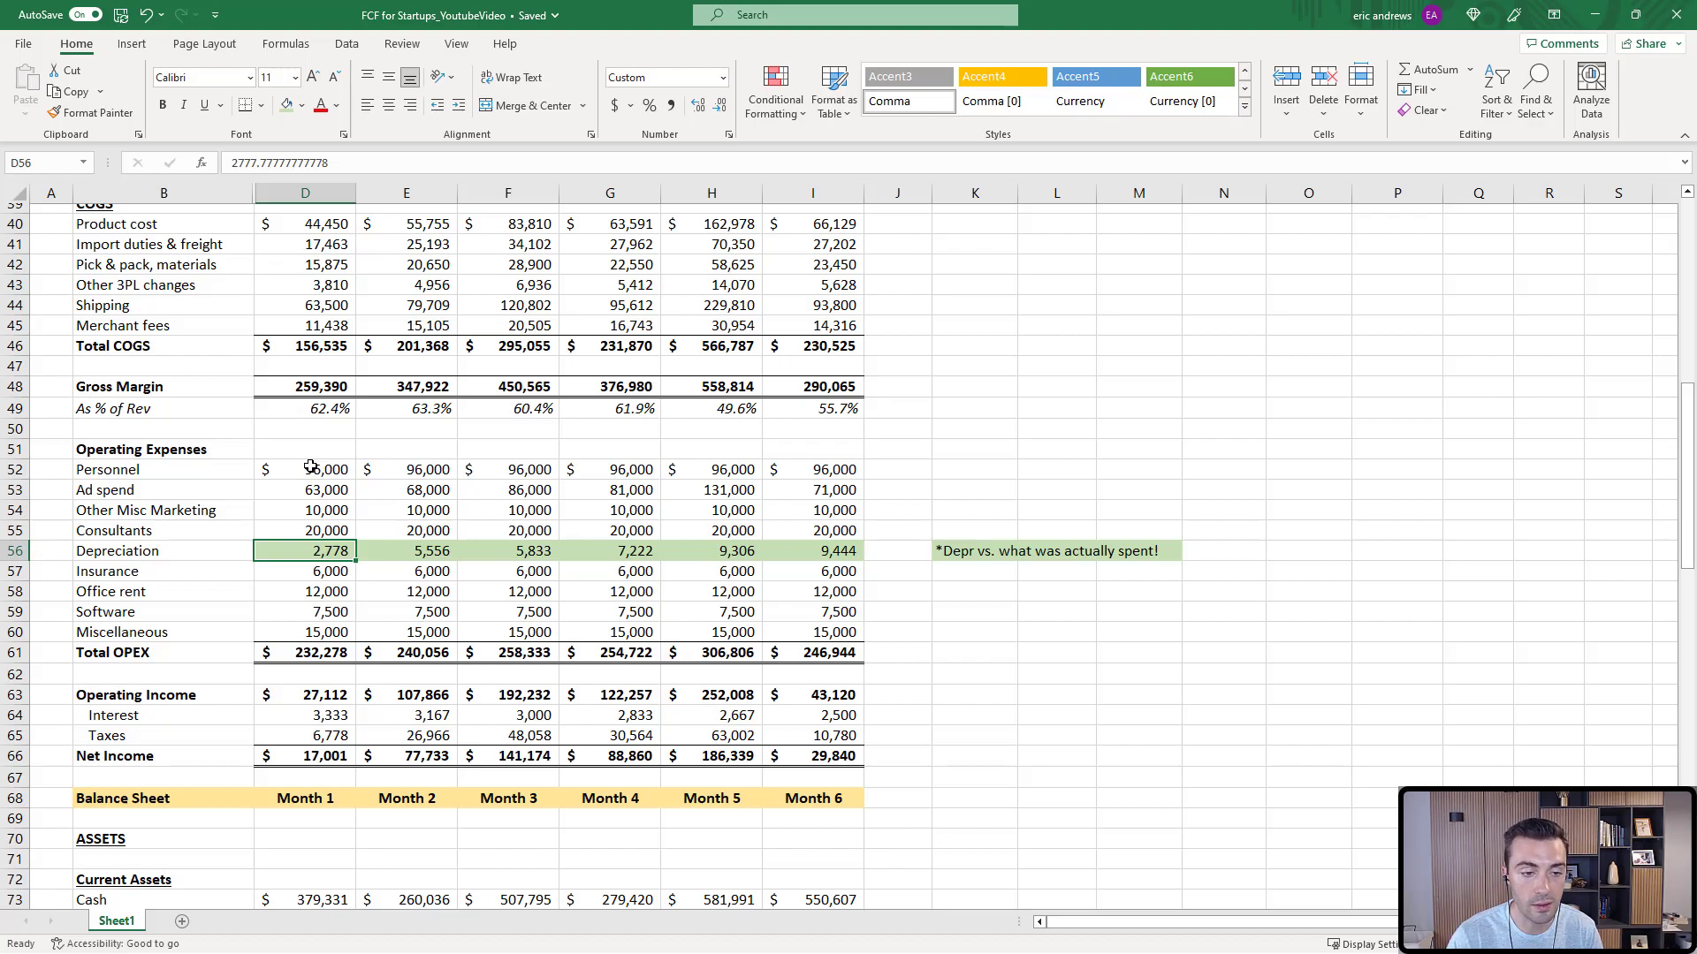
{"action": "left_click", "coordinate": [406, 552]}
{"action": "left_click", "coordinate": [509, 552]}
{"action": "left_click", "coordinate": [609, 551]}
{"action": "left_click", "coordinate": [729, 552]}
{"action": "left_click", "coordinate": [813, 551]}
{"action": "scroll", "coordinate": [812, 551], "scroll_direction": "up", "scroll_amount": 2}
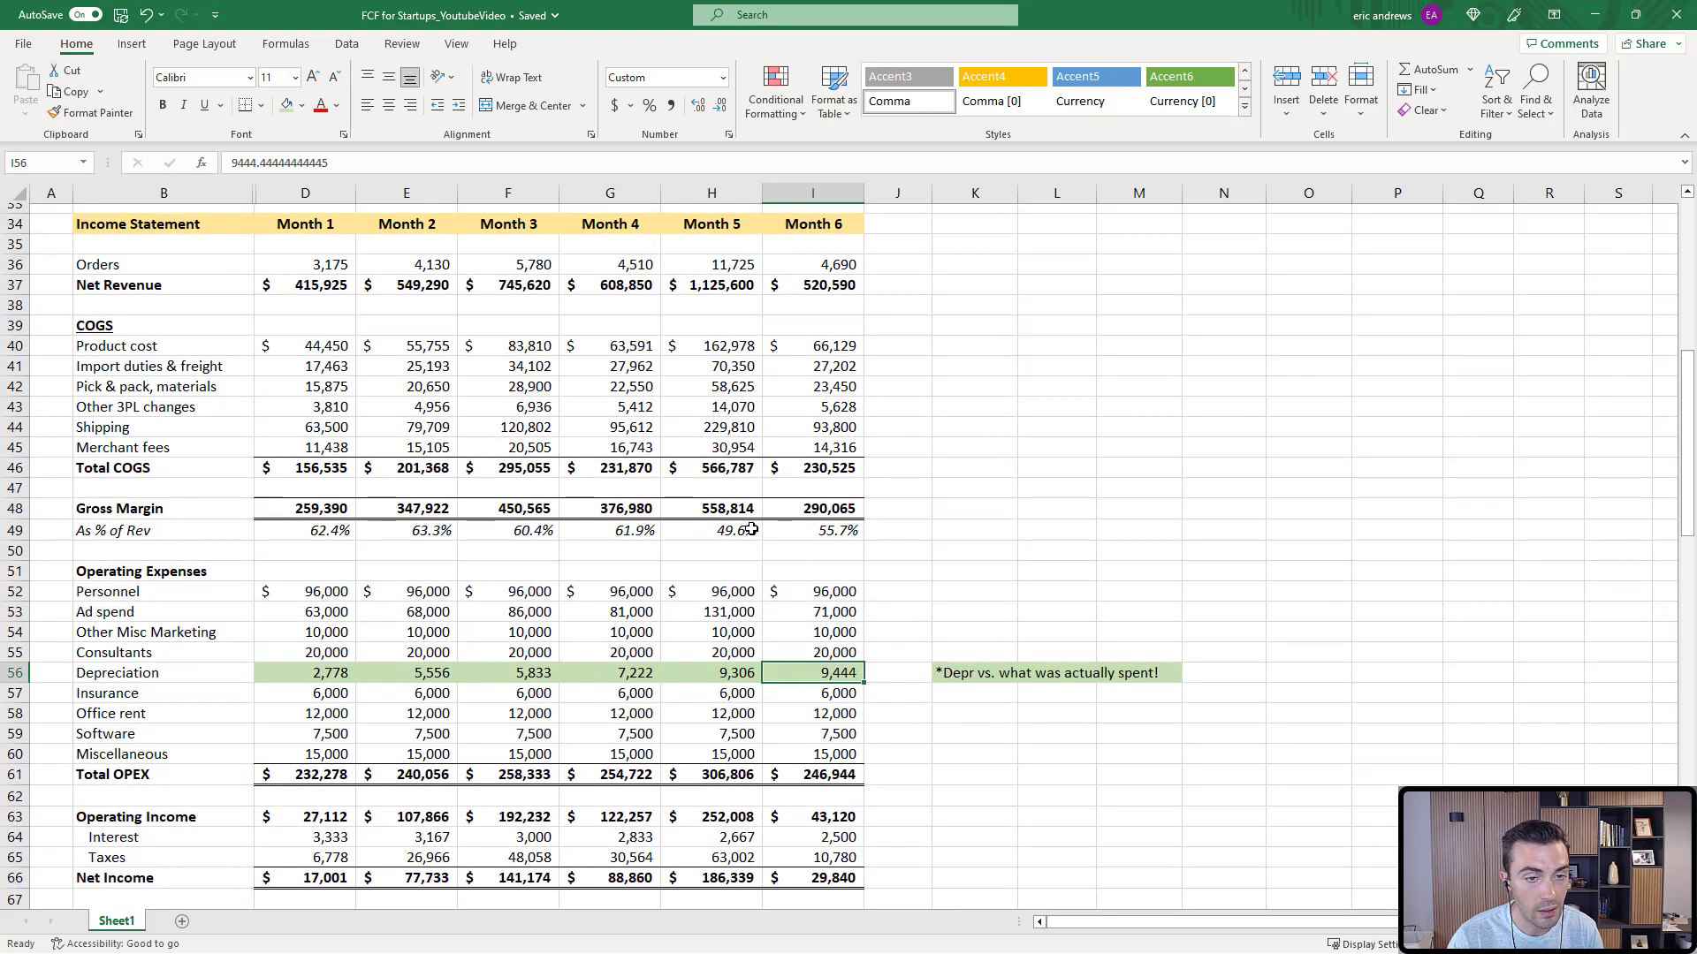
Fill the six Product cost monthly values D40:I40 green and check each month's value.
{"action": "left_click_drag", "start_coordinate": [325, 345], "coordinate": [813, 345]}
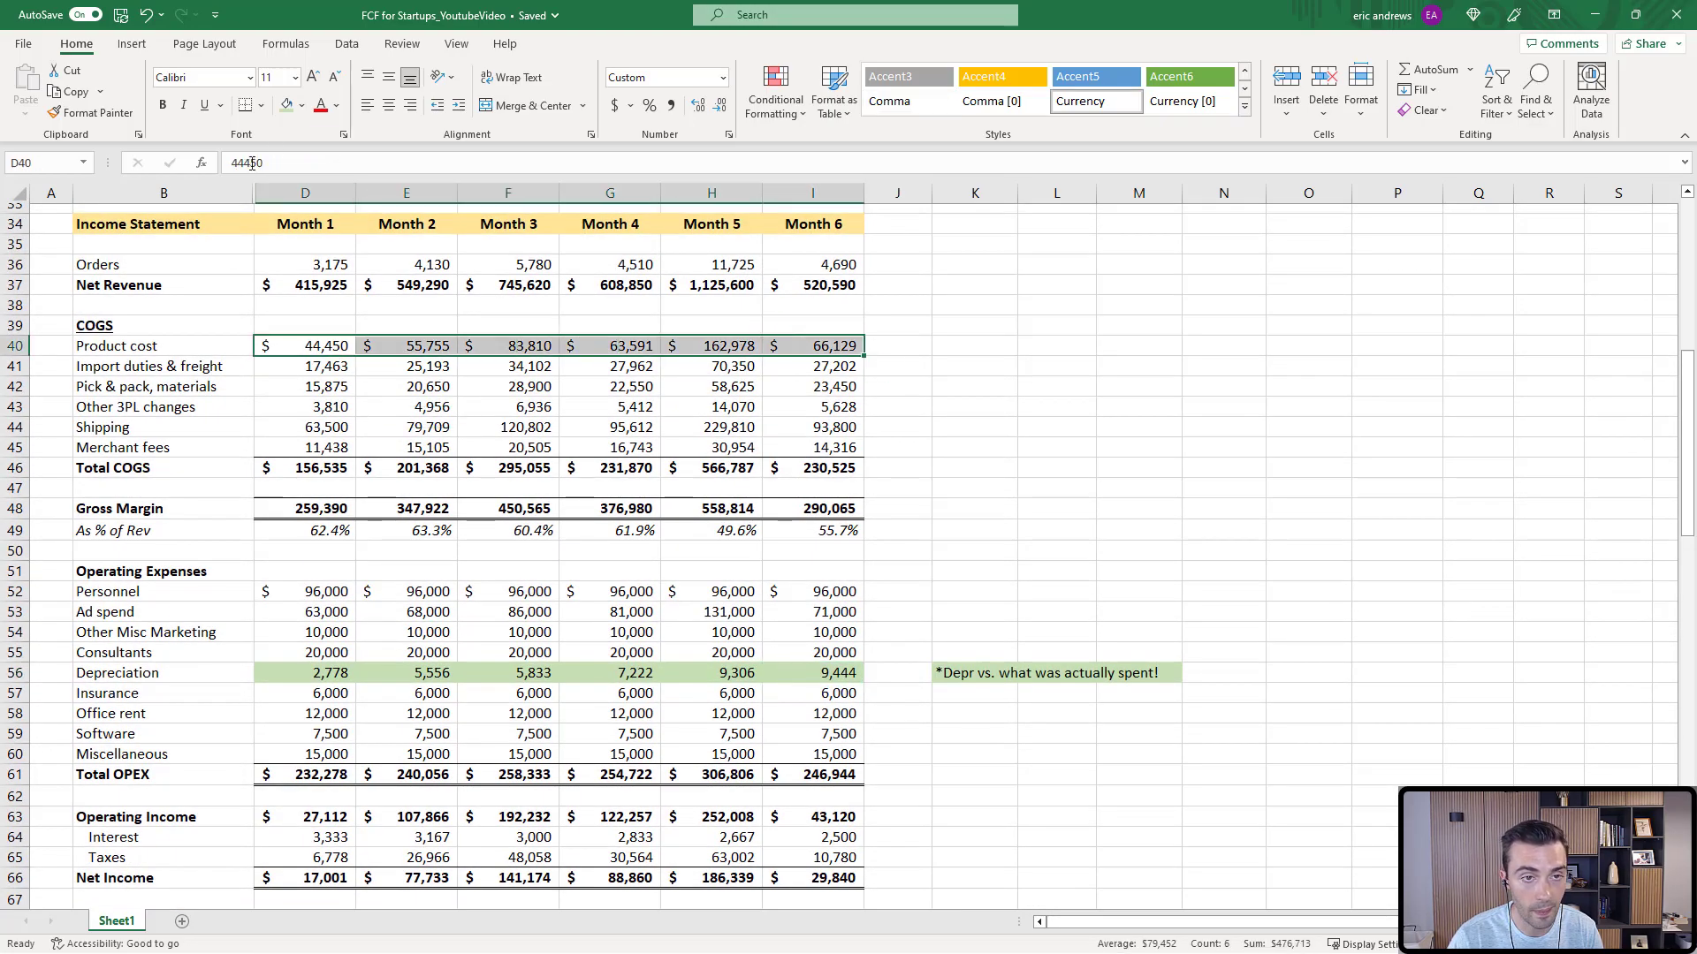
{"action": "left_click", "coordinate": [289, 105]}
{"action": "scroll", "coordinate": [488, 326], "scroll_direction": "up", "scroll_amount": 2}
{"action": "left_click", "coordinate": [314, 468]}
{"action": "left_click", "coordinate": [411, 467]}
{"action": "left_click", "coordinate": [527, 466]}
{"action": "left_click", "coordinate": [623, 467]}
{"action": "left_click", "coordinate": [723, 466]}
{"action": "left_click", "coordinate": [823, 467]}
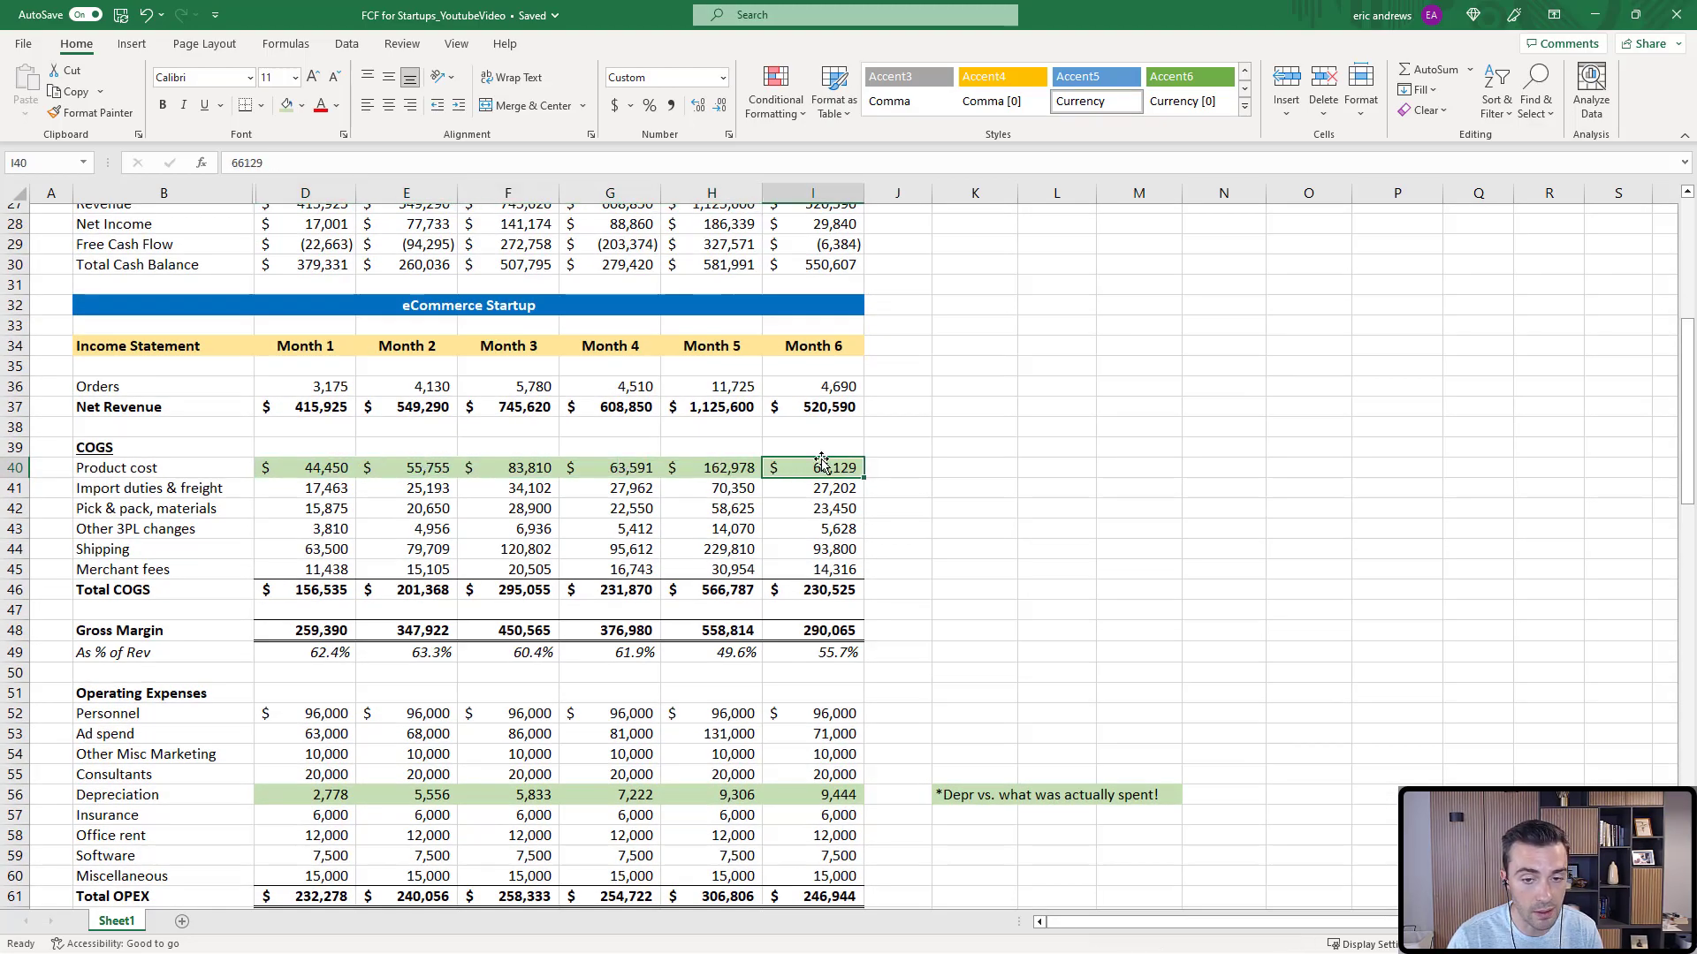
{"action": "left_click", "coordinate": [325, 467]}
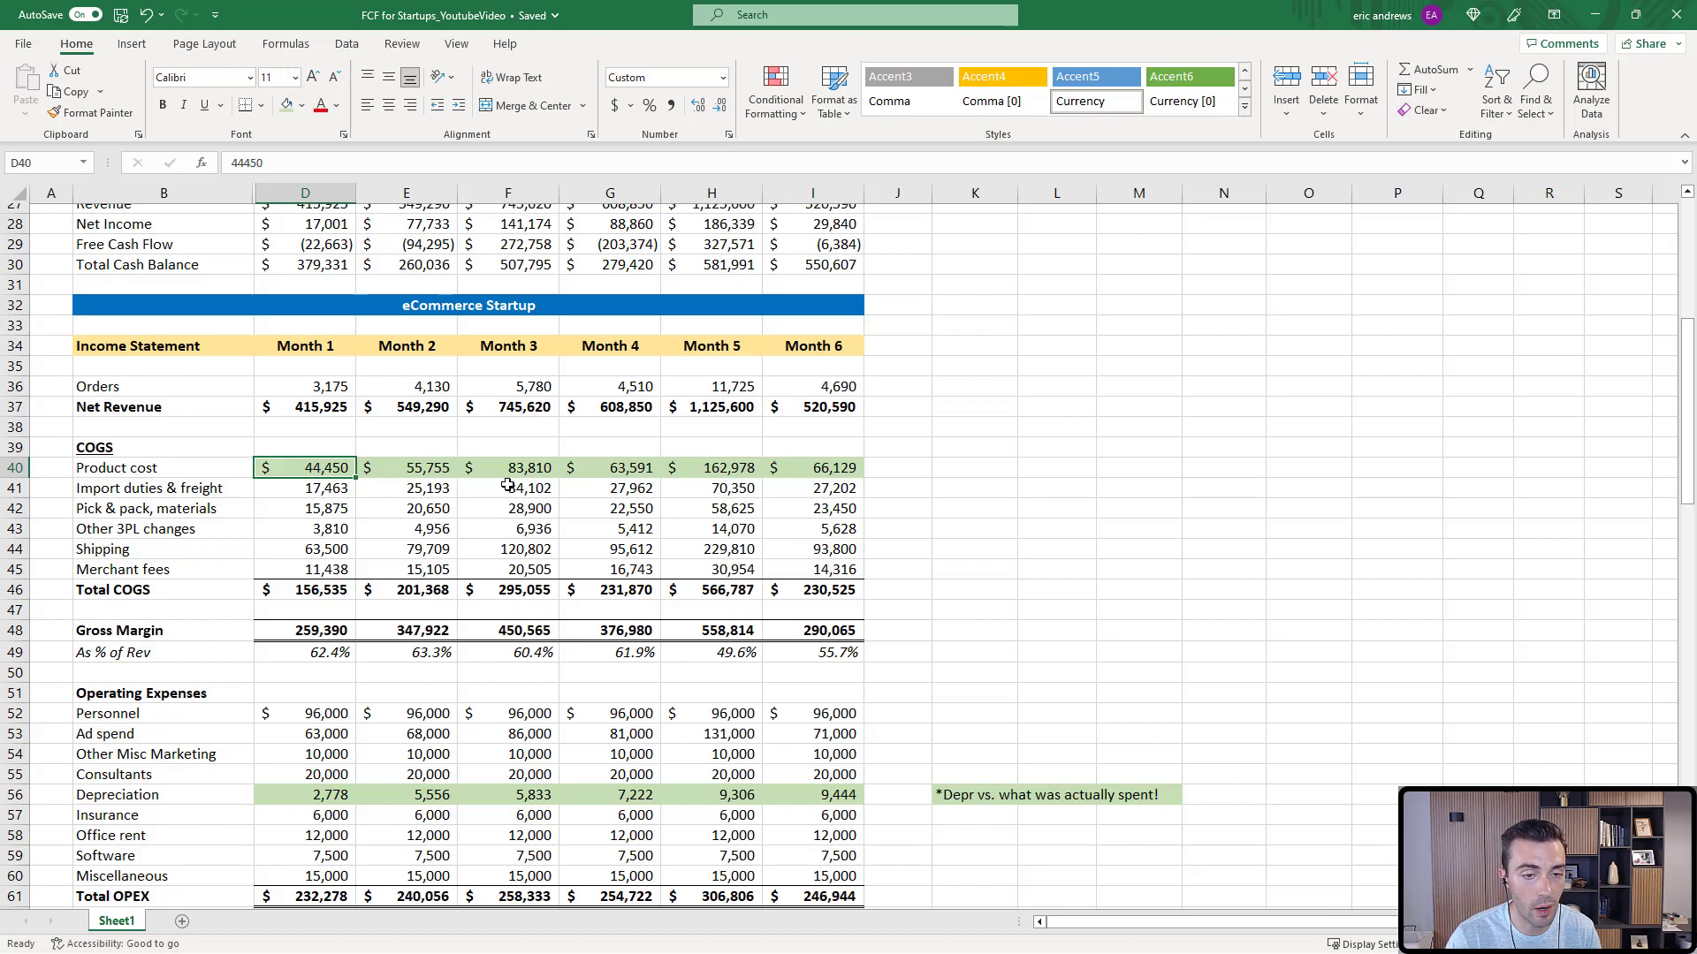
Reselect the Product cost row and compare it with the Depreciation row below.
{"action": "left_click_drag", "start_coordinate": [321, 466], "coordinate": [829, 468]}
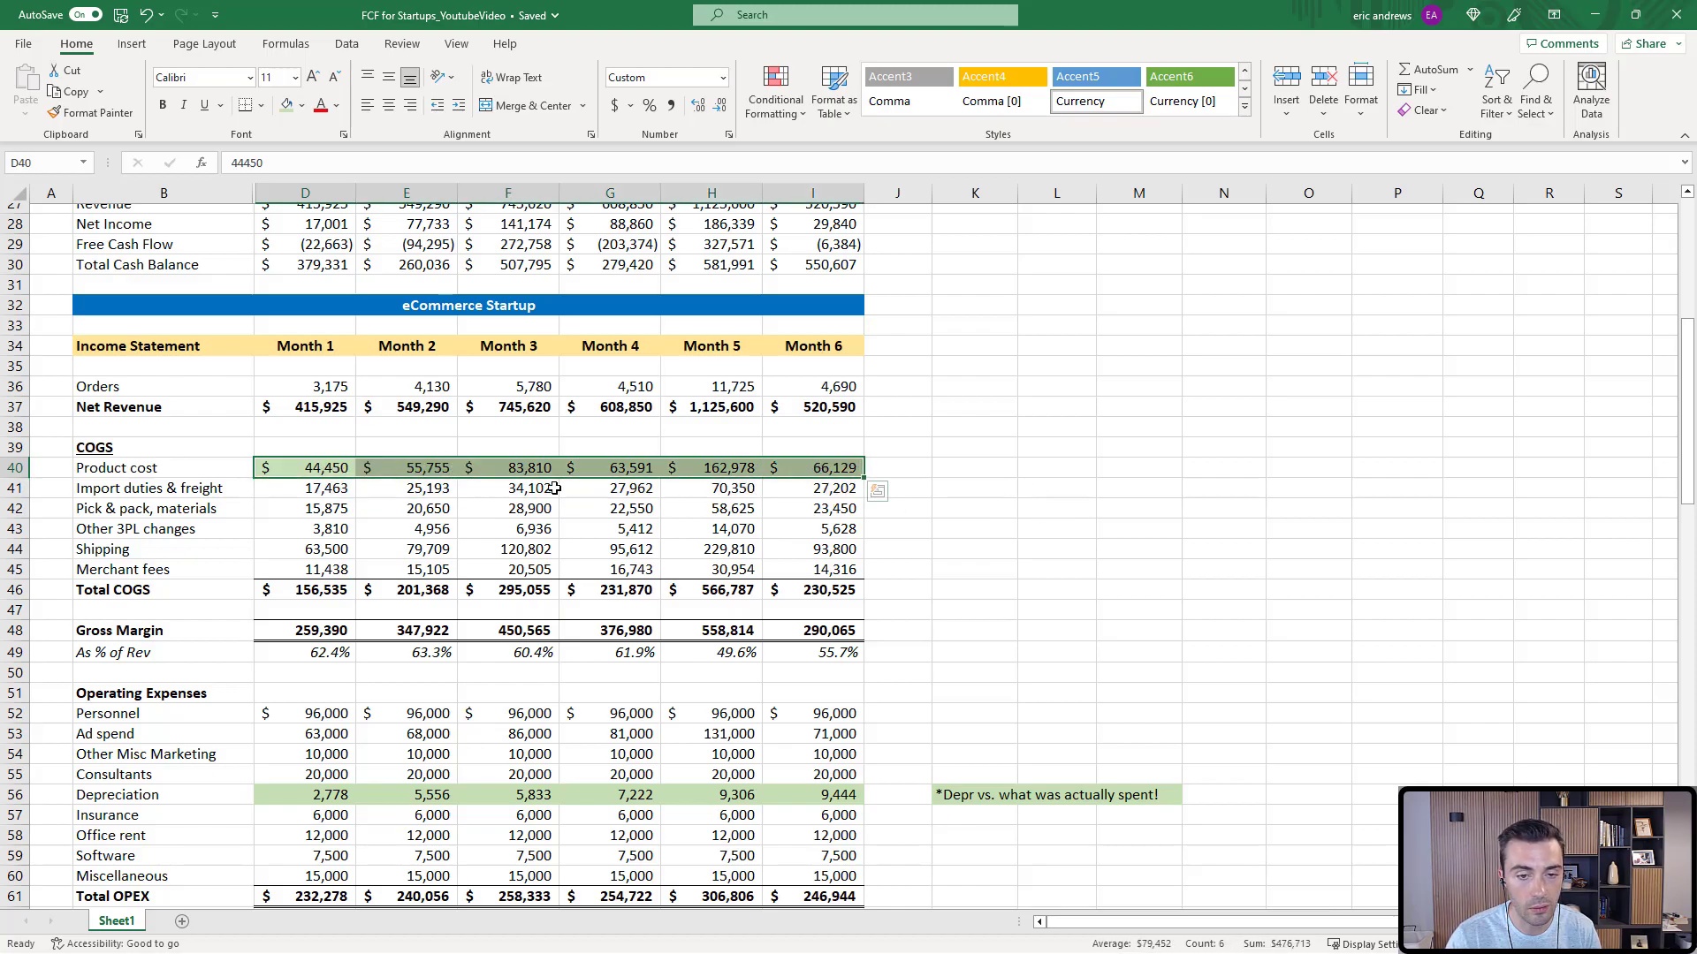
{"action": "left_click_drag", "start_coordinate": [292, 466], "coordinate": [811, 464]}
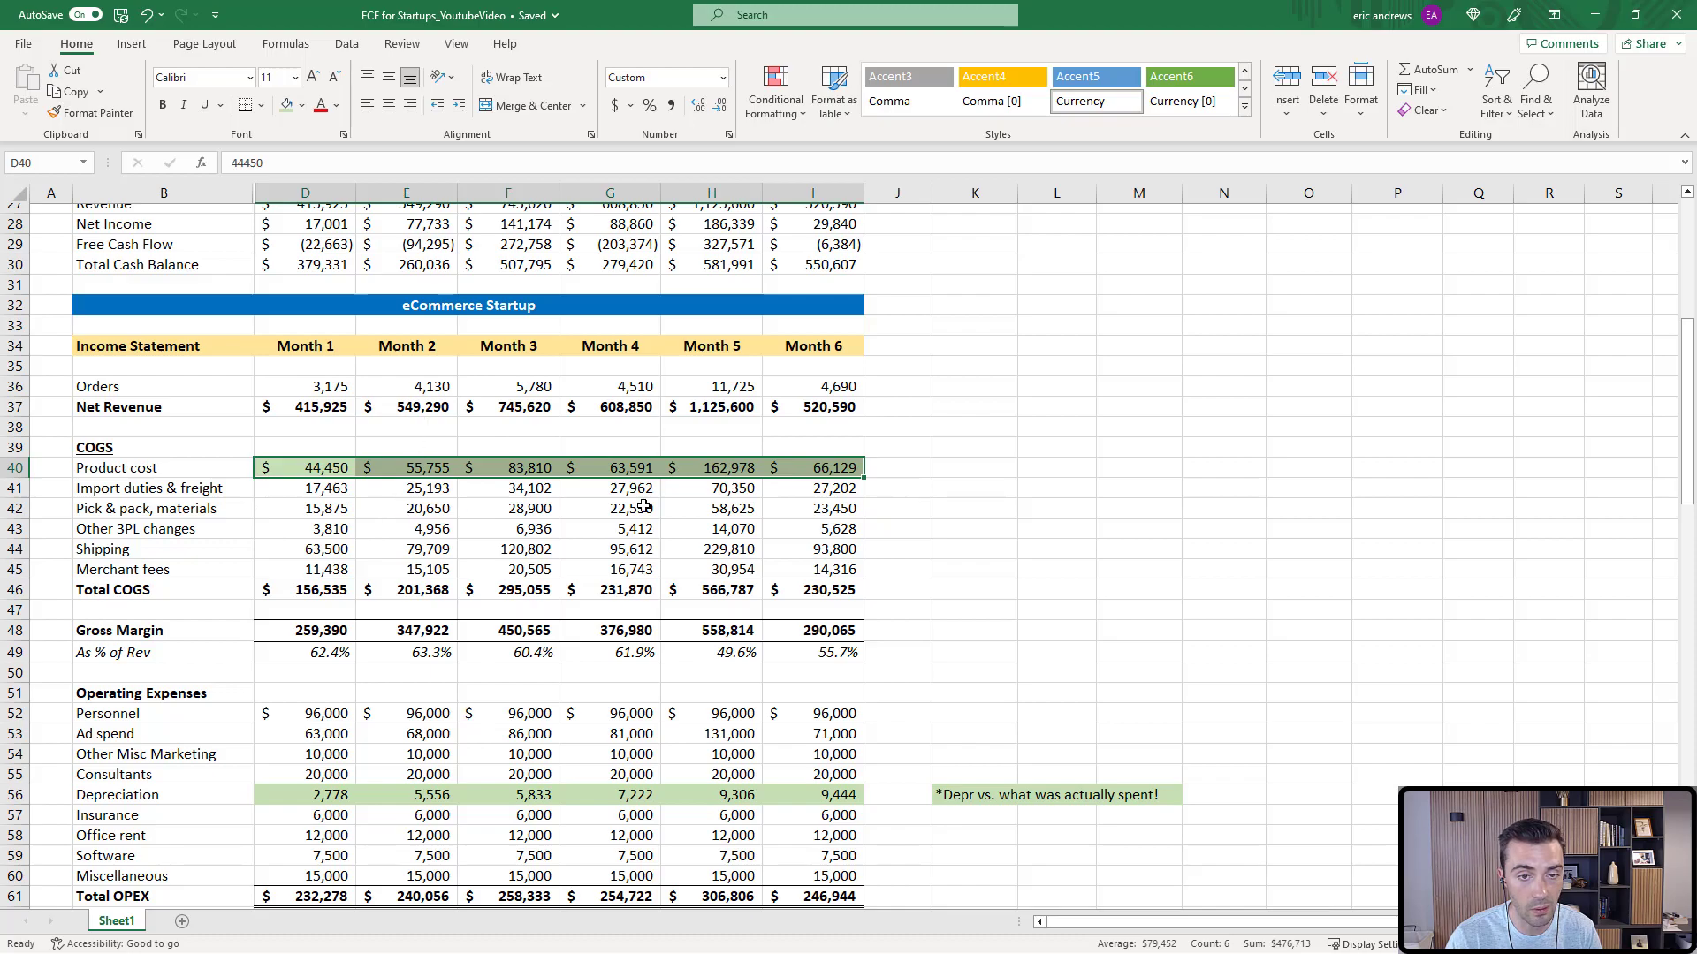
{"action": "scroll", "coordinate": [1005, 444], "scroll_direction": "down", "scroll_amount": 2}
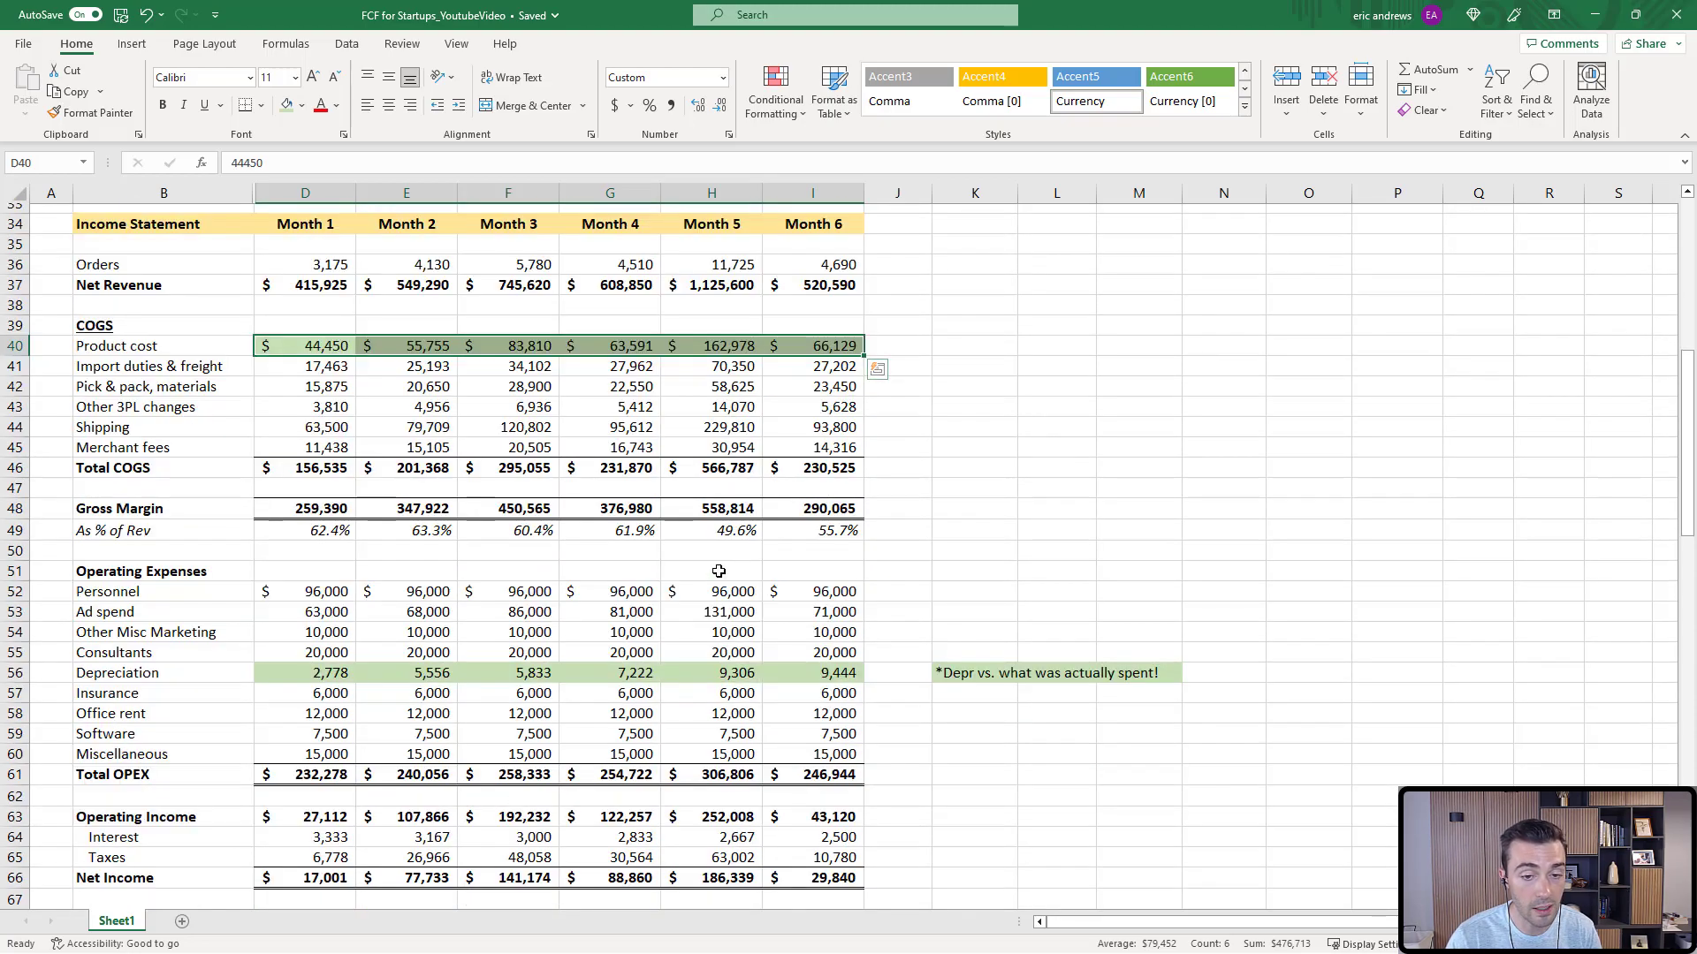
{"action": "scroll", "coordinate": [394, 579], "scroll_direction": "down", "scroll_amount": 1}
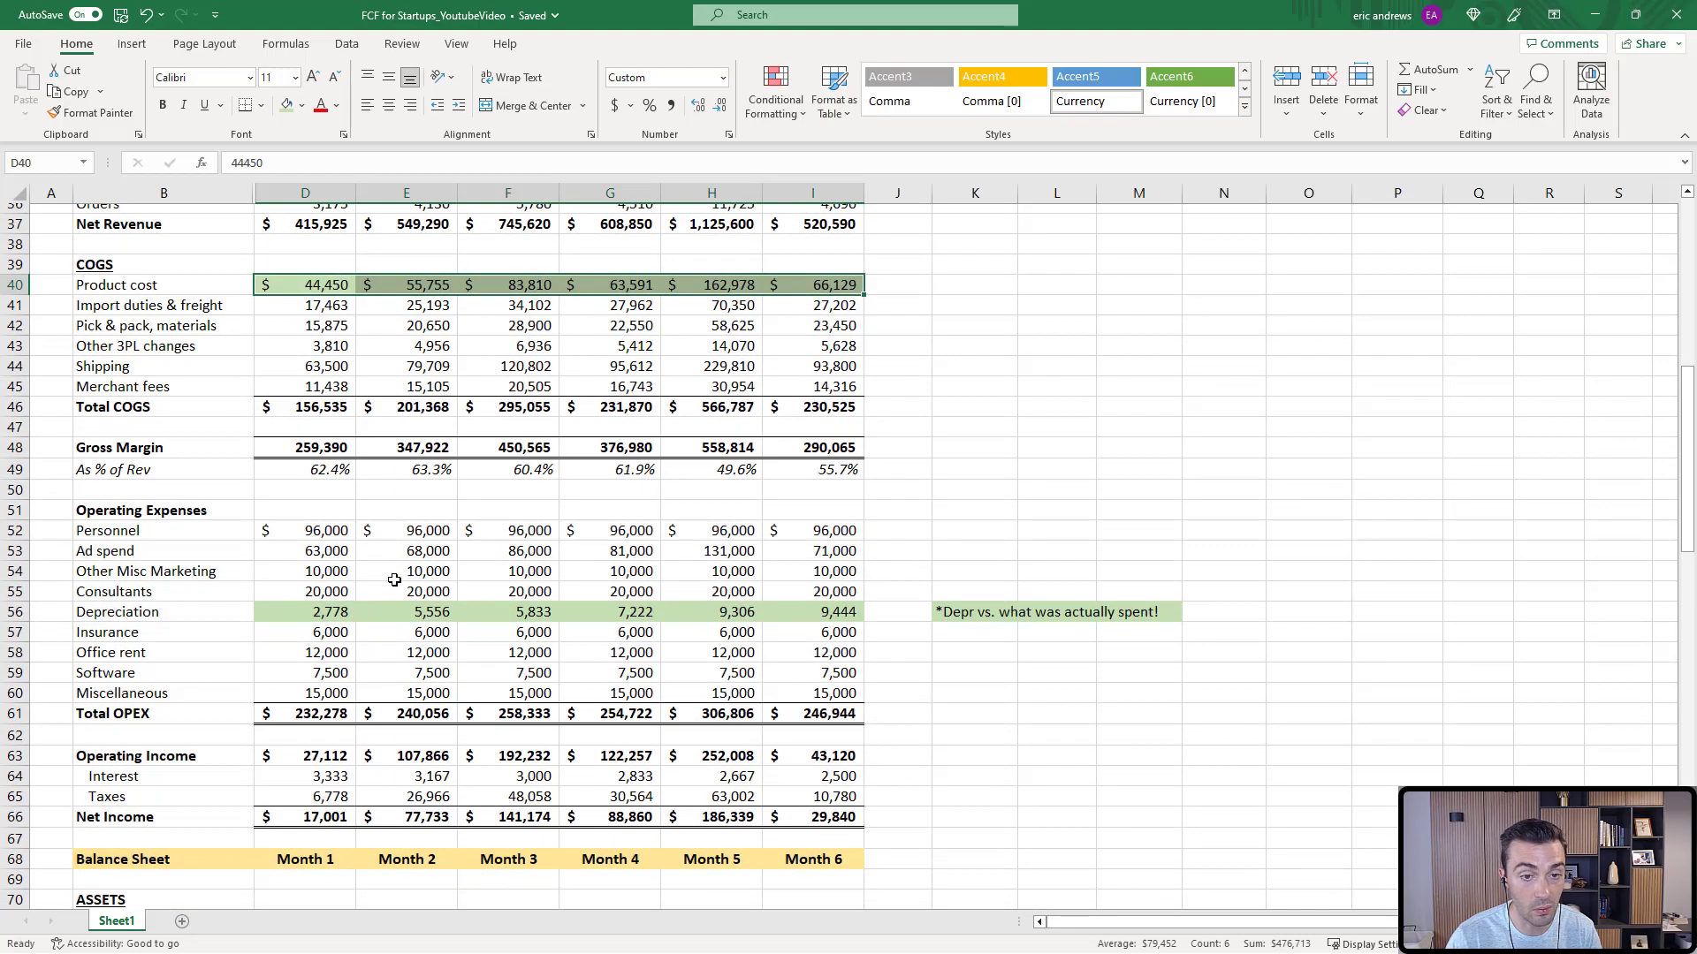
{"action": "left_click", "coordinate": [300, 611]}
{"action": "scroll", "coordinate": [308, 583], "scroll_direction": "down", "scroll_amount": 3}
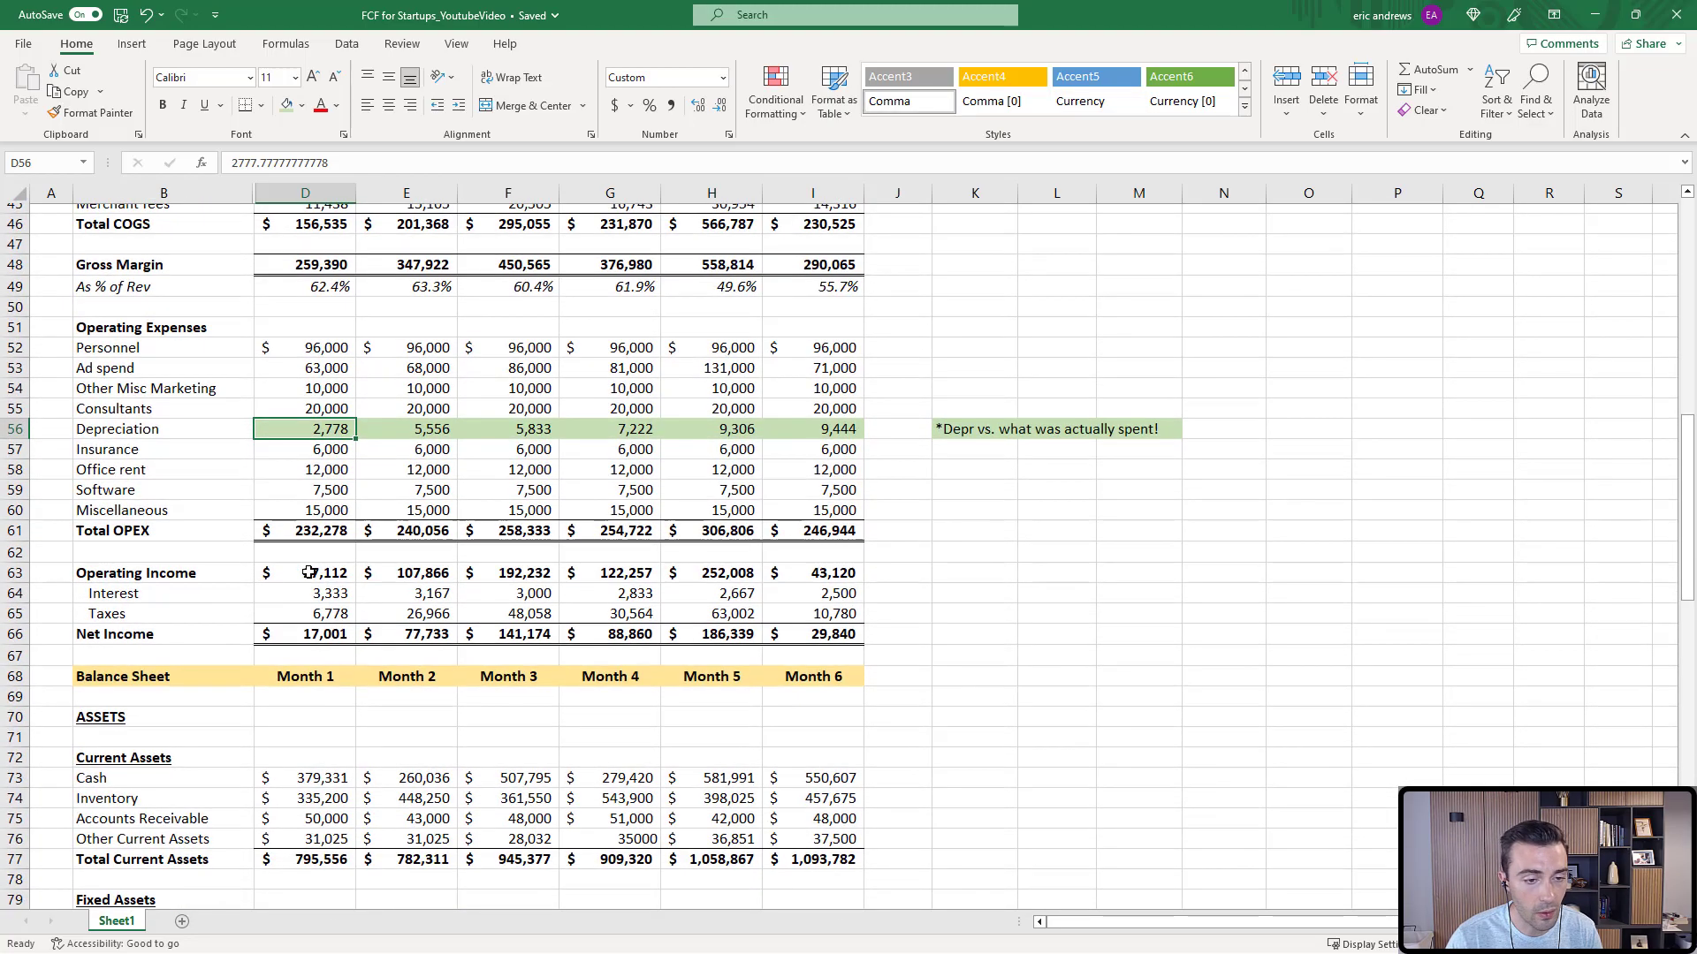
Review the Operating Income formulas, then fill the six Interest values D64:I64 green.
{"action": "left_click", "coordinate": [308, 574]}
{"action": "left_click", "coordinate": [159, 573]}
{"action": "left_click", "coordinate": [518, 573]}
{"action": "left_click", "coordinate": [702, 573]}
{"action": "left_click", "coordinate": [305, 593]}
{"action": "left_click", "coordinate": [159, 593]}
{"action": "left_click_drag", "start_coordinate": [306, 592], "coordinate": [822, 593]}
{"action": "key", "text": "F4"}
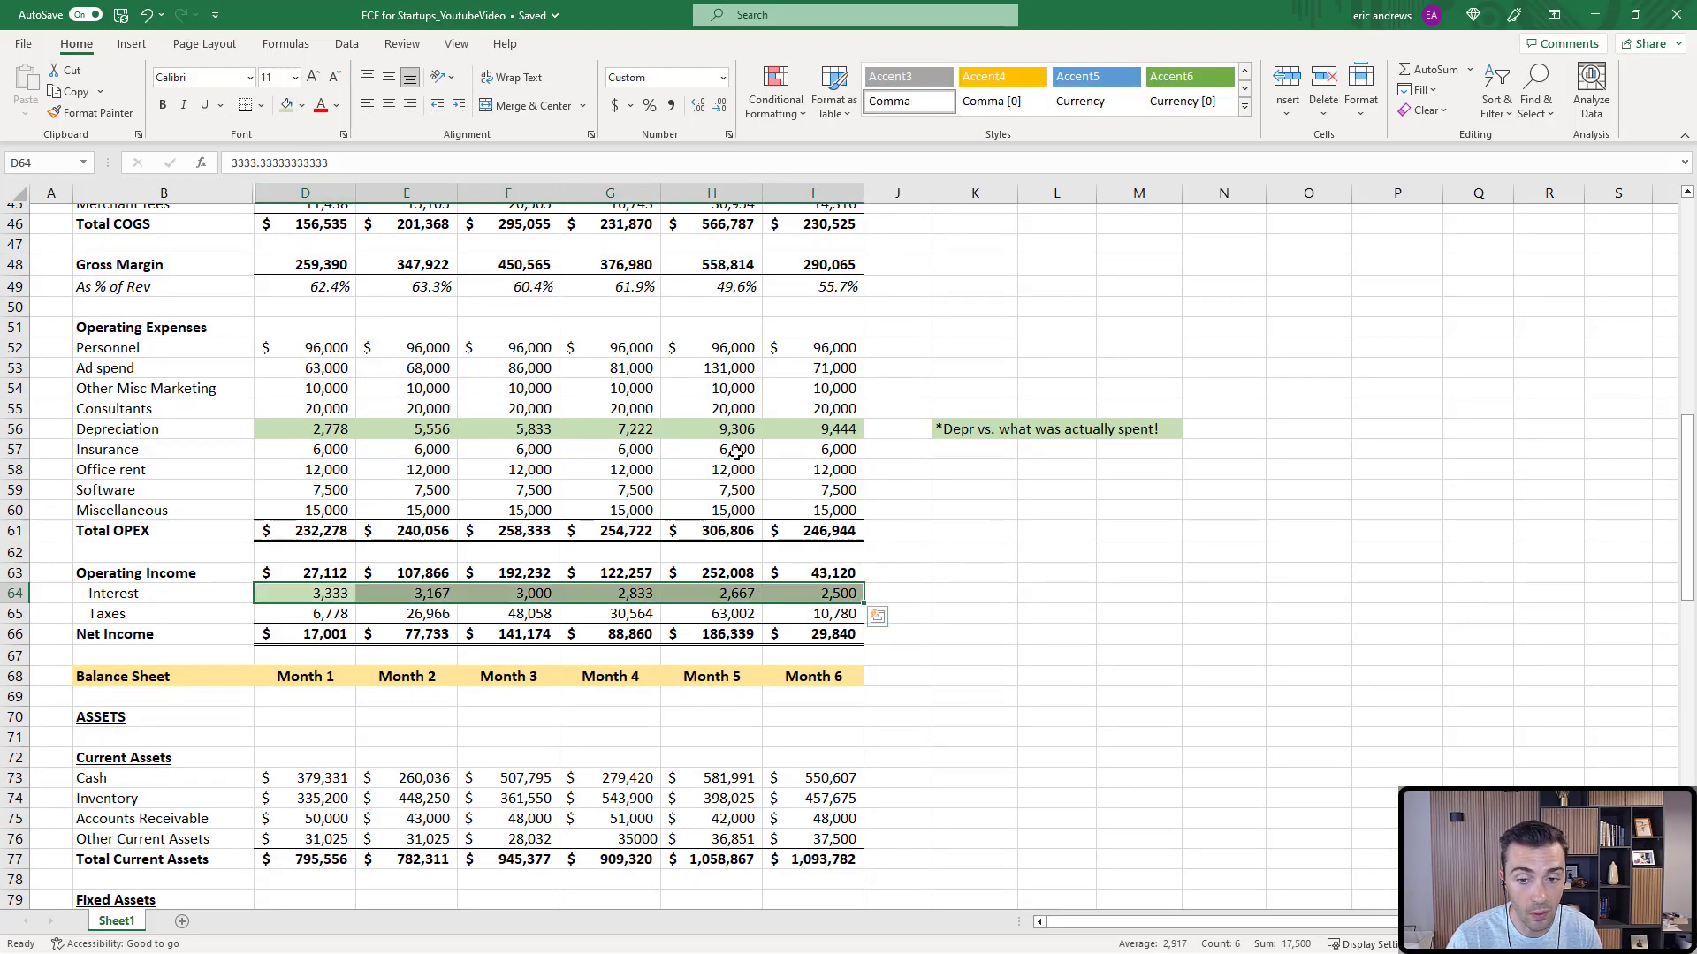
Add the note '*We have debt' in K64 and fill K64:M64 green.
{"action": "left_click", "coordinate": [977, 594]}
{"action": "type", "text": "We h"}
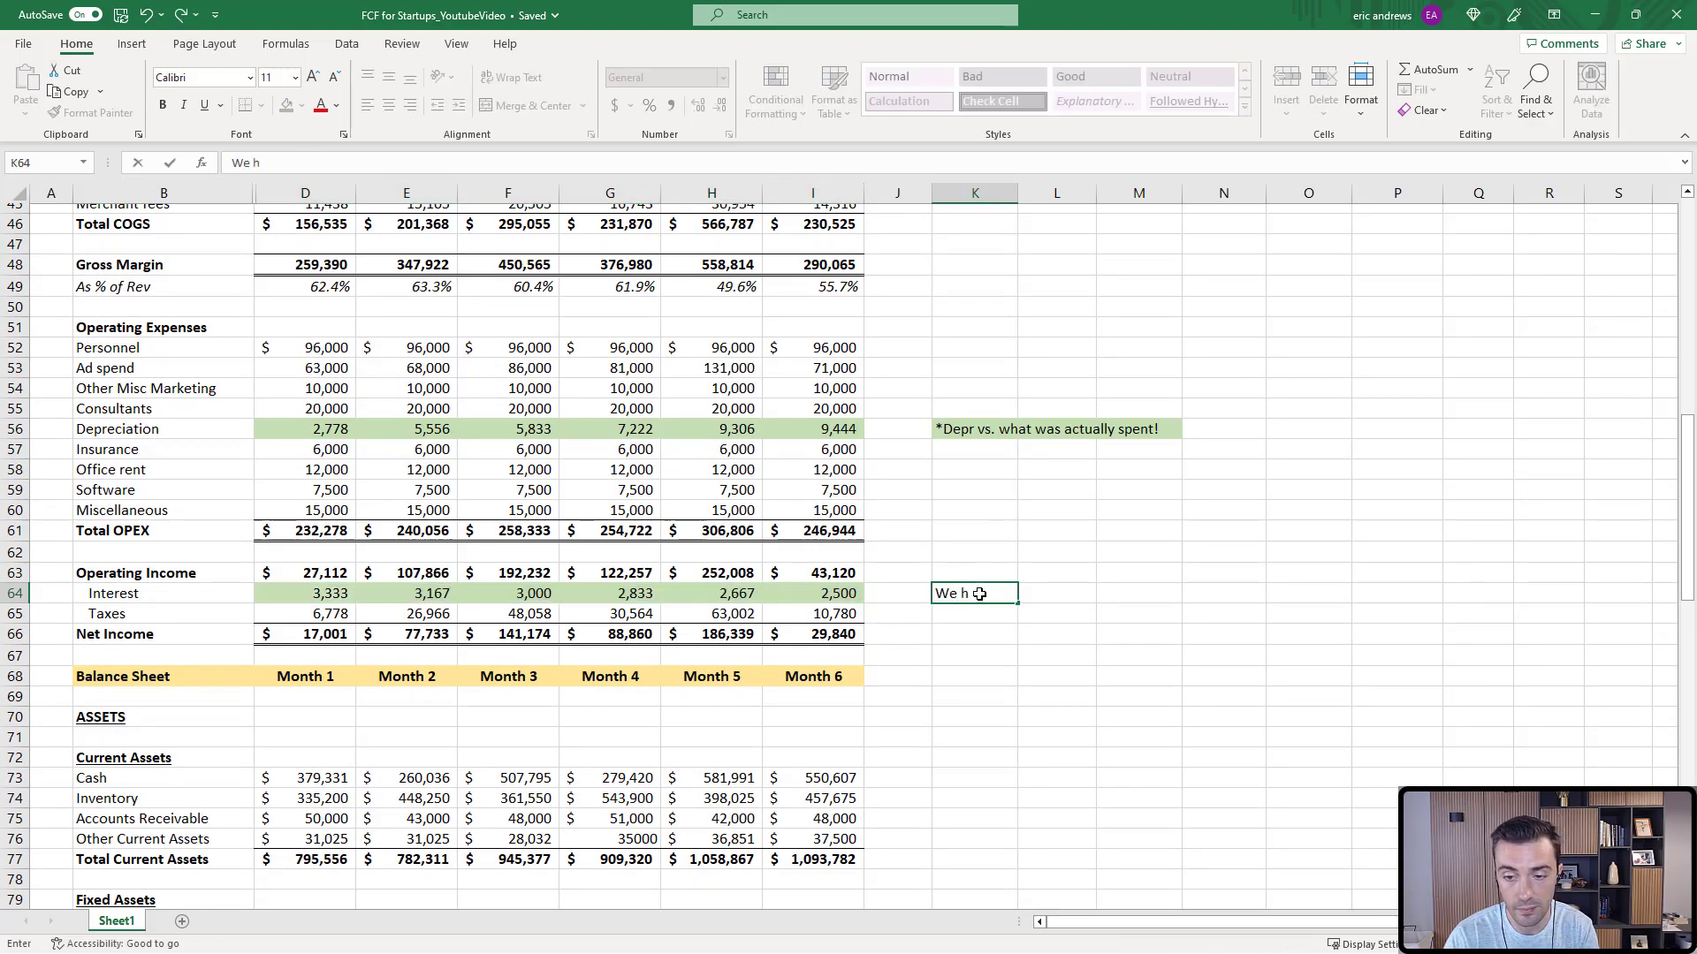
{"action": "type", "text": "ave debt"}
{"action": "key", "text": "ctrl+Return"}
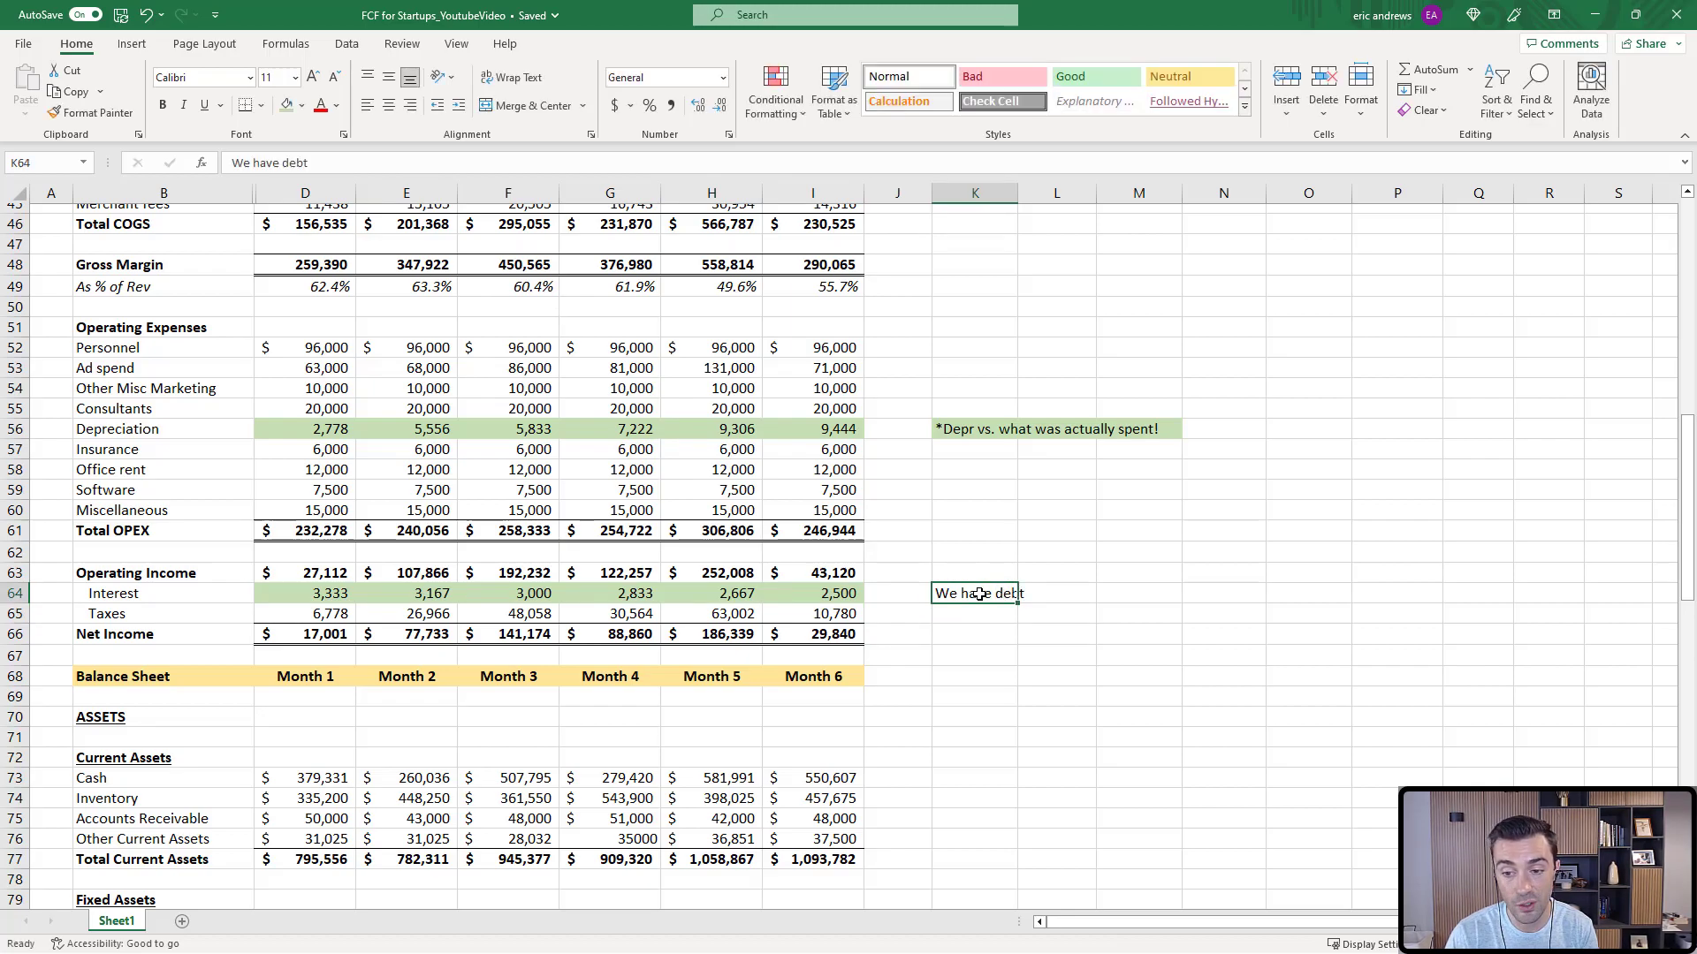
{"action": "left_click", "coordinate": [232, 162]}
{"action": "type", "text": "*"}
{"action": "key", "text": "Return"}
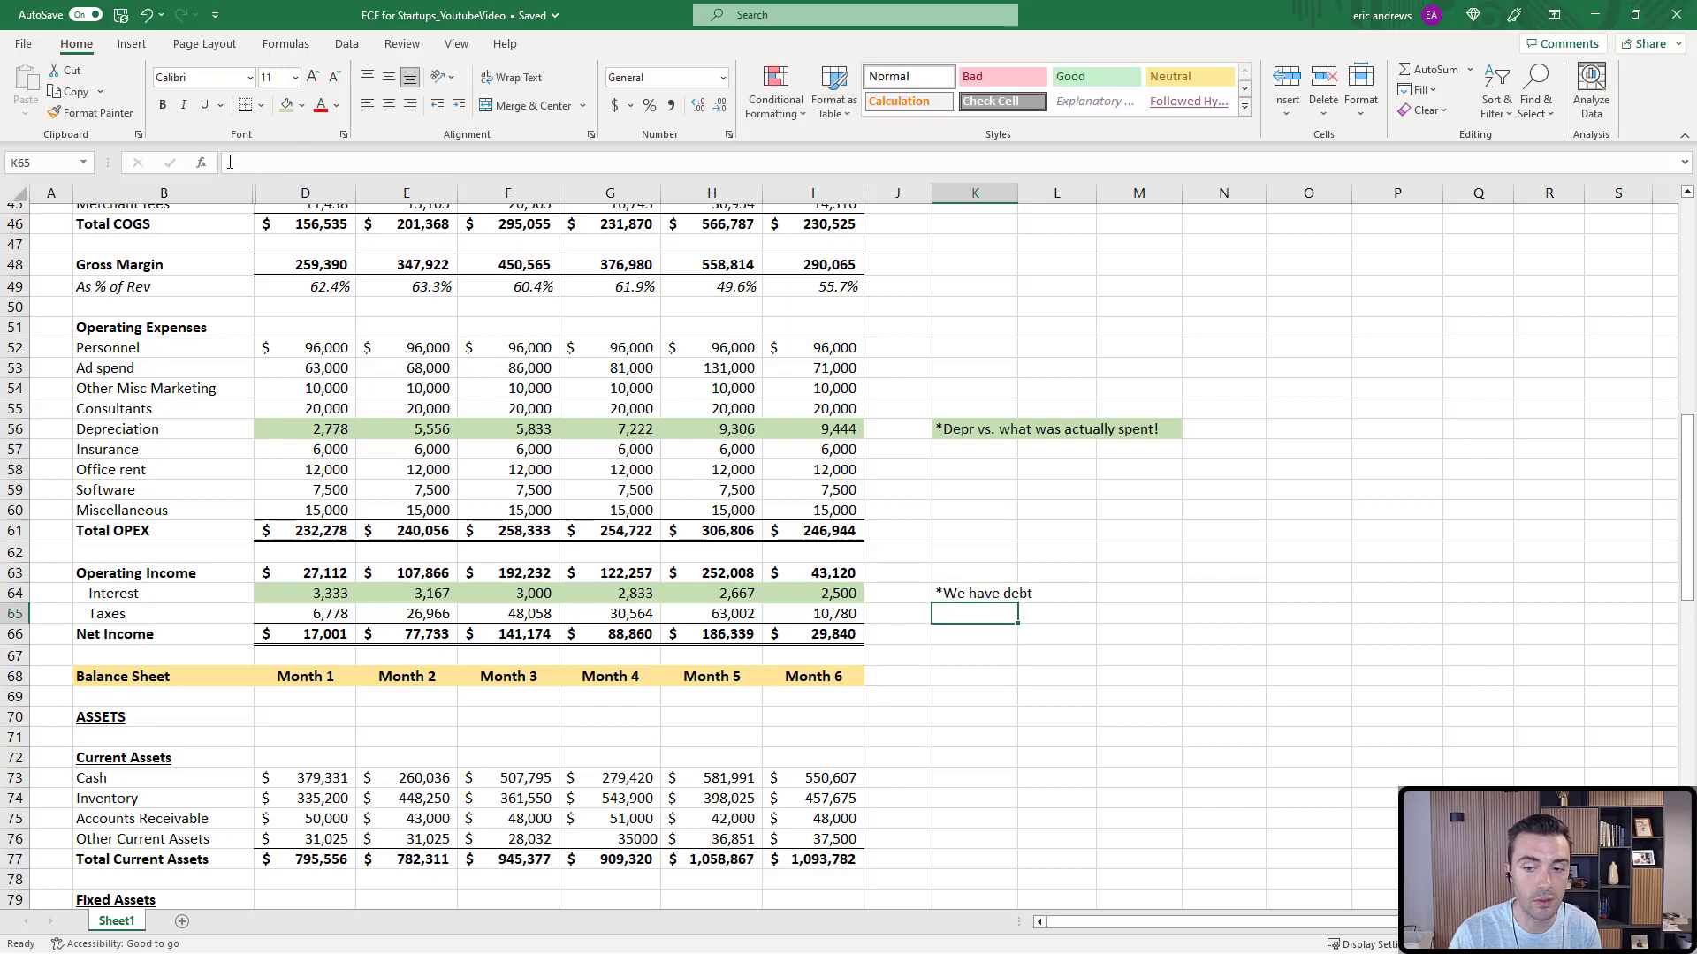
{"action": "key", "text": "Up"}
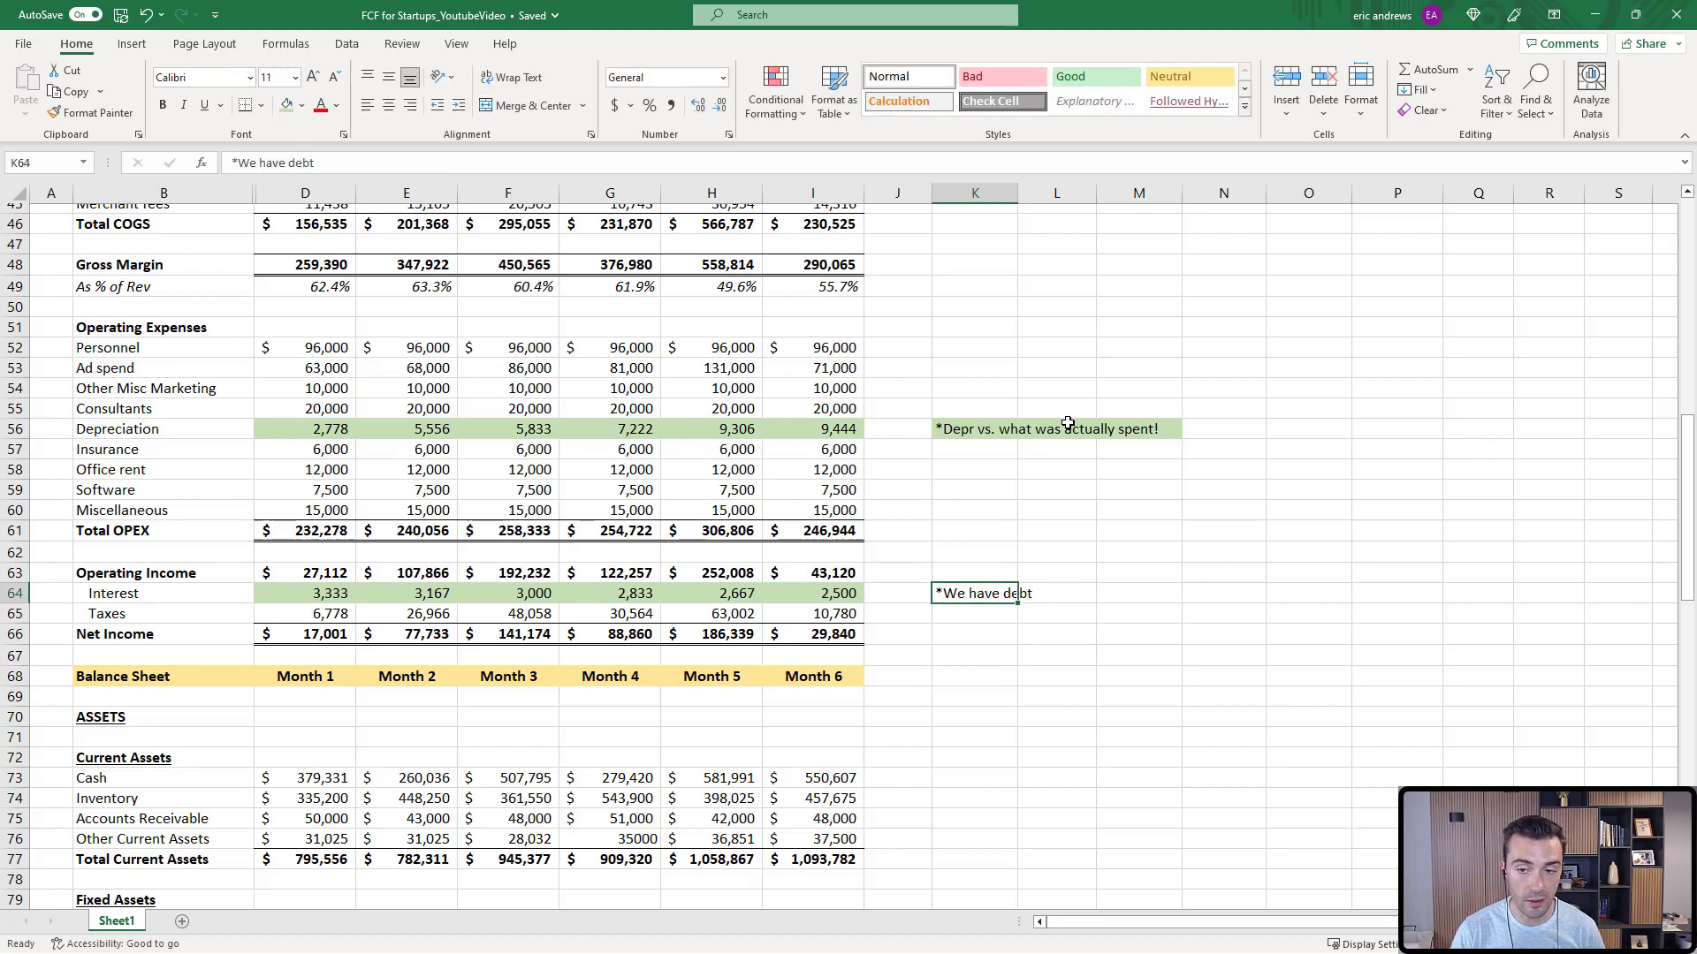
{"action": "left_click_drag", "start_coordinate": [974, 592], "coordinate": [1137, 592]}
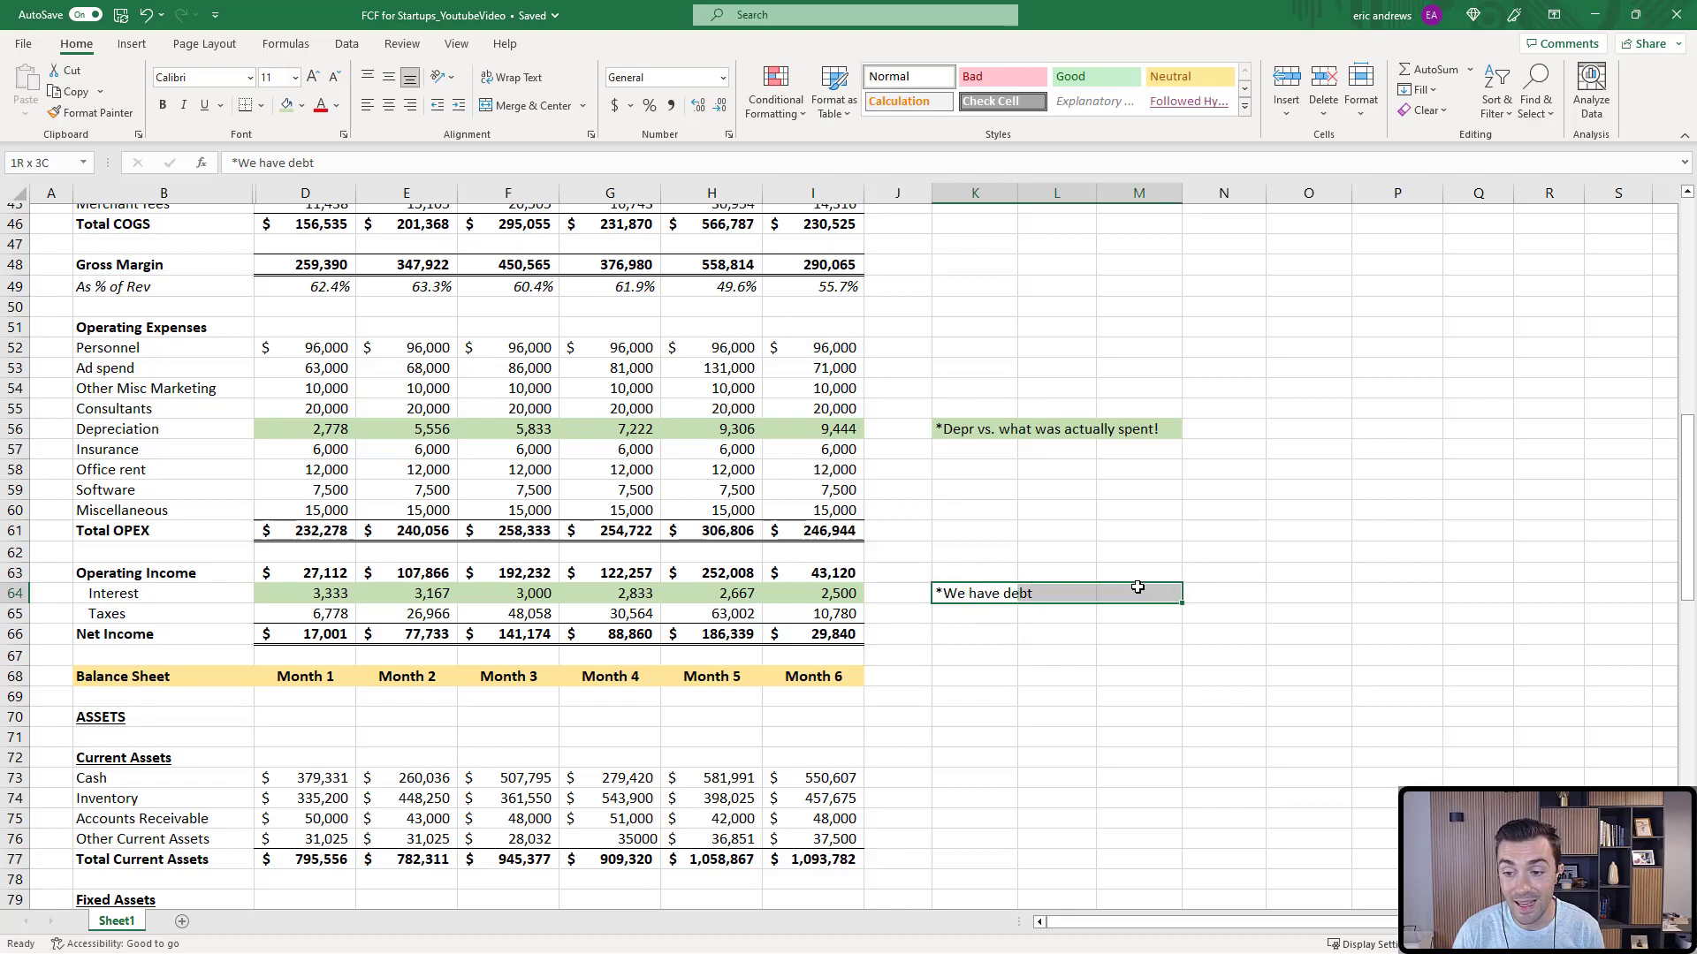
{"action": "left_click", "coordinate": [285, 106]}
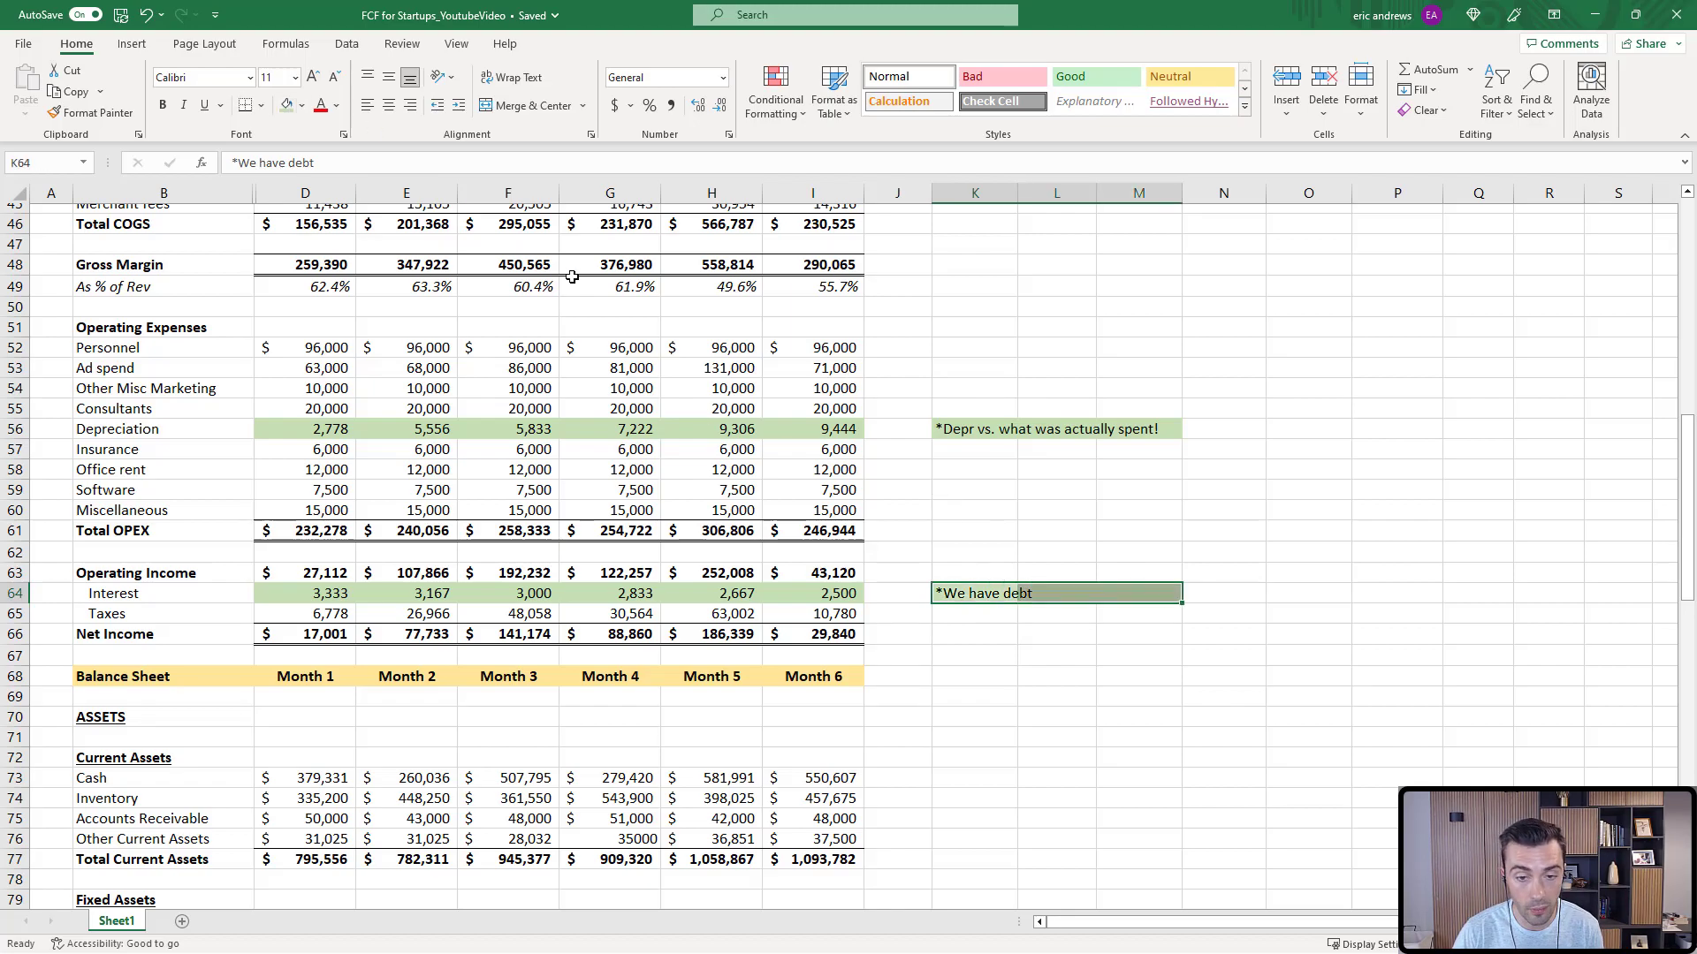
Check each month's Interest value across the highlighted row.
{"action": "left_click", "coordinate": [331, 593]}
{"action": "left_click", "coordinate": [430, 592]}
{"action": "left_click", "coordinate": [530, 593]}
{"action": "left_click", "coordinate": [630, 592]}
{"action": "left_click", "coordinate": [729, 593]}
{"action": "left_click", "coordinate": [833, 593]}
{"action": "left_click", "coordinate": [963, 593]}
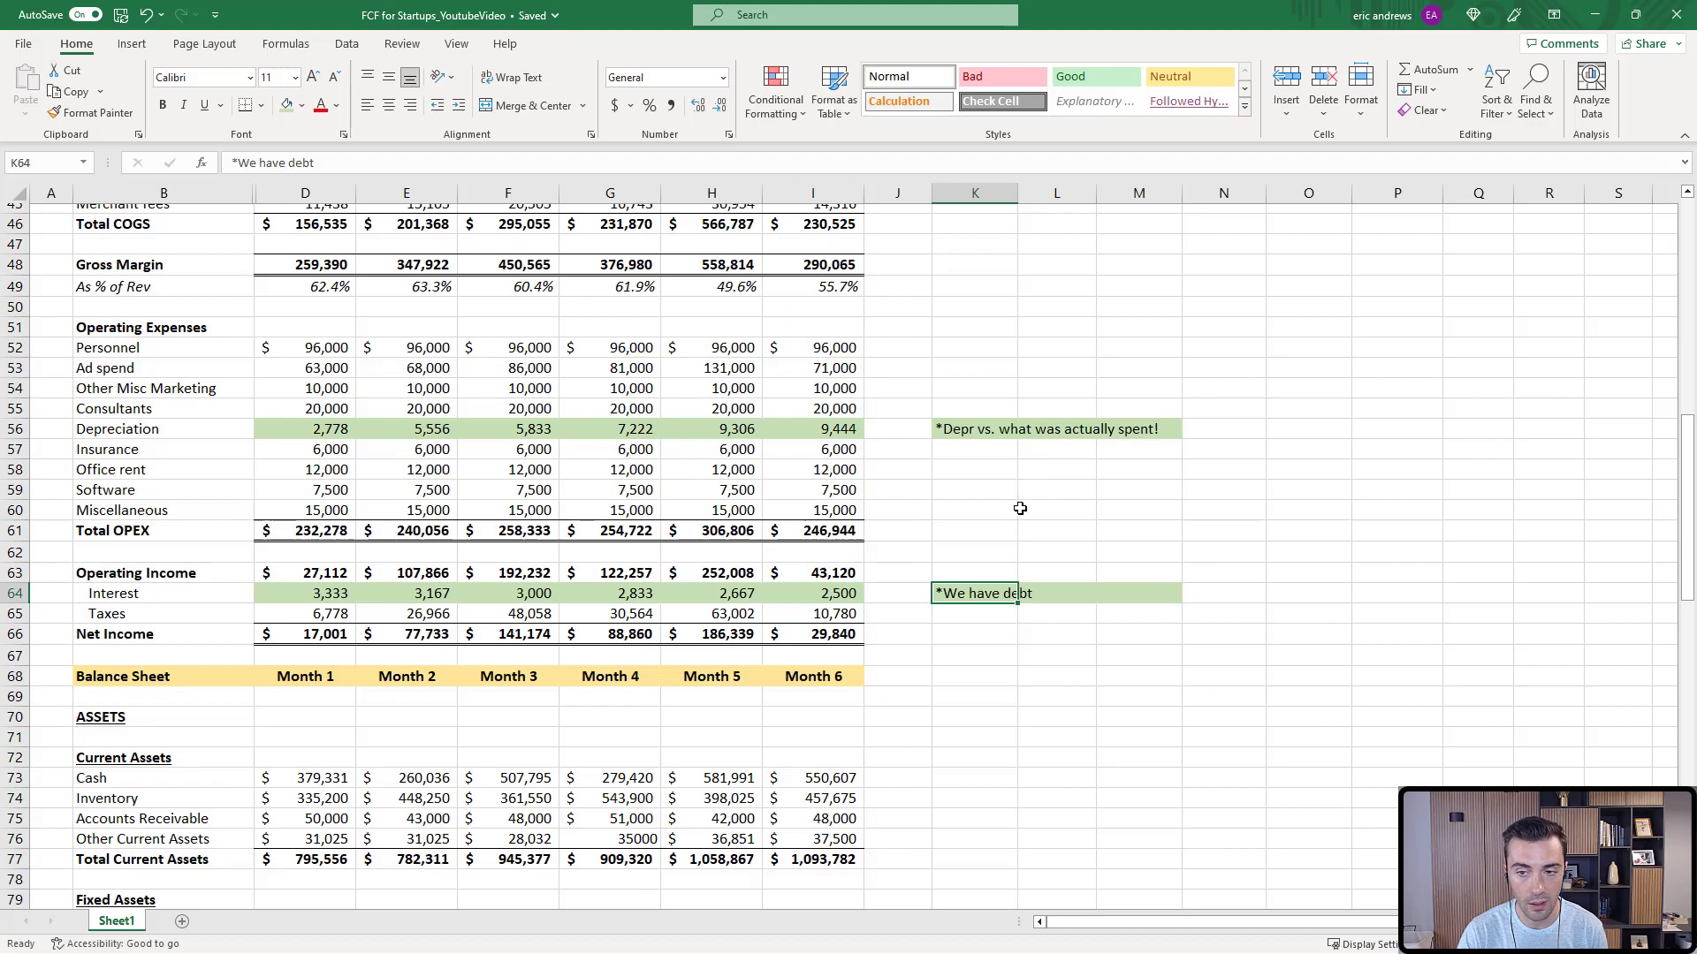
{"action": "scroll", "coordinate": [1024, 474], "scroll_direction": "up", "scroll_amount": 1}
Review the Depreciation monthly values in comparison with the Interest row.
{"action": "left_click", "coordinate": [312, 490]}
{"action": "left_click_drag", "start_coordinate": [312, 489], "coordinate": [835, 489]}
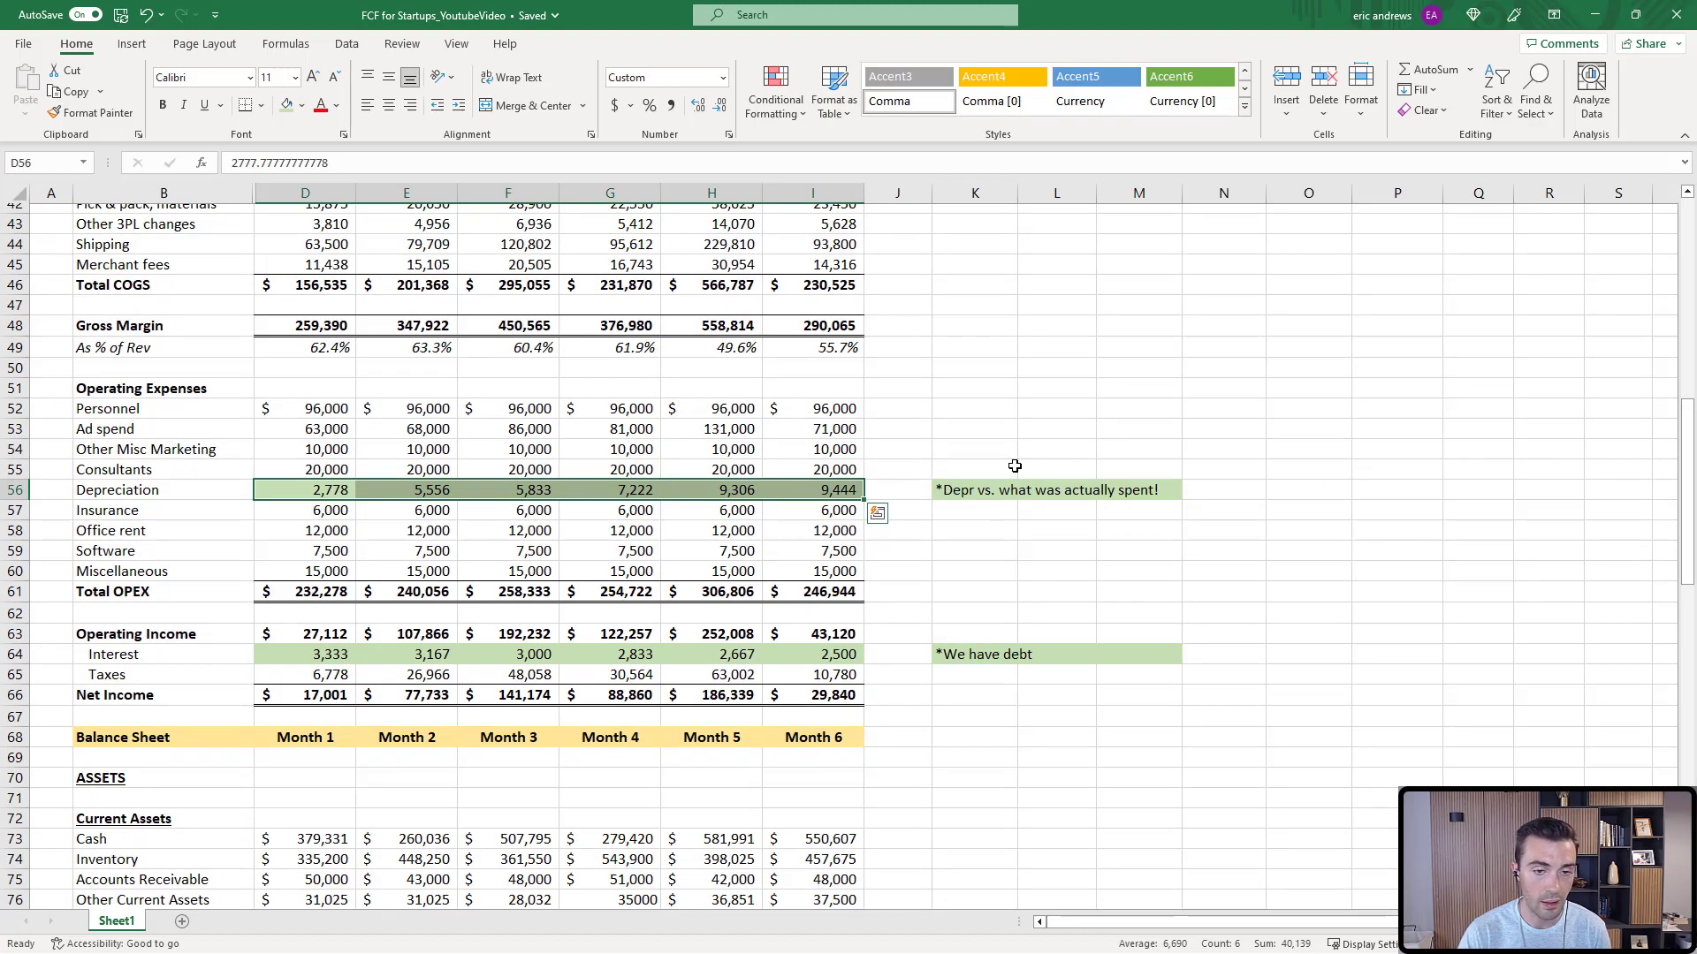
{"action": "left_click", "coordinate": [431, 490]}
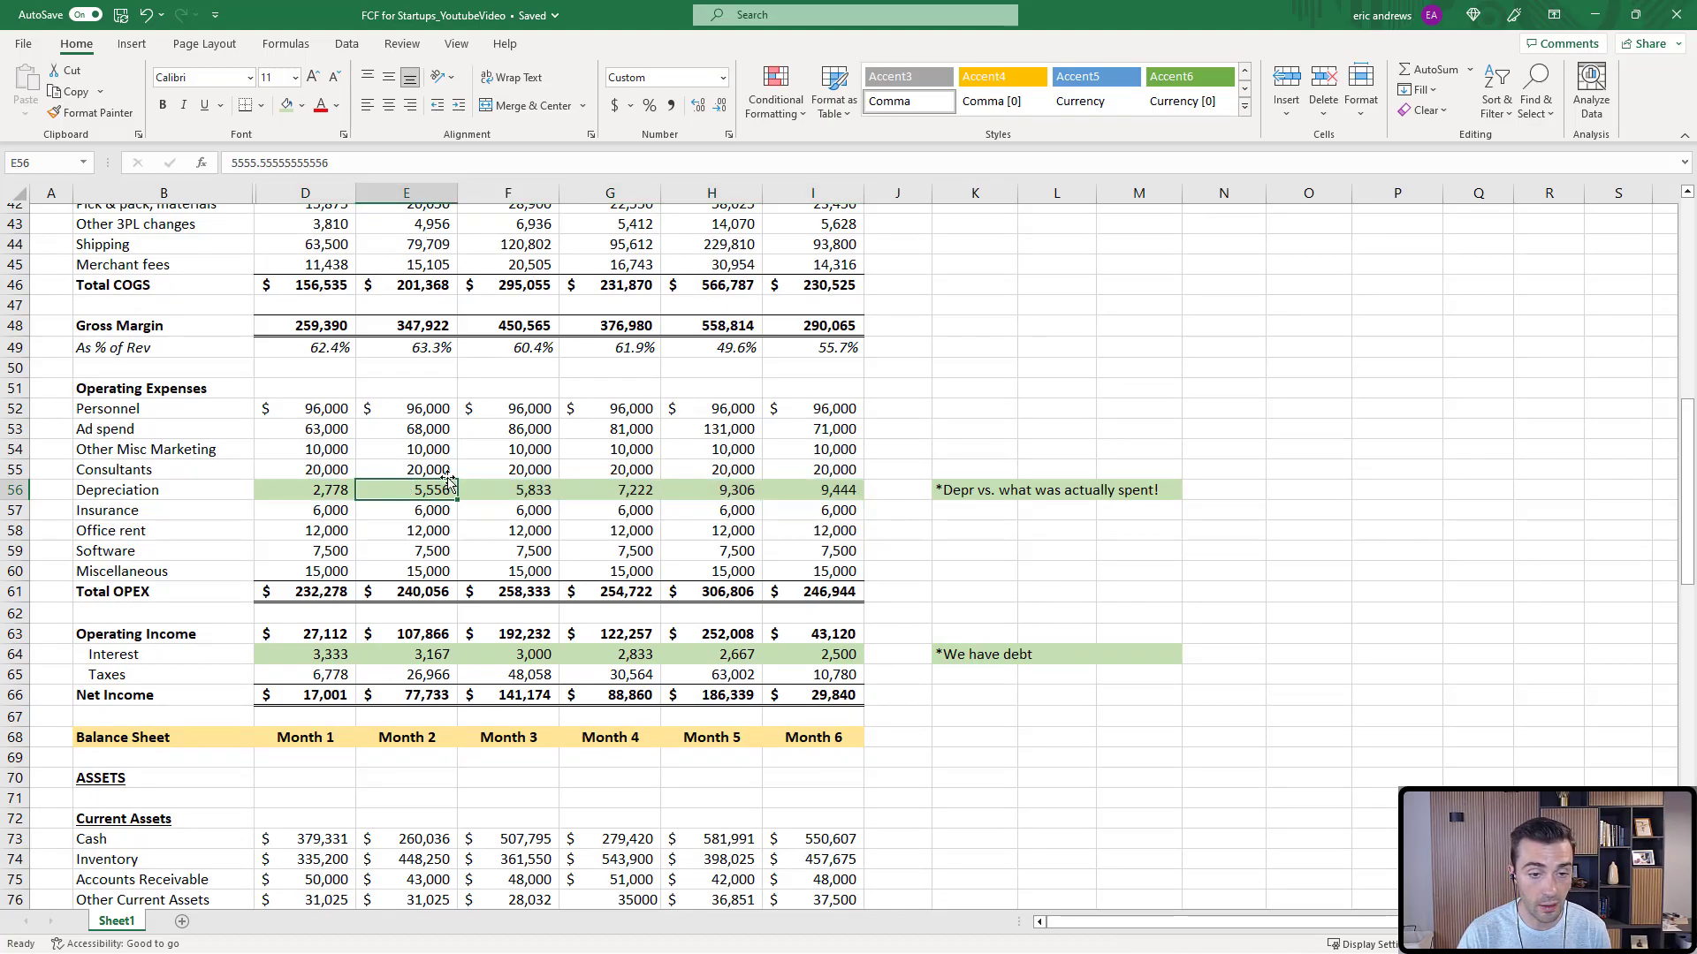
{"action": "left_click", "coordinate": [528, 490]}
{"action": "left_click", "coordinate": [623, 489]}
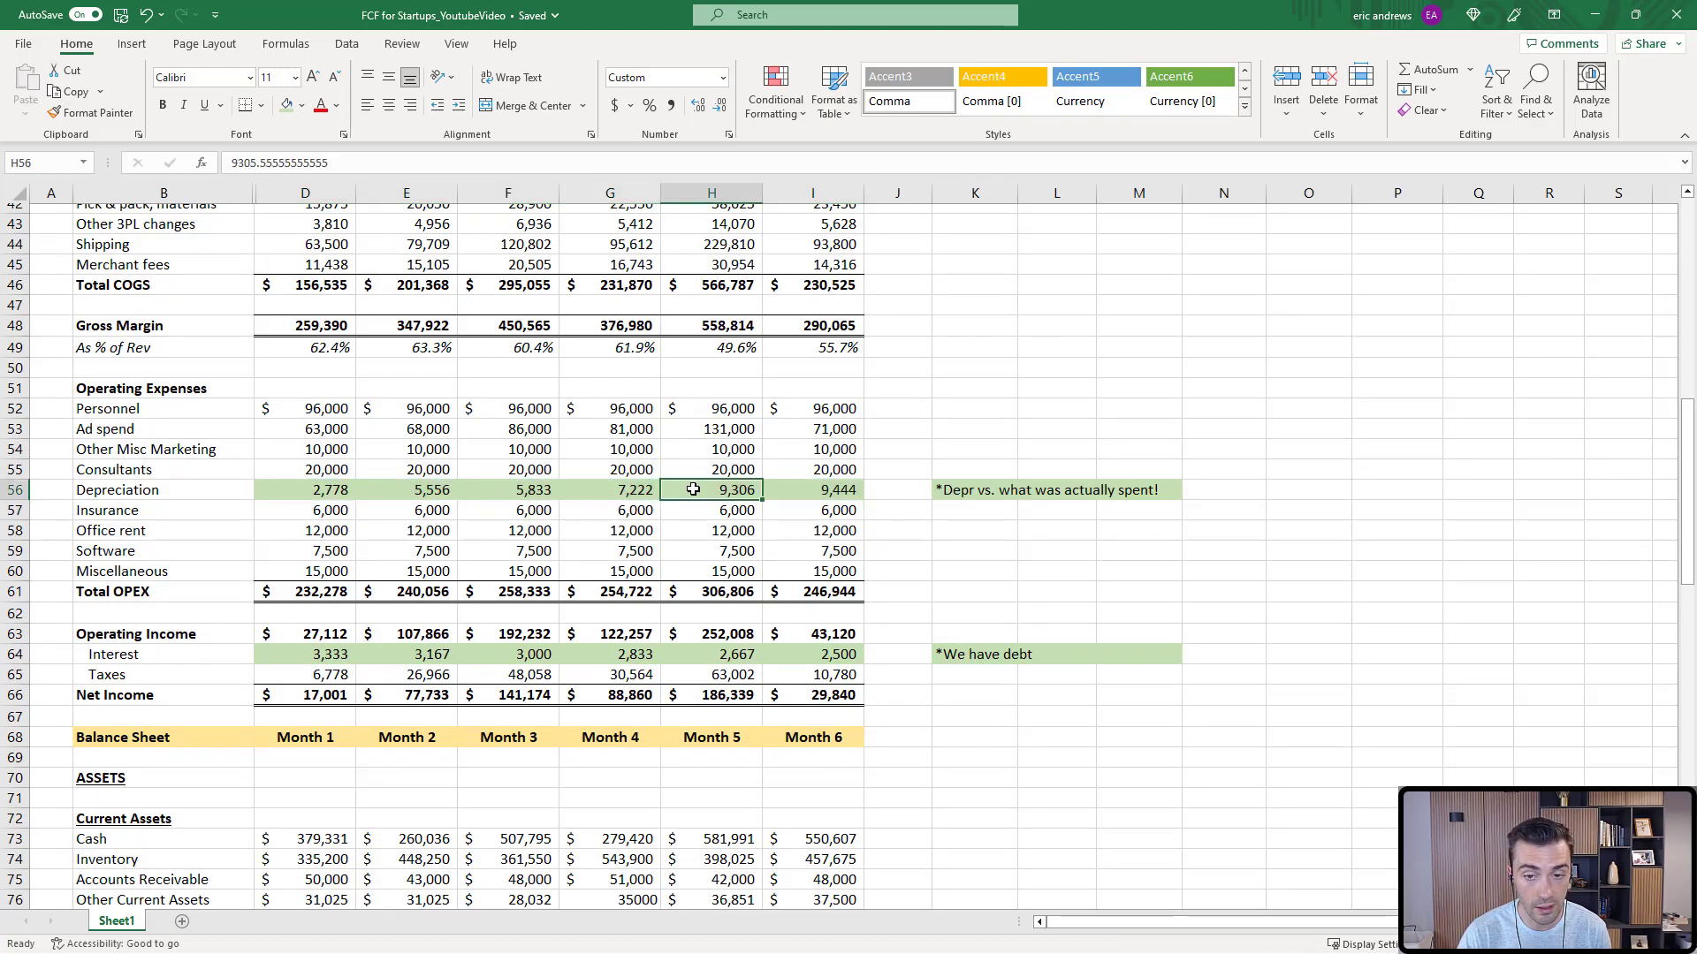
{"action": "left_click", "coordinate": [728, 490]}
{"action": "left_click_drag", "start_coordinate": [305, 490], "coordinate": [823, 489]}
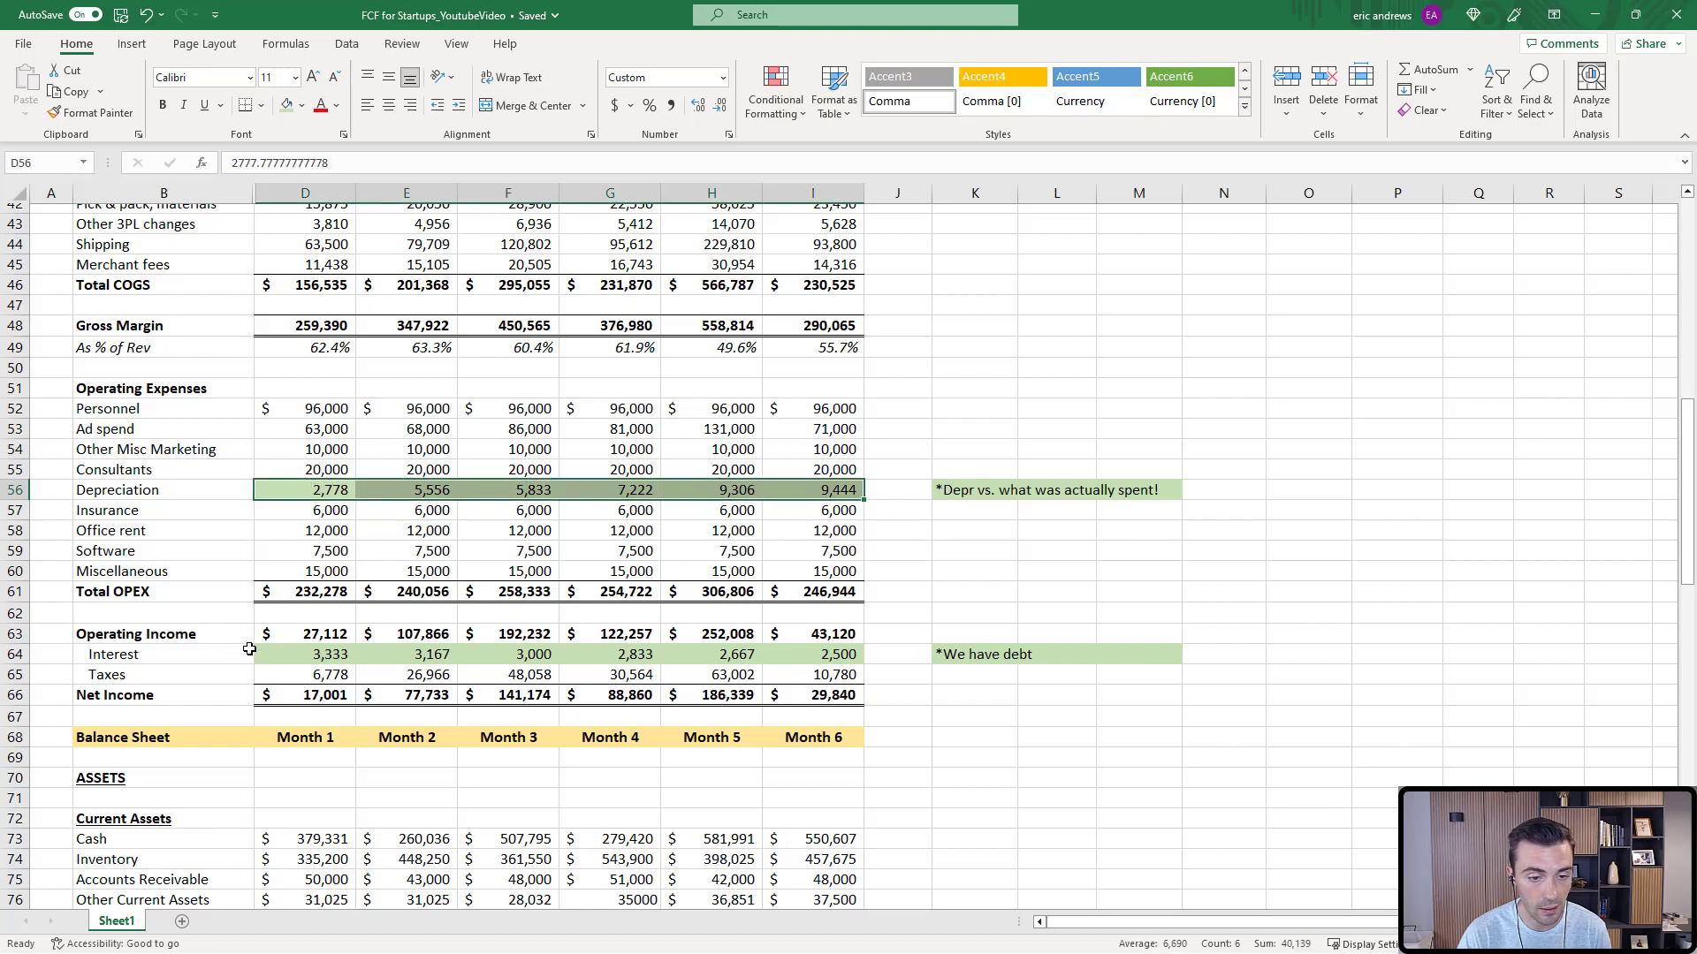
{"action": "left_click", "coordinate": [318, 654]}
{"action": "left_click_drag", "start_coordinate": [319, 653], "coordinate": [822, 653]}
{"action": "scroll", "coordinate": [822, 583], "scroll_direction": "up", "scroll_amount": 3}
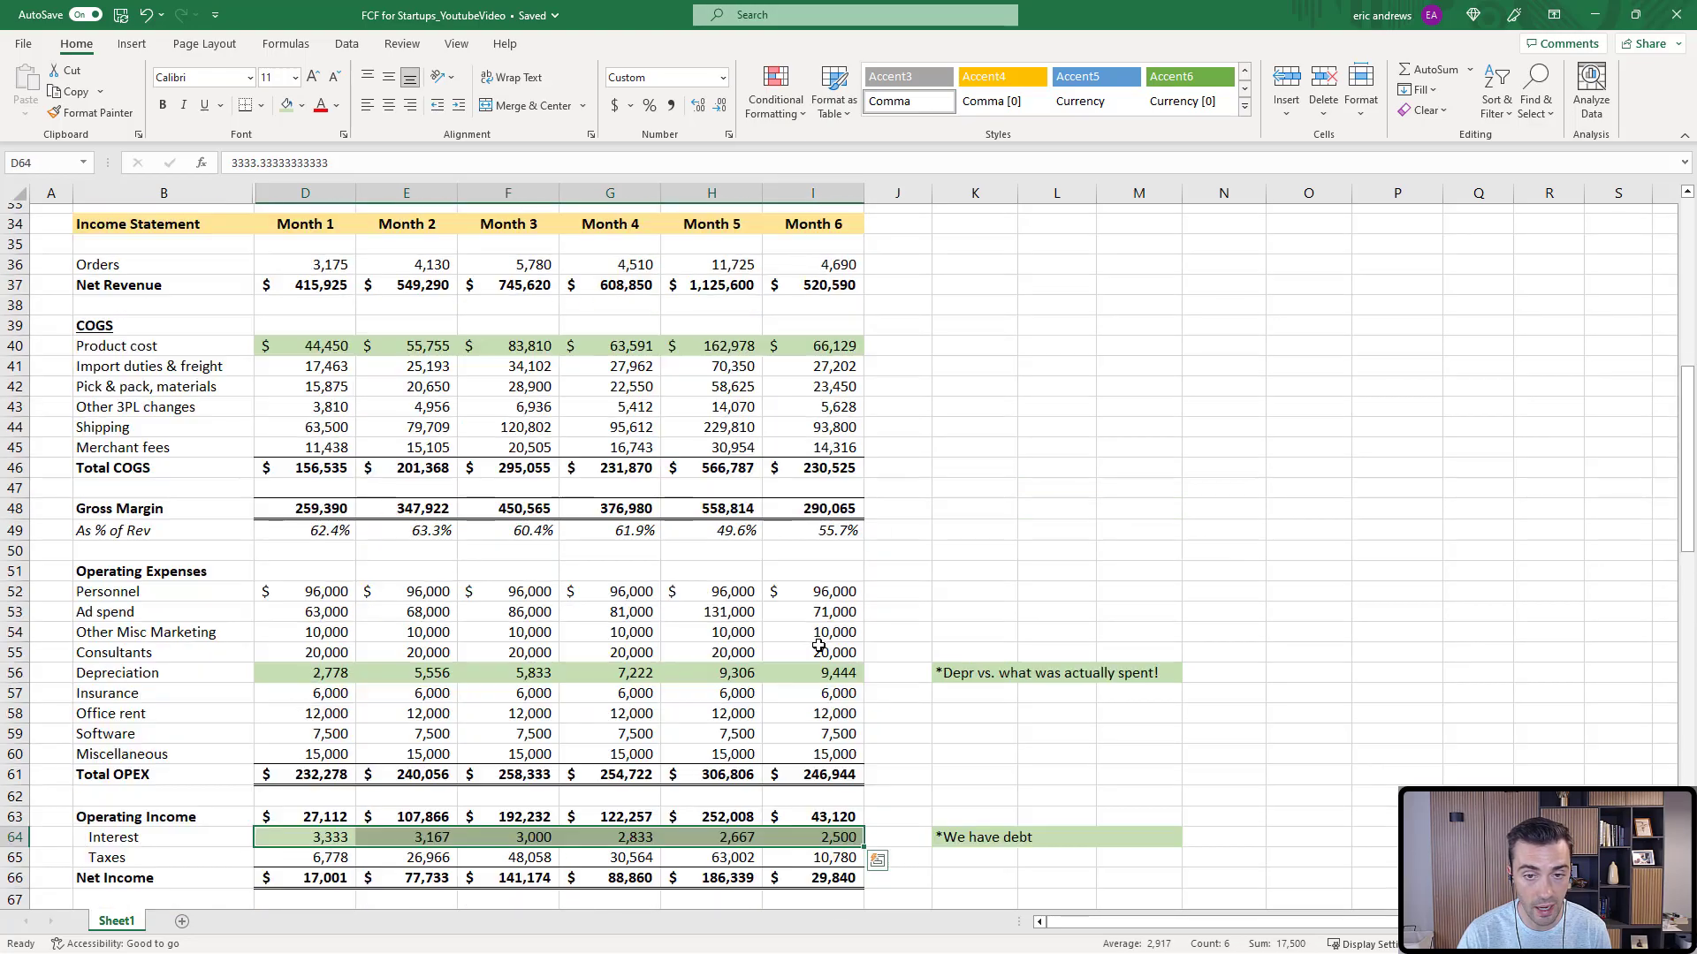
{"action": "left_click_drag", "start_coordinate": [305, 345], "coordinate": [822, 344]}
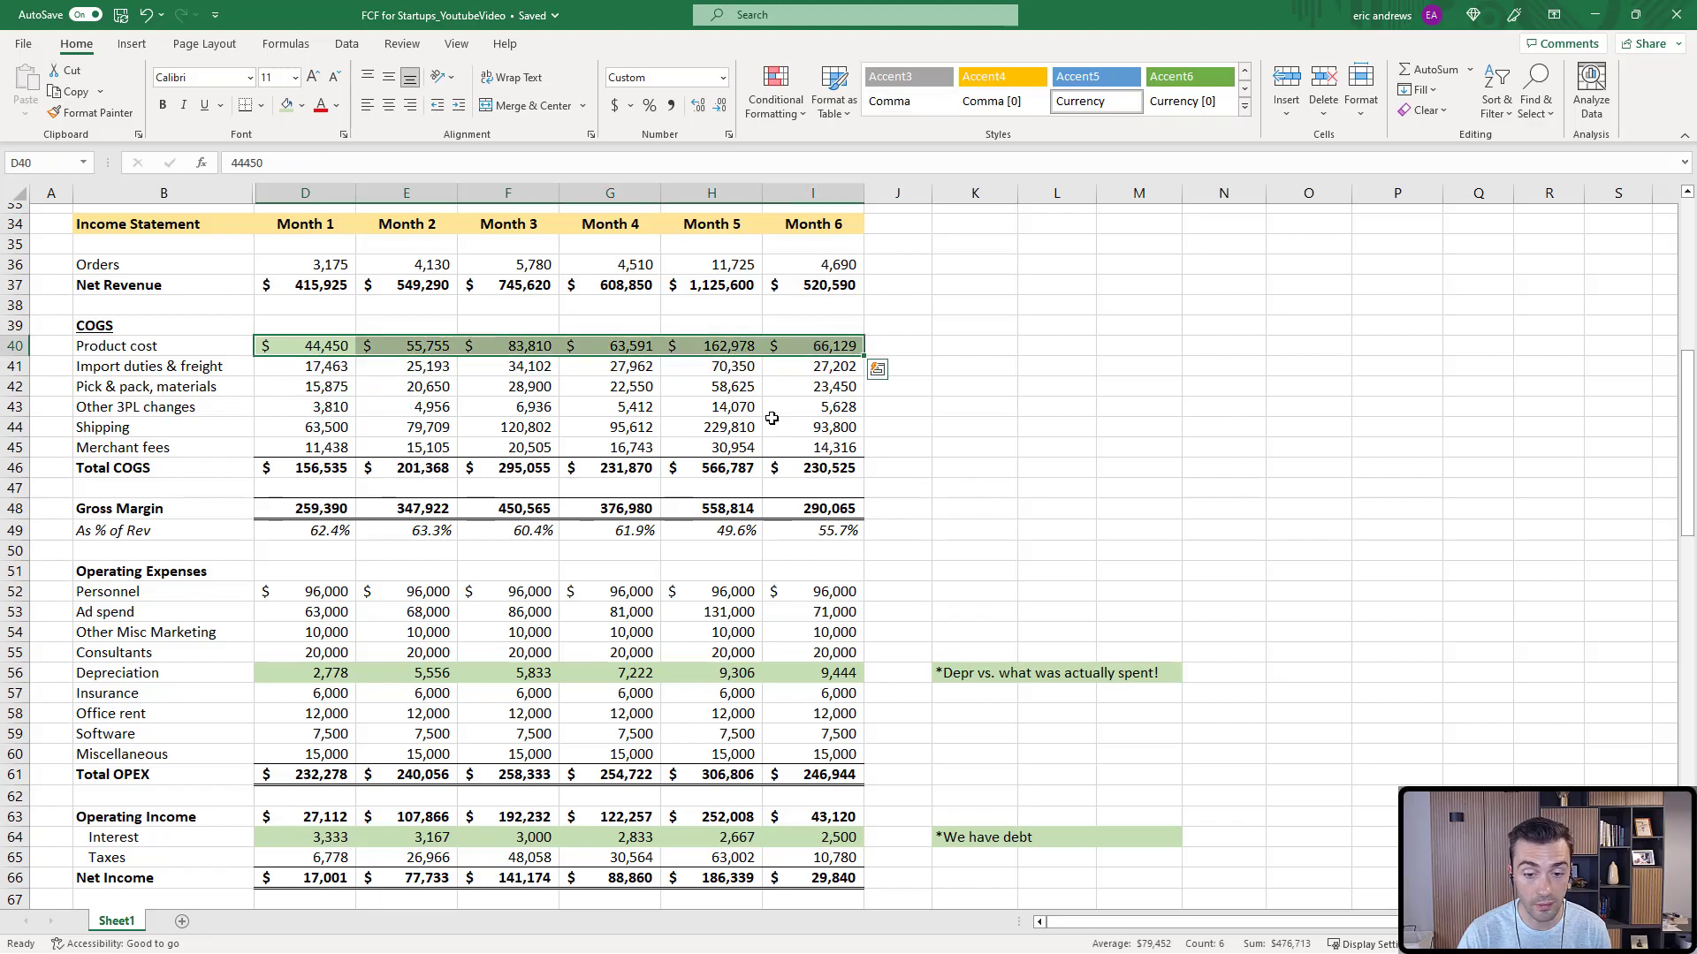
{"action": "scroll", "coordinate": [579, 513], "scroll_direction": "down", "scroll_amount": 3}
{"action": "scroll", "coordinate": [579, 514], "scroll_direction": "down", "scroll_amount": 3}
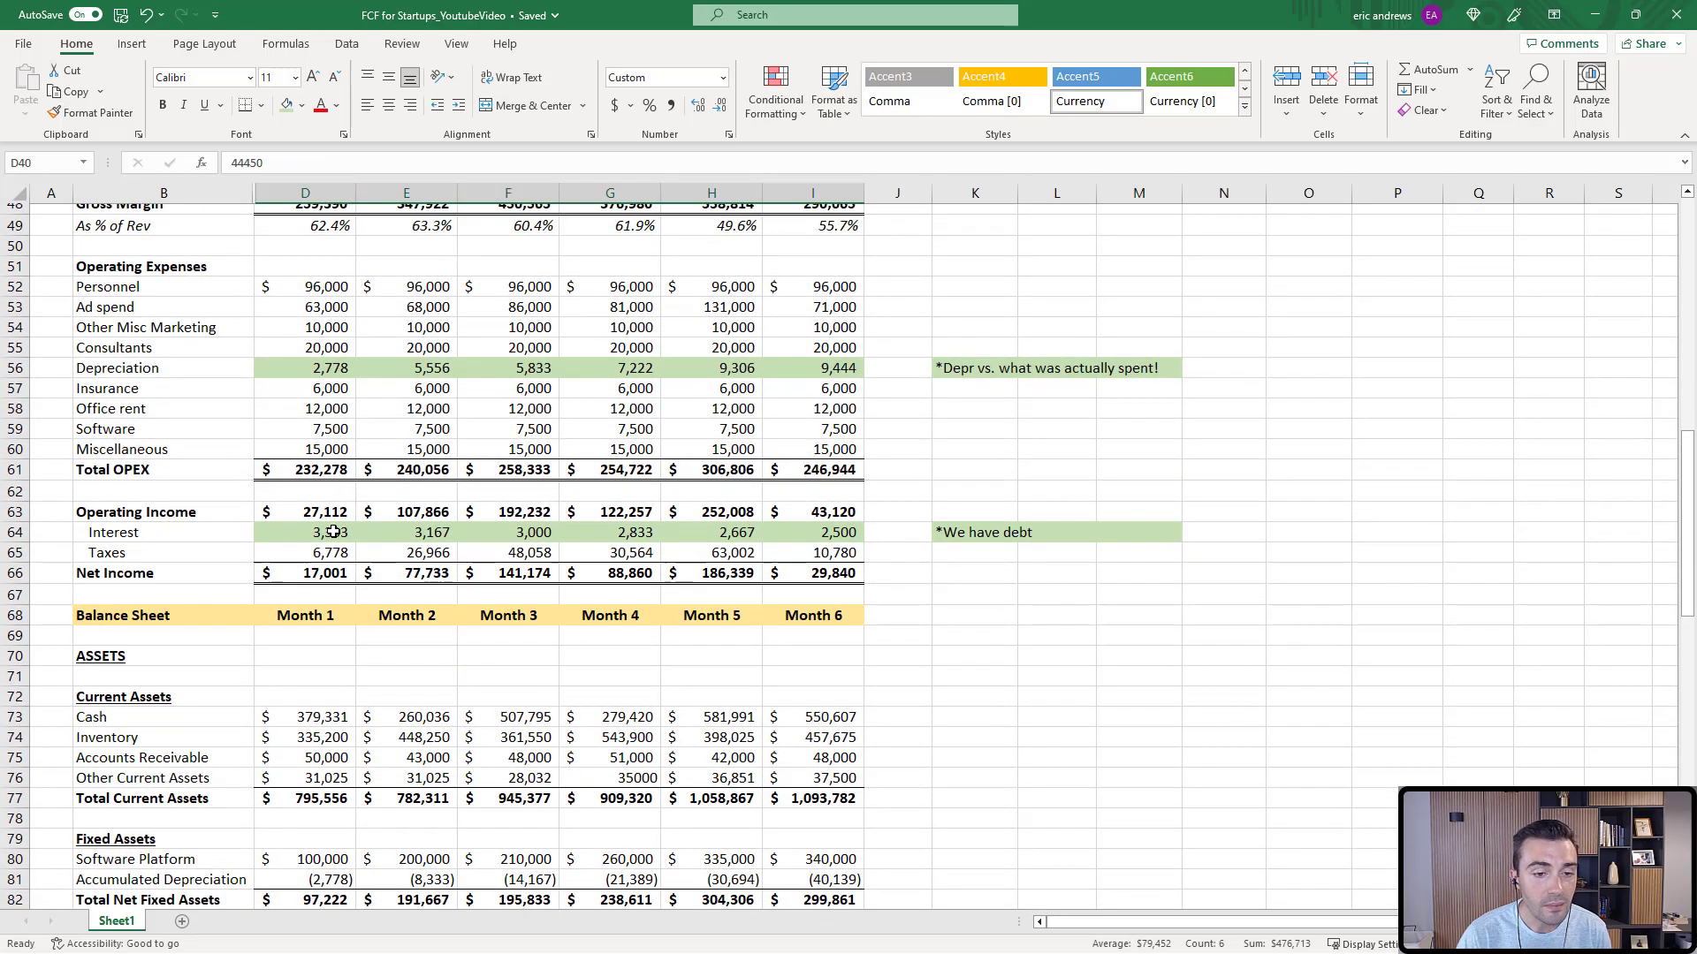
Copy the '*We have debt' note down beside the Taxes row in K65.
{"action": "left_click", "coordinate": [291, 553]}
{"action": "left_click", "coordinate": [975, 532]}
{"action": "key", "text": "ctrl+c"}
{"action": "key", "text": "Down"}
{"action": "key", "text": "ctrl+v"}
{"action": "left_click", "coordinate": [306, 553]}
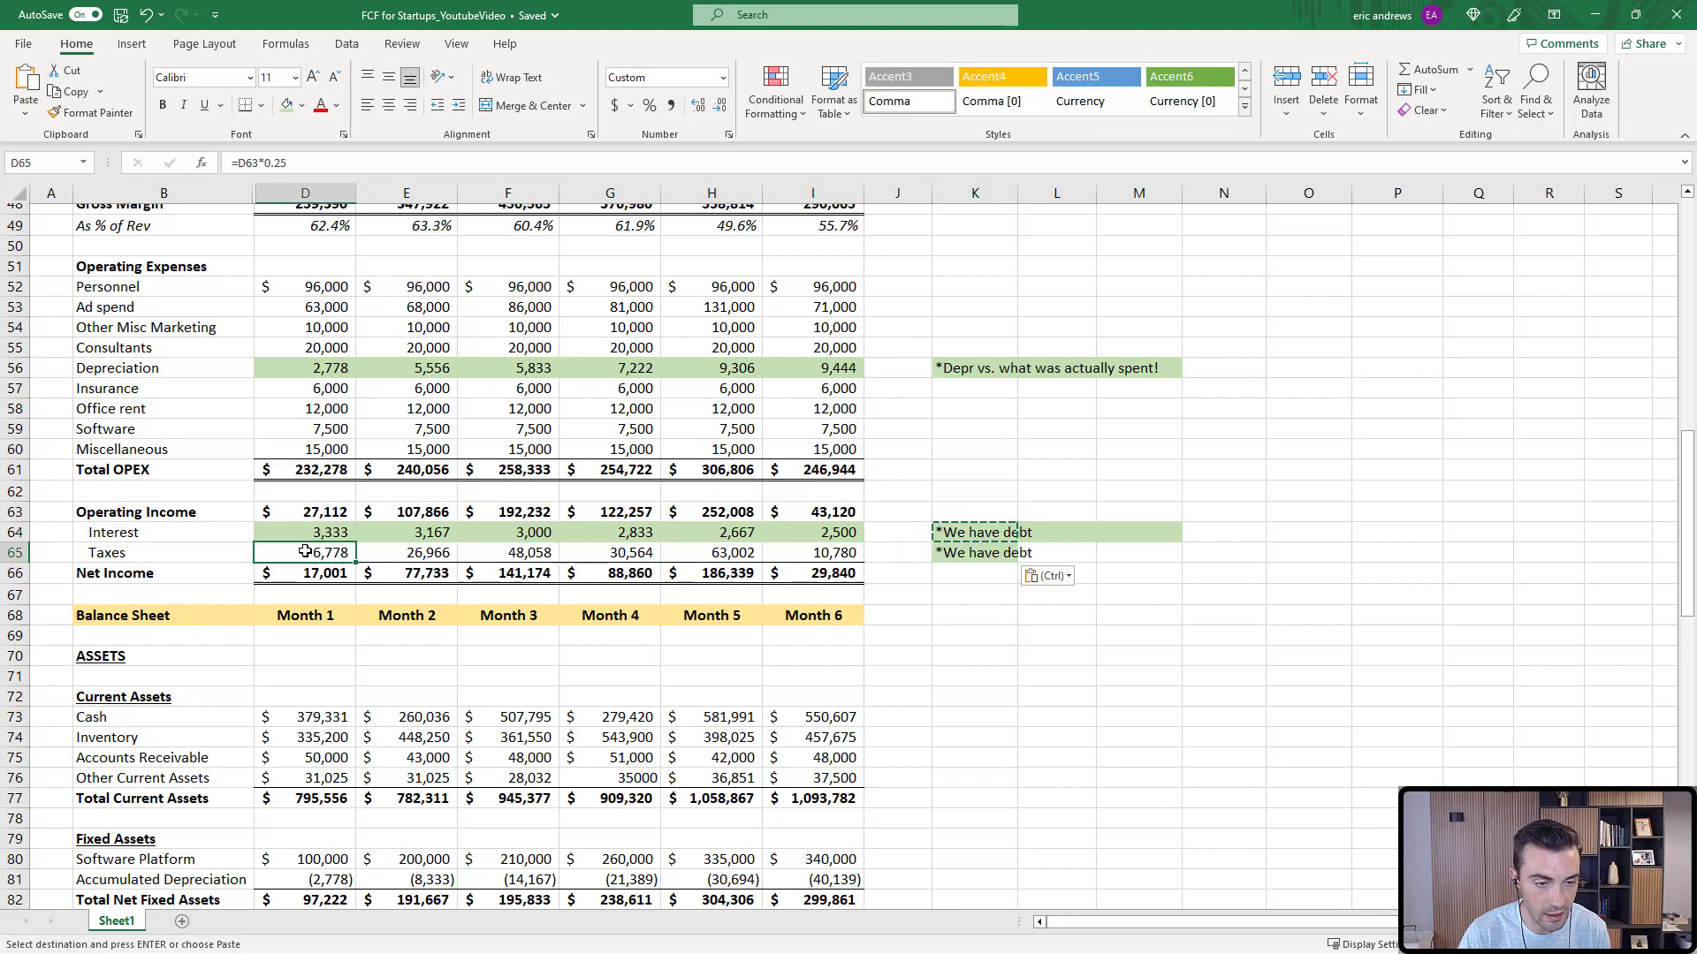
Change the Taxes note to 'We don't pay taxes monthly' and fill K65:M65 green.
{"action": "left_click", "coordinate": [974, 552]}
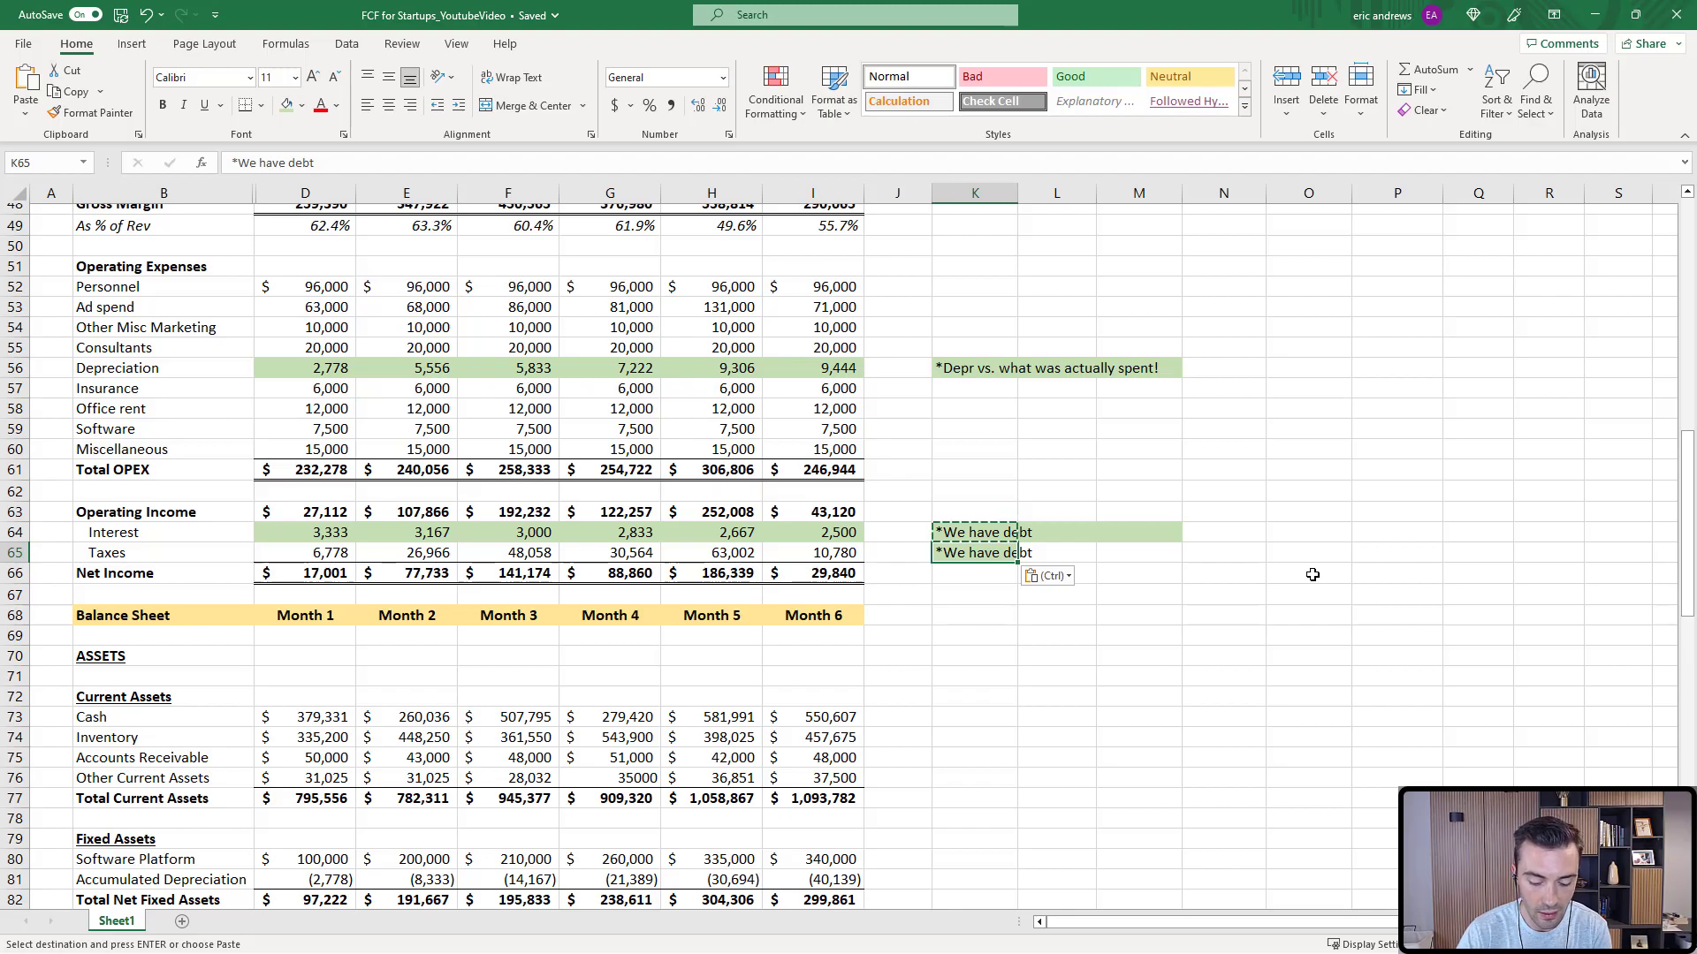
{"action": "type", "text": "We don't pay t"}
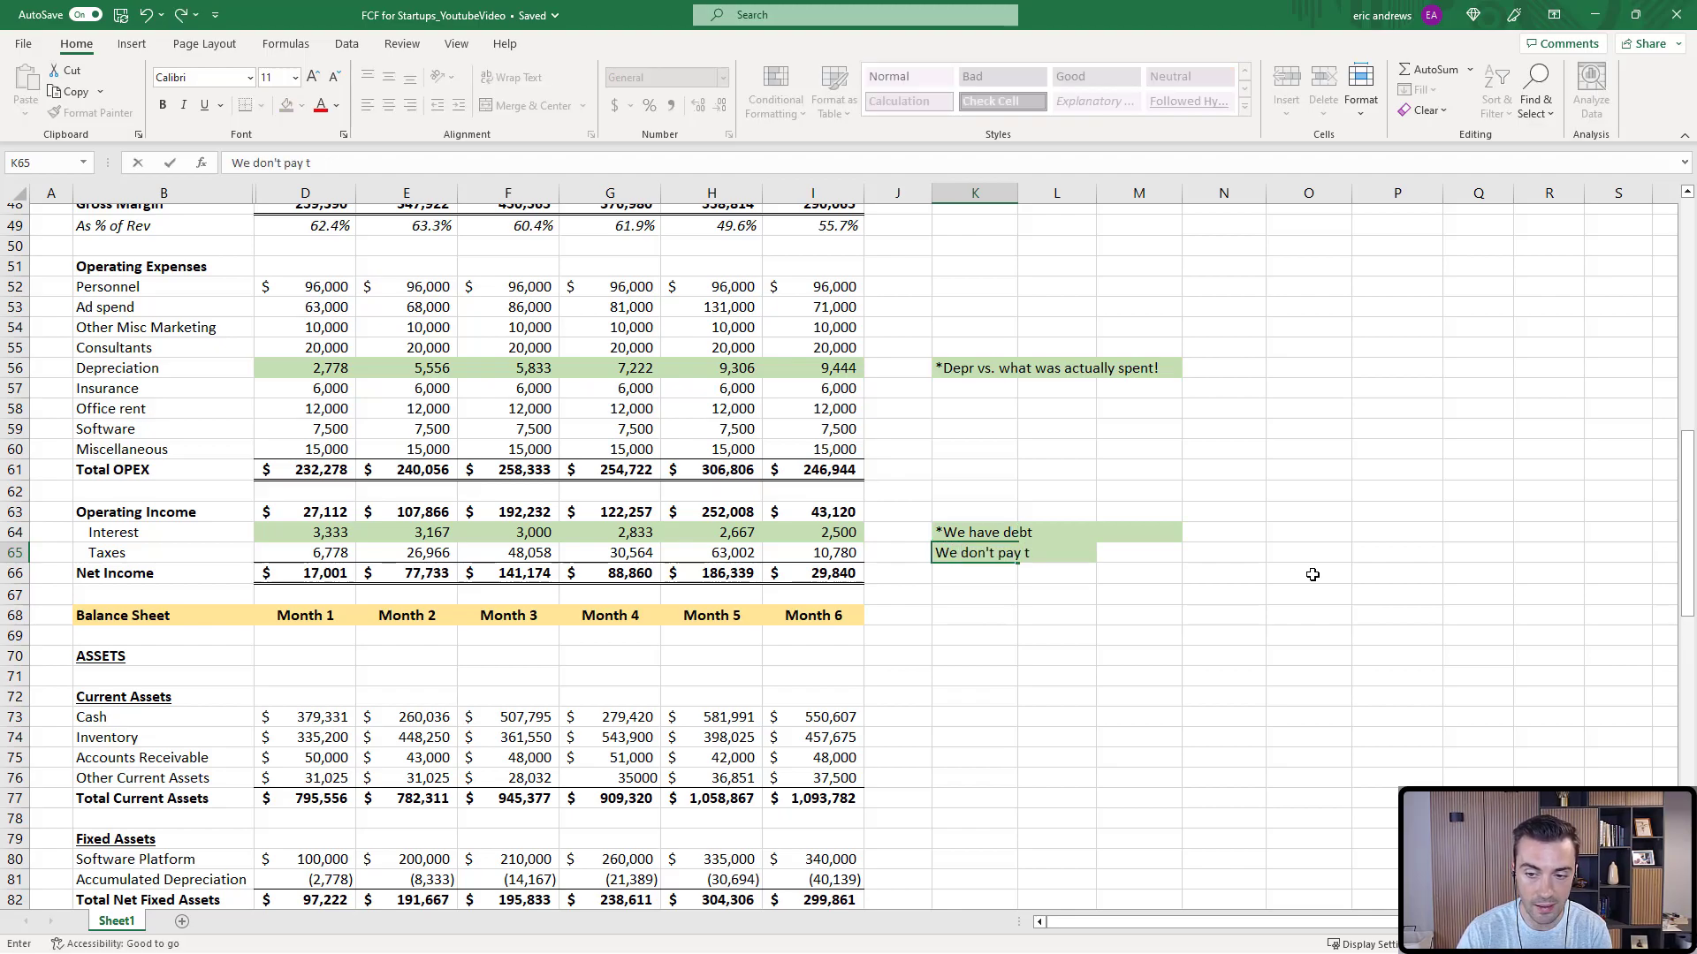
{"action": "type", "text": "axes monthly"}
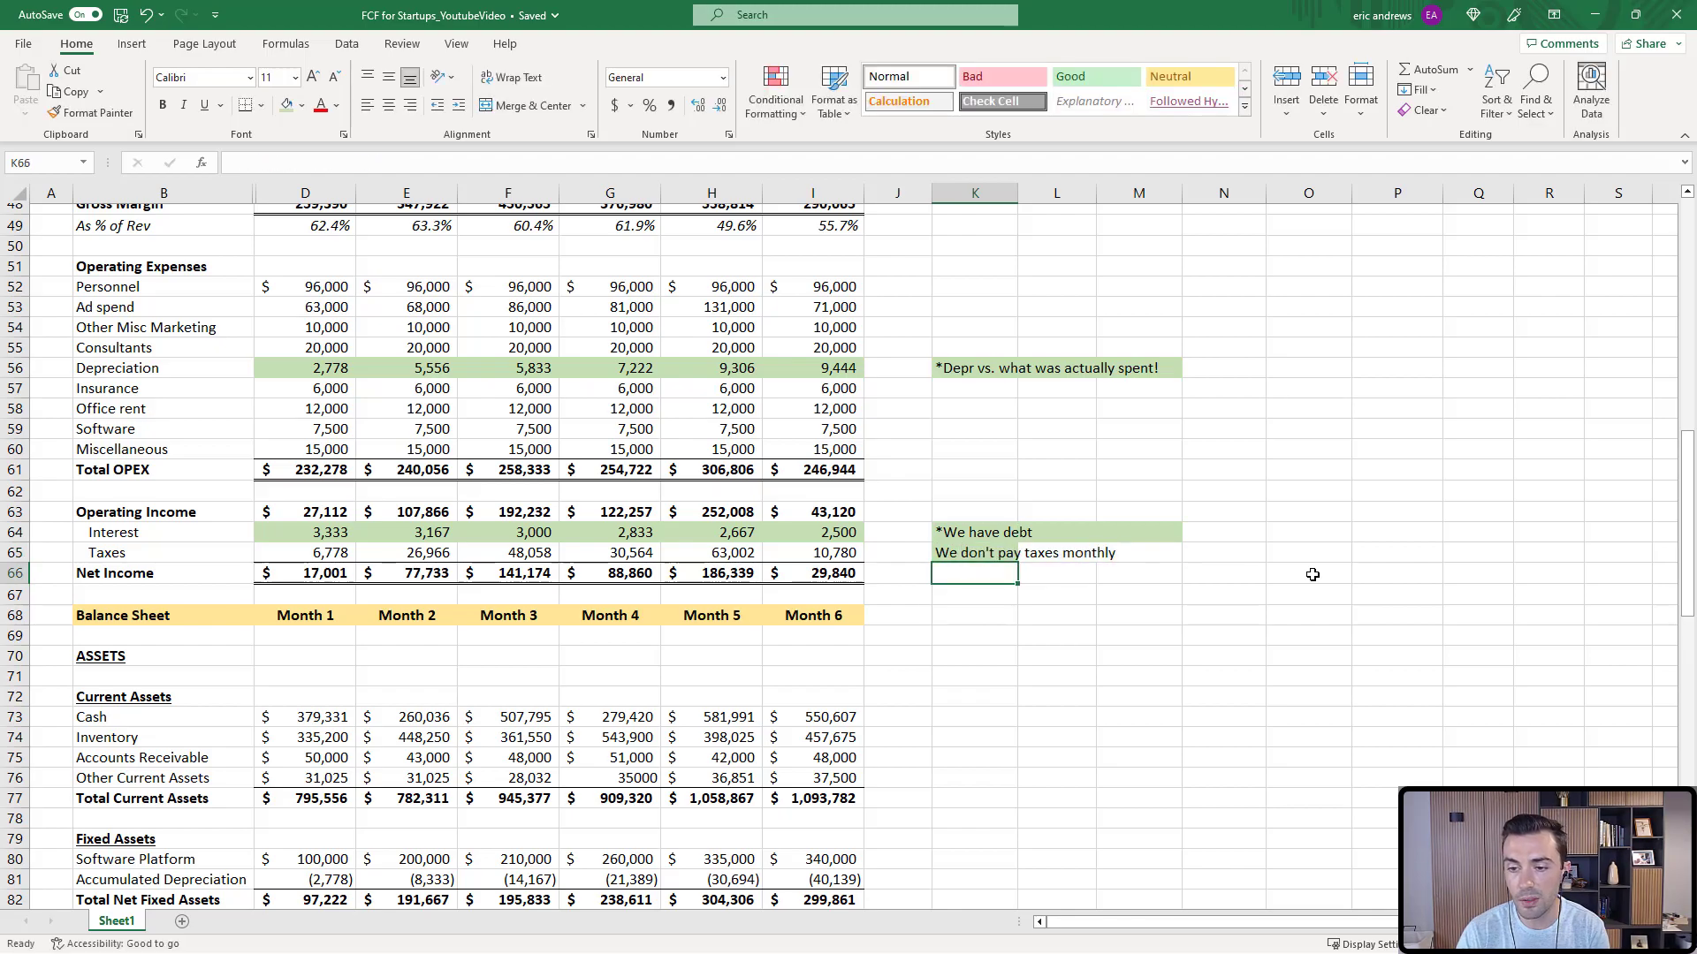
{"action": "key", "text": "Up"}
{"action": "key", "text": "shift+Right"}
{"action": "key", "text": "shift+Right"}
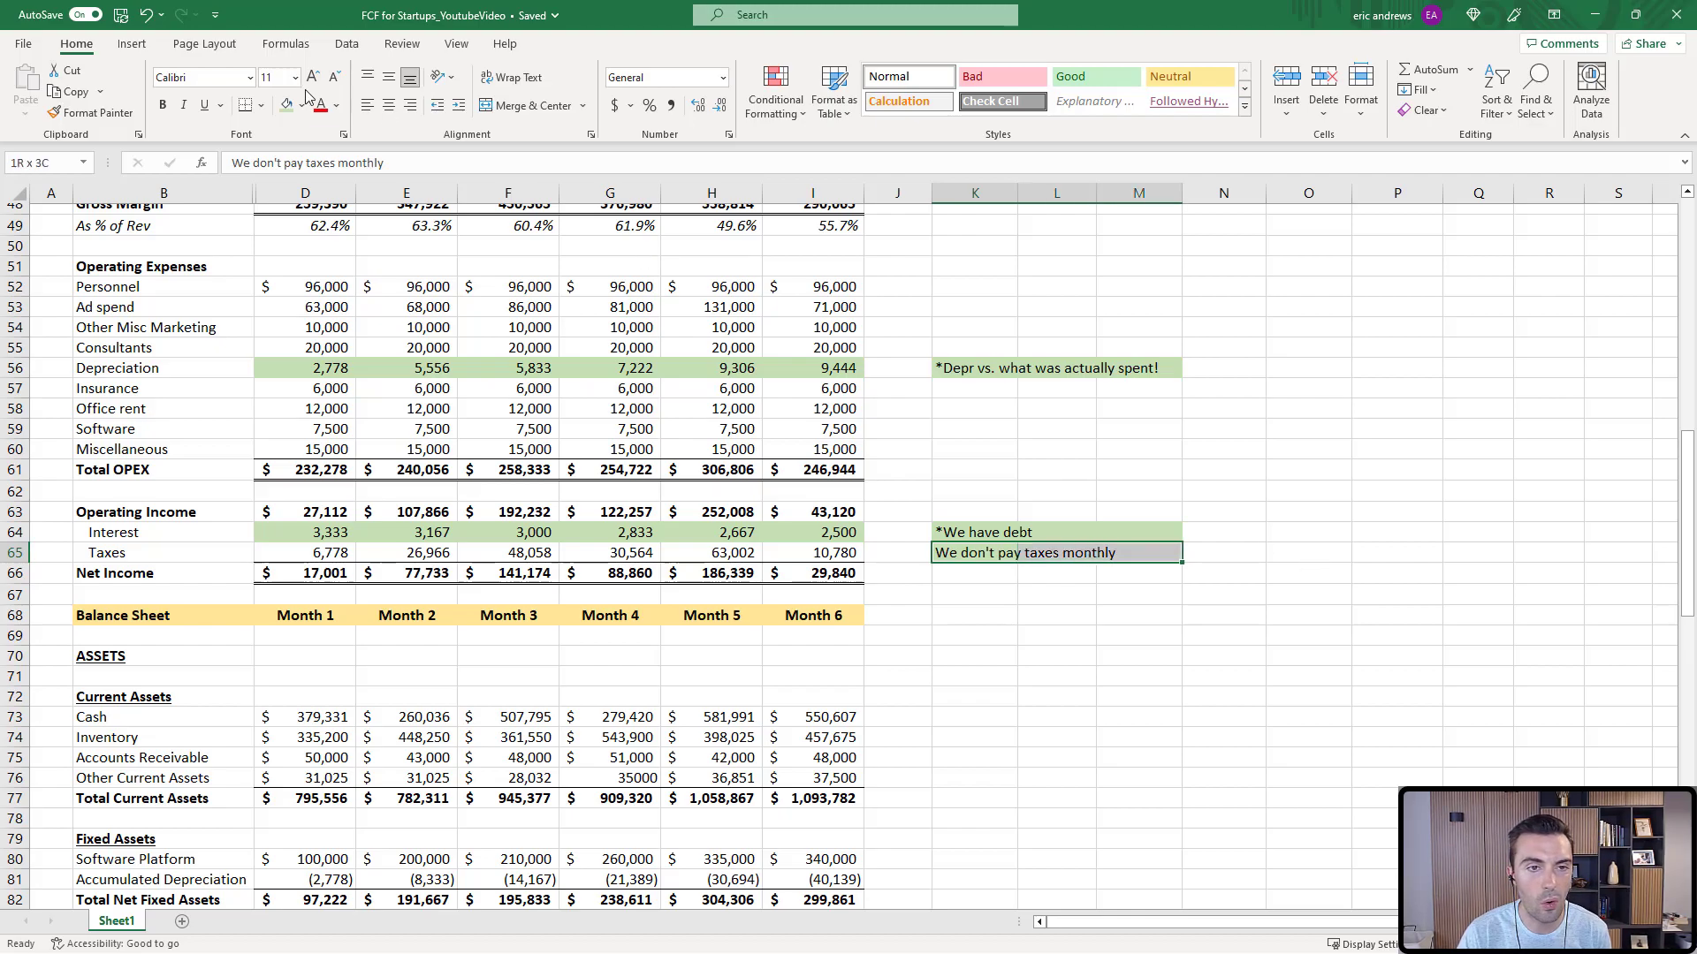
{"action": "left_click", "coordinate": [287, 104]}
{"action": "left_click", "coordinate": [975, 594]}
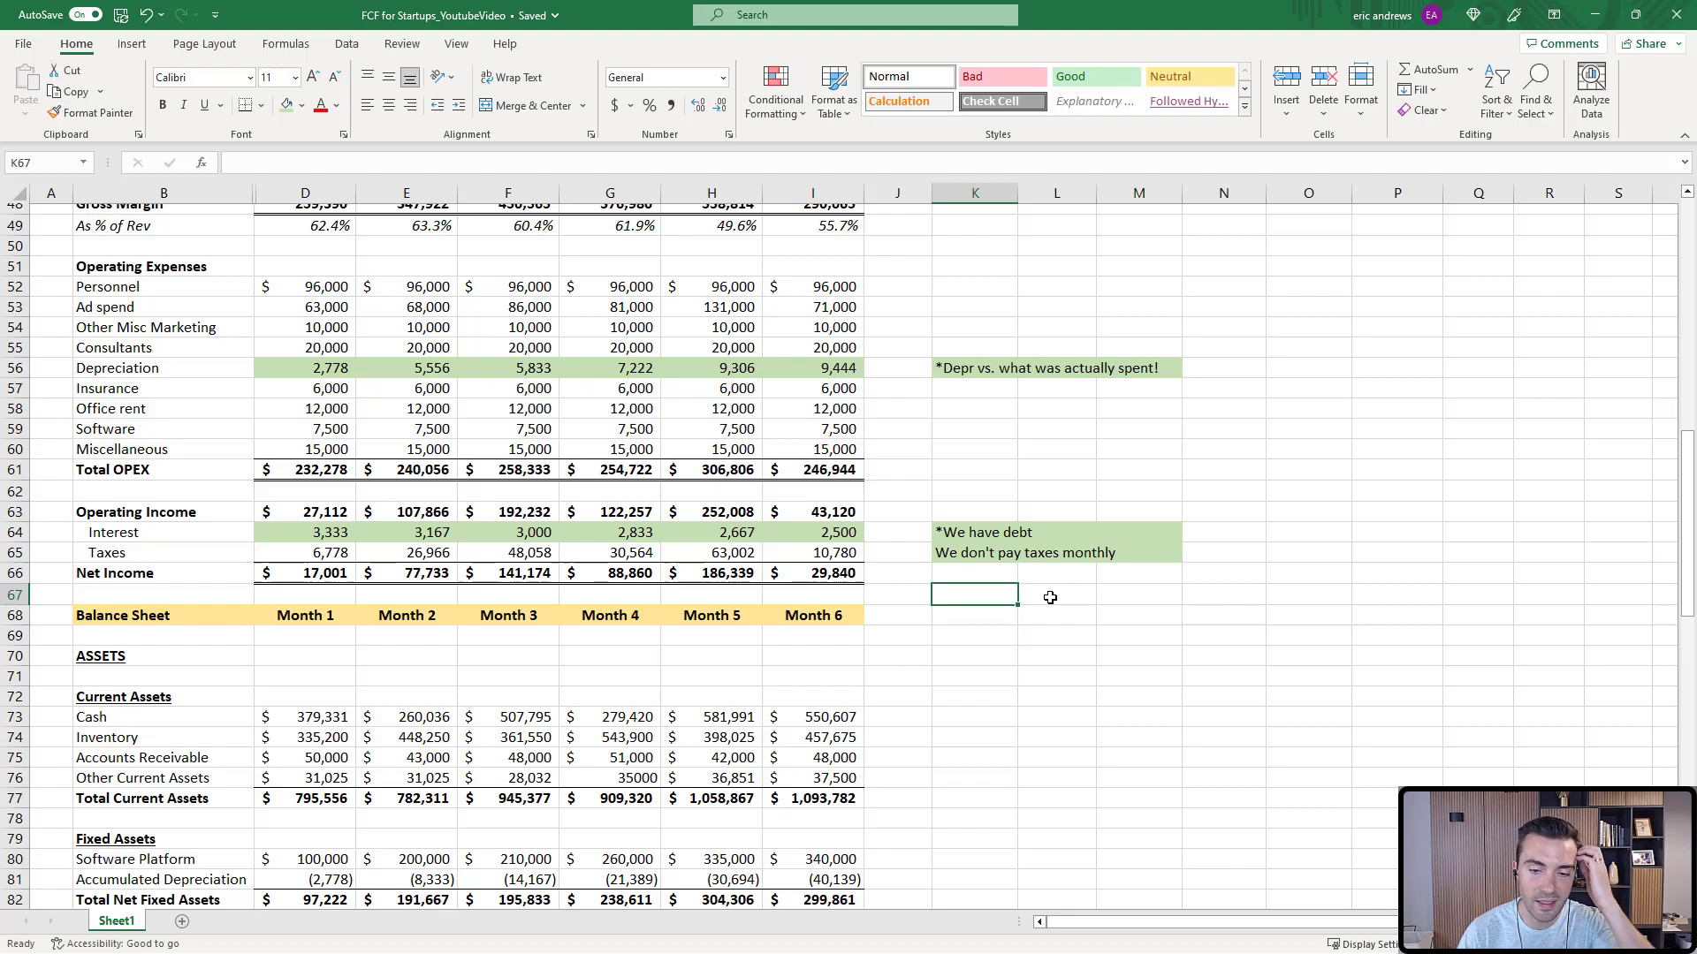
{"action": "key", "text": "Up"}
{"action": "key", "text": "Up"}
{"action": "scroll", "coordinate": [1054, 596], "scroll_direction": "down", "scroll_amount": 3}
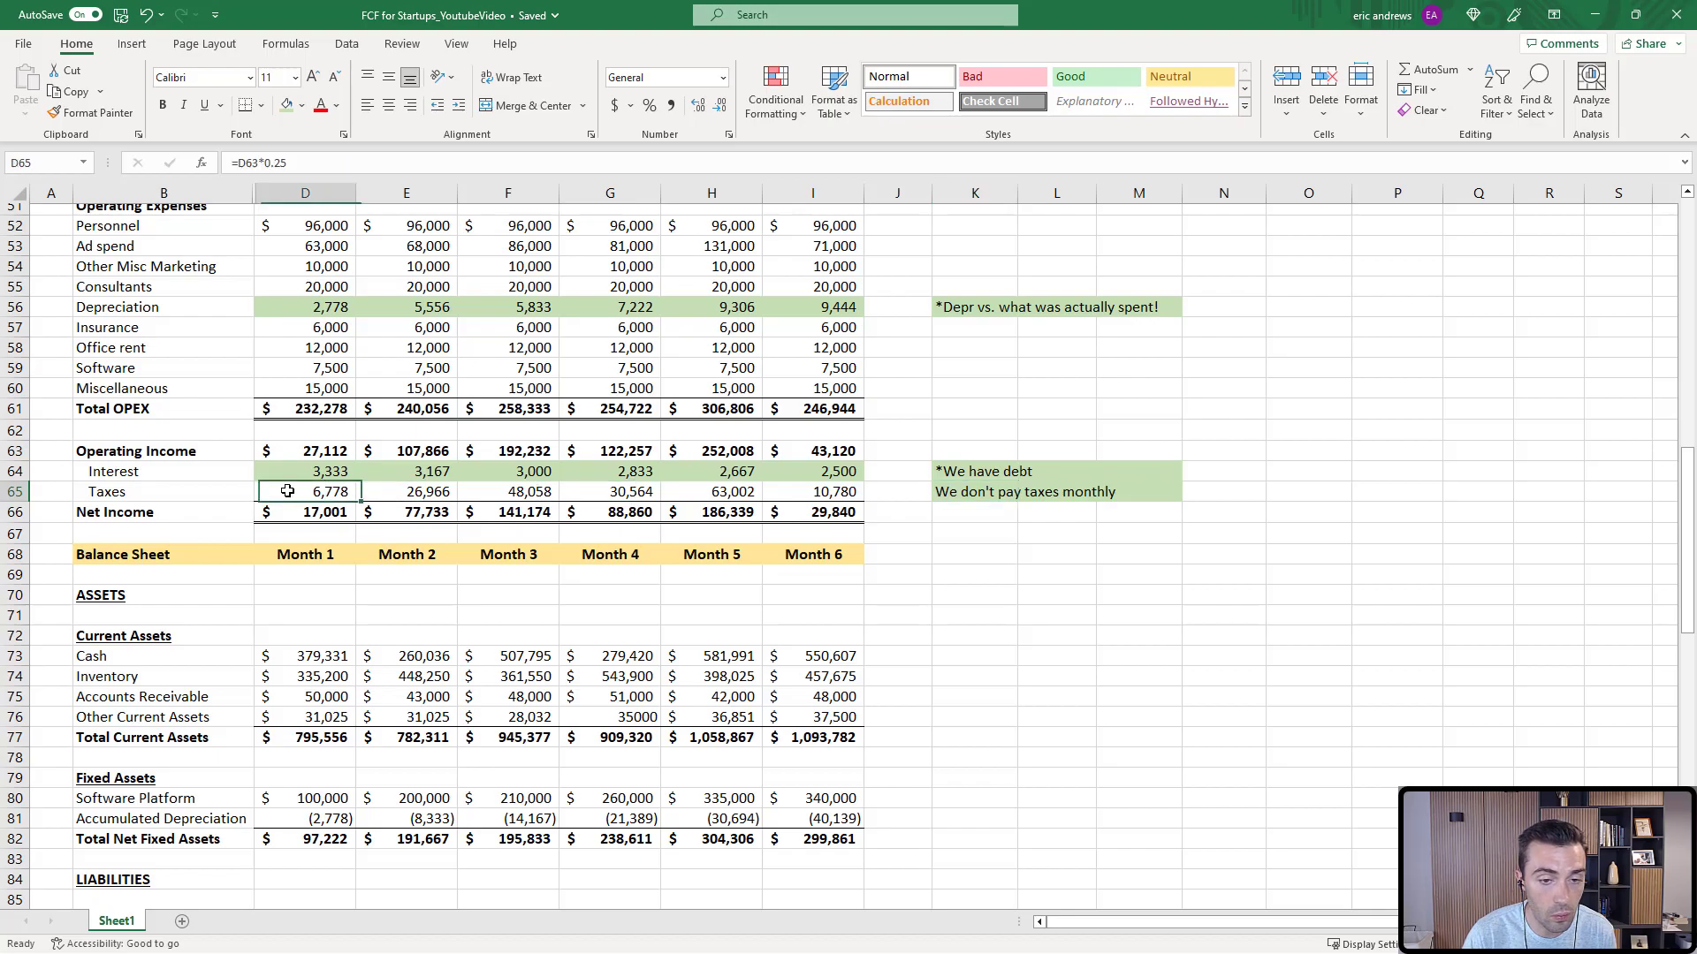
{"action": "left_click_drag", "start_coordinate": [299, 492], "coordinate": [518, 491]}
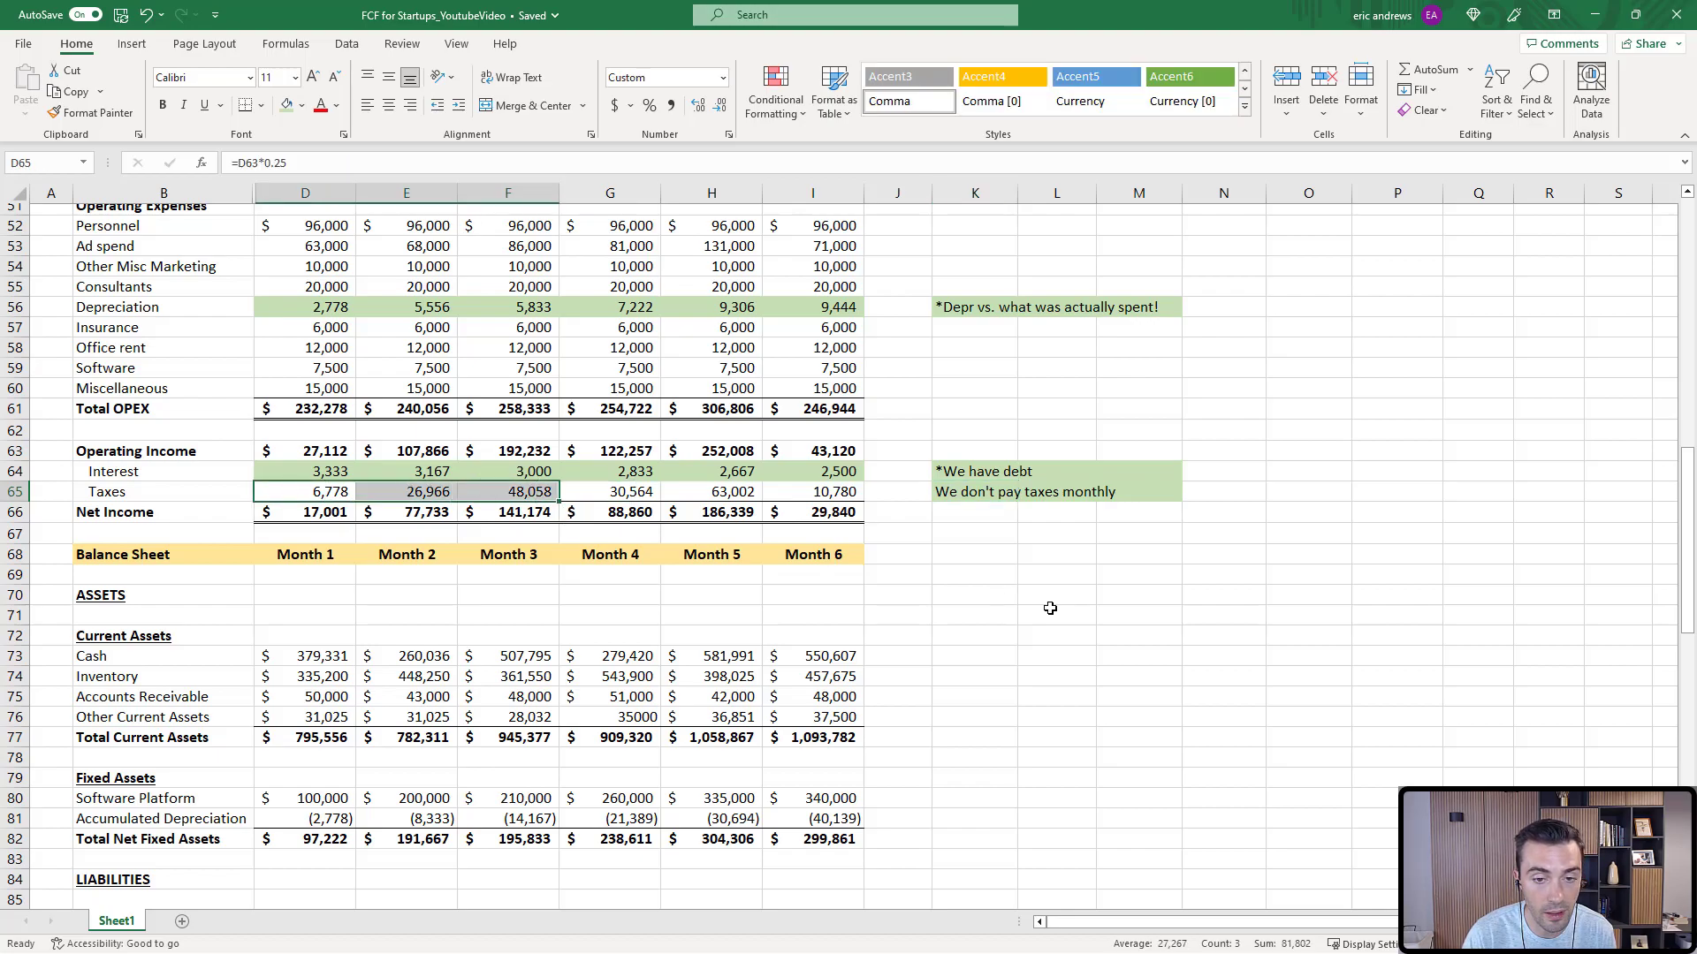
{"action": "scroll", "coordinate": [1113, 638], "scroll_direction": "up", "scroll_amount": 1}
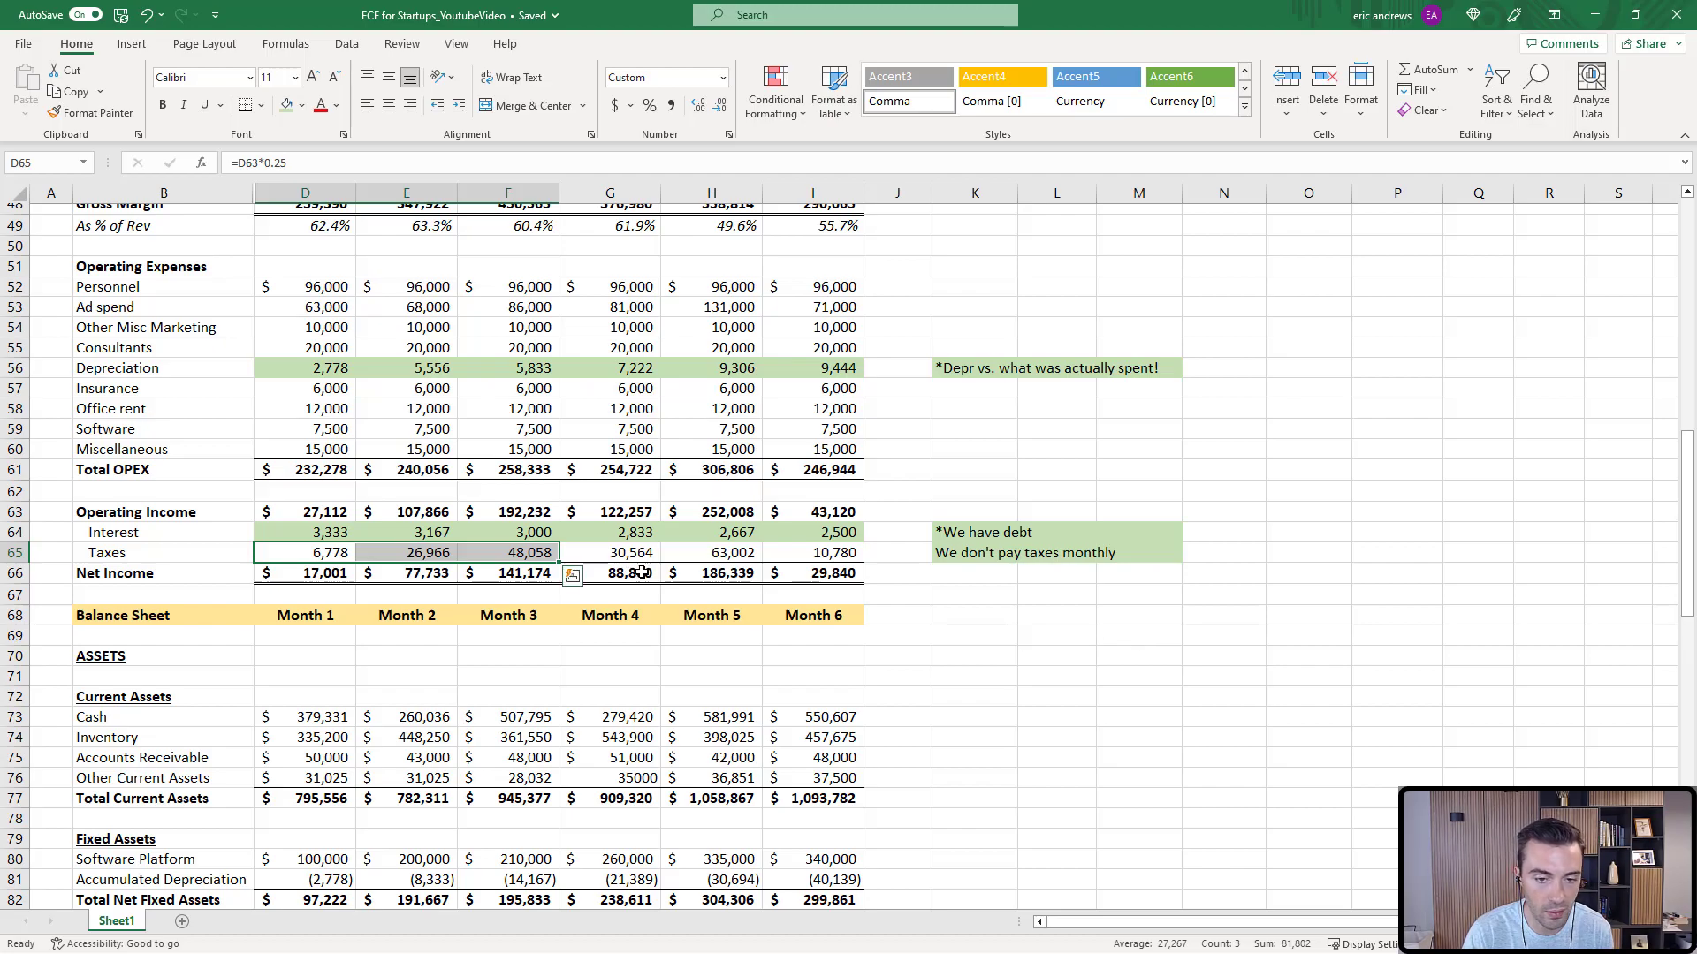
{"action": "left_click", "coordinate": [407, 552]}
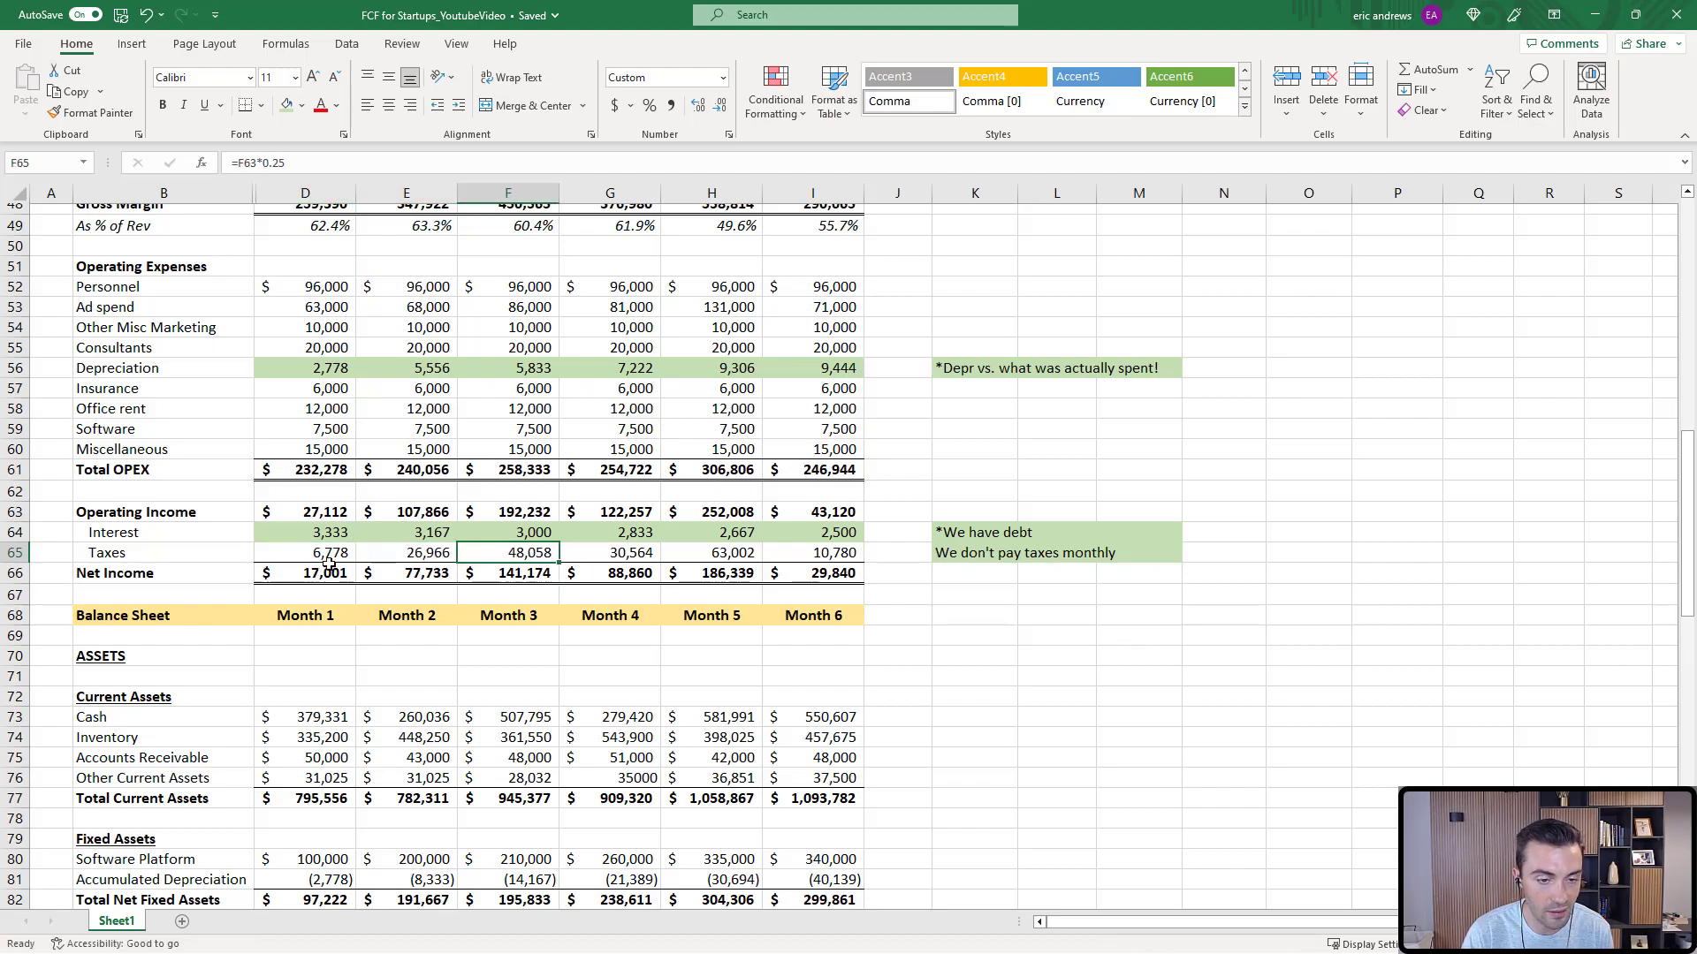
{"action": "left_click_drag", "start_coordinate": [305, 573], "coordinate": [822, 572]}
{"action": "scroll", "coordinate": [982, 366], "scroll_direction": "up", "scroll_amount": 5}
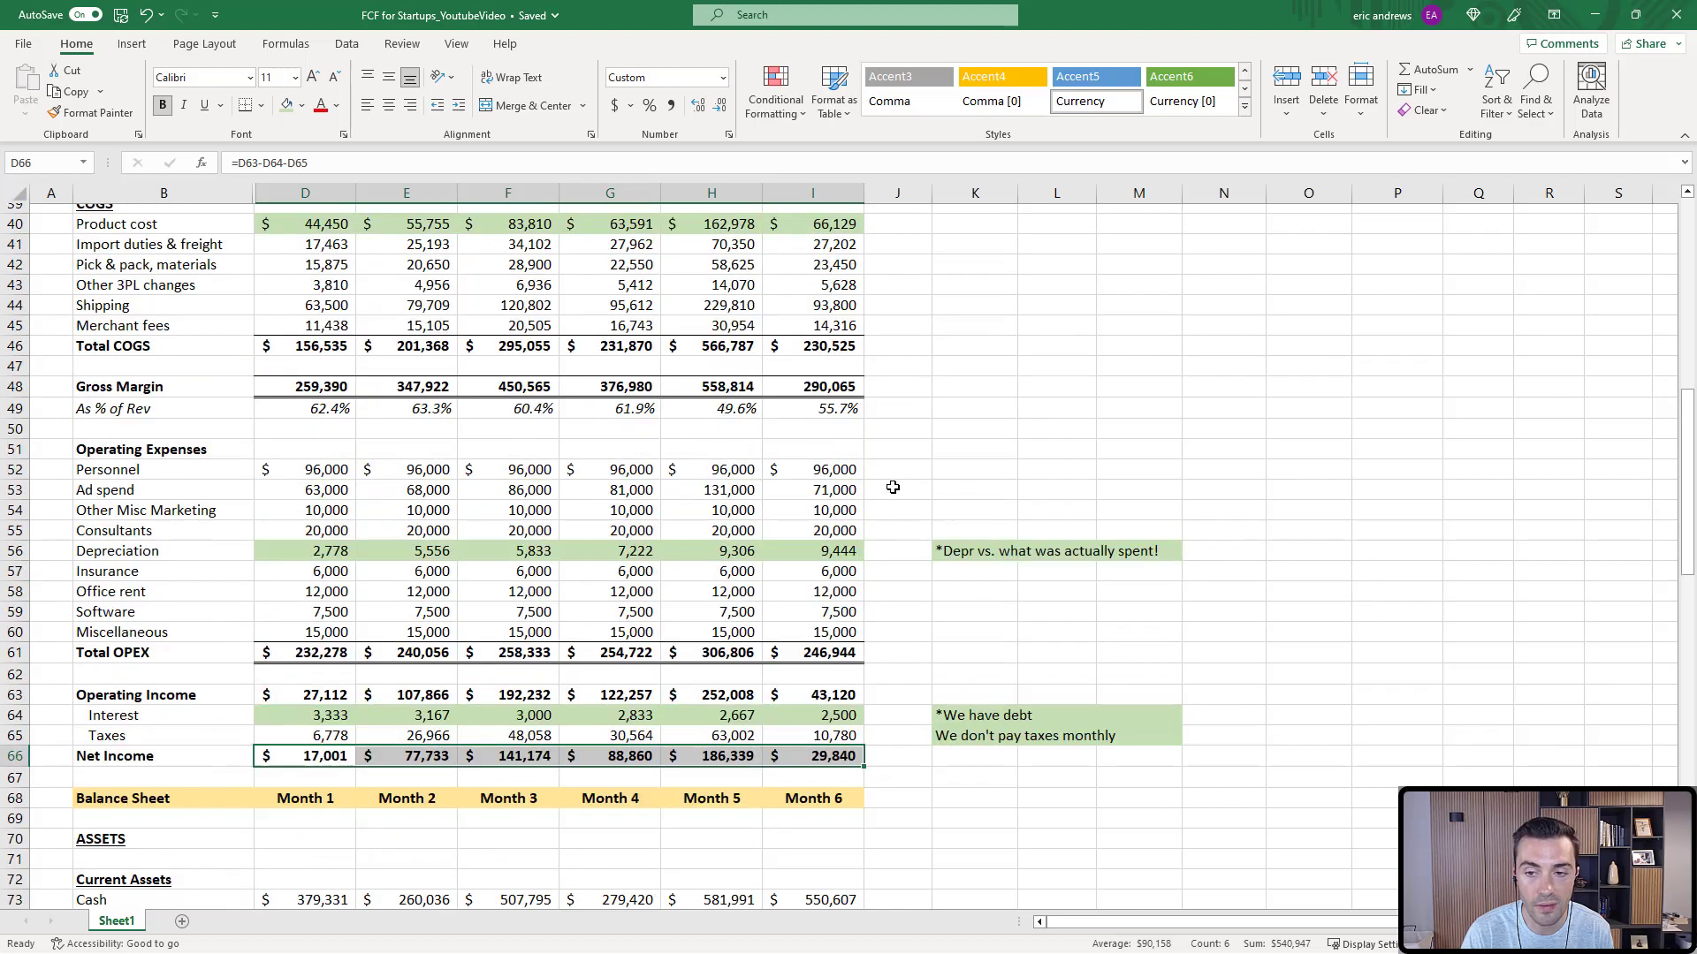
{"action": "scroll", "coordinate": [967, 359], "scroll_direction": "up", "scroll_amount": 5}
{"action": "scroll", "coordinate": [974, 418], "scroll_direction": "down", "scroll_amount": 6}
{"action": "scroll", "coordinate": [846, 552], "scroll_direction": "down", "scroll_amount": 3}
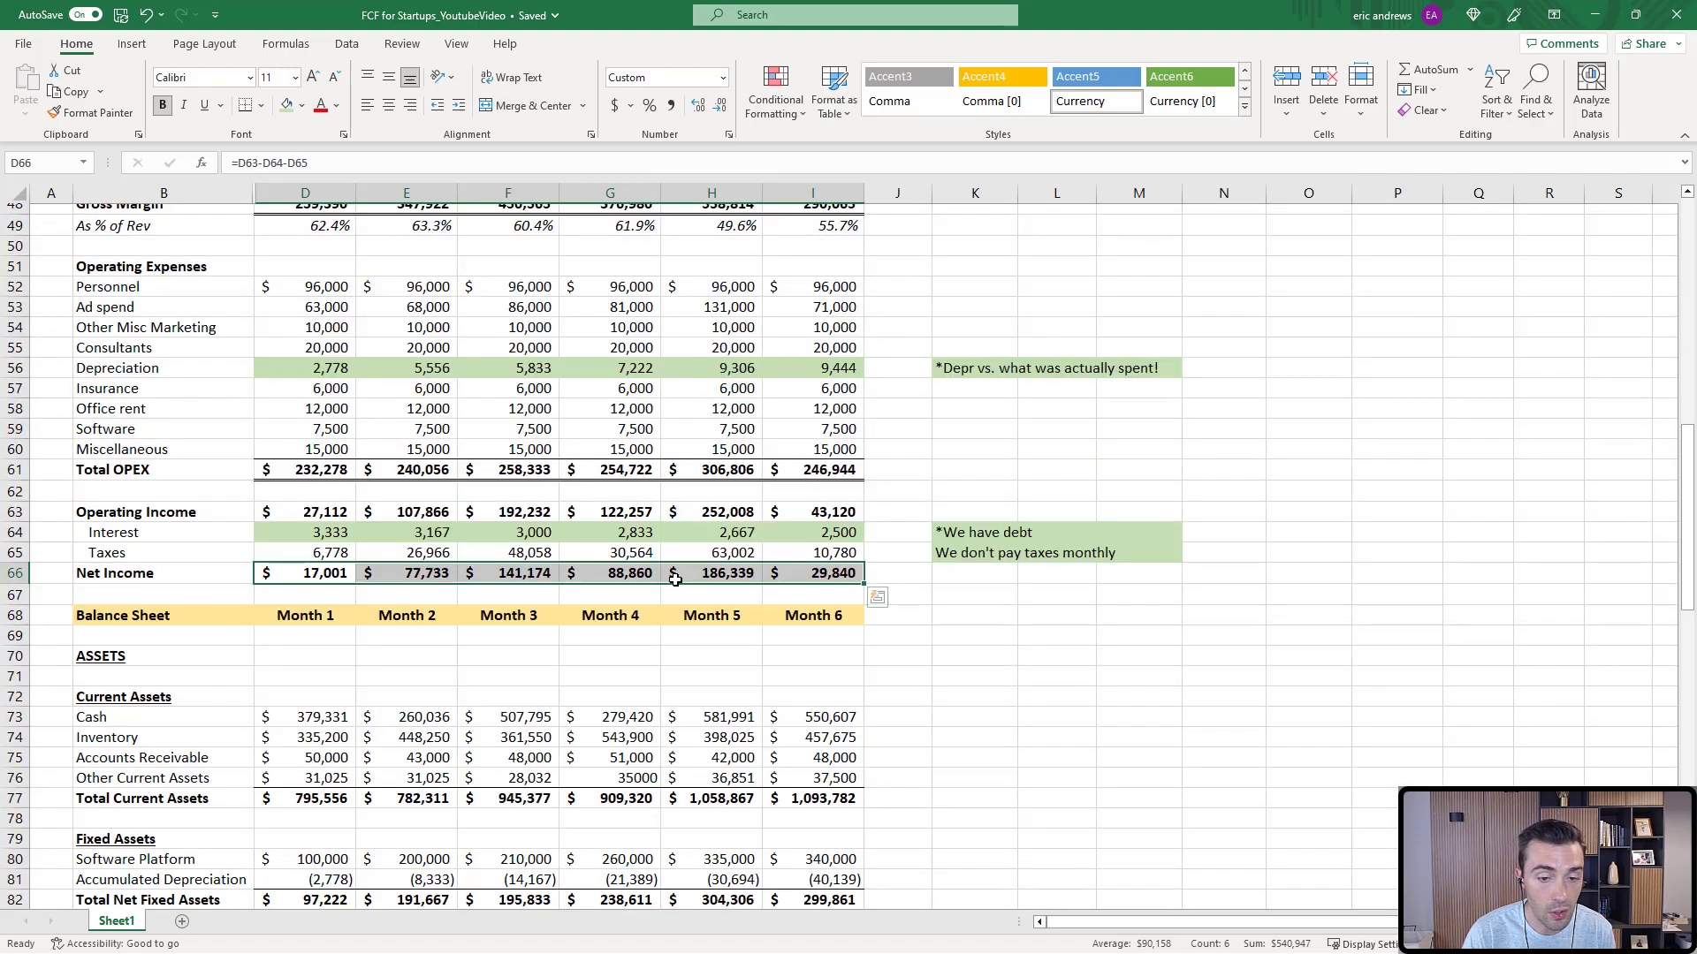
{"action": "left_click", "coordinate": [415, 573]}
{"action": "key", "text": "Right"}
{"action": "key", "text": "Right"}
{"action": "key", "text": "Right"}
{"action": "key", "text": "Right"}
{"action": "key", "text": "Home"}
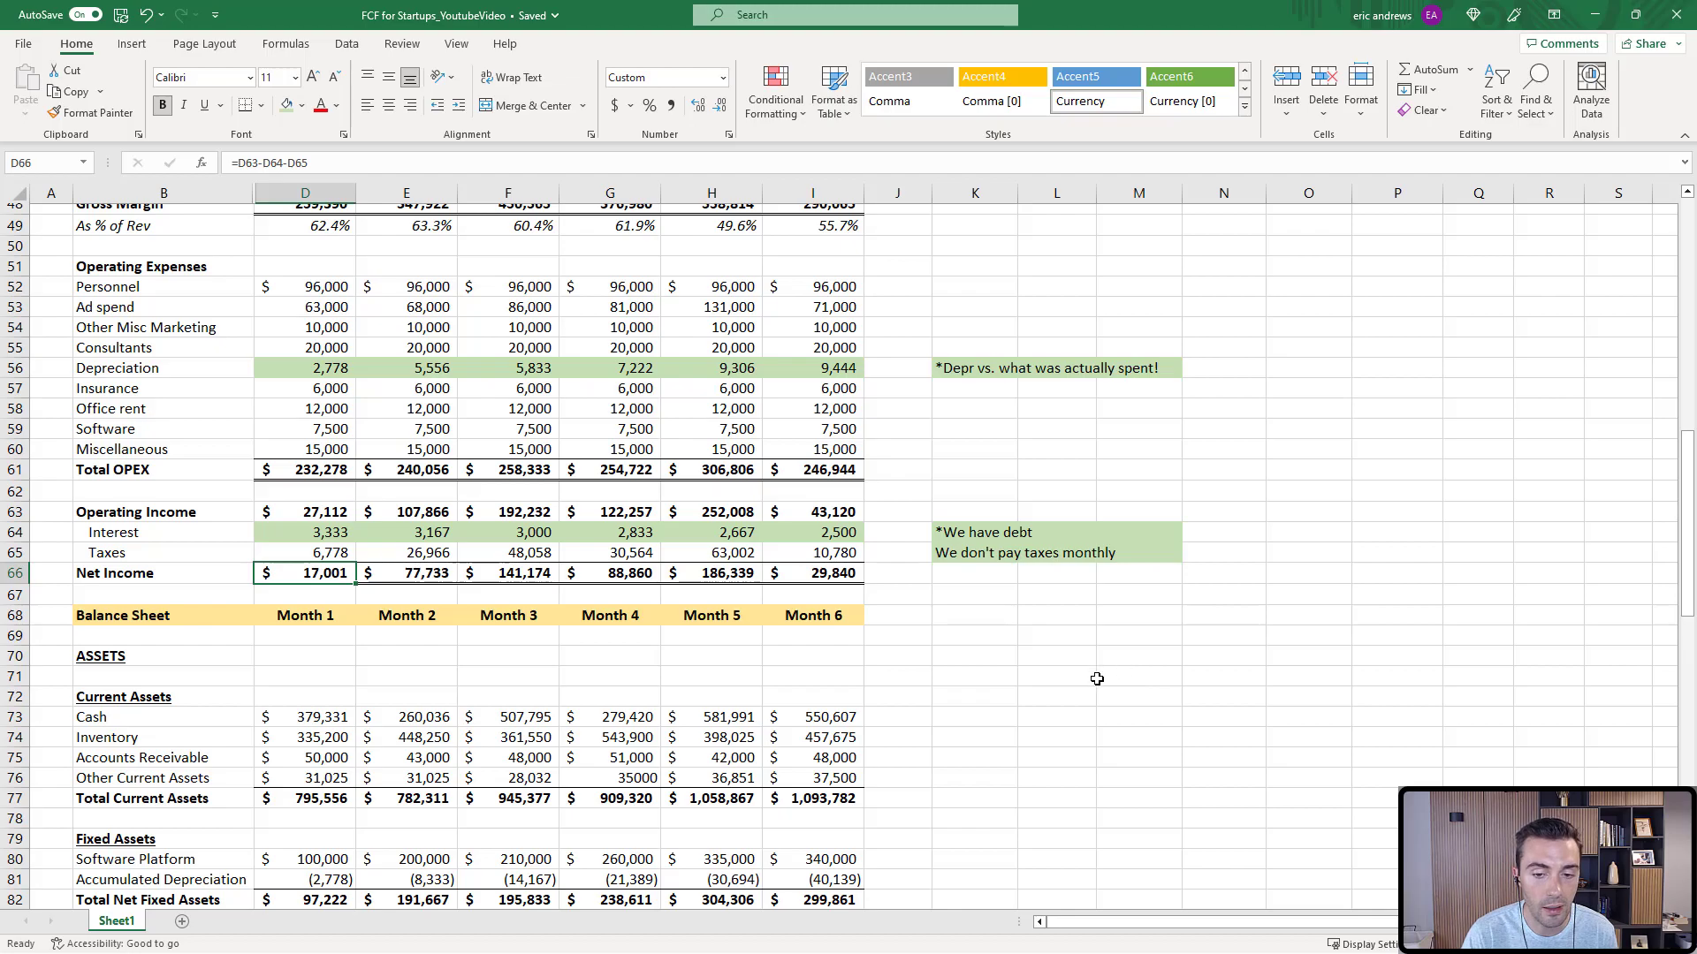
{"action": "scroll", "coordinate": [1096, 678], "scroll_direction": "down", "scroll_amount": 1}
{"action": "scroll", "coordinate": [1097, 678], "scroll_direction": "down", "scroll_amount": 2}
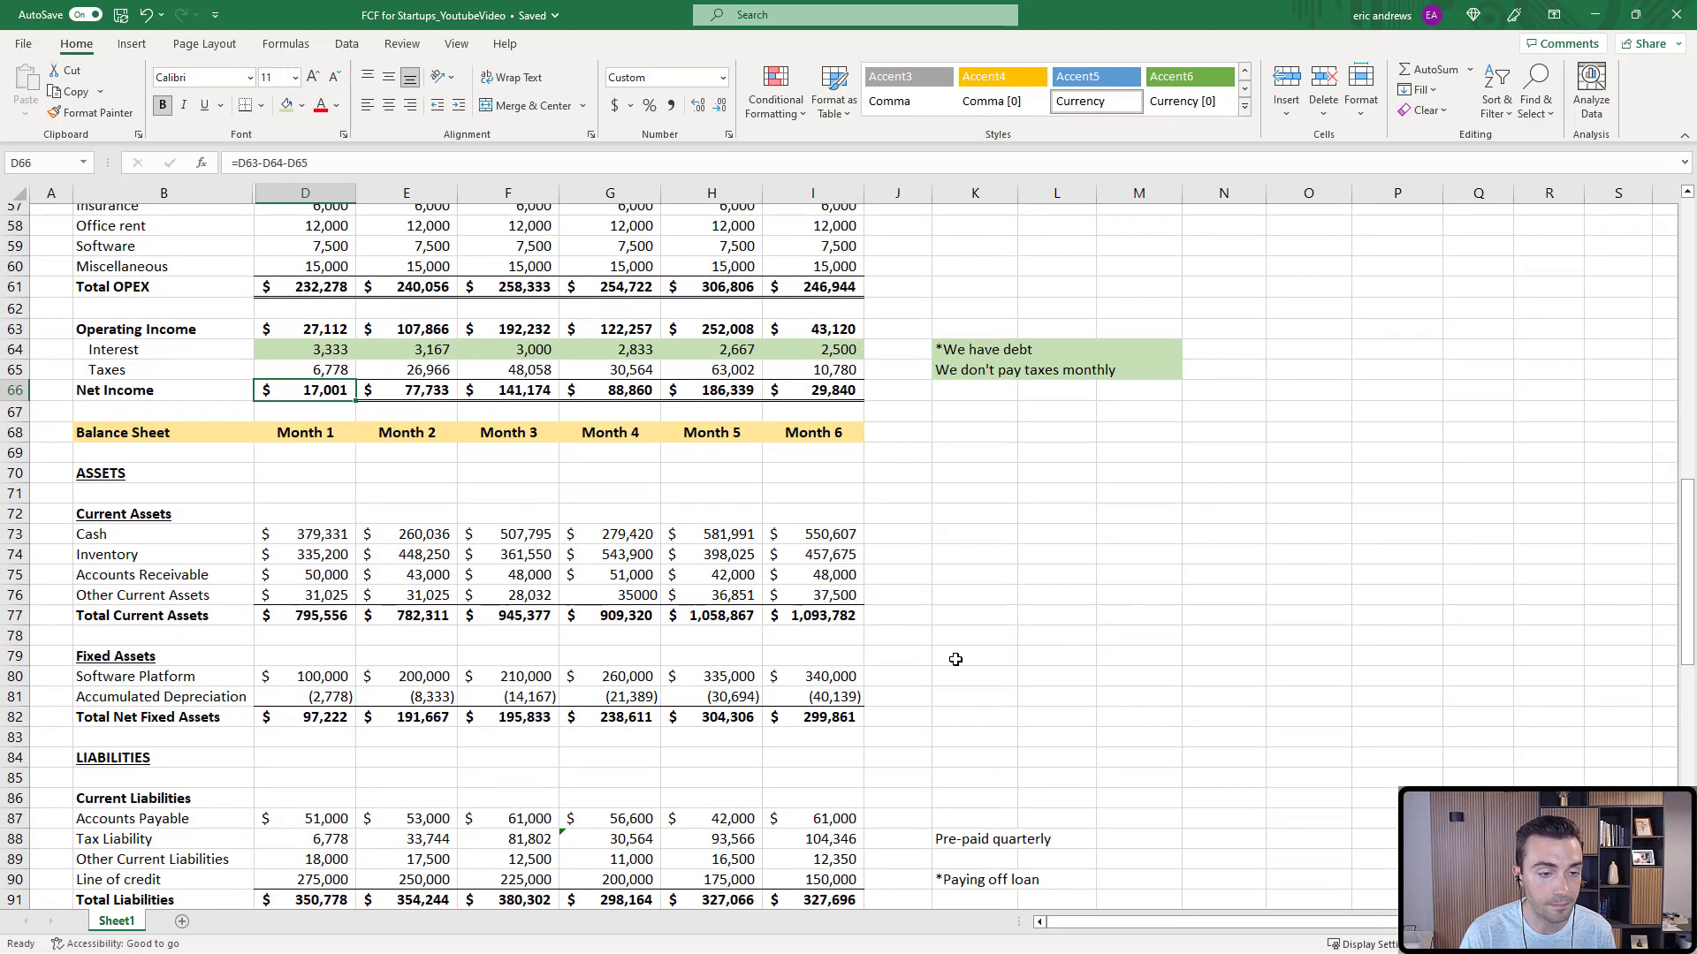
{"action": "scroll", "coordinate": [934, 635], "scroll_direction": "down", "scroll_amount": 1}
{"action": "scroll", "coordinate": [948, 596], "scroll_direction": "down", "scroll_amount": 1}
{"action": "scroll", "coordinate": [952, 547], "scroll_direction": "down", "scroll_amount": 1}
{"action": "scroll", "coordinate": [915, 531], "scroll_direction": "down", "scroll_amount": 1}
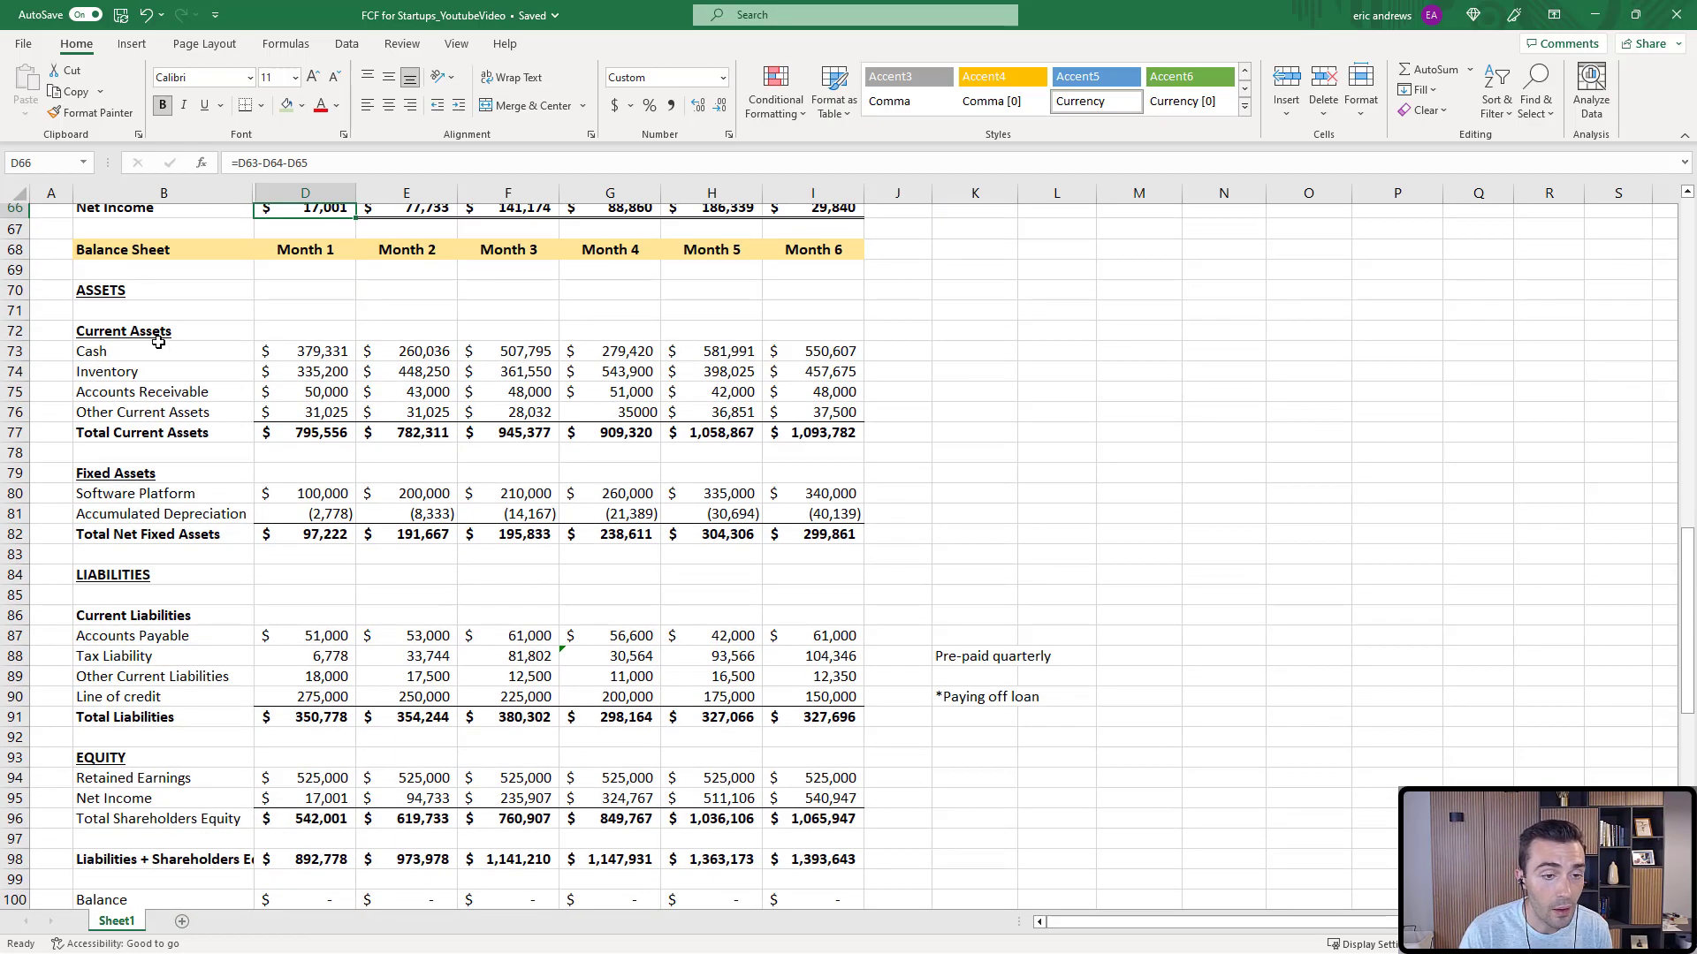
{"action": "left_click", "coordinate": [106, 289]}
{"action": "left_click", "coordinate": [122, 578]}
{"action": "left_click", "coordinate": [127, 757]}
{"action": "scroll", "coordinate": [866, 611], "scroll_direction": "down", "scroll_amount": 1}
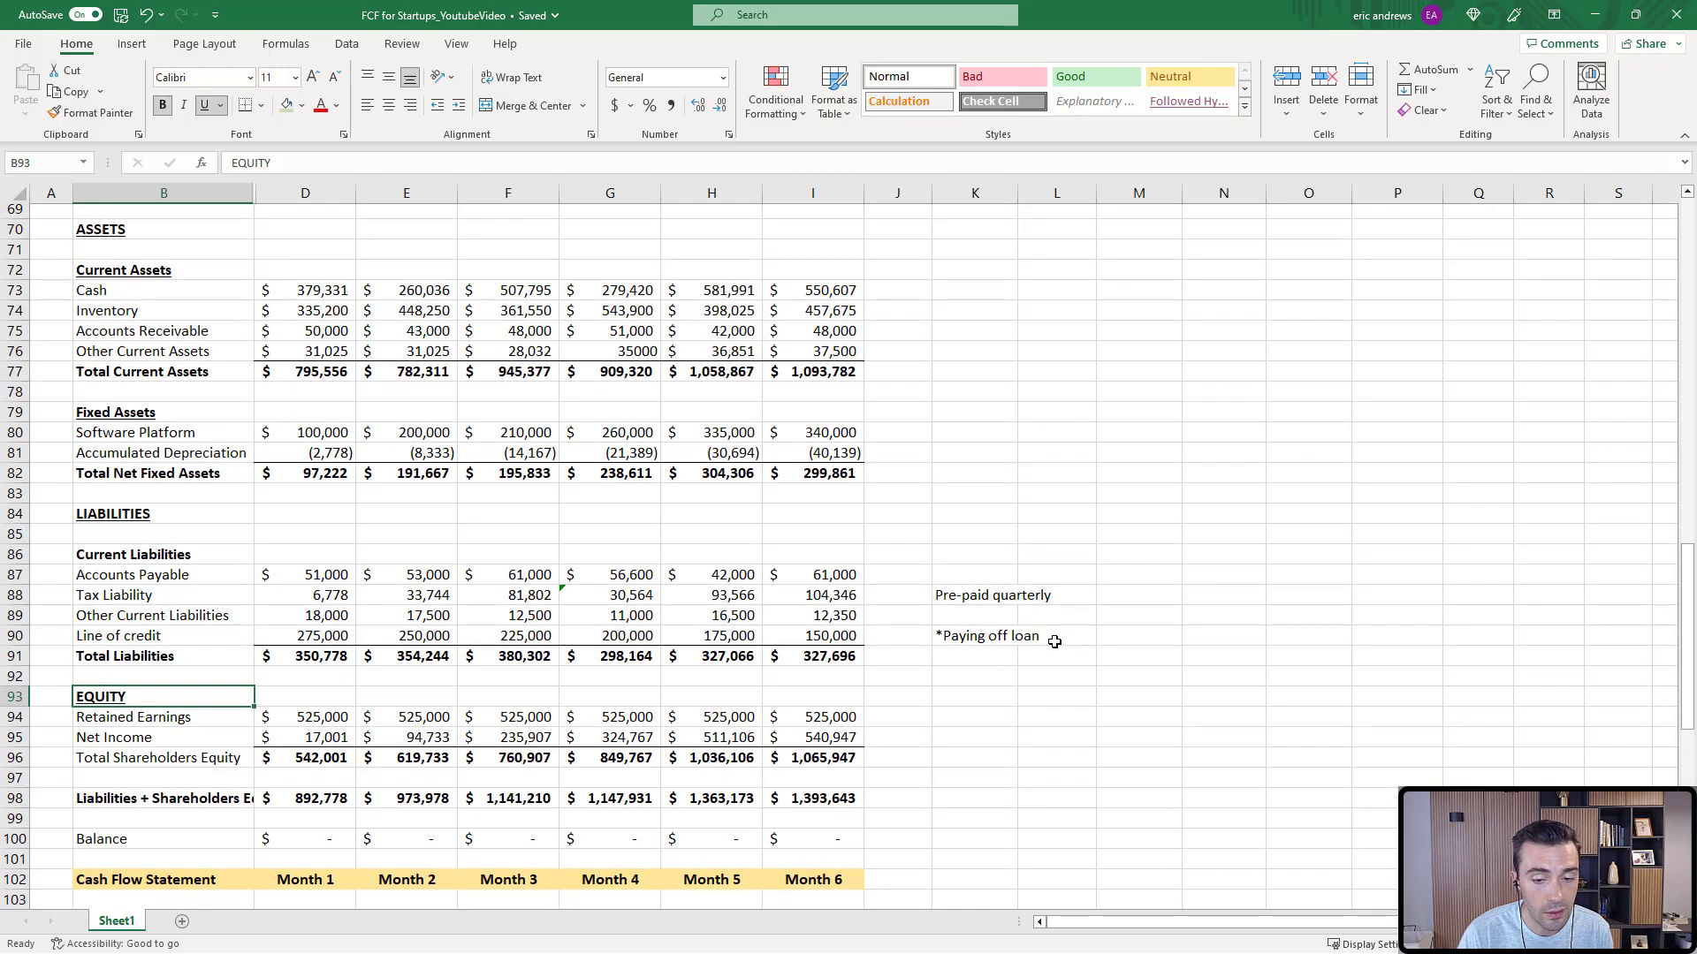
{"action": "scroll", "coordinate": [866, 611], "scroll_direction": "down", "scroll_amount": 1}
{"action": "scroll", "coordinate": [822, 583], "scroll_direction": "down", "scroll_amount": 1}
{"action": "scroll", "coordinate": [807, 561], "scroll_direction": "up", "scroll_amount": 1}
{"action": "scroll", "coordinate": [807, 561], "scroll_direction": "up", "scroll_amount": 1}
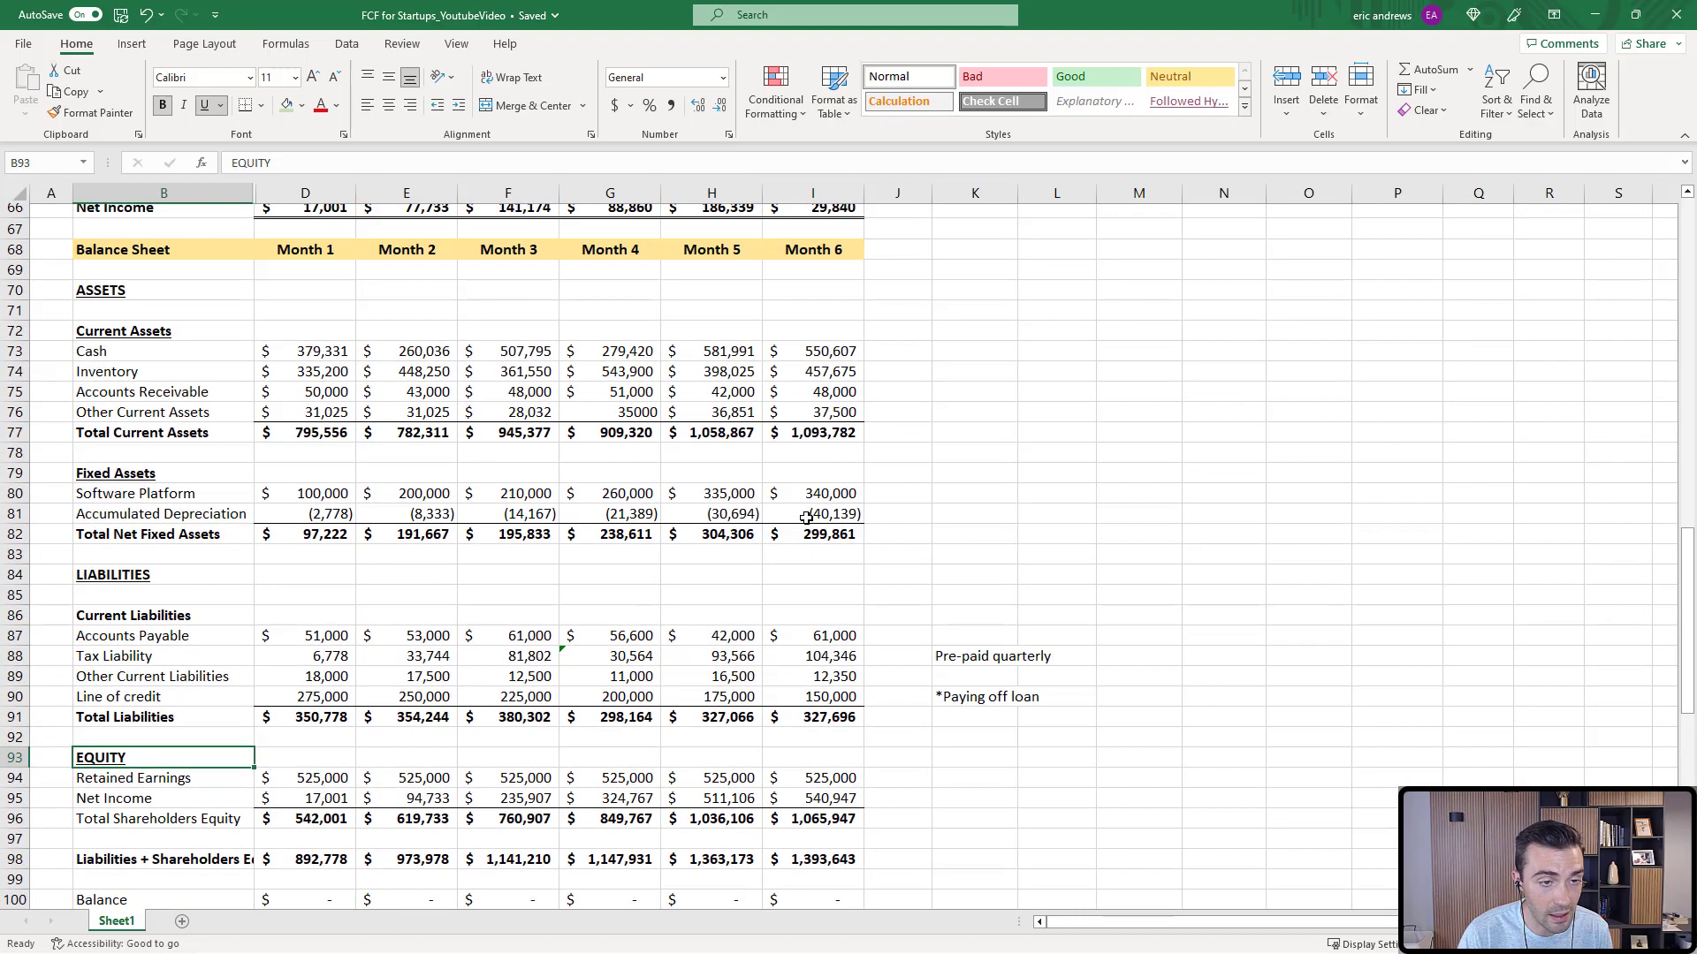
{"action": "left_click", "coordinate": [160, 579]}
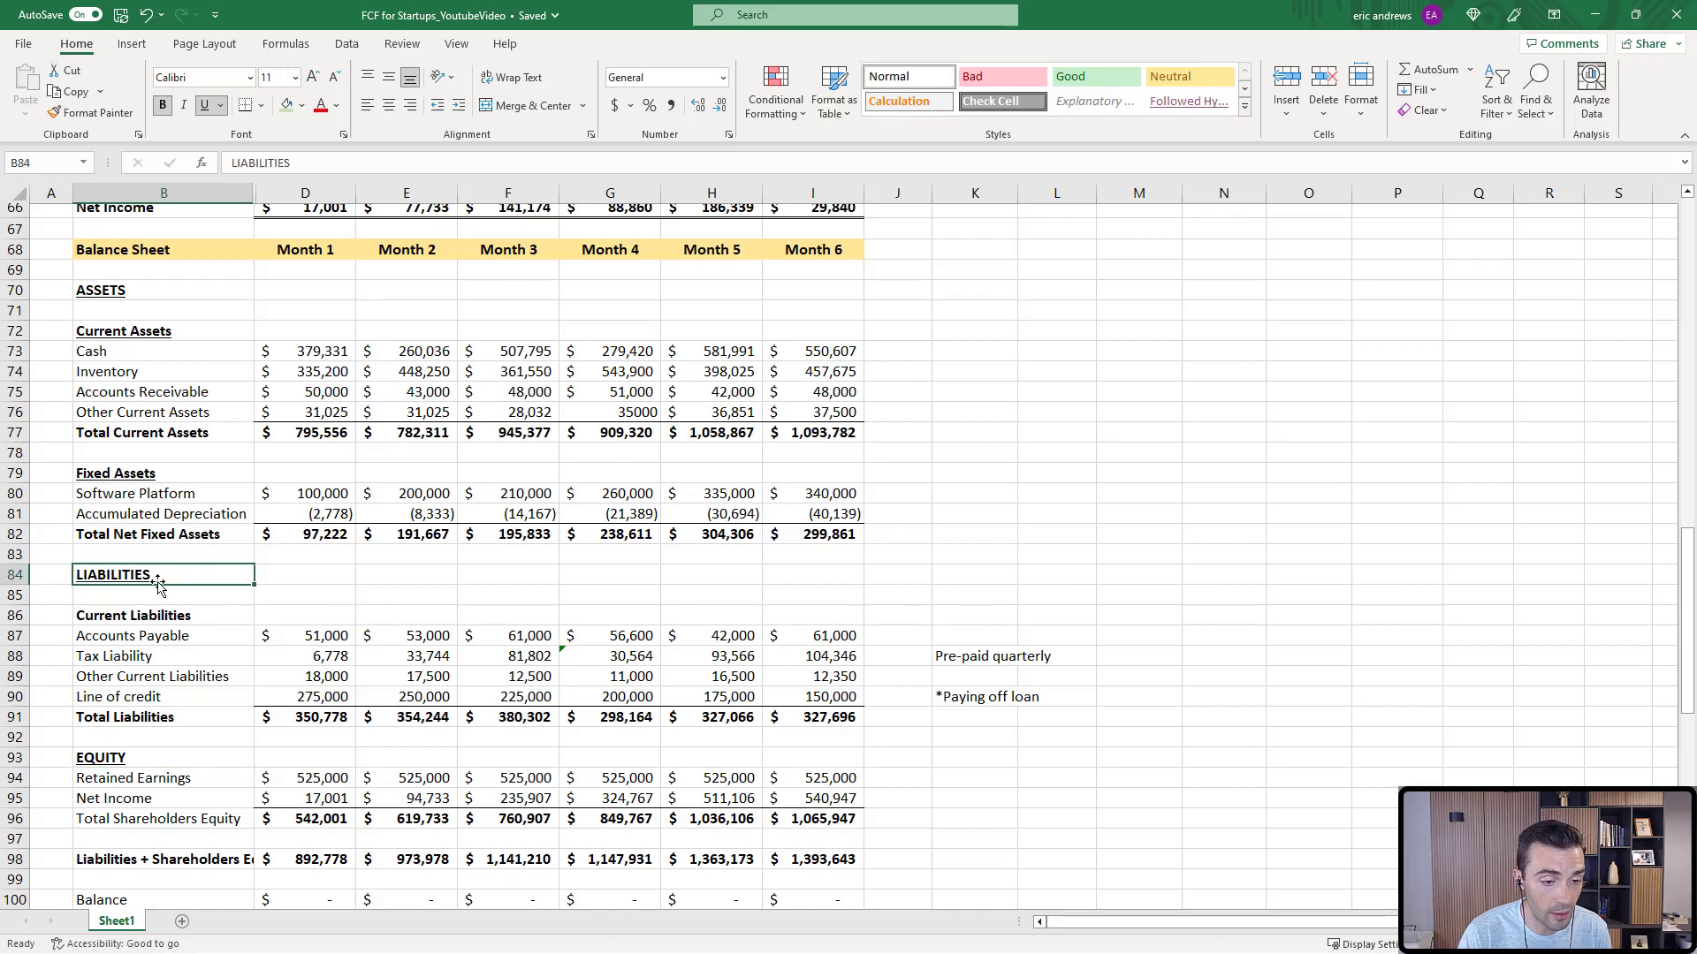
{"action": "left_click", "coordinate": [150, 759]}
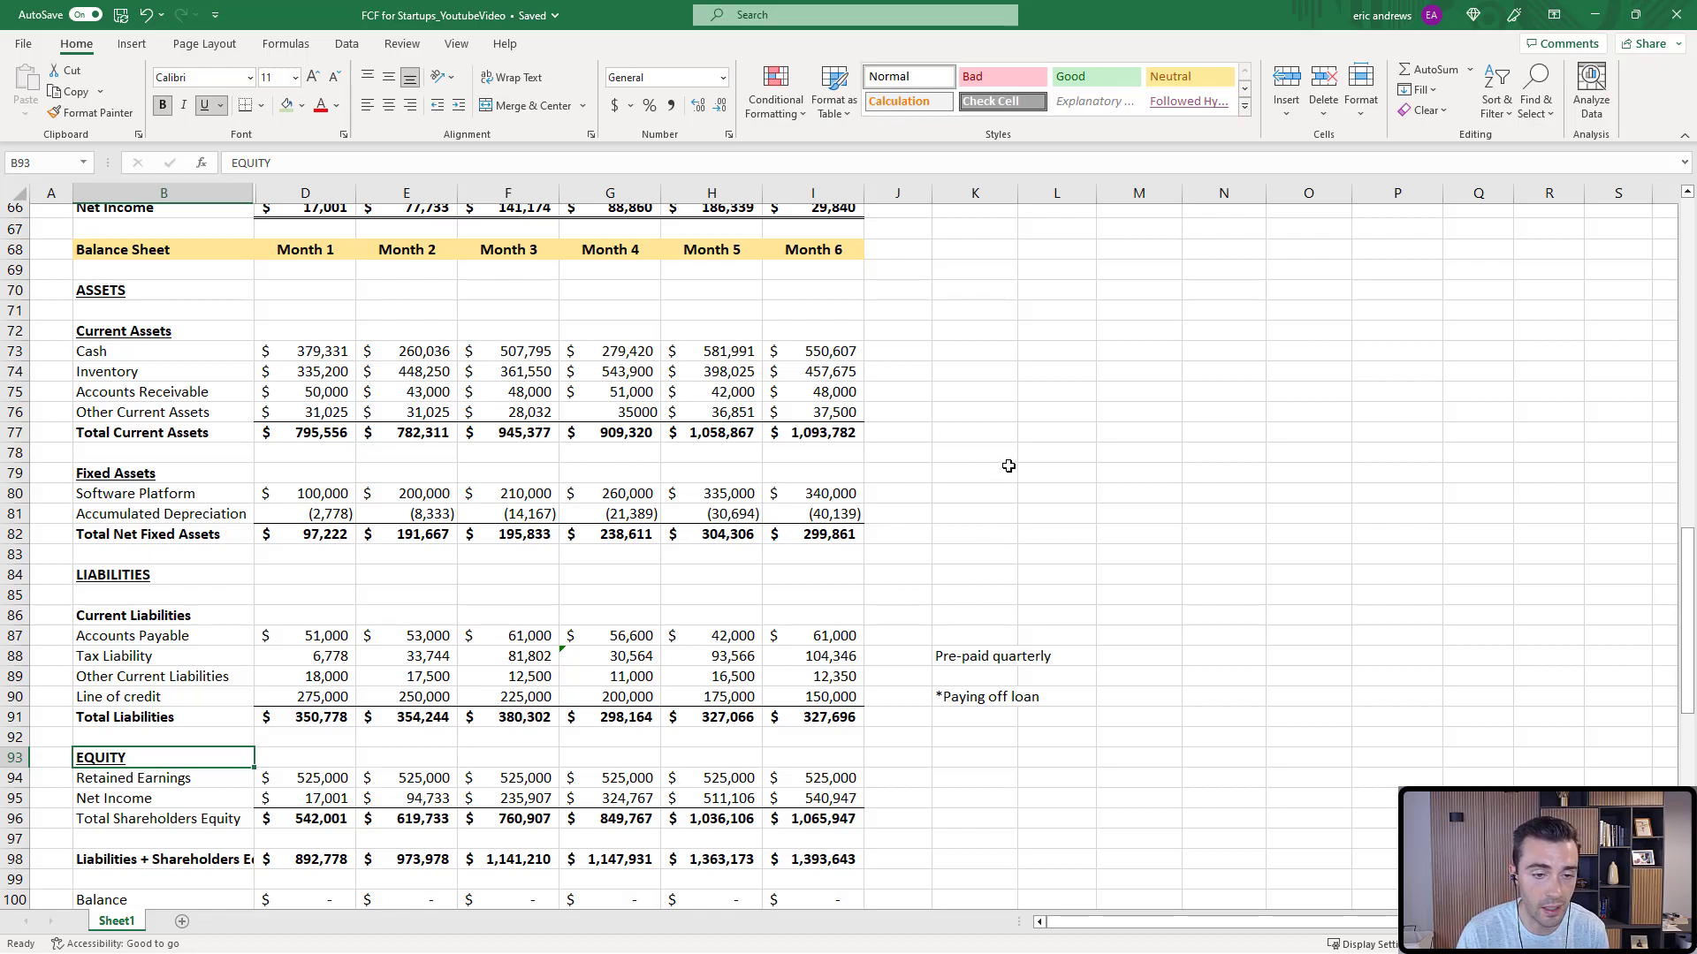
{"action": "left_click", "coordinate": [989, 394]}
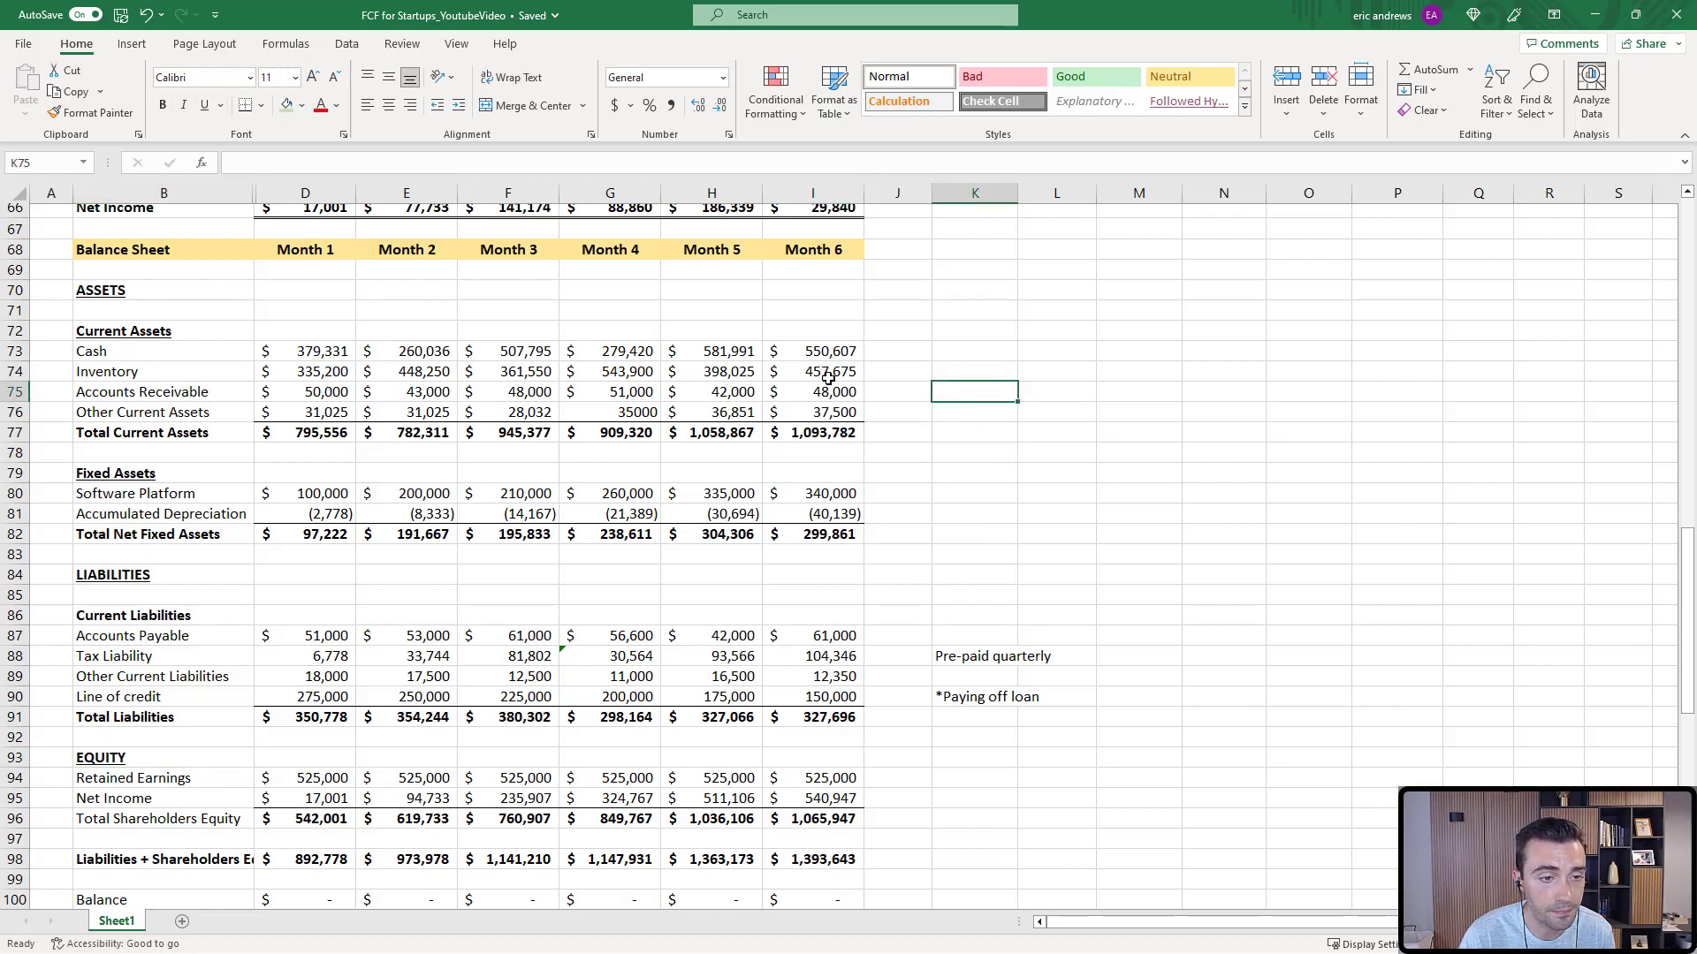
{"action": "left_click", "coordinate": [306, 353]}
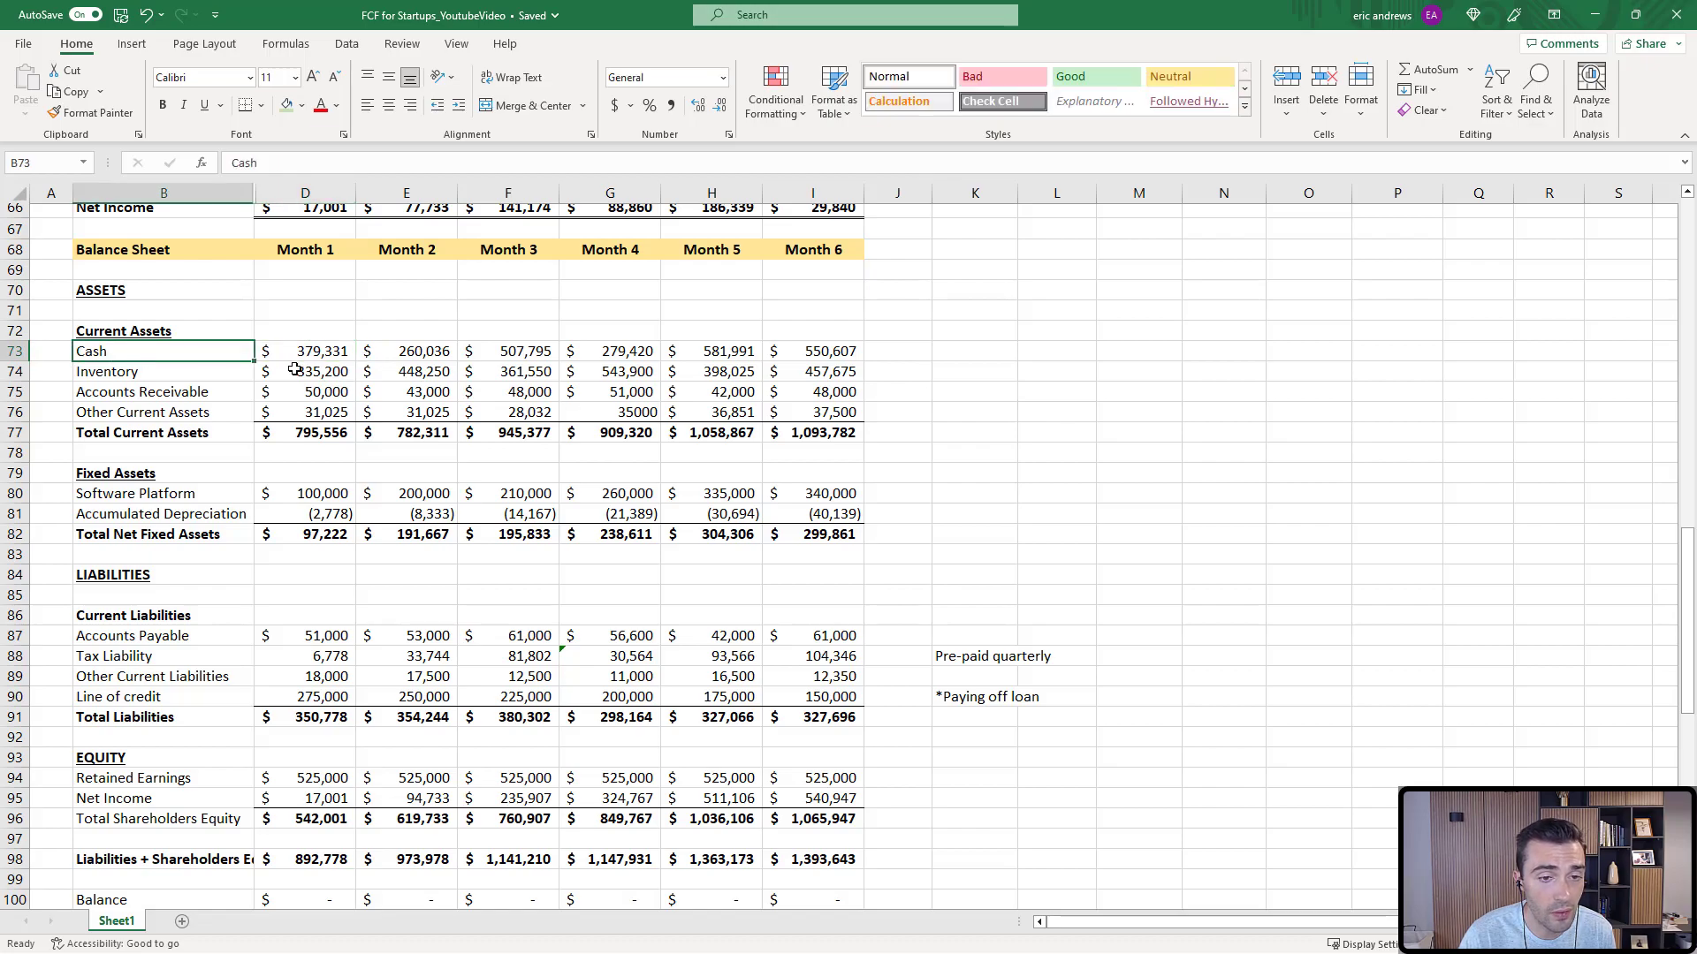
{"action": "left_click_drag", "start_coordinate": [306, 371], "coordinate": [811, 371]}
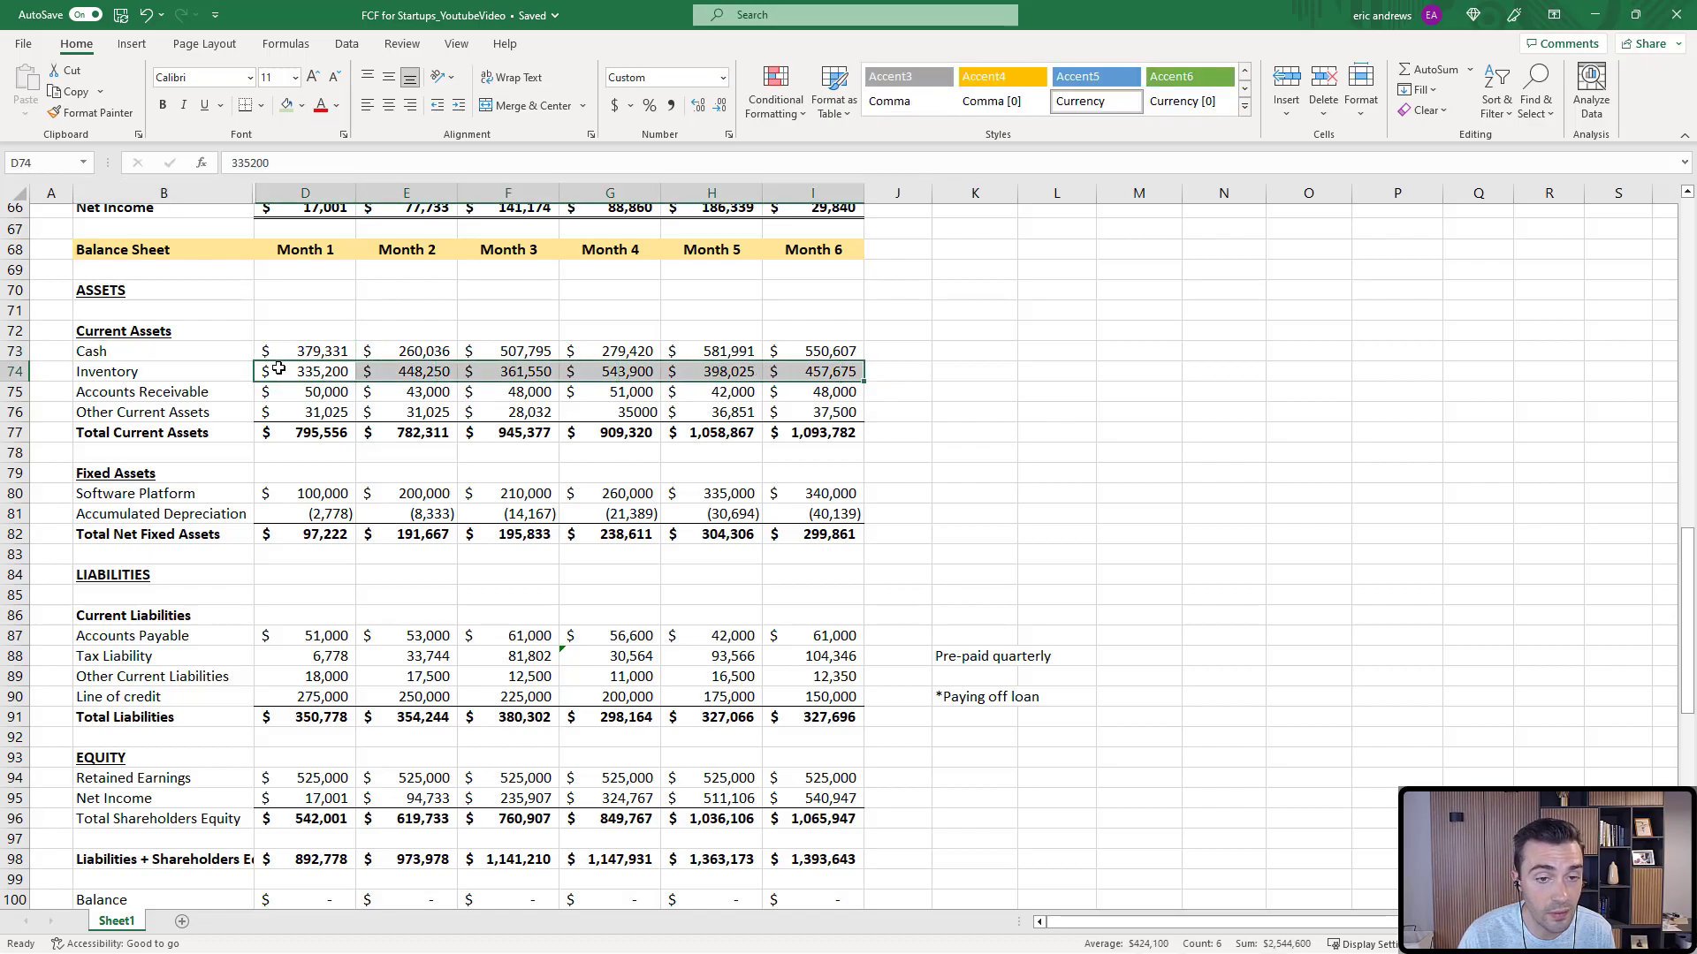
{"action": "left_click", "coordinate": [325, 374]}
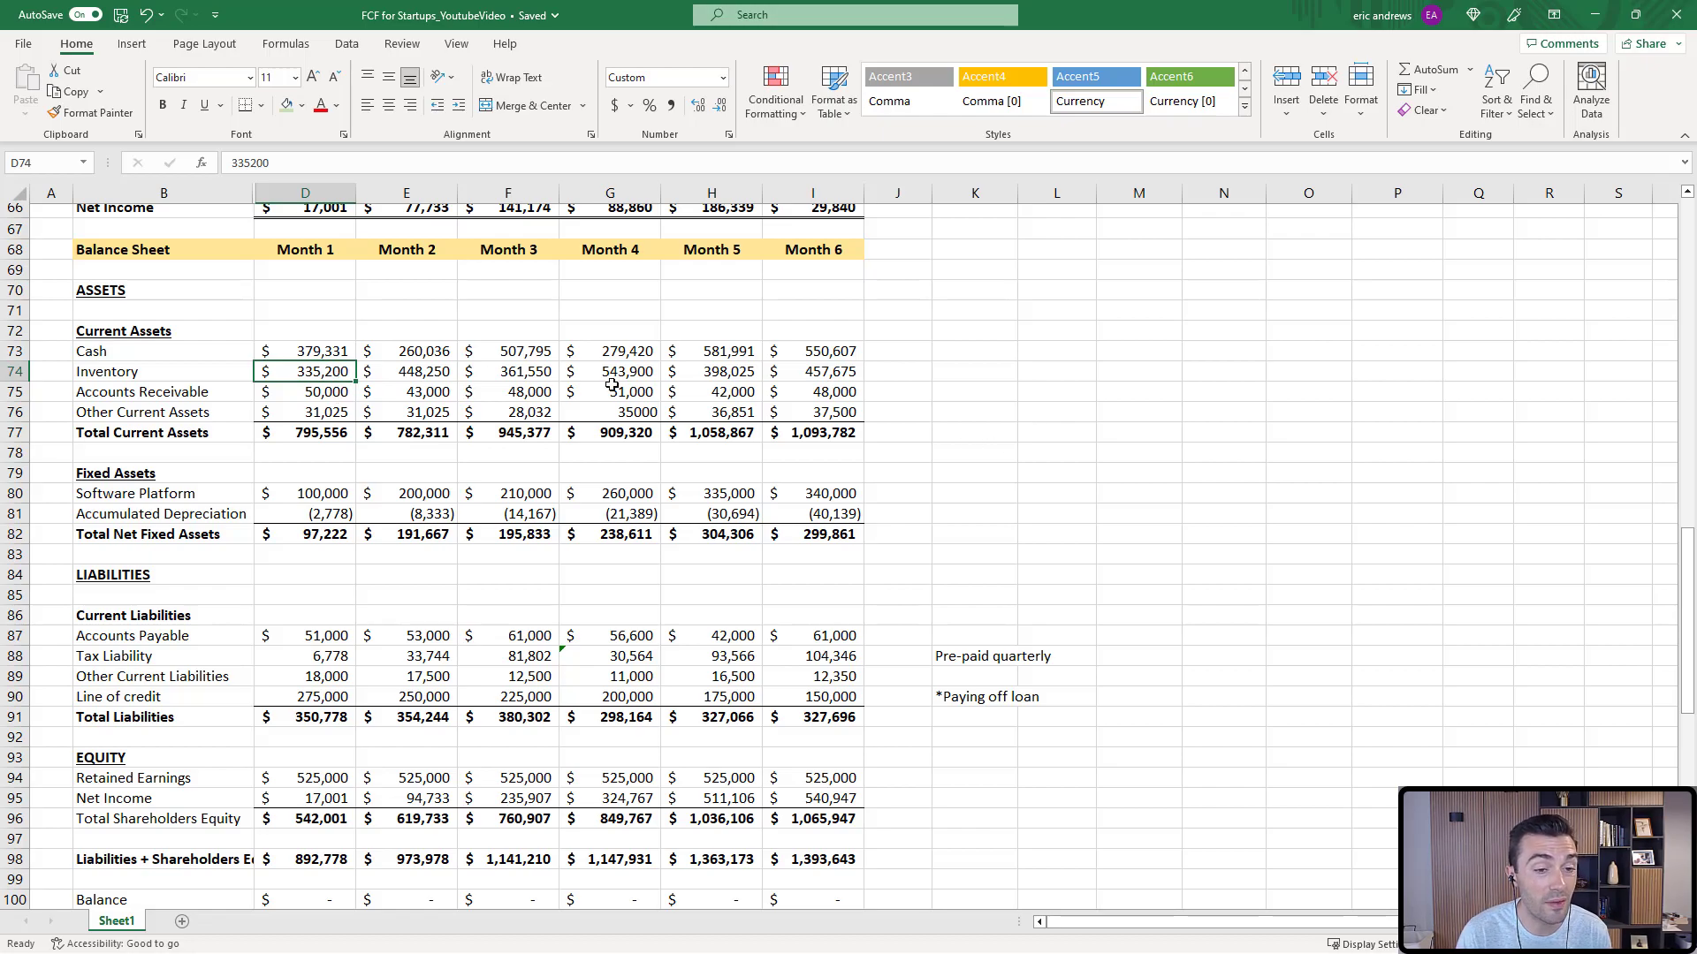
{"action": "left_click", "coordinate": [416, 373]}
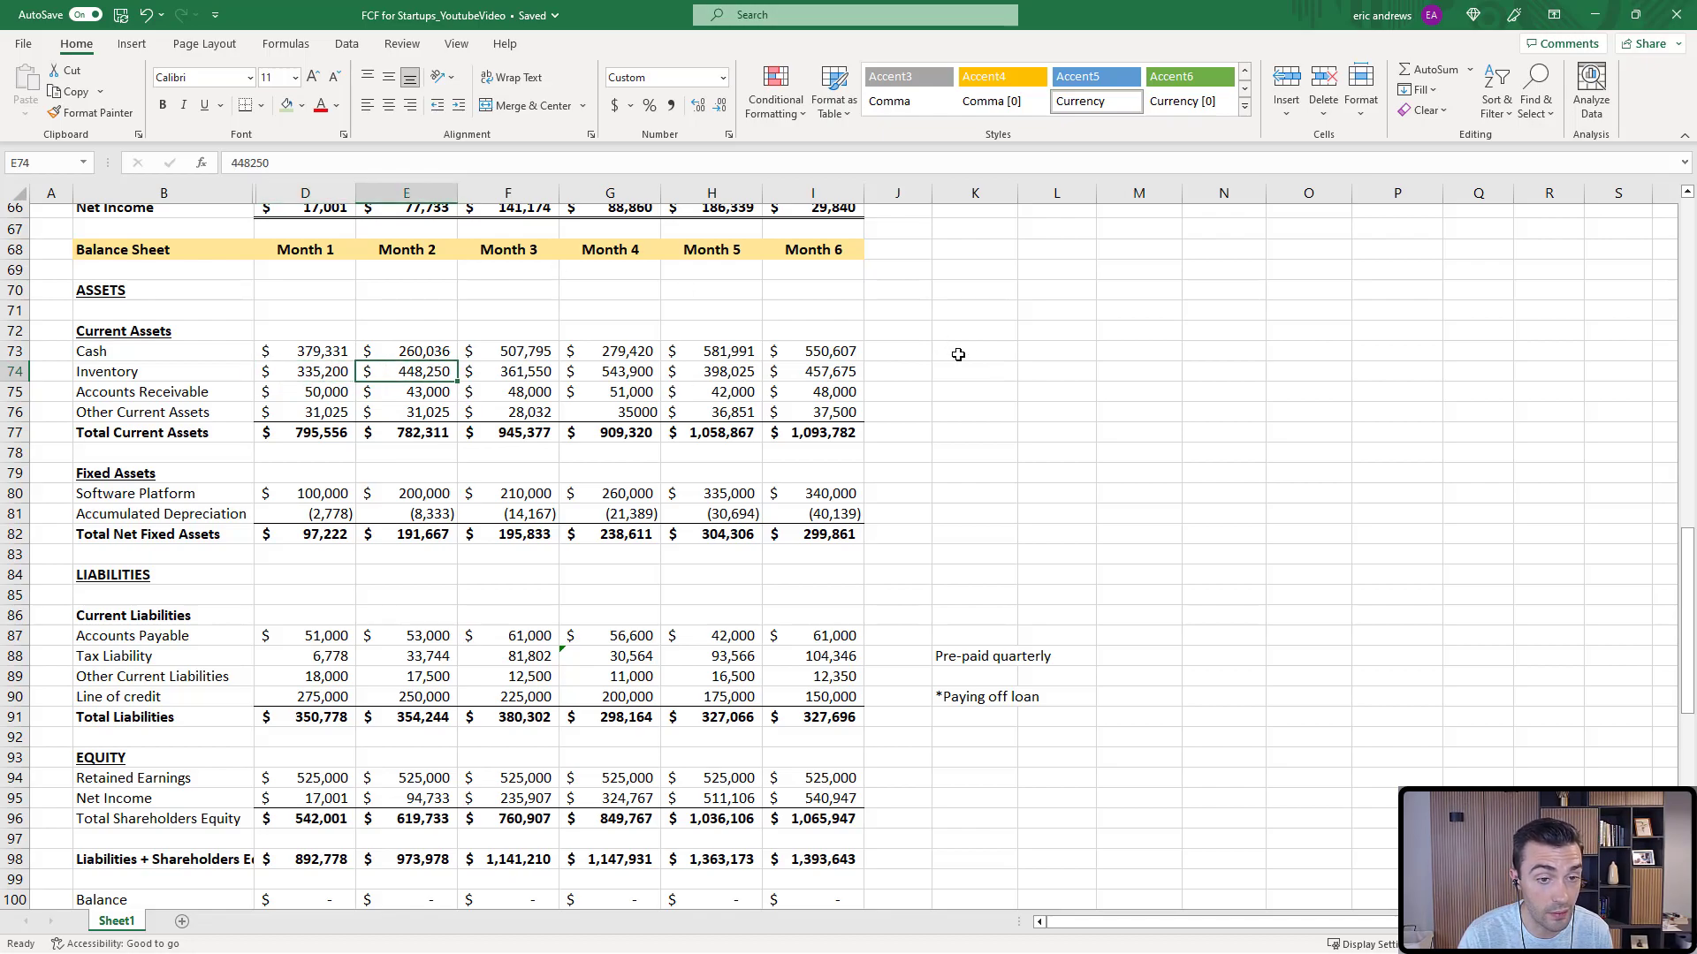
{"action": "left_click", "coordinate": [974, 372]}
{"action": "type", "text": "="}
{"action": "left_click", "coordinate": [406, 372]}
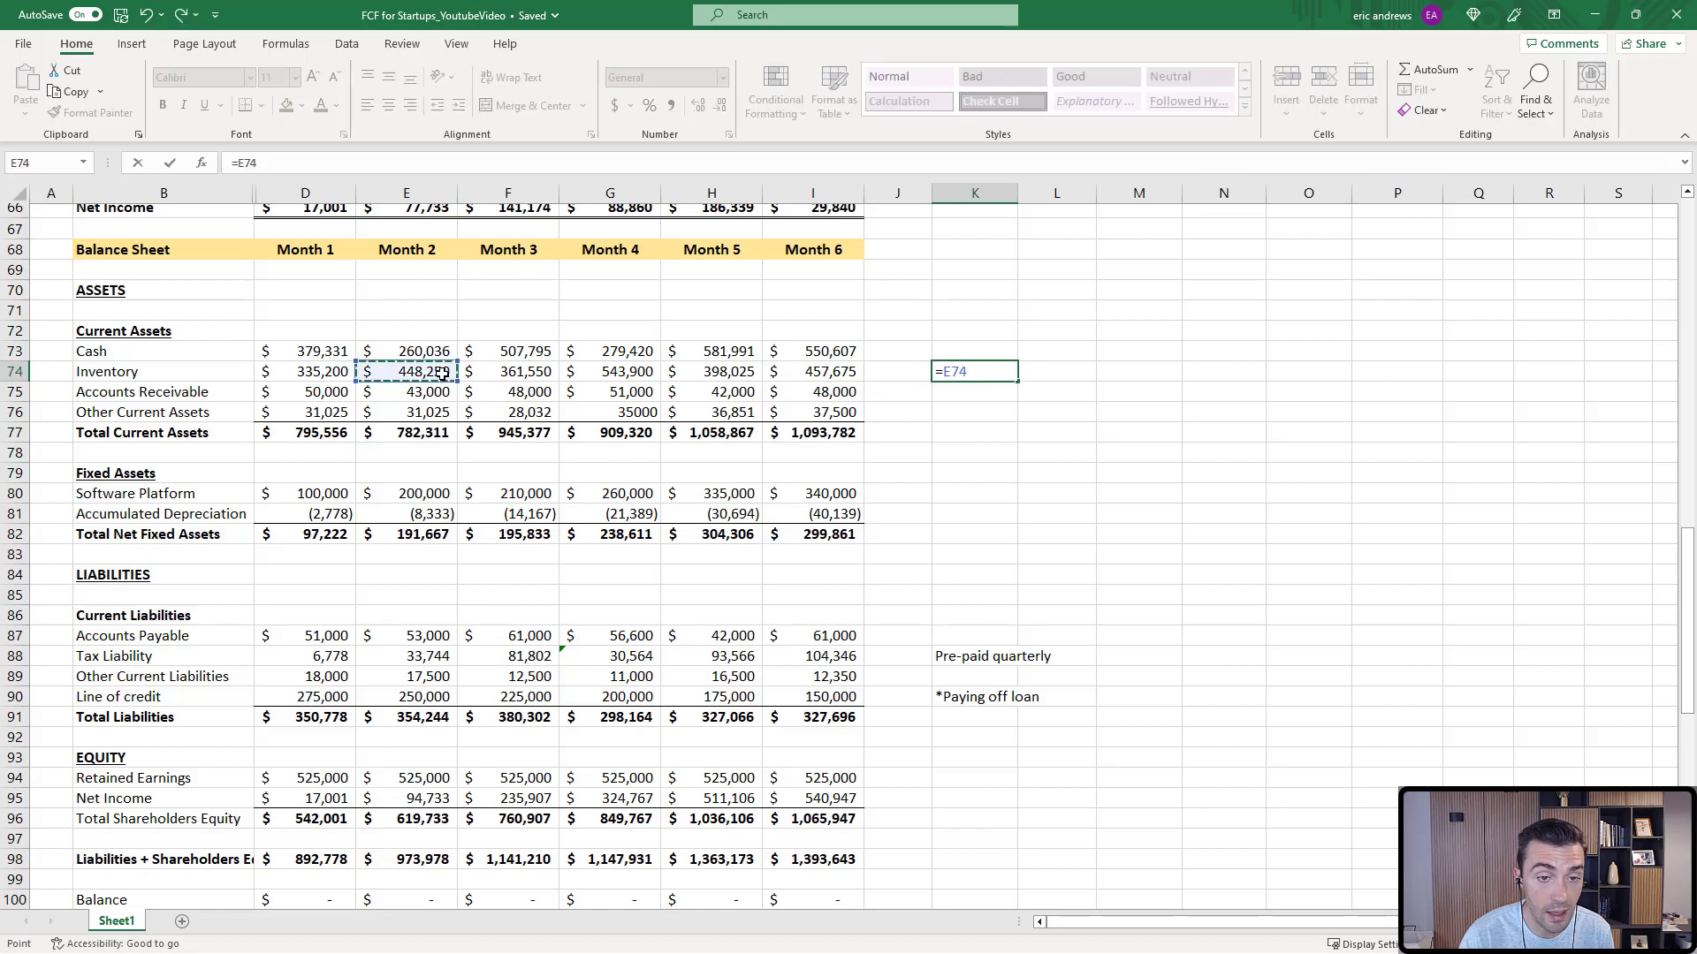
{"action": "type", "text": "-"}
{"action": "left_click", "coordinate": [305, 372]}
{"action": "key", "text": "Return"}
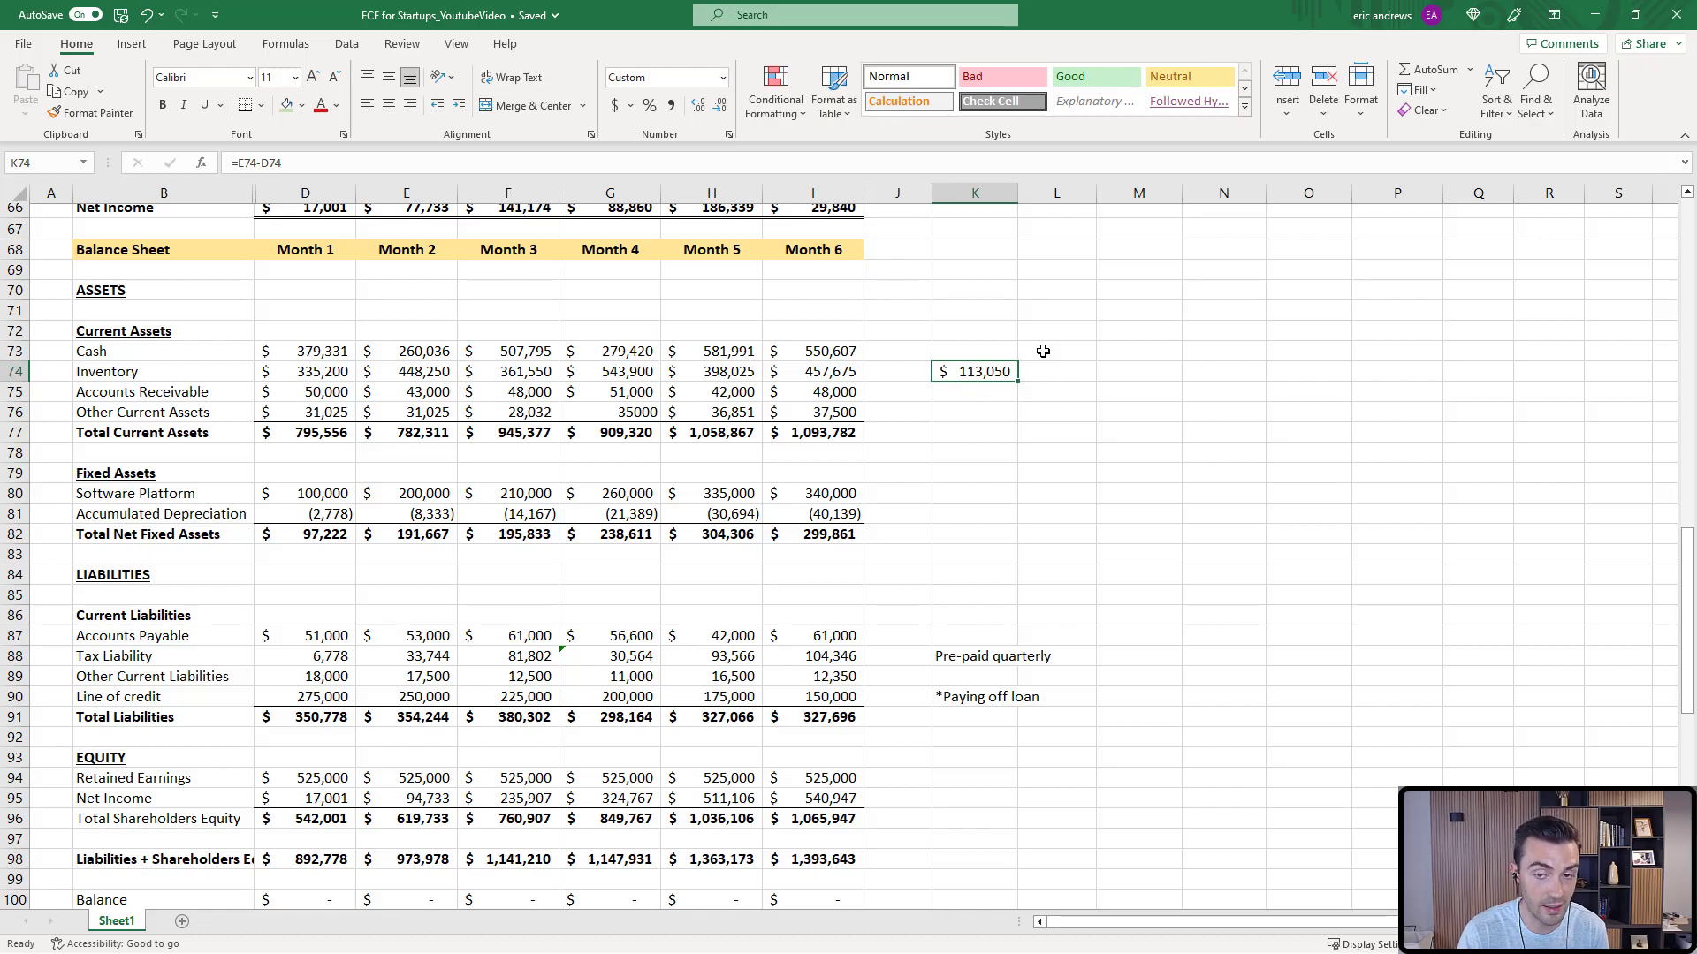
{"action": "left_click", "coordinate": [1057, 372]}
{"action": "type", "text": "="}
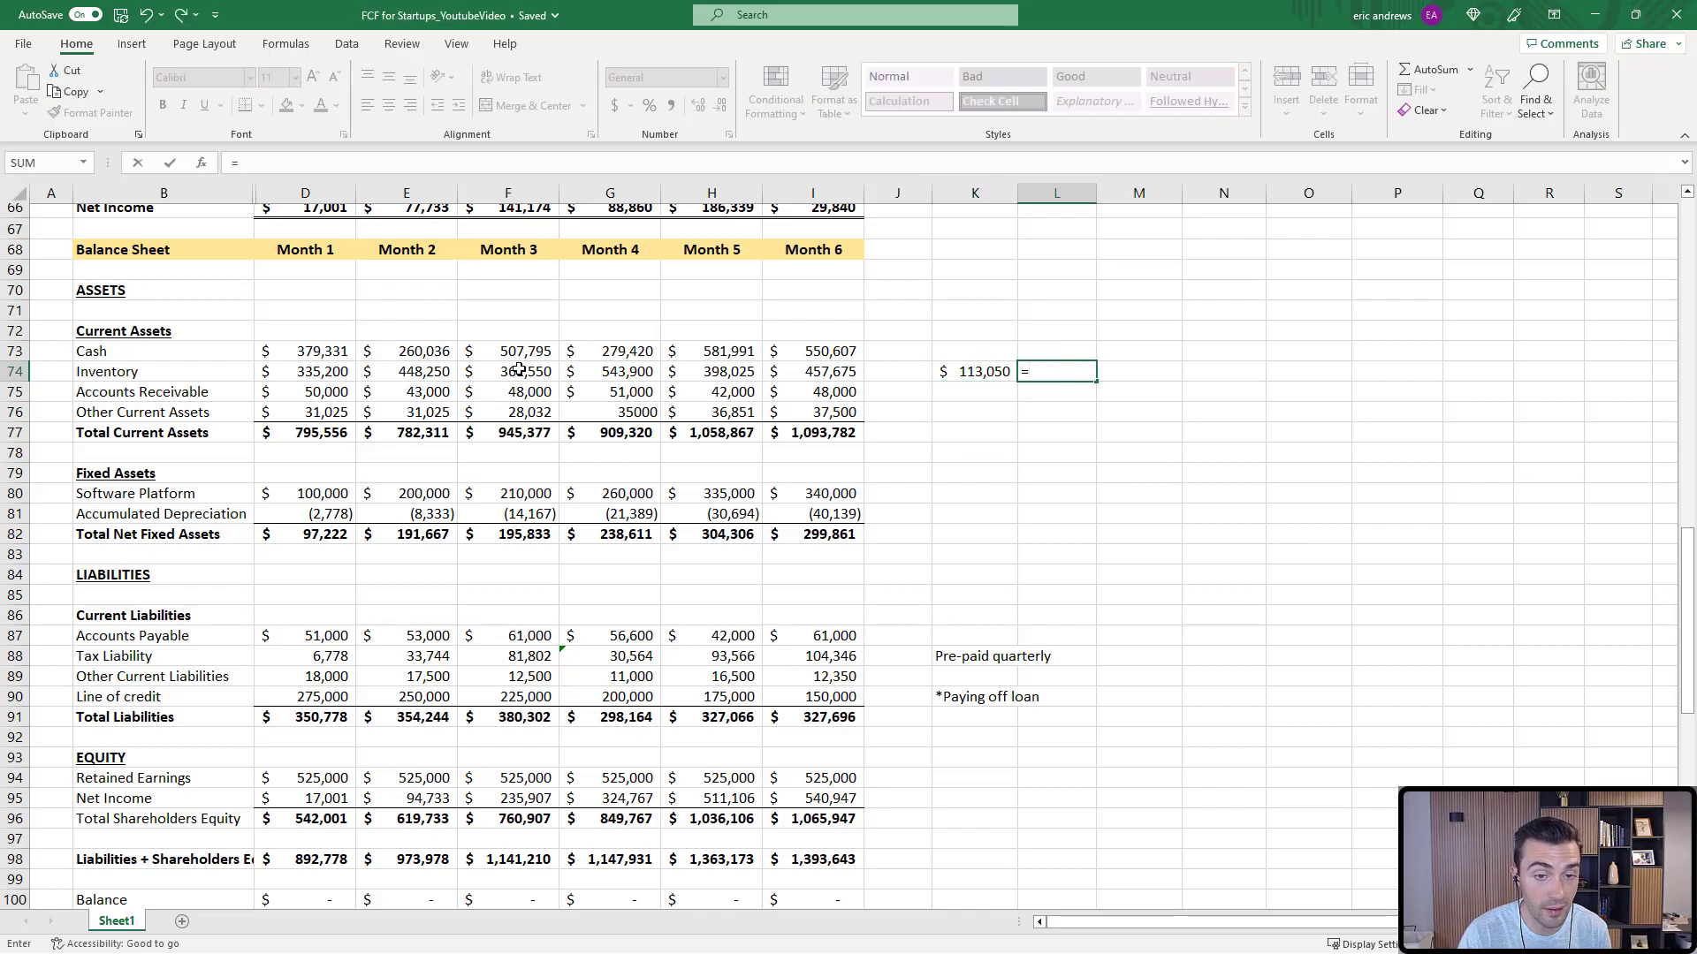
{"action": "left_click", "coordinate": [517, 369]}
{"action": "type", "text": "-"}
{"action": "left_click", "coordinate": [406, 369]}
{"action": "key", "text": "Return"}
{"action": "key", "text": "Up"}
{"action": "key", "text": "Left"}
{"action": "key", "text": "Right"}
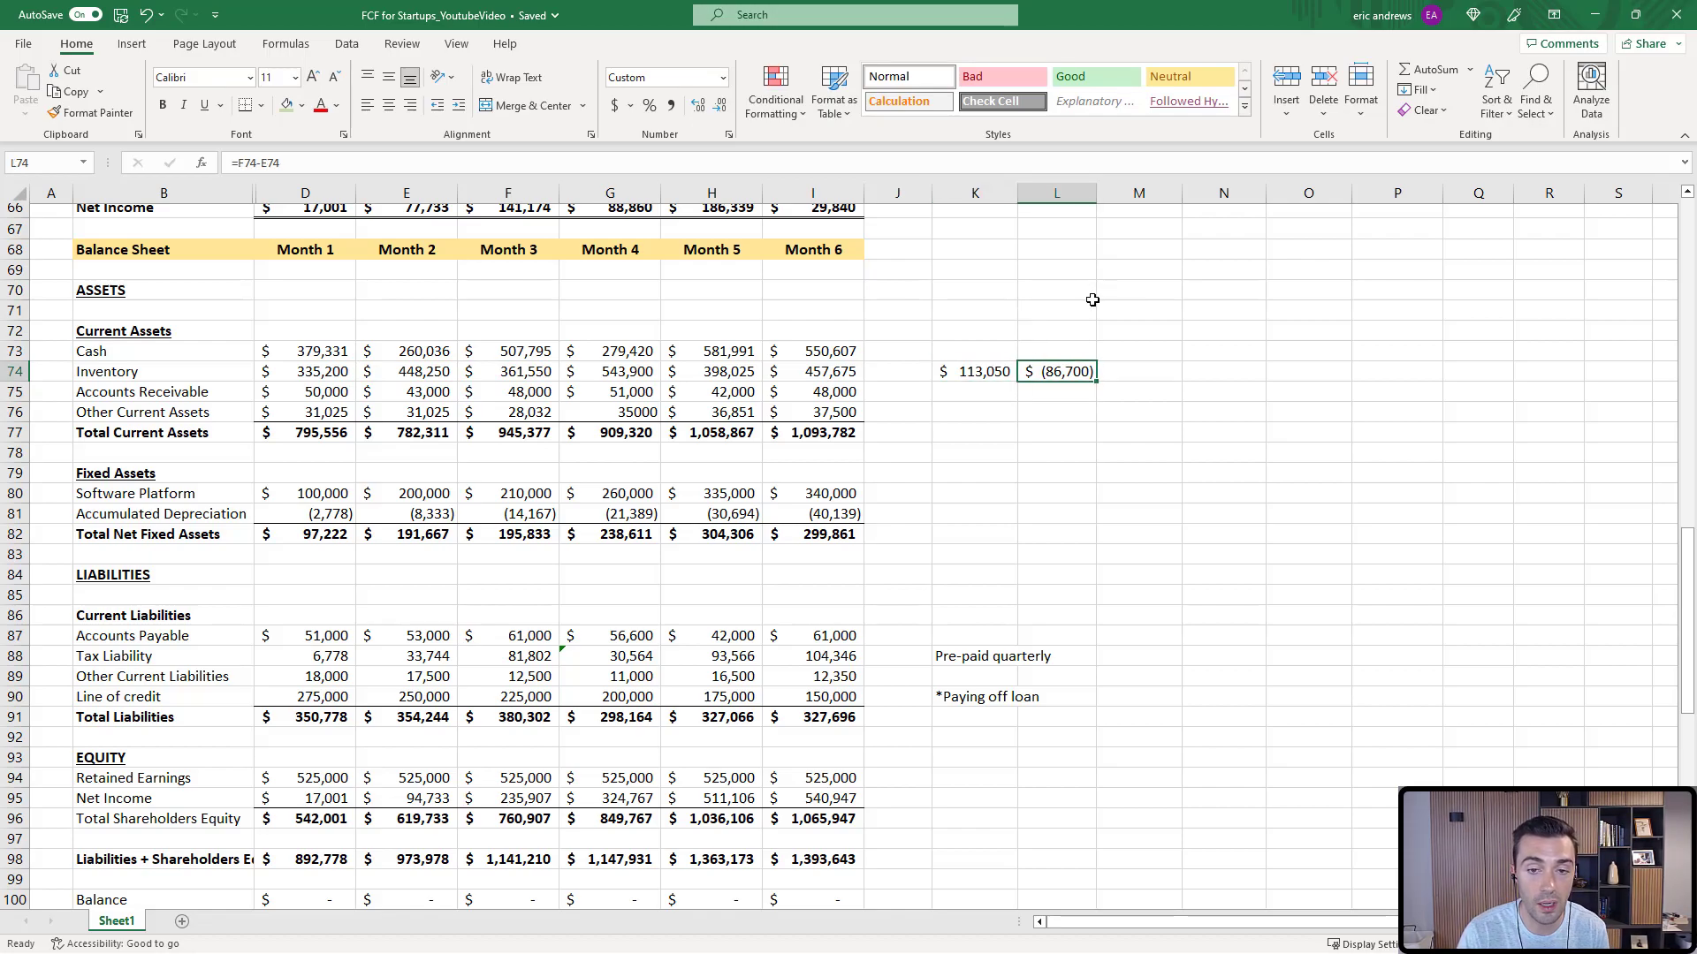
{"action": "key", "text": "Left"}
{"action": "key", "text": "shift+Right"}
{"action": "key", "text": "Delete"}
{"action": "left_click", "coordinate": [1000, 371]}
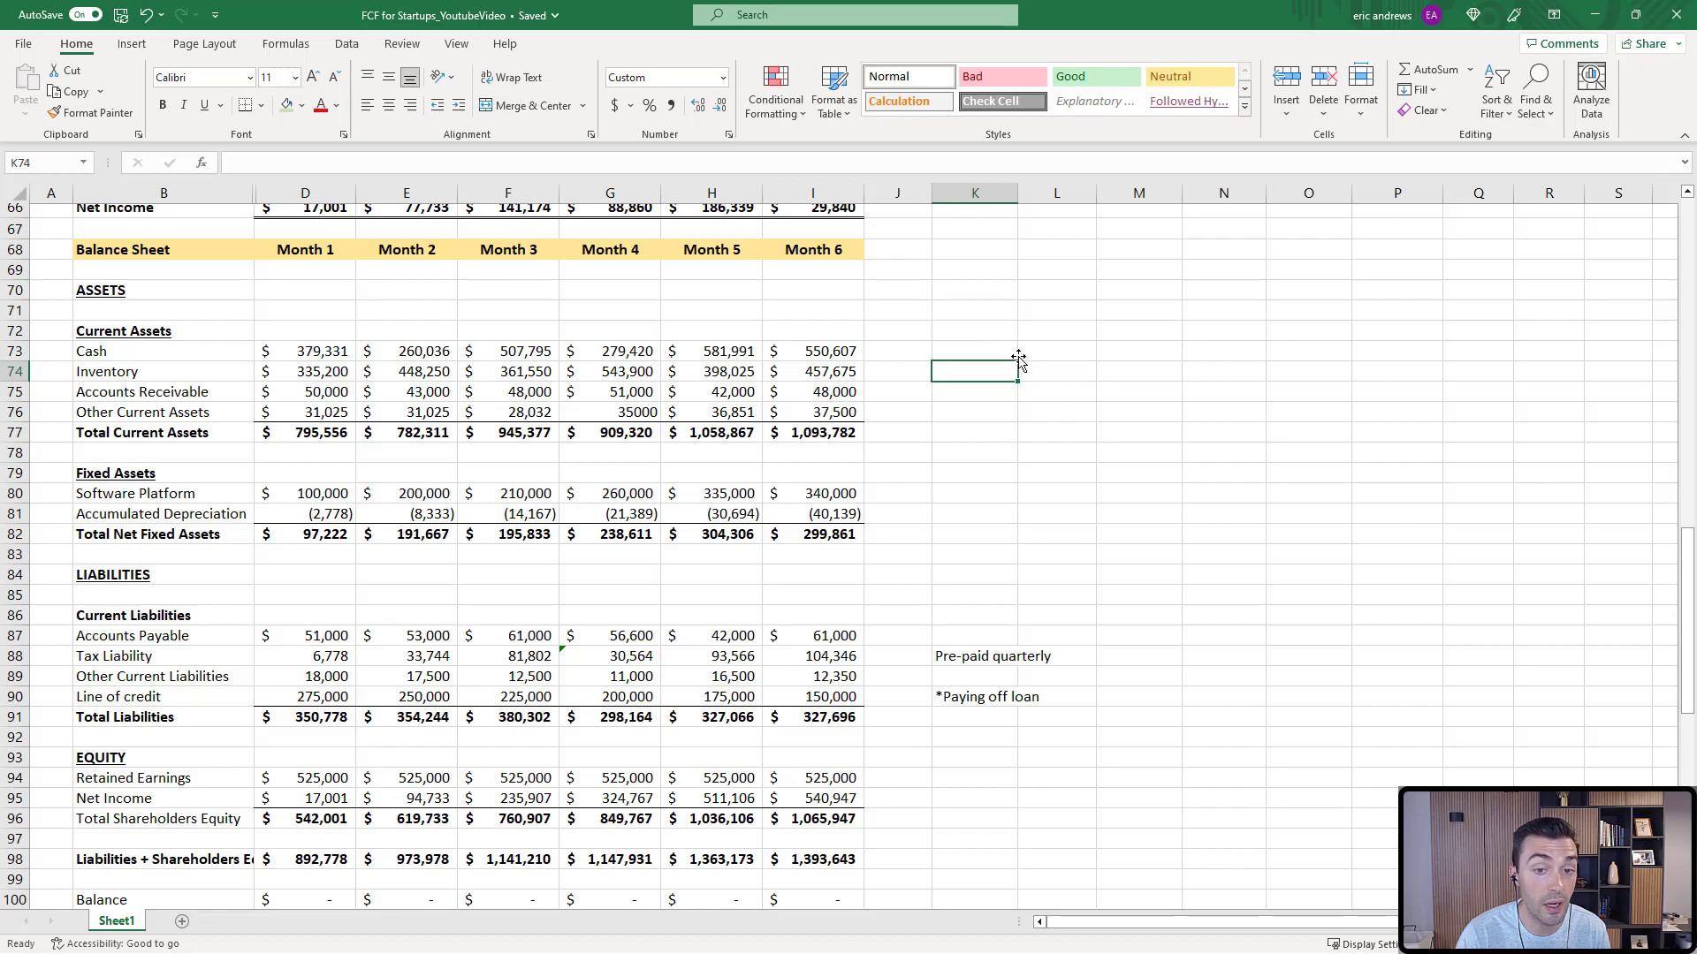
{"action": "left_click", "coordinate": [1062, 373]}
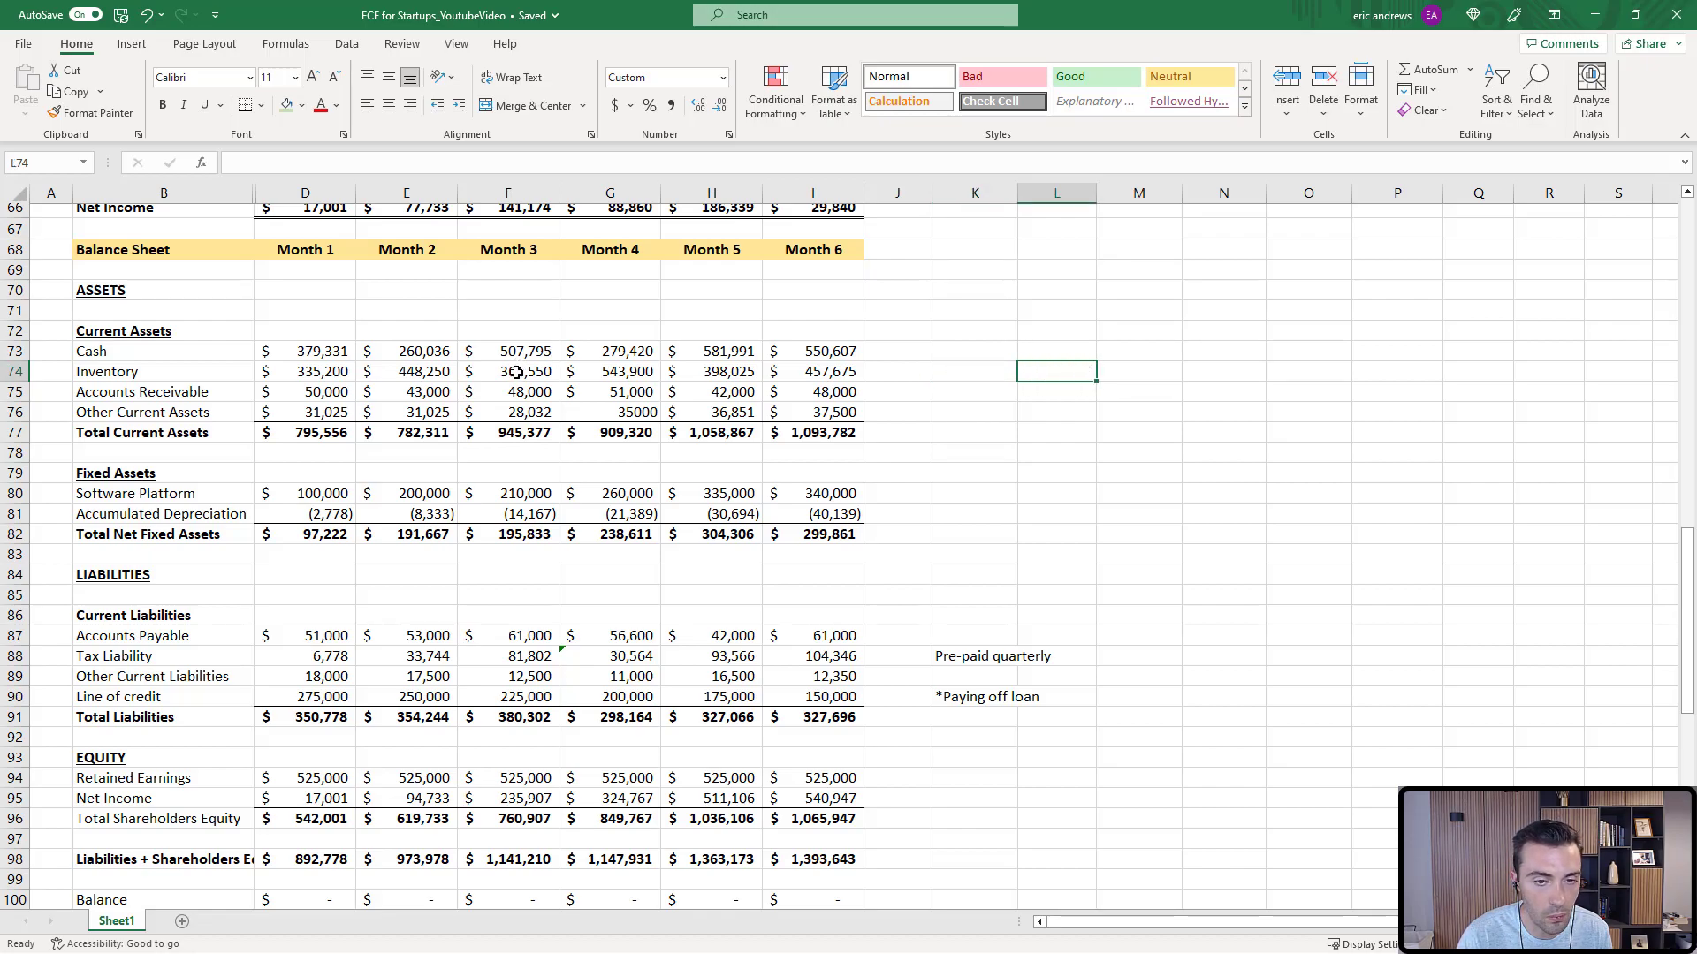
{"action": "left_click", "coordinate": [598, 372]}
{"action": "left_click", "coordinate": [713, 372]}
{"action": "left_click", "coordinate": [813, 372]}
{"action": "left_click", "coordinate": [590, 371]}
{"action": "left_click", "coordinate": [503, 371]}
{"action": "left_click", "coordinate": [321, 371]}
{"action": "left_click", "coordinate": [404, 371]}
{"action": "left_click", "coordinate": [512, 370]}
{"action": "left_click", "coordinate": [643, 372]}
{"action": "left_click", "coordinate": [710, 372]}
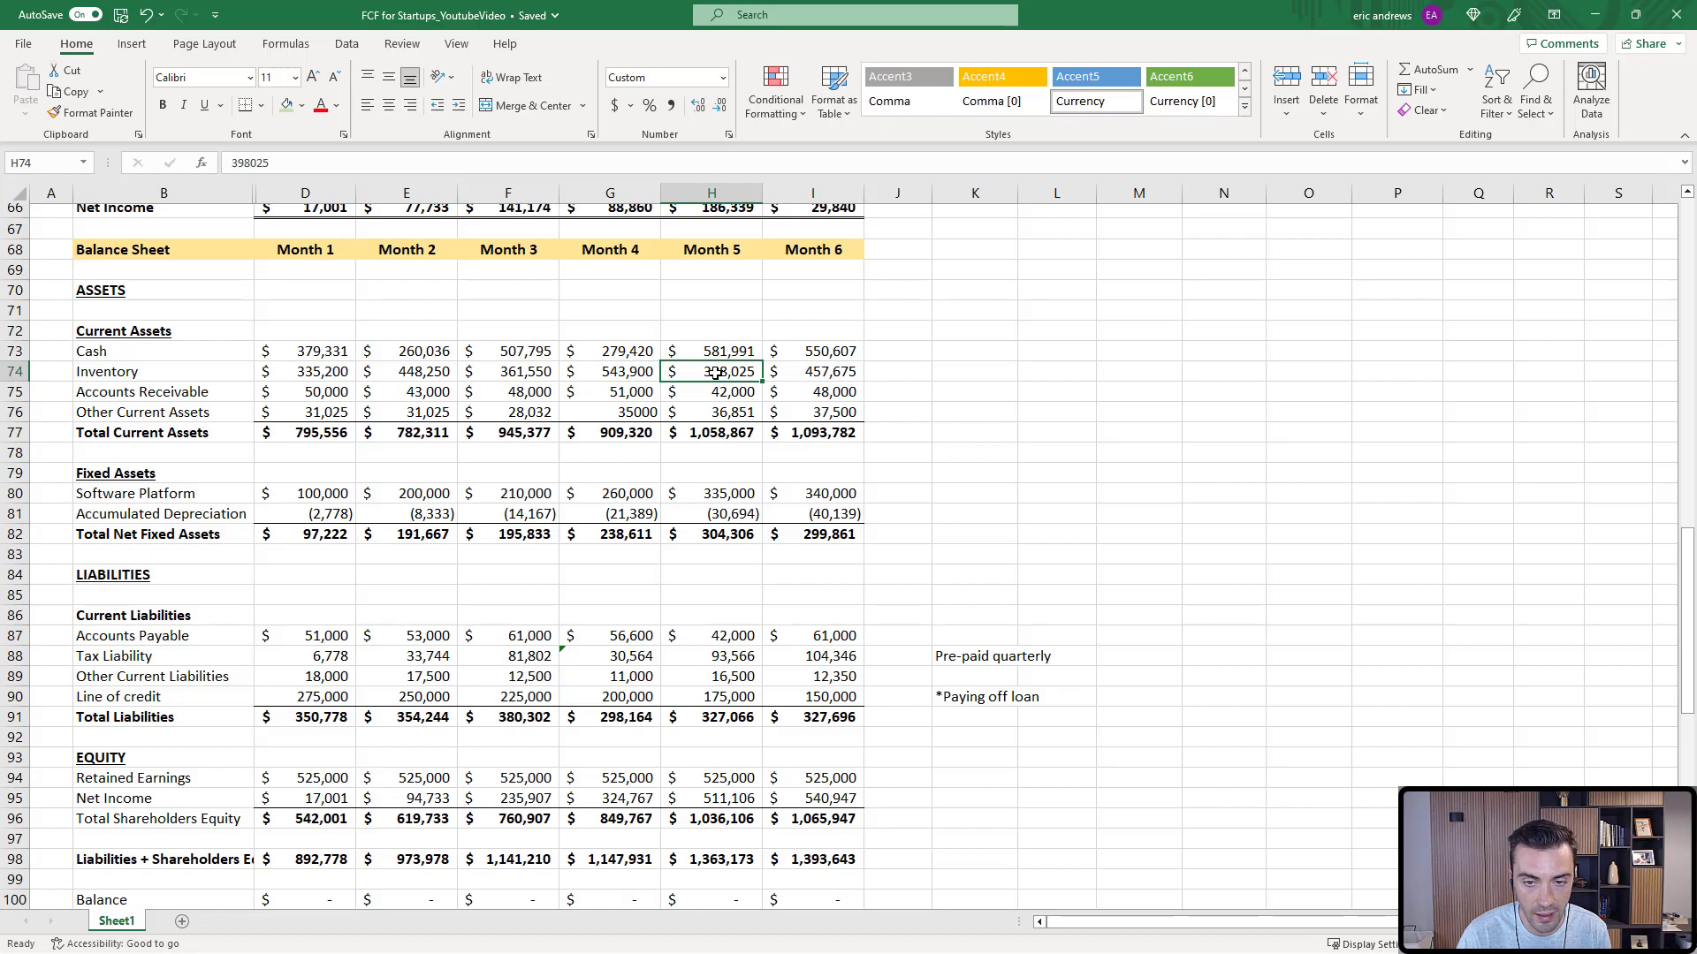
{"action": "left_click", "coordinate": [817, 372]}
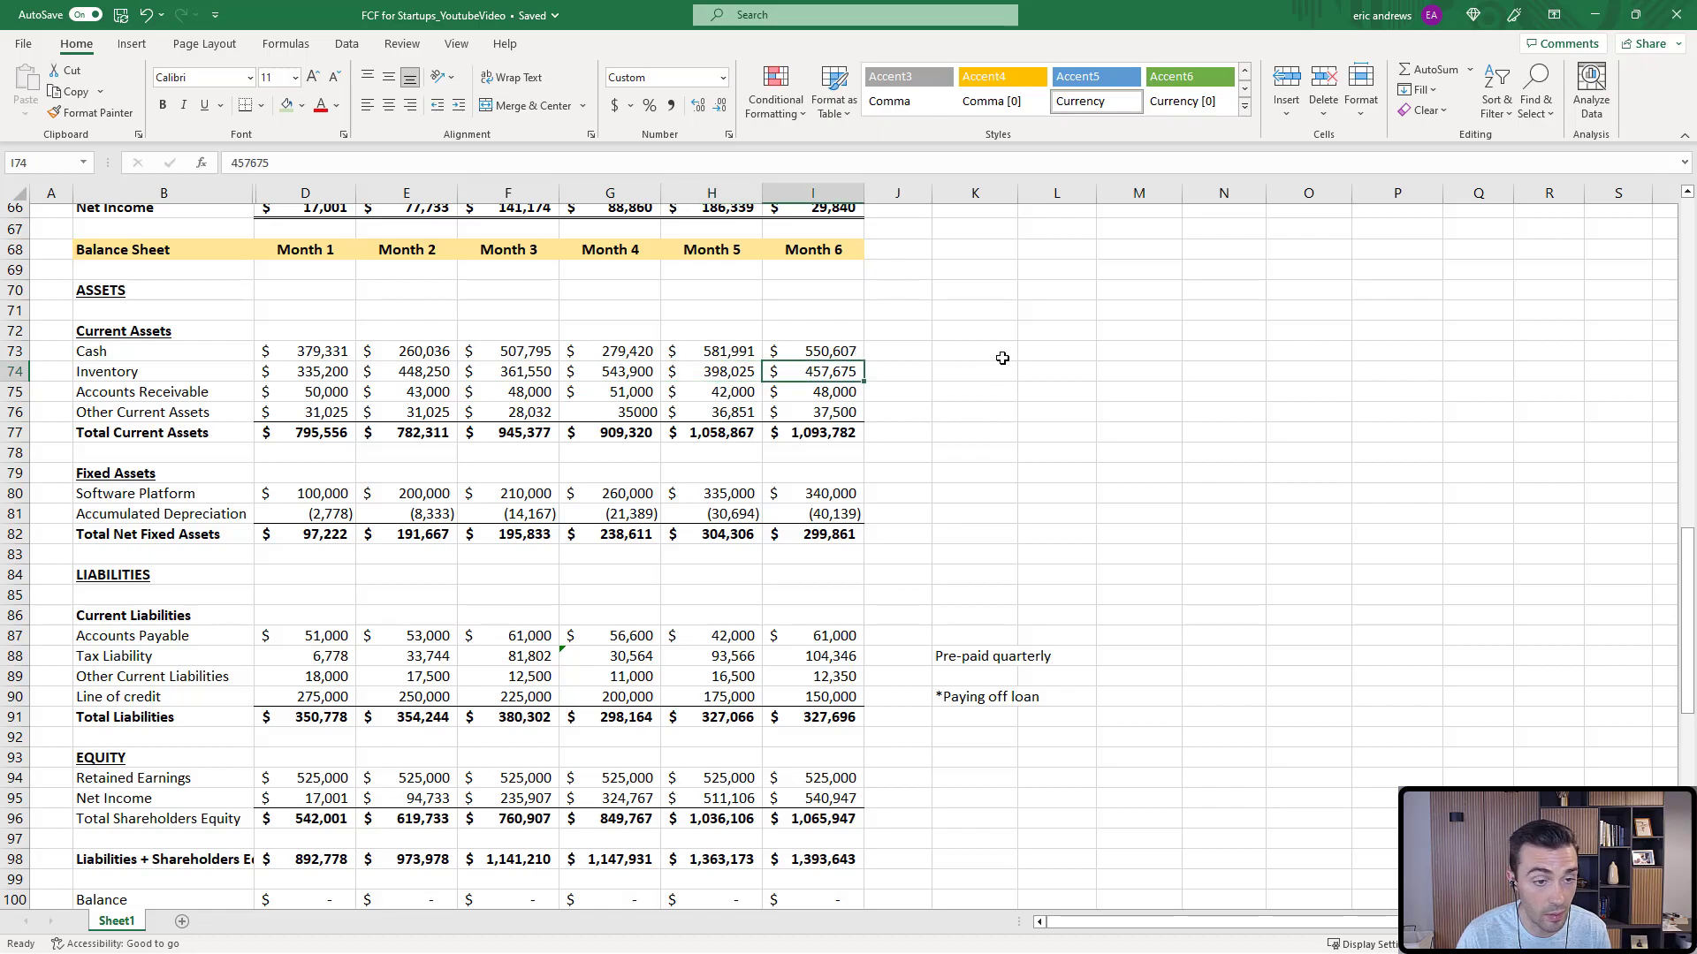
{"action": "scroll", "coordinate": [1119, 335], "scroll_direction": "down", "scroll_amount": 1}
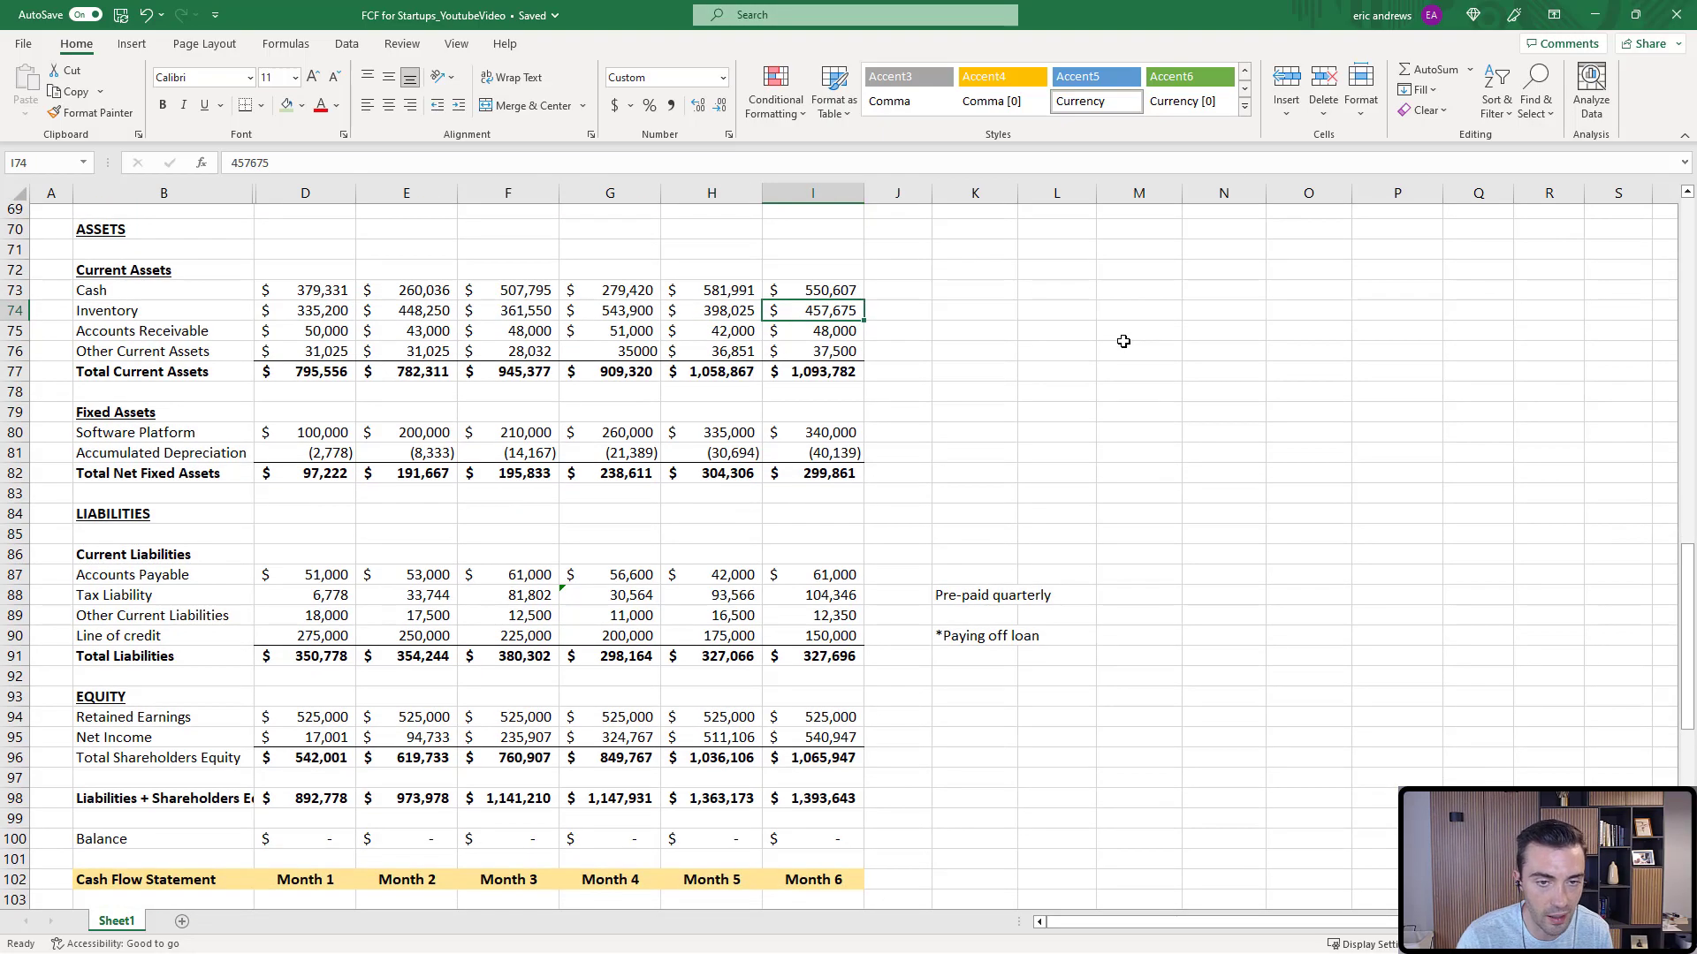
{"action": "left_click", "coordinate": [146, 331]}
{"action": "left_click", "coordinate": [312, 330]}
{"action": "left_click", "coordinate": [405, 329]}
{"action": "left_click", "coordinate": [172, 351]}
{"action": "left_click", "coordinate": [318, 351]}
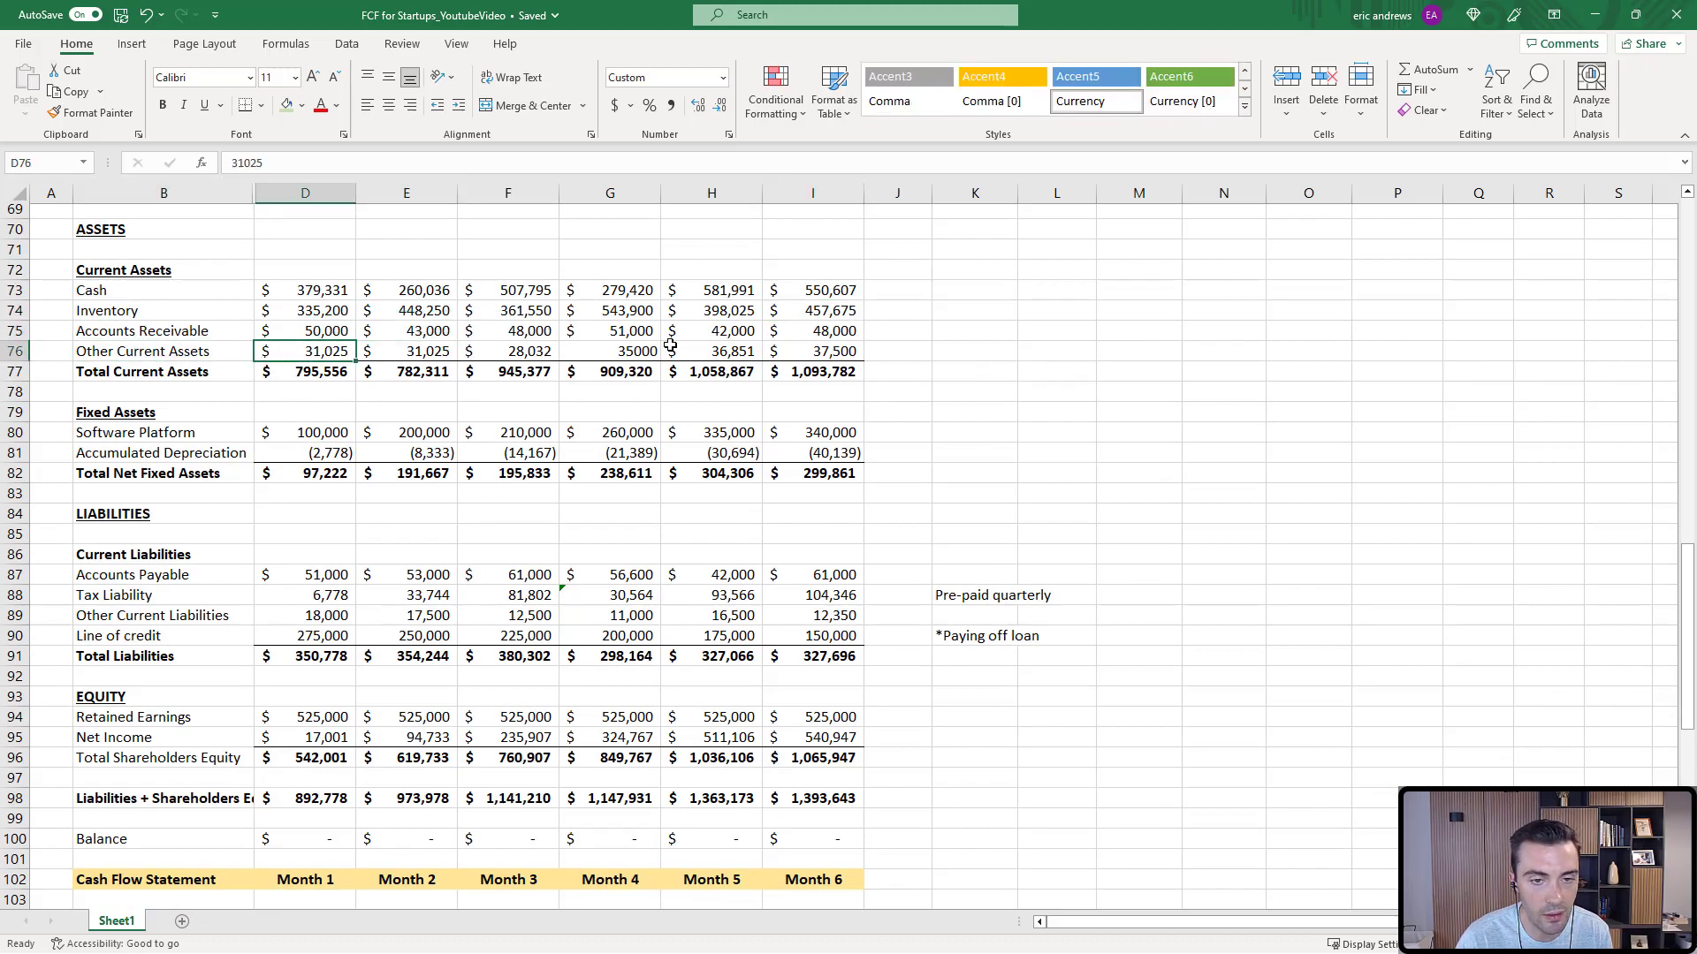
{"action": "left_click", "coordinate": [164, 433]}
{"action": "left_click", "coordinate": [318, 432]}
{"action": "left_click", "coordinate": [509, 432]}
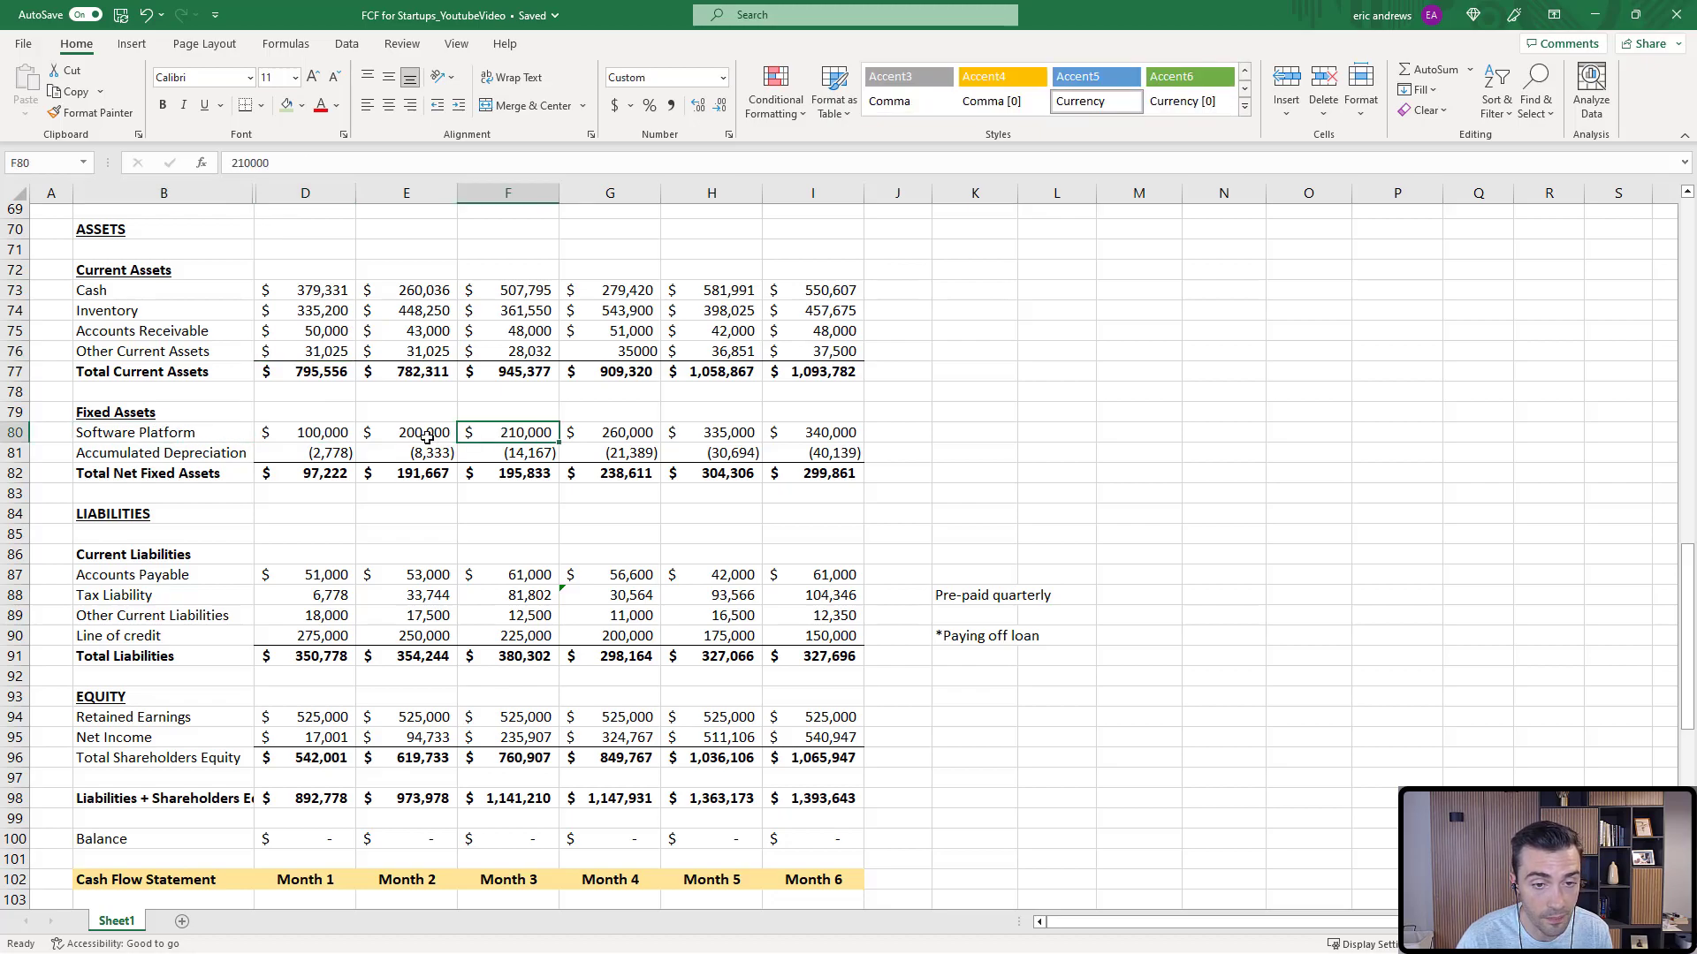
{"action": "left_click", "coordinate": [199, 432]}
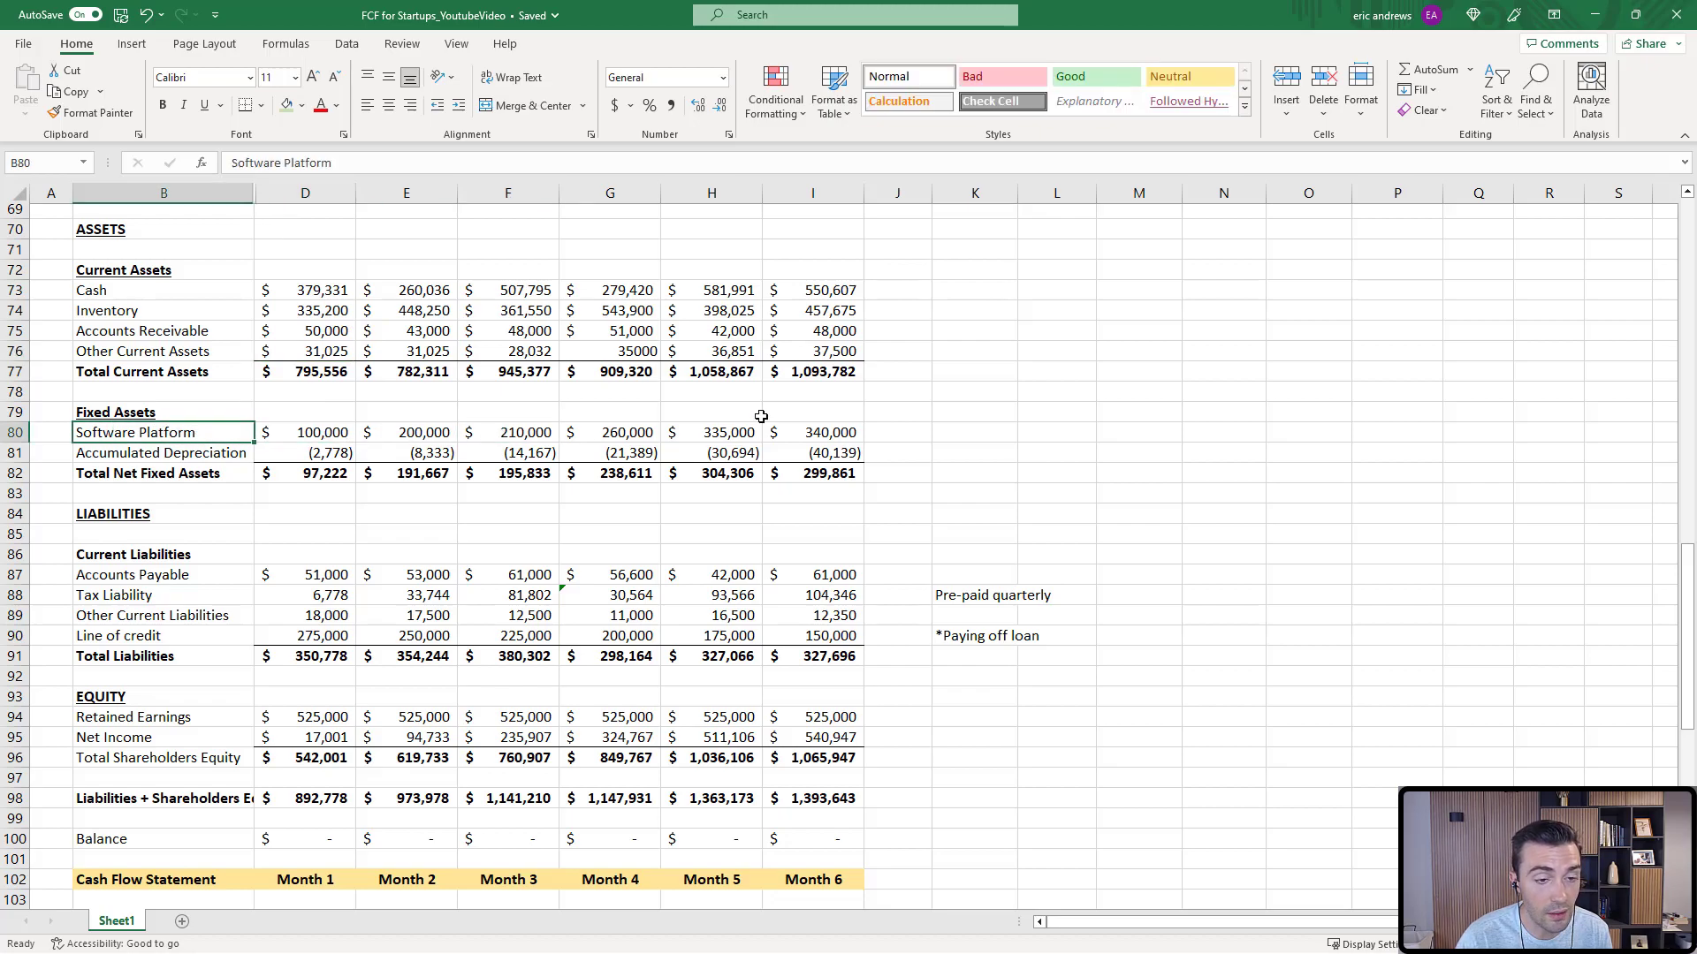
Enter the '*Capitalizing software dev = payroll onto balance sheet, off P&L' note in K80.
{"action": "left_click", "coordinate": [973, 434]}
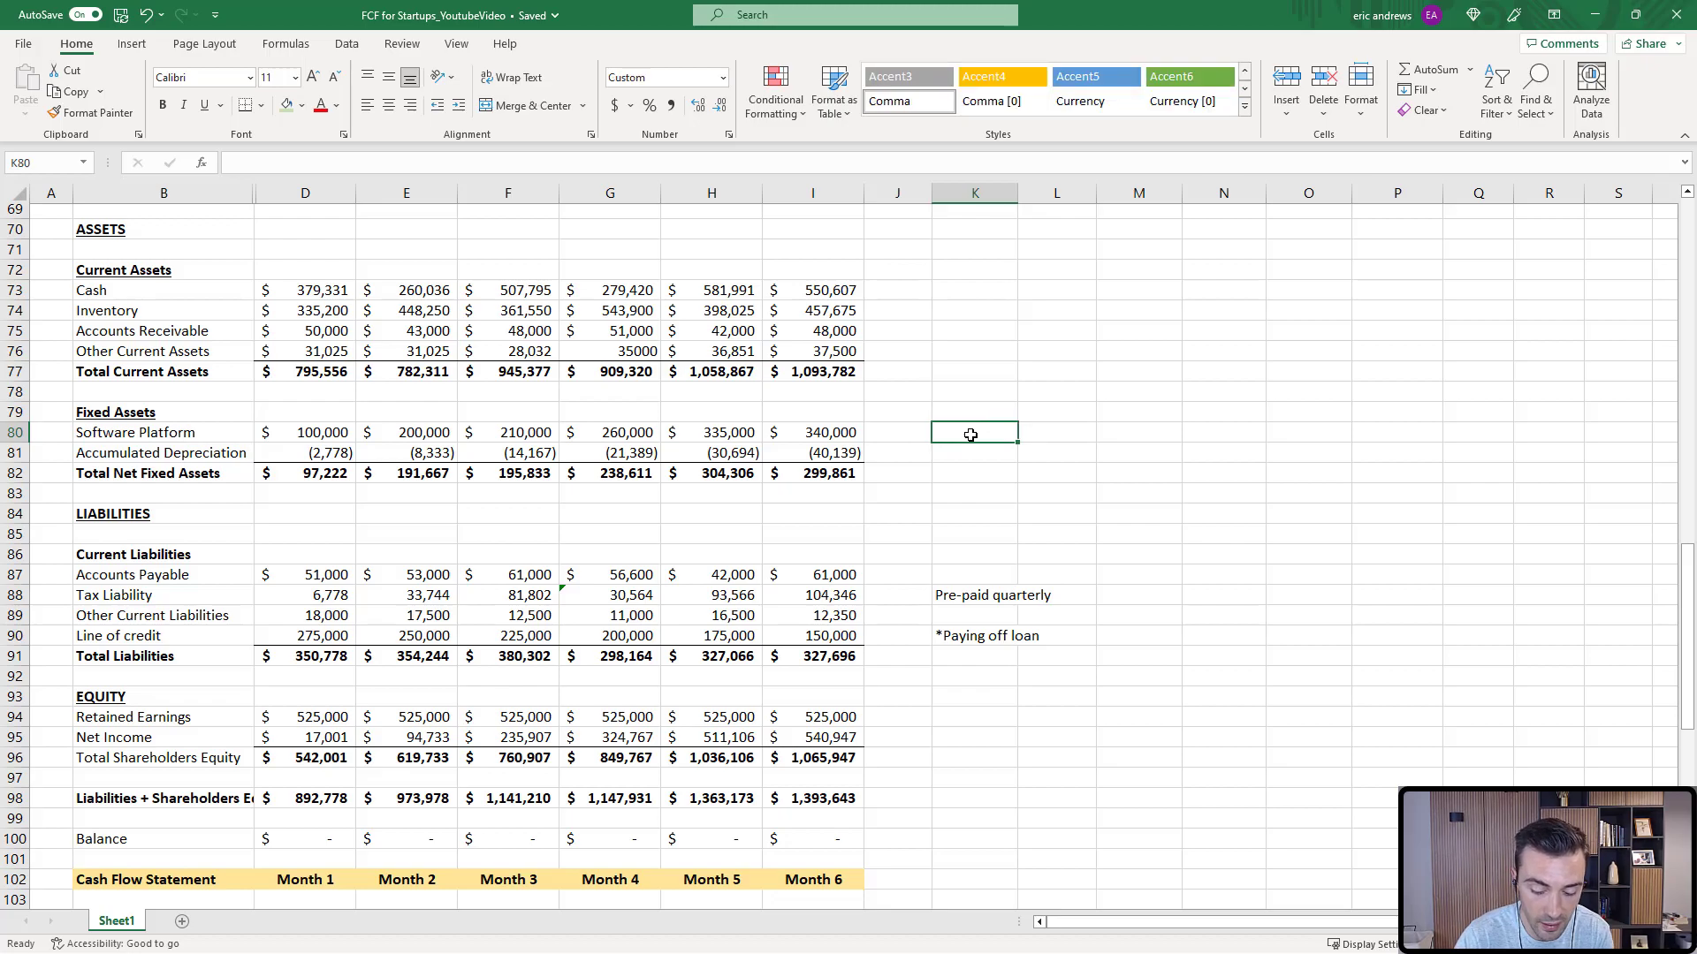
{"action": "type", "text": "*C"}
{"action": "key", "text": "BackSpace"}
{"action": "key", "text": "BackSpace"}
{"action": "key", "text": "BackSpace"}
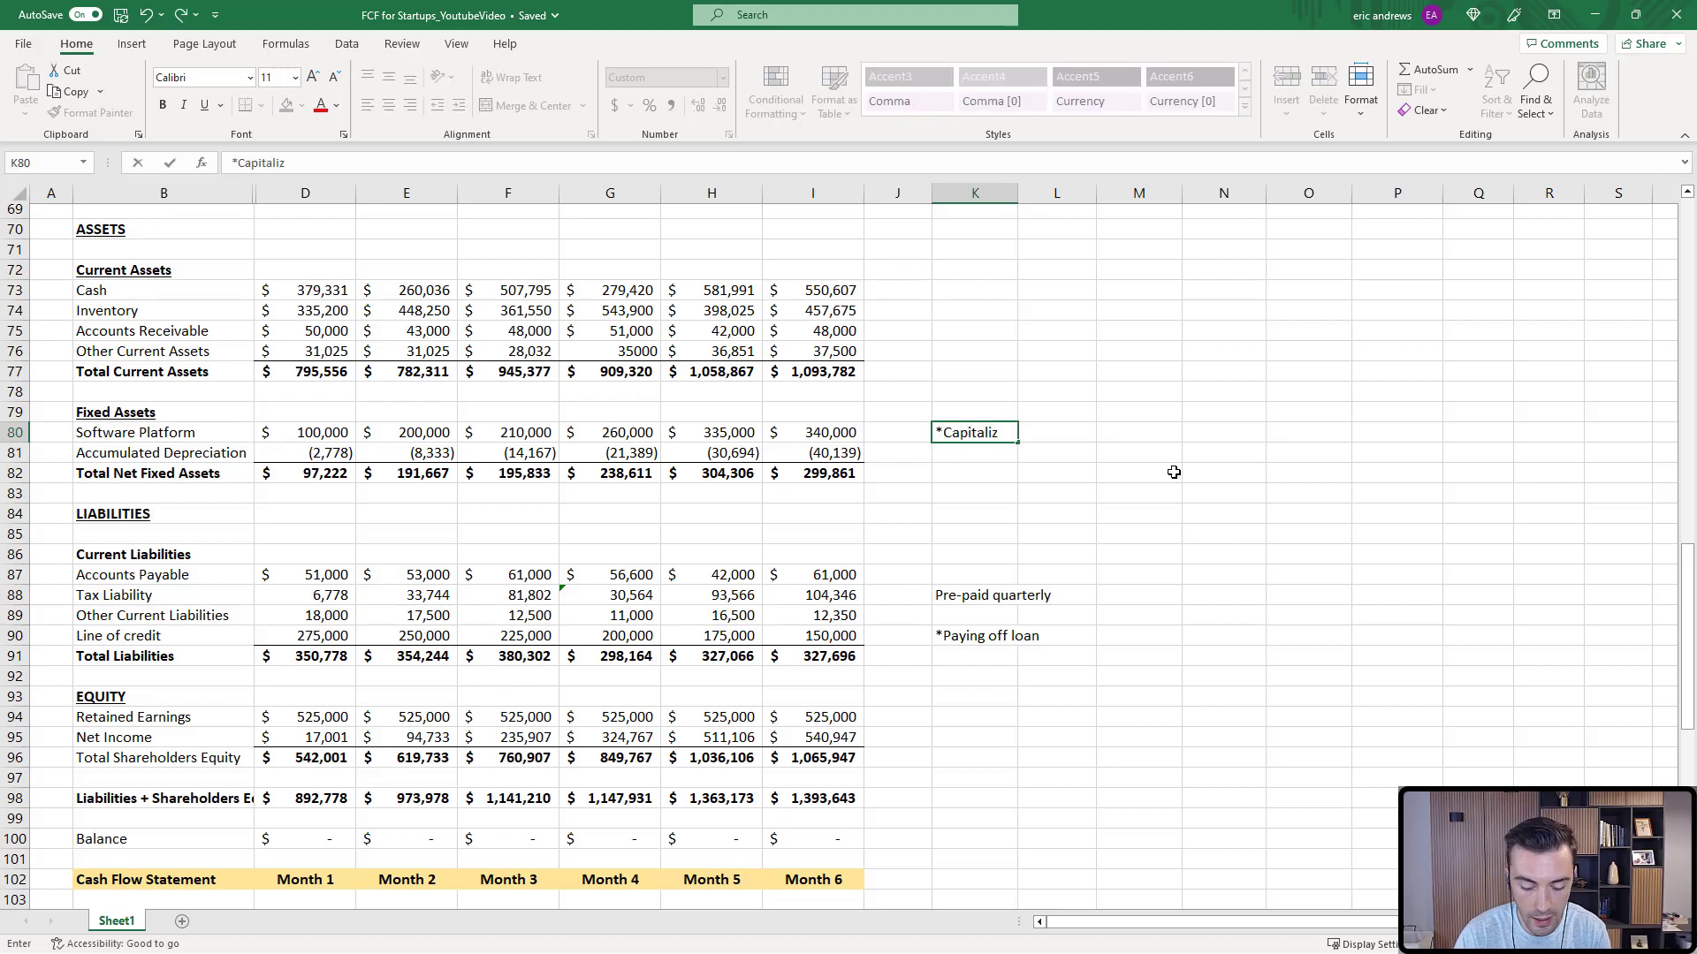
{"action": "type", "text": "ing software dev ="}
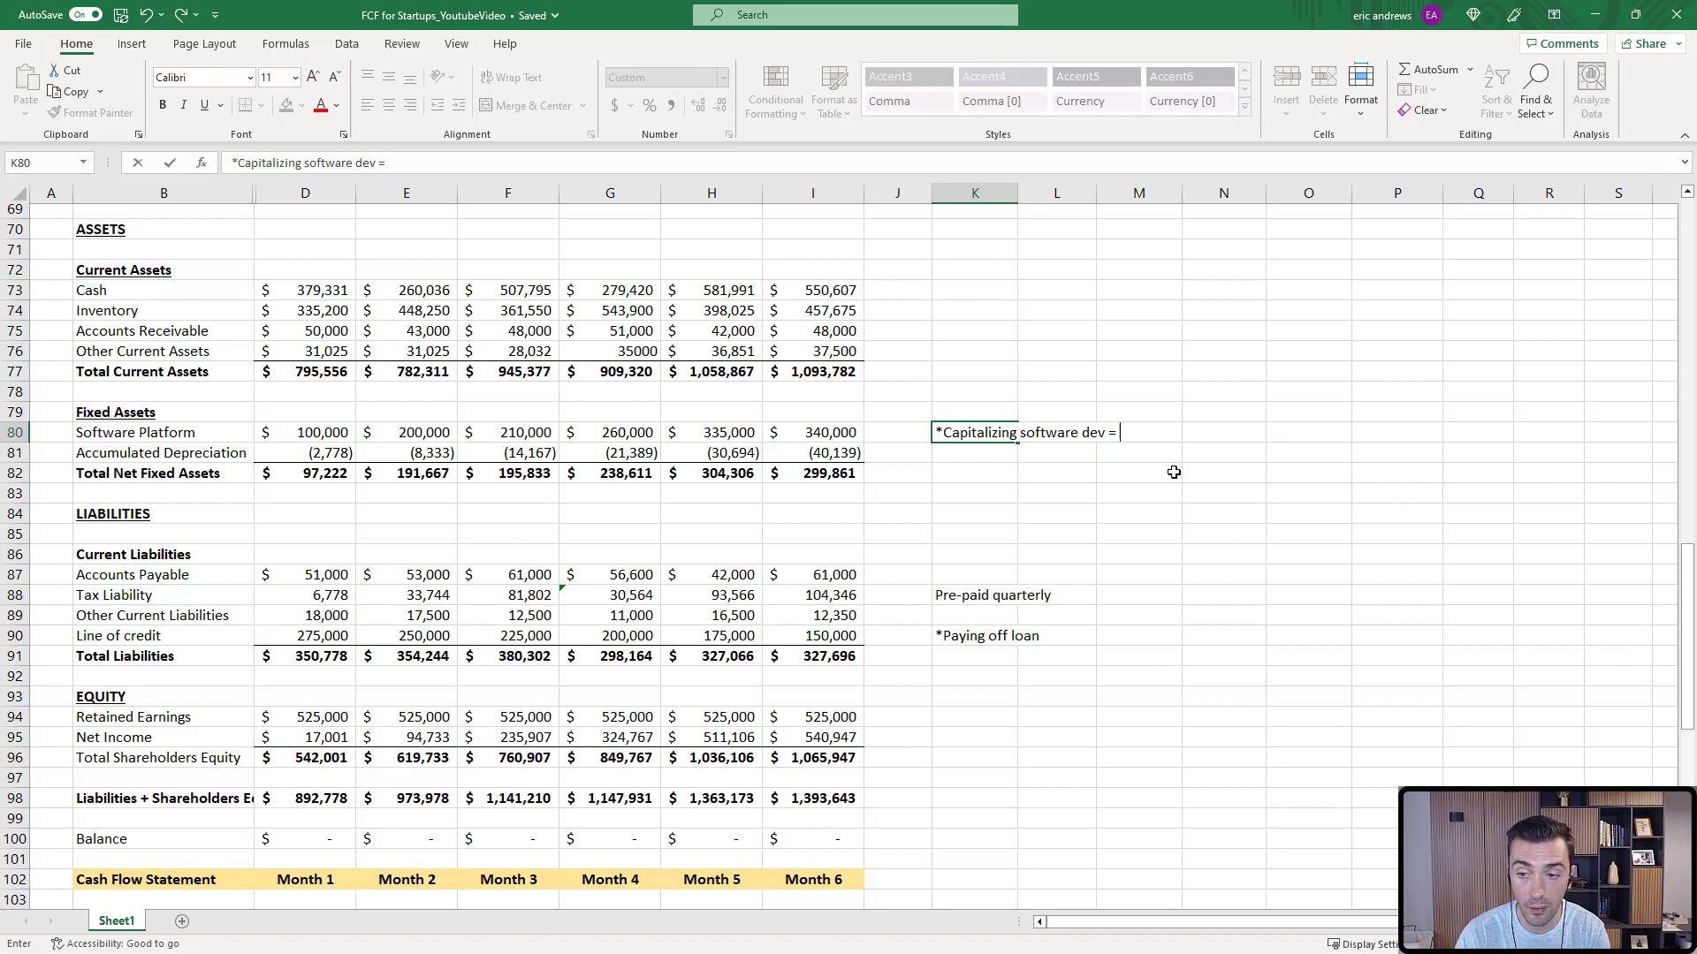
{"action": "type", "text": "p"}
{"action": "type", "text": "ting payt"}
{"action": "type", "text": " paa"}
{"action": "key", "text": "BackSpace"}
{"action": "key", "text": "BackSpace"}
{"action": "type", "text": "balance sheet, and r"}
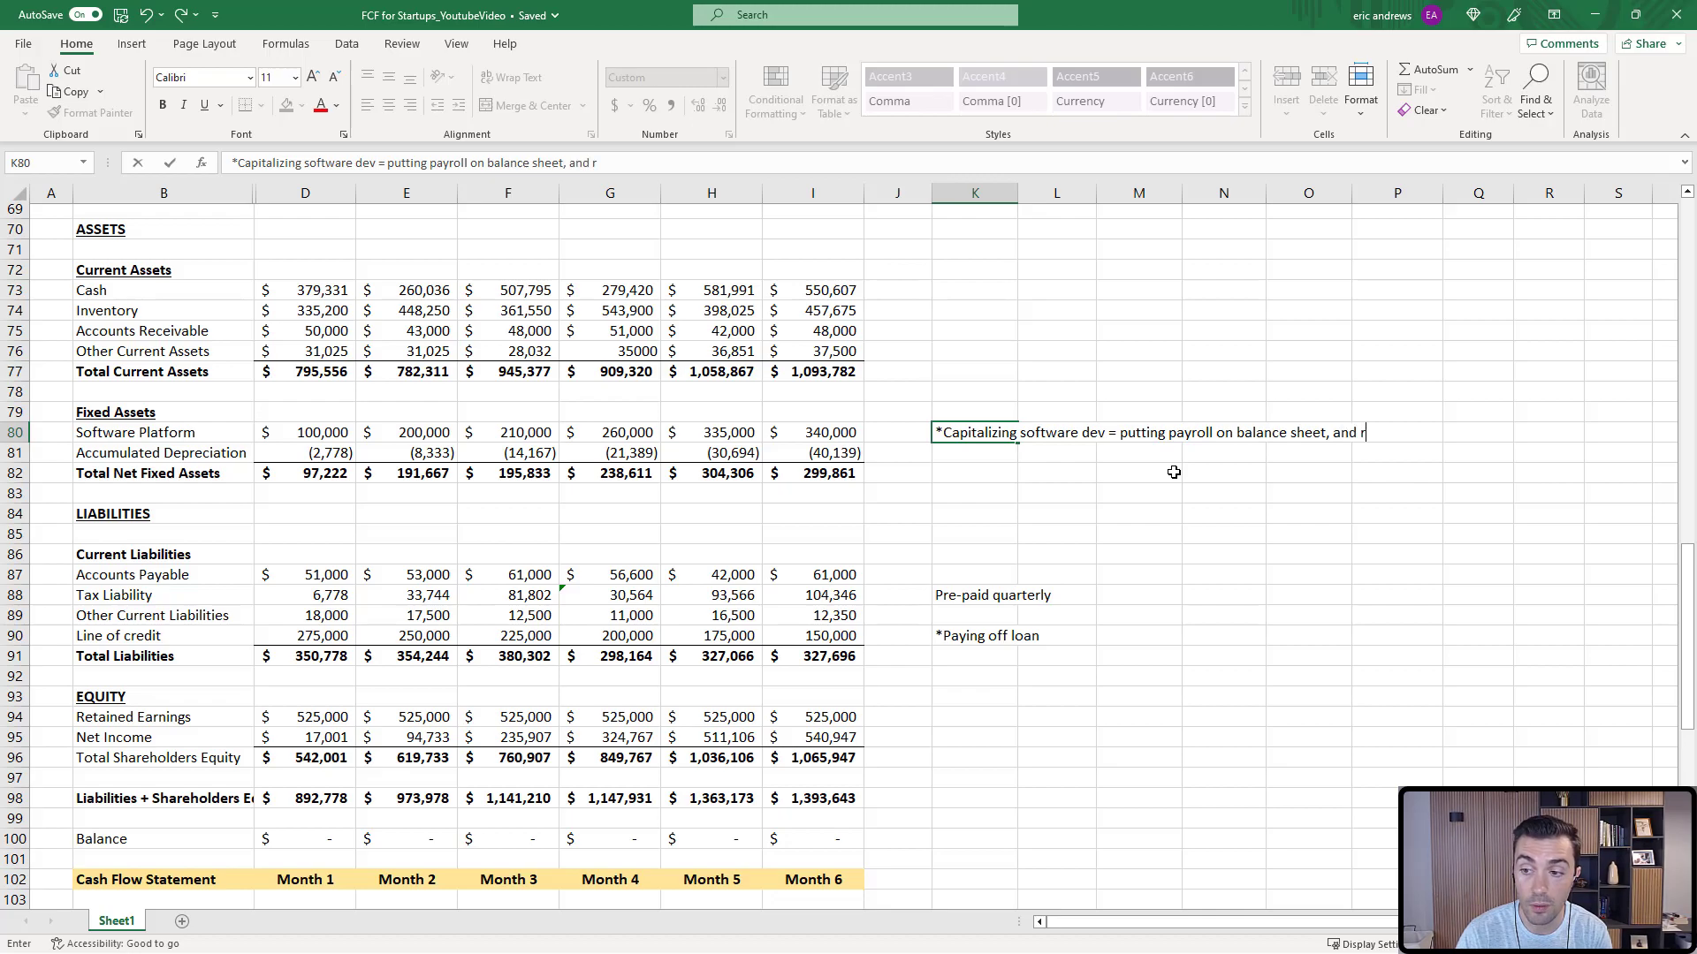
{"action": "type", "text": "emoving from the P&L."}
{"action": "key", "text": "Return"}
{"action": "key", "text": "Return"}
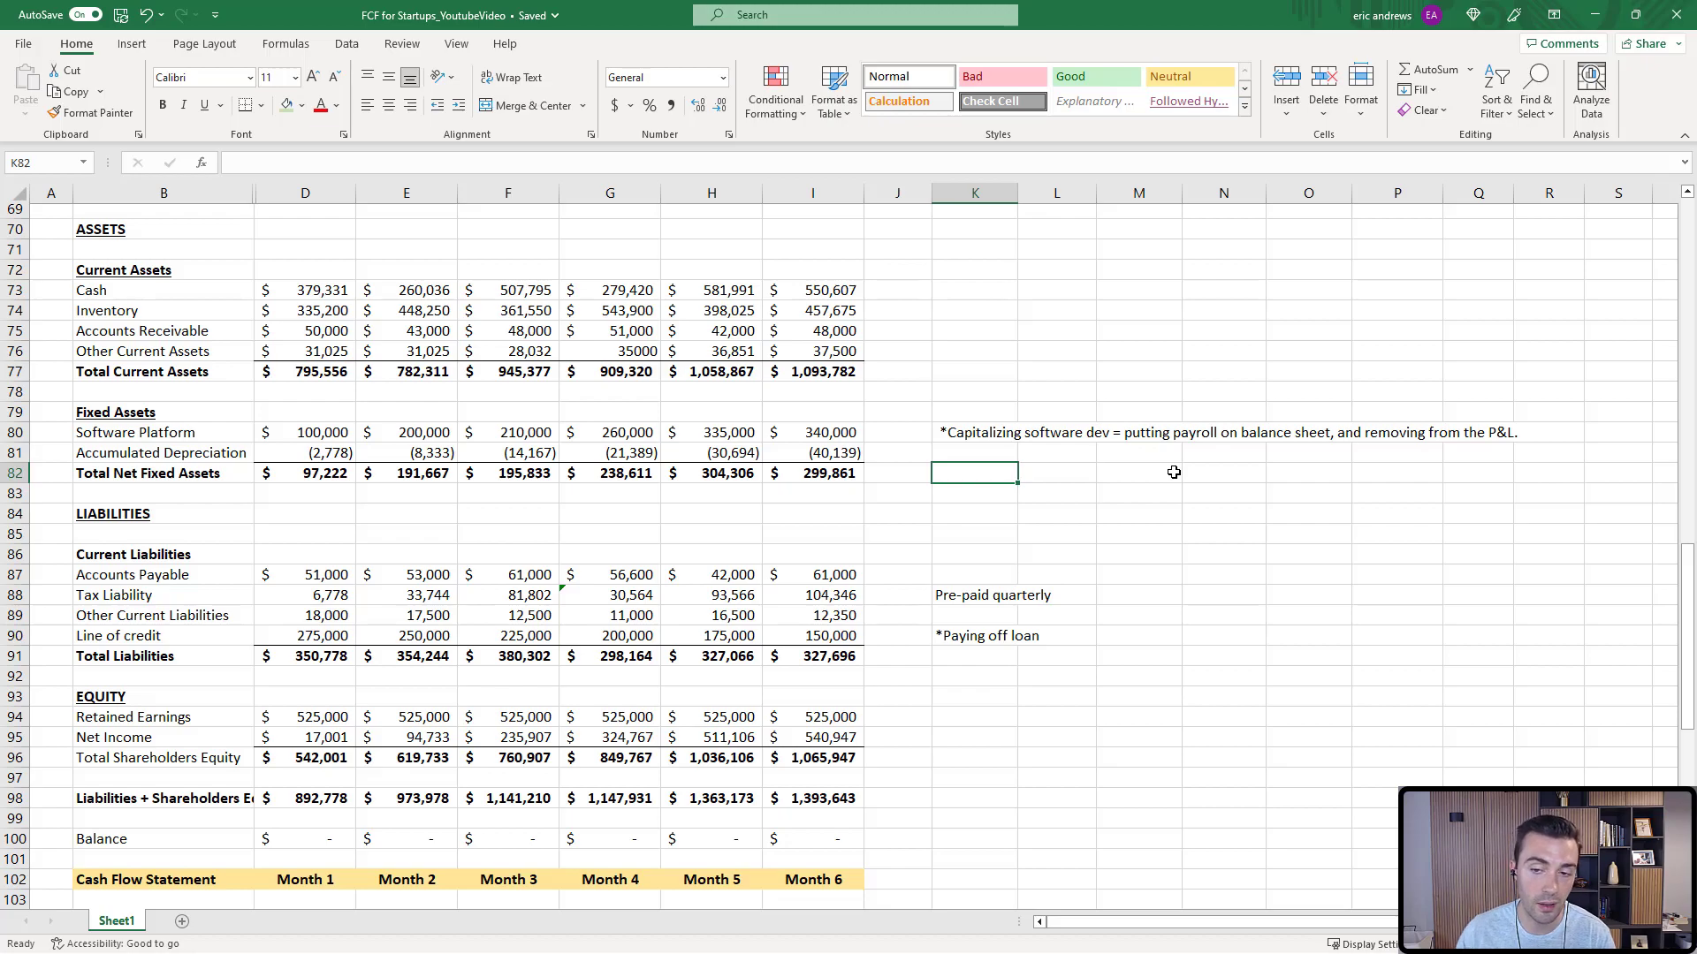
{"action": "type", "text": "=100"}
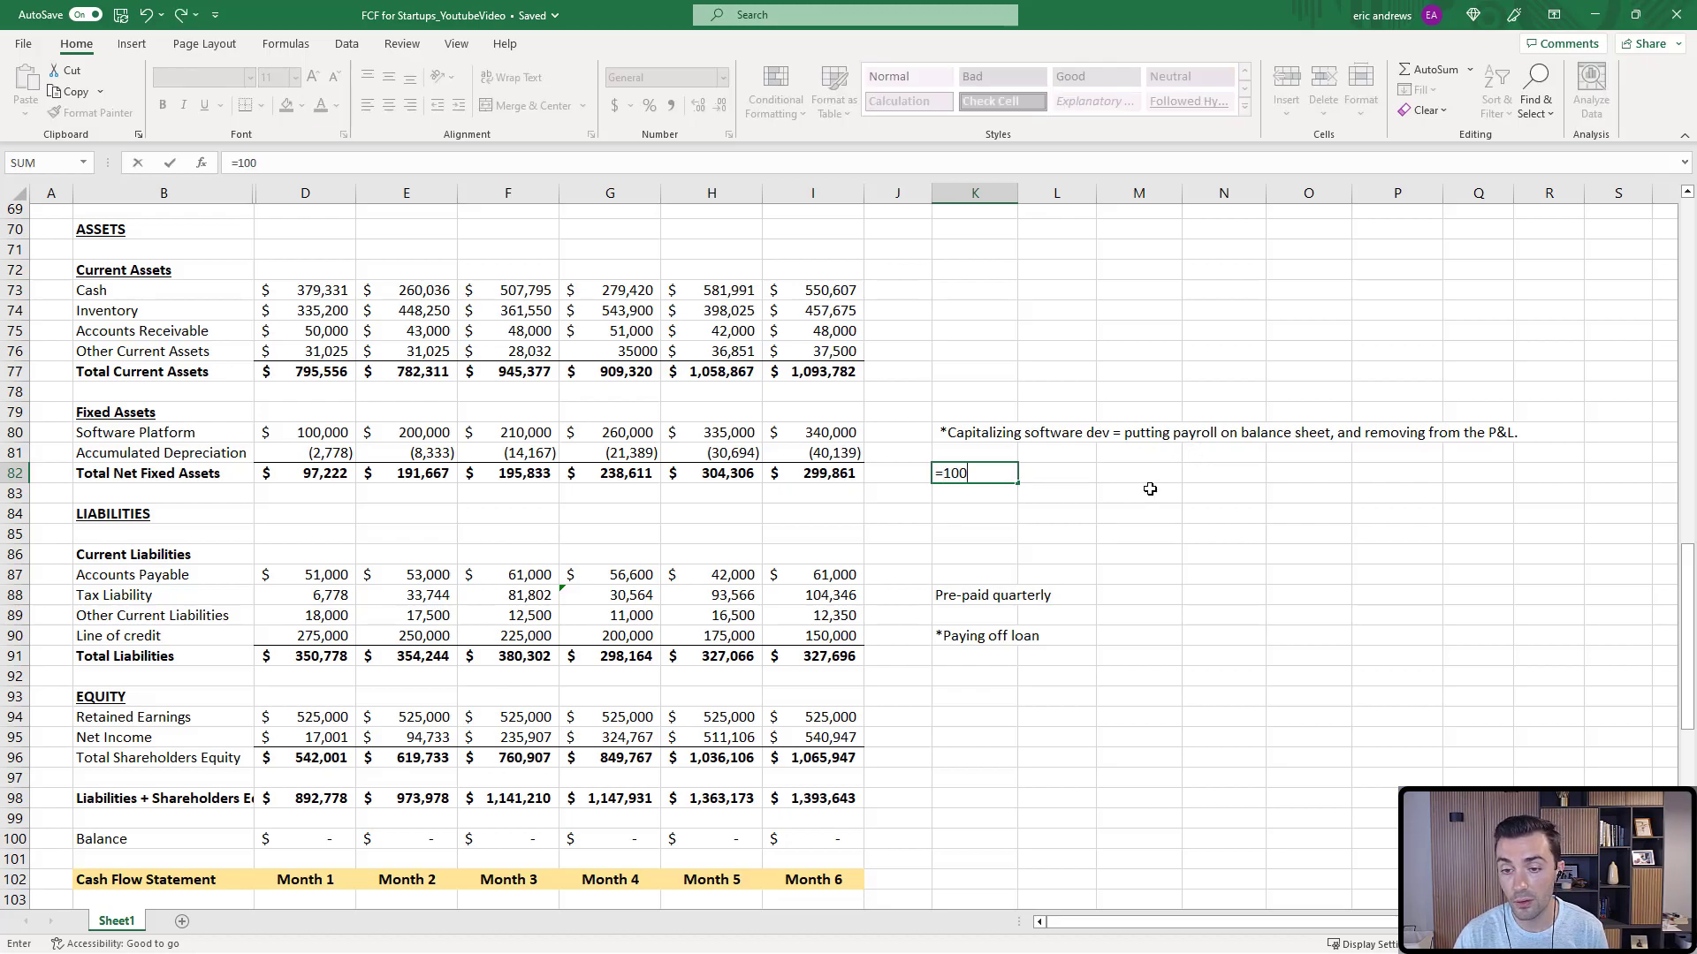
{"action": "type", "text": "000"}
{"action": "key", "text": "Return"}
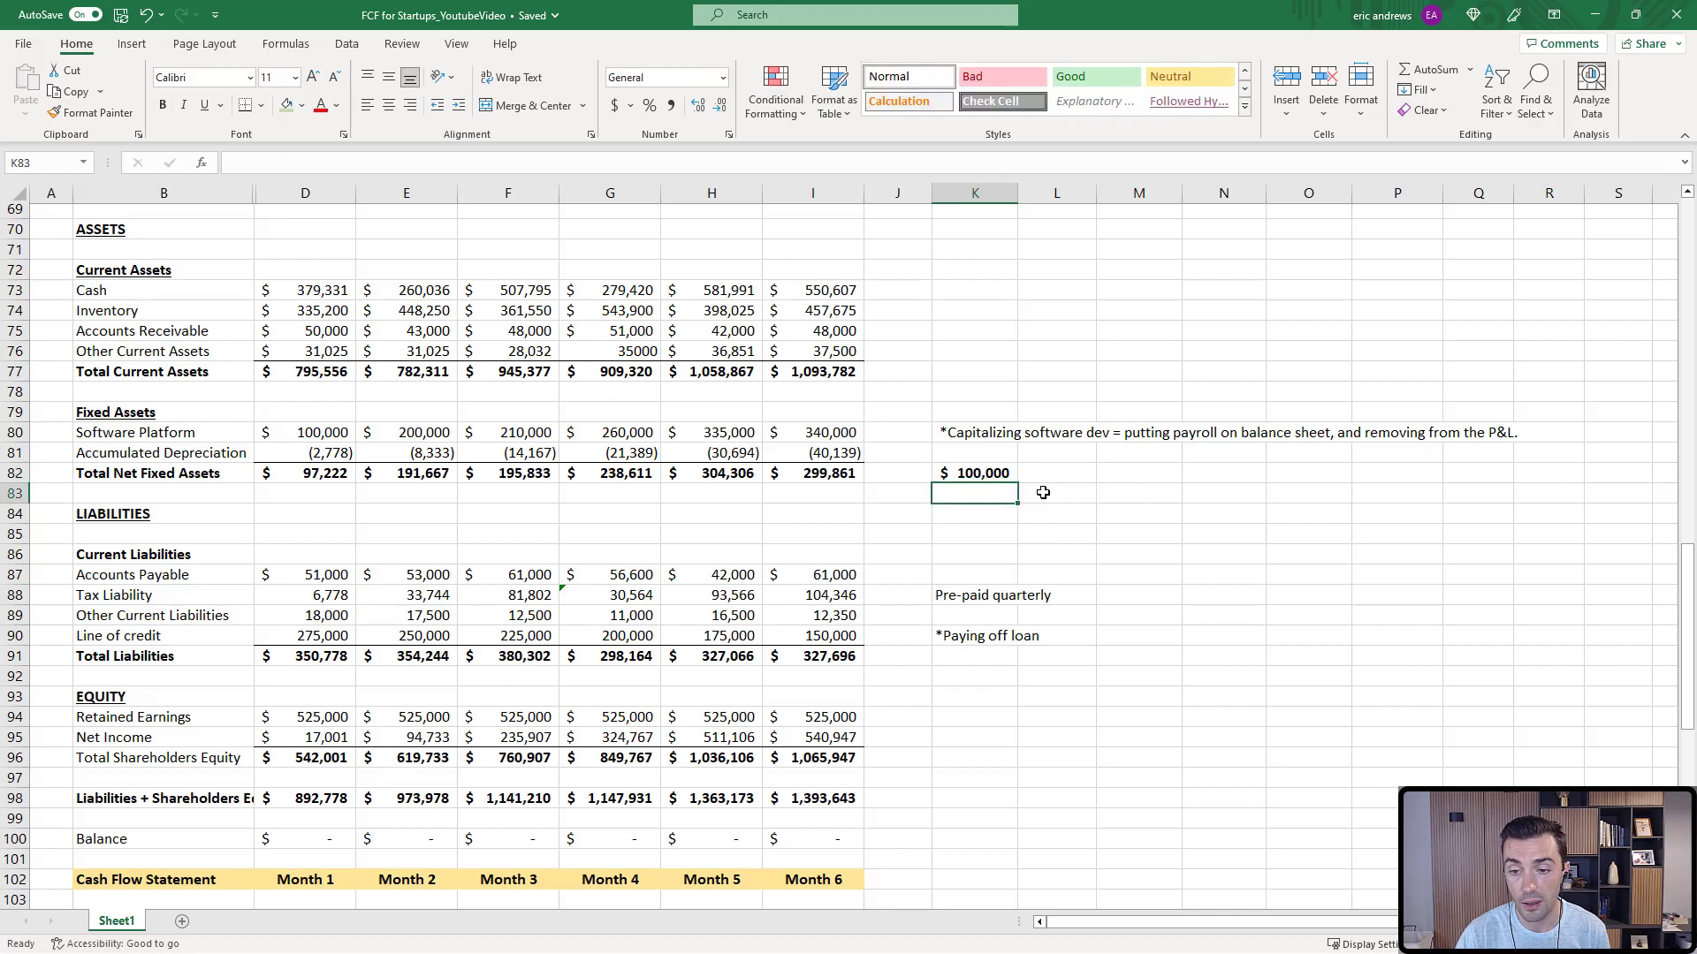
{"action": "type", "text": "="}
{"action": "left_click", "coordinate": [976, 473]}
{"action": "type", "text": "/36"}
{"action": "key", "text": "Return"}
{"action": "left_click", "coordinate": [1057, 494]}
{"action": "type", "text": "="}
{"action": "left_click", "coordinate": [981, 493]}
{"action": "key", "text": "Return"}
{"action": "left_click_drag", "start_coordinate": [976, 494], "coordinate": [1056, 493]}
{"action": "left_click", "coordinate": [647, 105]}
{"action": "left_click", "coordinate": [720, 105]}
{"action": "key", "text": "Right"}
{"action": "key", "text": "ctrl+c"}
{"action": "key", "text": "Right"}
{"action": "key", "text": "ctrl+v"}
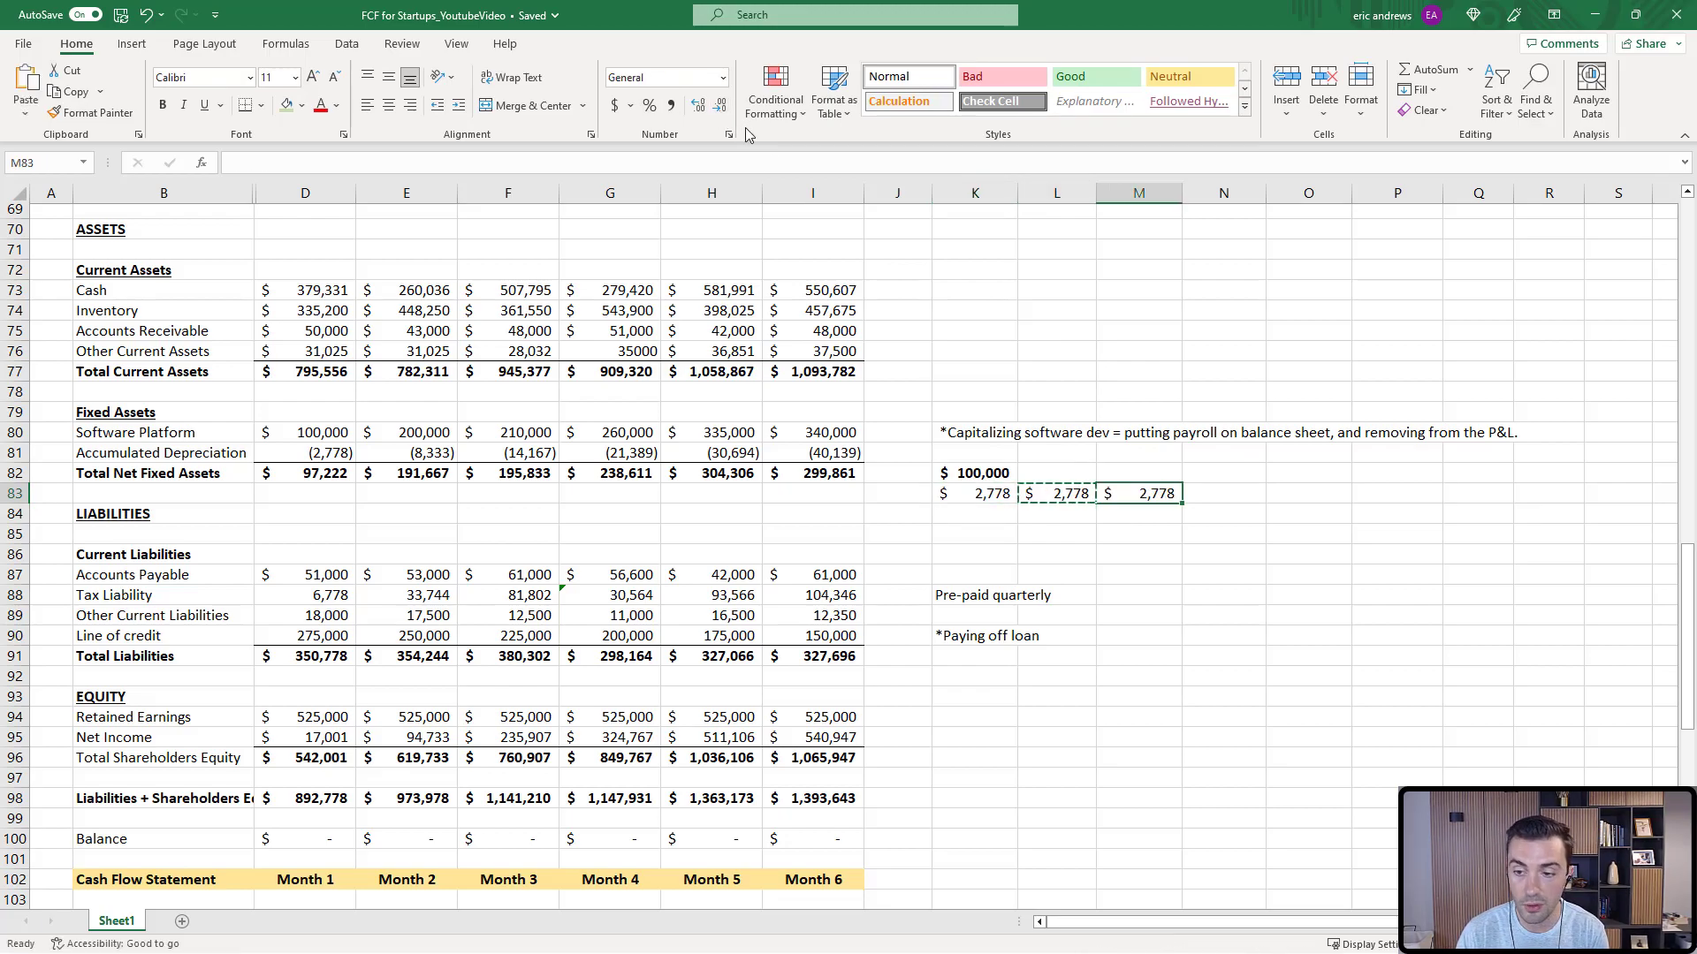
{"action": "key", "text": "Right"}
{"action": "key", "text": "ctrl+v"}
{"action": "key", "text": "Right"}
{"action": "key", "text": "ctrl+v"}
{"action": "key", "text": "Right"}
{"action": "key", "text": "ctrl+v"}
{"action": "key", "text": "Right"}
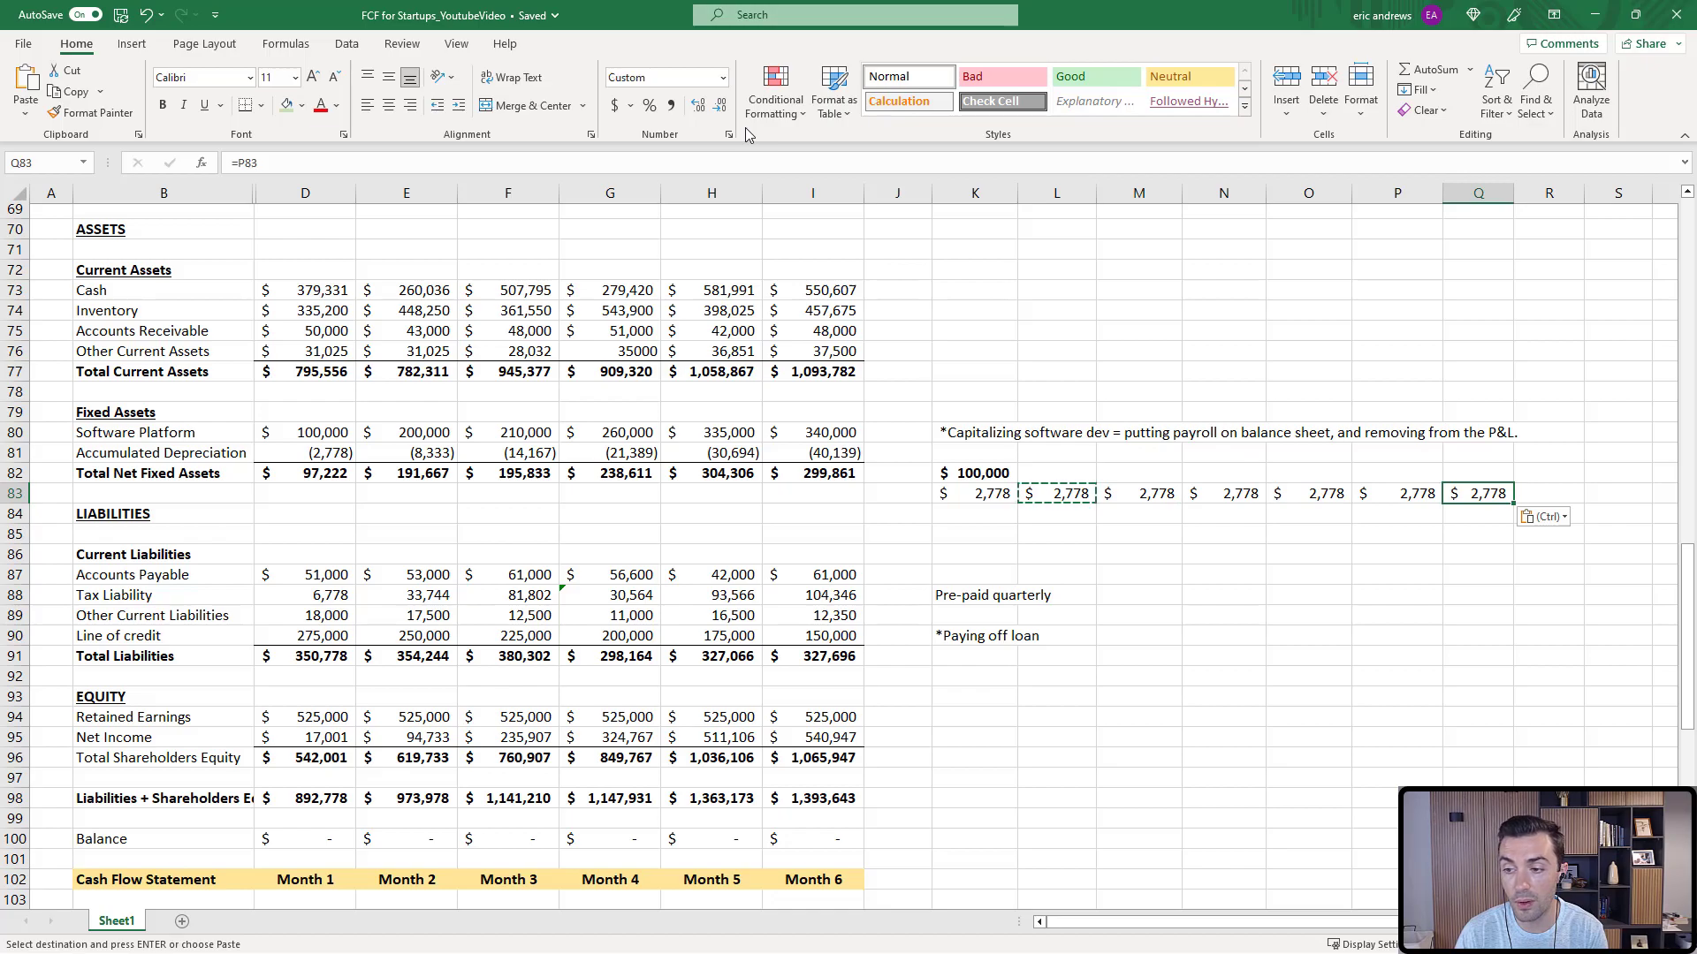
{"action": "key", "text": "ctrl+v"}
{"action": "key", "text": "Escape"}
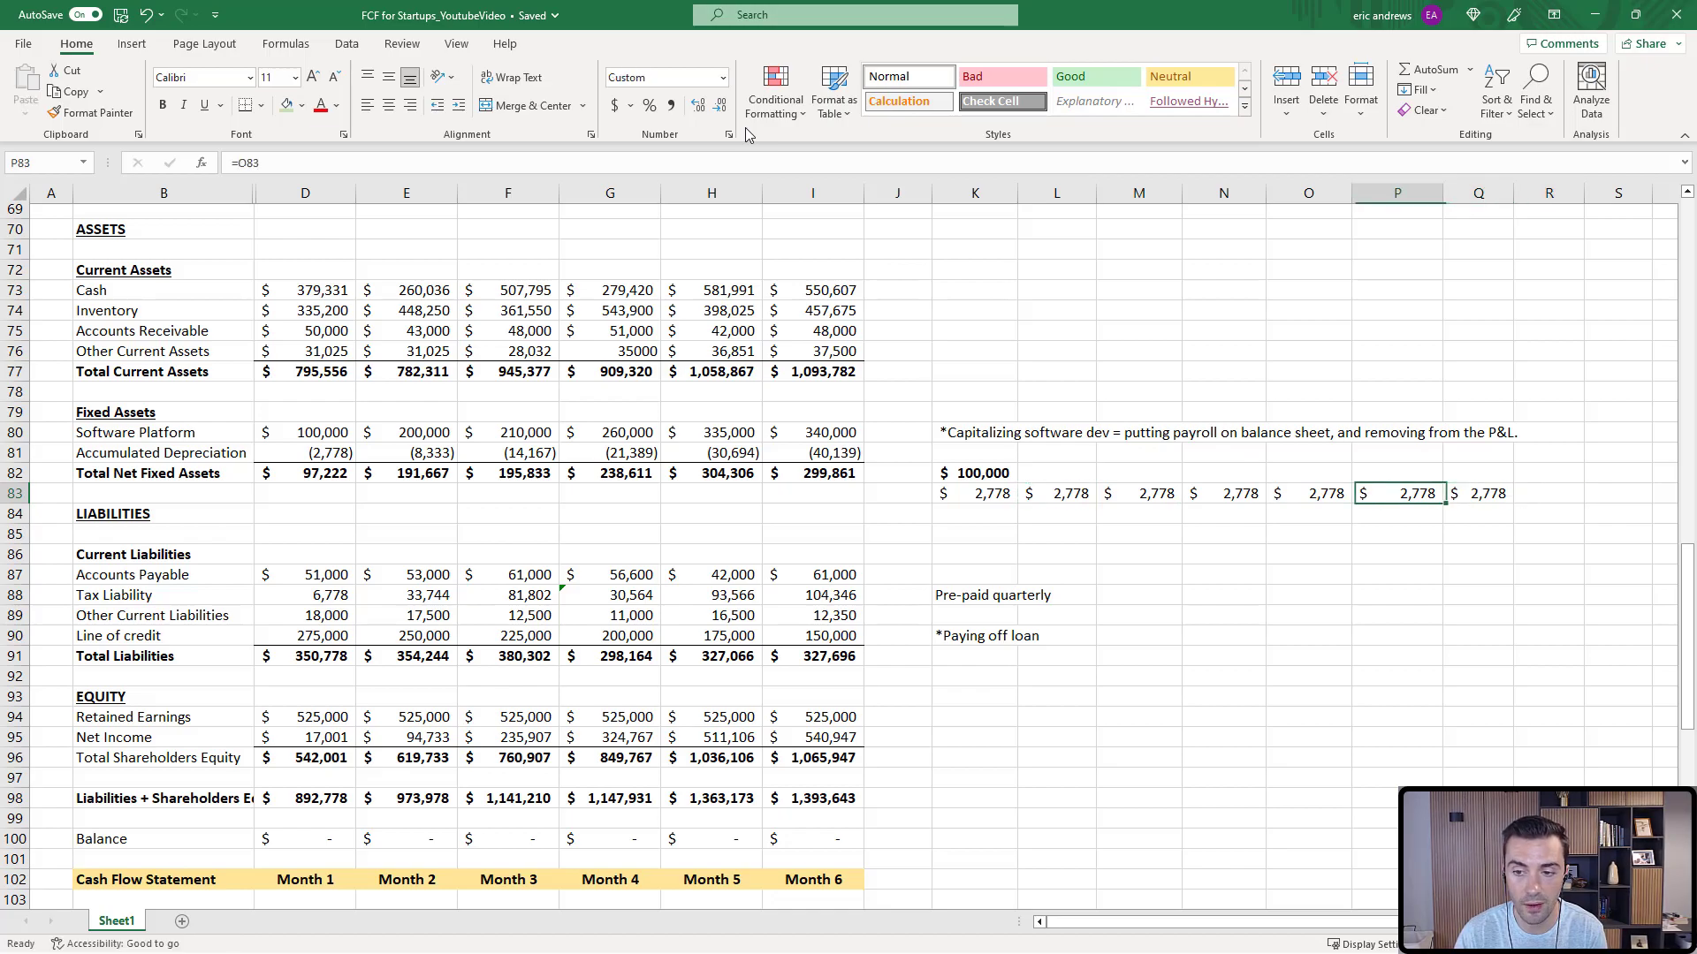
{"action": "key", "text": "Left"}
{"action": "key", "text": "Left"}
{"action": "key", "text": "Left"}
{"action": "key", "text": "Left"}
{"action": "key", "text": "Left"}
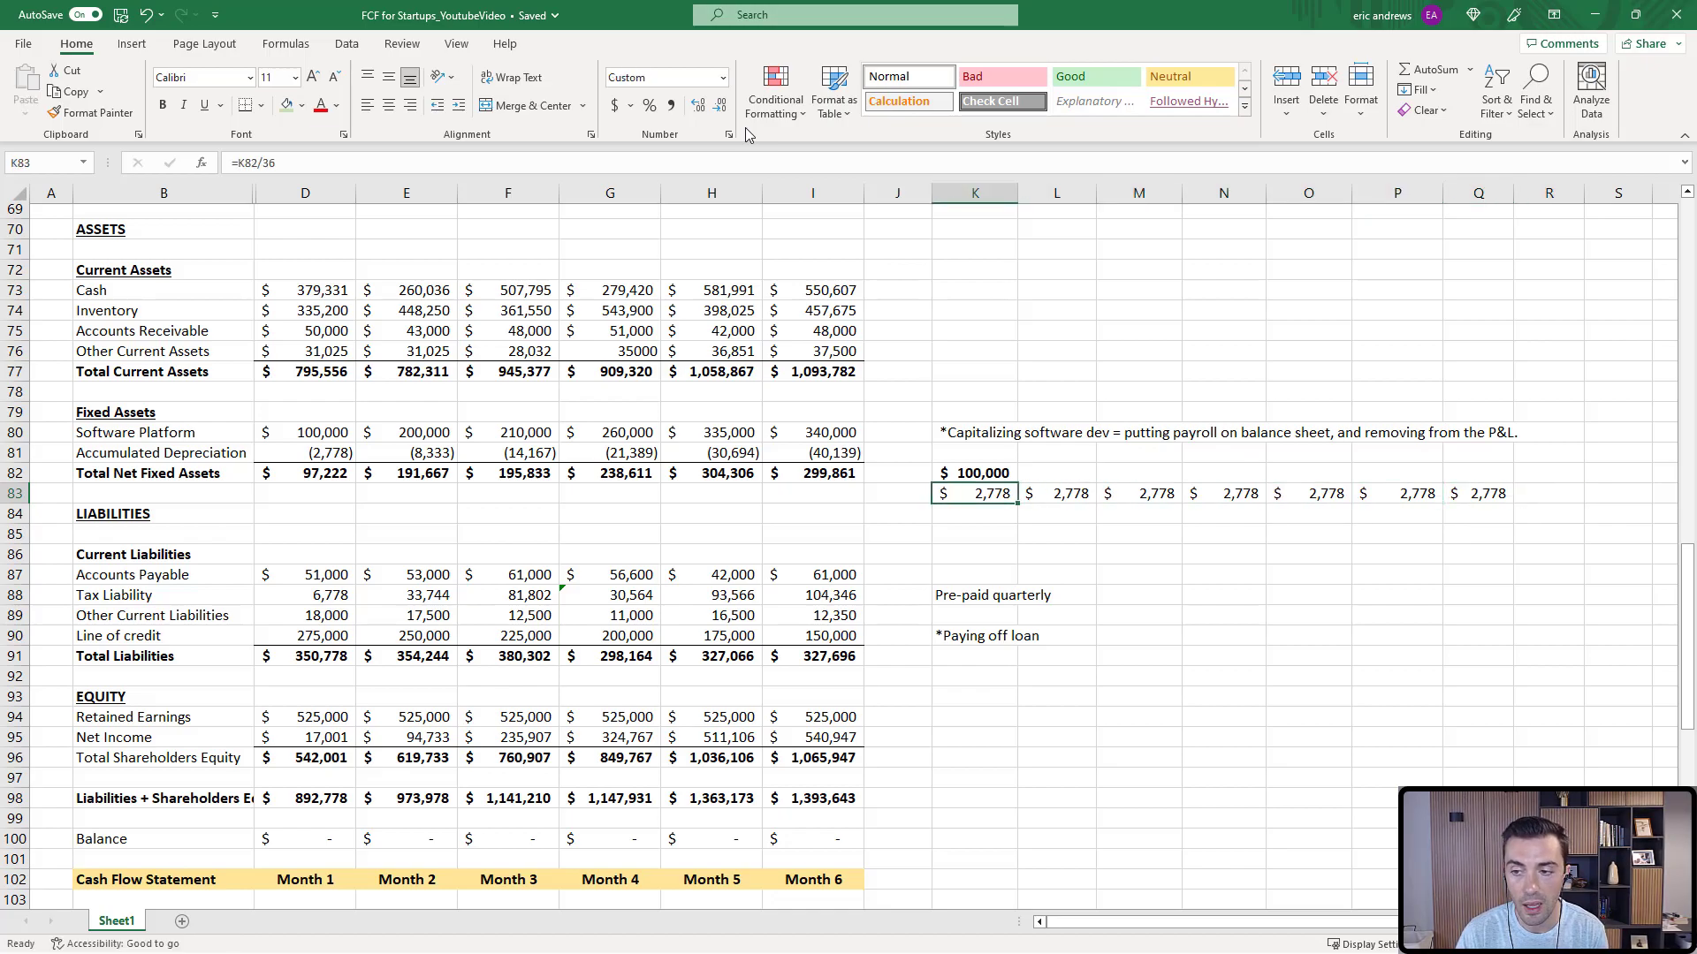
{"action": "key", "text": "ctrl+shift+Right"}
{"action": "key", "text": "Delete"}
{"action": "key", "text": "Up"}
{"action": "key", "text": "Delete"}
{"action": "left_click", "coordinate": [306, 432]}
{"action": "left_click", "coordinate": [407, 432]}
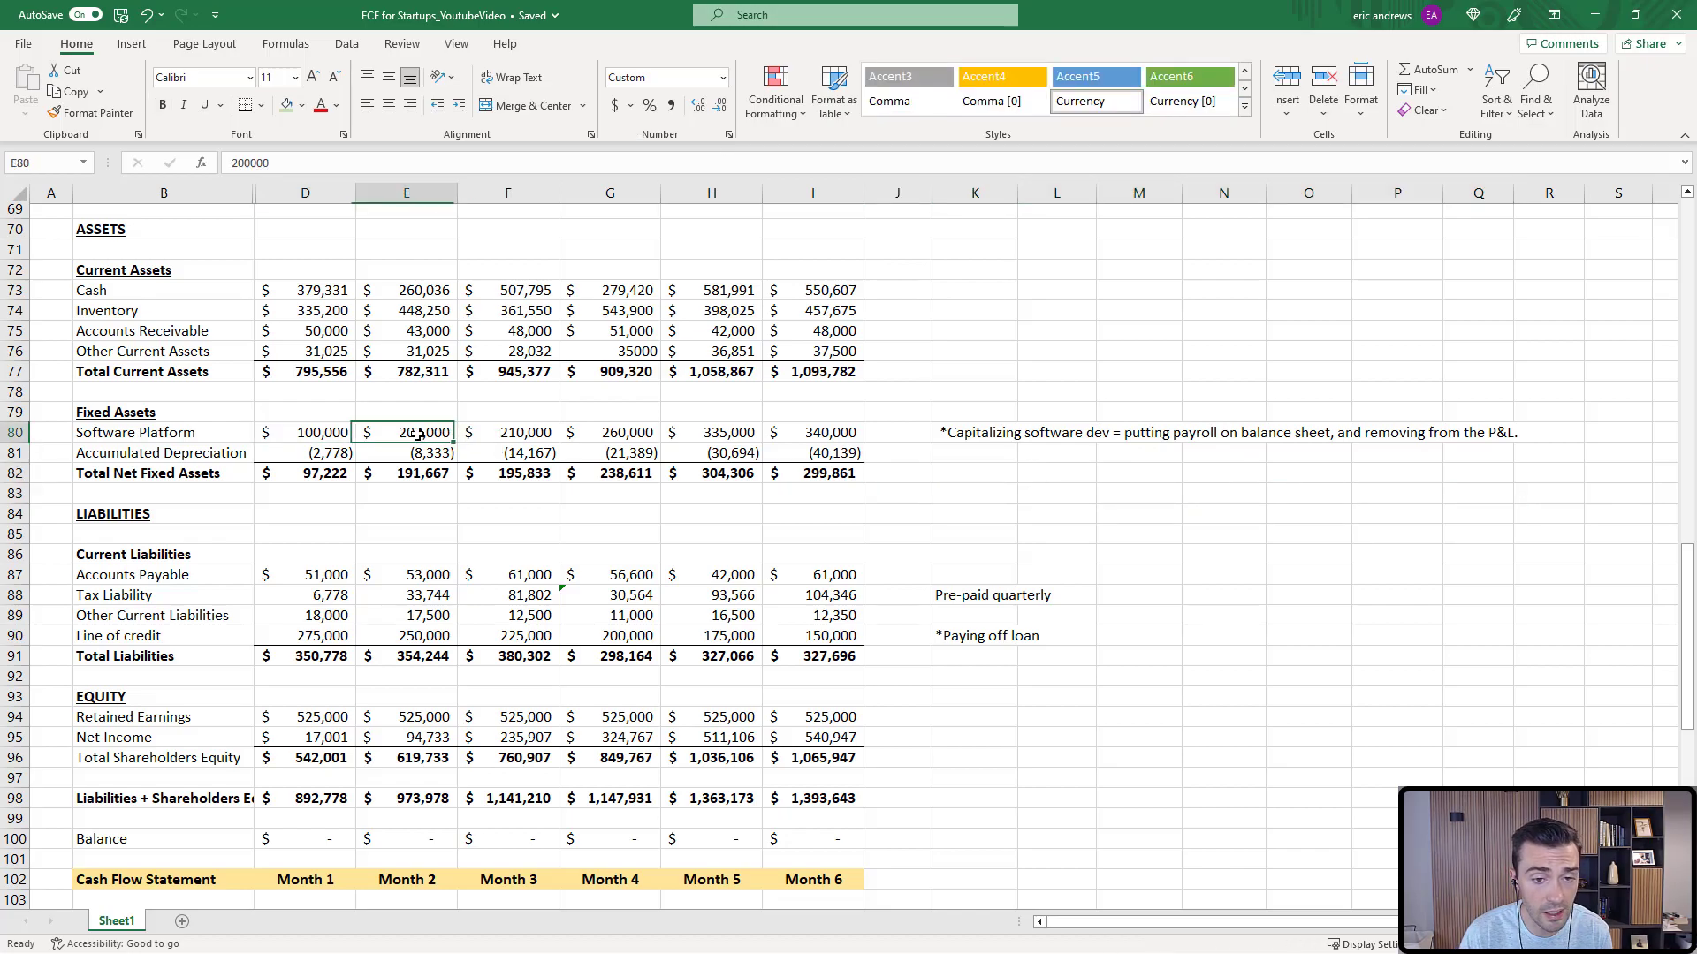
{"action": "left_click", "coordinate": [308, 435]}
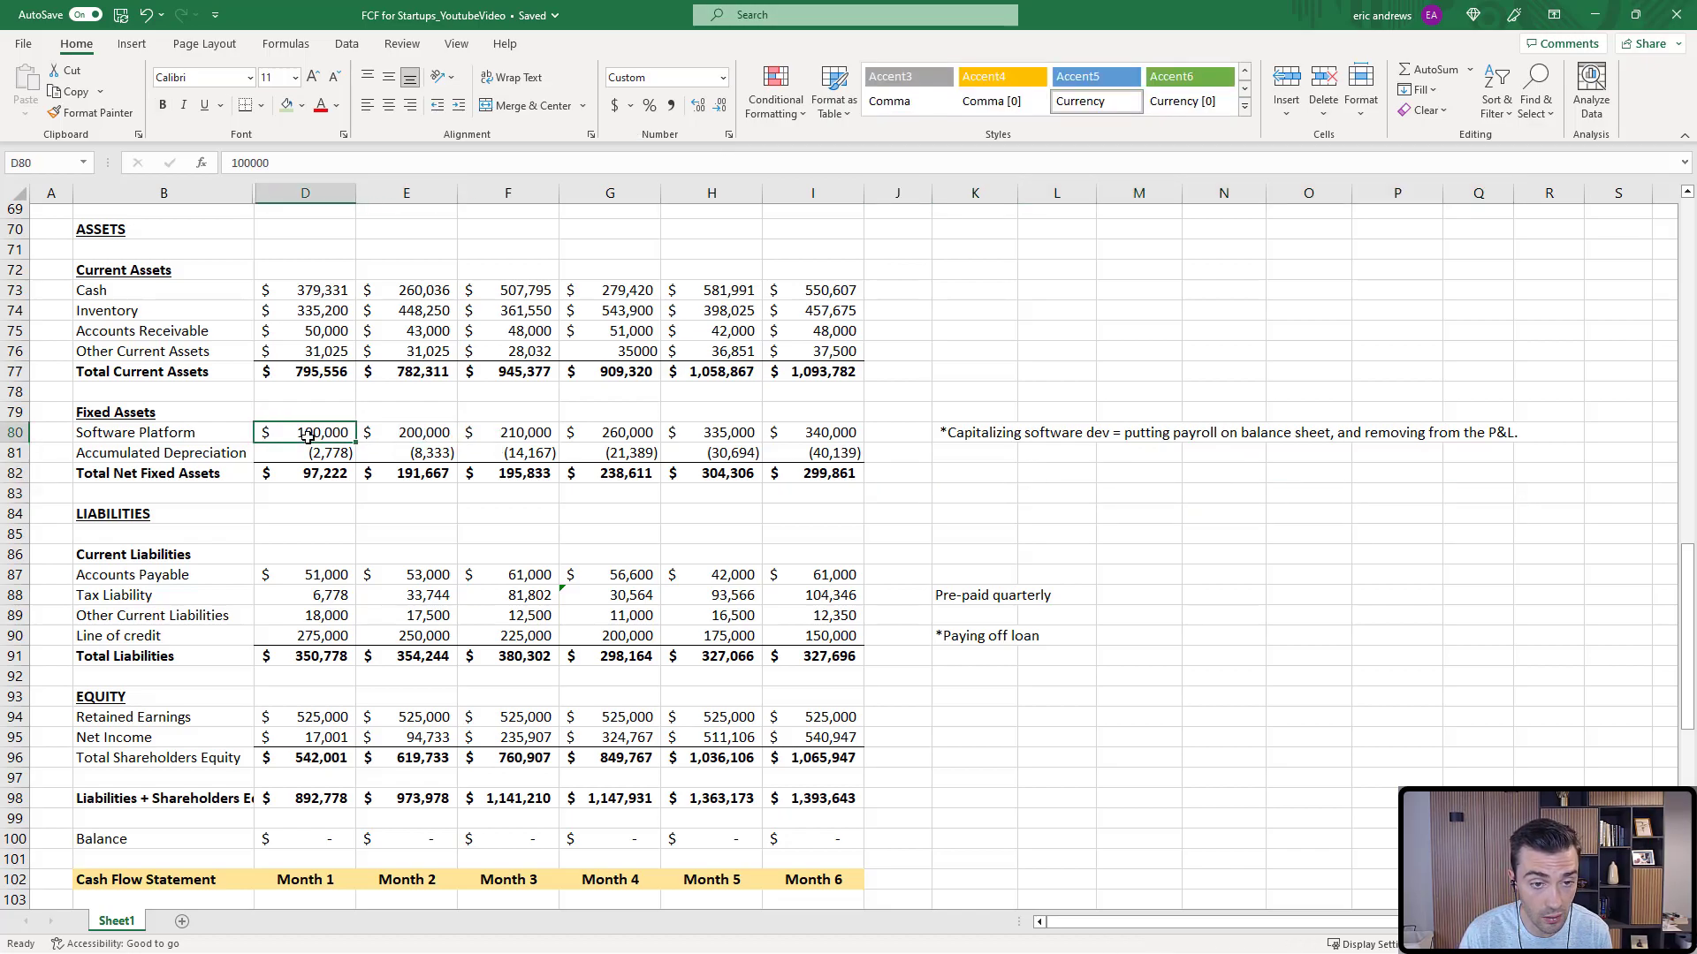
{"action": "left_click", "coordinate": [408, 433]}
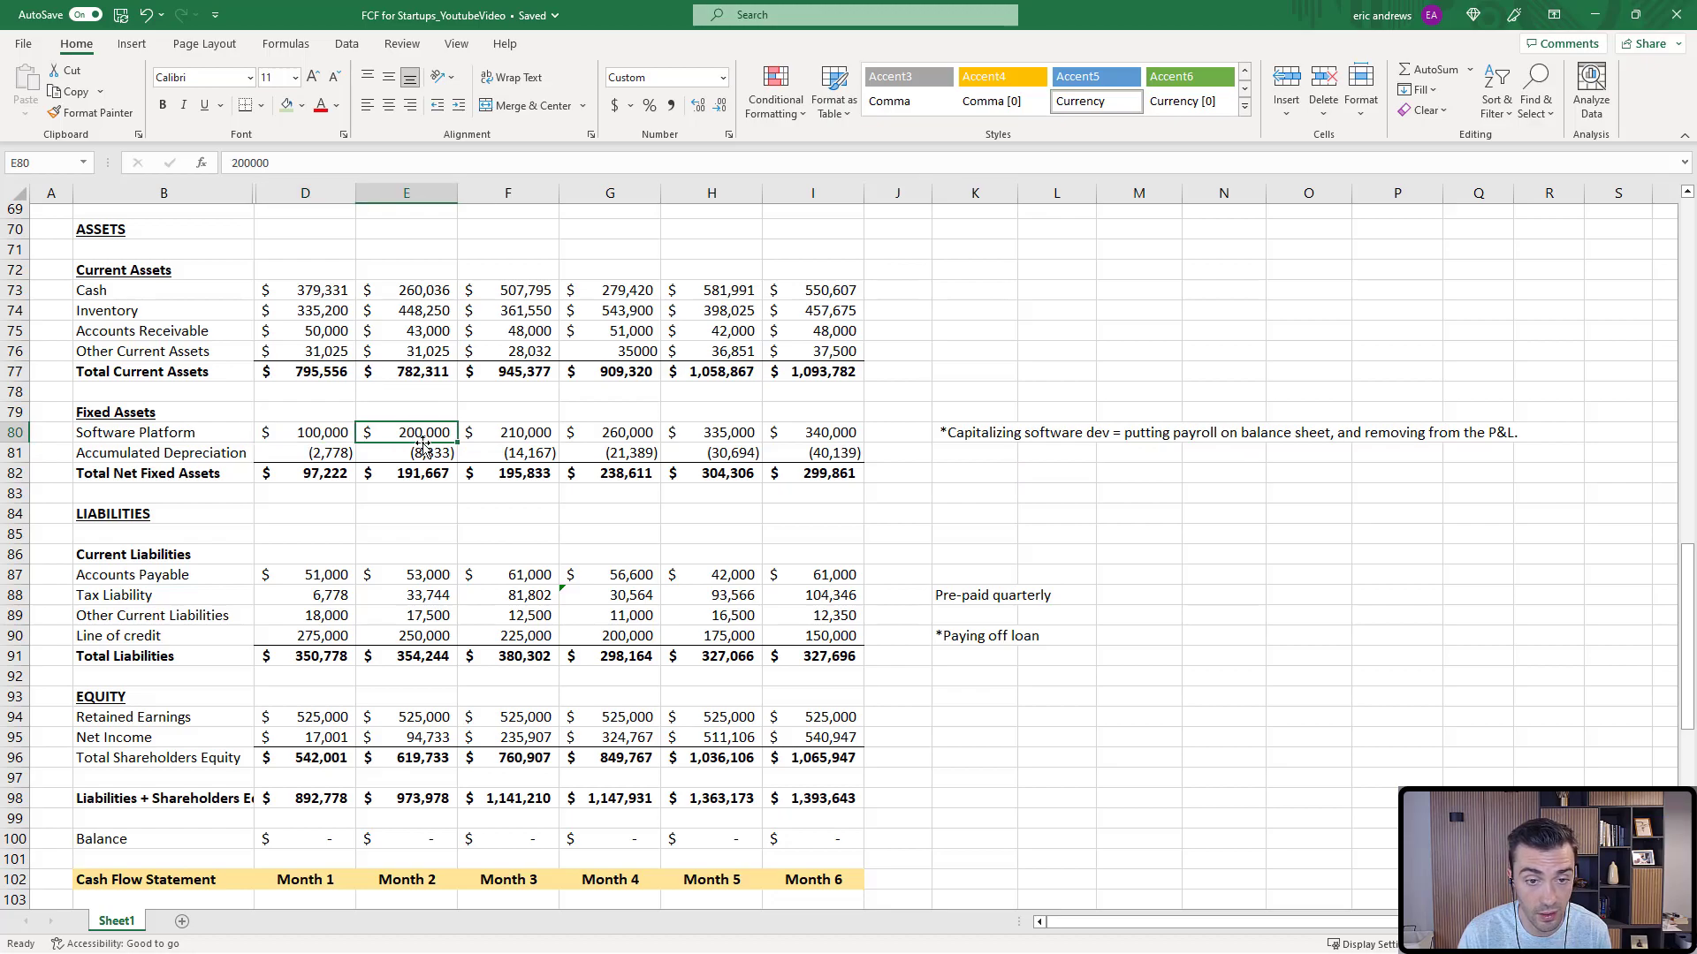
{"action": "left_click", "coordinate": [513, 433]}
{"action": "left_click", "coordinate": [621, 432]}
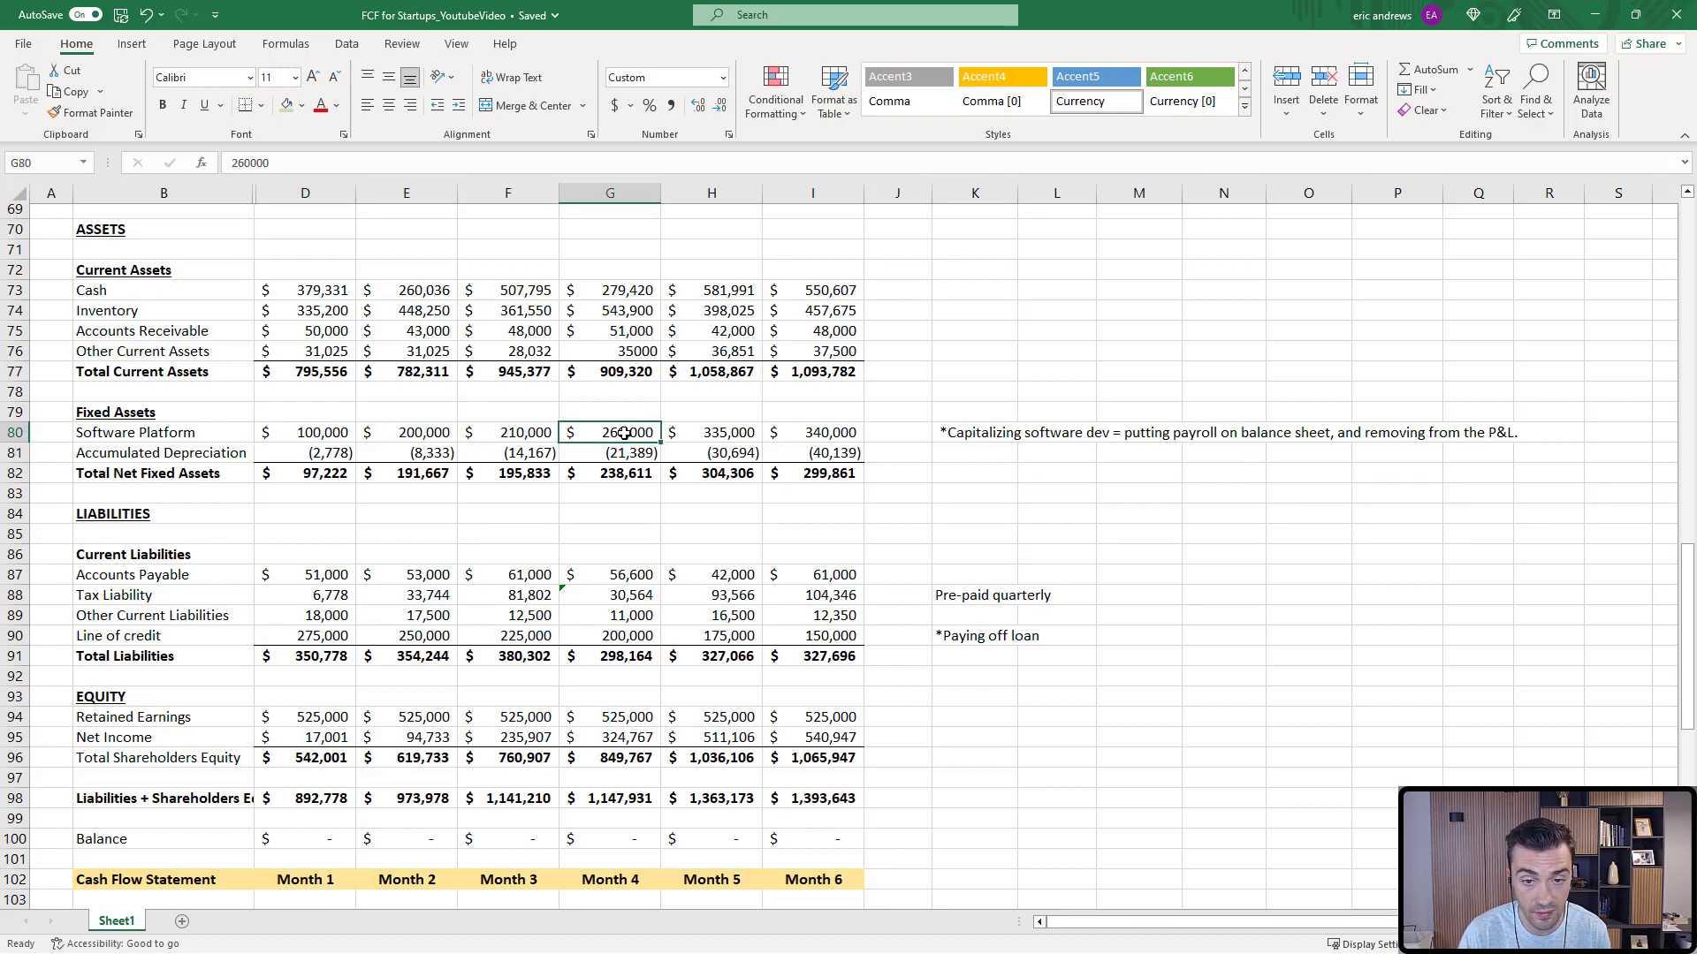
{"action": "left_click", "coordinate": [720, 434]}
{"action": "left_click", "coordinate": [814, 432]}
{"action": "left_click", "coordinate": [621, 433]}
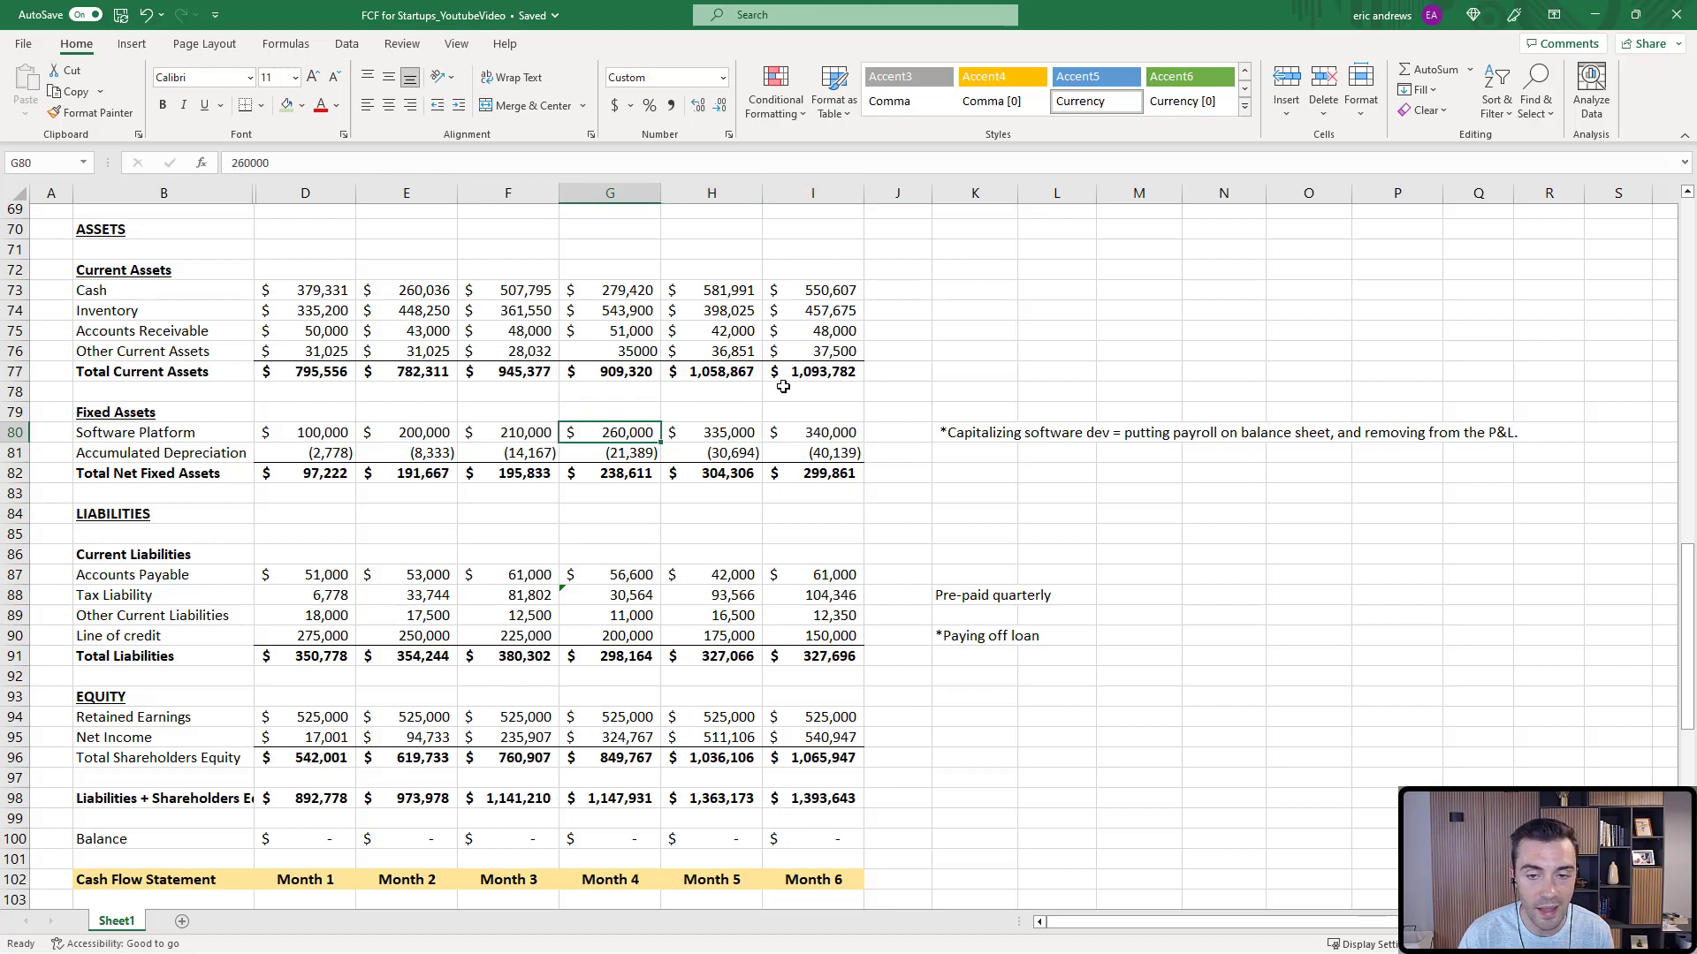
{"action": "left_click", "coordinate": [311, 434]}
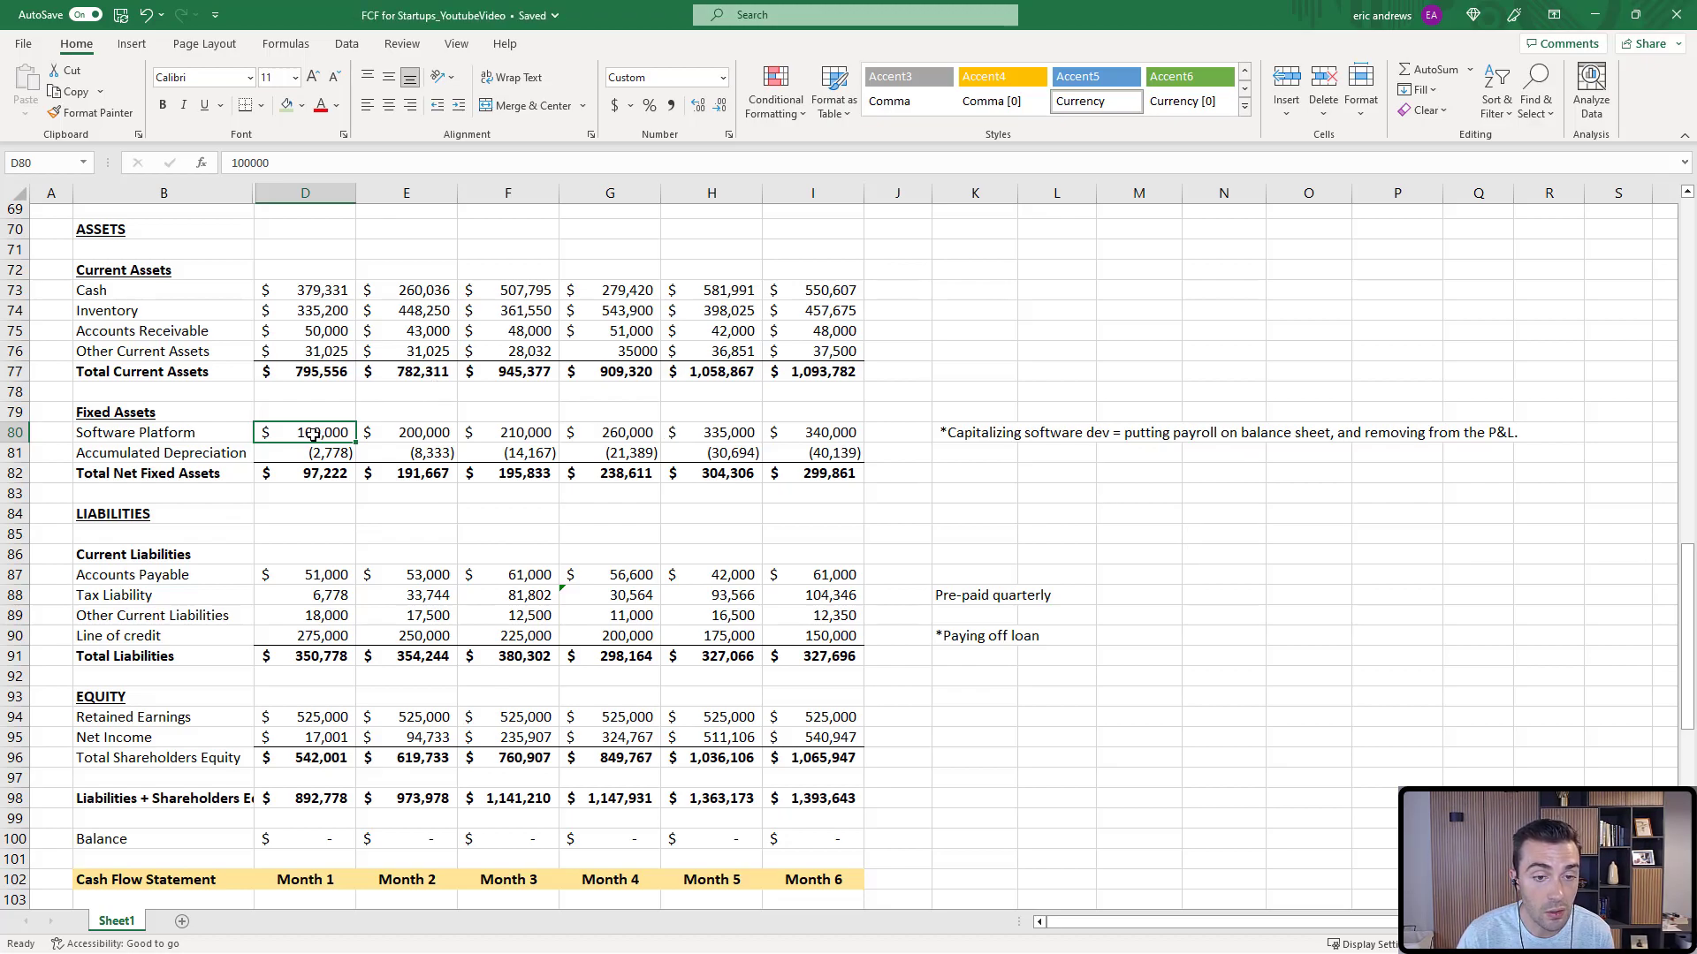
{"action": "left_click", "coordinate": [812, 412]}
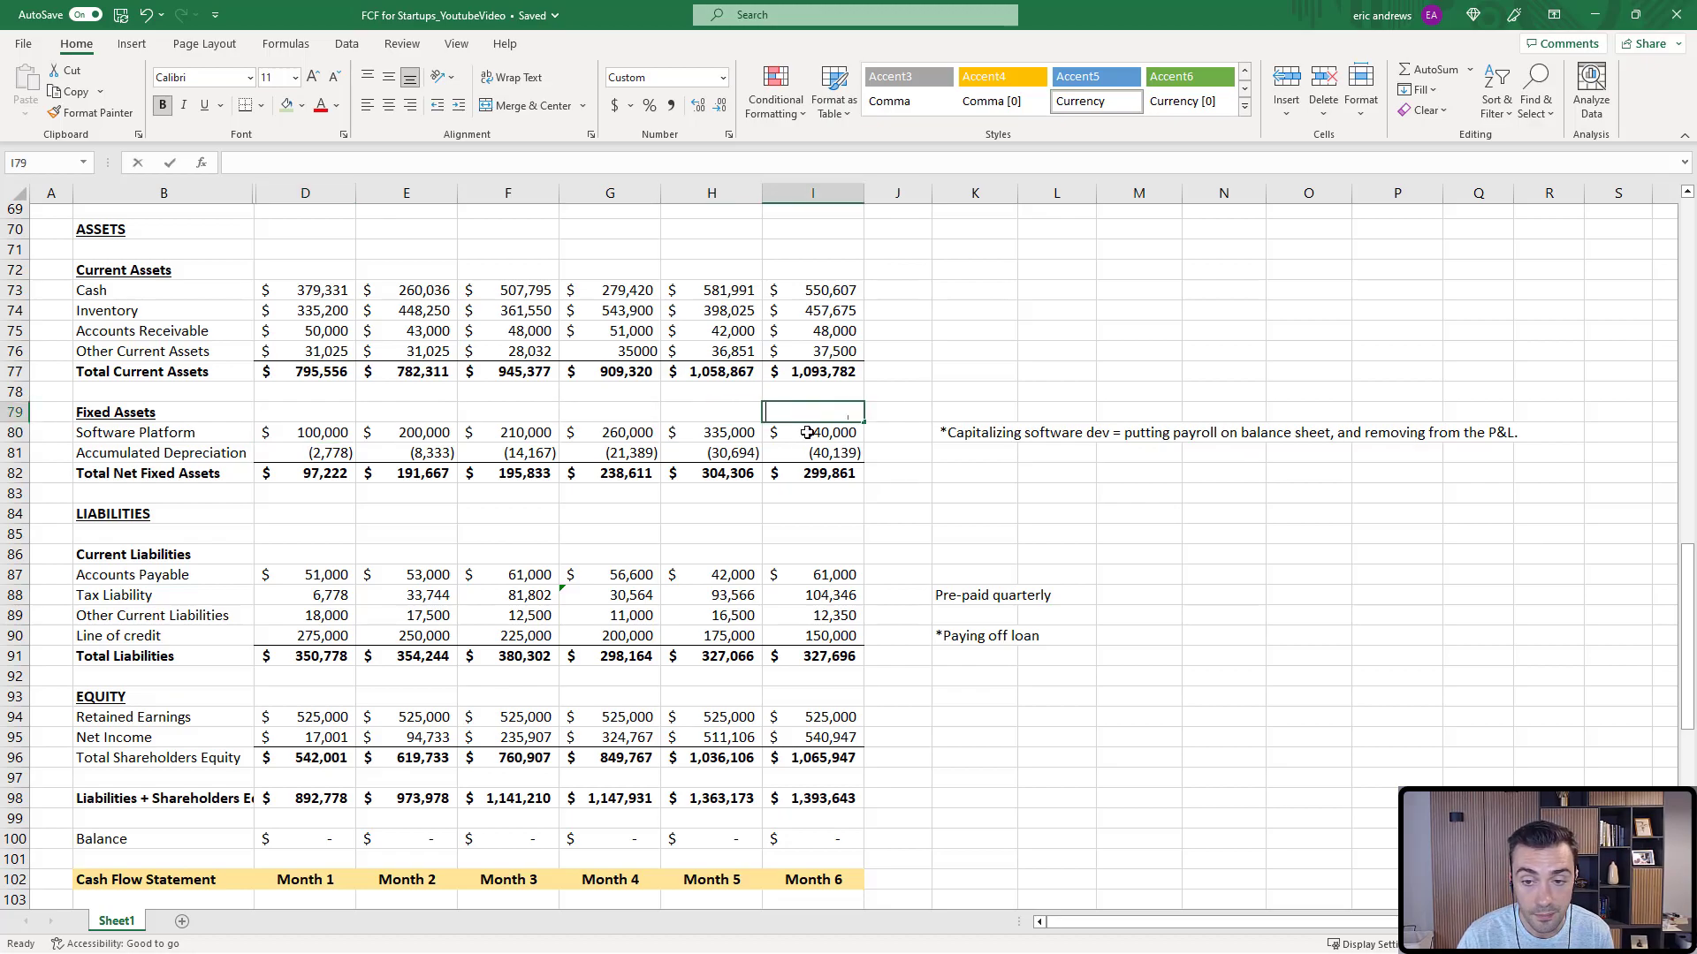
{"action": "type", "text": "="}
{"action": "left_click", "coordinate": [322, 433]}
{"action": "key", "text": "Escape"}
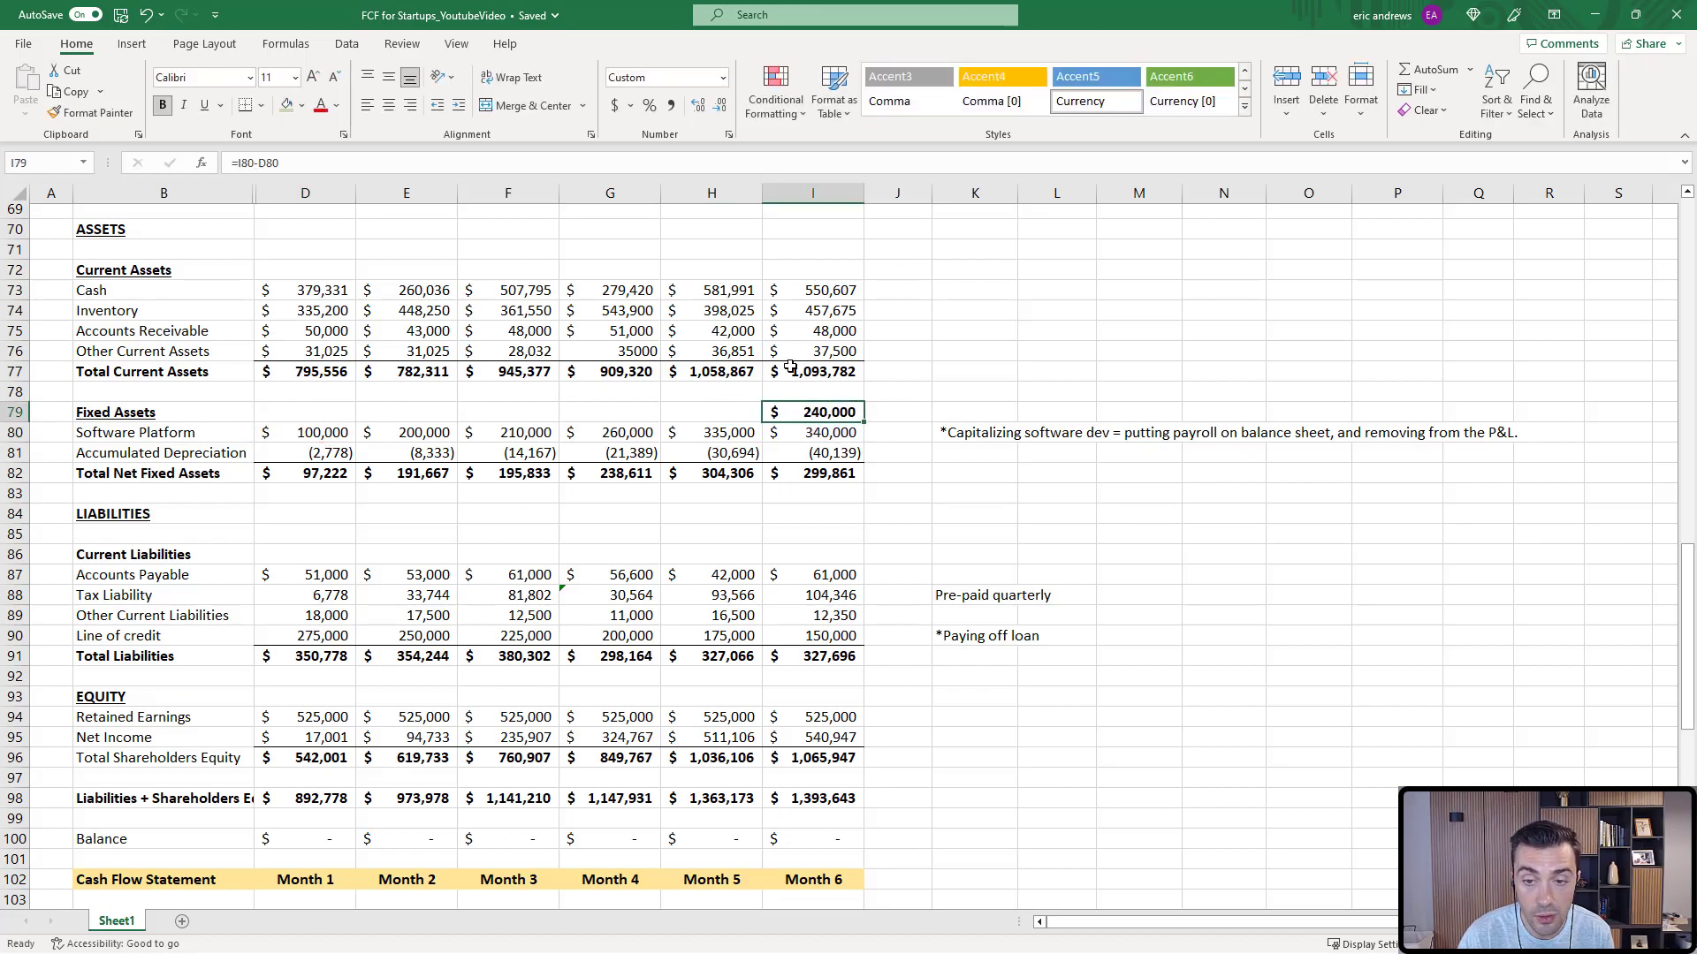
{"action": "scroll", "coordinate": [862, 354], "scroll_direction": "up", "scroll_amount": 4}
{"action": "scroll", "coordinate": [862, 354], "scroll_direction": "up", "scroll_amount": 2}
{"action": "scroll", "coordinate": [862, 353], "scroll_direction": "up", "scroll_amount": 3}
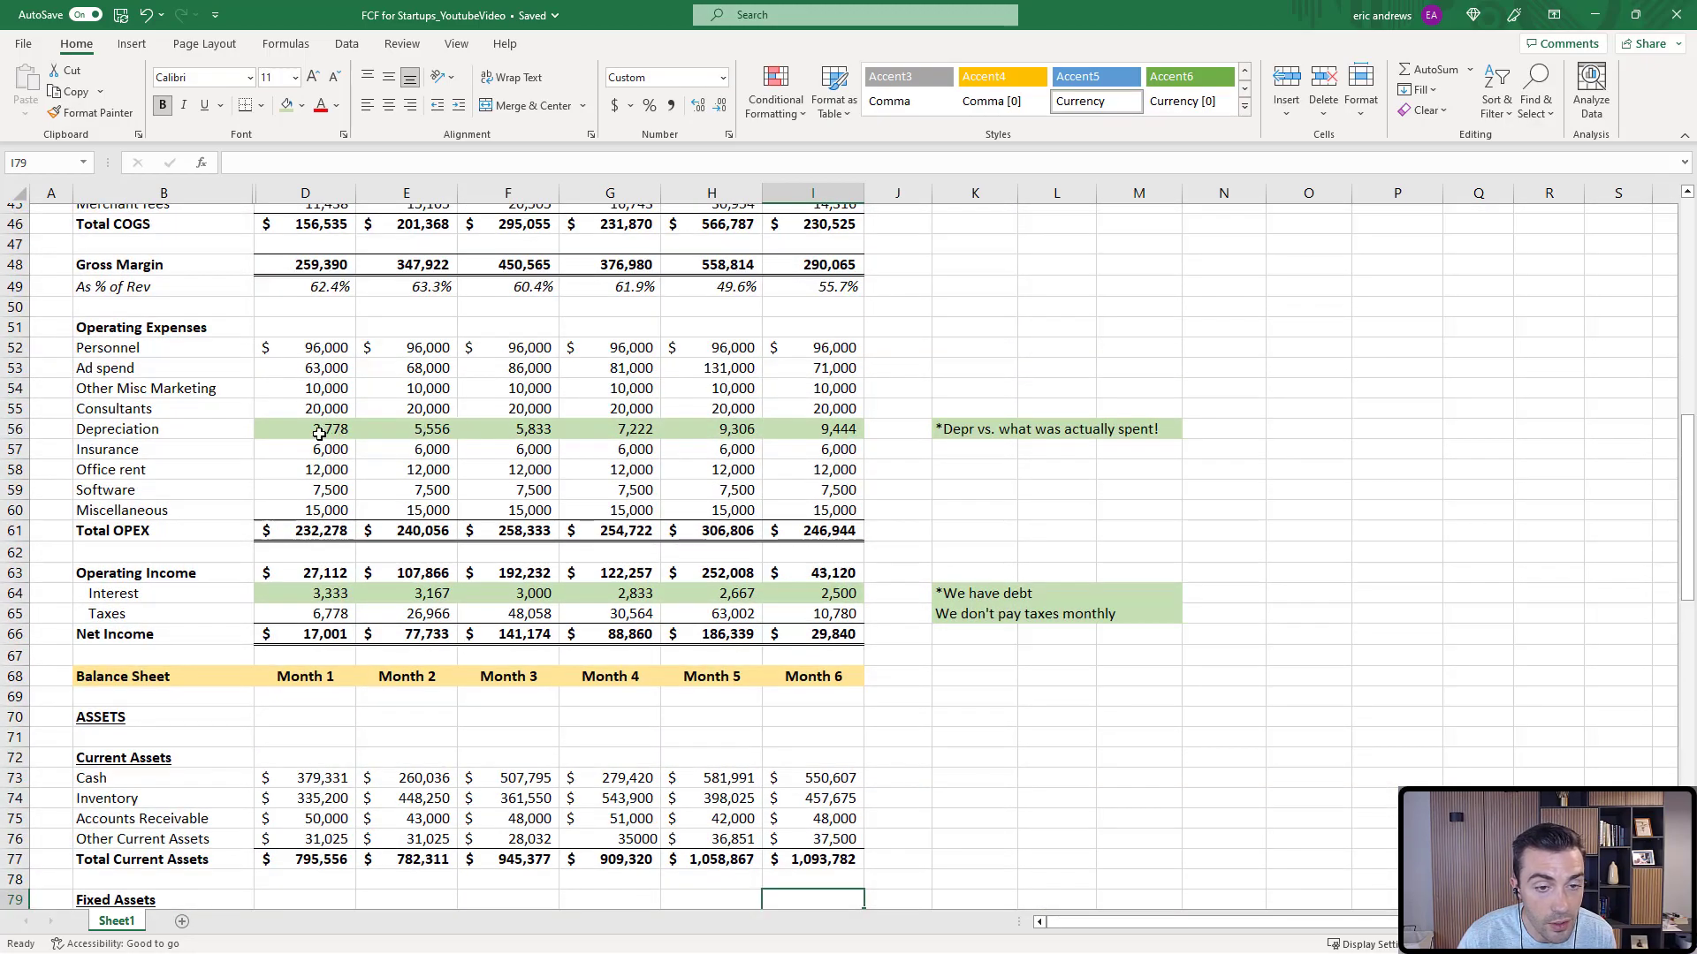
{"action": "left_click_drag", "start_coordinate": [322, 430], "coordinate": [817, 430]}
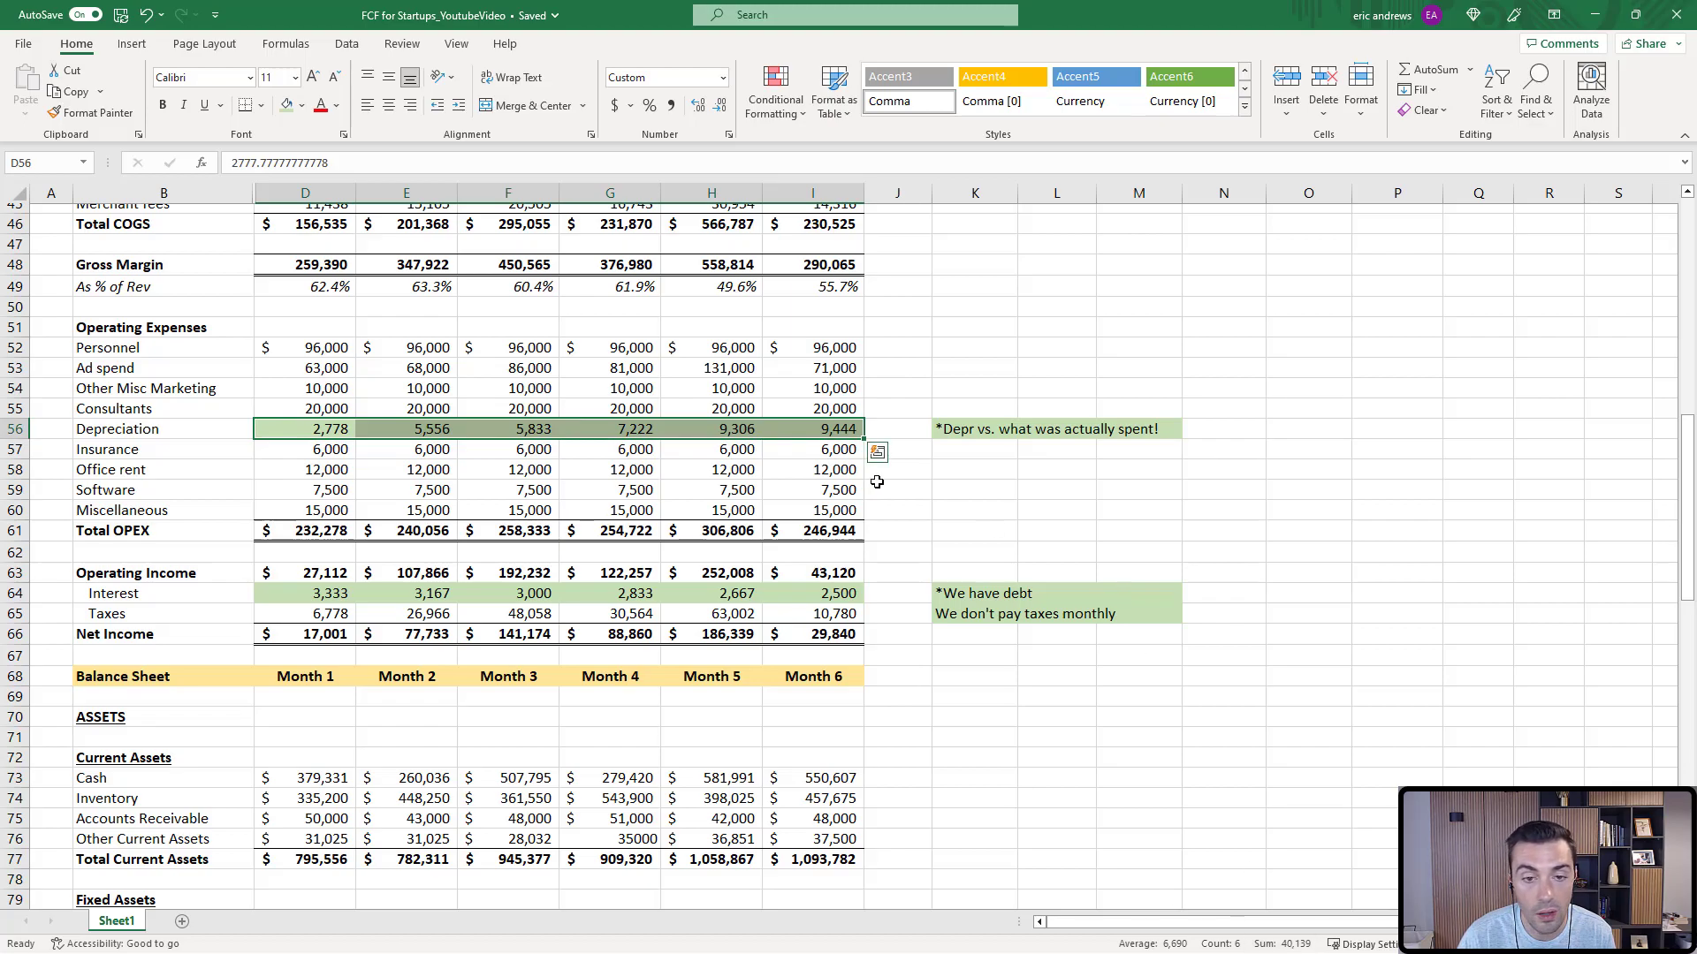
{"action": "left_click", "coordinate": [805, 430]}
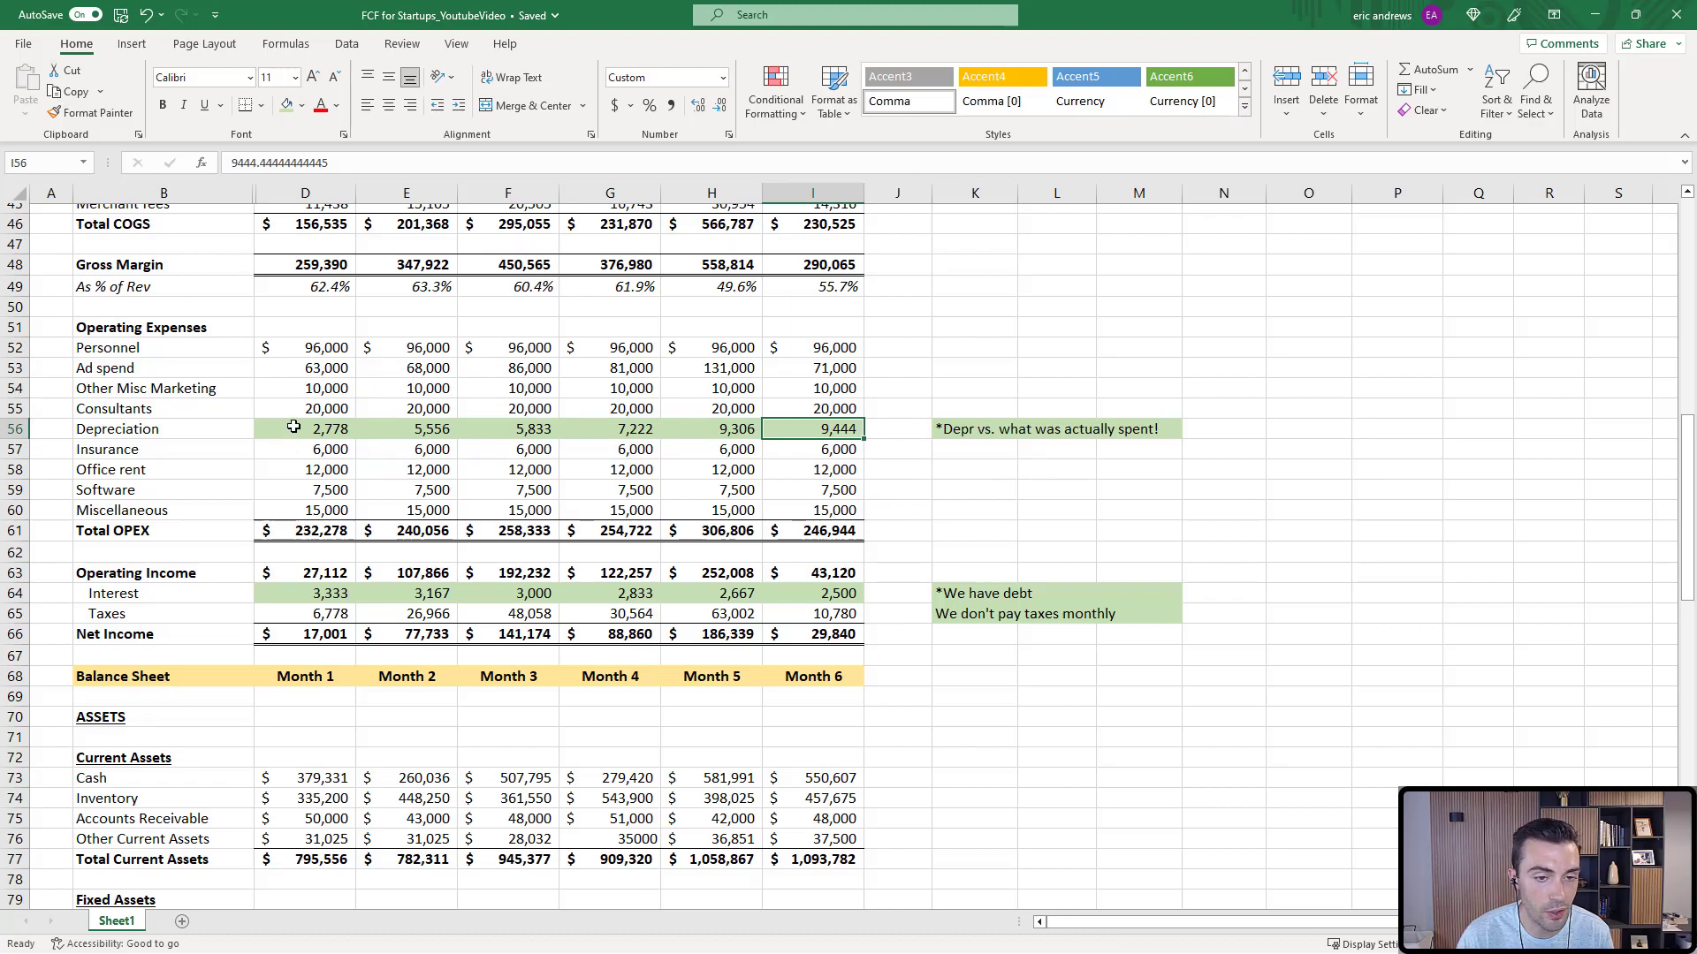
{"action": "left_click_drag", "start_coordinate": [294, 428], "coordinate": [836, 431]}
{"action": "left_click", "coordinate": [836, 430]}
{"action": "key", "text": "Left"}
{"action": "key", "text": "Left"}
{"action": "key", "text": "Left"}
{"action": "key", "text": "Left"}
{"action": "left_click", "coordinate": [339, 427]}
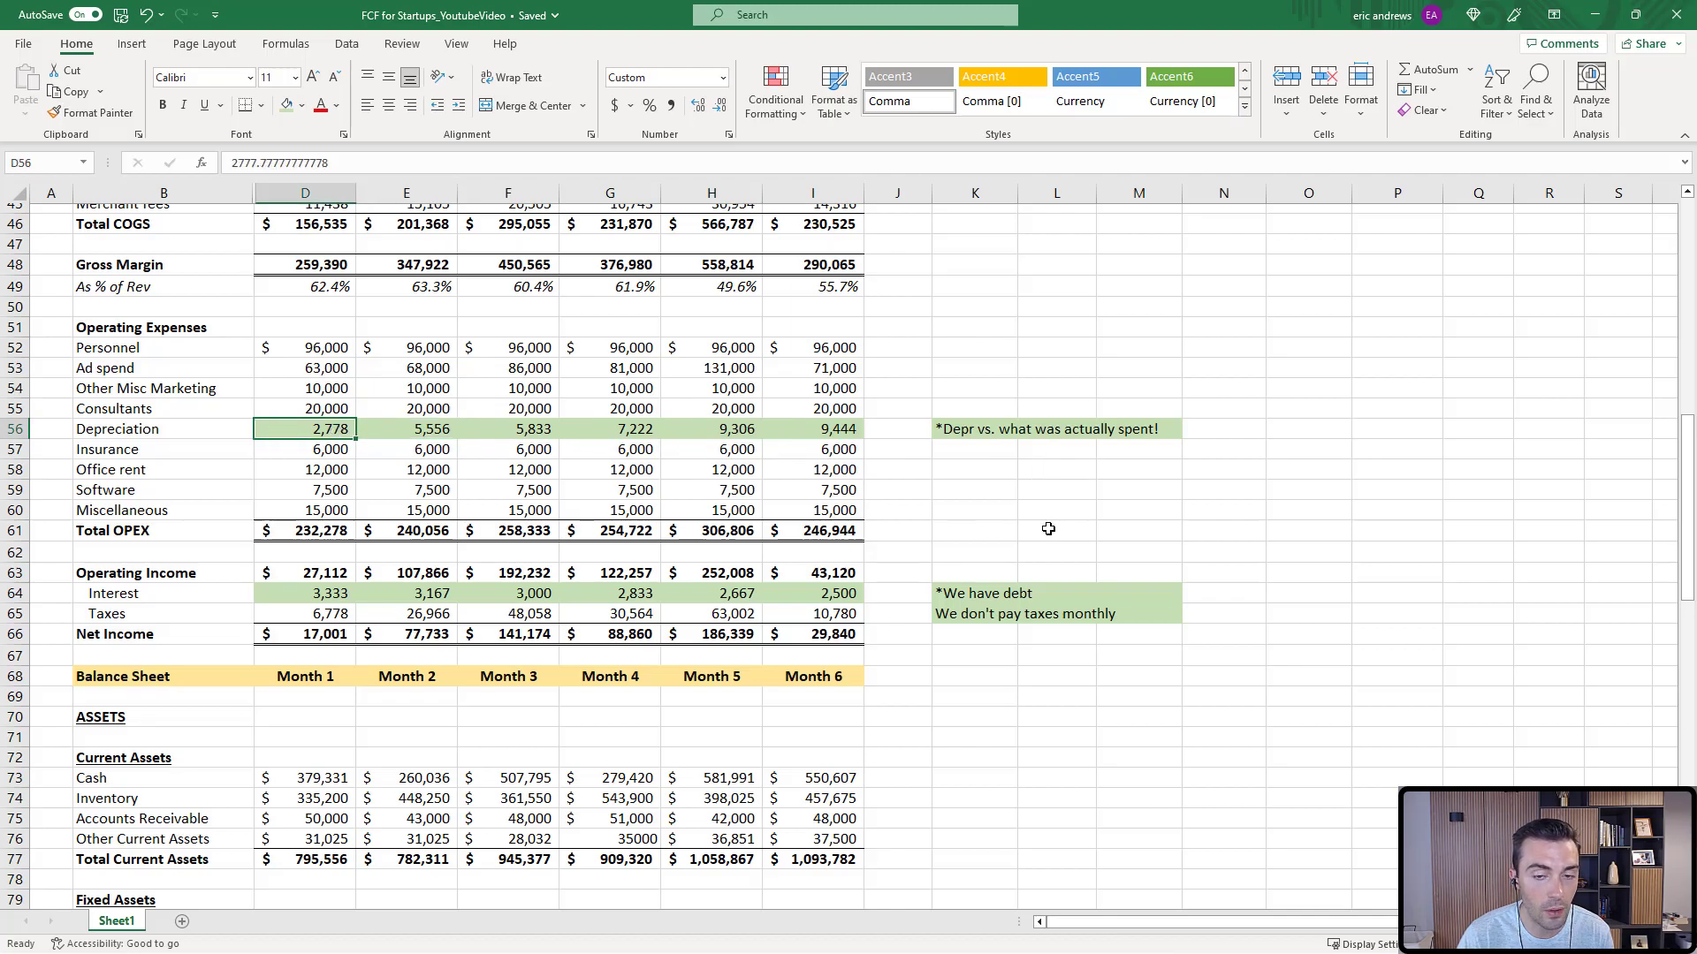
{"action": "scroll", "coordinate": [1046, 526], "scroll_direction": "down", "scroll_amount": 3}
{"action": "scroll", "coordinate": [1060, 518], "scroll_direction": "down", "scroll_amount": 3}
{"action": "scroll", "coordinate": [1098, 505], "scroll_direction": "down", "scroll_amount": 2}
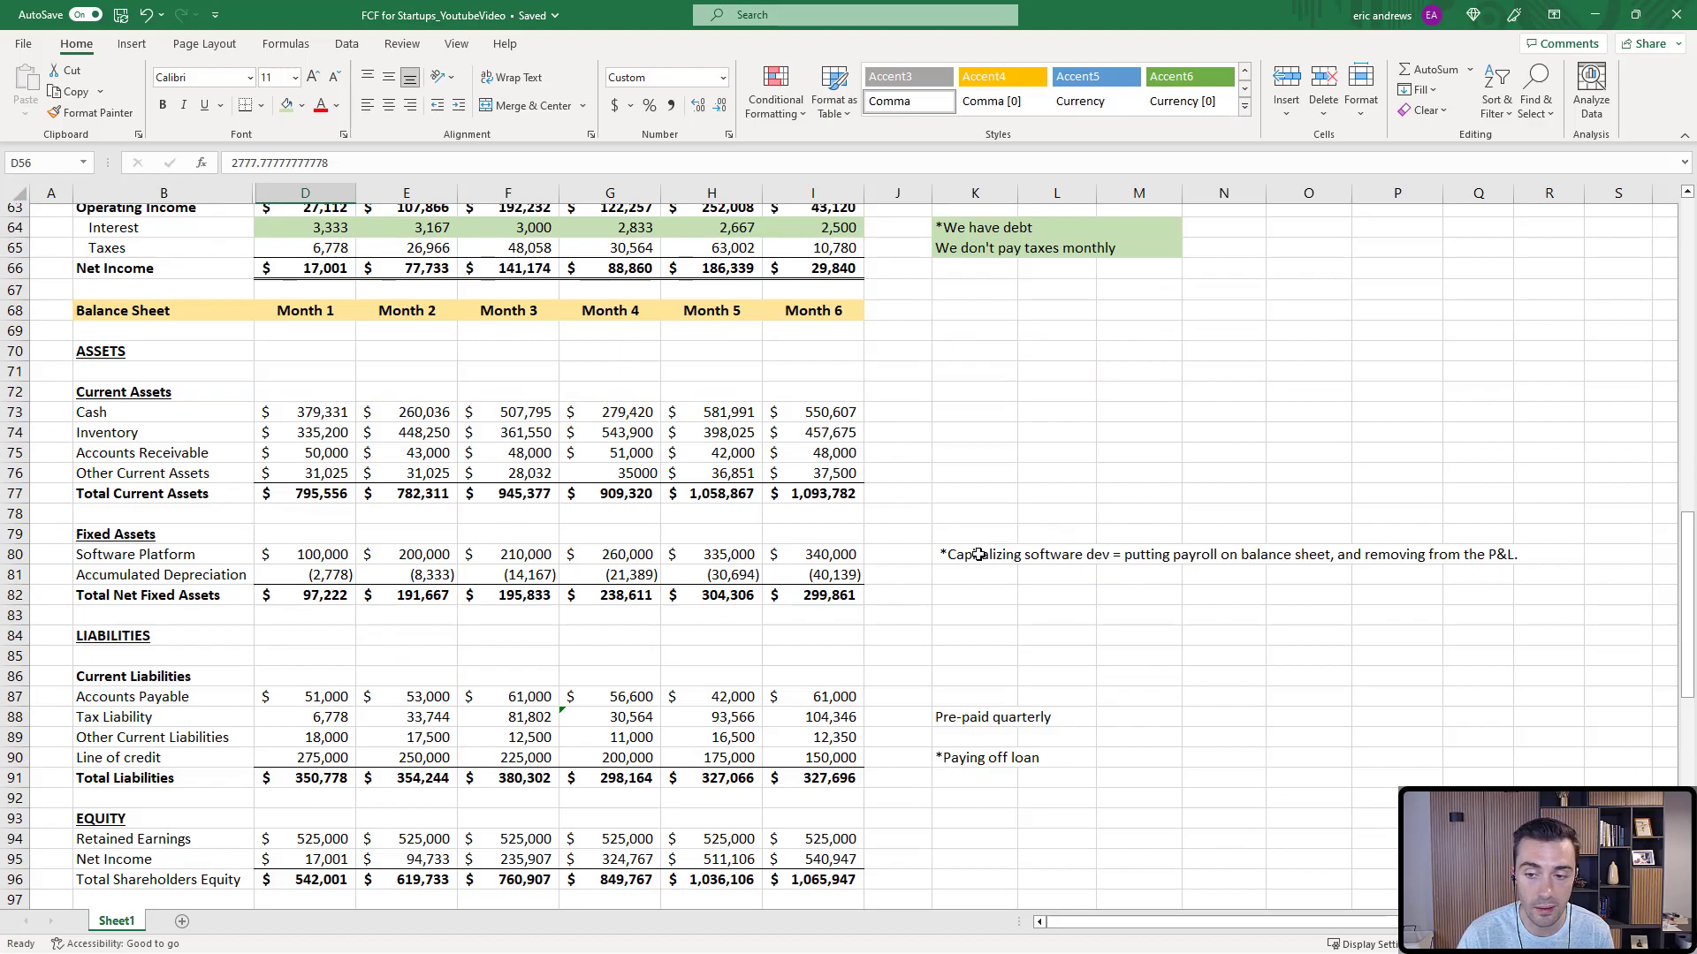
{"action": "left_click", "coordinate": [975, 554]}
{"action": "scroll", "coordinate": [1051, 462], "scroll_direction": "down", "scroll_amount": 1}
{"action": "scroll", "coordinate": [1051, 430], "scroll_direction": "down", "scroll_amount": 3}
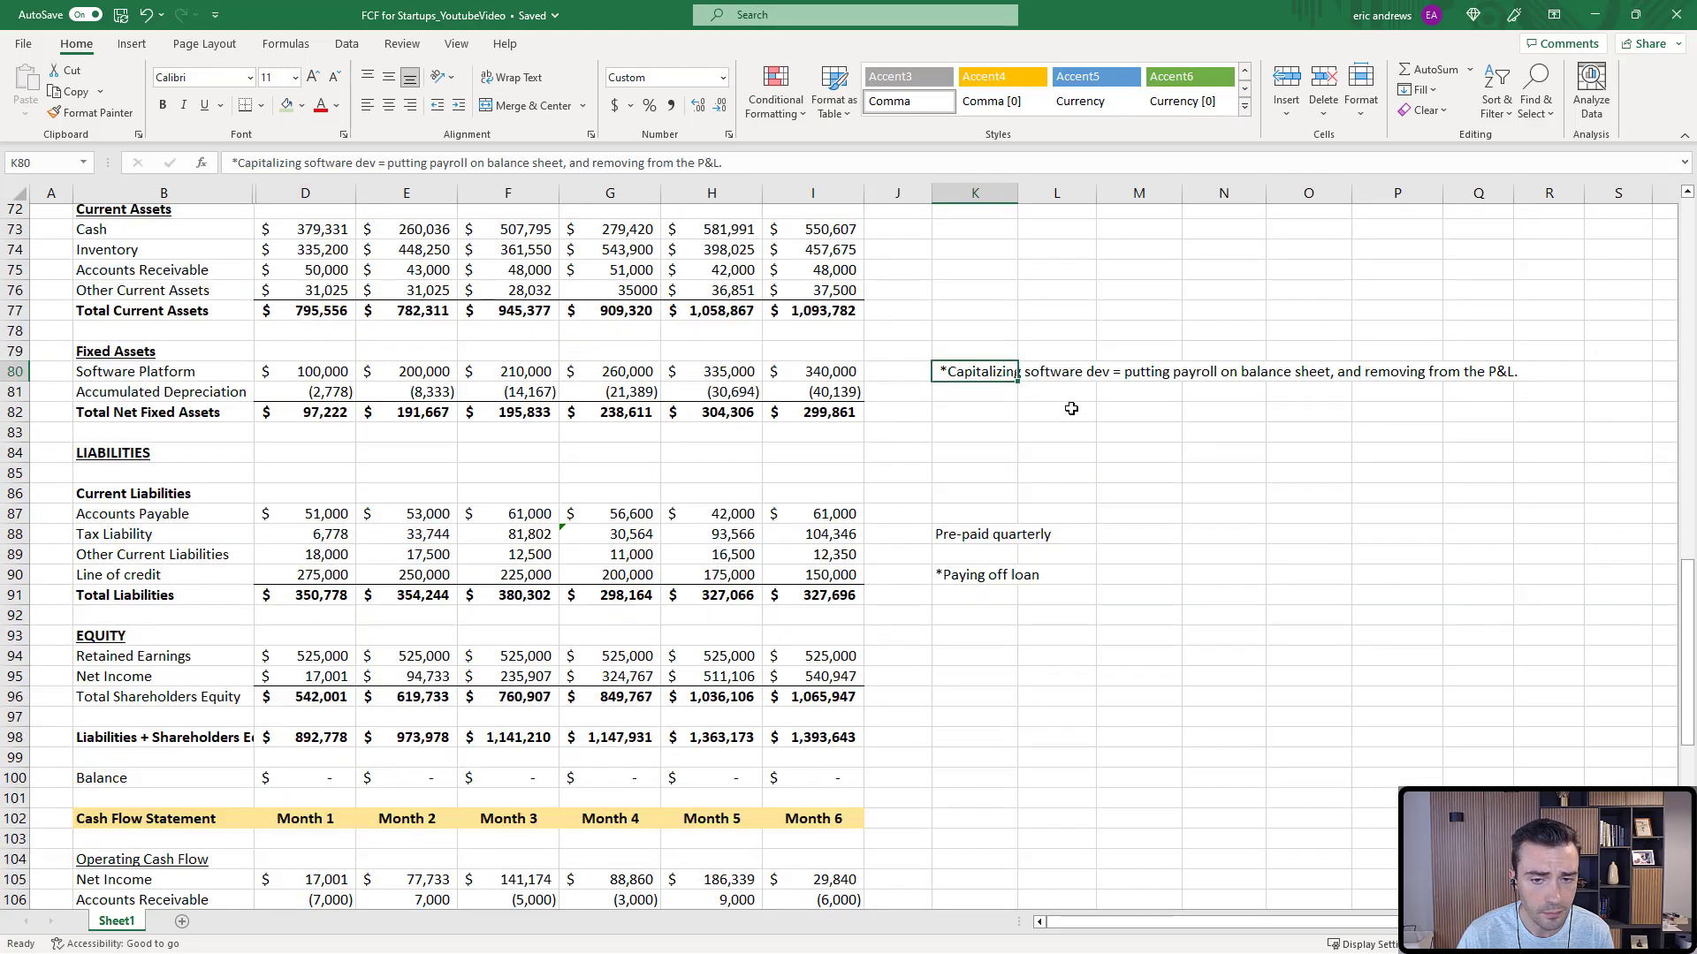
{"action": "left_click", "coordinate": [120, 453]}
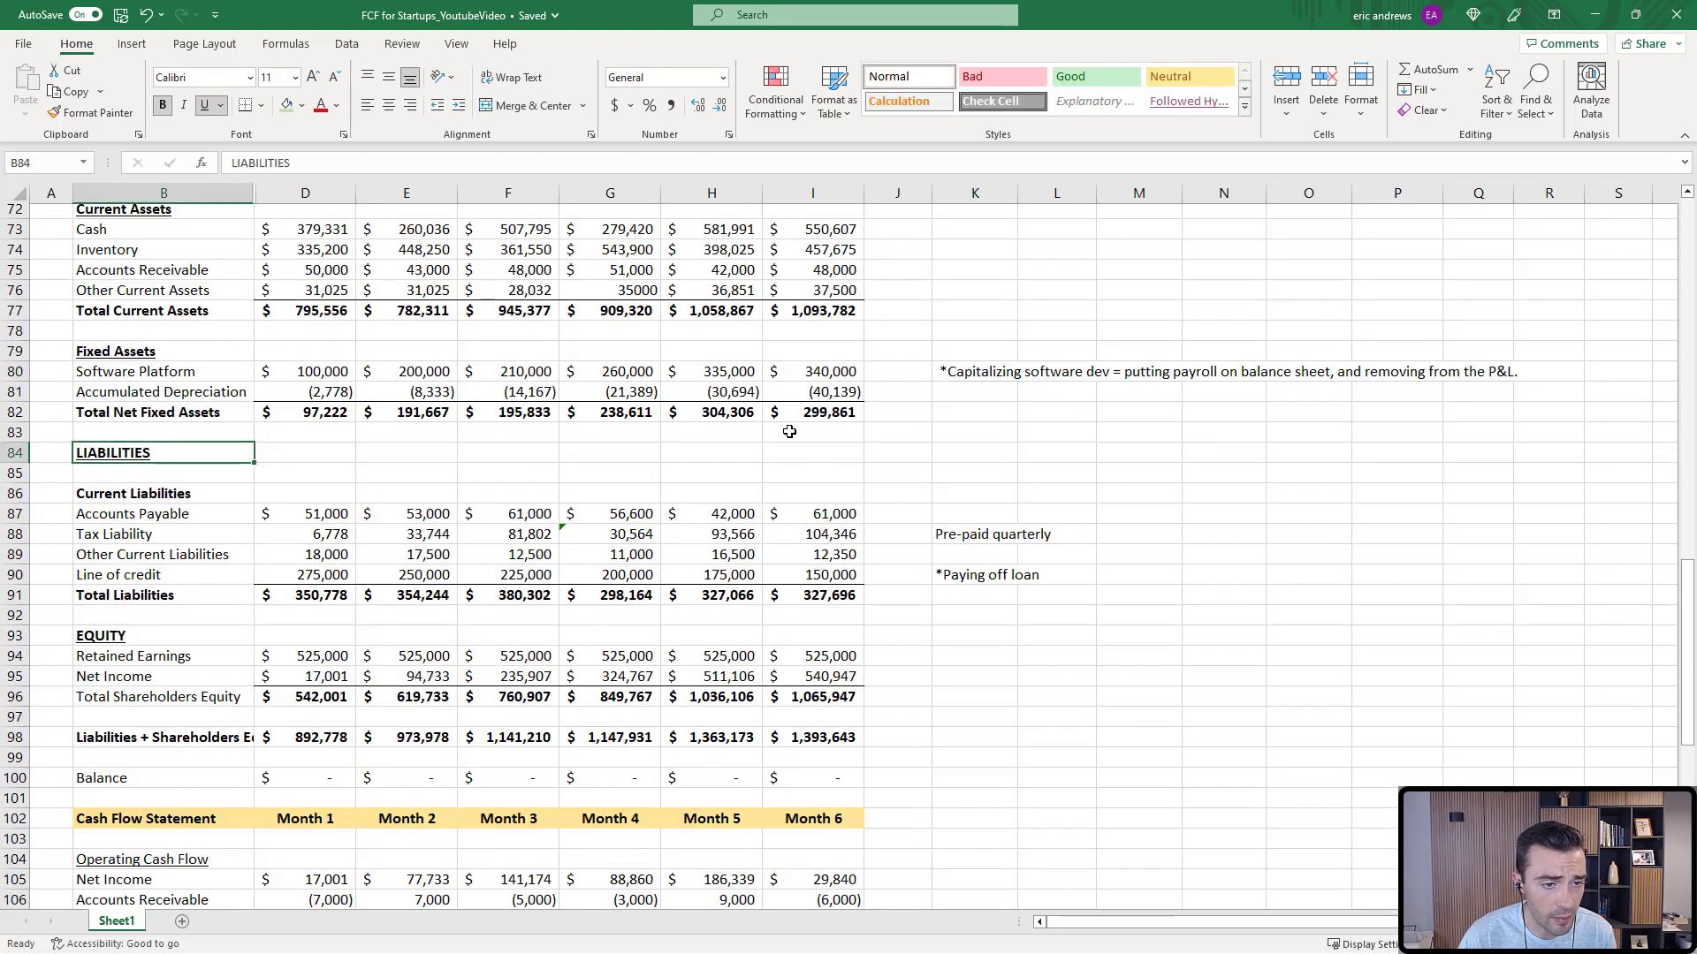
{"action": "left_click", "coordinate": [170, 521]}
{"action": "left_click", "coordinate": [407, 515]}
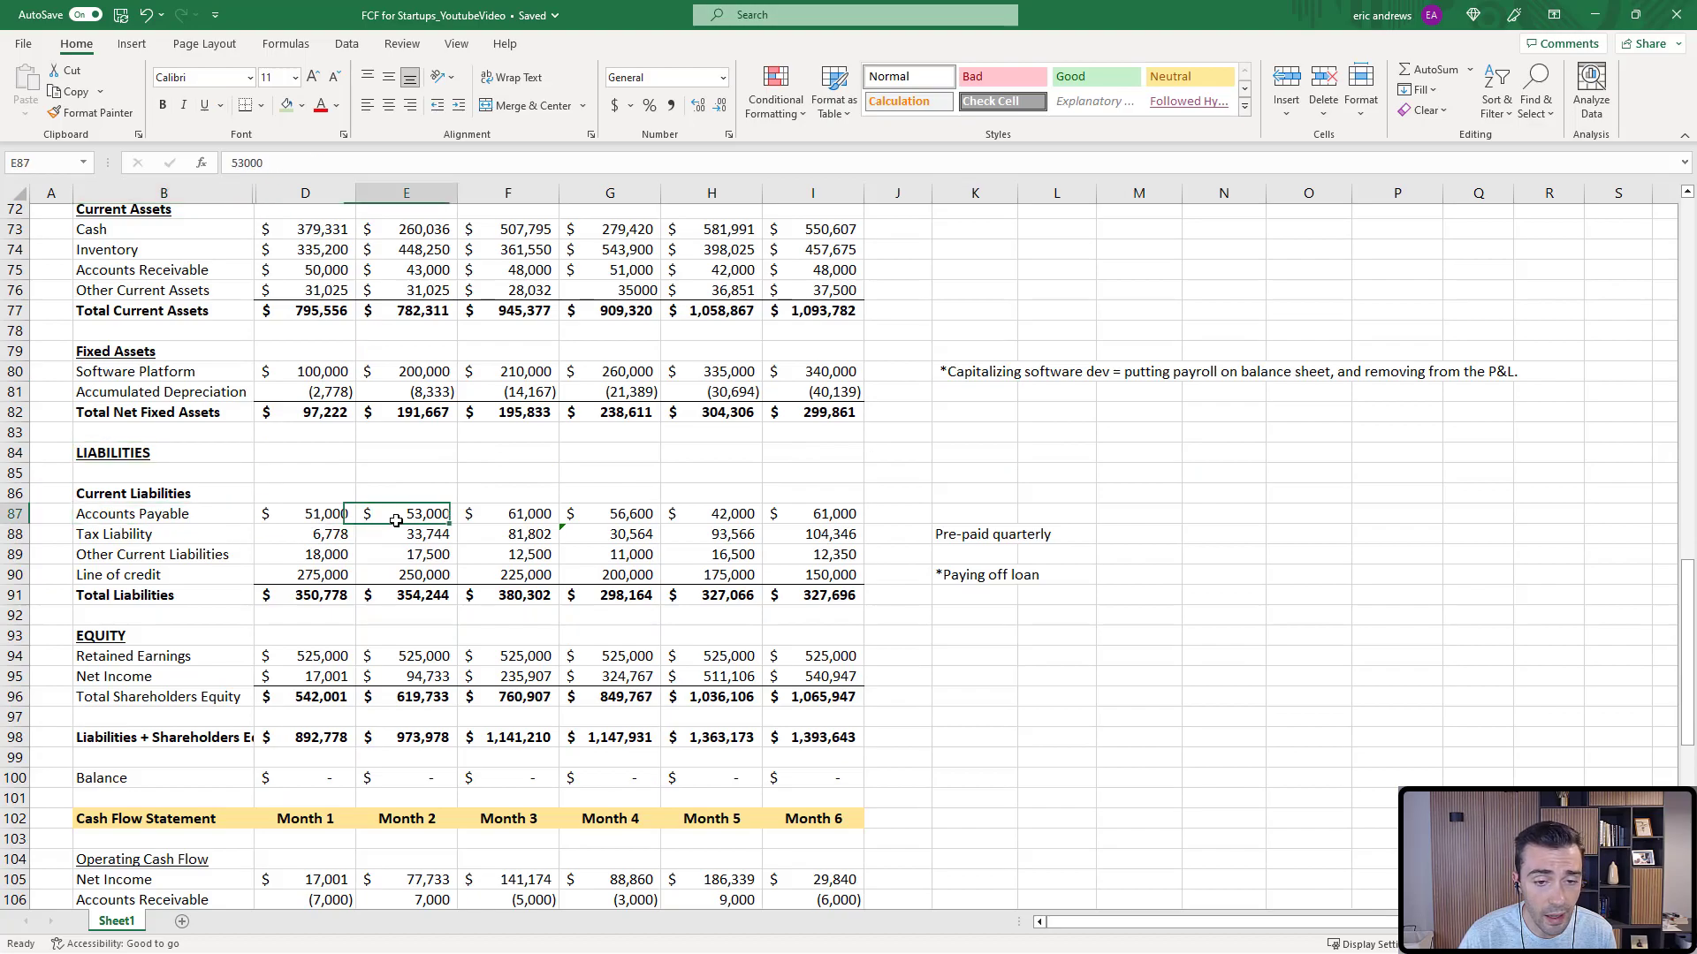
{"action": "left_click", "coordinate": [508, 516]}
{"action": "left_click", "coordinate": [119, 534]}
{"action": "key", "text": "Right"}
{"action": "key", "text": "Right"}
{"action": "key", "text": "Right"}
{"action": "key", "text": "Right"}
{"action": "key", "text": "Left"}
{"action": "key", "text": "Left"}
{"action": "key", "text": "Right"}
{"action": "key", "text": "Right"}
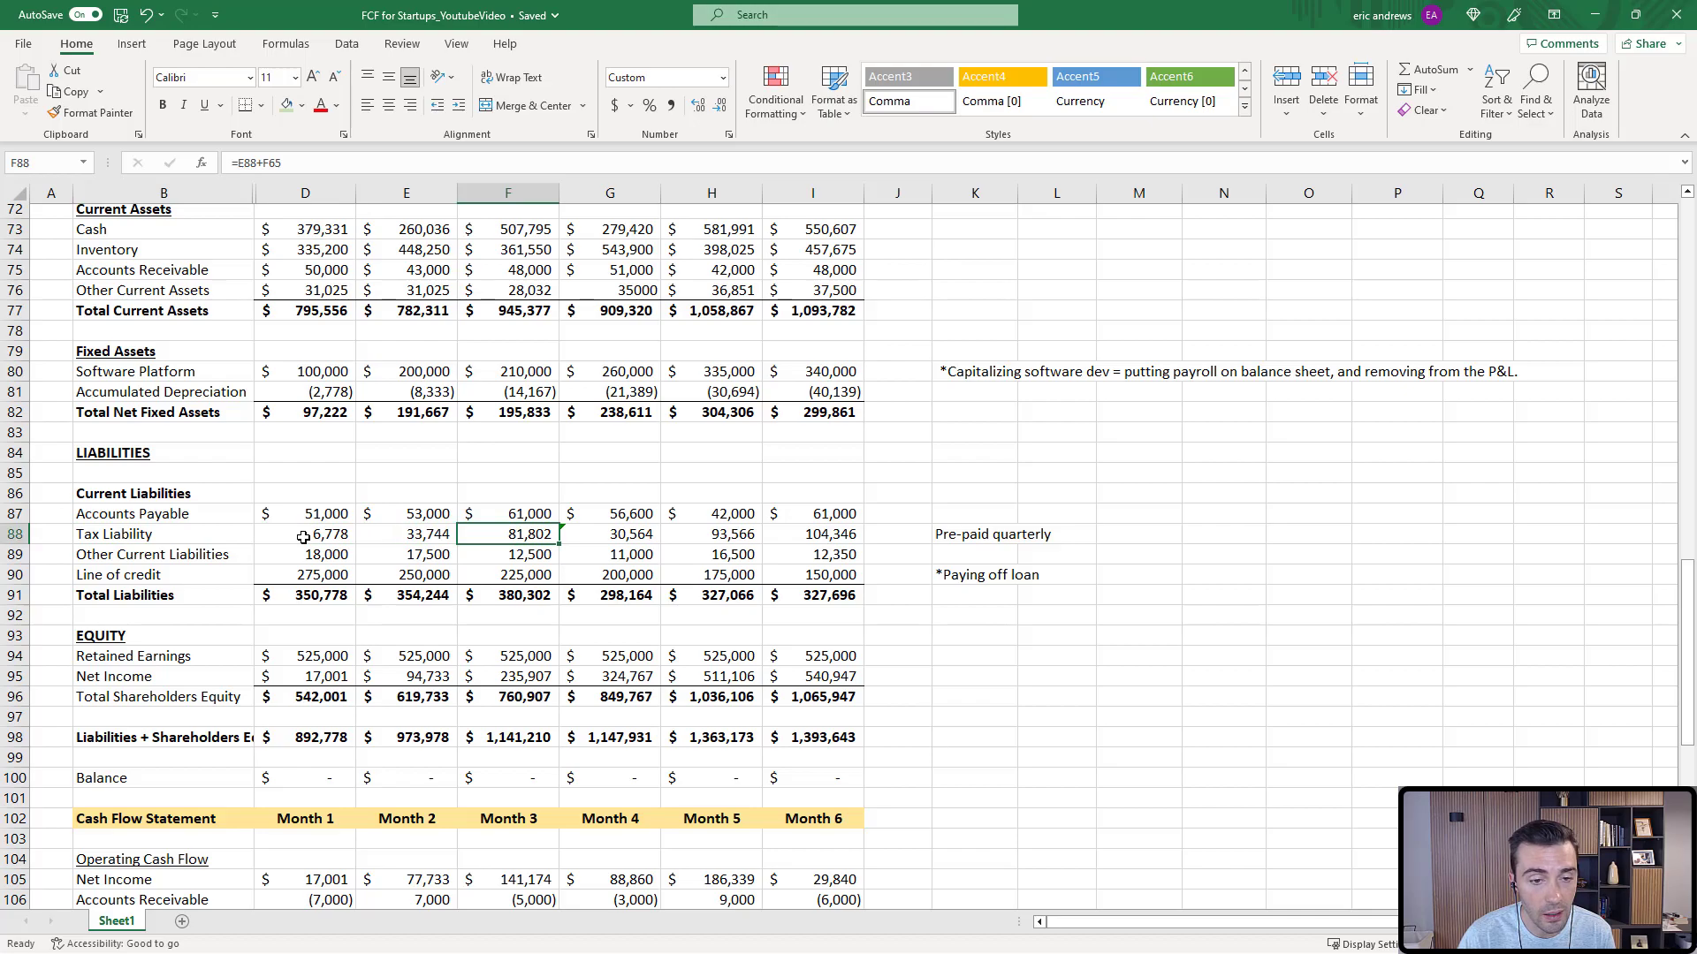
{"action": "left_click", "coordinate": [303, 535]}
{"action": "key", "text": "shift+Right"}
{"action": "key", "text": "shift+Right"}
{"action": "left_click", "coordinate": [294, 535]}
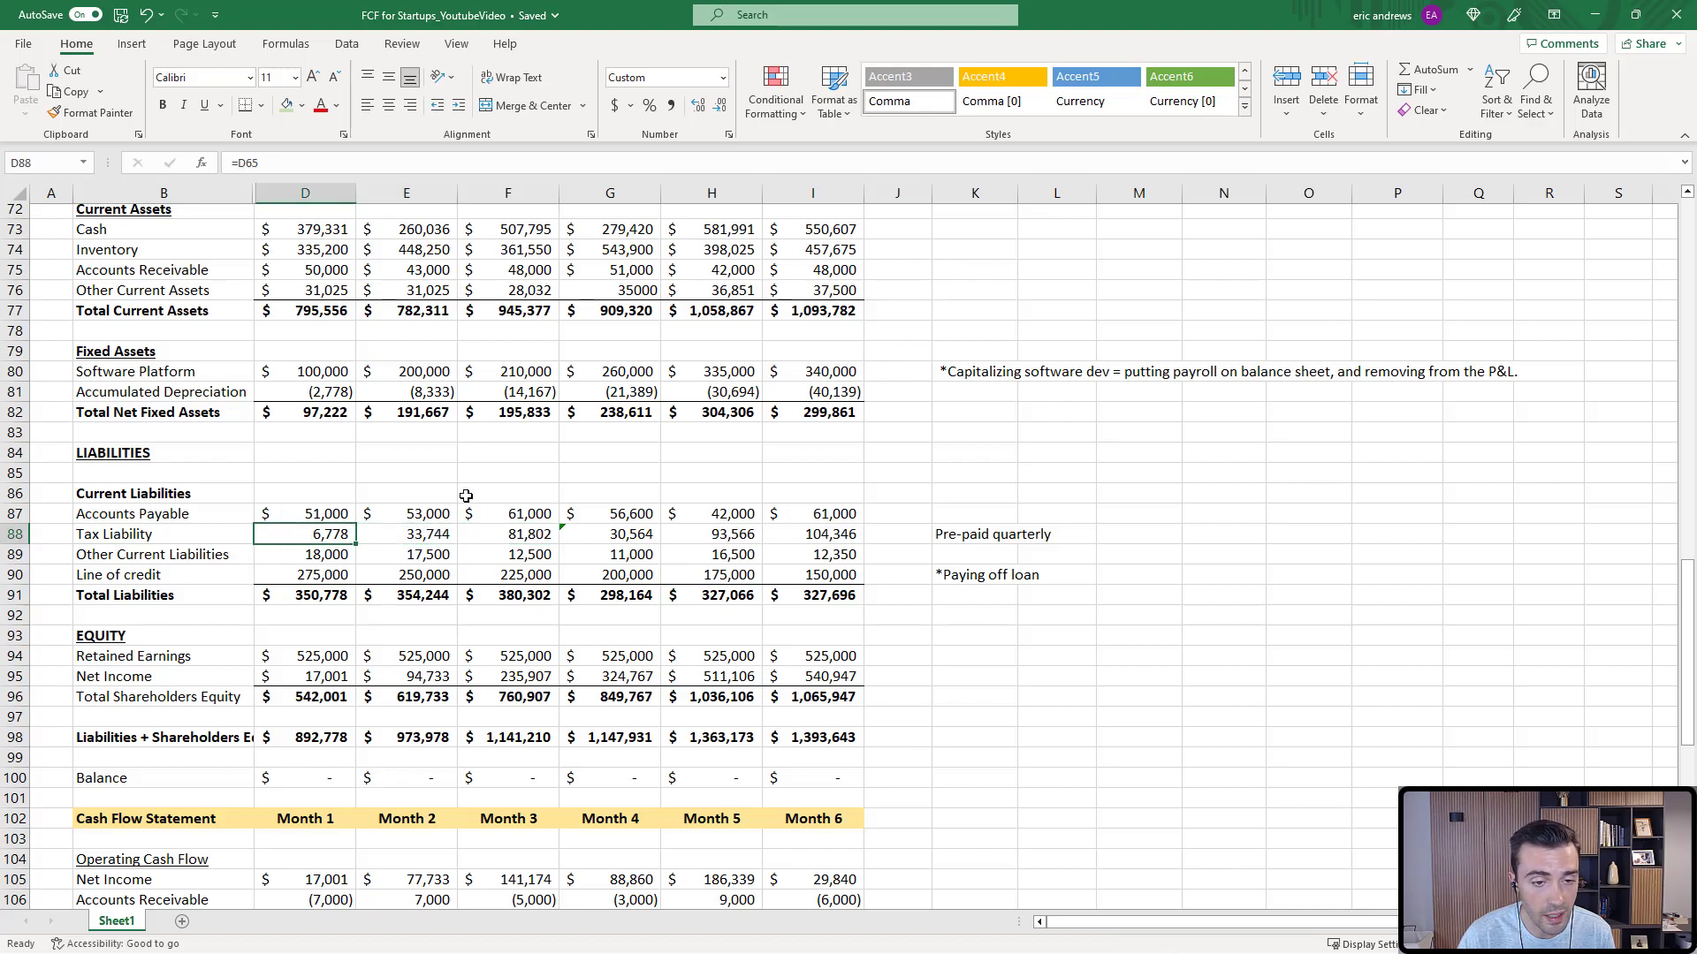
{"action": "left_click", "coordinate": [386, 540]}
{"action": "left_click", "coordinate": [486, 537]}
{"action": "scroll", "coordinate": [928, 530], "scroll_direction": "up", "scroll_amount": 3}
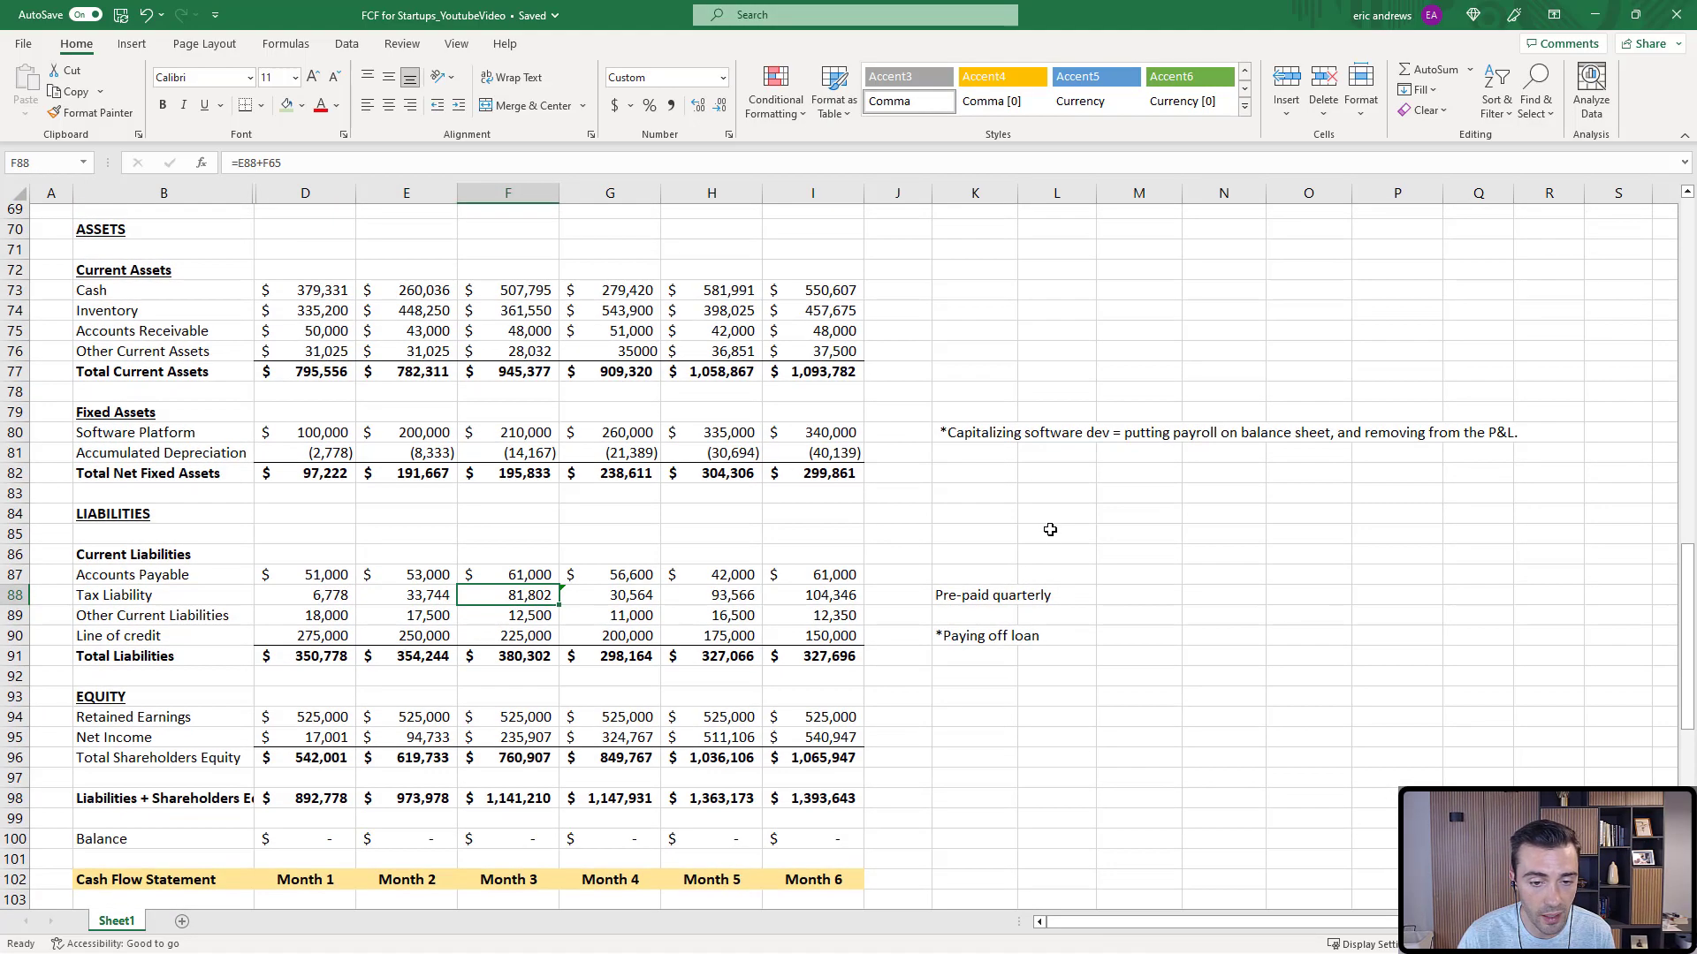
{"action": "left_click", "coordinate": [312, 594]}
{"action": "left_click_drag", "start_coordinate": [313, 594], "coordinate": [498, 593]}
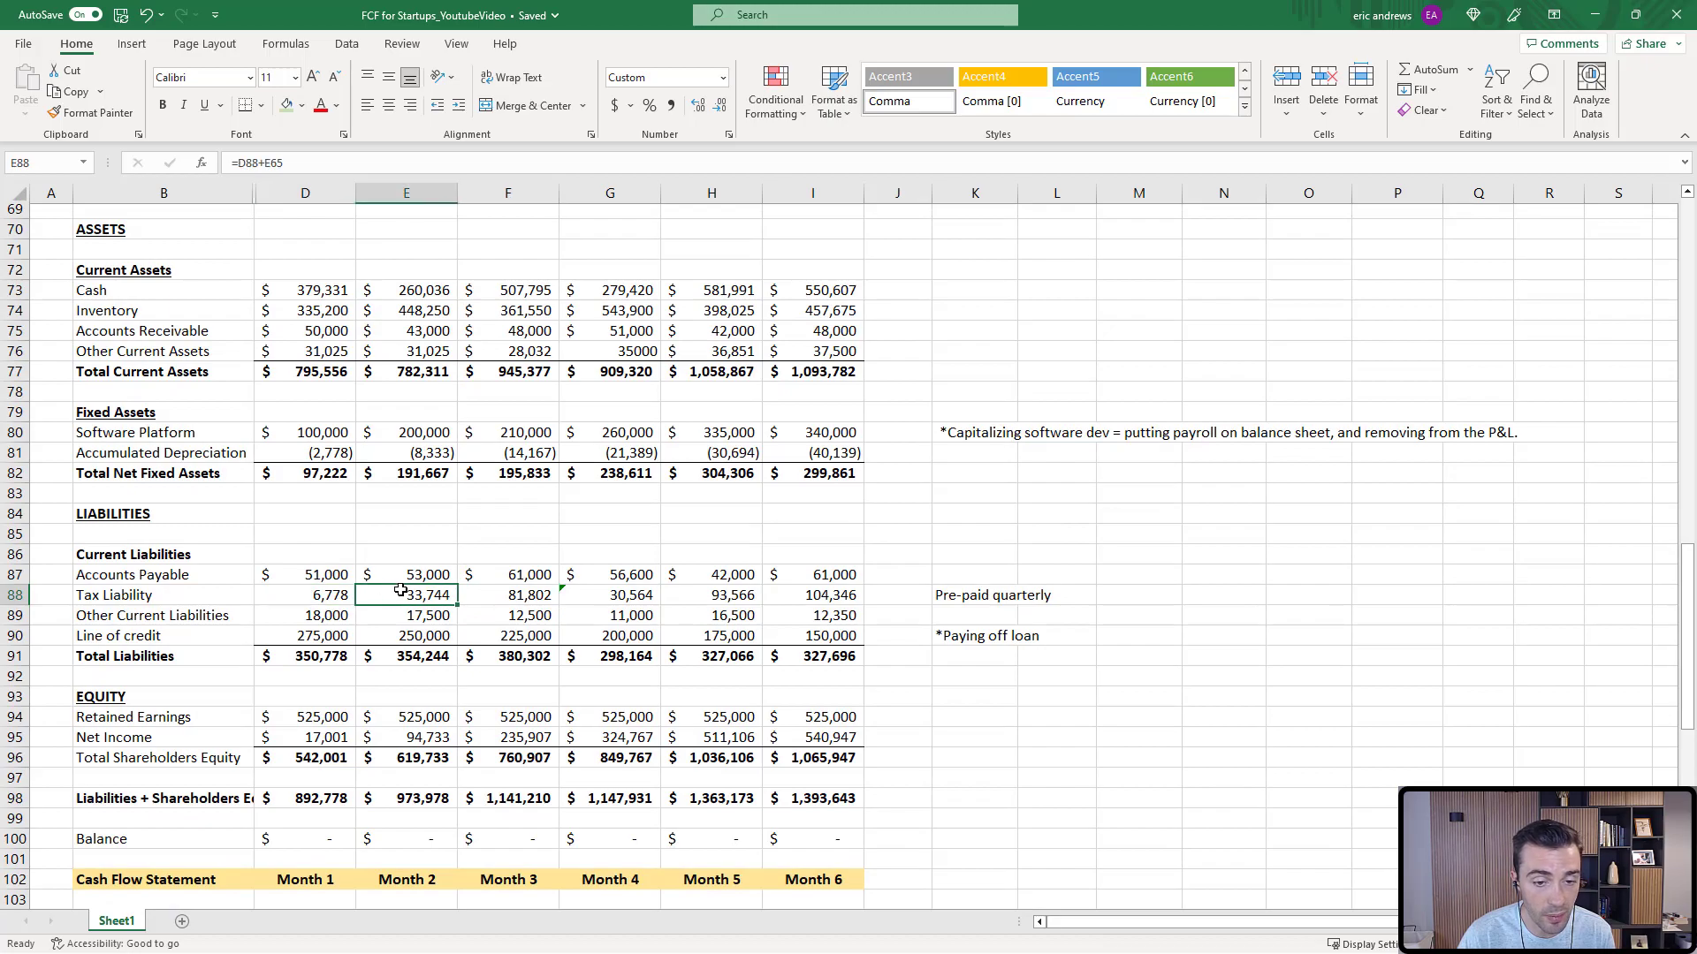
{"action": "left_click", "coordinate": [501, 594]}
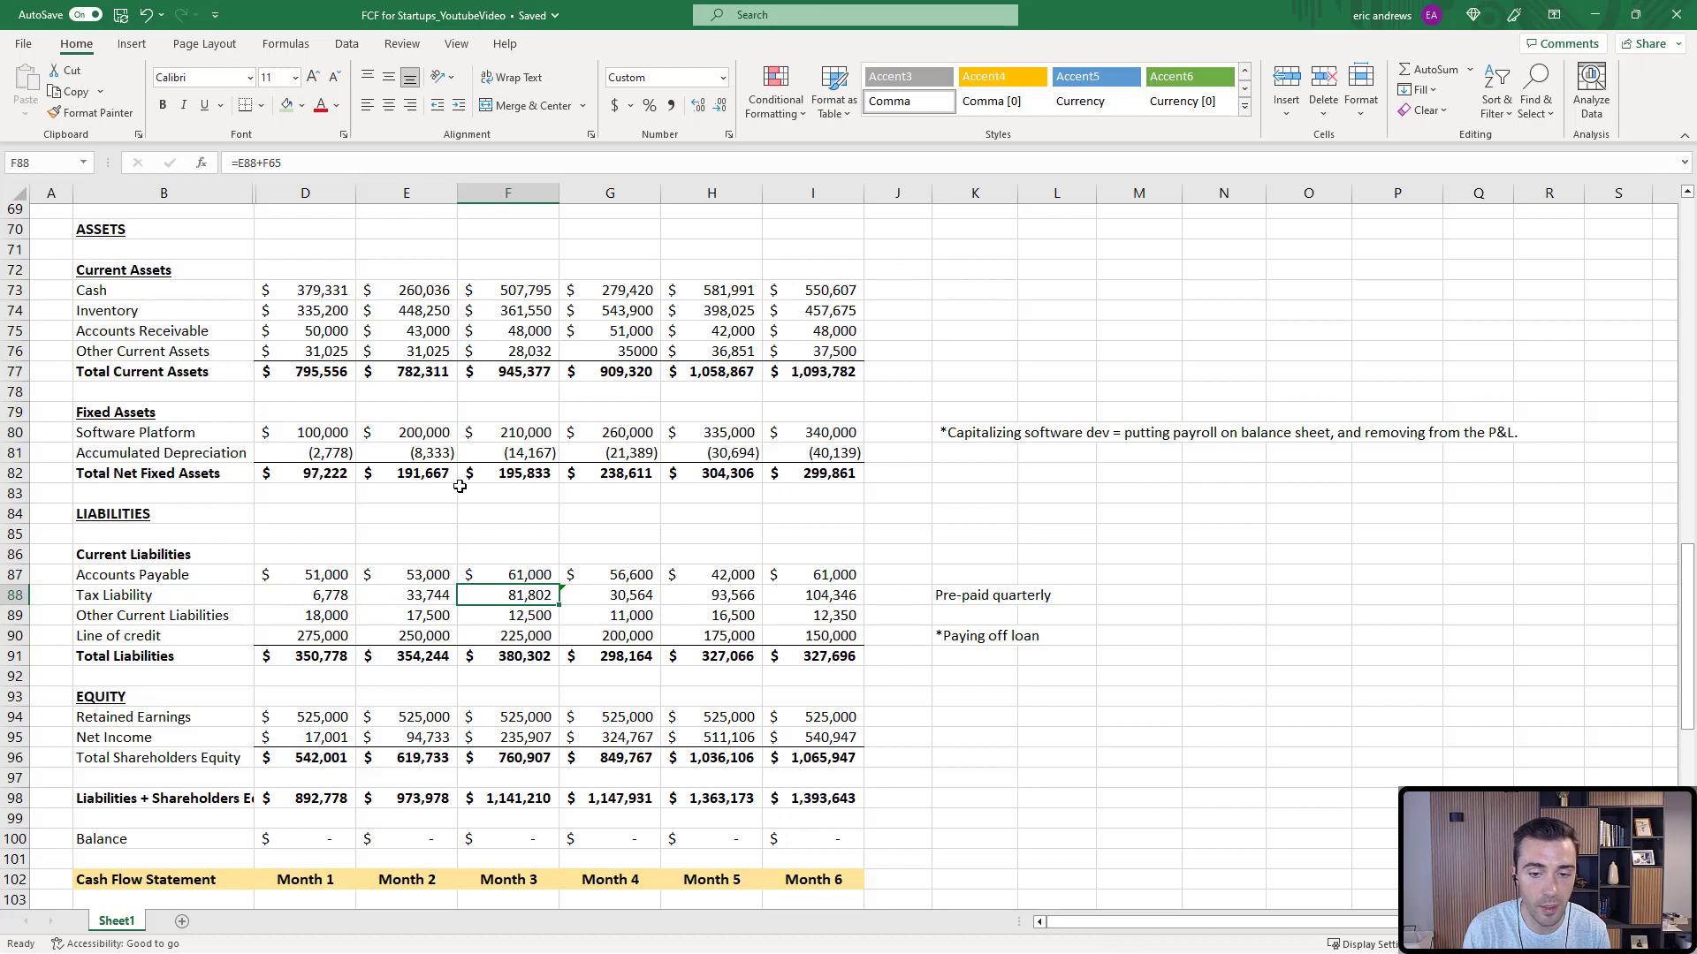
{"action": "left_click", "coordinate": [616, 592]}
{"action": "left_click", "coordinate": [716, 594]}
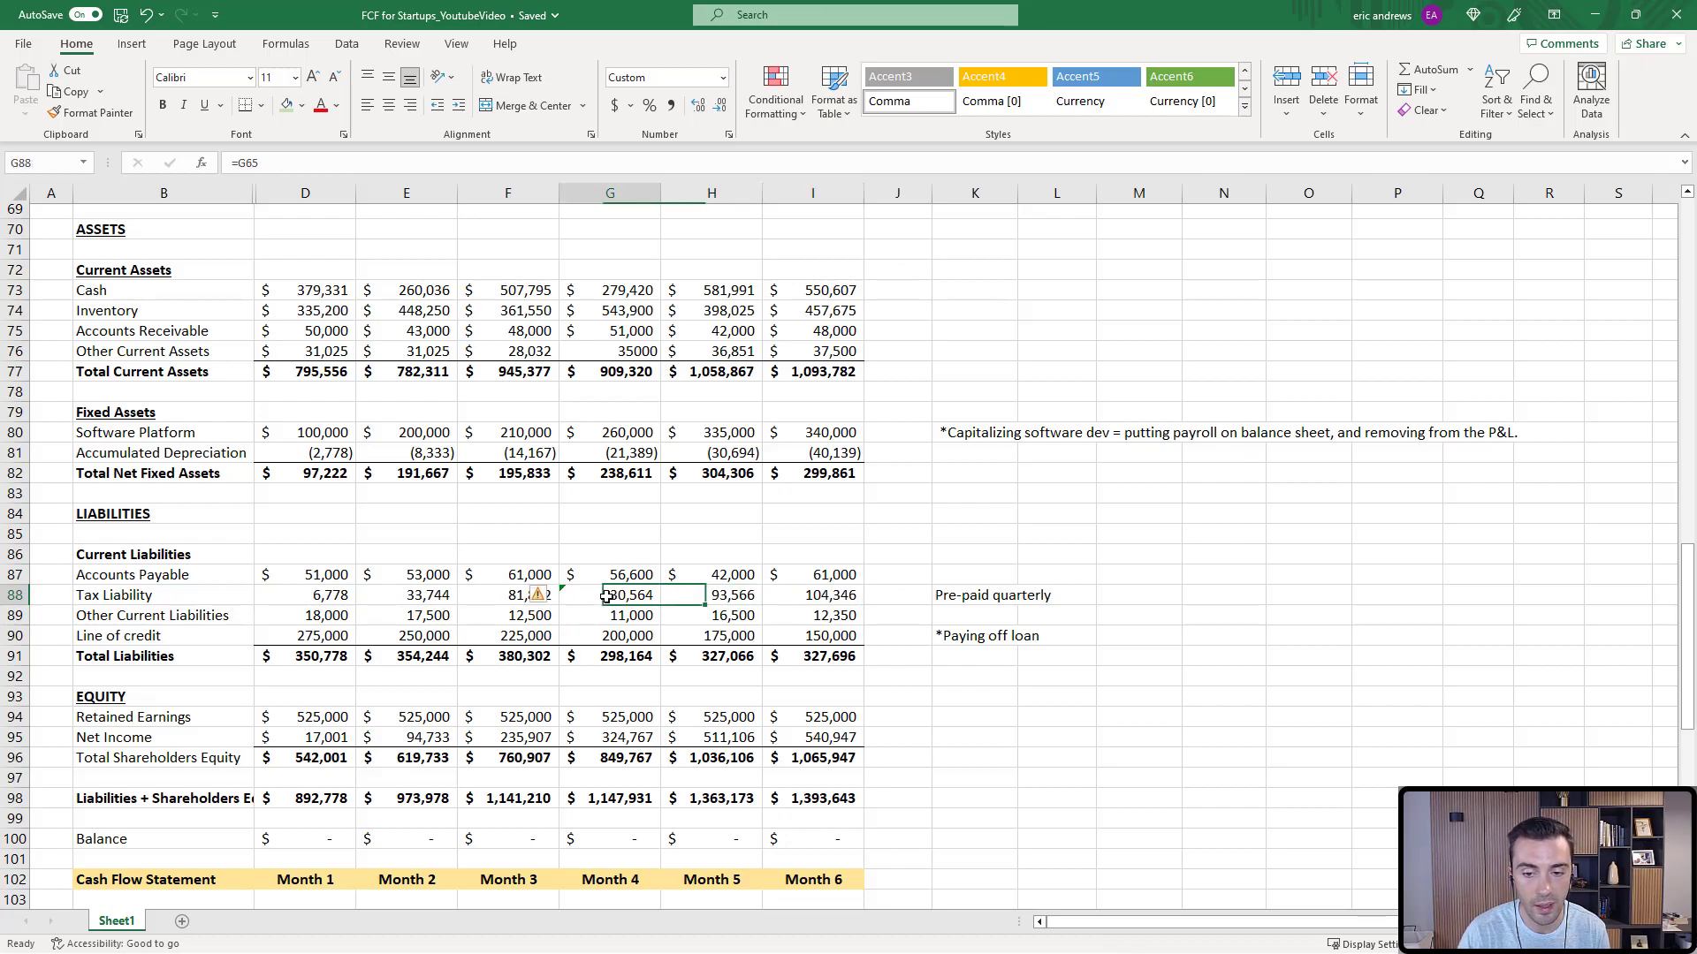
{"action": "left_click_drag", "start_coordinate": [615, 594], "coordinate": [820, 599]}
{"action": "left_click", "coordinate": [319, 594]}
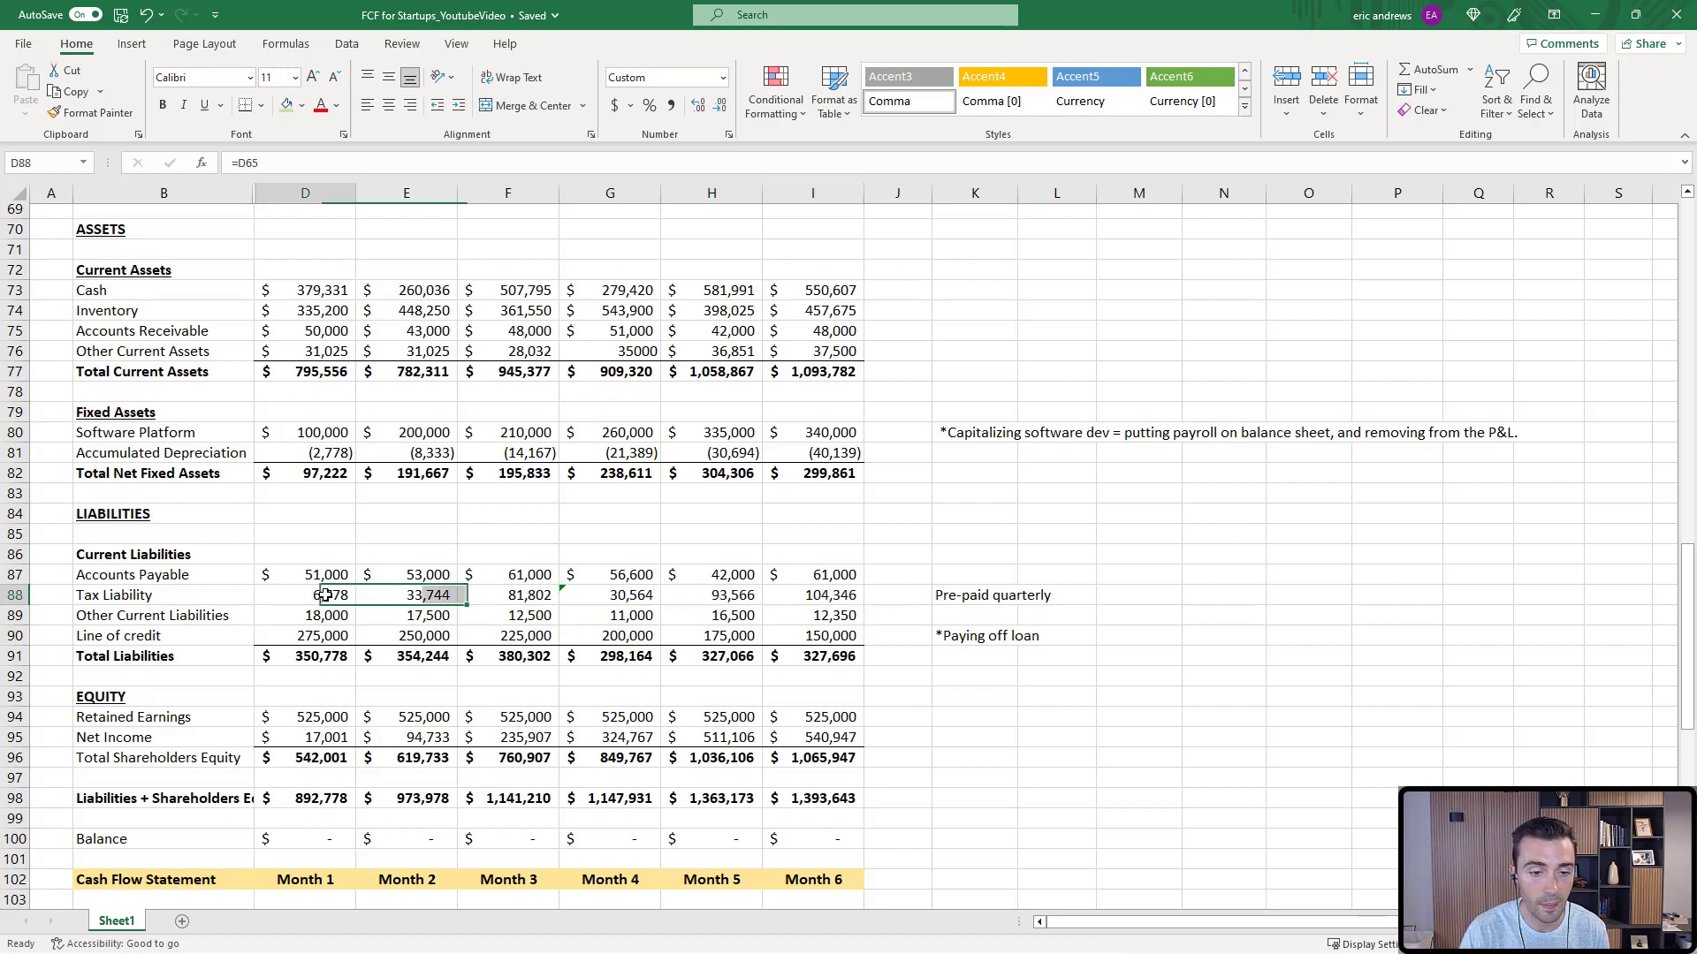
{"action": "scroll", "coordinate": [665, 451], "scroll_direction": "up", "scroll_amount": 6}
{"action": "left_click_drag", "start_coordinate": [306, 471], "coordinate": [813, 493]}
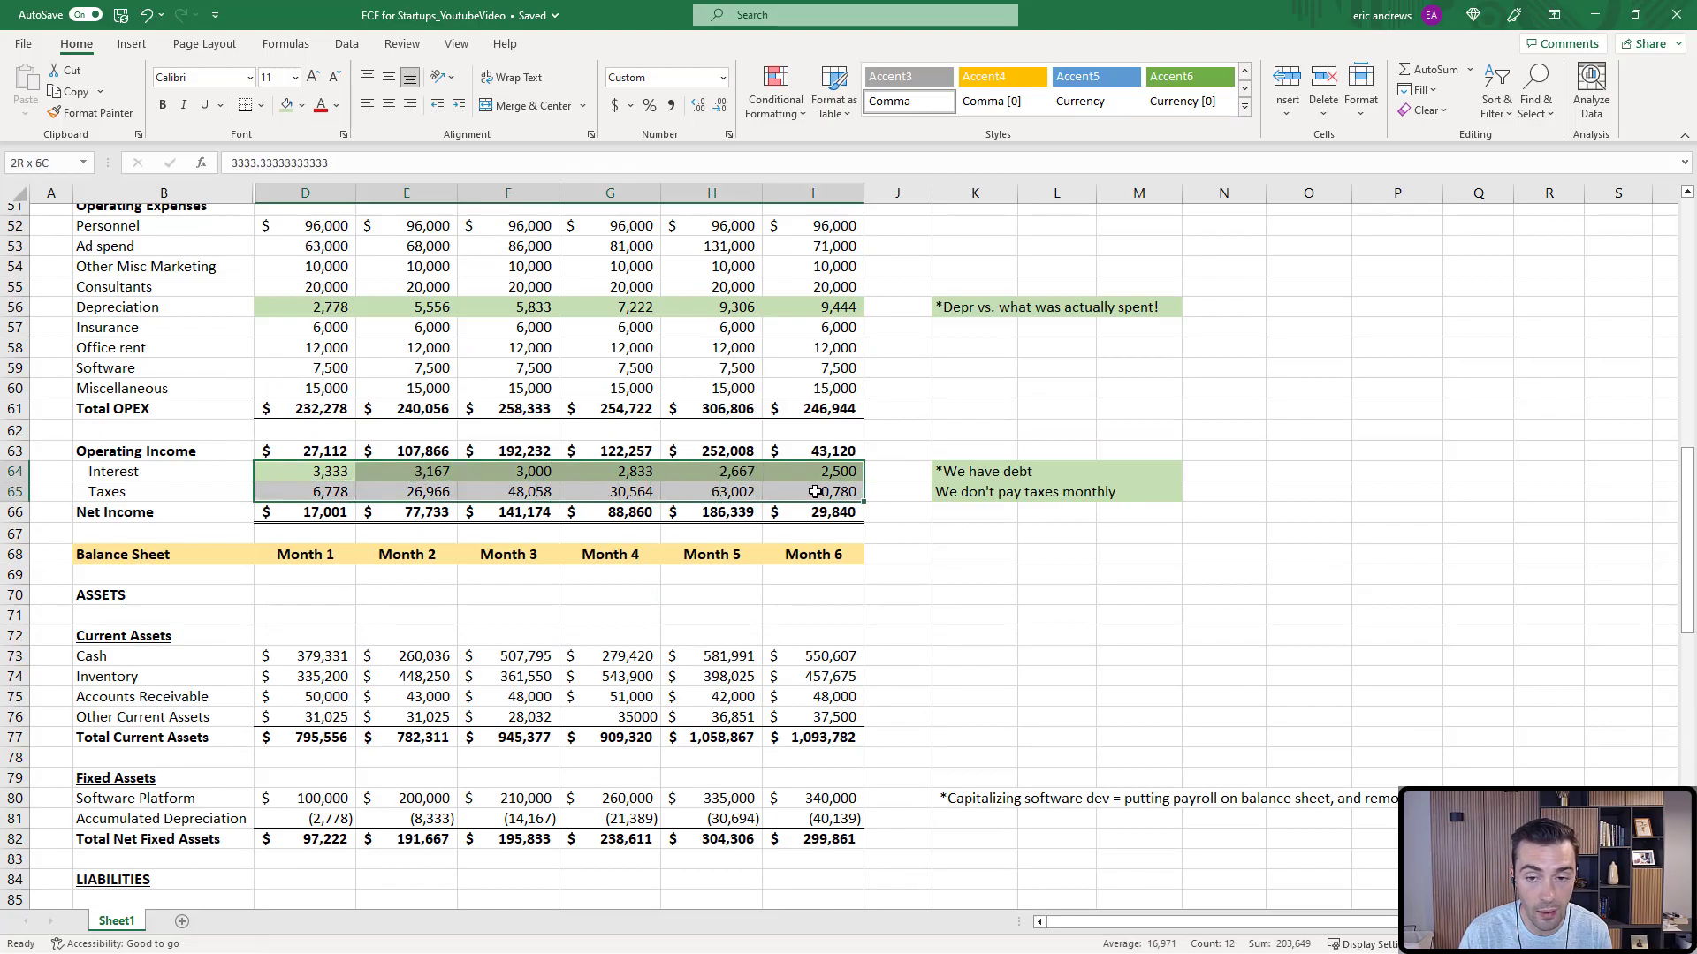
{"action": "scroll", "coordinate": [721, 535], "scroll_direction": "down", "scroll_amount": 6}
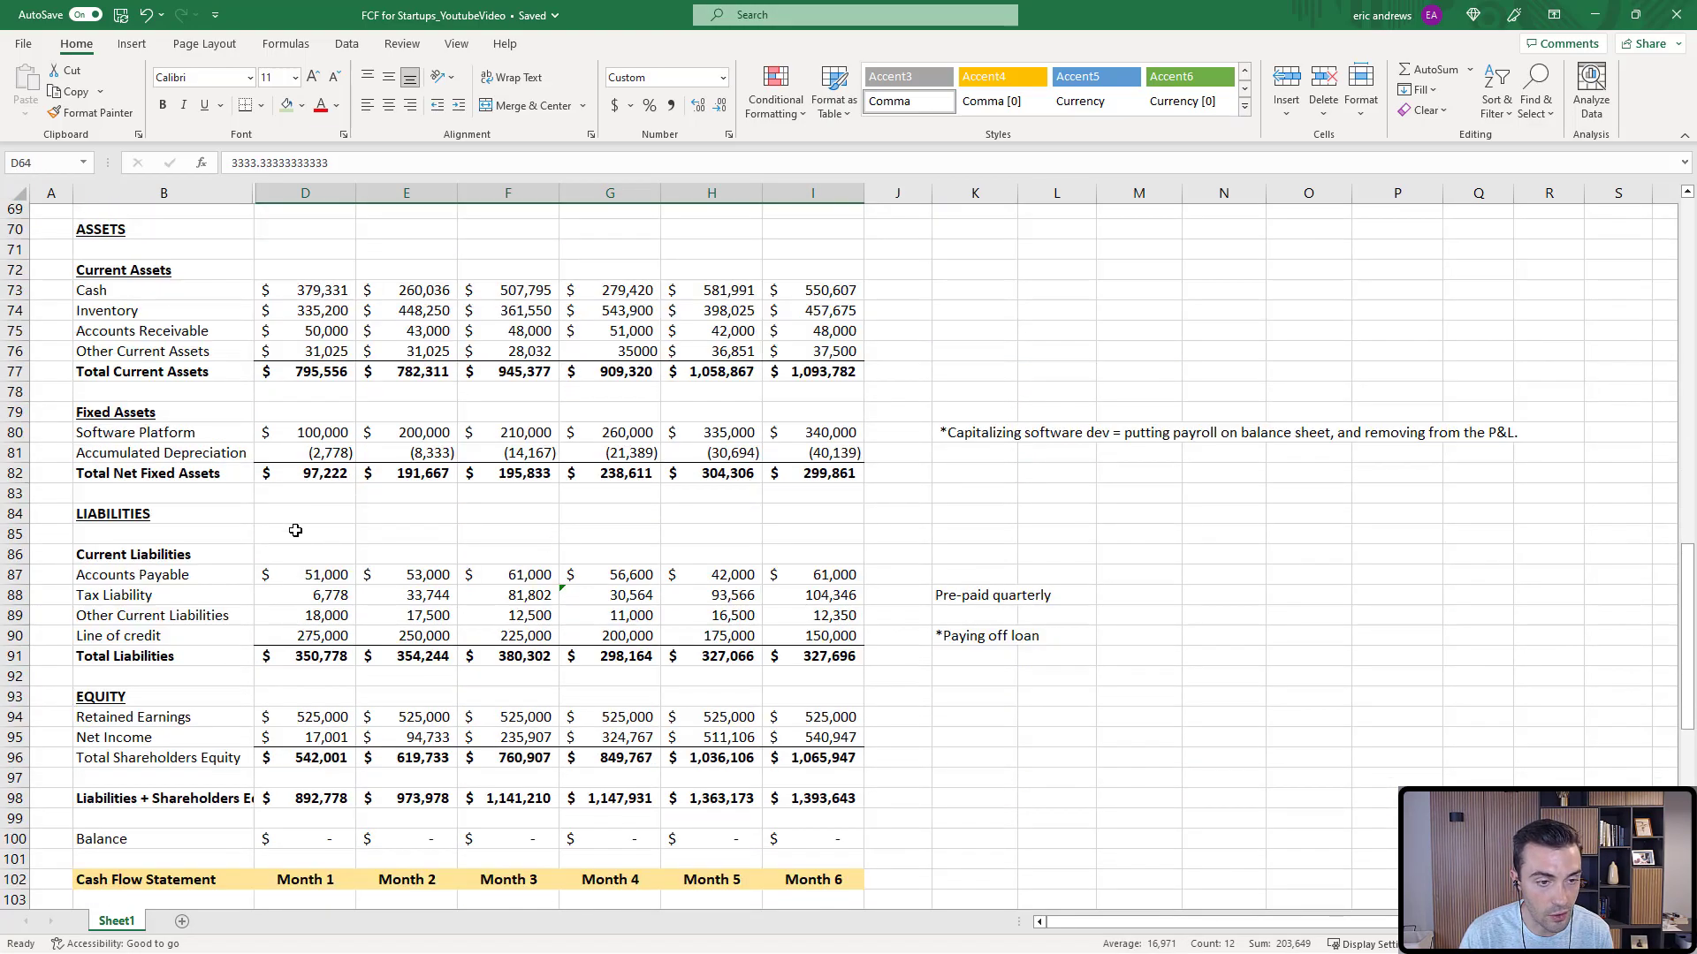
{"action": "left_click", "coordinate": [305, 614]}
{"action": "scroll", "coordinate": [729, 558], "scroll_direction": "down", "scroll_amount": 3}
{"action": "key", "text": "Down"}
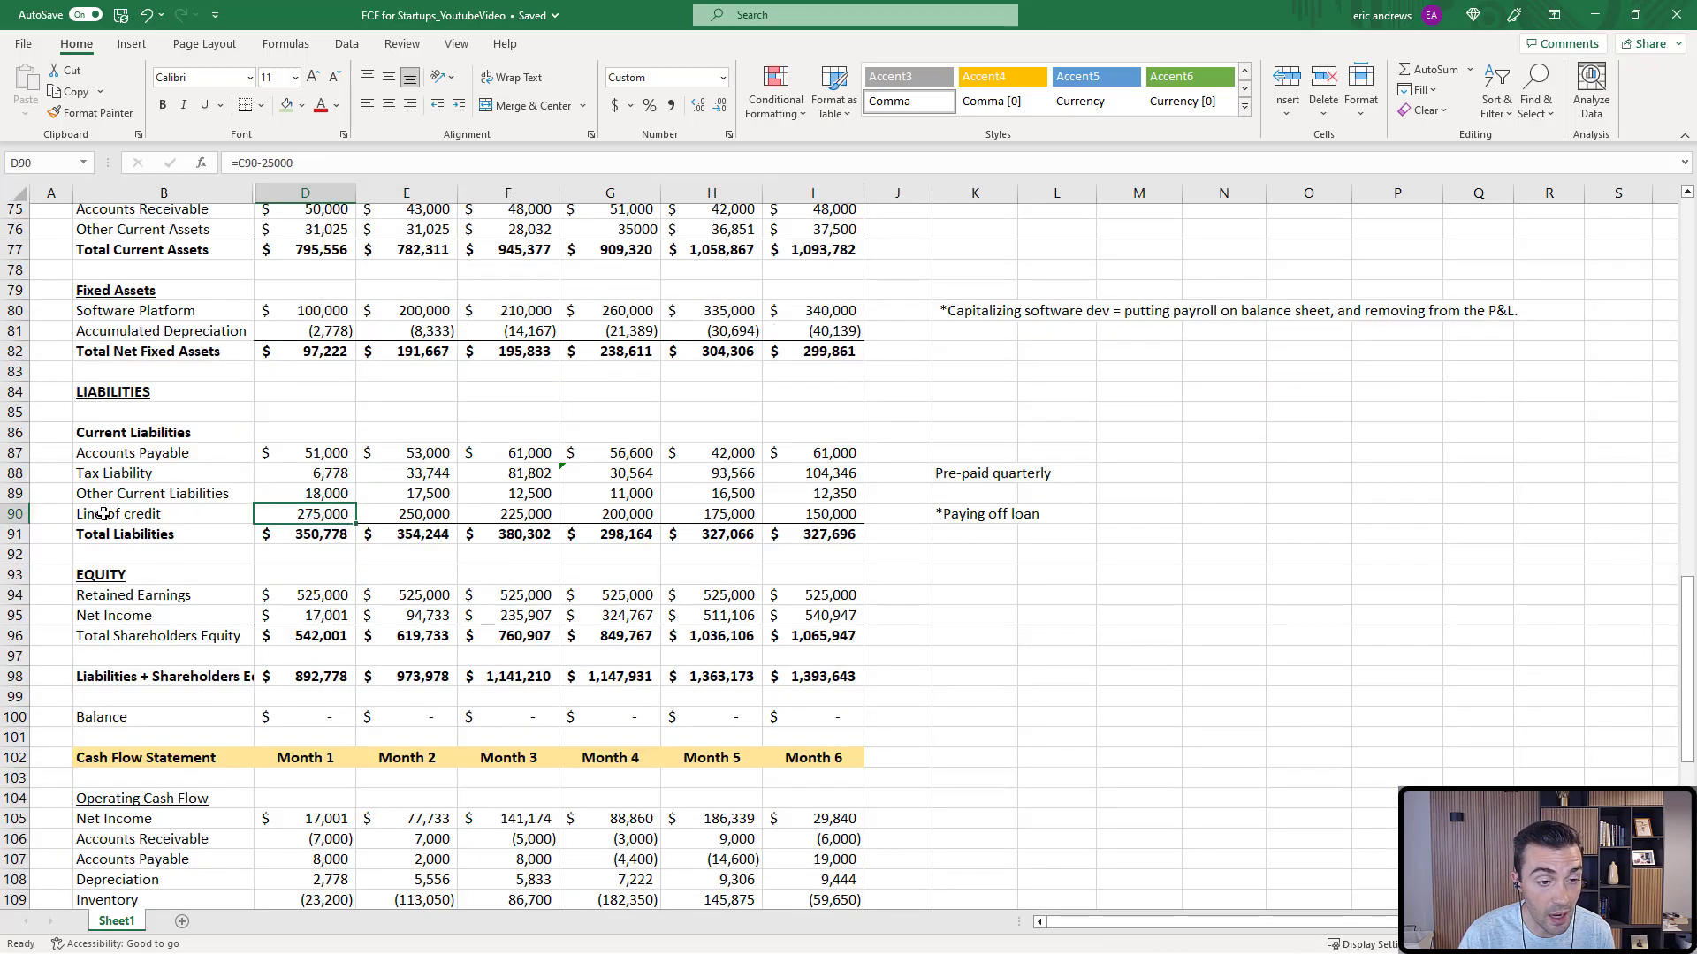
{"action": "left_click", "coordinate": [409, 513]}
{"action": "left_click", "coordinate": [510, 513]}
{"action": "left_click", "coordinate": [614, 513]}
{"action": "left_click", "coordinate": [717, 513]}
{"action": "left_click", "coordinate": [815, 512]}
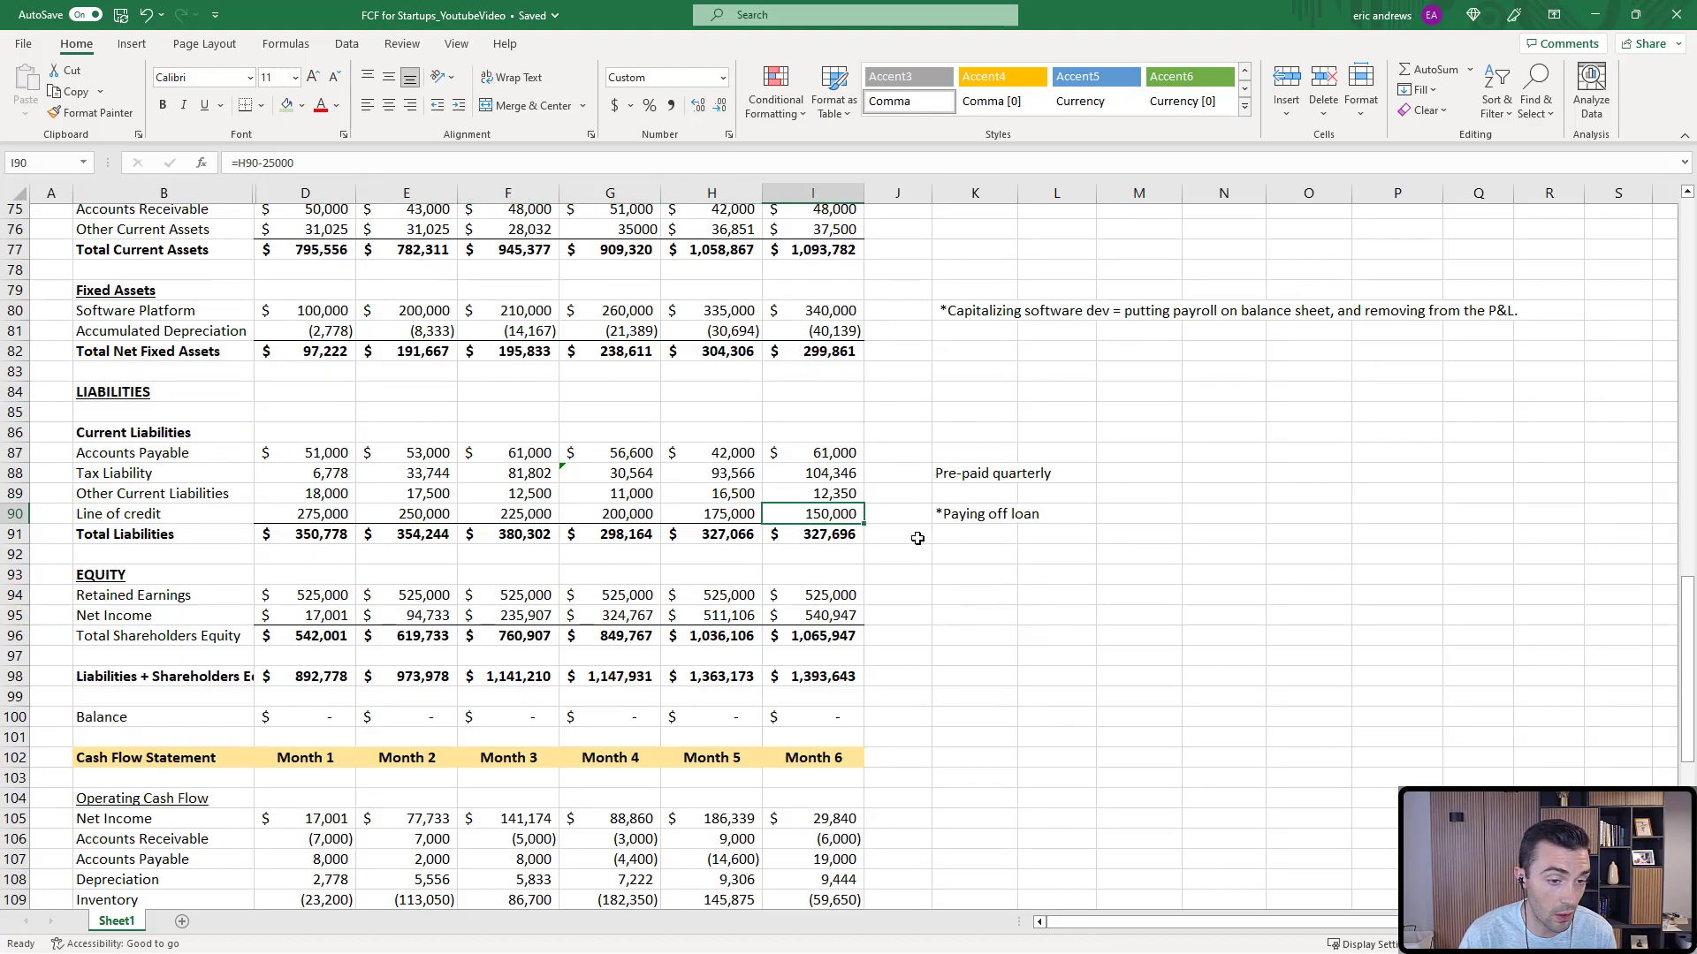
{"action": "scroll", "coordinate": [825, 551], "scroll_direction": "down", "scroll_amount": 3}
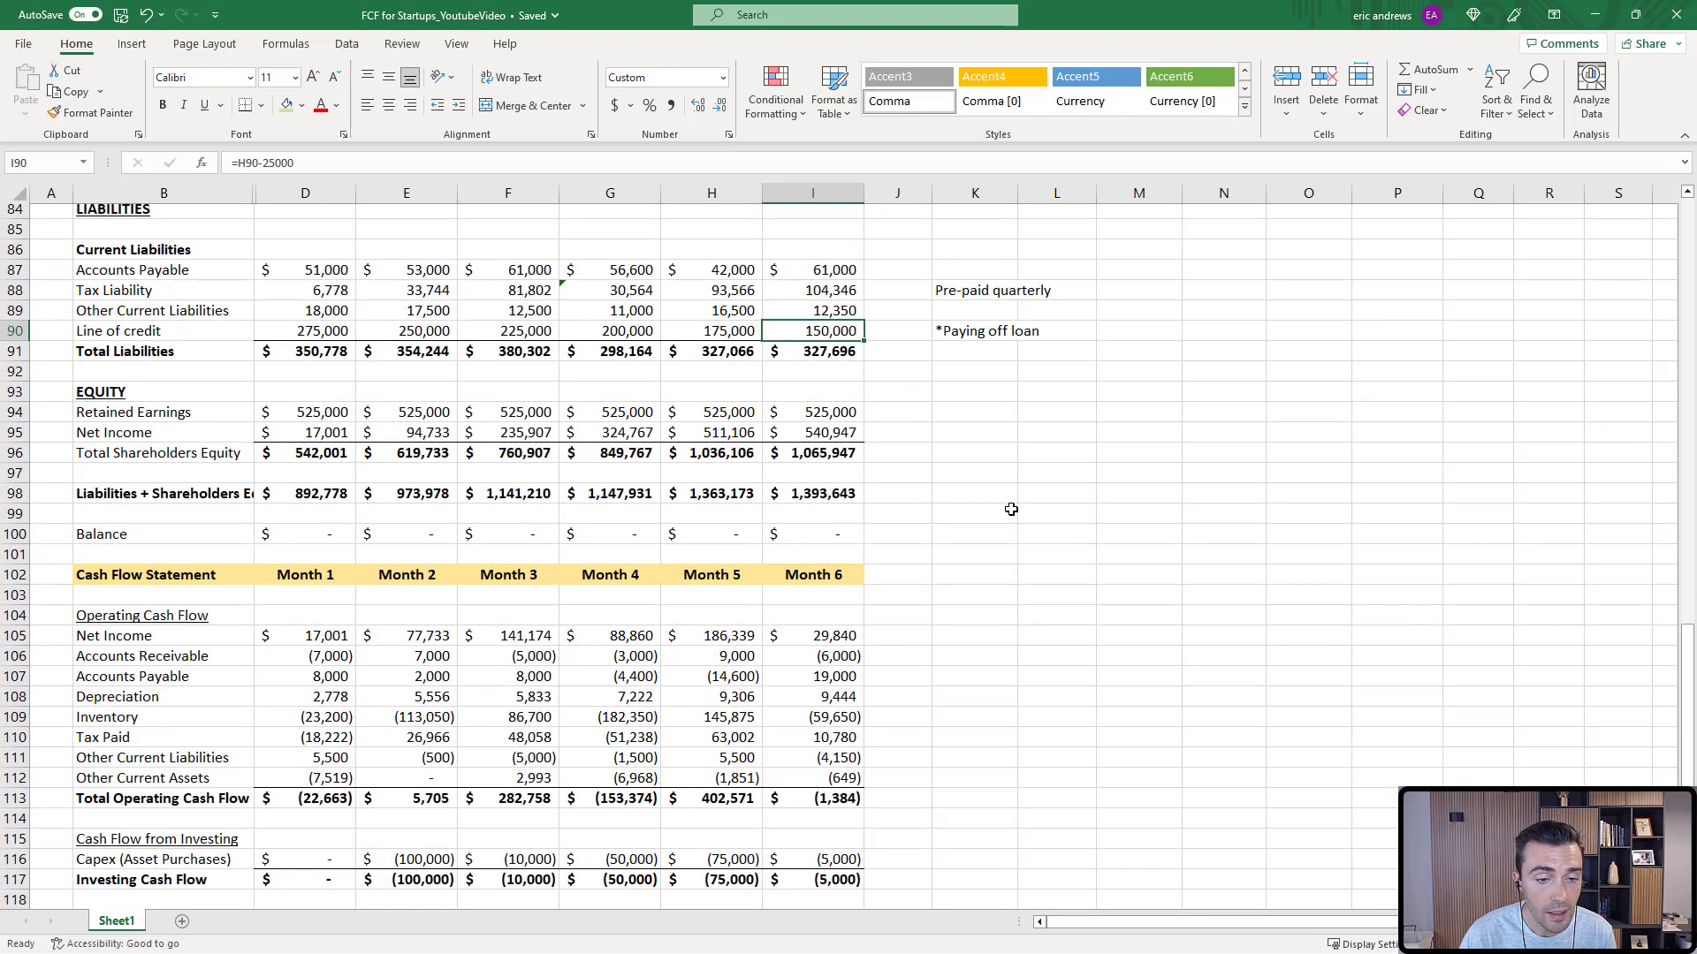
{"action": "scroll", "coordinate": [927, 530], "scroll_direction": "down", "scroll_amount": 3}
{"action": "scroll", "coordinate": [1018, 503], "scroll_direction": "down", "scroll_amount": 2}
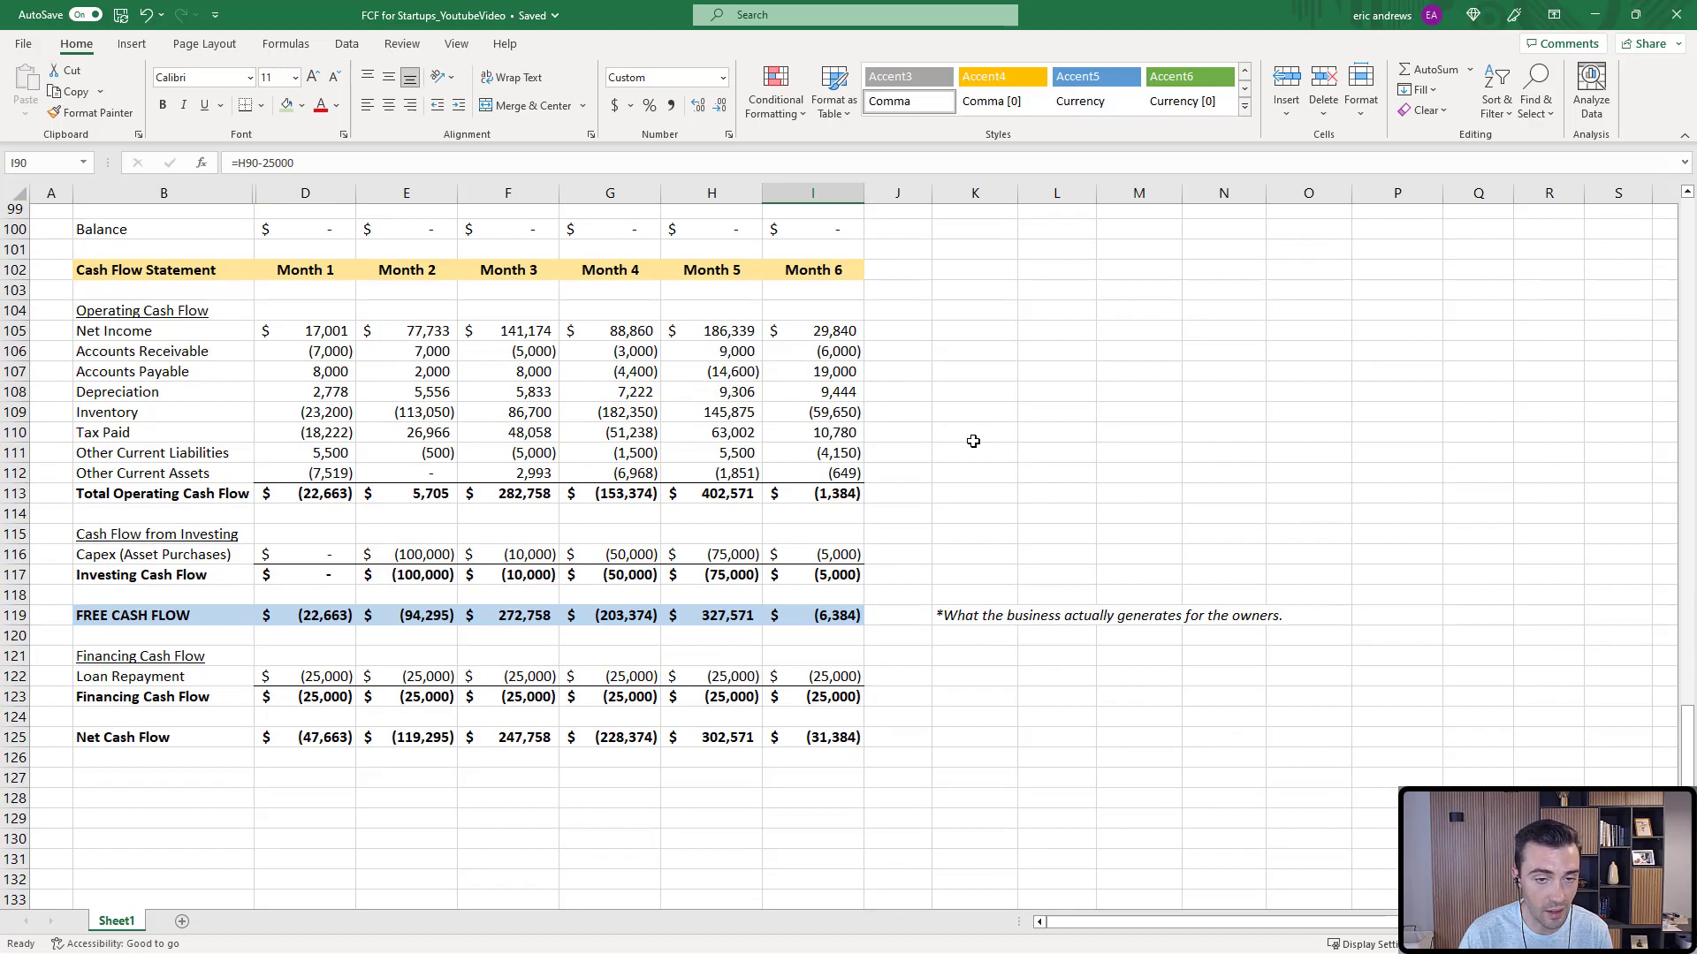
{"action": "left_click", "coordinate": [147, 270]}
{"action": "left_click", "coordinate": [156, 314]}
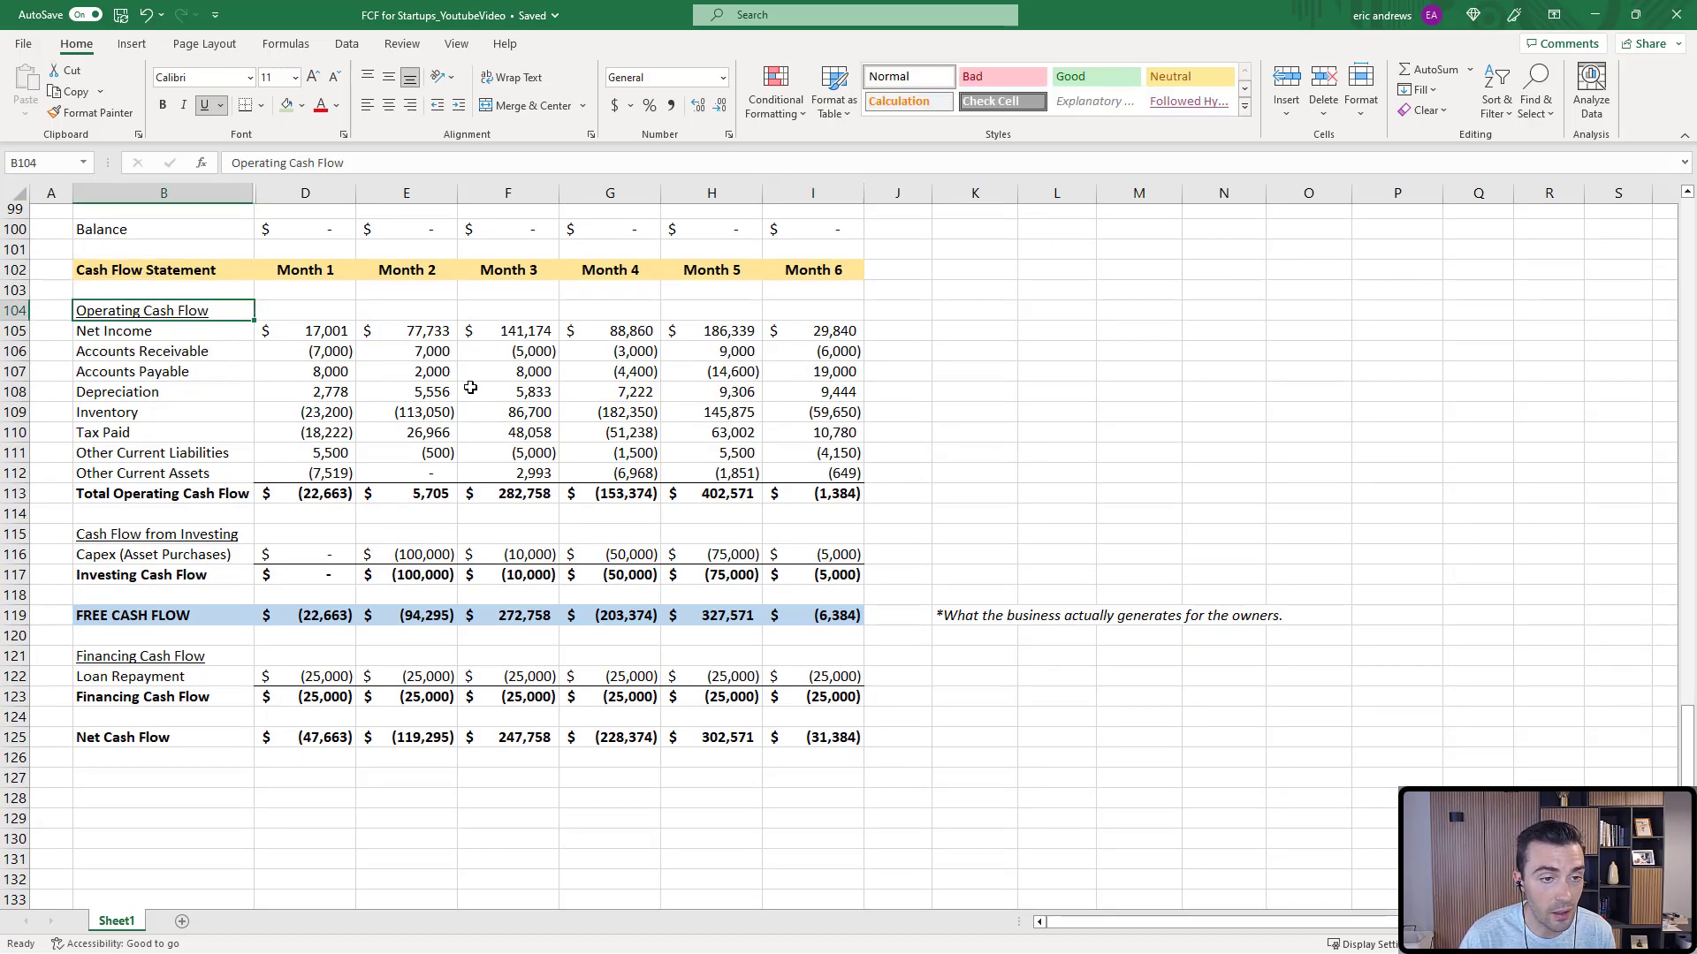
{"action": "left_click", "coordinate": [152, 494]}
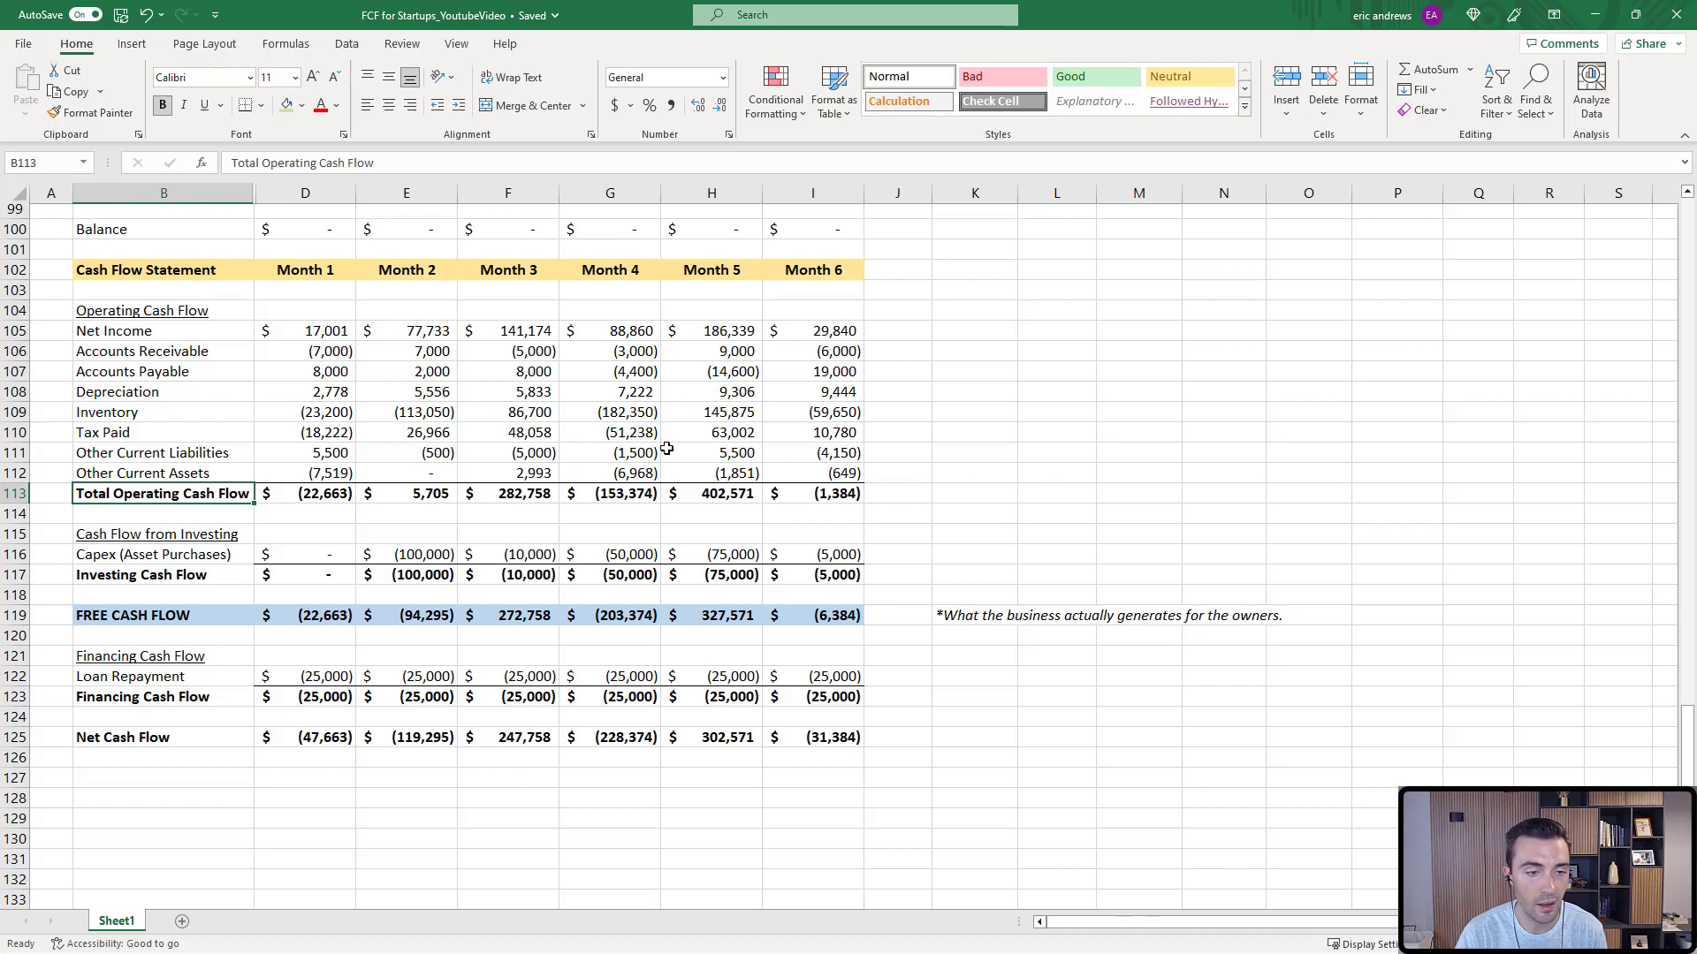
{"action": "left_click", "coordinate": [139, 580]}
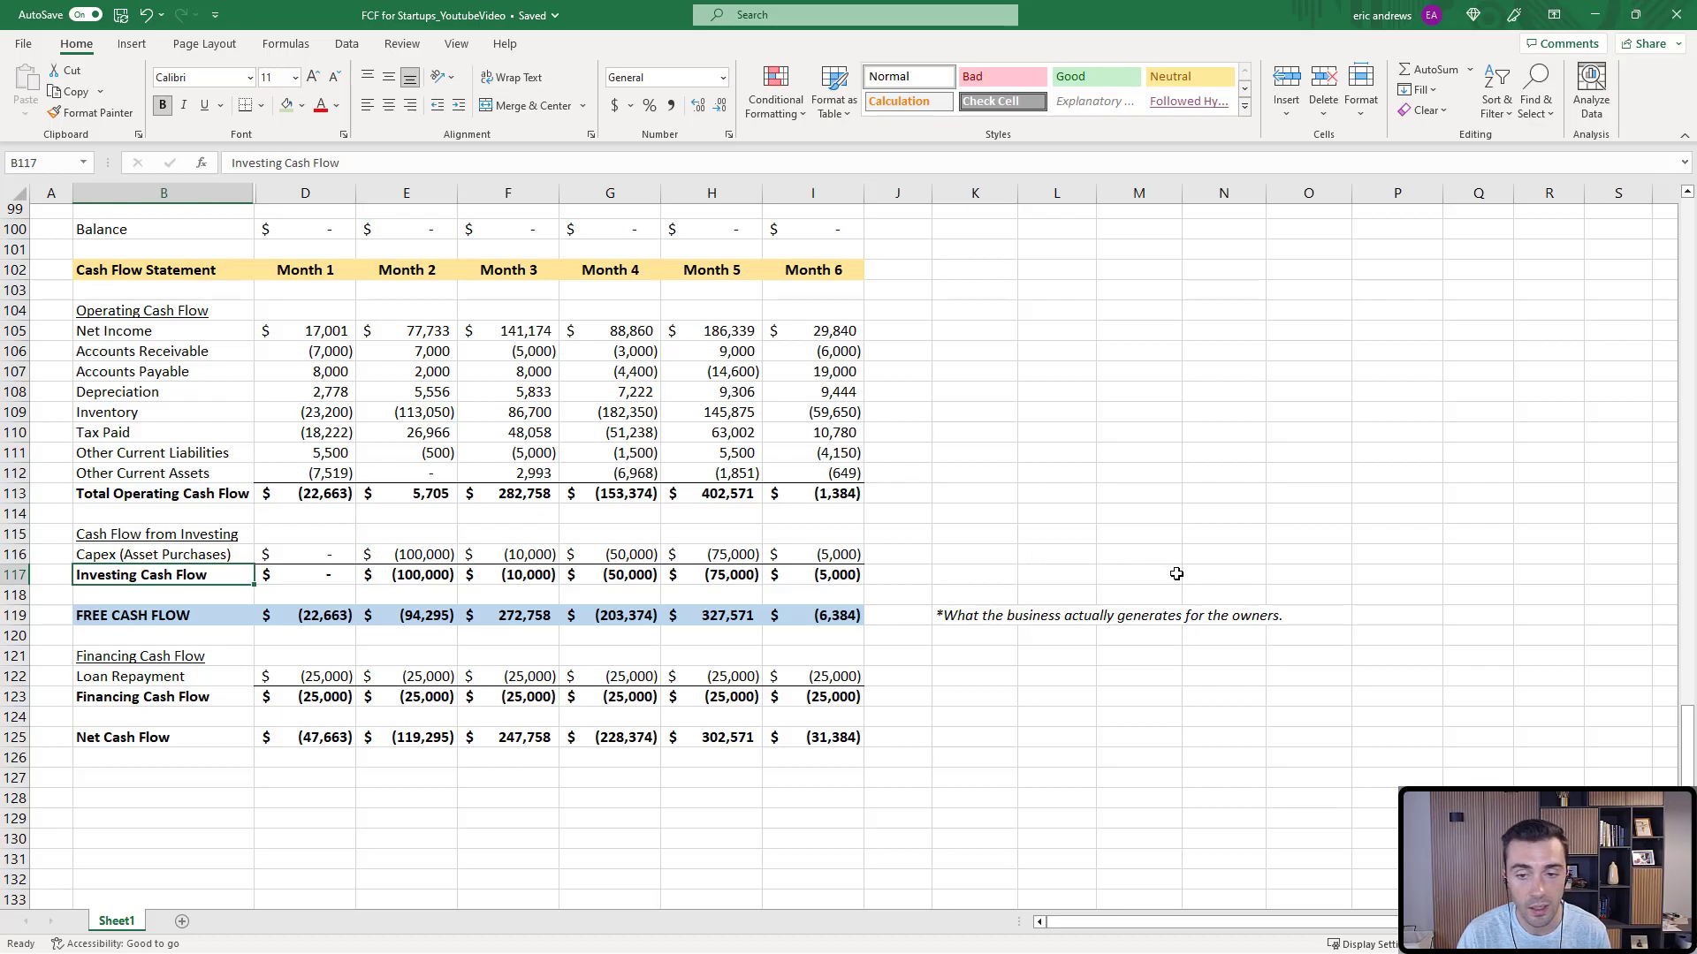
{"action": "left_click", "coordinate": [179, 697]}
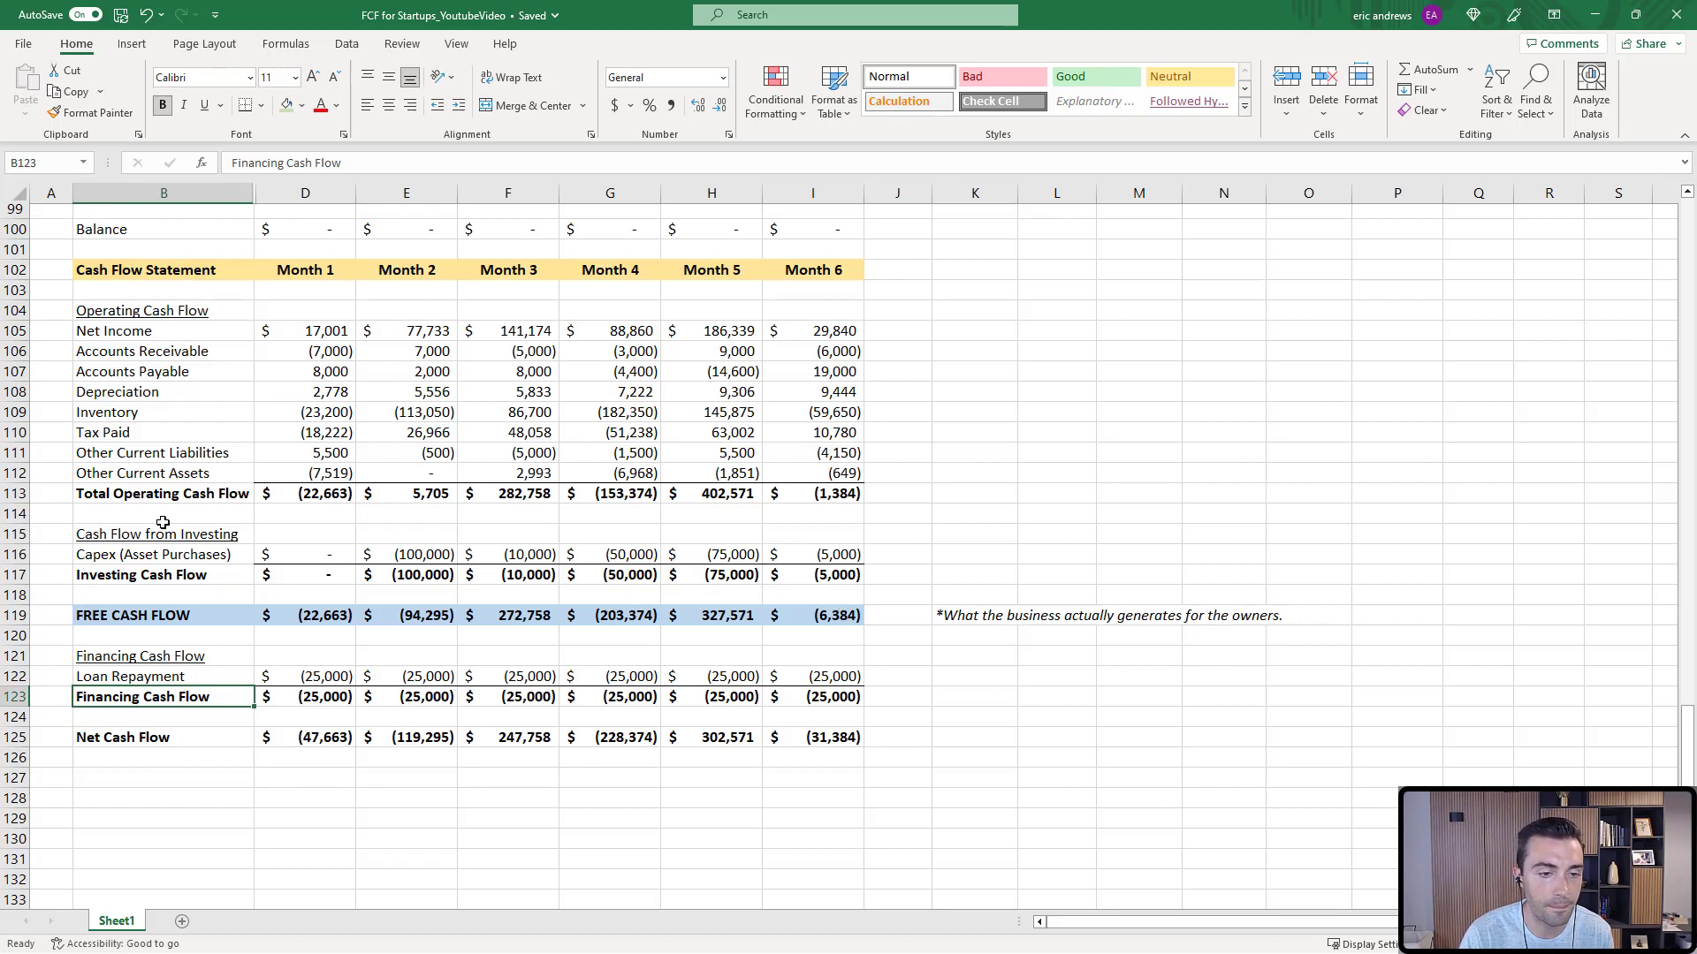
{"action": "left_click", "coordinate": [143, 495]}
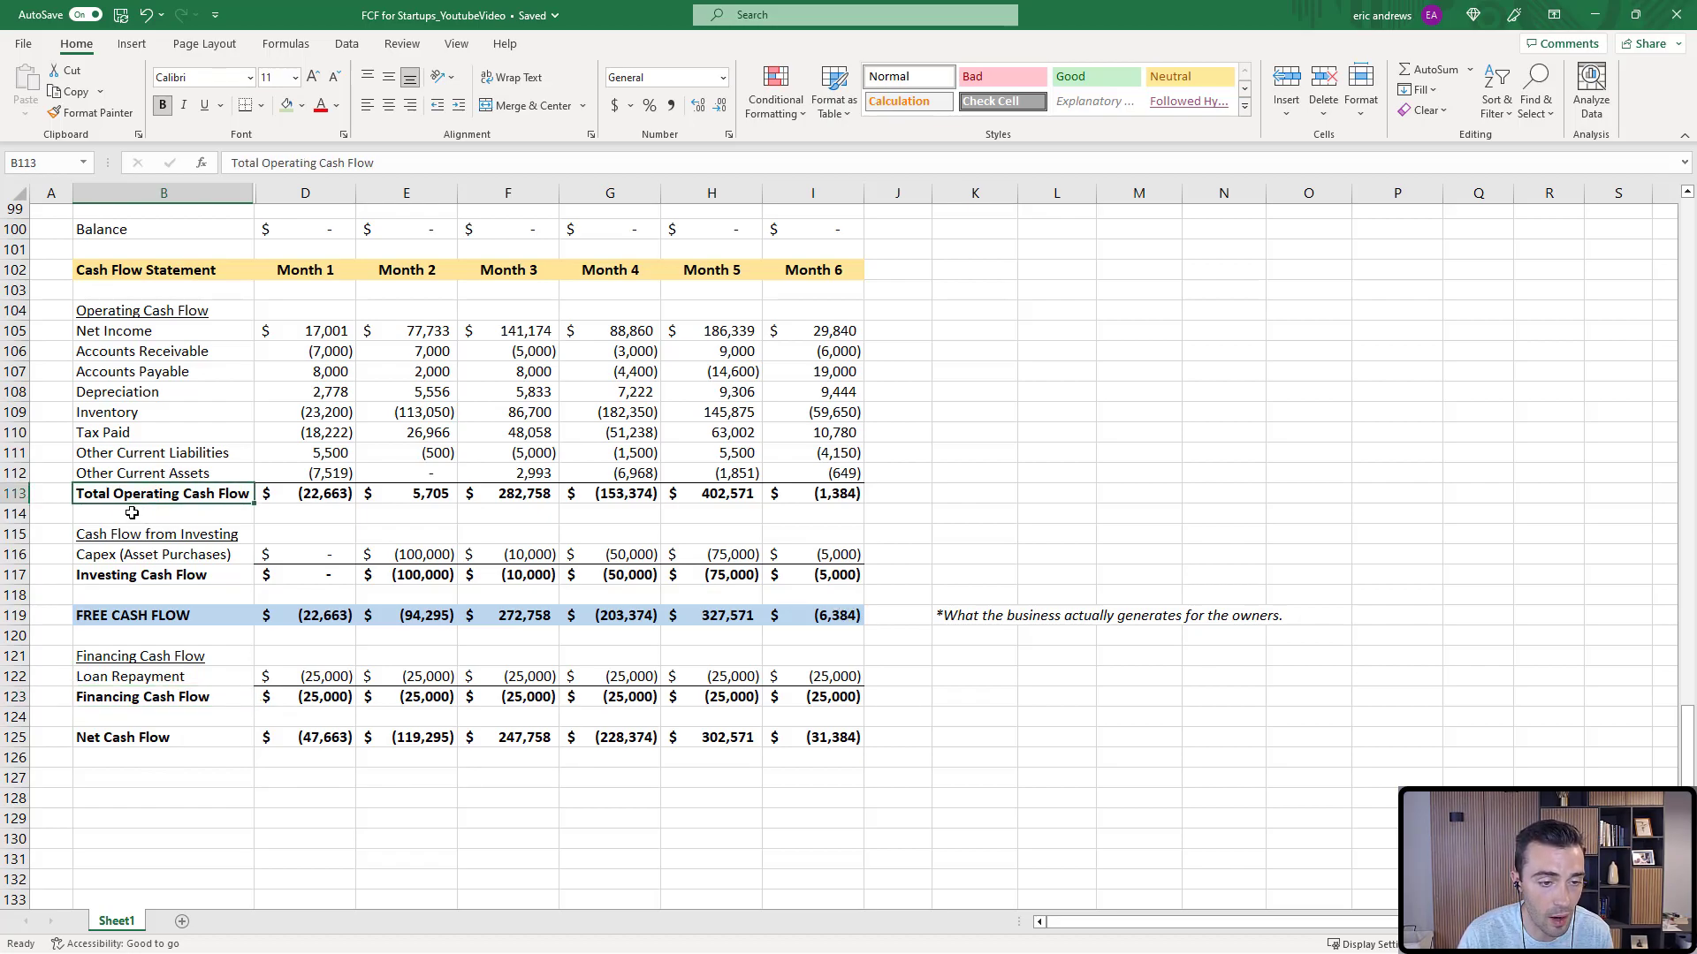
{"action": "left_click", "coordinate": [139, 574]}
{"action": "left_click", "coordinate": [143, 699]}
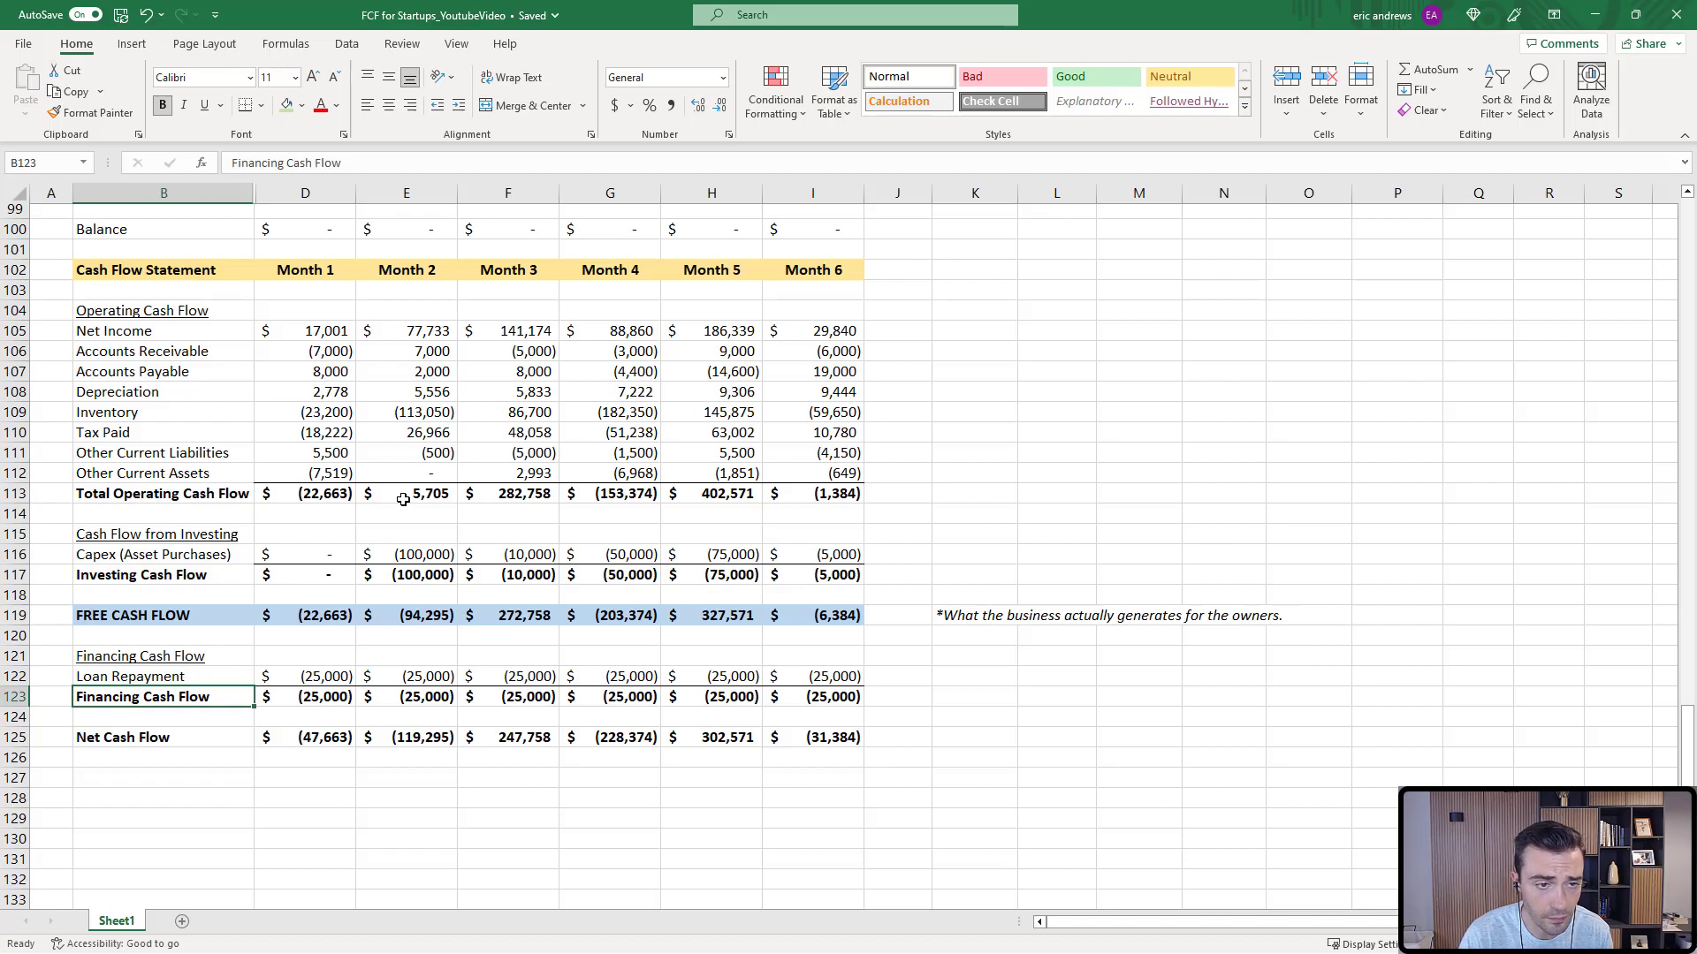
{"action": "left_click_drag", "start_coordinate": [143, 312], "coordinate": [145, 493]}
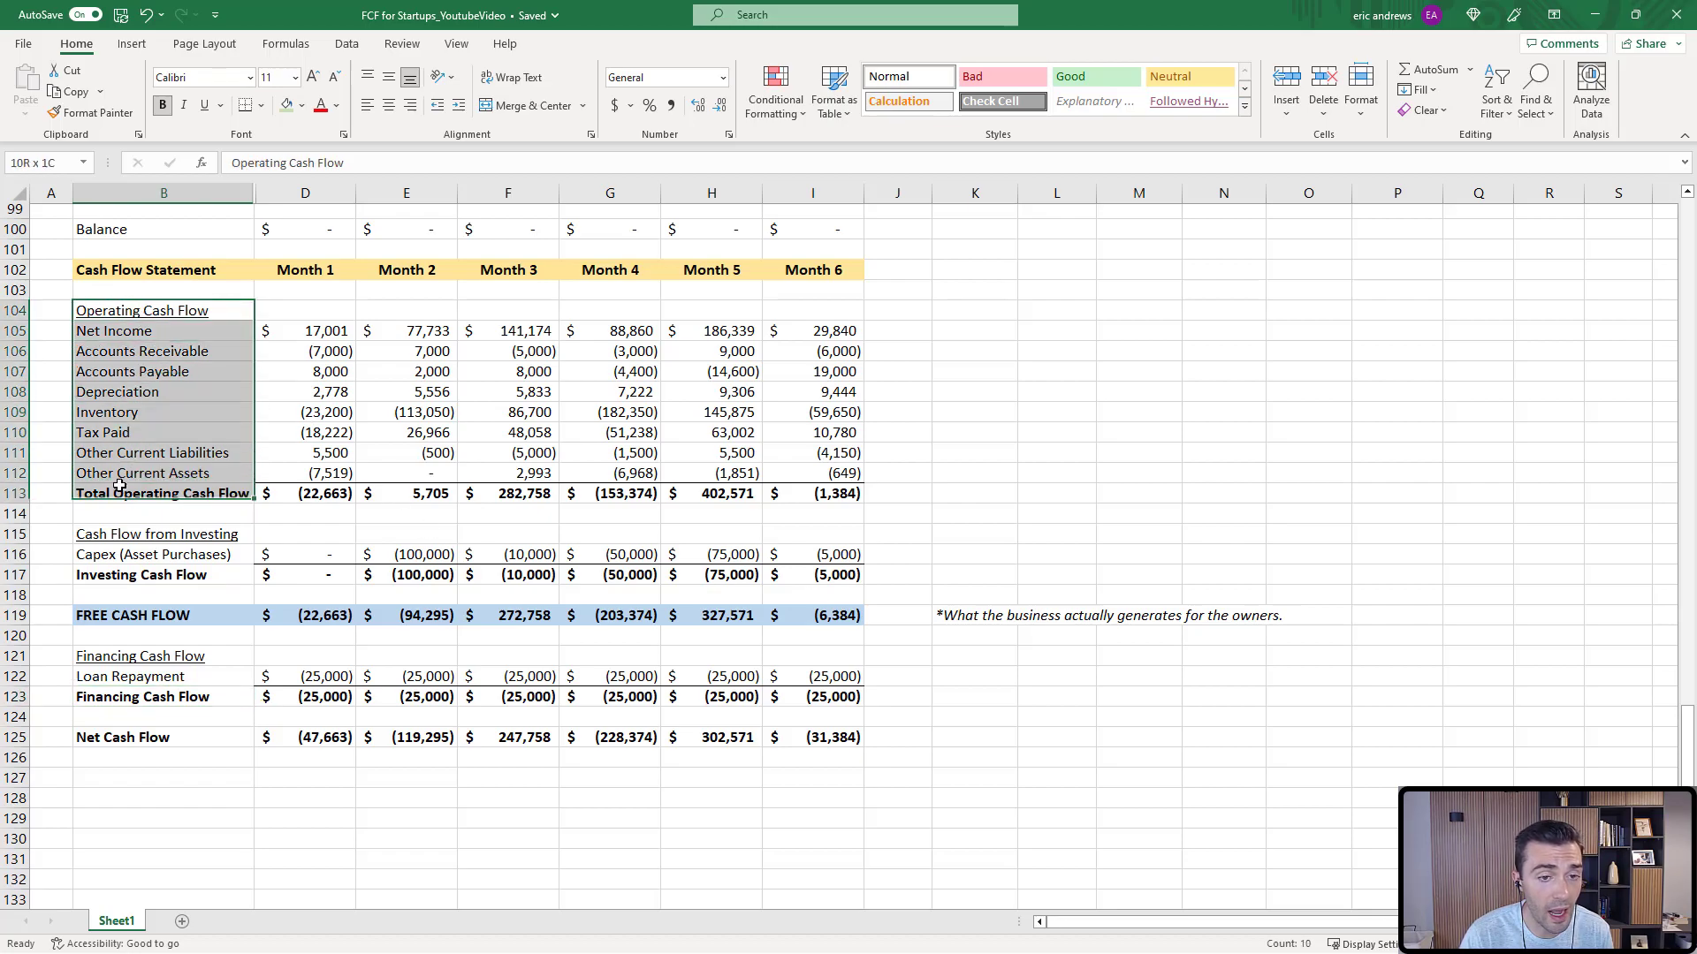
{"action": "left_click", "coordinate": [236, 329]}
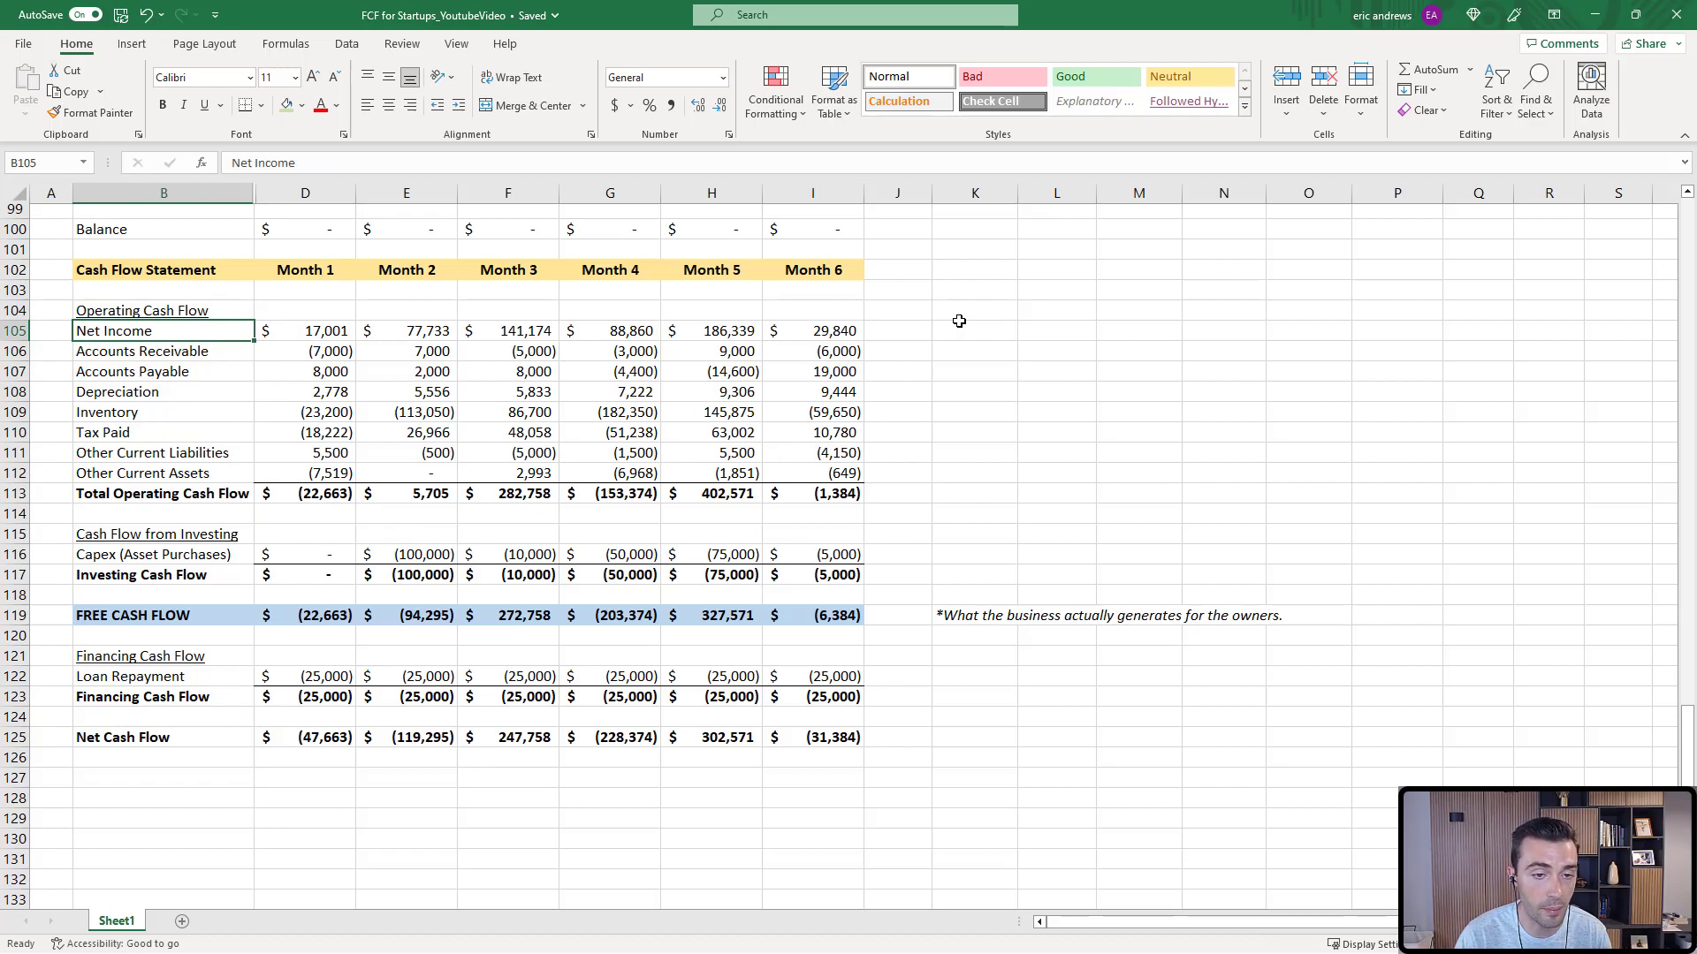
{"action": "left_click", "coordinate": [164, 534]}
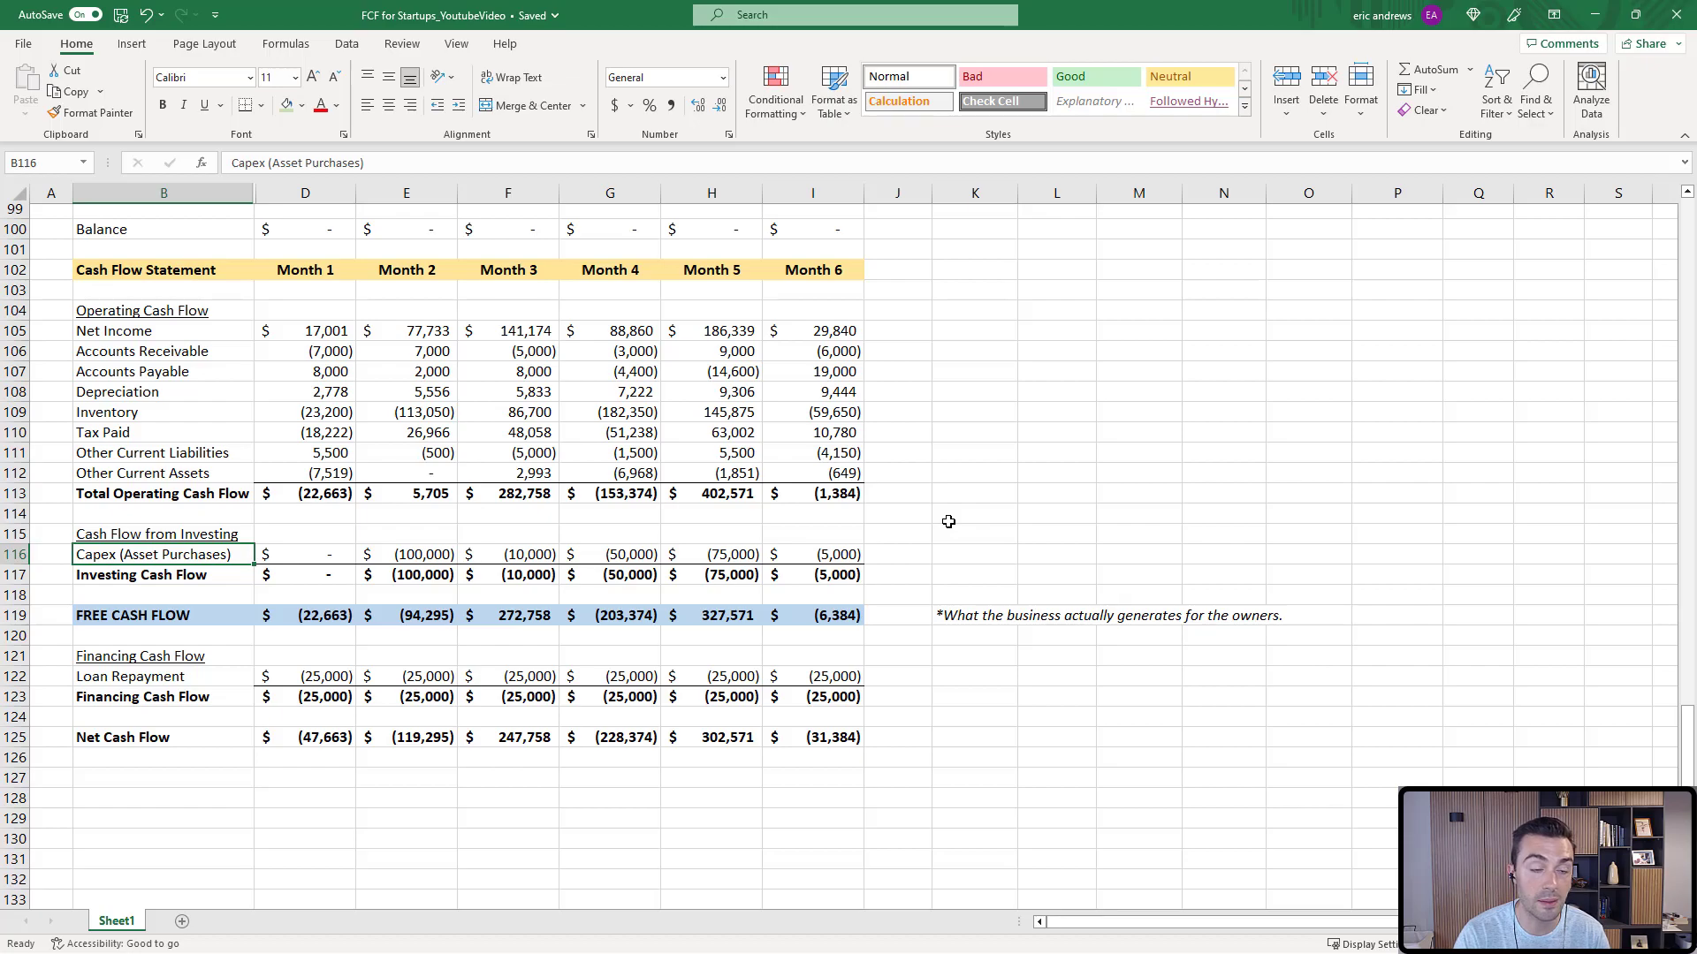
{"action": "left_click_drag", "start_coordinate": [167, 313], "coordinate": [164, 583]}
{"action": "left_click", "coordinate": [178, 398]}
{"action": "left_click", "coordinate": [156, 541]}
{"action": "left_click", "coordinate": [164, 558]}
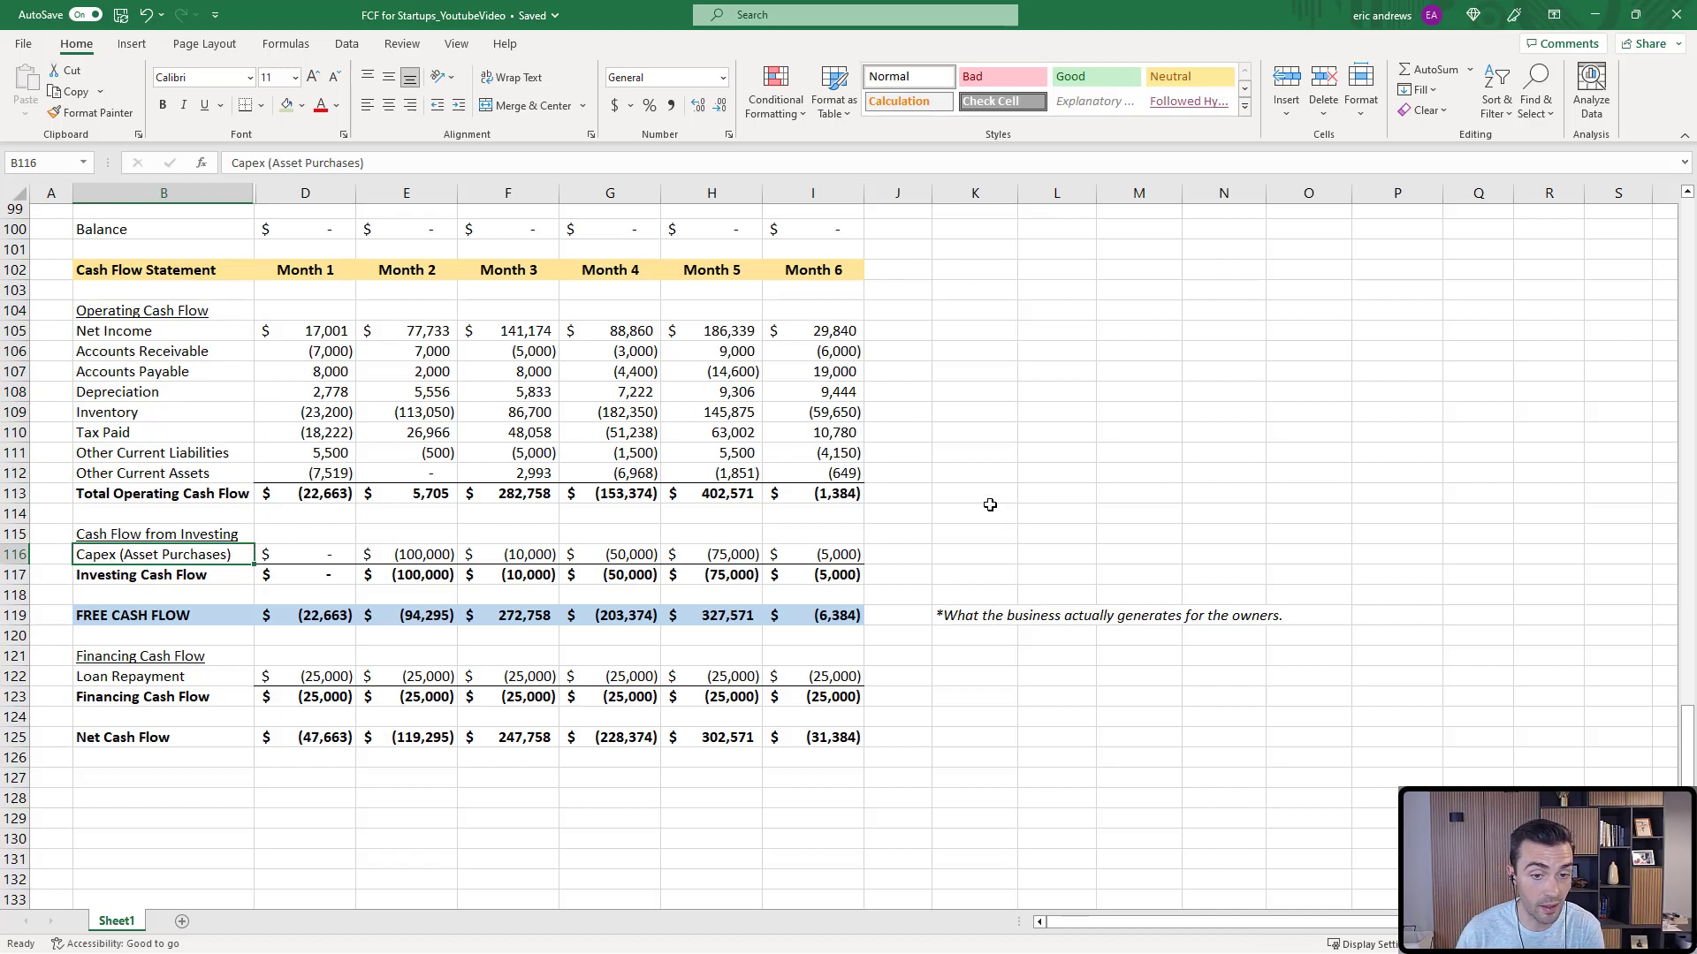
{"action": "key", "text": "Up"}
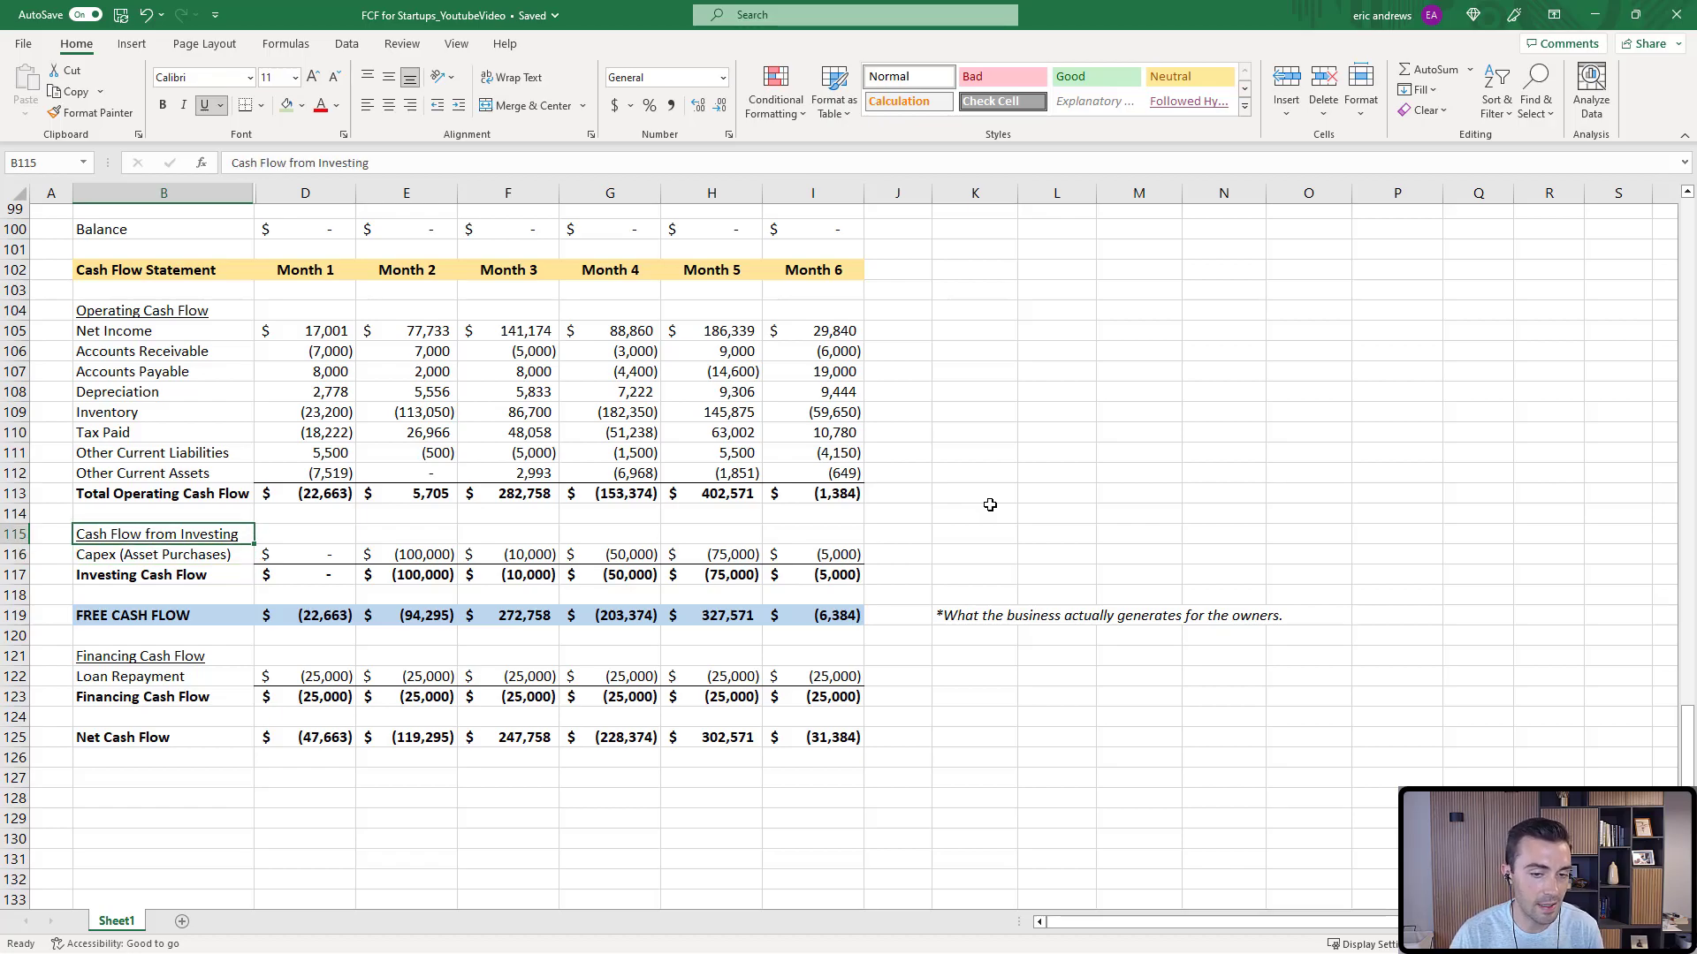
{"action": "key", "text": "Down"}
{"action": "key", "text": "Down"}
{"action": "key", "text": "Up"}
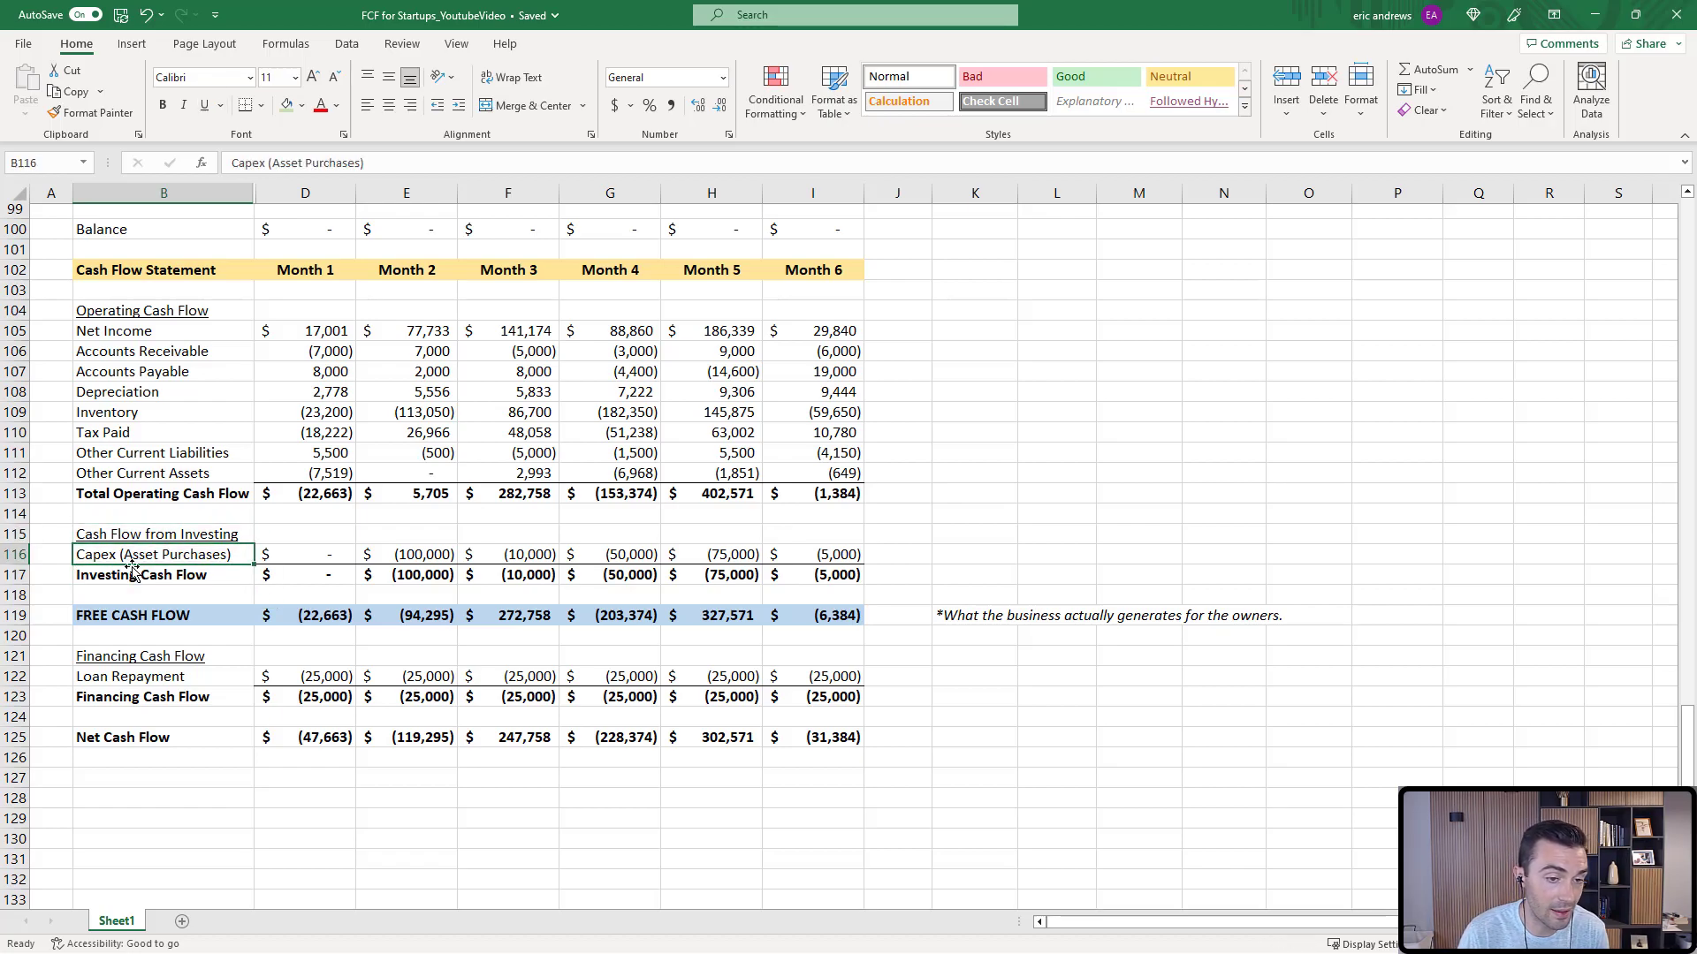
{"action": "key", "text": "Up"}
{"action": "key", "text": "Down"}
{"action": "key", "text": "Down"}
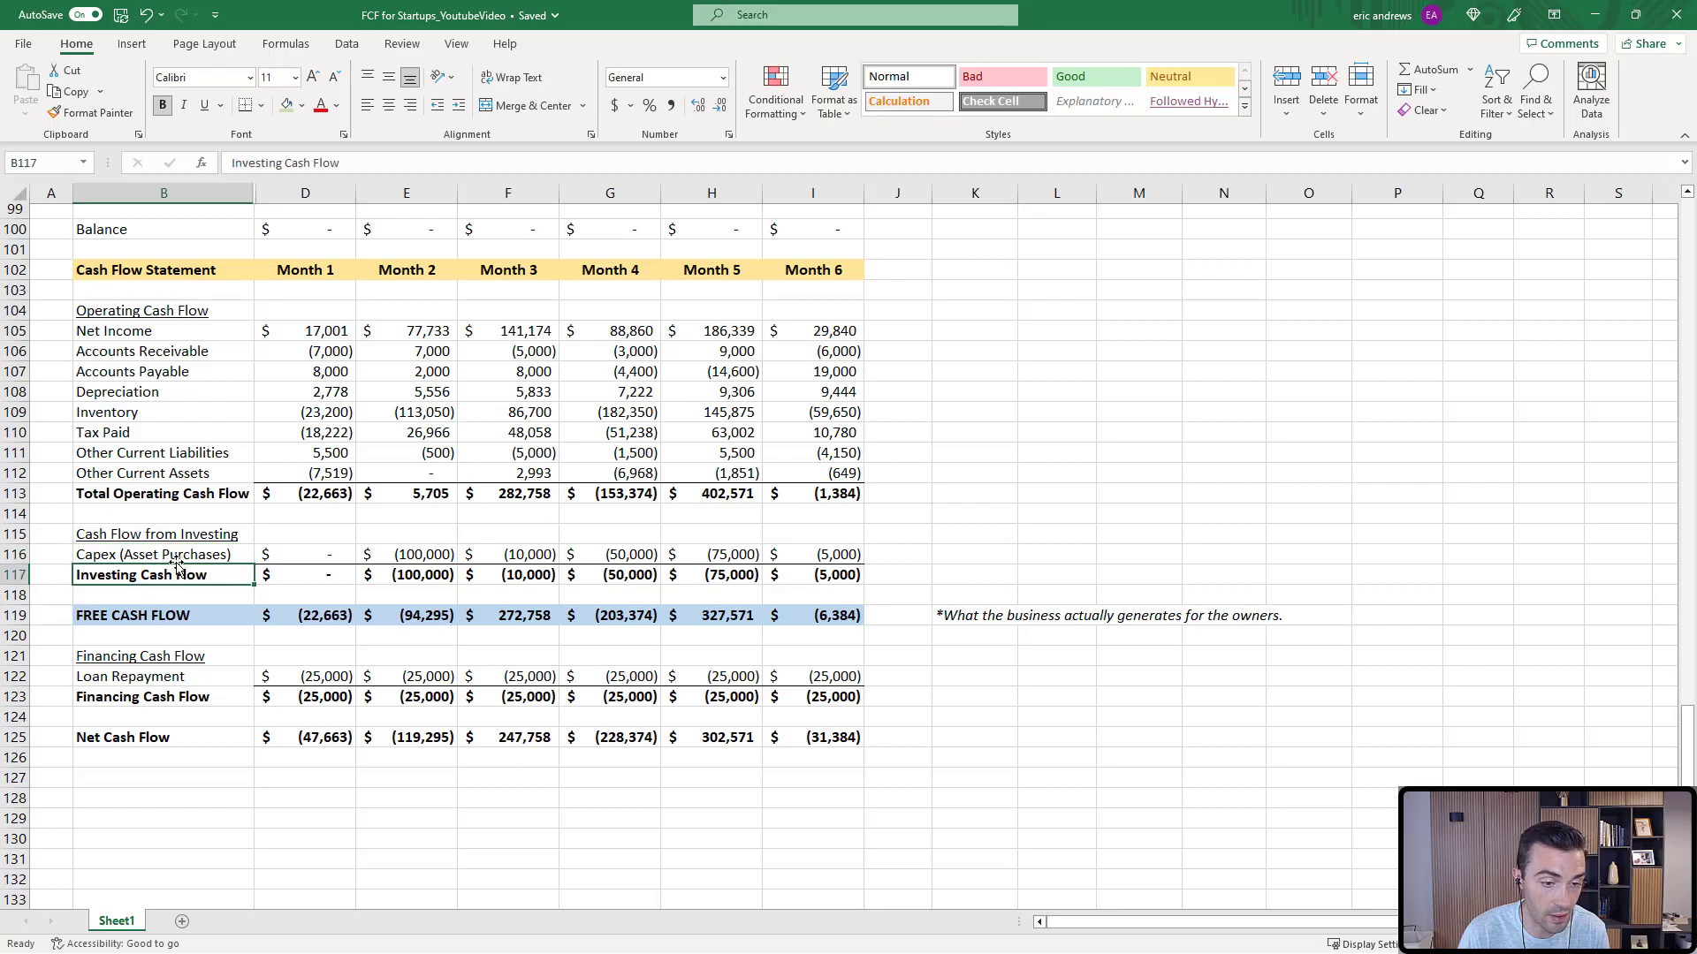
{"action": "left_click", "coordinate": [153, 677]}
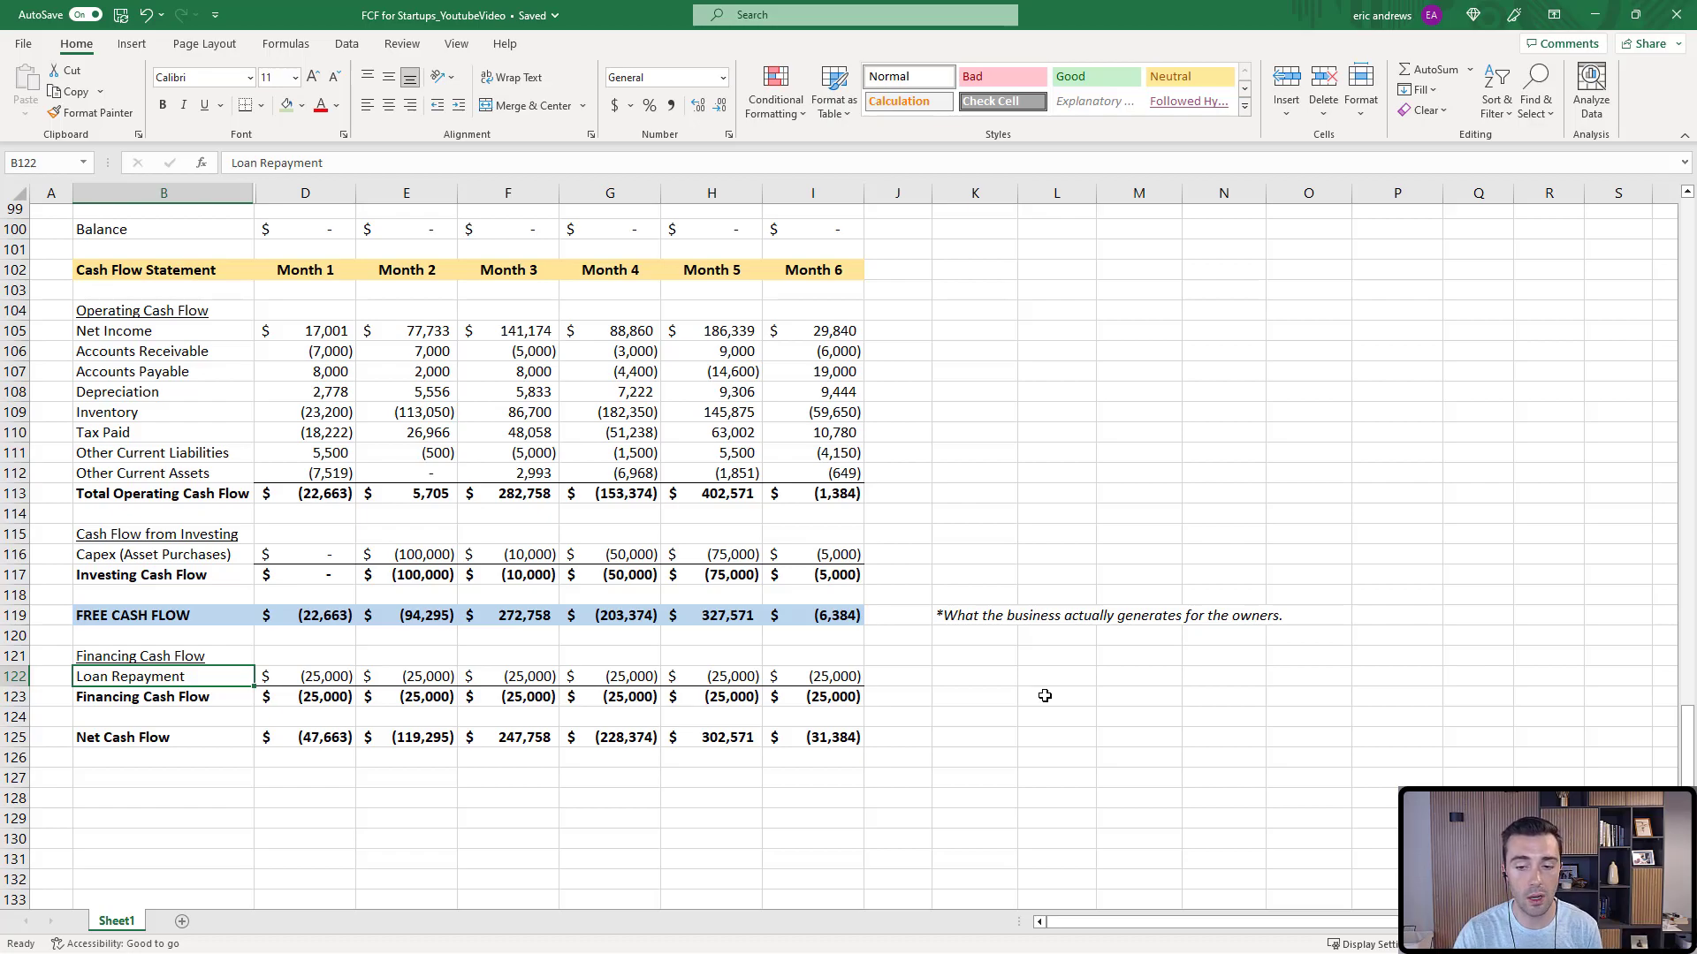
{"action": "left_click", "coordinate": [968, 679]}
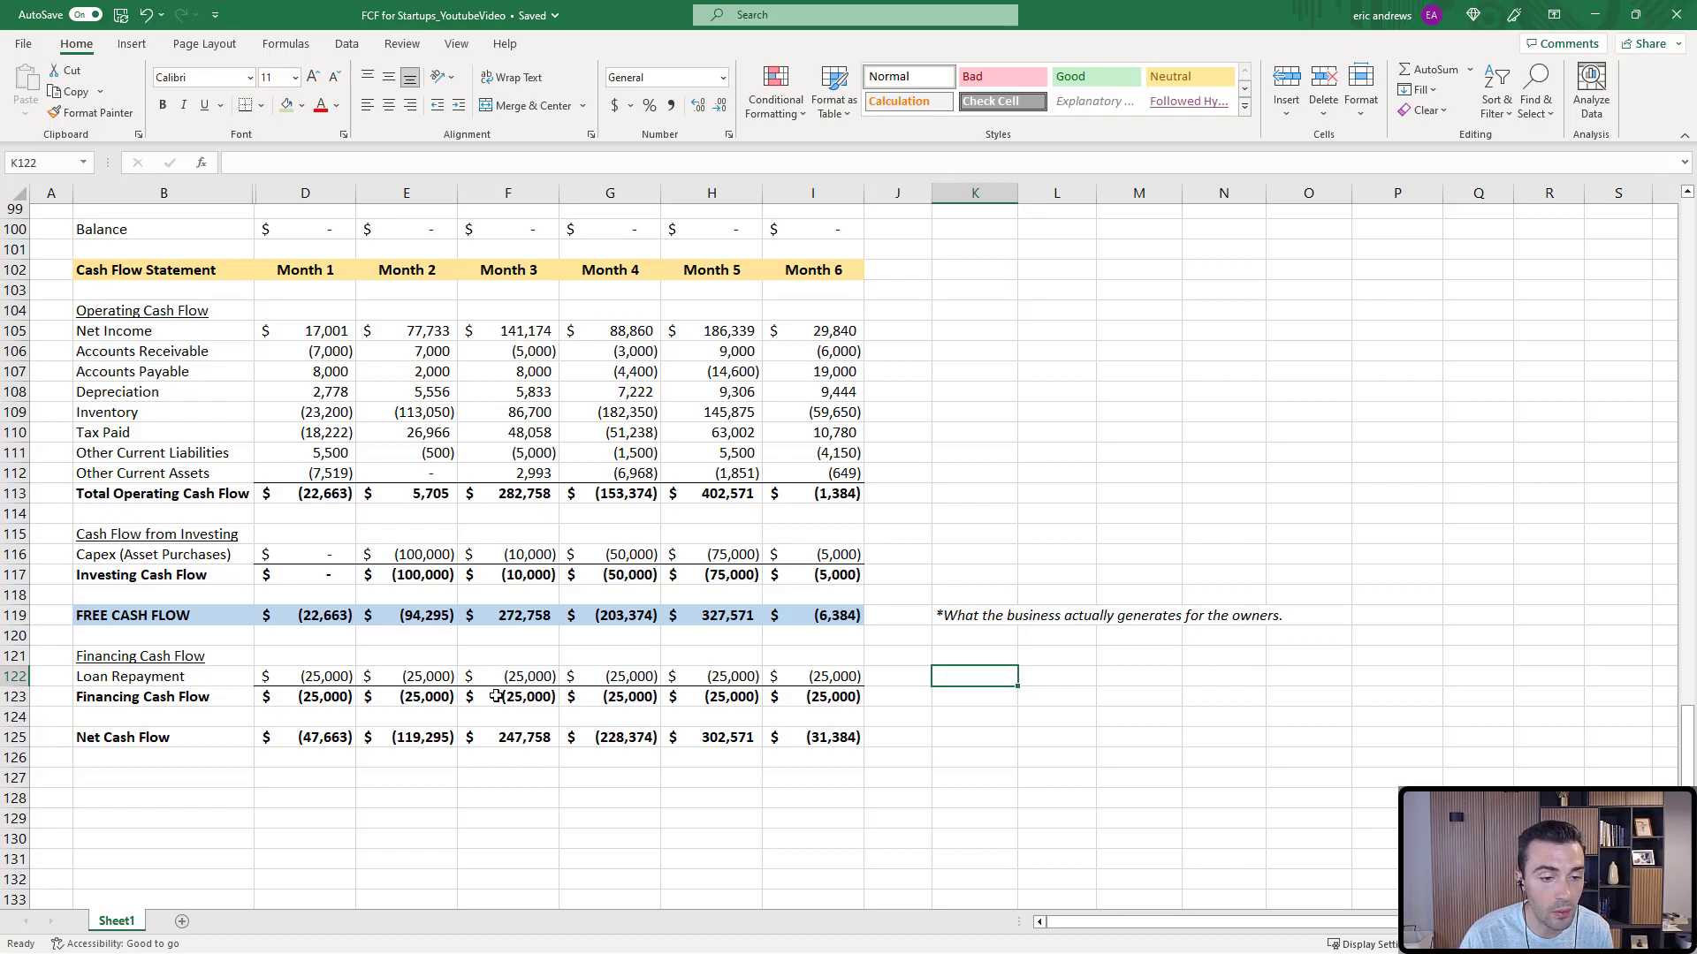
{"action": "left_click", "coordinate": [161, 676]}
{"action": "mouse_move", "coordinate": [305, 676]}
{"action": "left_mouse_down"}
{"action": "mouse_move", "coordinate": [816, 676]}
{"action": "mouse_move", "coordinate": [312, 682]}
{"action": "left_mouse_up"}
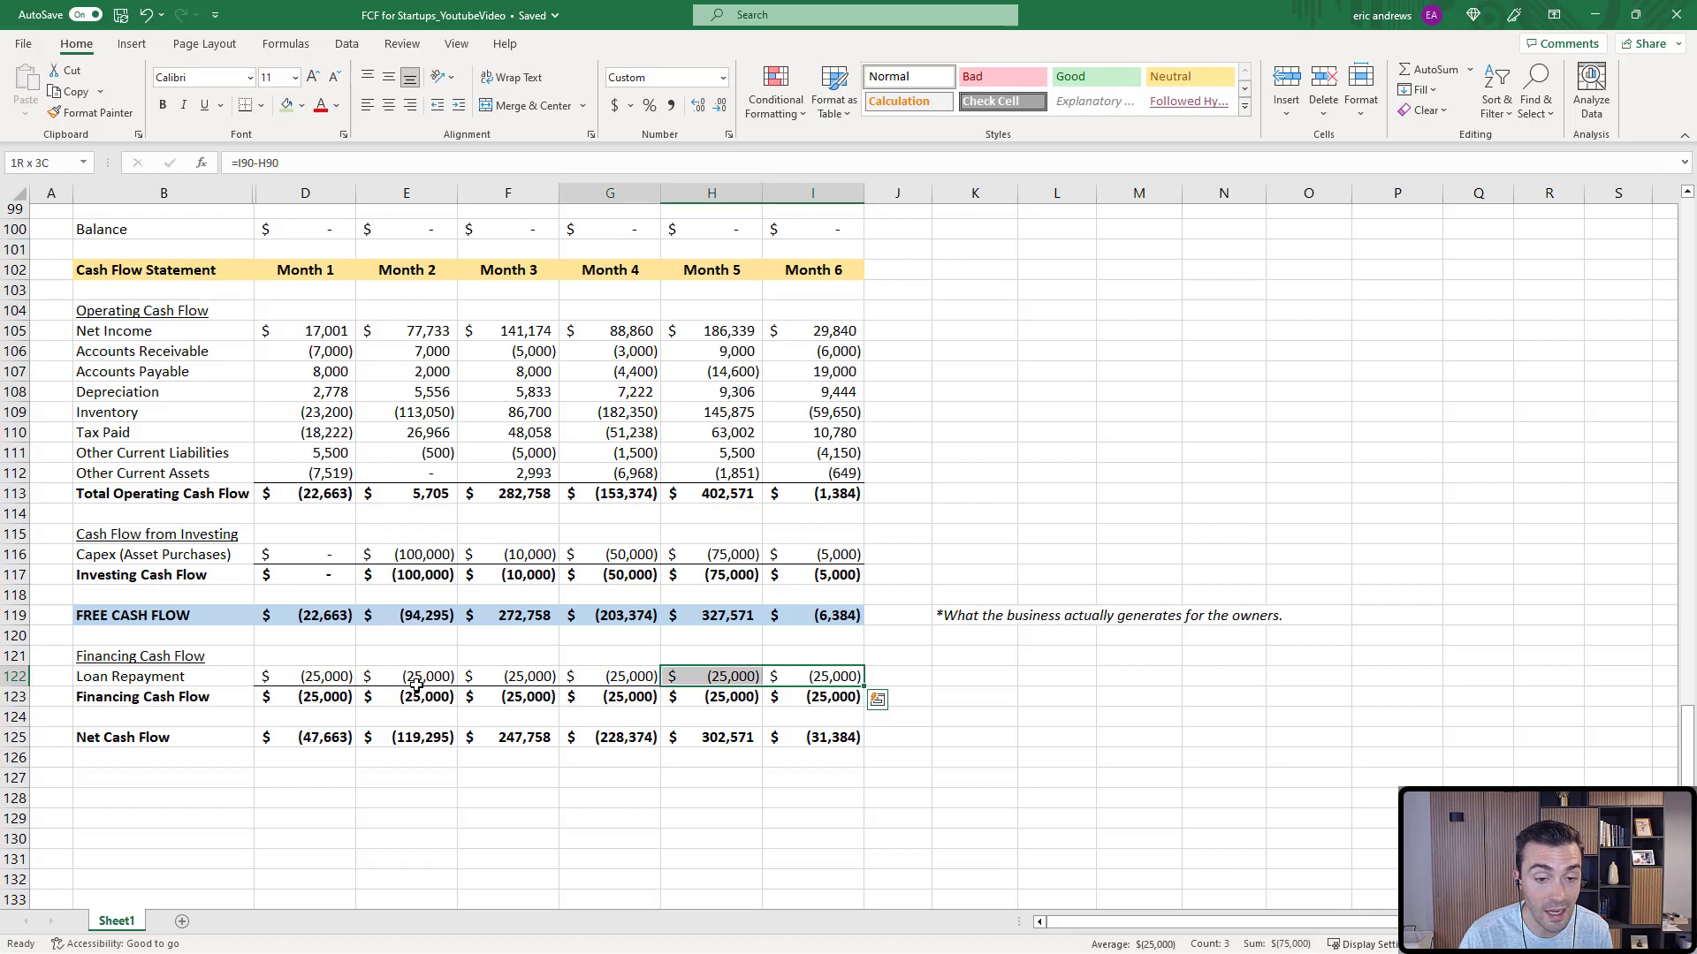
{"action": "left_click", "coordinate": [832, 677]}
{"action": "key", "text": "Left"}
{"action": "key", "text": "Left"}
{"action": "key", "text": "Left"}
{"action": "key", "text": "Left"}
{"action": "left_click", "coordinate": [270, 679]}
{"action": "left_click_drag", "start_coordinate": [306, 675], "coordinate": [835, 678]}
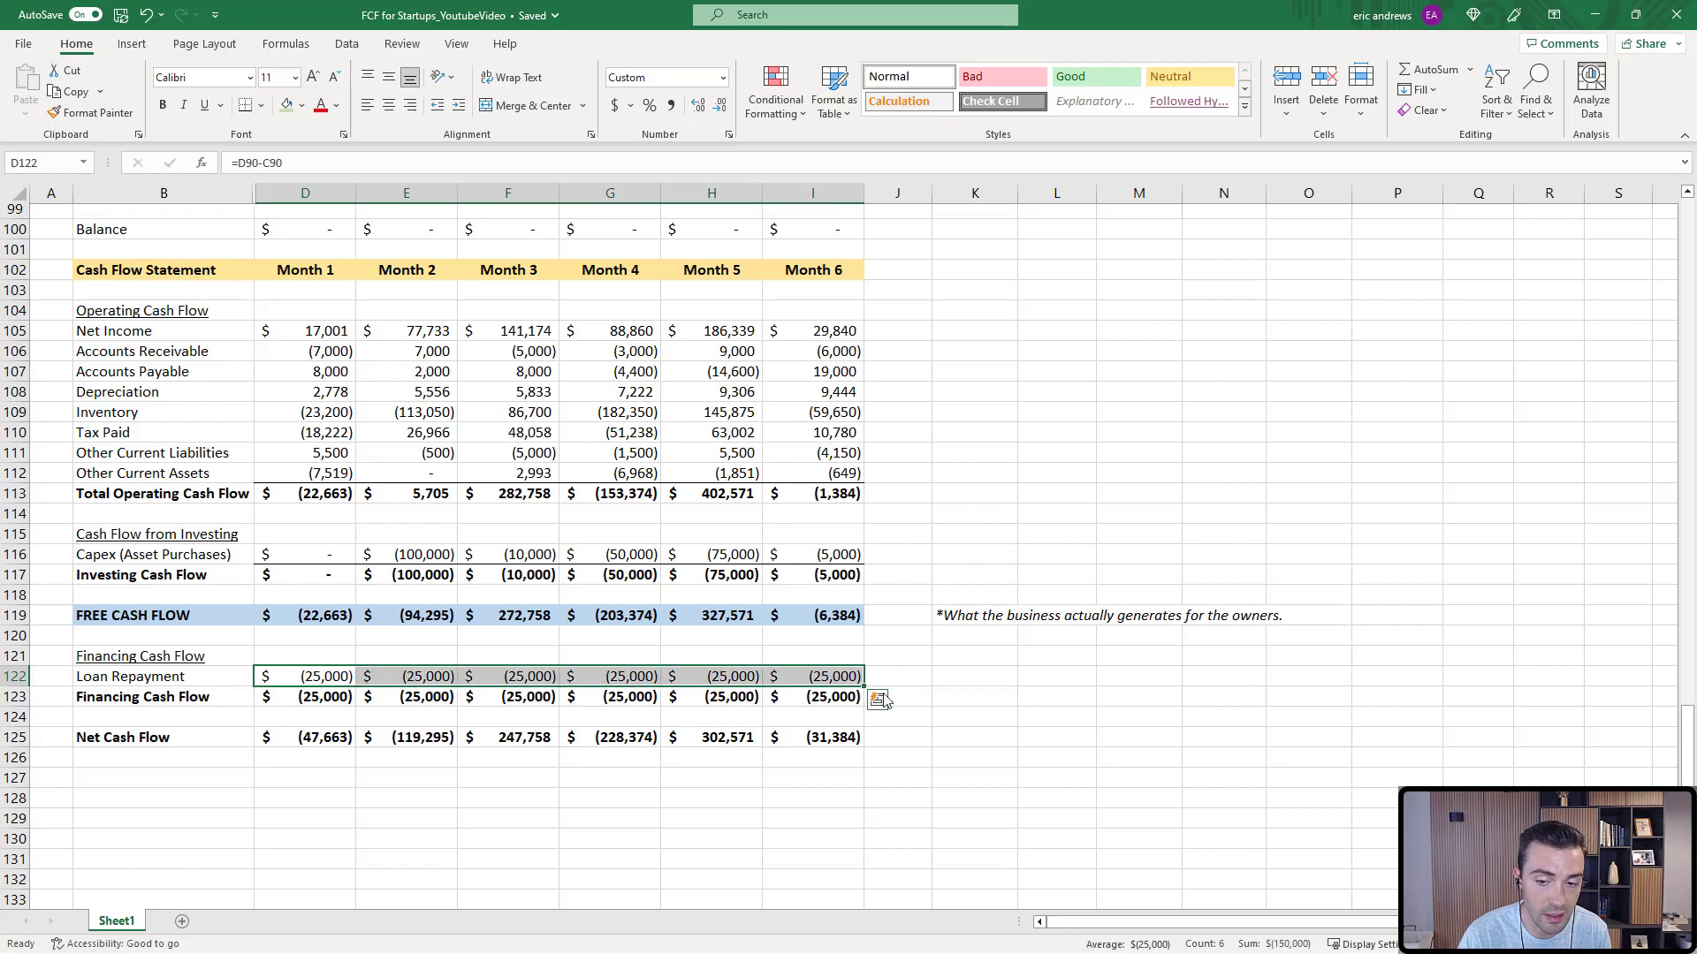
{"action": "left_click", "coordinate": [975, 676]}
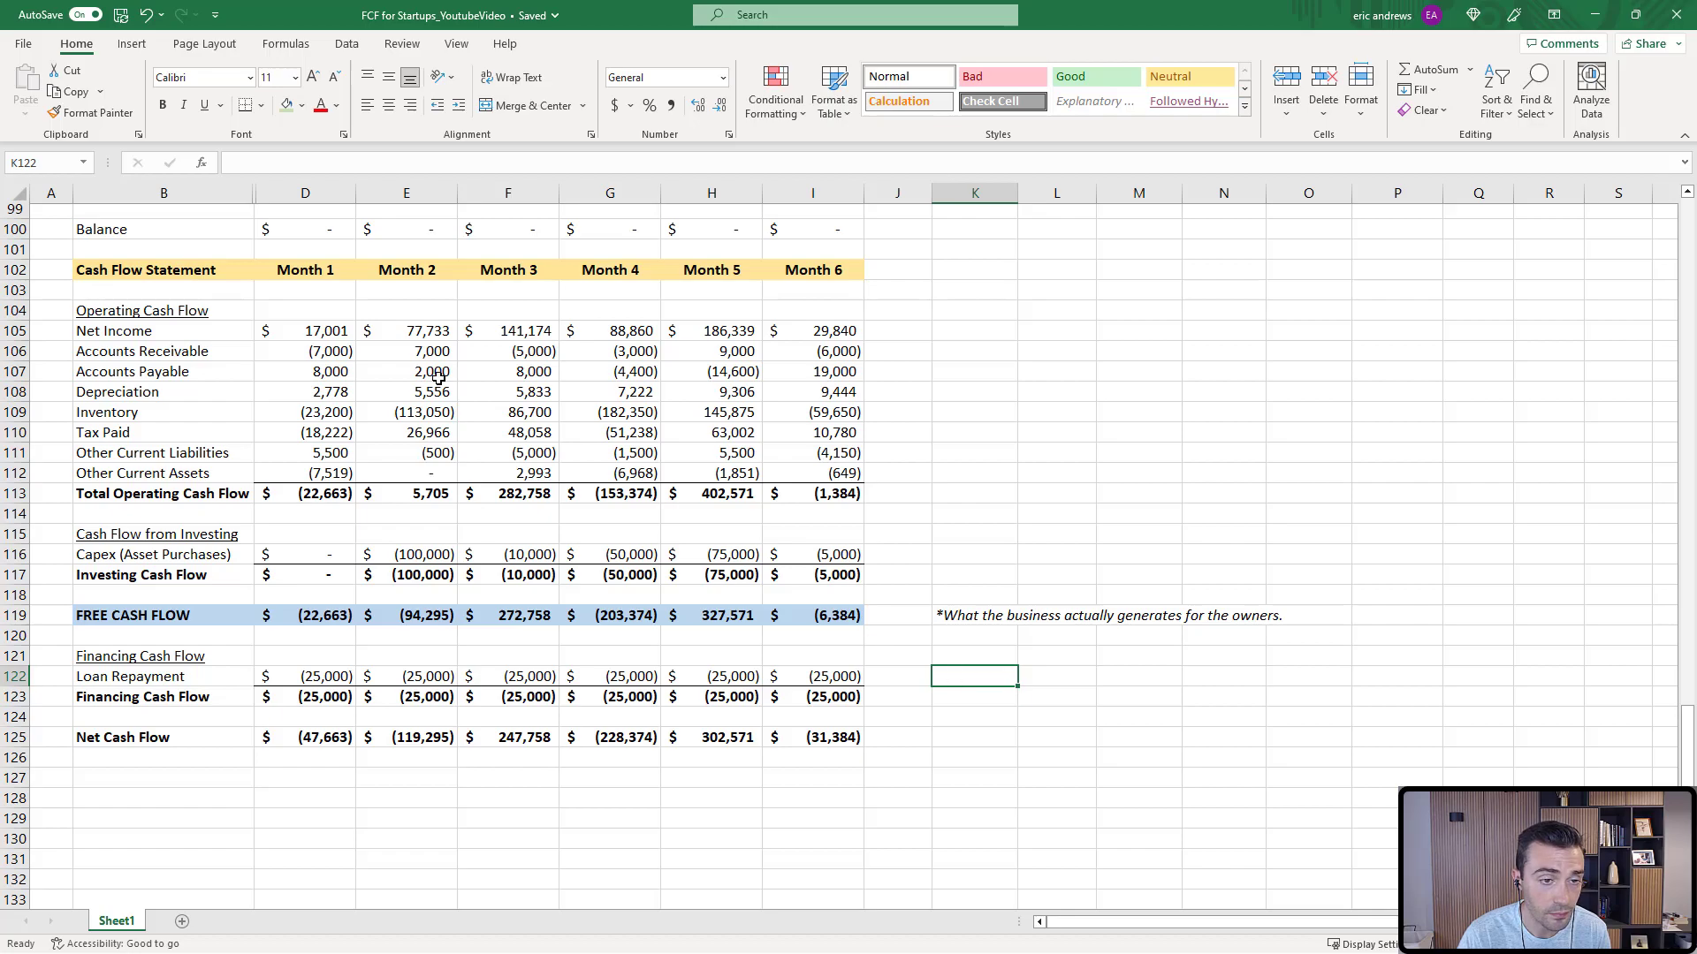
{"action": "left_click_drag", "start_coordinate": [305, 615], "coordinate": [815, 615]}
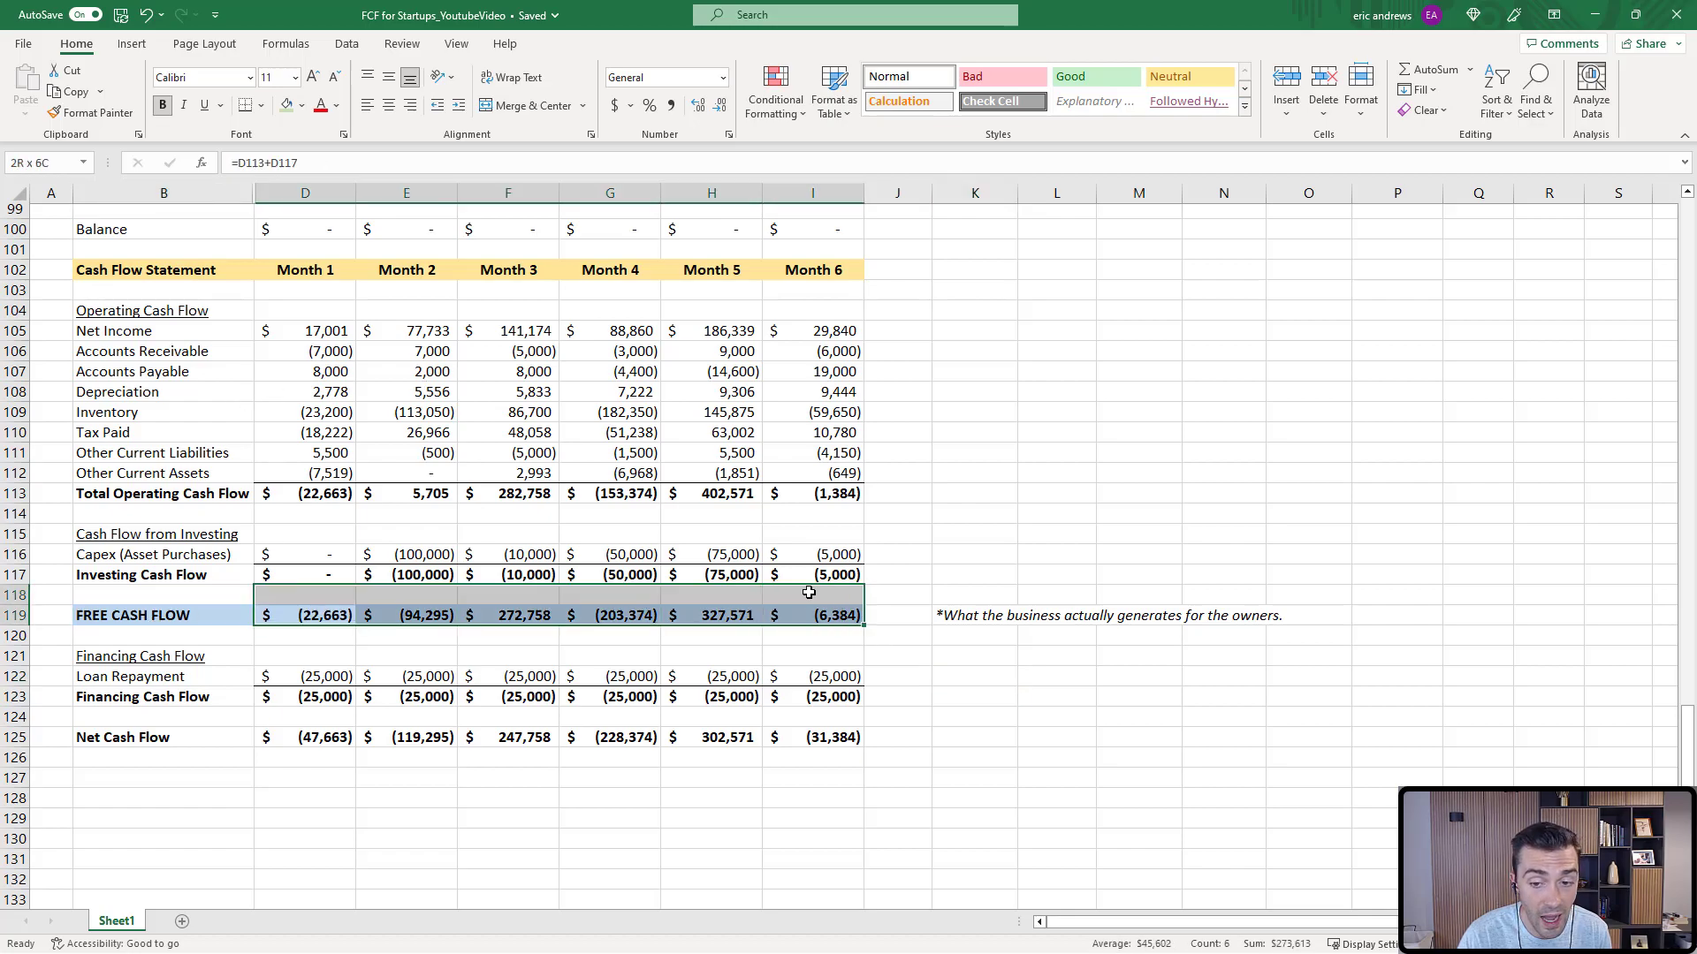
{"action": "left_click", "coordinate": [306, 615]}
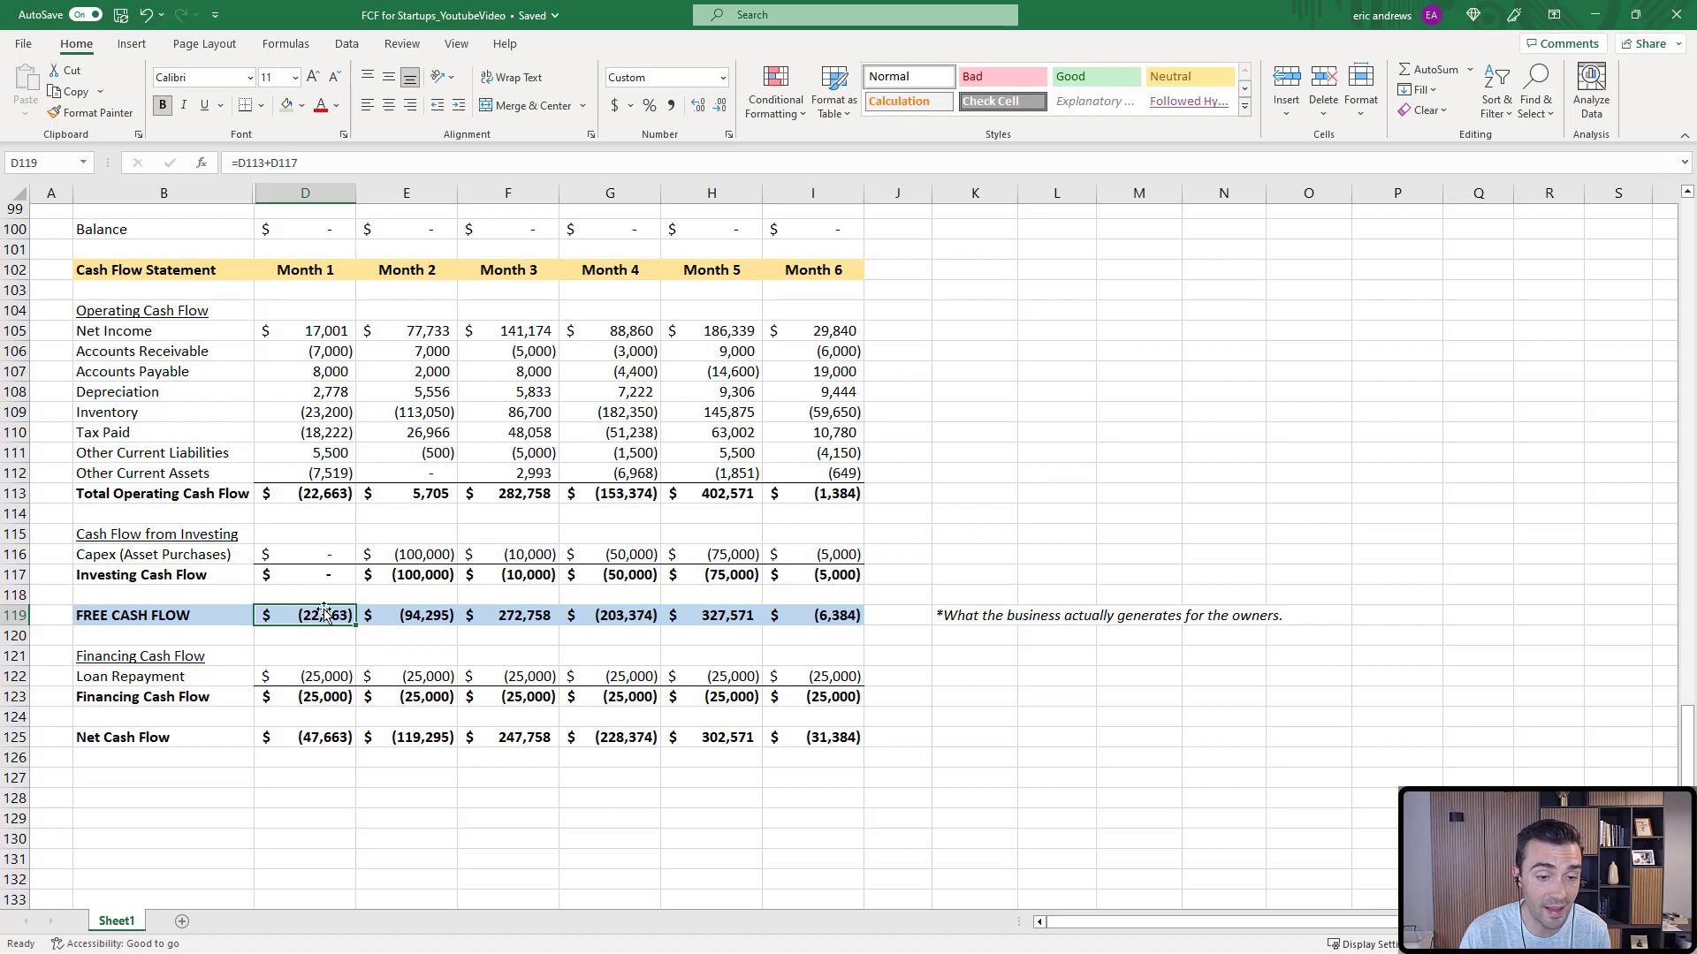
{"action": "left_click_drag", "start_coordinate": [322, 616], "coordinate": [803, 616]}
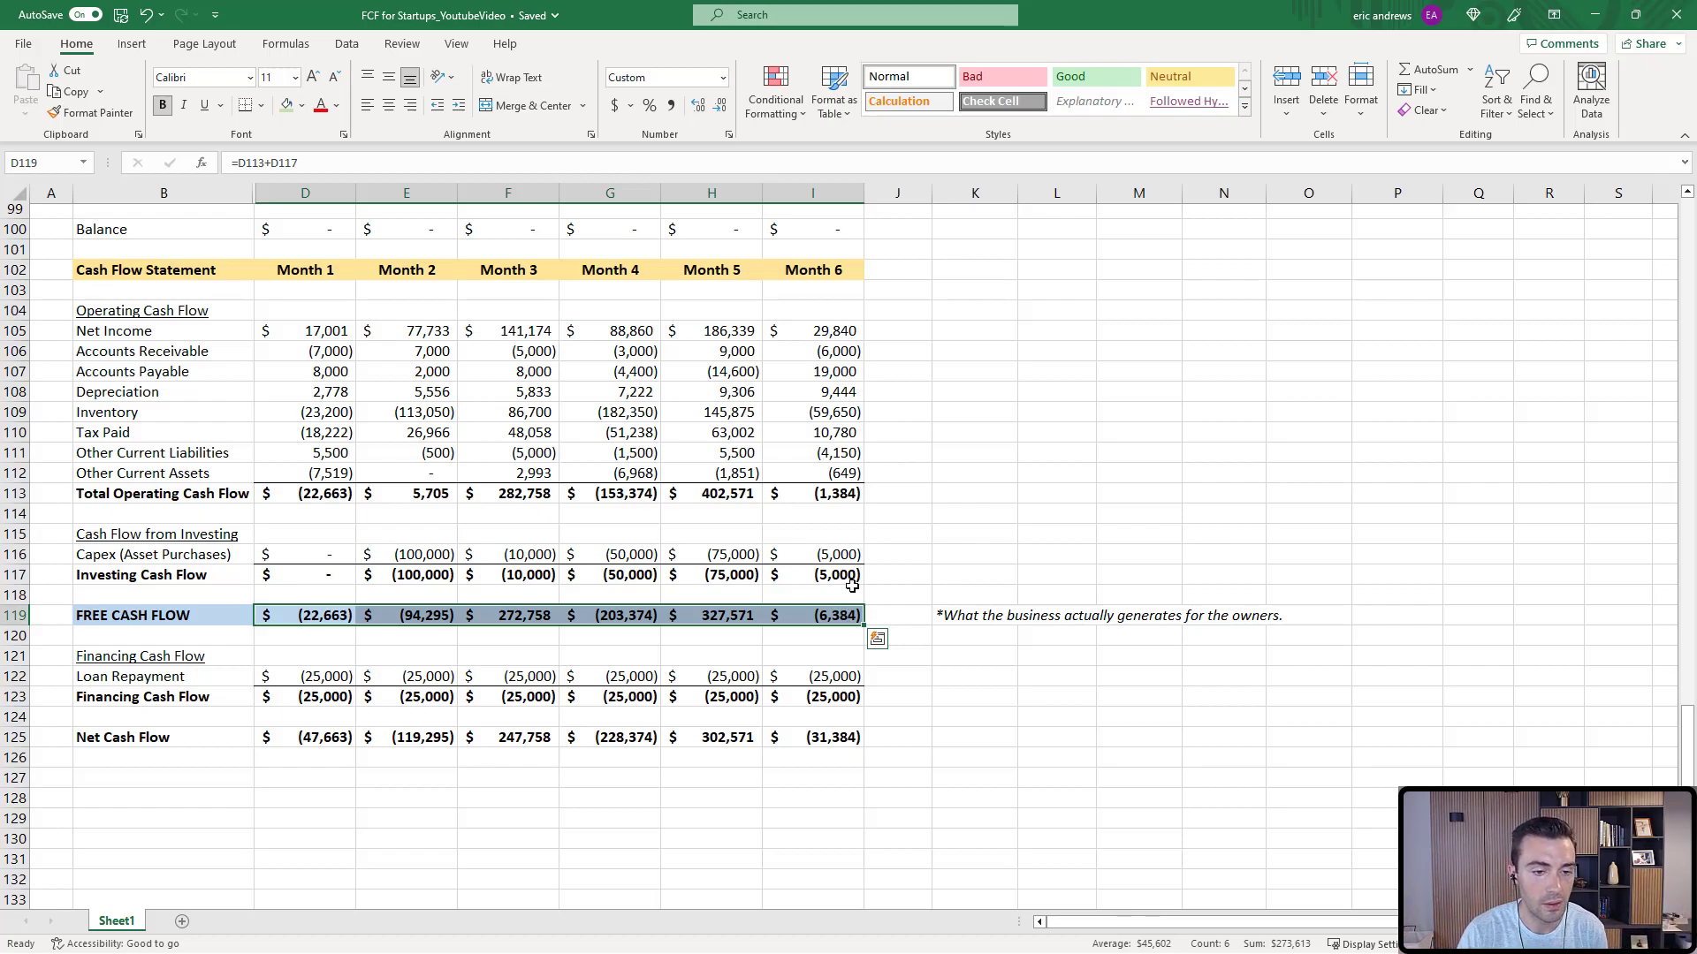
{"action": "left_click", "coordinate": [950, 616]}
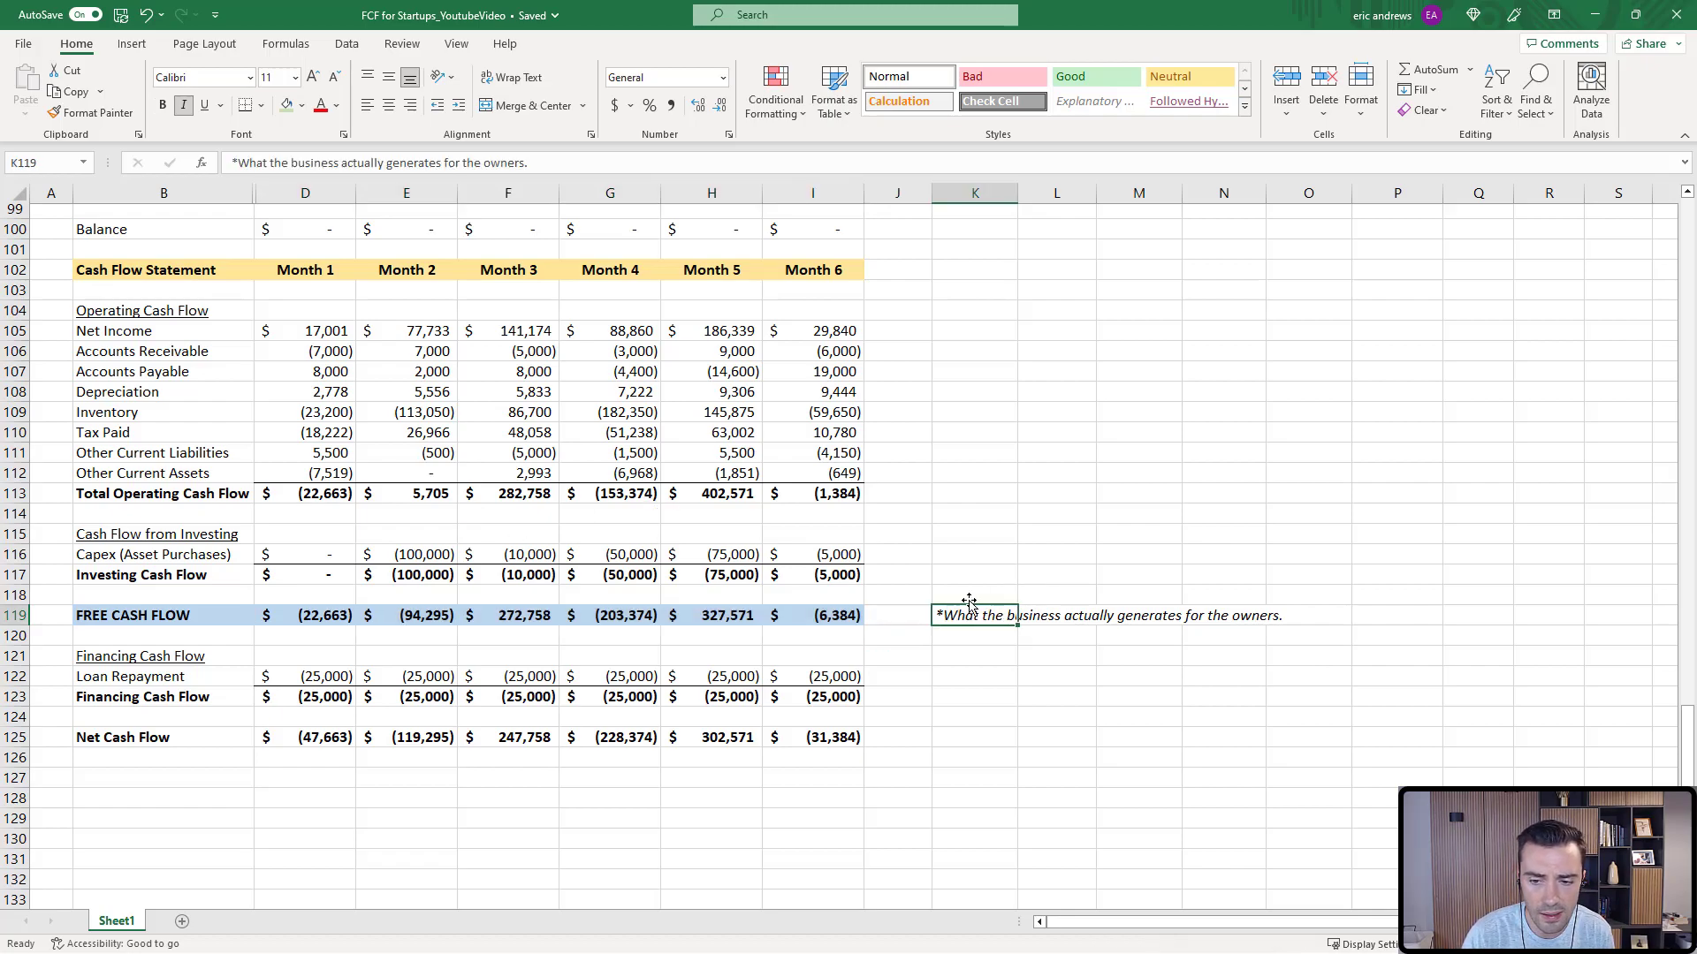
{"action": "left_click", "coordinate": [159, 335]}
{"action": "key", "text": "Right"}
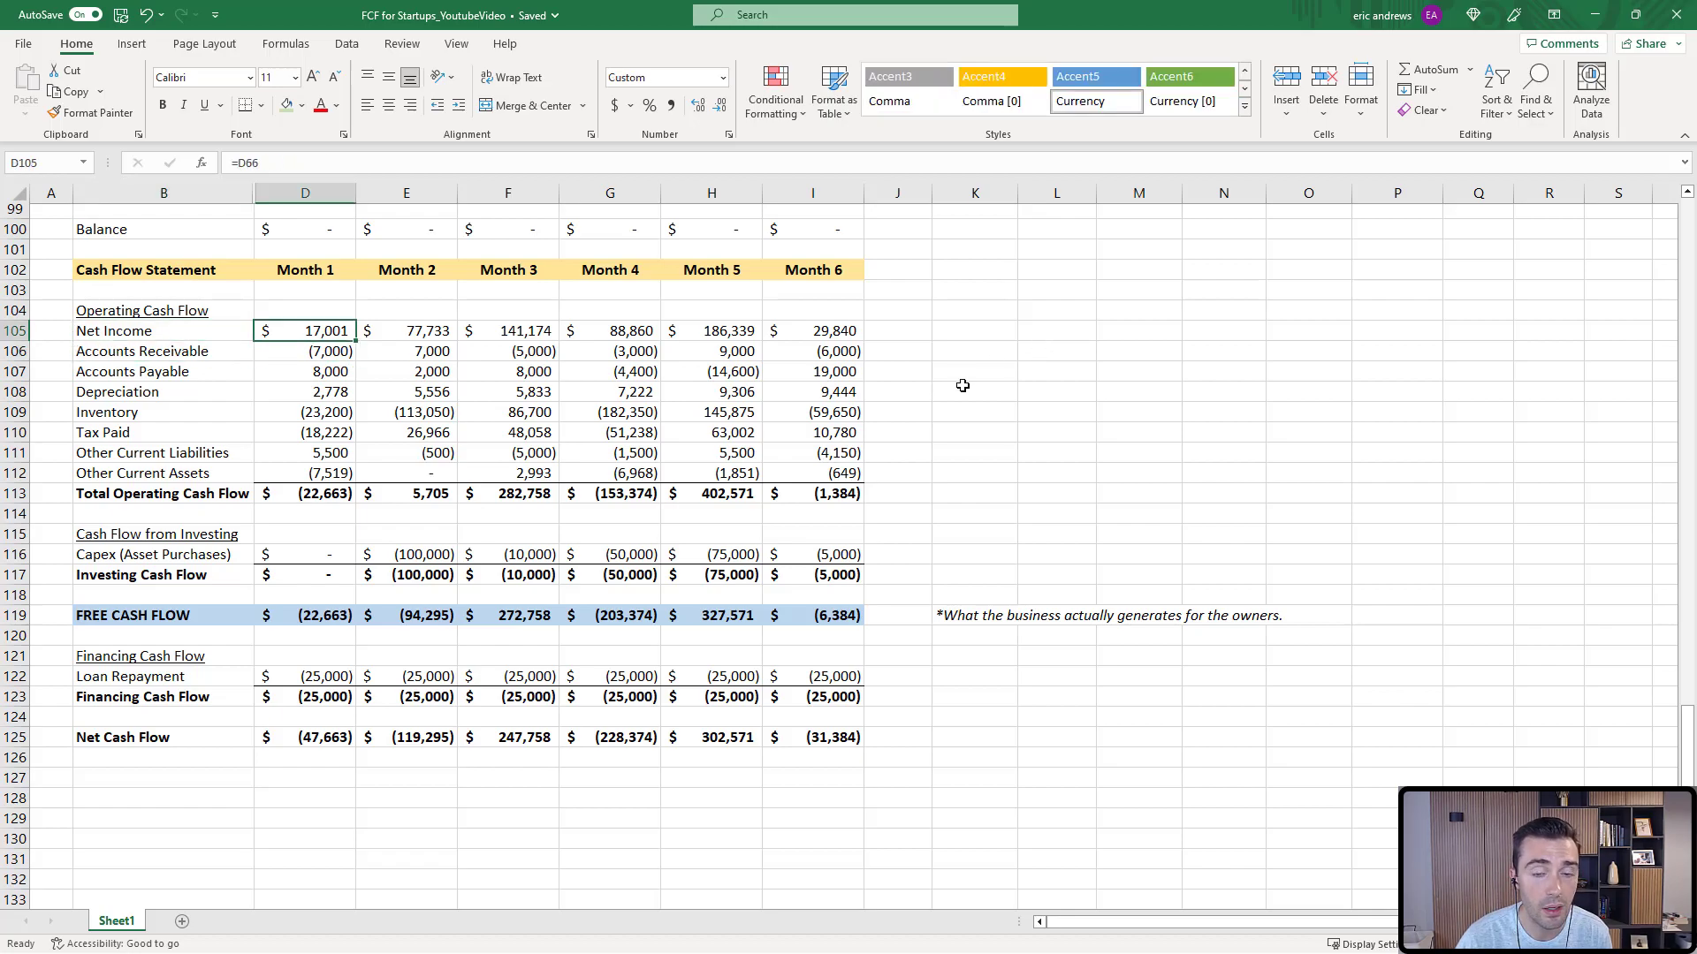
{"action": "key", "text": "ctrl+shift+Right"}
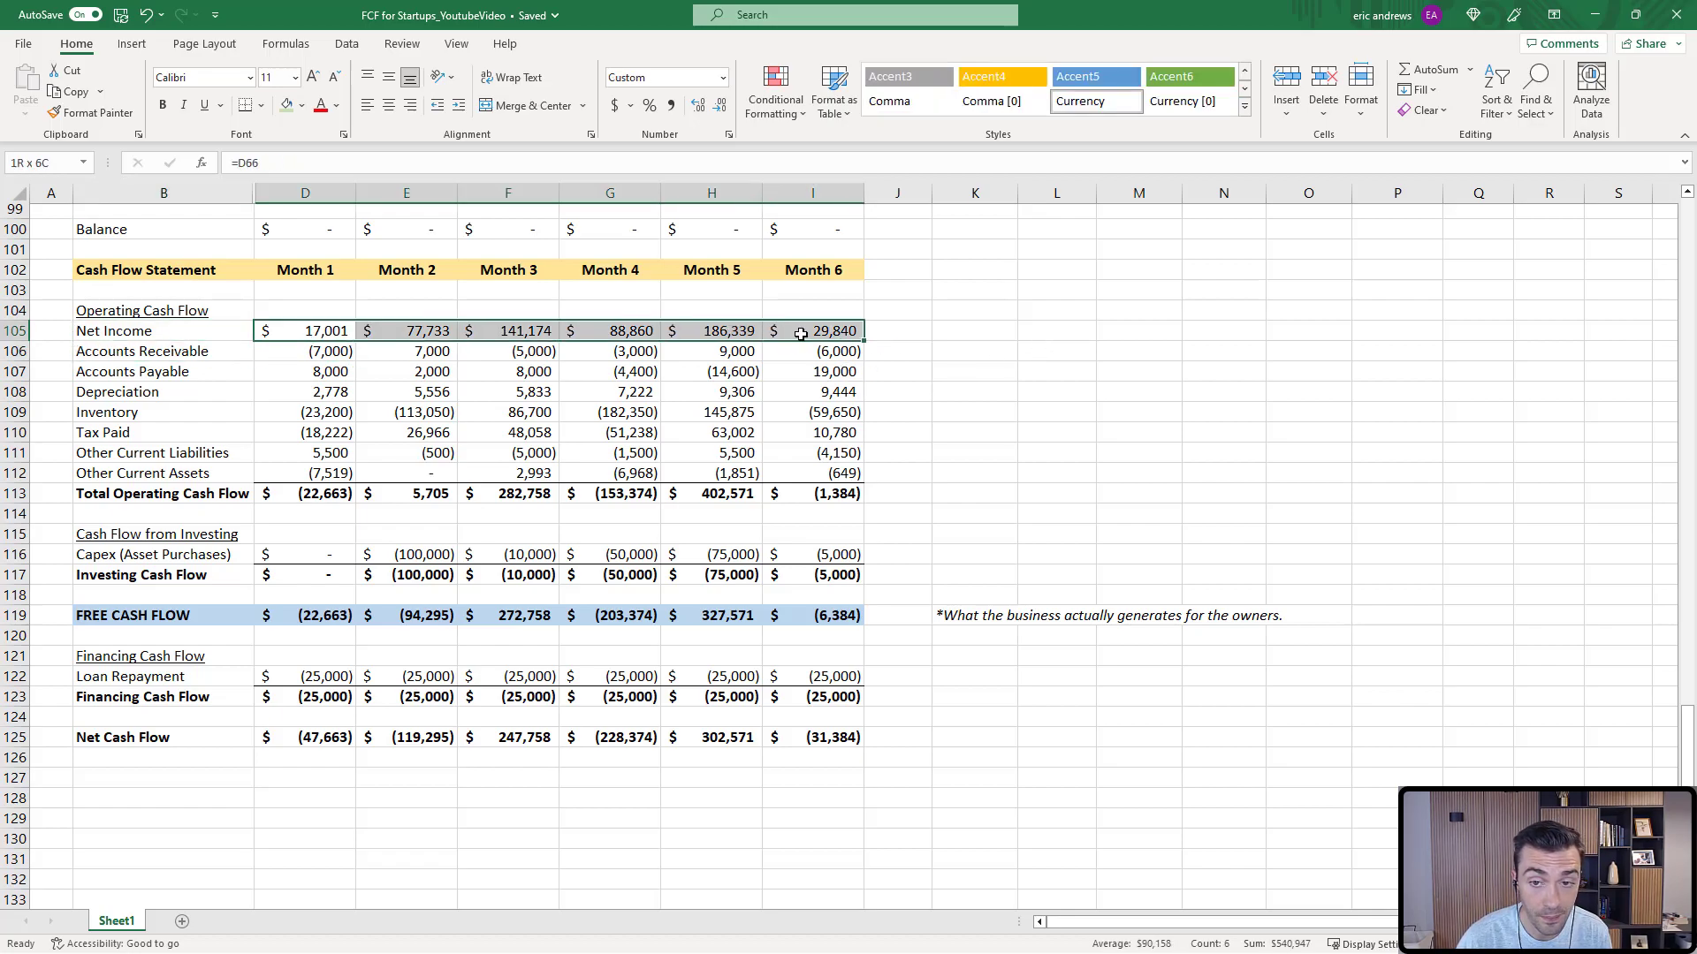
{"action": "scroll", "coordinate": [382, 338], "scroll_direction": "up", "scroll_amount": 10}
{"action": "scroll", "coordinate": [382, 339], "scroll_direction": "up", "scroll_amount": 5}
{"action": "scroll", "coordinate": [382, 352], "scroll_direction": "down", "scroll_amount": 5}
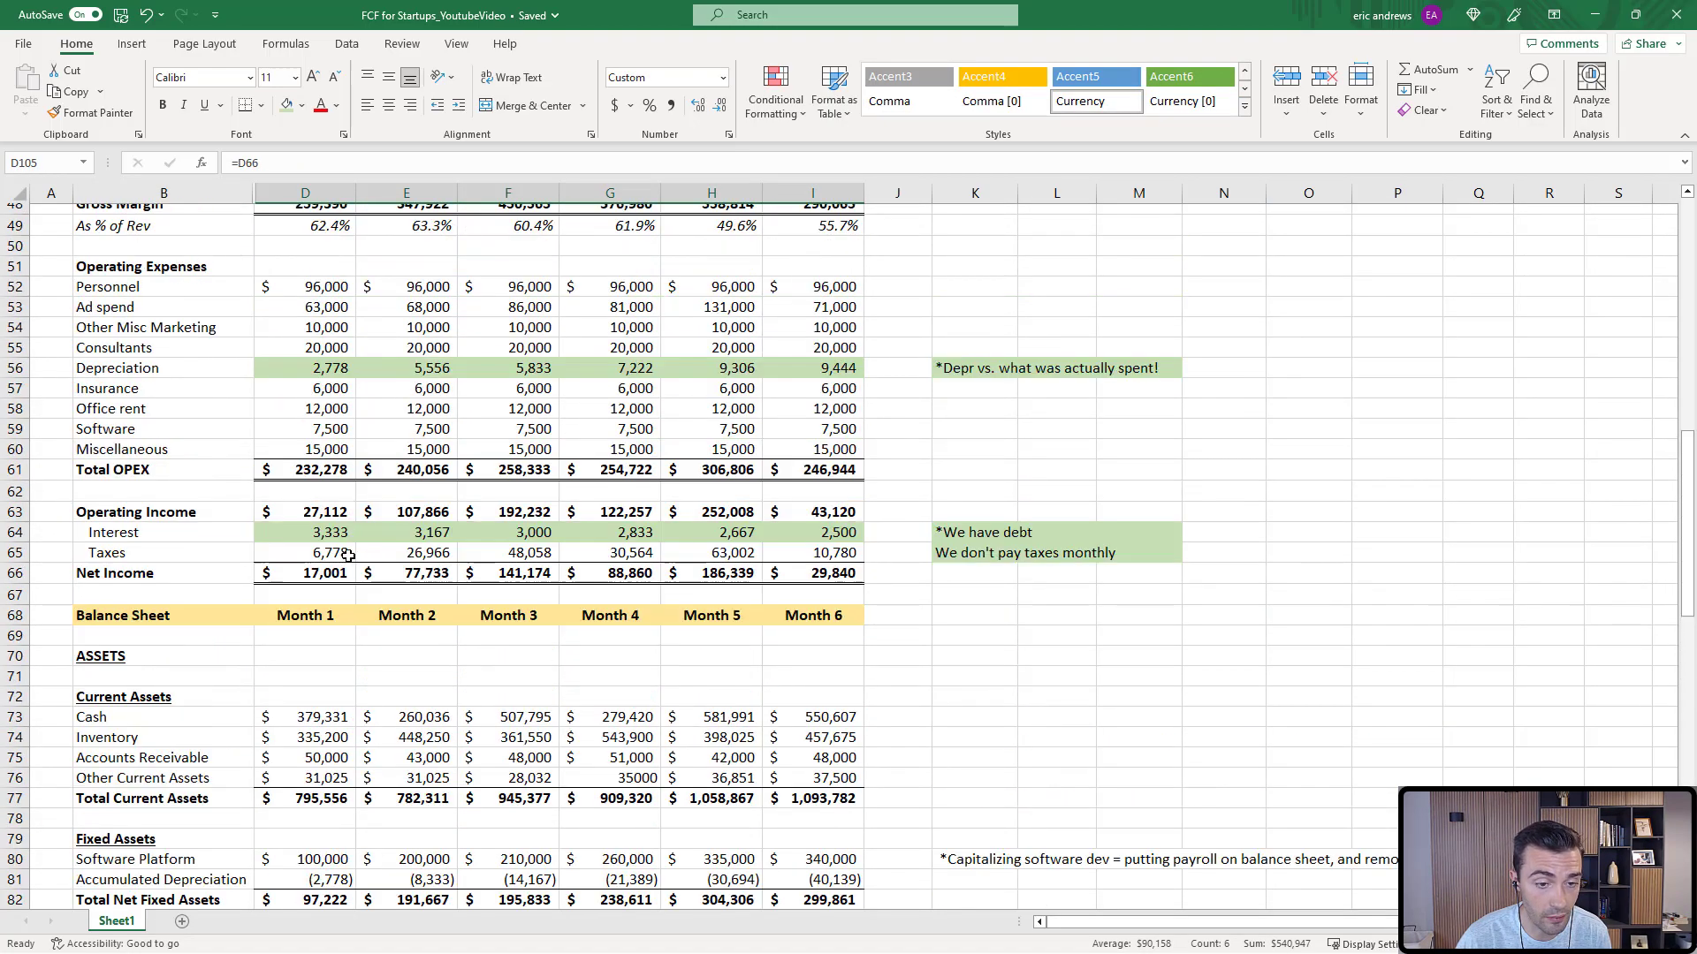
{"action": "scroll", "coordinate": [928, 537], "scroll_direction": "down", "scroll_amount": 5}
{"action": "scroll", "coordinate": [927, 537], "scroll_direction": "down", "scroll_amount": 5}
{"action": "scroll", "coordinate": [928, 536], "scroll_direction": "down", "scroll_amount": 3}
{"action": "scroll", "coordinate": [708, 543], "scroll_direction": "down", "scroll_amount": 4}
{"action": "key", "text": "Down"}
{"action": "scroll", "coordinate": [923, 439], "scroll_direction": "up", "scroll_amount": 1}
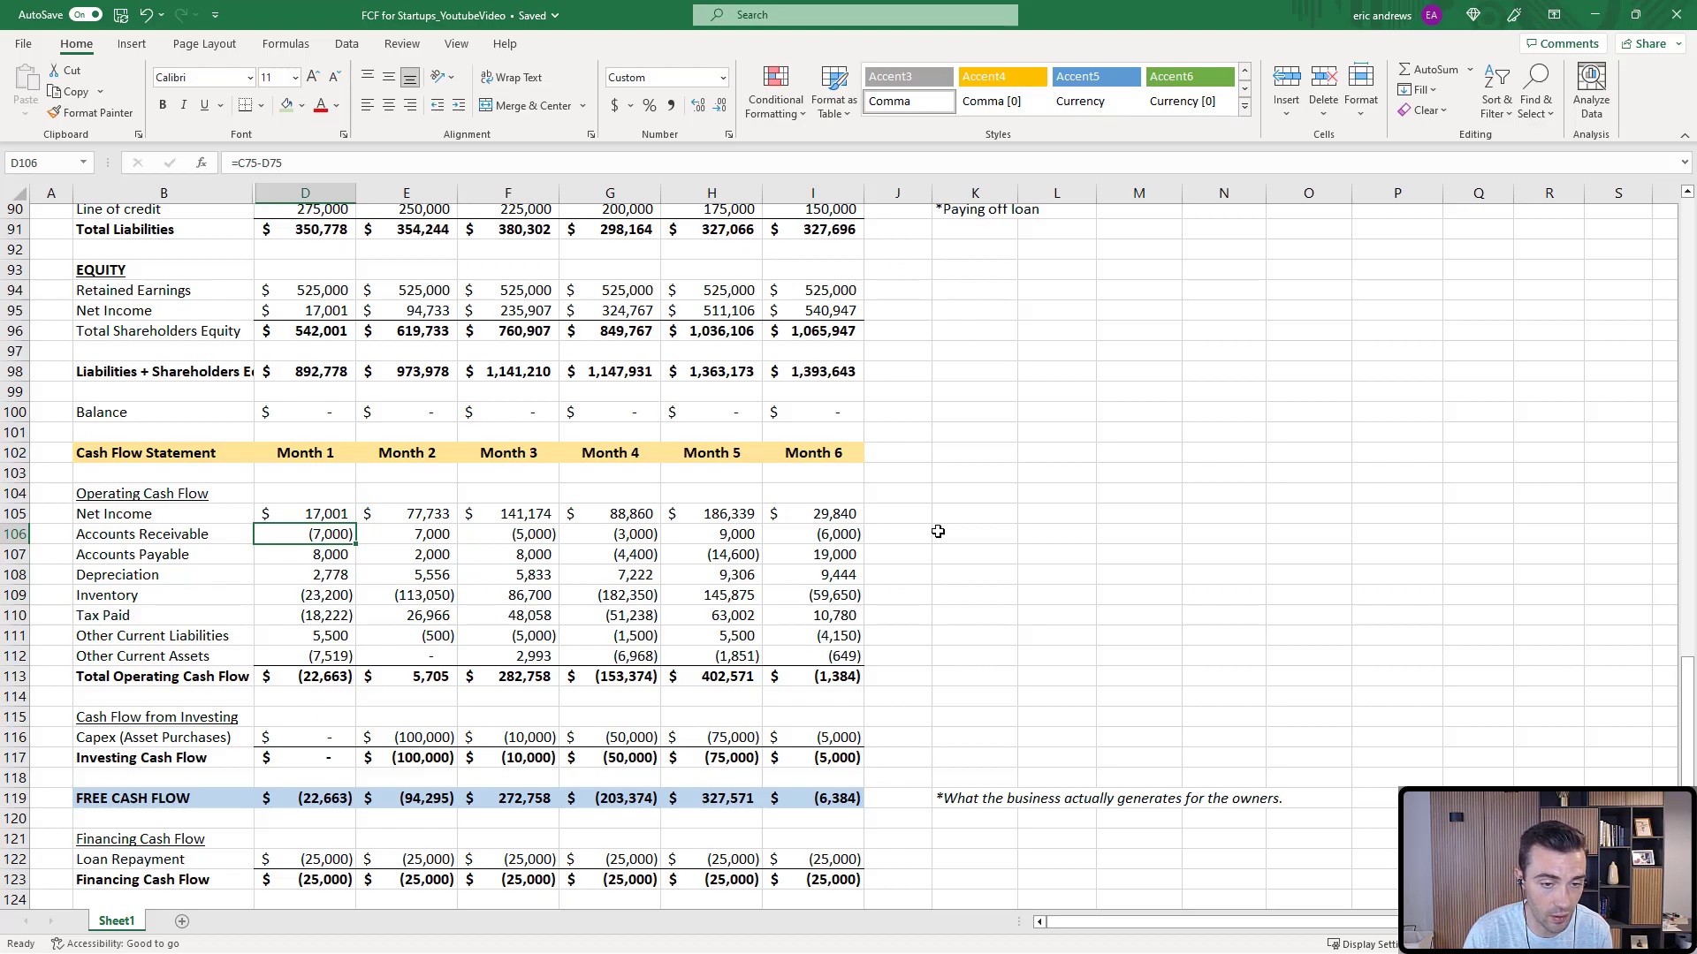
{"action": "key", "text": "Right"}
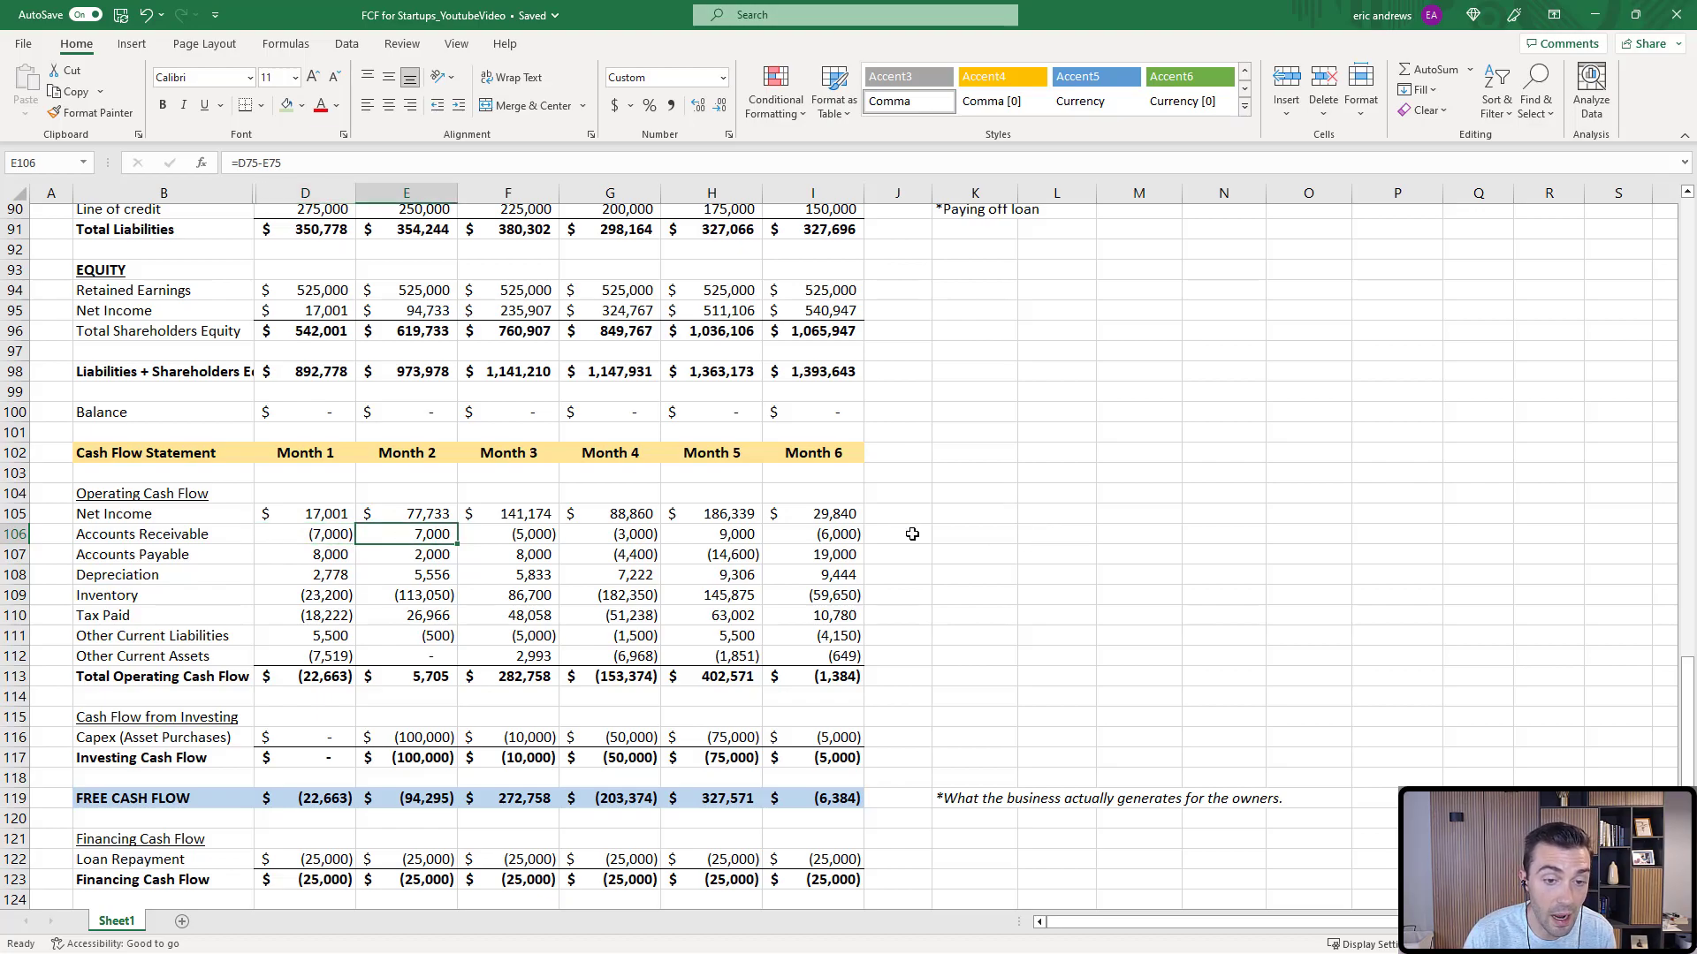
{"action": "scroll", "coordinate": [990, 520], "scroll_direction": "down", "scroll_amount": 3}
{"action": "left_click", "coordinate": [305, 494]}
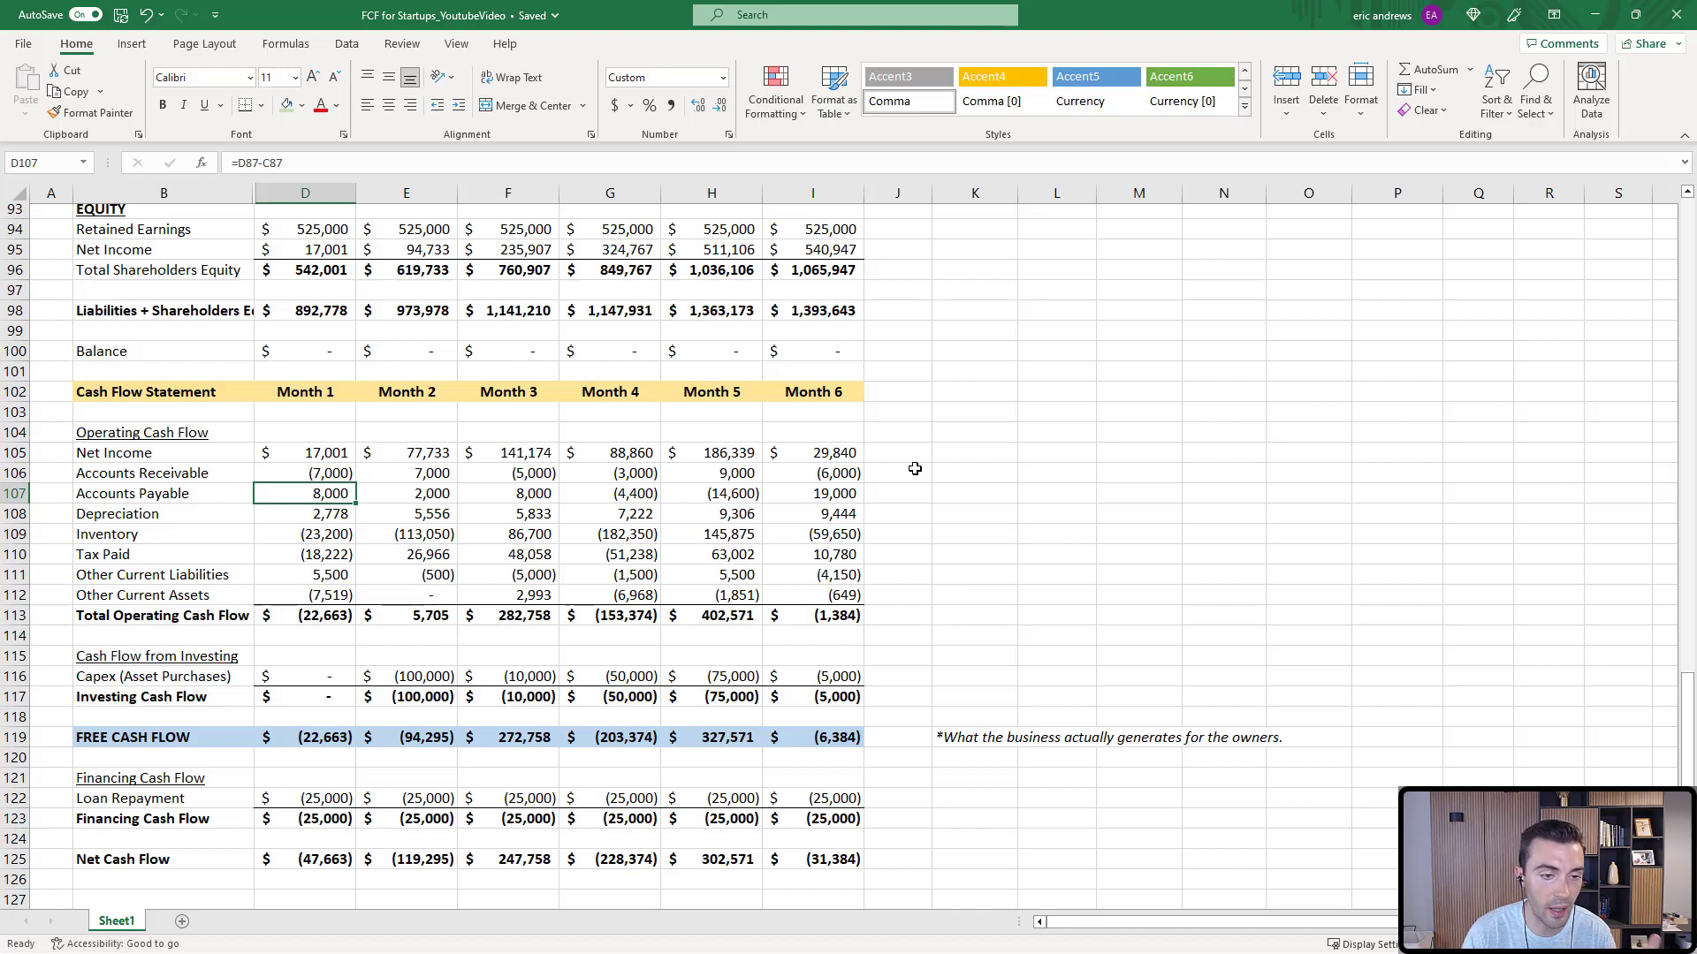
{"action": "key", "text": "Down"}
{"action": "key", "text": "Right"}
{"action": "key", "text": "Right"}
{"action": "key", "text": "Right"}
{"action": "key", "text": "Right"}
{"action": "key", "text": "Right"}
{"action": "key", "text": "Left"}
{"action": "key", "text": "Left"}
{"action": "key", "text": "Left"}
{"action": "key", "text": "Left"}
{"action": "key", "text": "Left"}
{"action": "key", "text": "Right"}
{"action": "key", "text": "Right"}
{"action": "key", "text": "Right"}
{"action": "key", "text": "Right"}
{"action": "key", "text": "Right"}
{"action": "key", "text": "Left"}
{"action": "key", "text": "Left"}
{"action": "key", "text": "Left"}
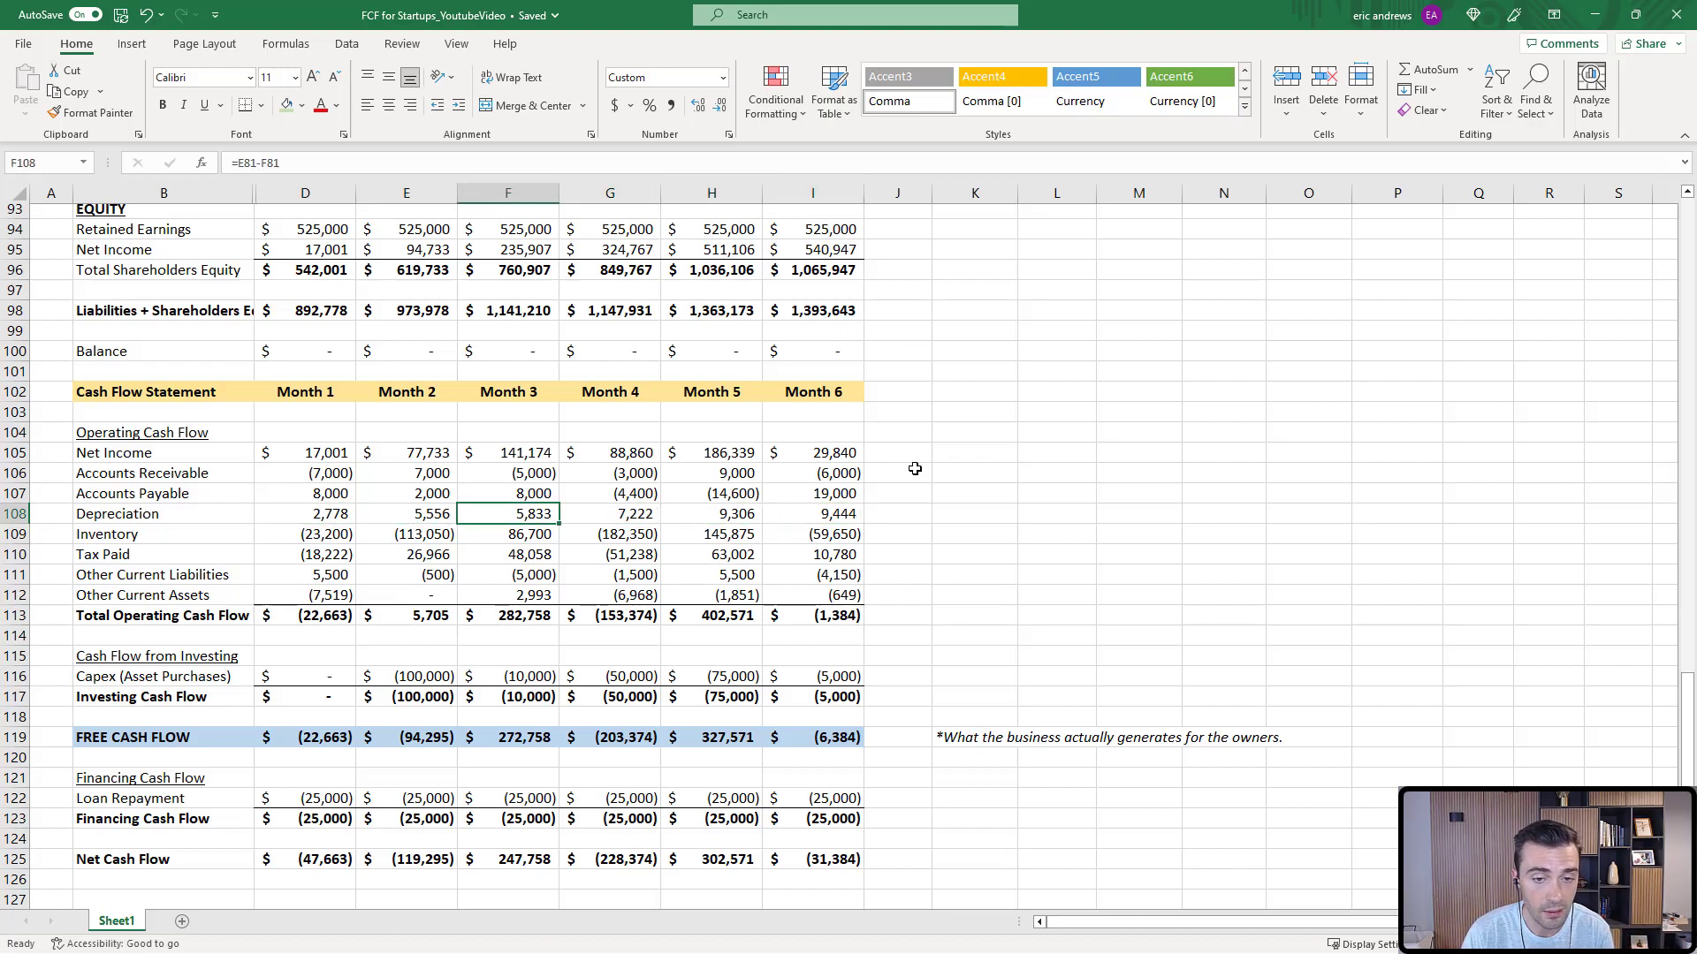
{"action": "left_click", "coordinate": [317, 540]}
{"action": "left_click", "coordinate": [435, 538]}
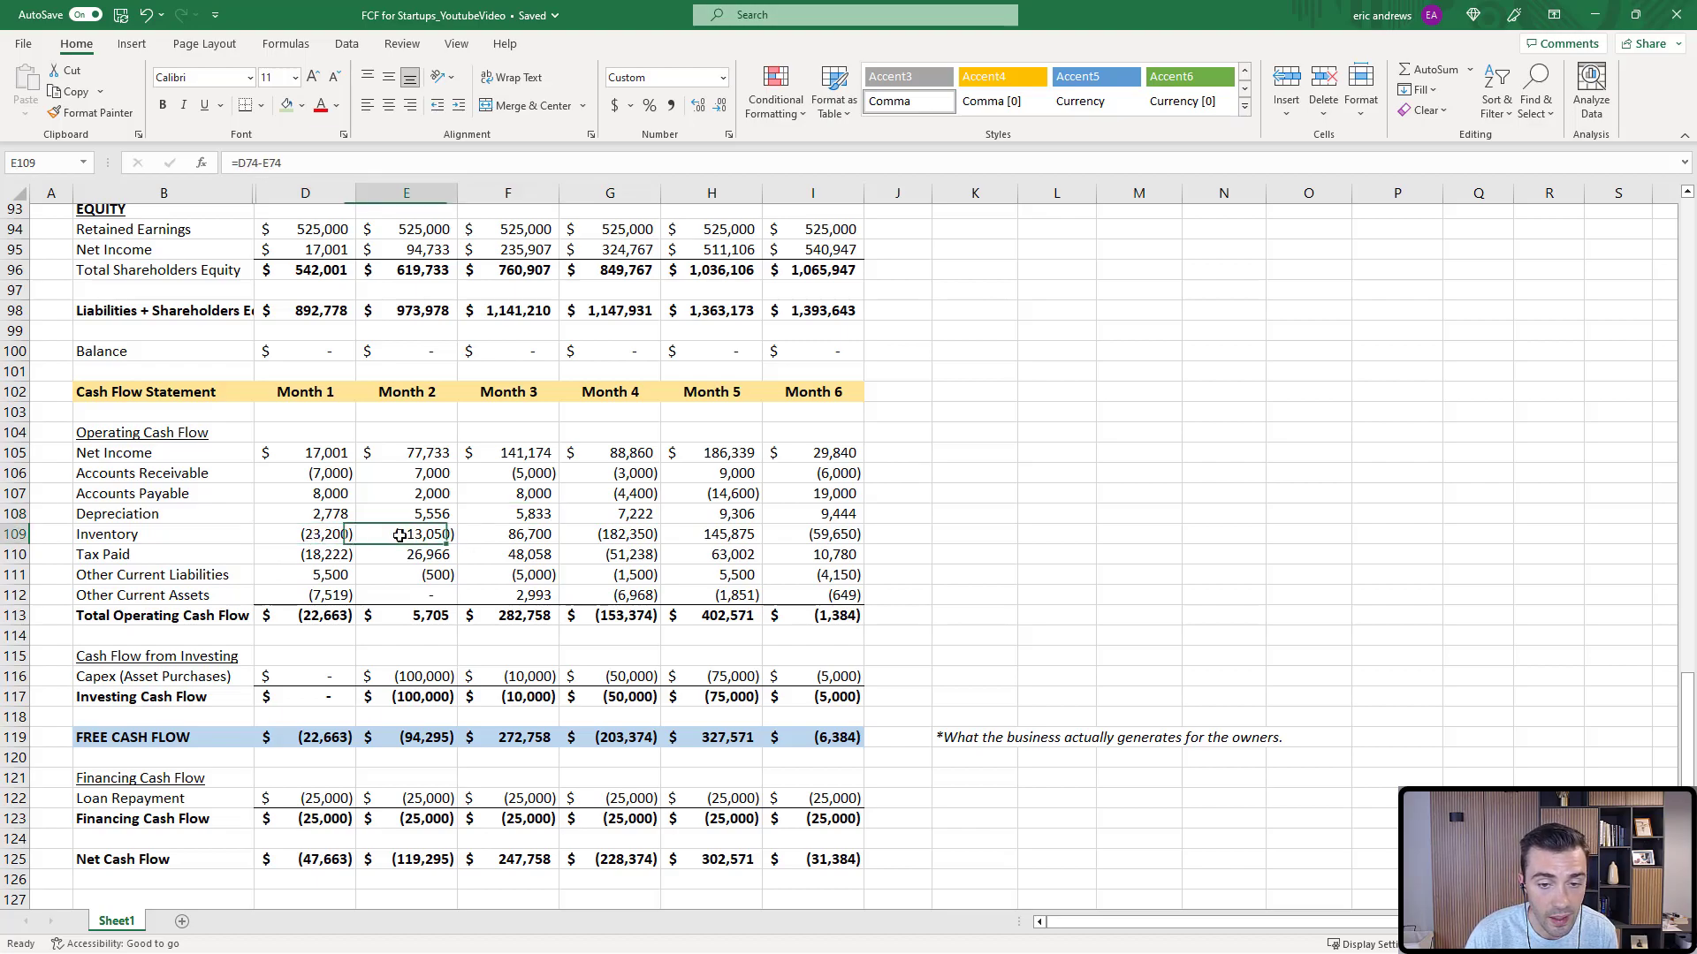
{"action": "key", "text": "F2"}
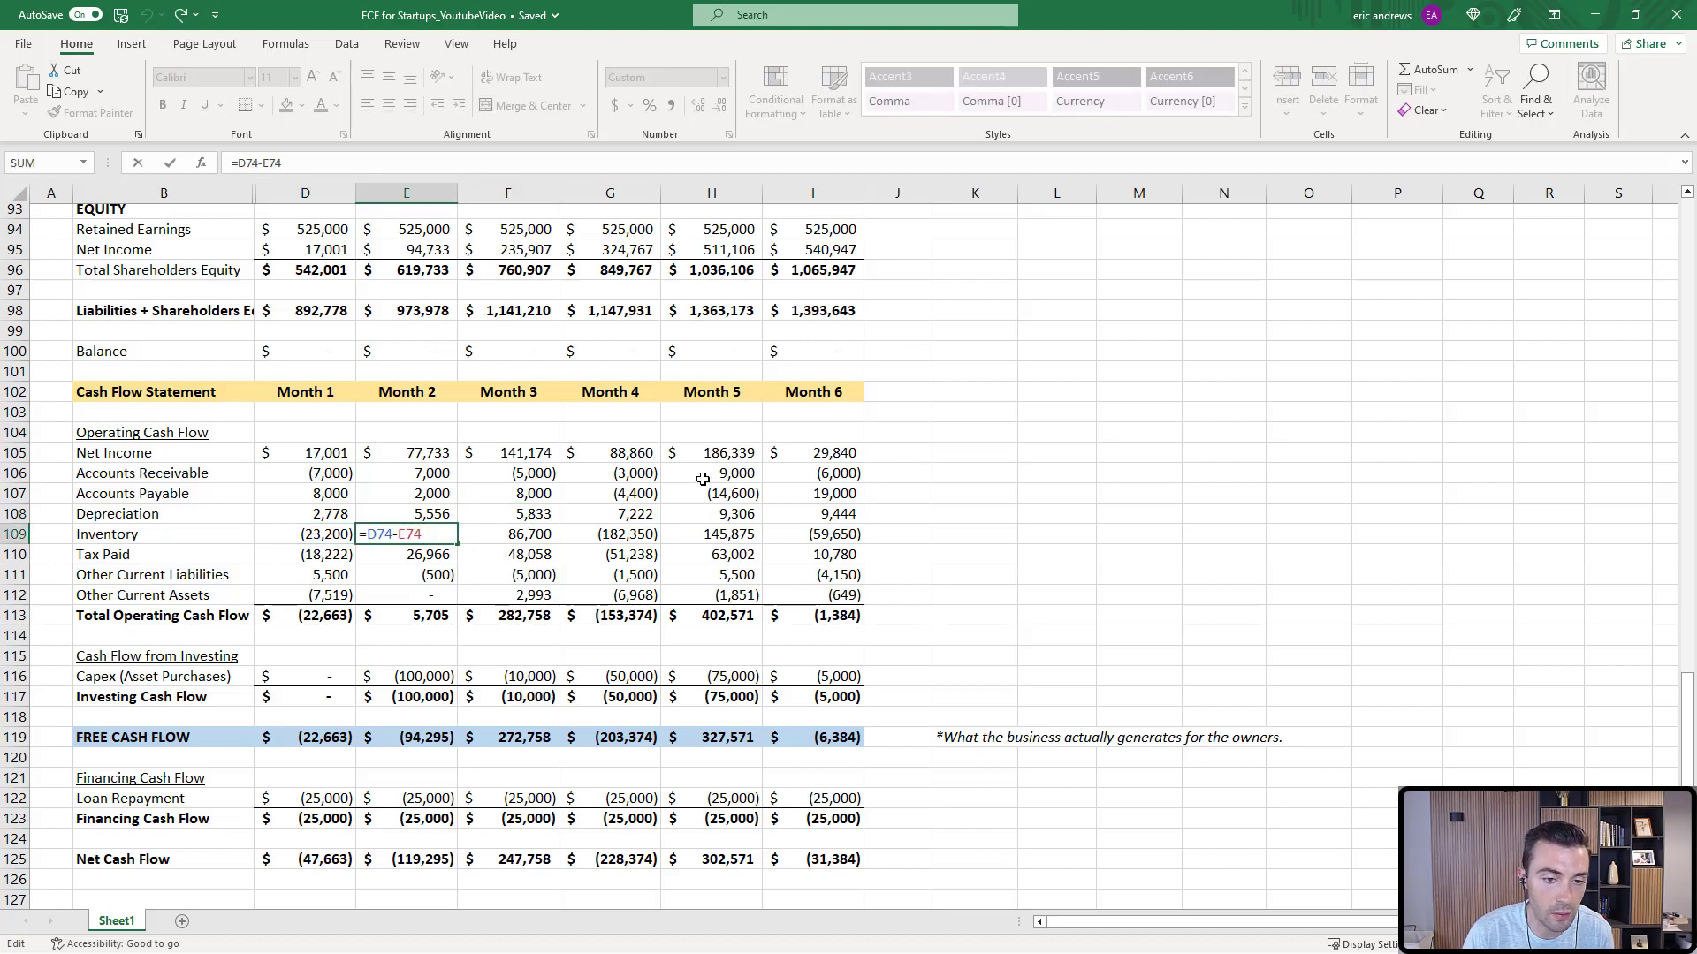
{"action": "scroll", "coordinate": [703, 478], "scroll_direction": "up", "scroll_amount": 2}
{"action": "scroll", "coordinate": [623, 458], "scroll_direction": "up", "scroll_amount": 2}
{"action": "scroll", "coordinate": [619, 458], "scroll_direction": "up", "scroll_amount": 4}
{"action": "scroll", "coordinate": [618, 458], "scroll_direction": "up", "scroll_amount": 2}
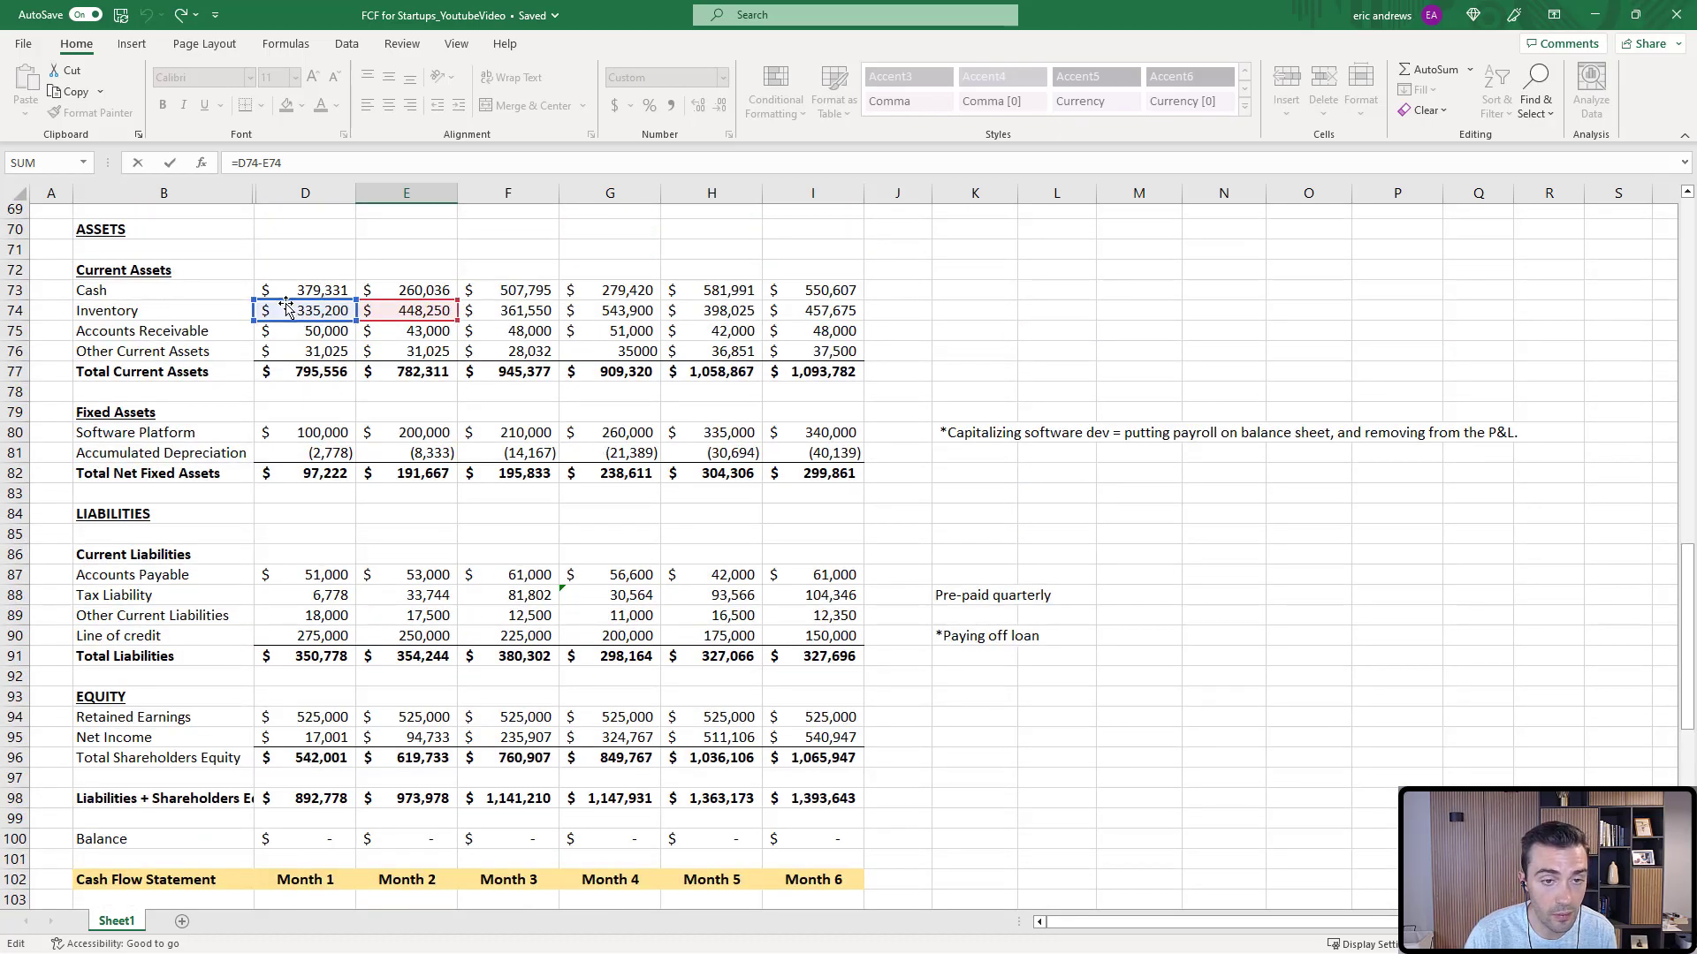
{"action": "scroll", "coordinate": [727, 250], "scroll_direction": "down", "scroll_amount": 4}
{"action": "scroll", "coordinate": [795, 265], "scroll_direction": "down", "scroll_amount": 3}
{"action": "scroll", "coordinate": [848, 278], "scroll_direction": "down", "scroll_amount": 3}
{"action": "scroll", "coordinate": [885, 294], "scroll_direction": "down", "scroll_amount": 2}
{"action": "key", "text": "ctrl+Return"}
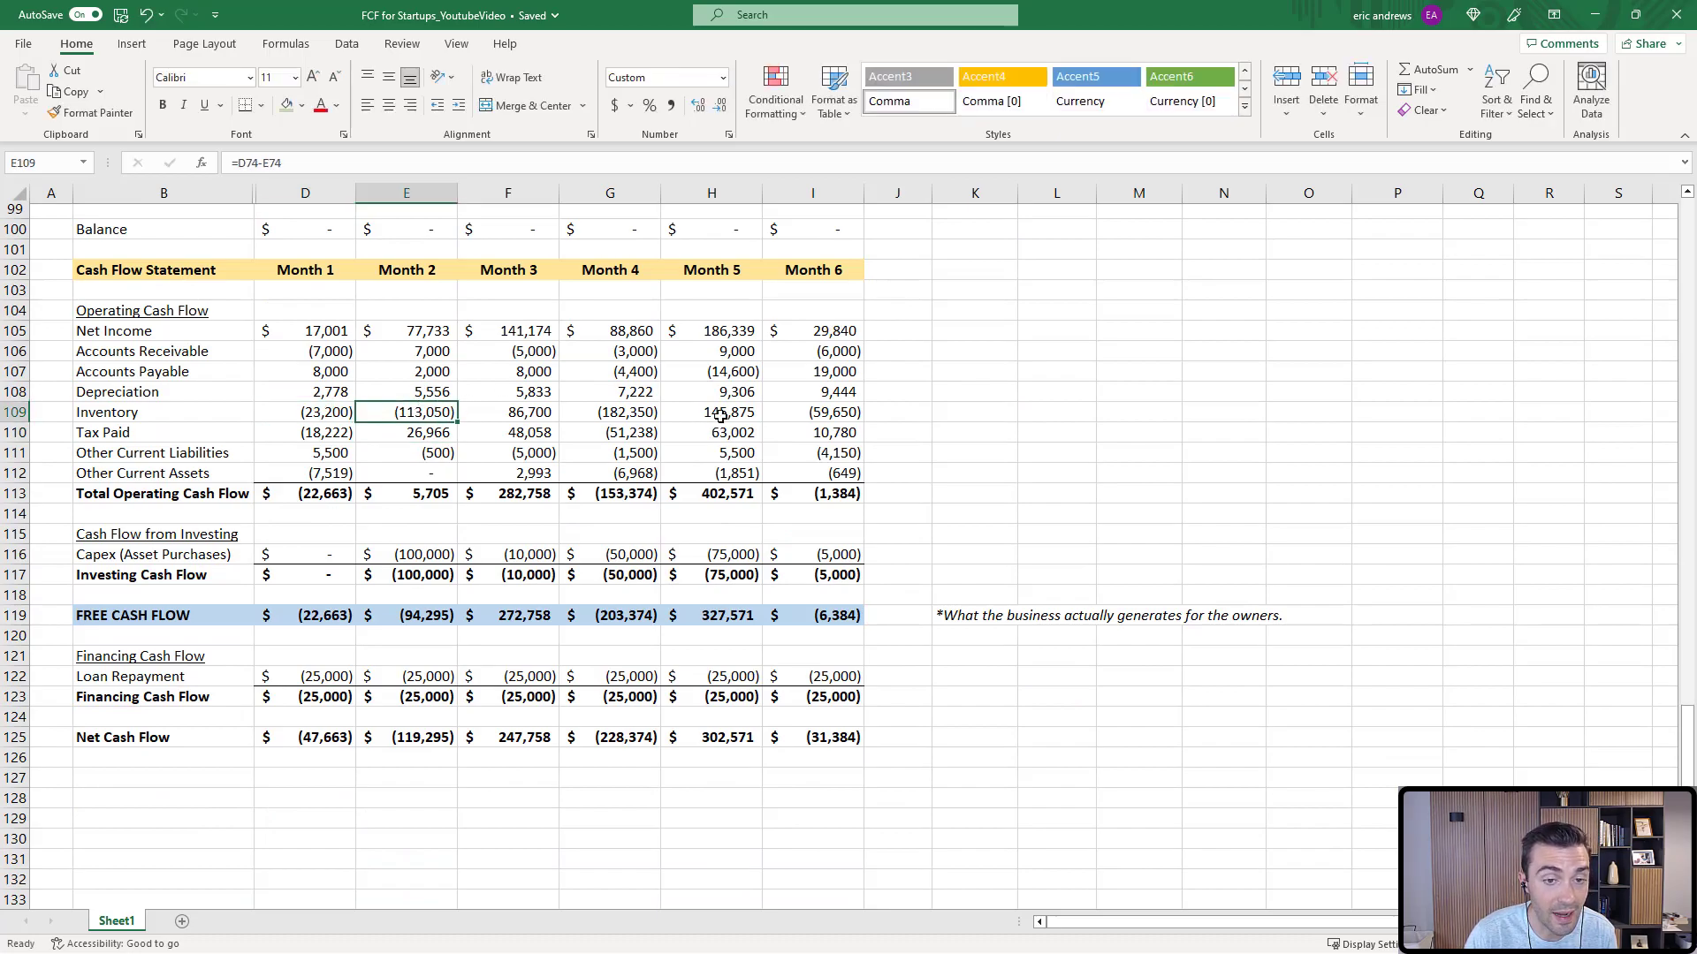
{"action": "key", "text": "Right"}
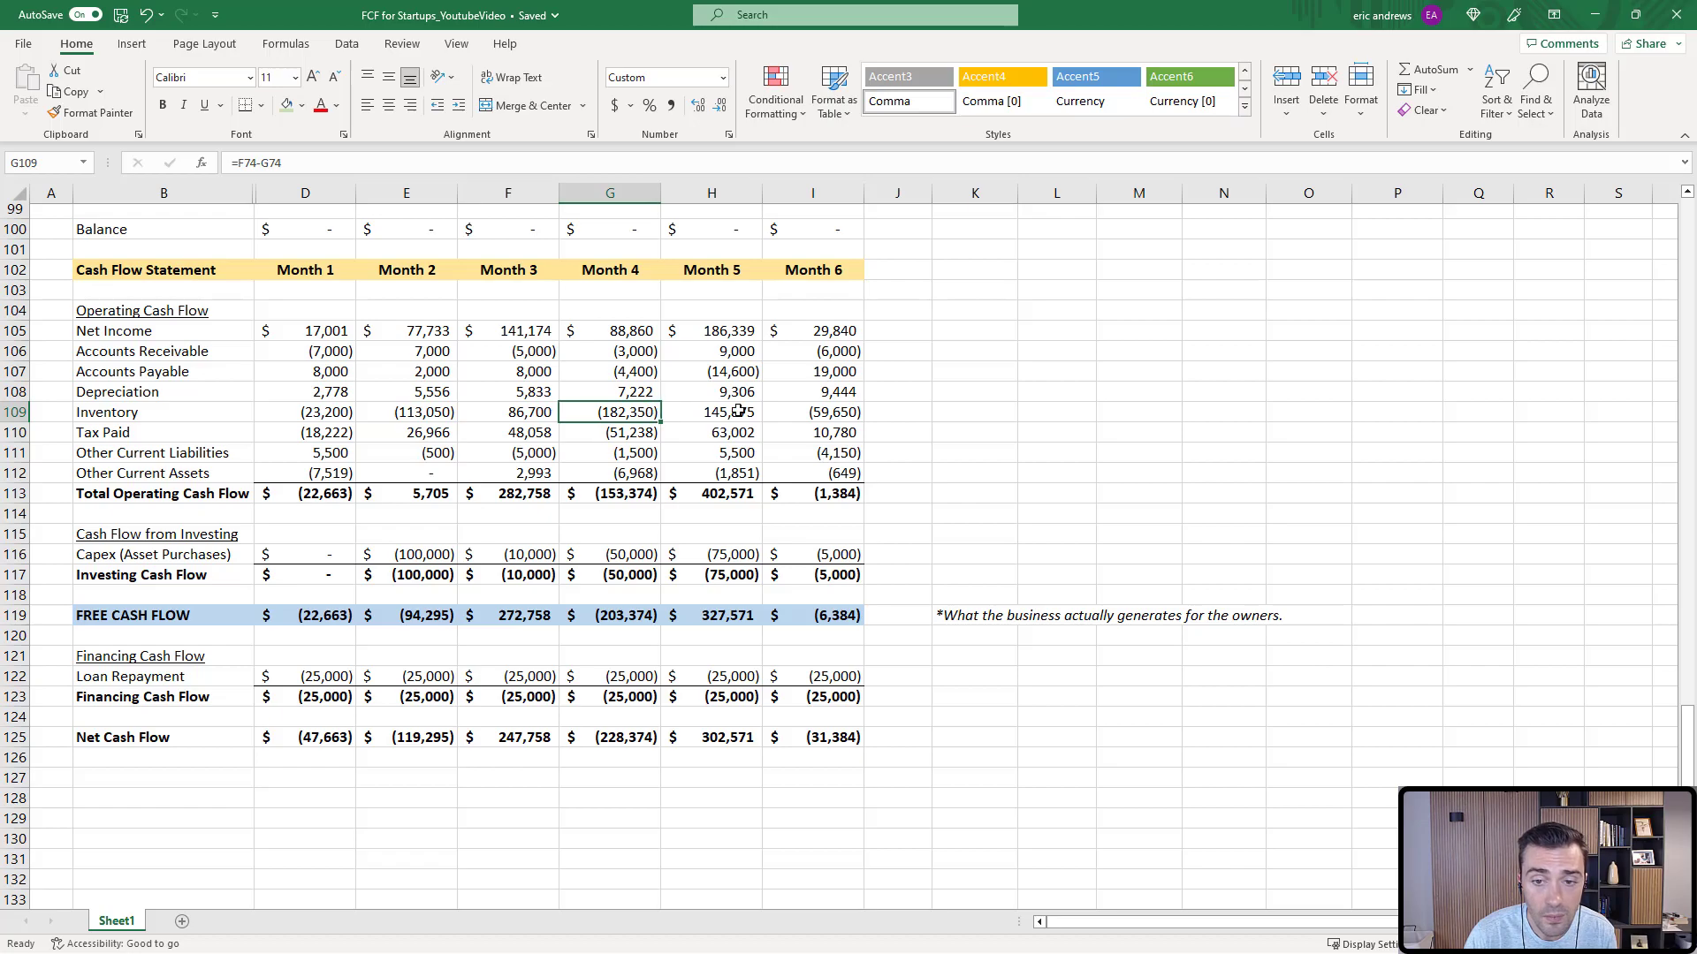
{"action": "key", "text": "Right"}
{"action": "key", "text": "Right"}
{"action": "left_click_drag", "start_coordinate": [306, 413], "coordinate": [822, 412]}
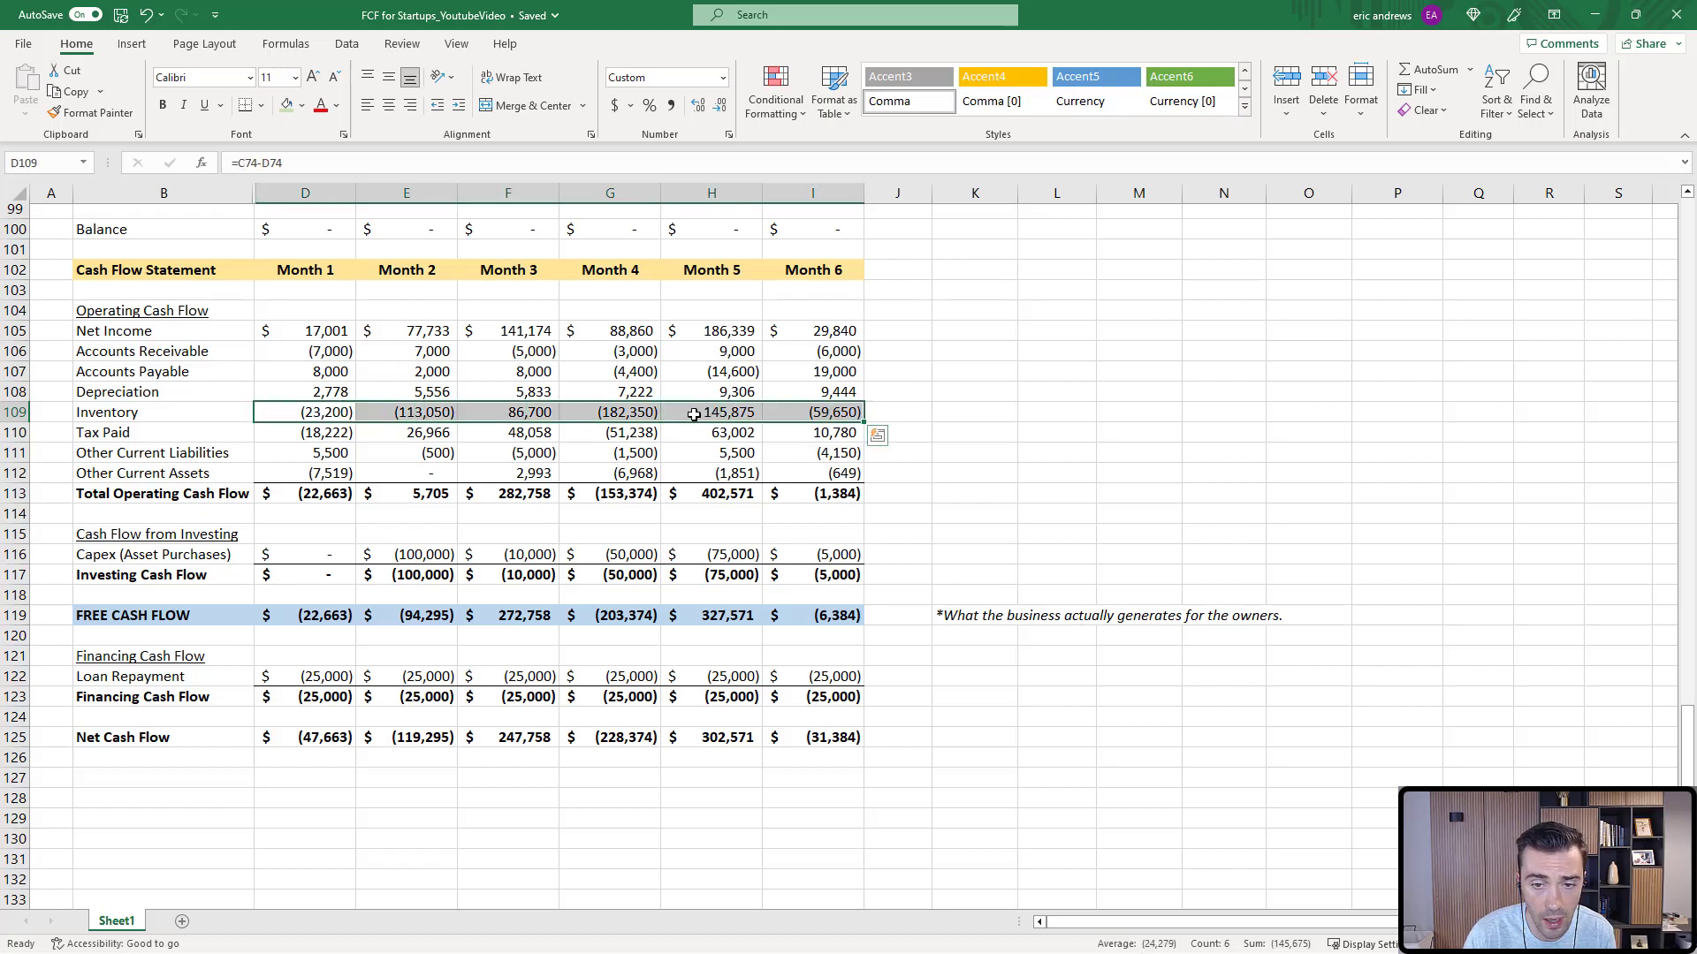
{"action": "left_click", "coordinate": [617, 413]}
{"action": "left_click", "coordinate": [518, 411]}
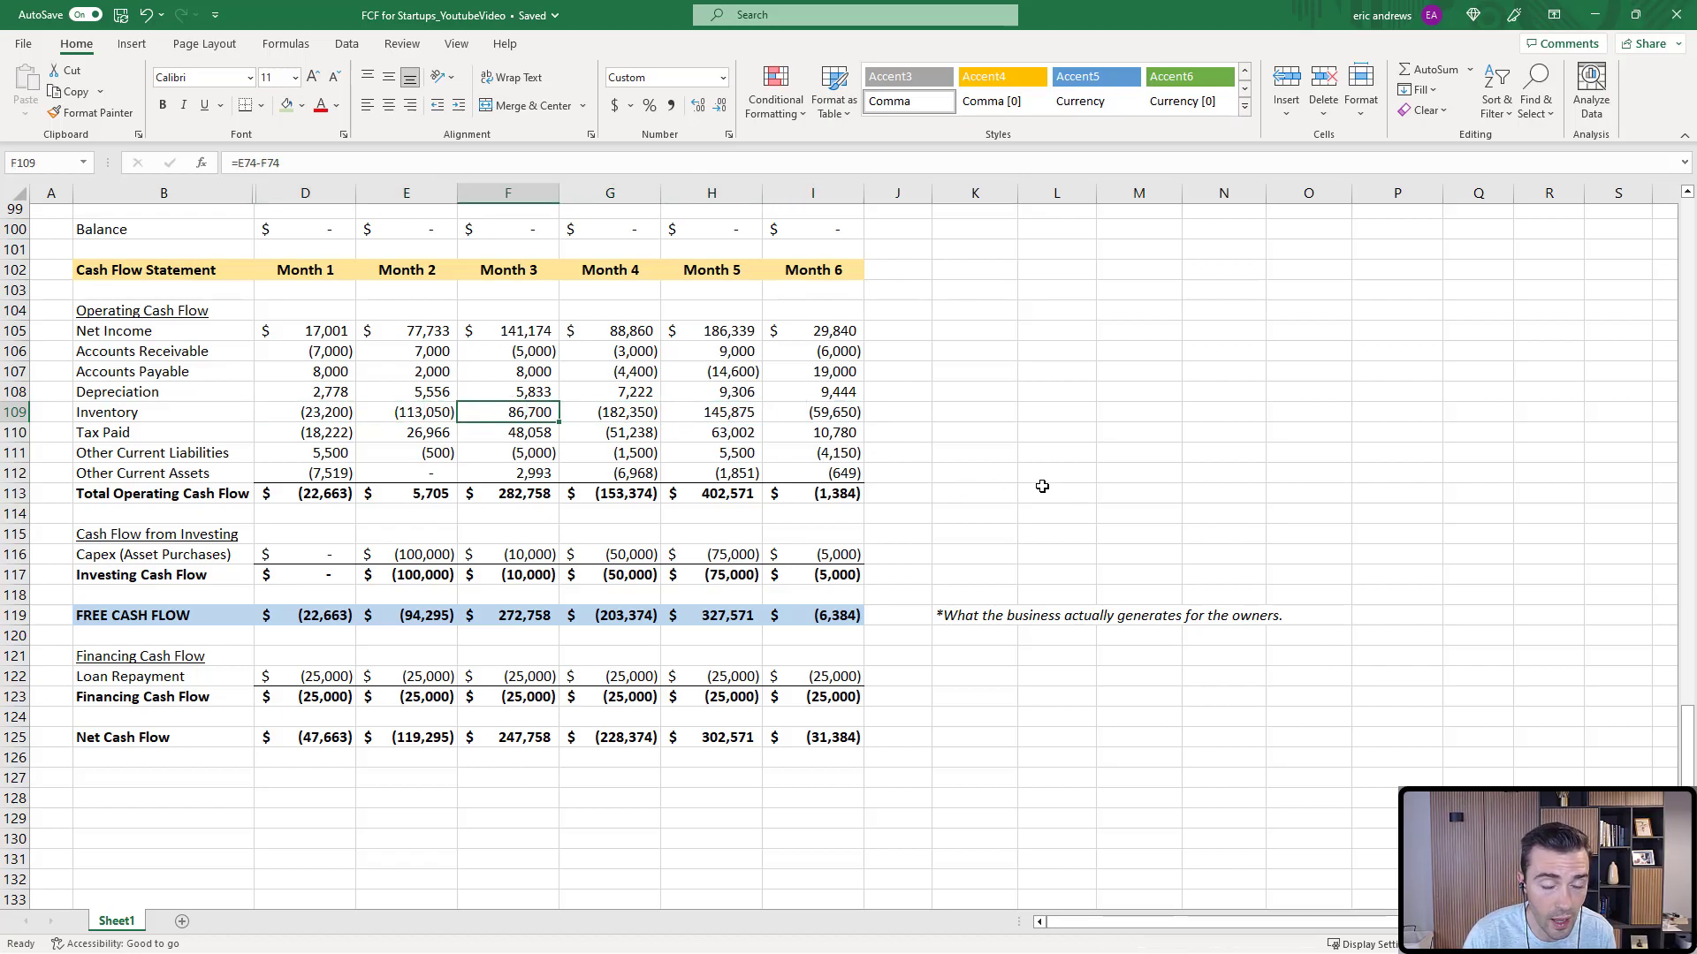
{"action": "key", "text": "Right"}
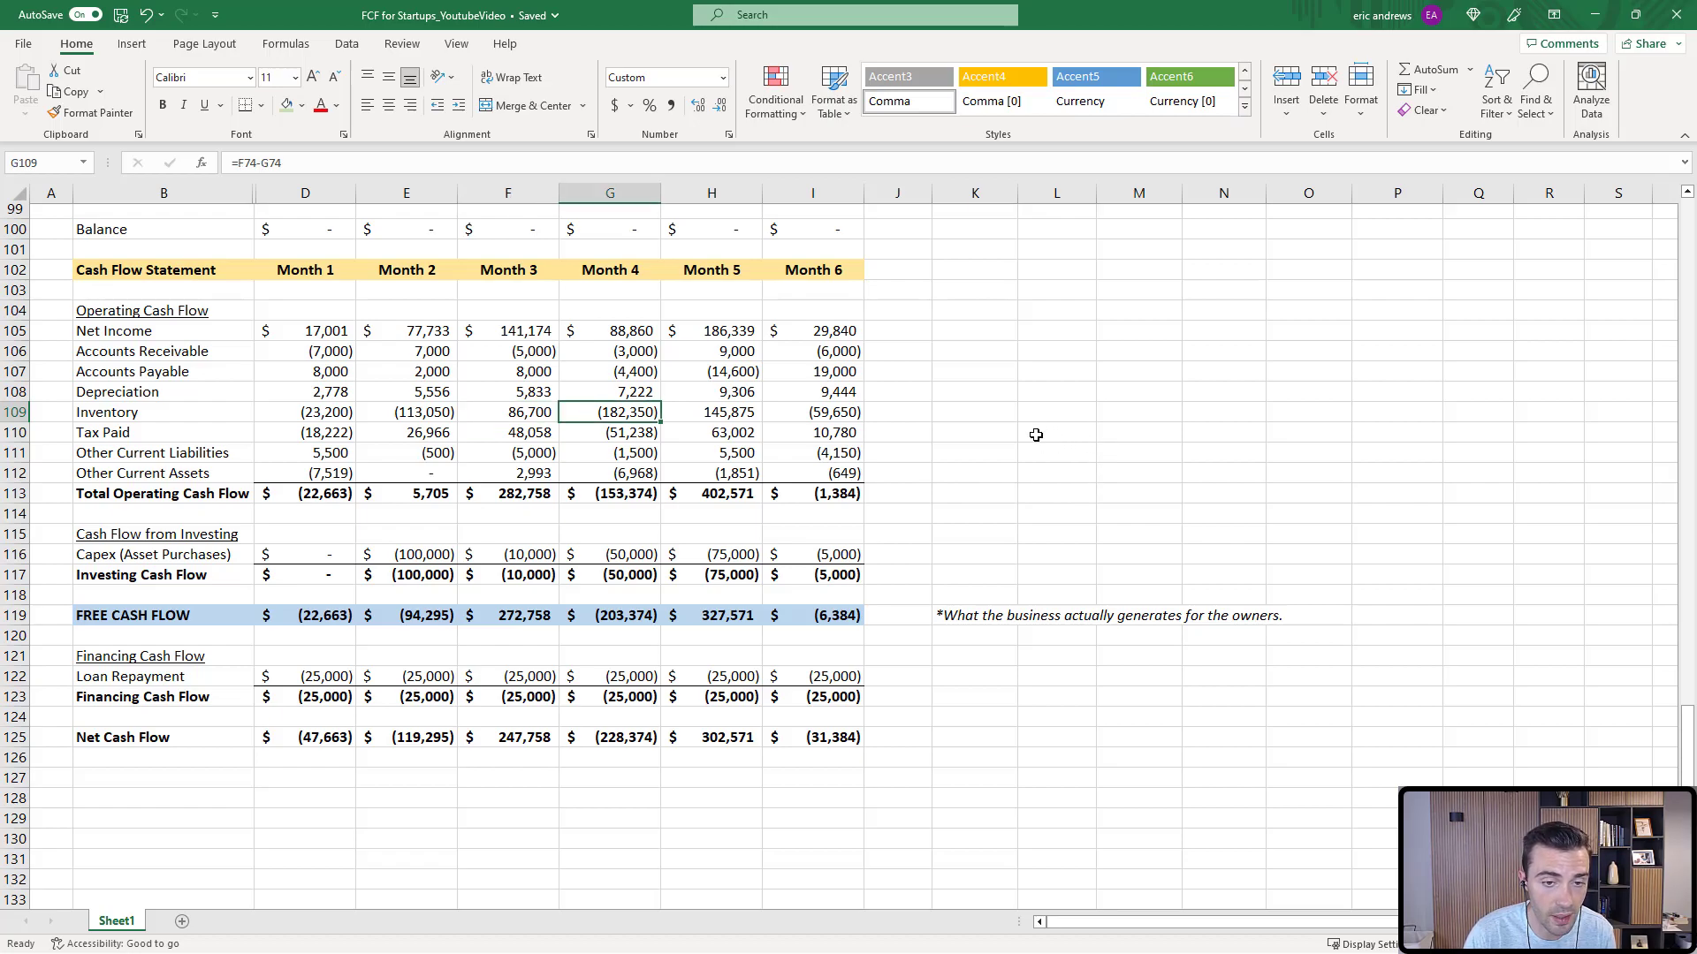
{"action": "key", "text": "Down"}
{"action": "key", "text": "Left"}
{"action": "key", "text": "Left"}
{"action": "key", "text": "Left"}
{"action": "key", "text": "Right"}
{"action": "key", "text": "Right"}
{"action": "key", "text": "Left"}
{"action": "key", "text": "Left"}
{"action": "key", "text": "Right"}
{"action": "key", "text": "Right"}
{"action": "key", "text": "Home"}
{"action": "key", "text": "Right"}
{"action": "key", "text": "Right"}
{"action": "key", "text": "Right"}
{"action": "key", "text": "Right"}
{"action": "key", "text": "Right"}
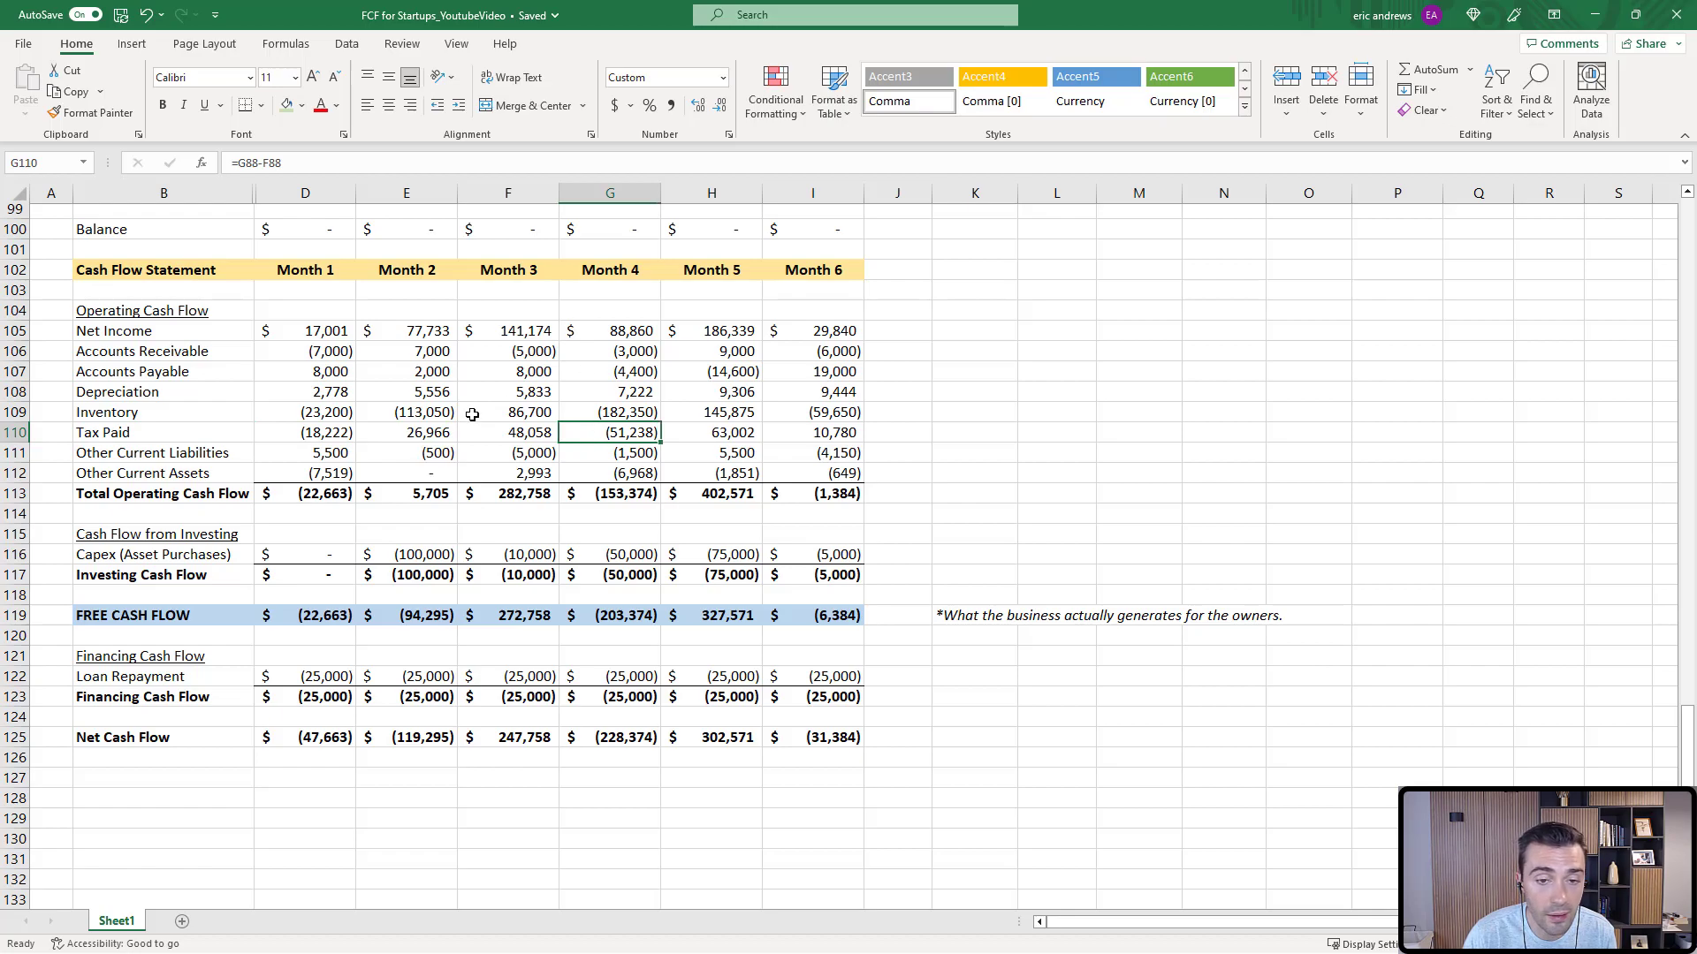
{"action": "left_click", "coordinate": [726, 432]}
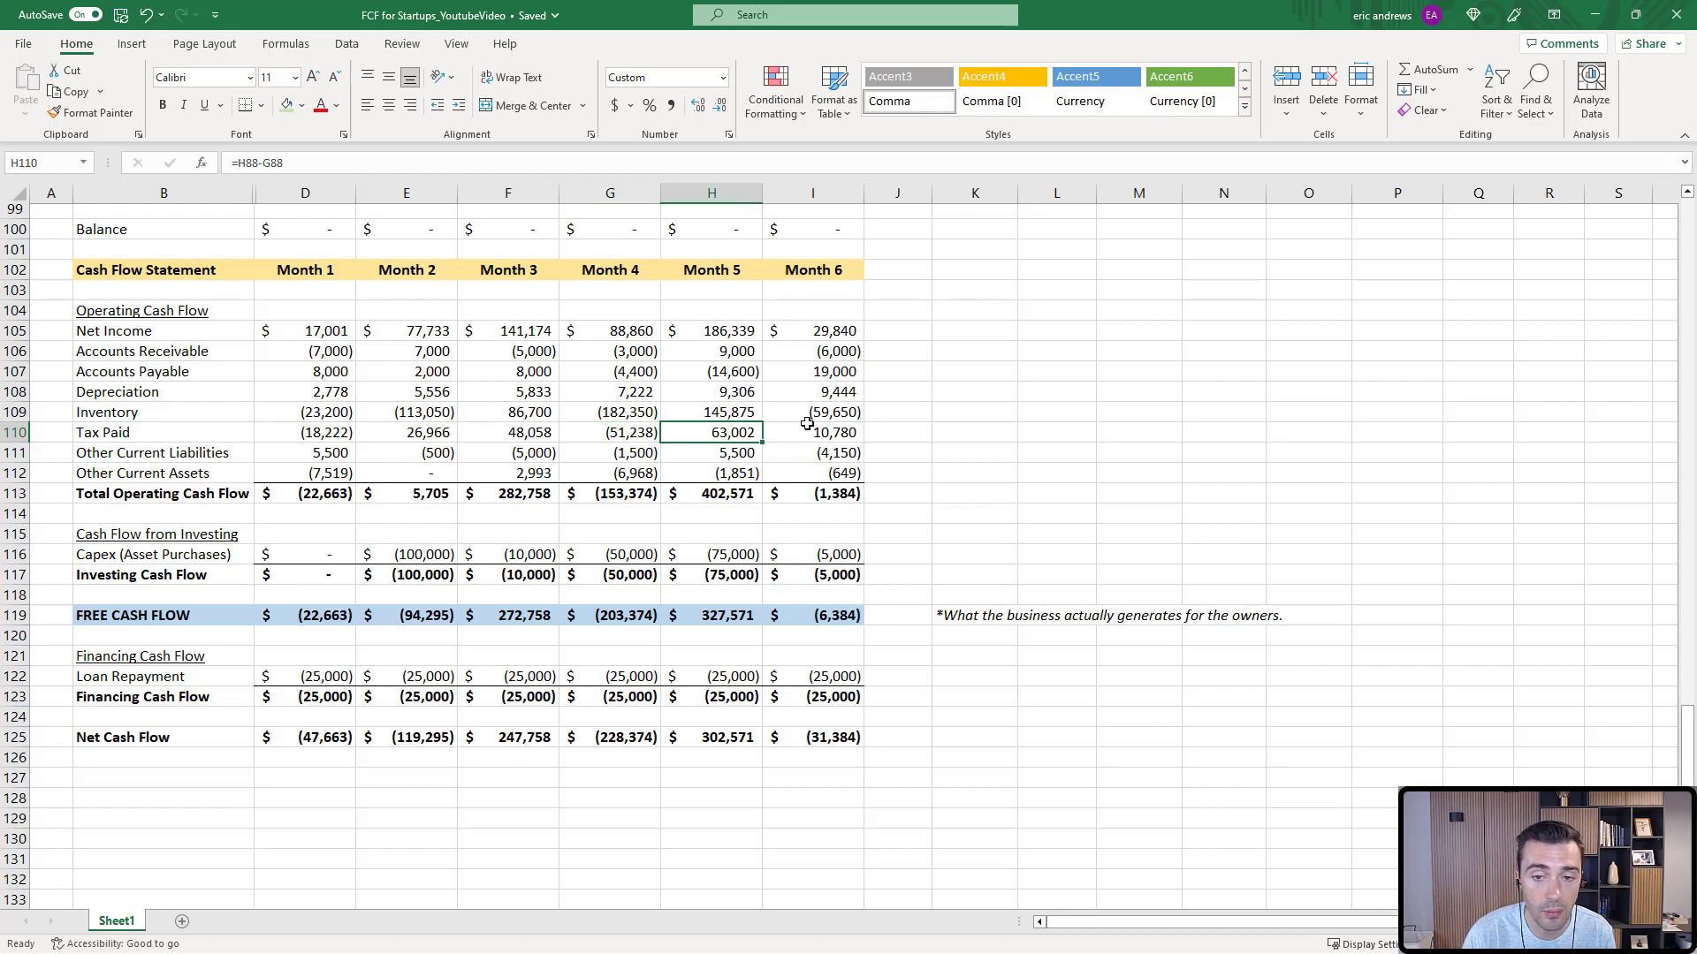
{"action": "left_click", "coordinate": [829, 433]}
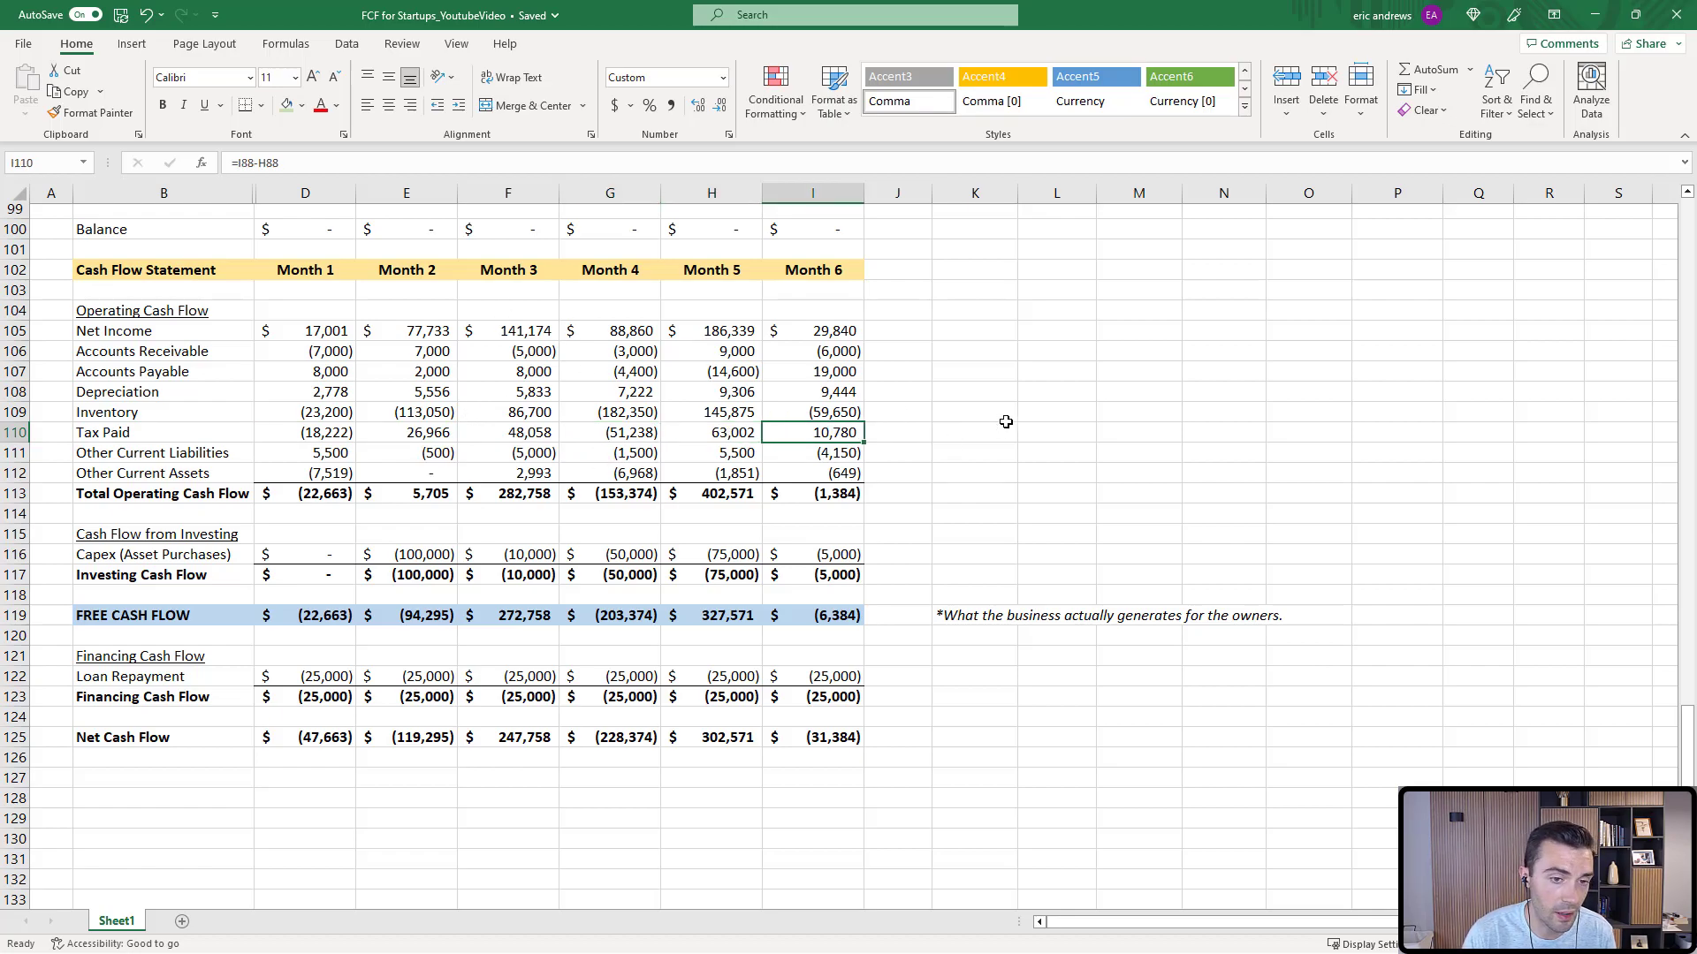
{"action": "left_click", "coordinate": [298, 439]}
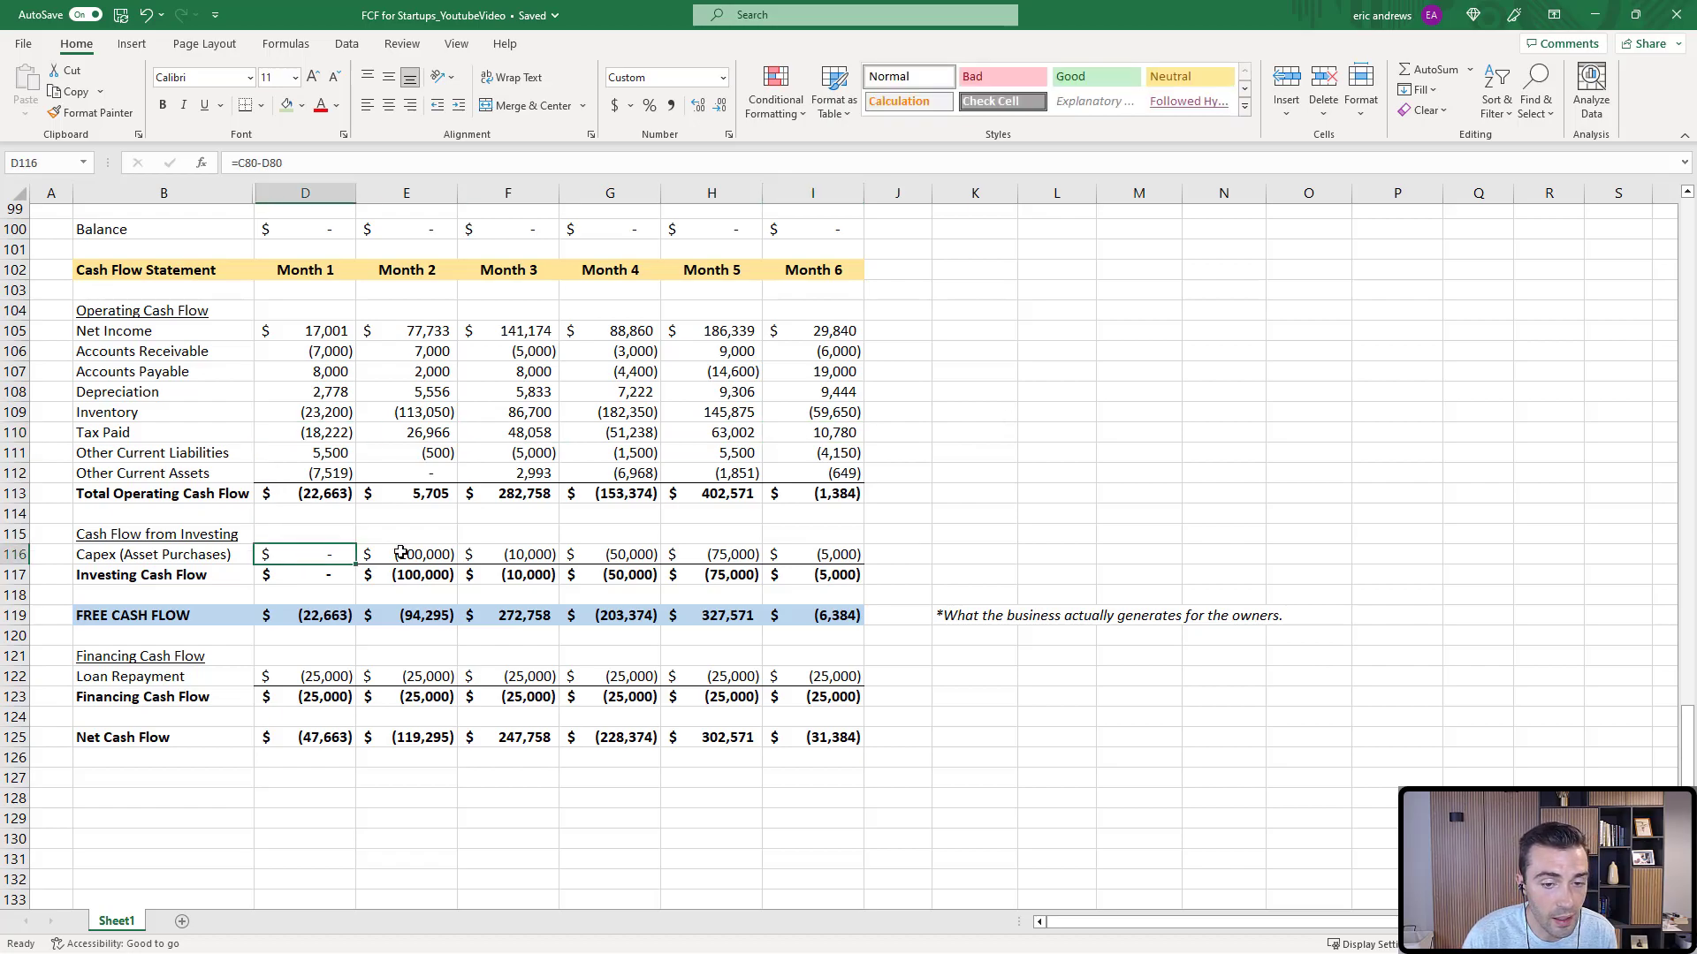
{"action": "left_click", "coordinate": [305, 556]}
{"action": "left_click", "coordinate": [405, 554]}
{"action": "left_click", "coordinate": [508, 554]}
{"action": "left_click", "coordinate": [610, 555]}
{"action": "left_click", "coordinate": [711, 554]}
{"action": "left_click", "coordinate": [813, 554]}
{"action": "left_click", "coordinate": [507, 554]}
{"action": "left_click", "coordinate": [405, 554]}
{"action": "left_click", "coordinate": [333, 551]}
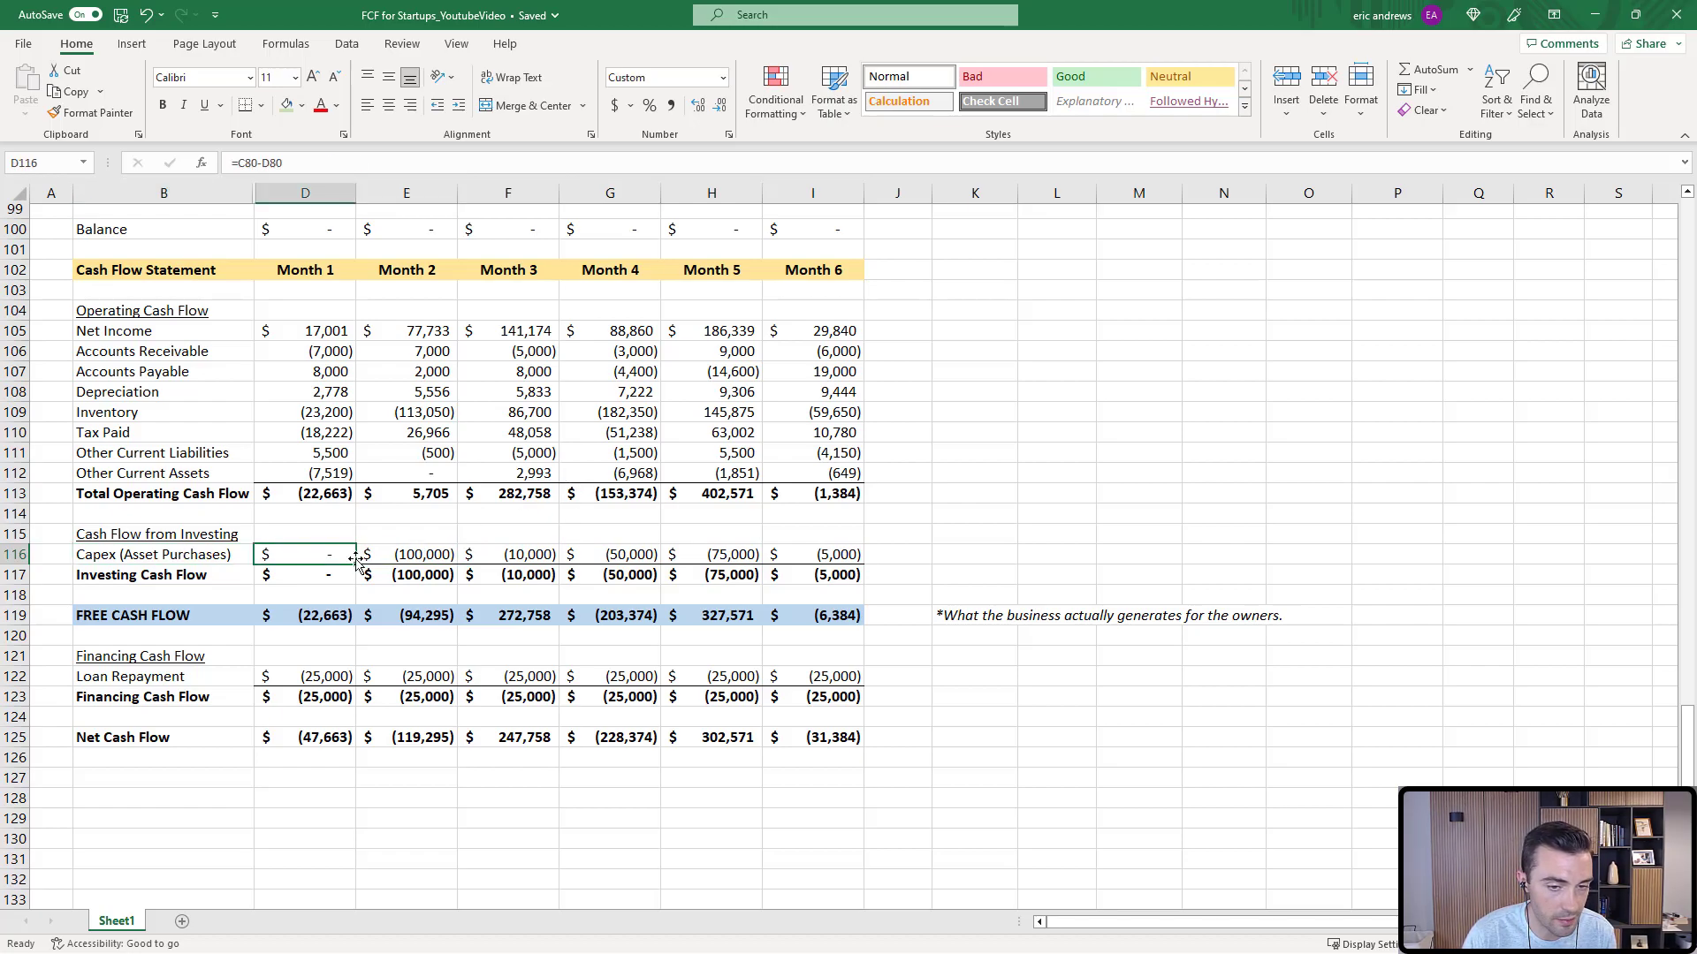
{"action": "key", "text": "Right"}
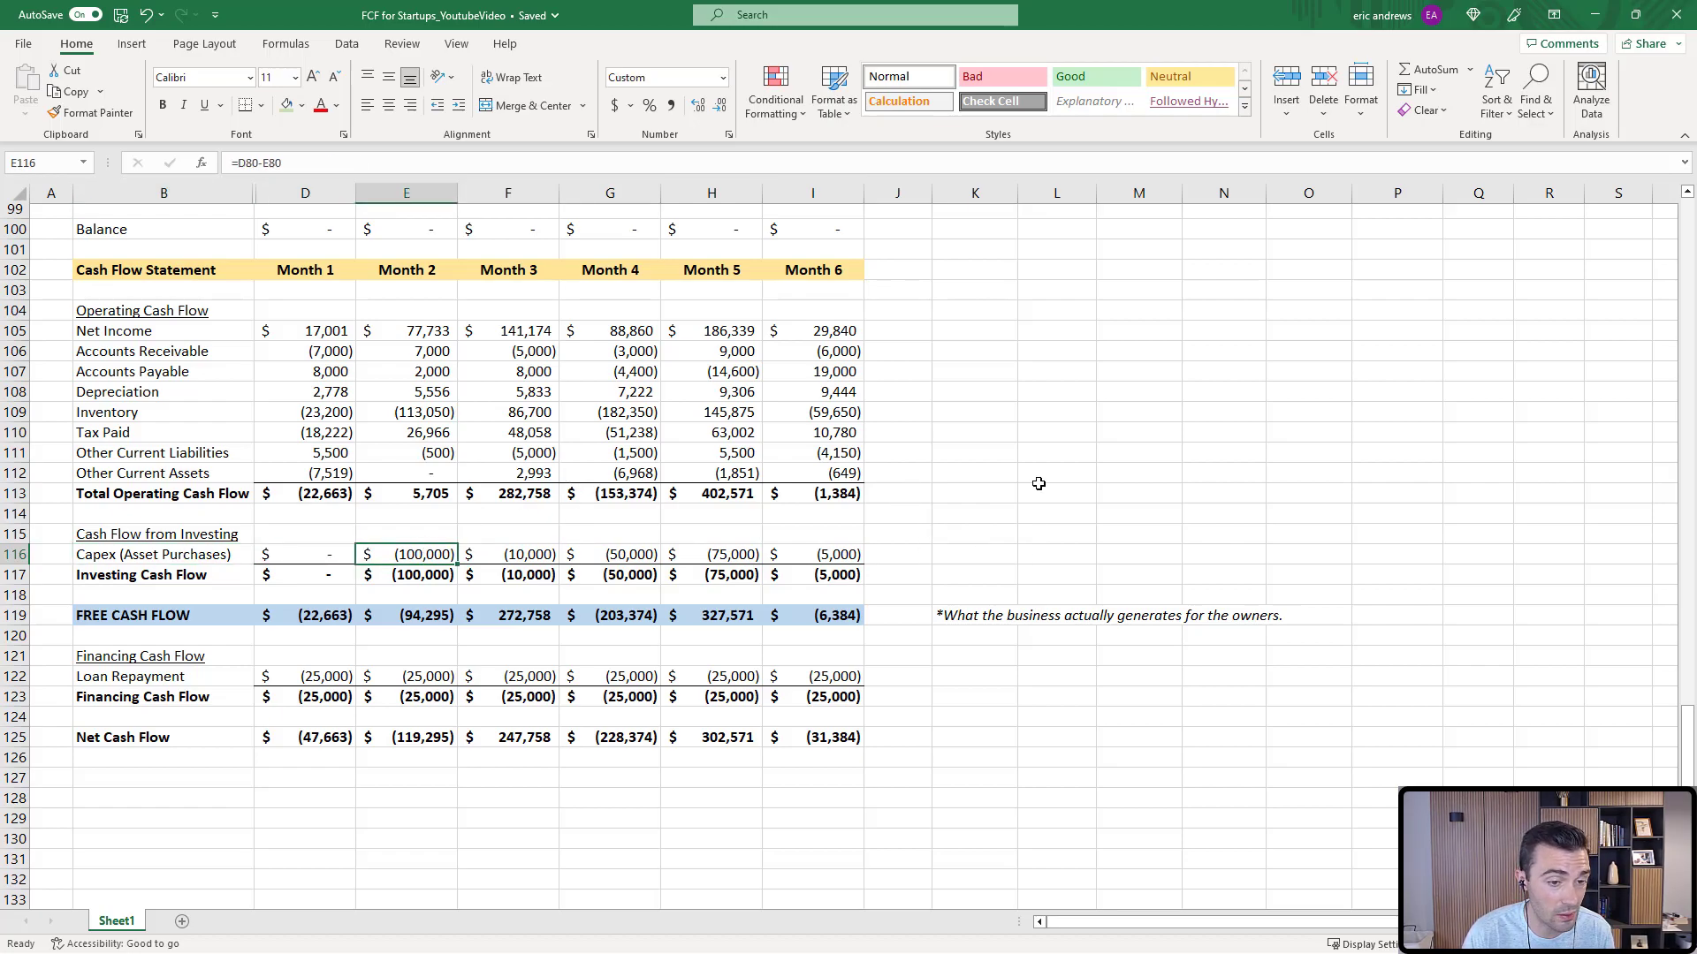
{"action": "left_click", "coordinate": [525, 554]}
{"action": "left_click", "coordinate": [597, 555]}
{"action": "left_click", "coordinate": [689, 554]}
{"action": "left_click", "coordinate": [790, 554]}
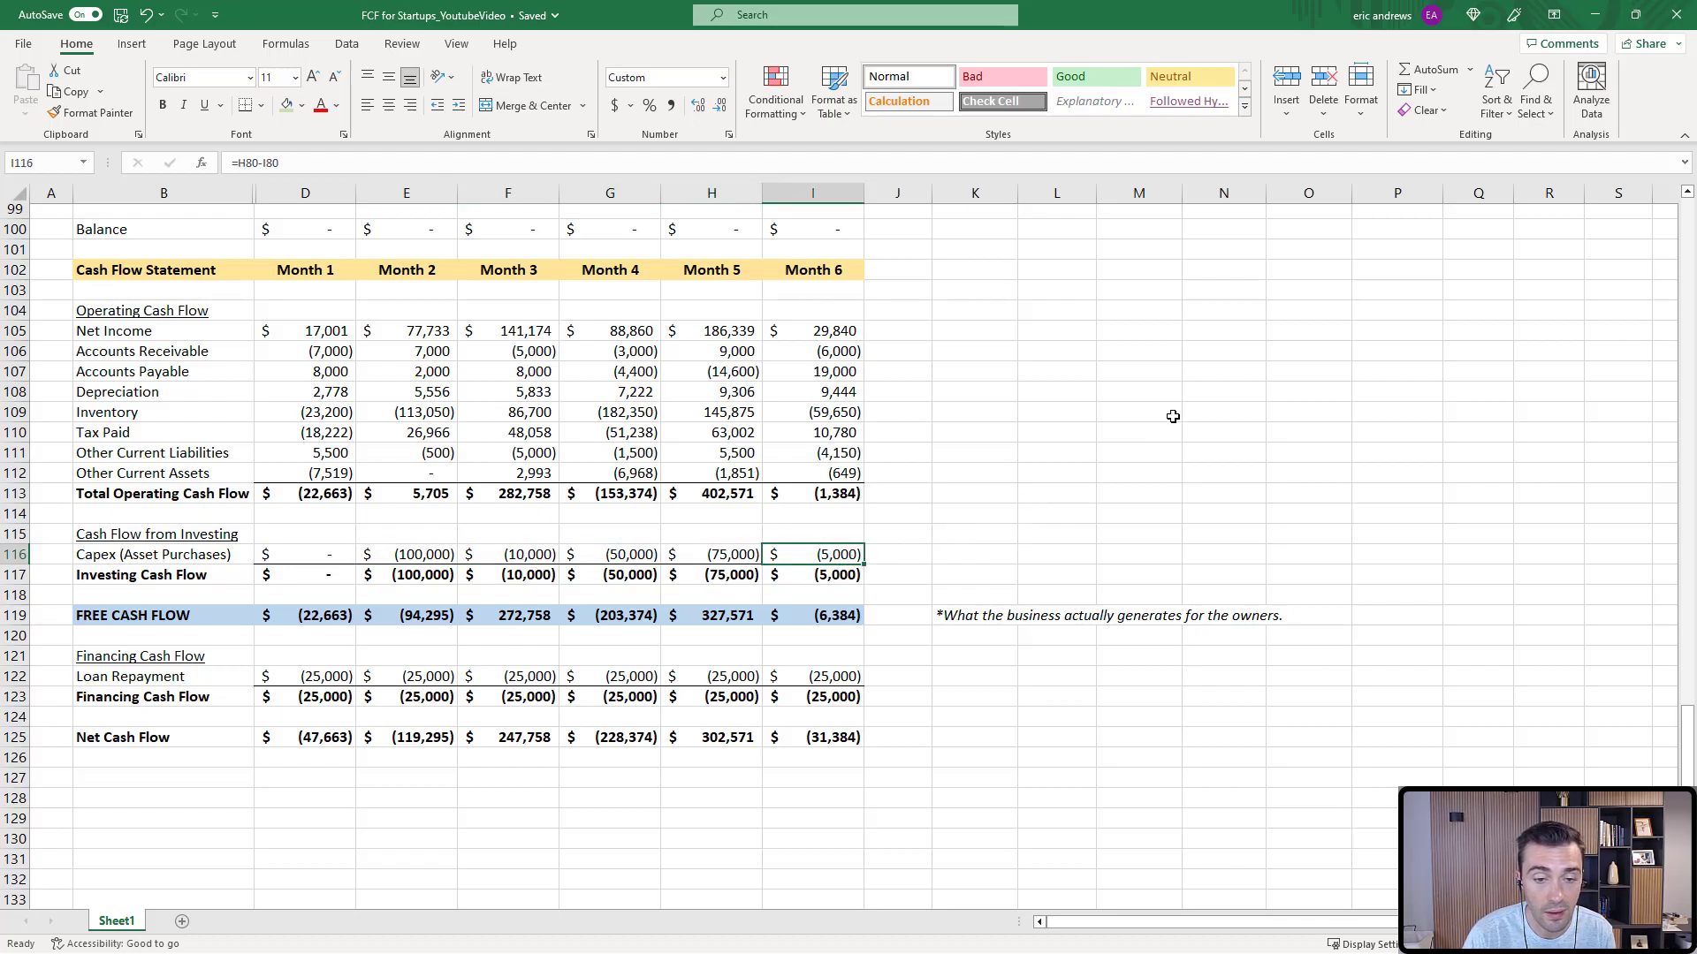
Trace the Month 2 free cash flow formula back to net income and the inventory change.
{"action": "left_click", "coordinate": [134, 615]}
{"action": "left_click", "coordinate": [306, 616]}
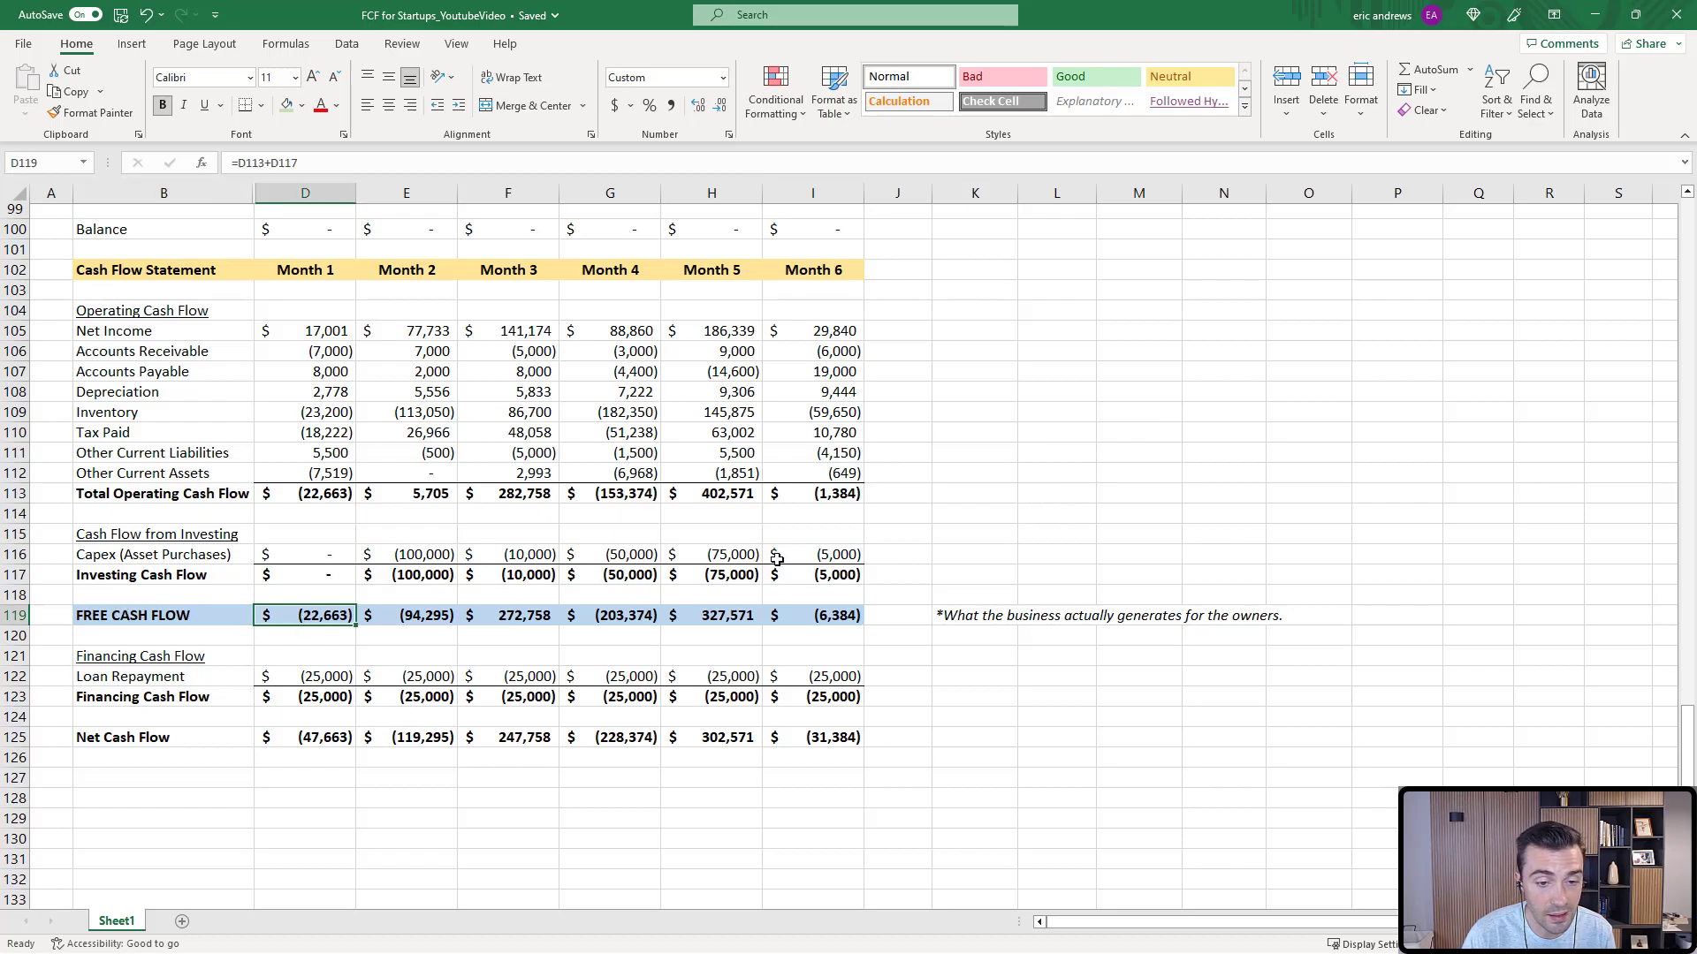
{"action": "key", "text": "F2"}
{"action": "key", "text": "Tab"}
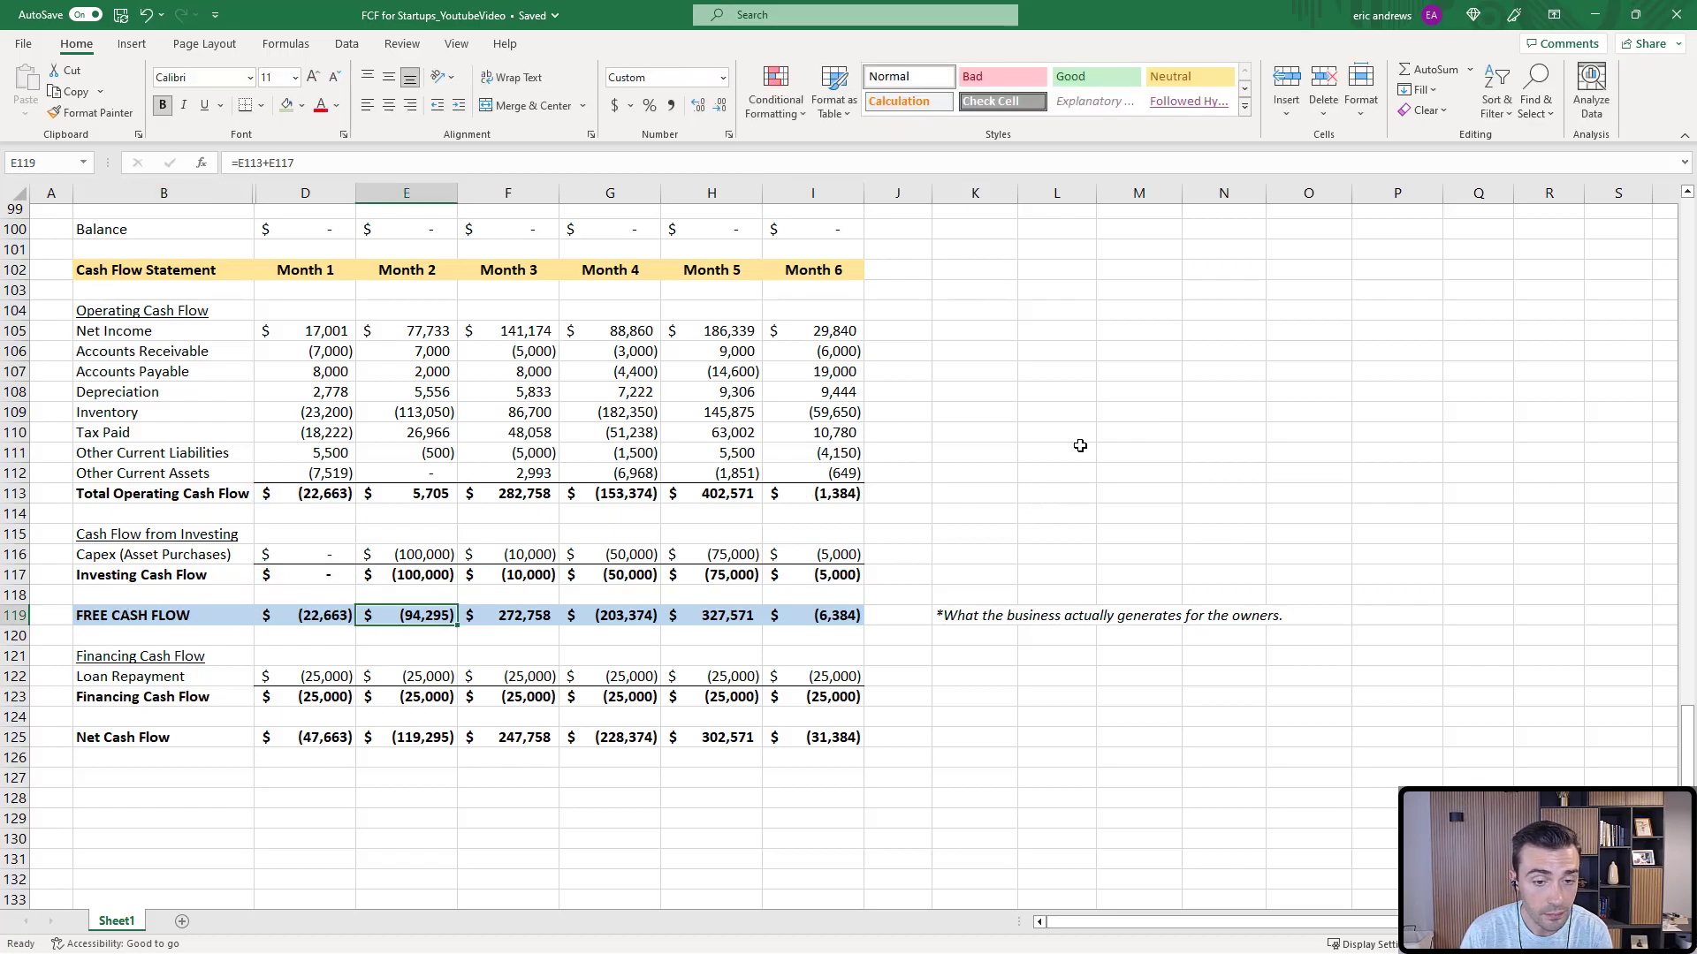
{"action": "key", "text": "F2"}
{"action": "key", "text": "Escape"}
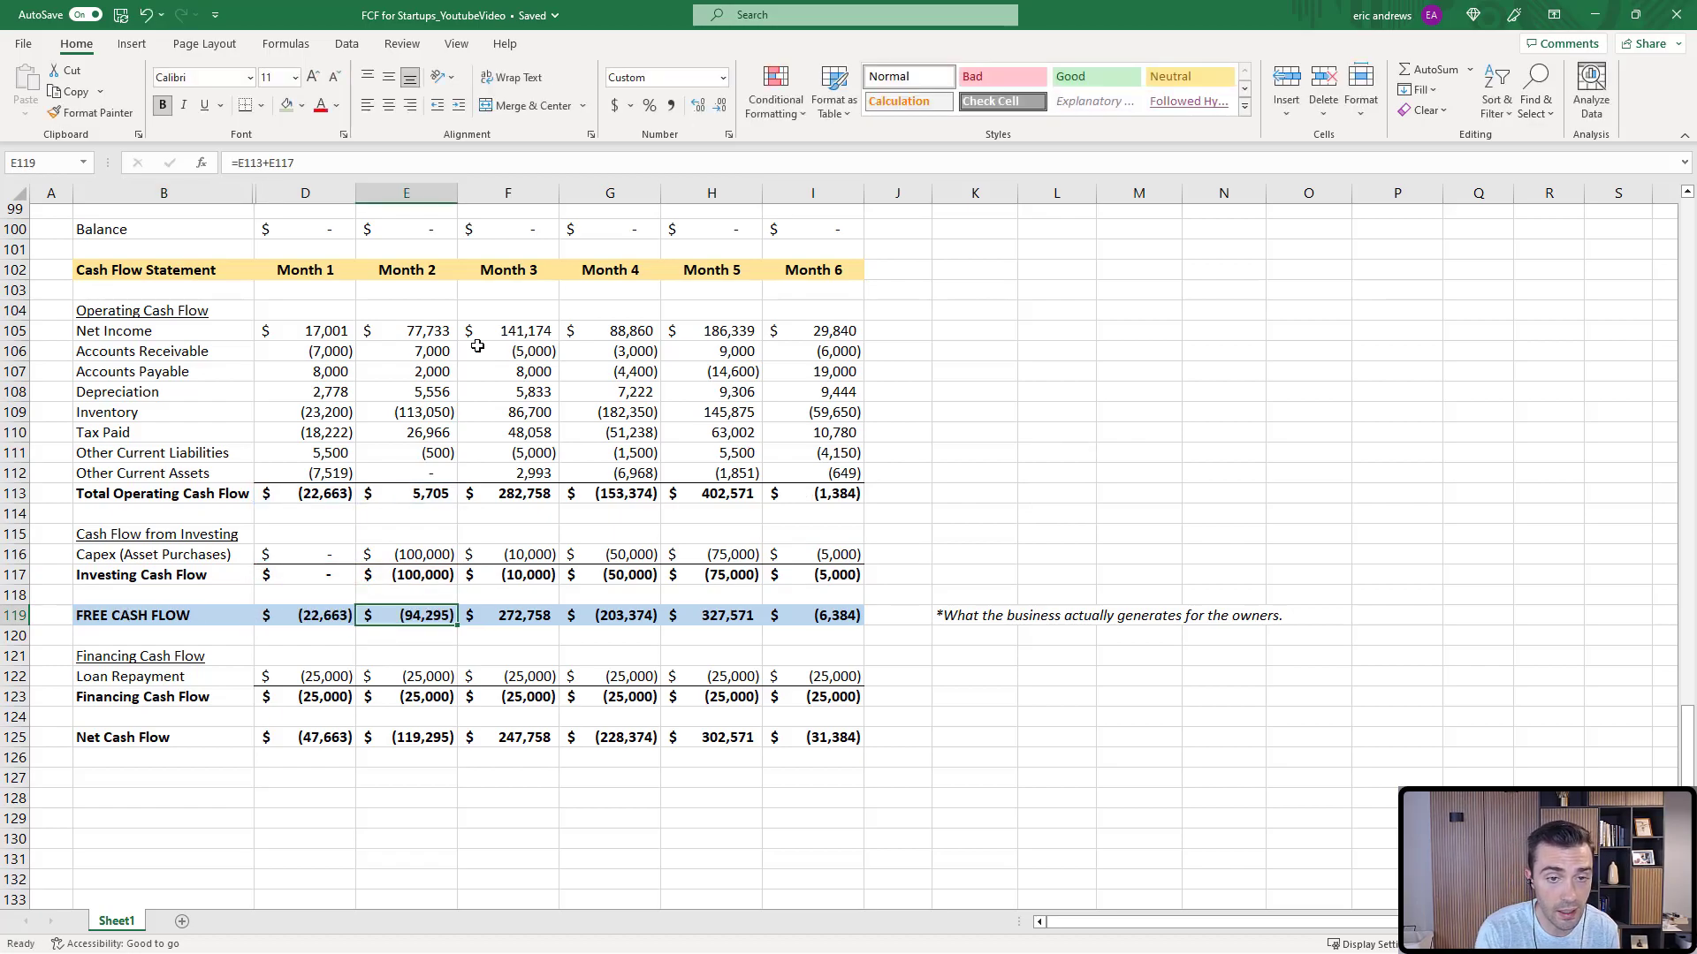
{"action": "left_click", "coordinate": [406, 330]}
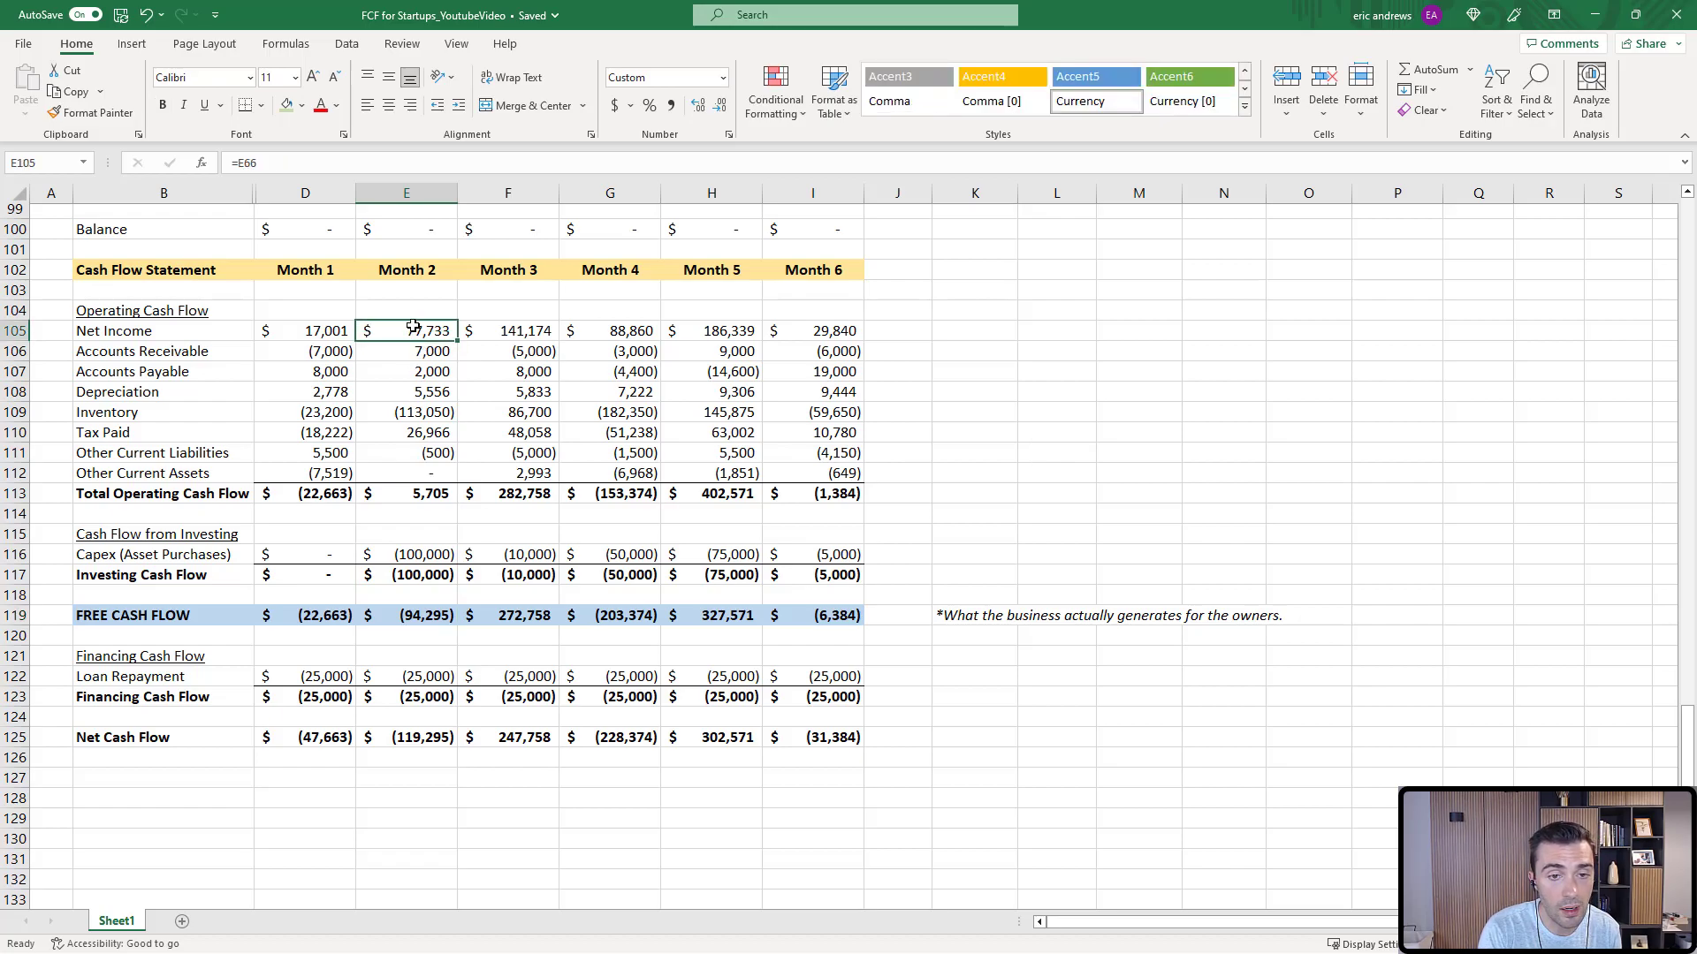
{"action": "left_click", "coordinate": [423, 619]}
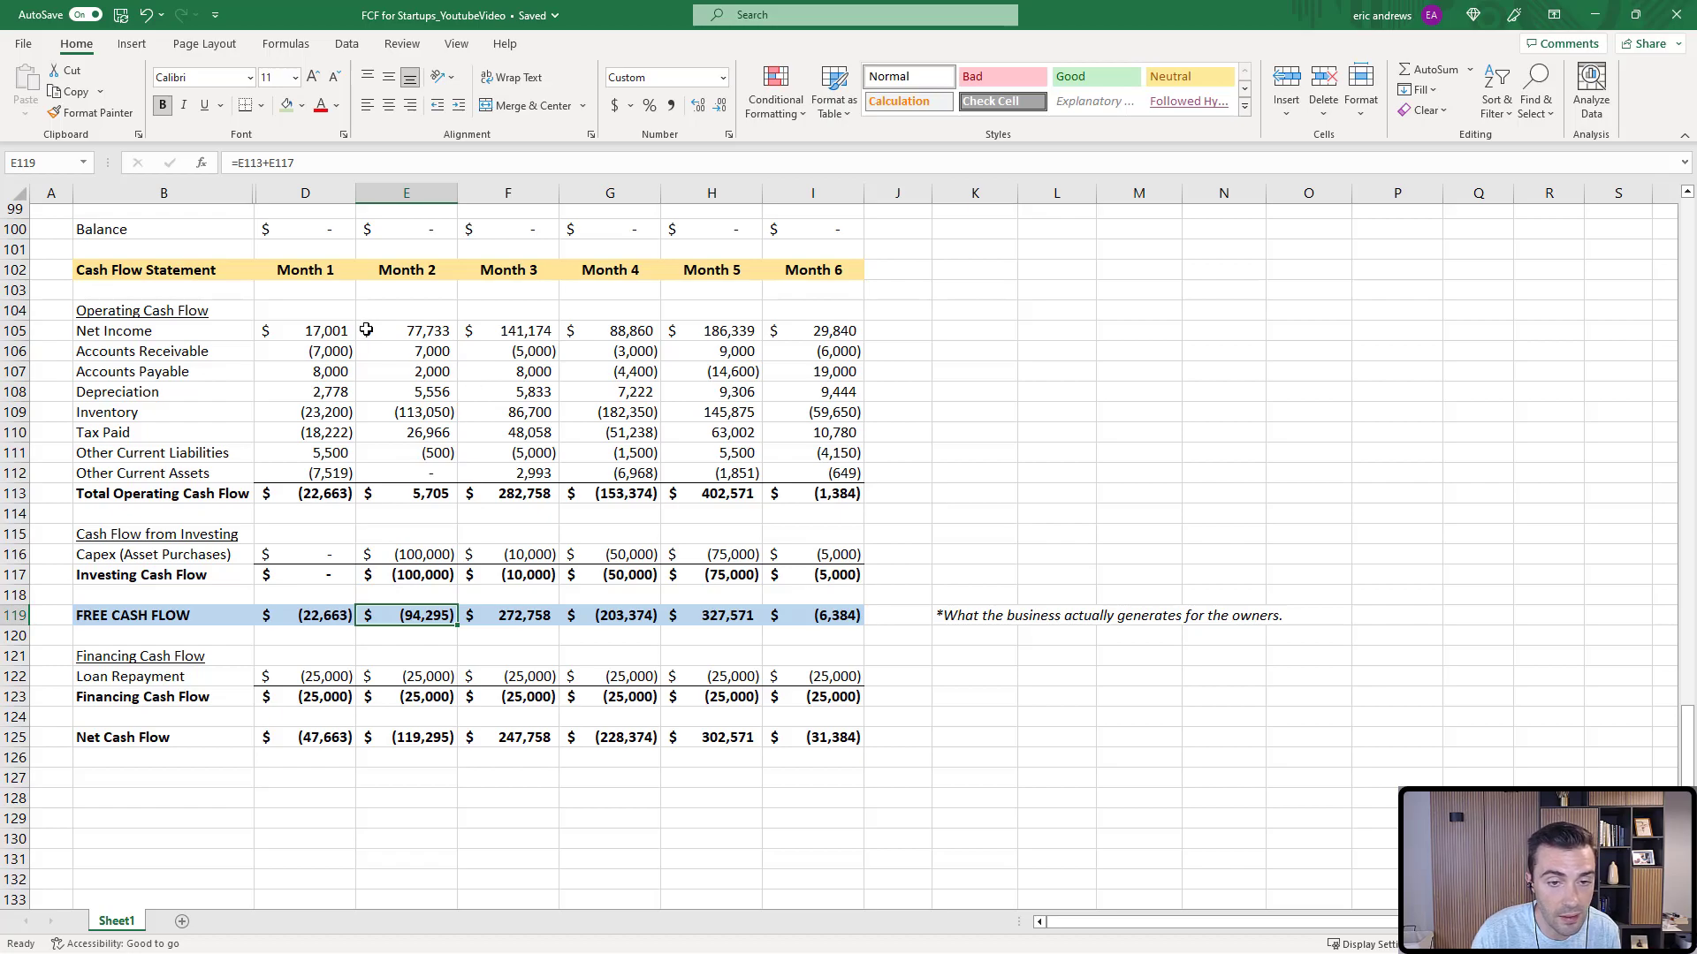
{"action": "left_click", "coordinate": [411, 350]}
Highlight the Month 2 Inventory (113,050) and Capex (100,000) figures in yellow.
{"action": "left_click", "coordinate": [408, 413]}
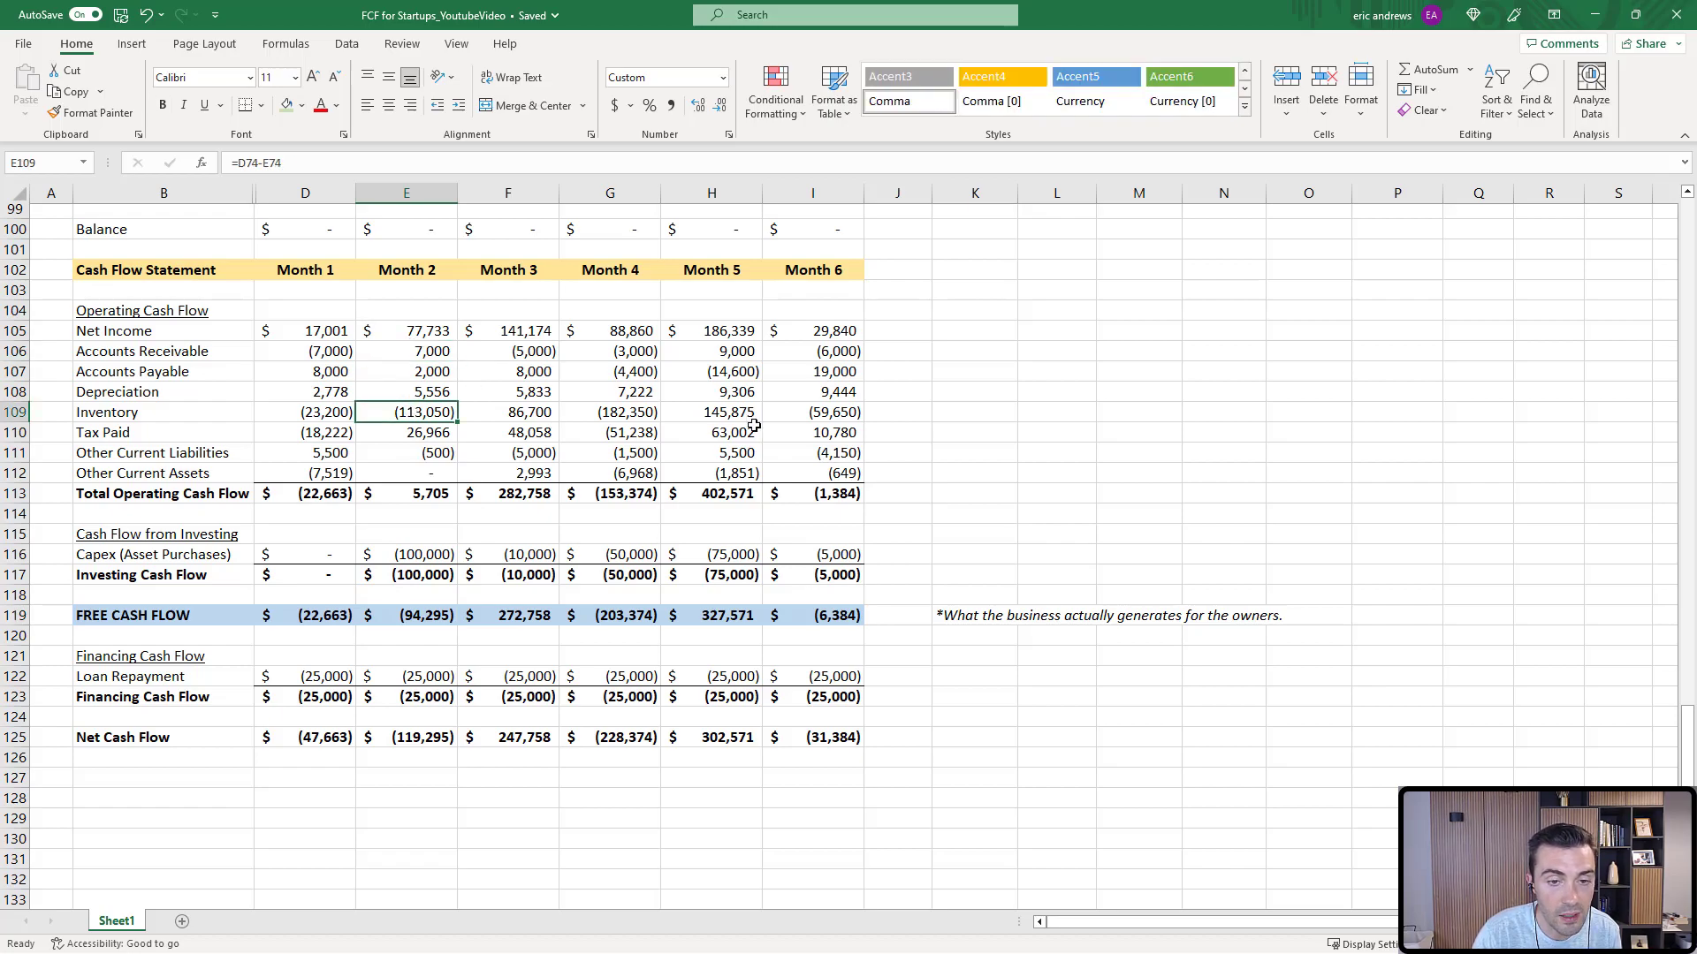
{"action": "left_click", "coordinate": [303, 107]}
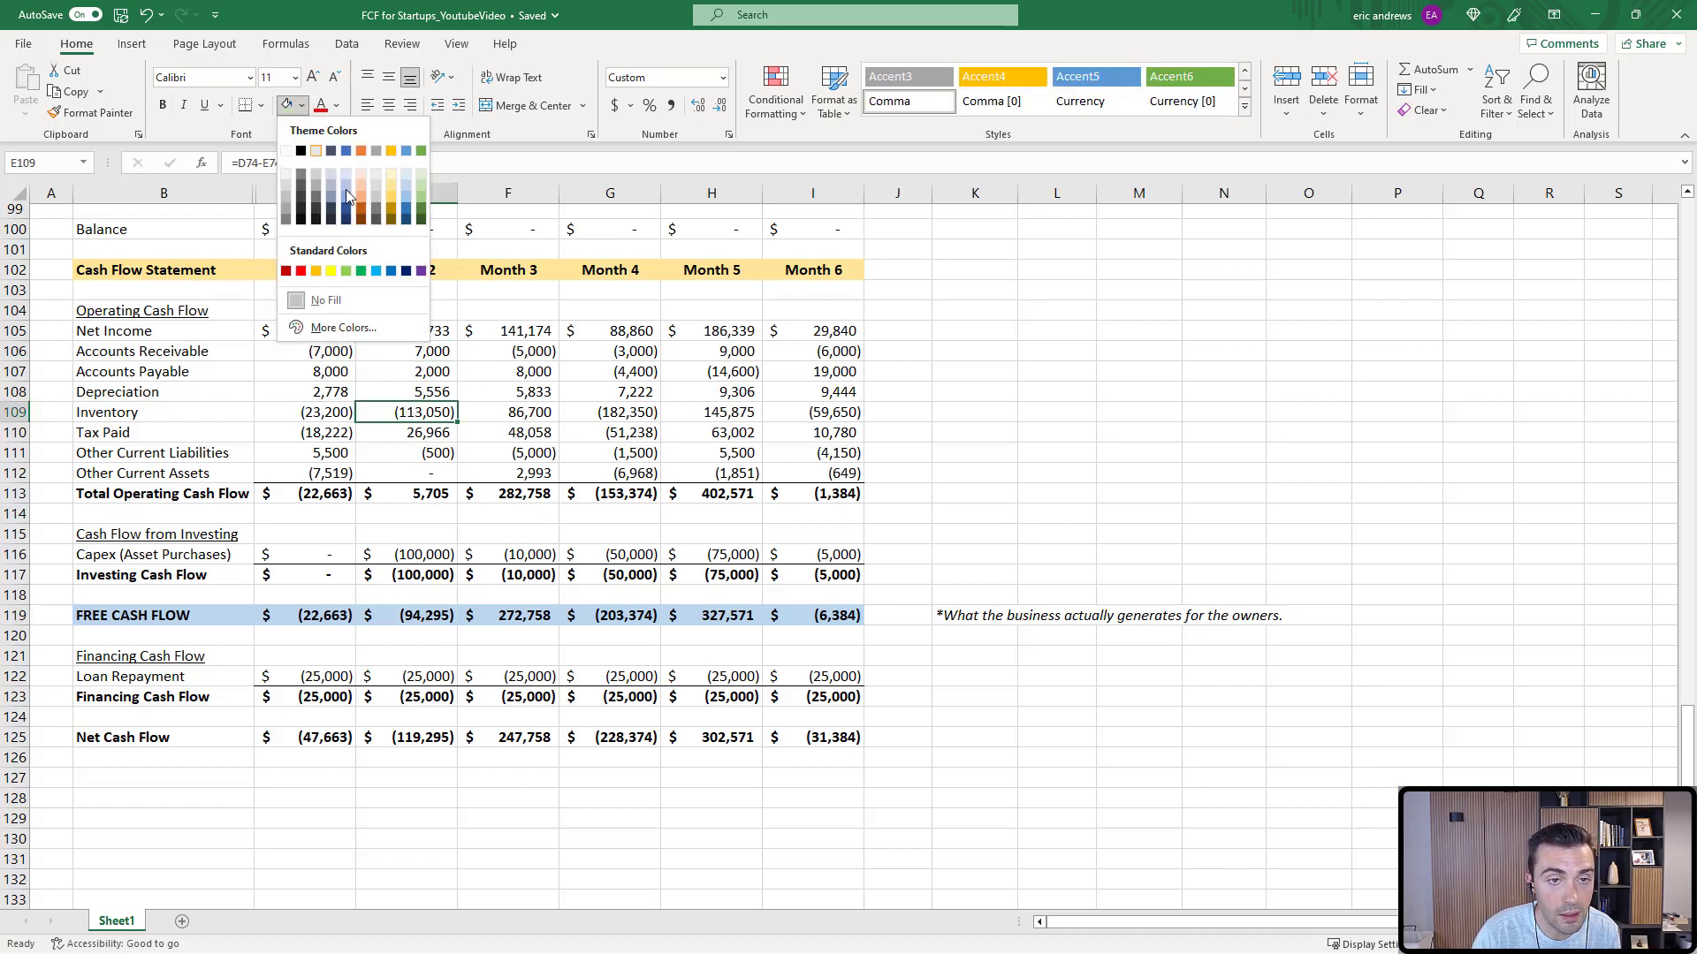
{"action": "left_click", "coordinate": [392, 183]}
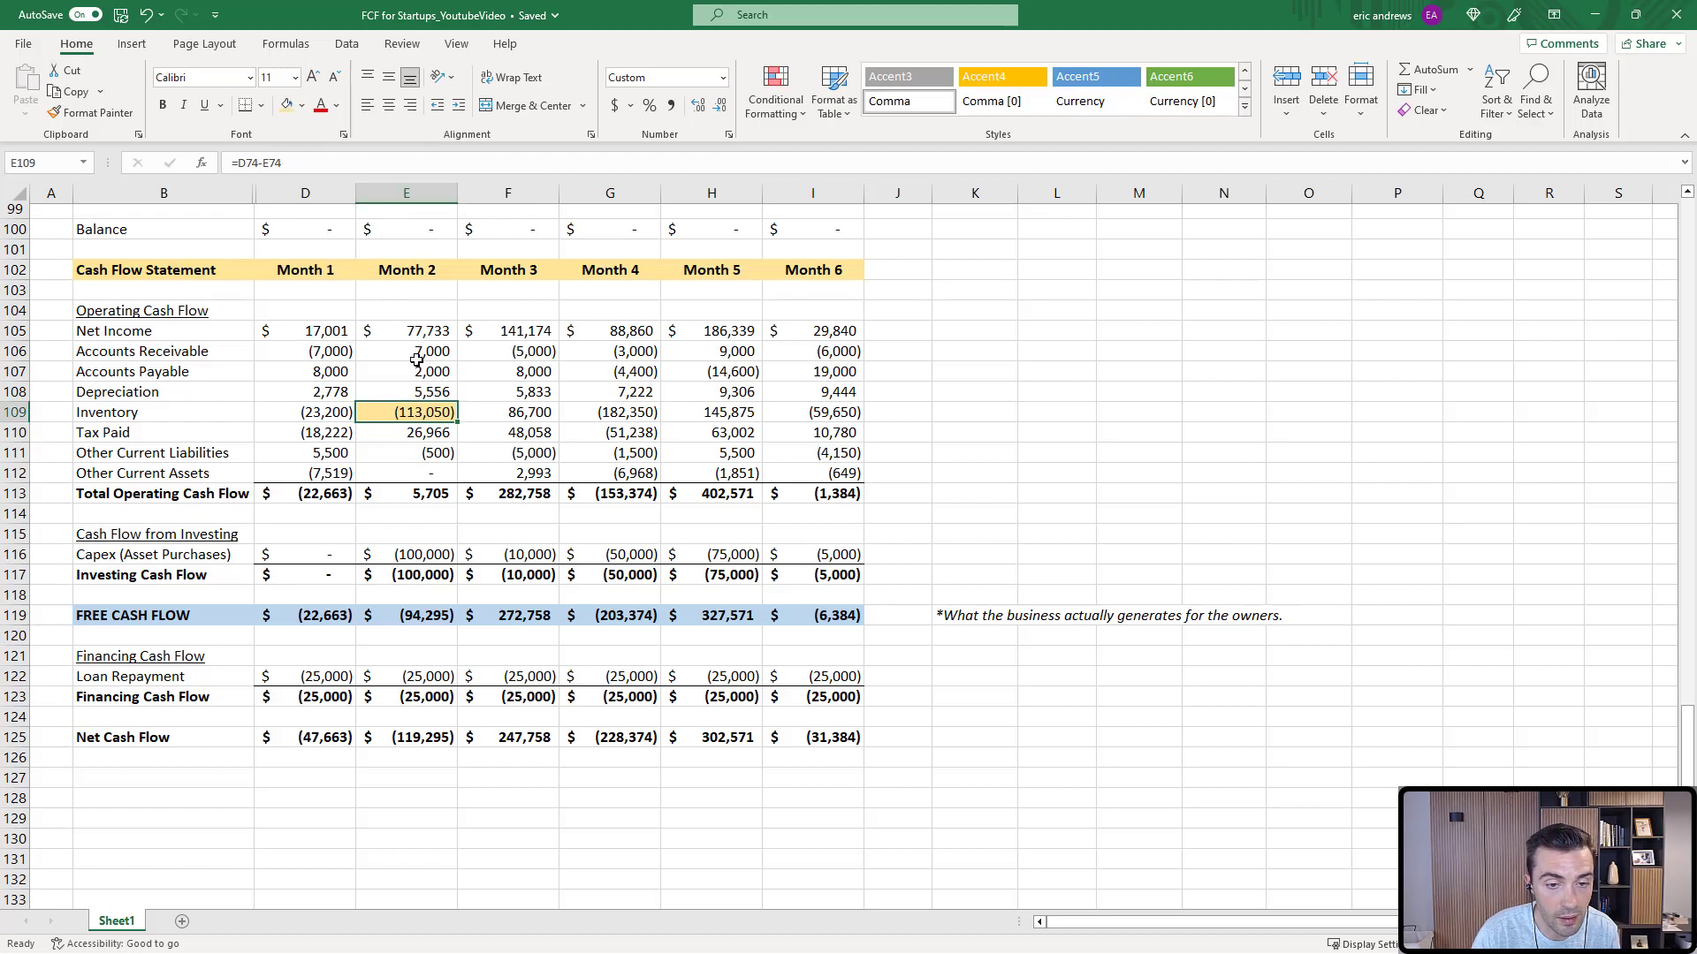
{"action": "left_click", "coordinate": [411, 555]}
{"action": "left_click", "coordinate": [286, 106]}
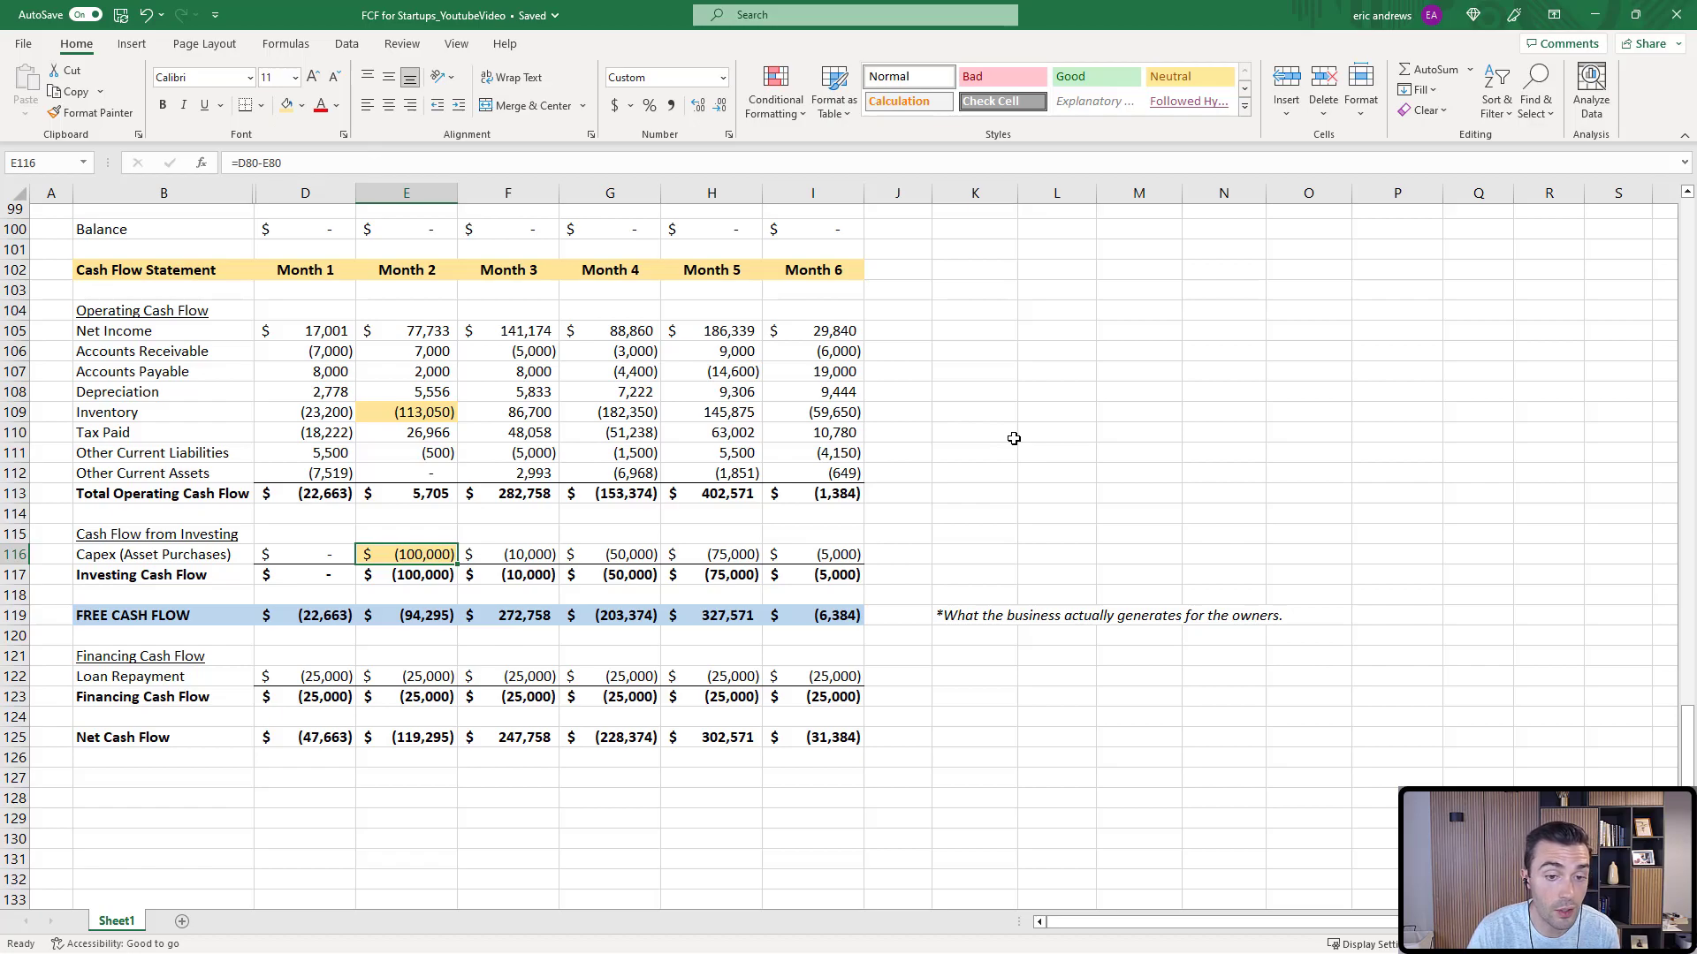
{"action": "left_click", "coordinate": [605, 387]}
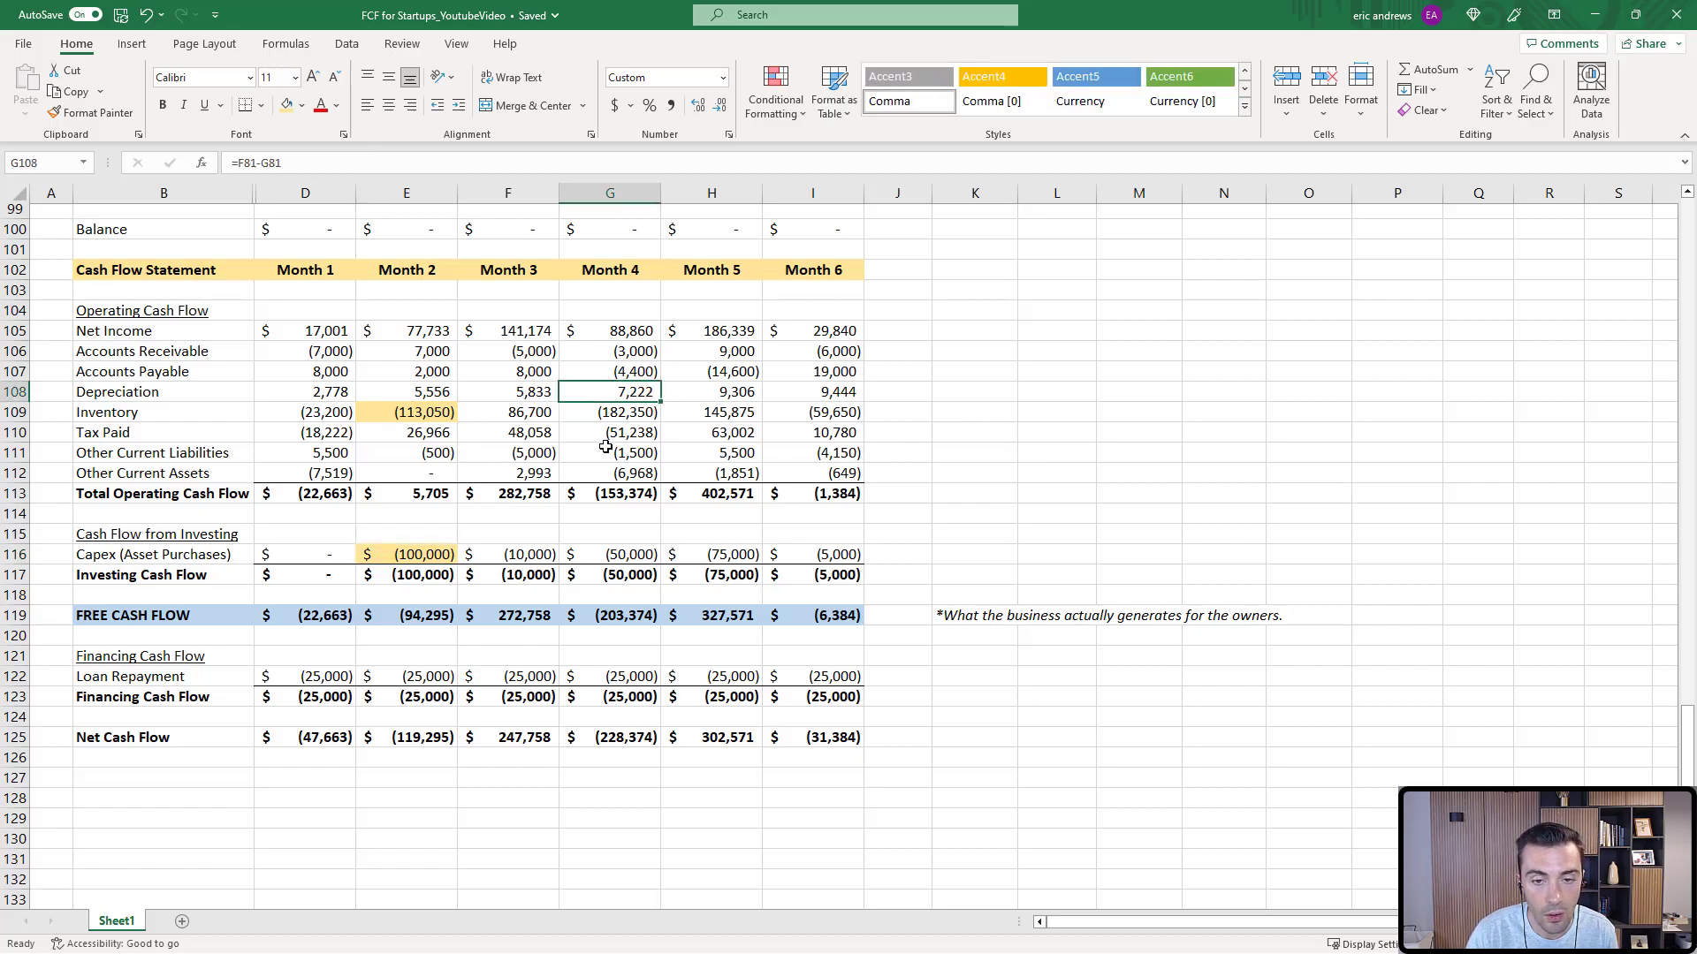
{"action": "left_click", "coordinate": [609, 472]}
{"action": "left_click", "coordinate": [524, 614]}
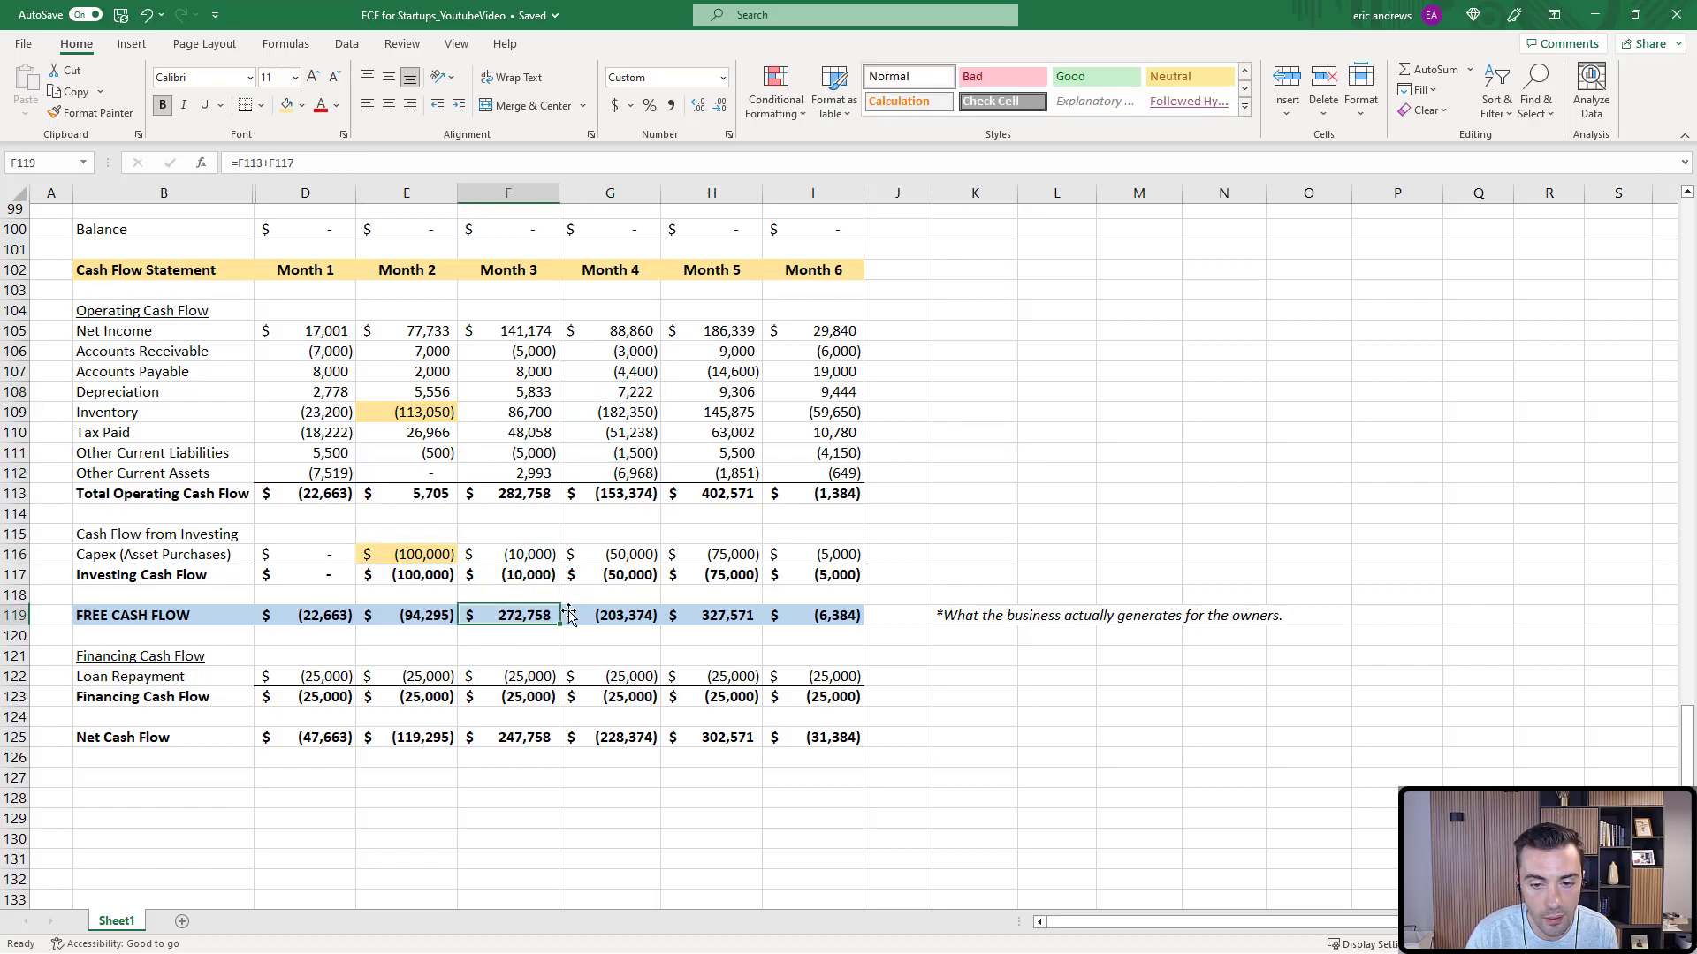
{"action": "left_click", "coordinate": [715, 614]}
{"action": "left_click", "coordinate": [529, 331]}
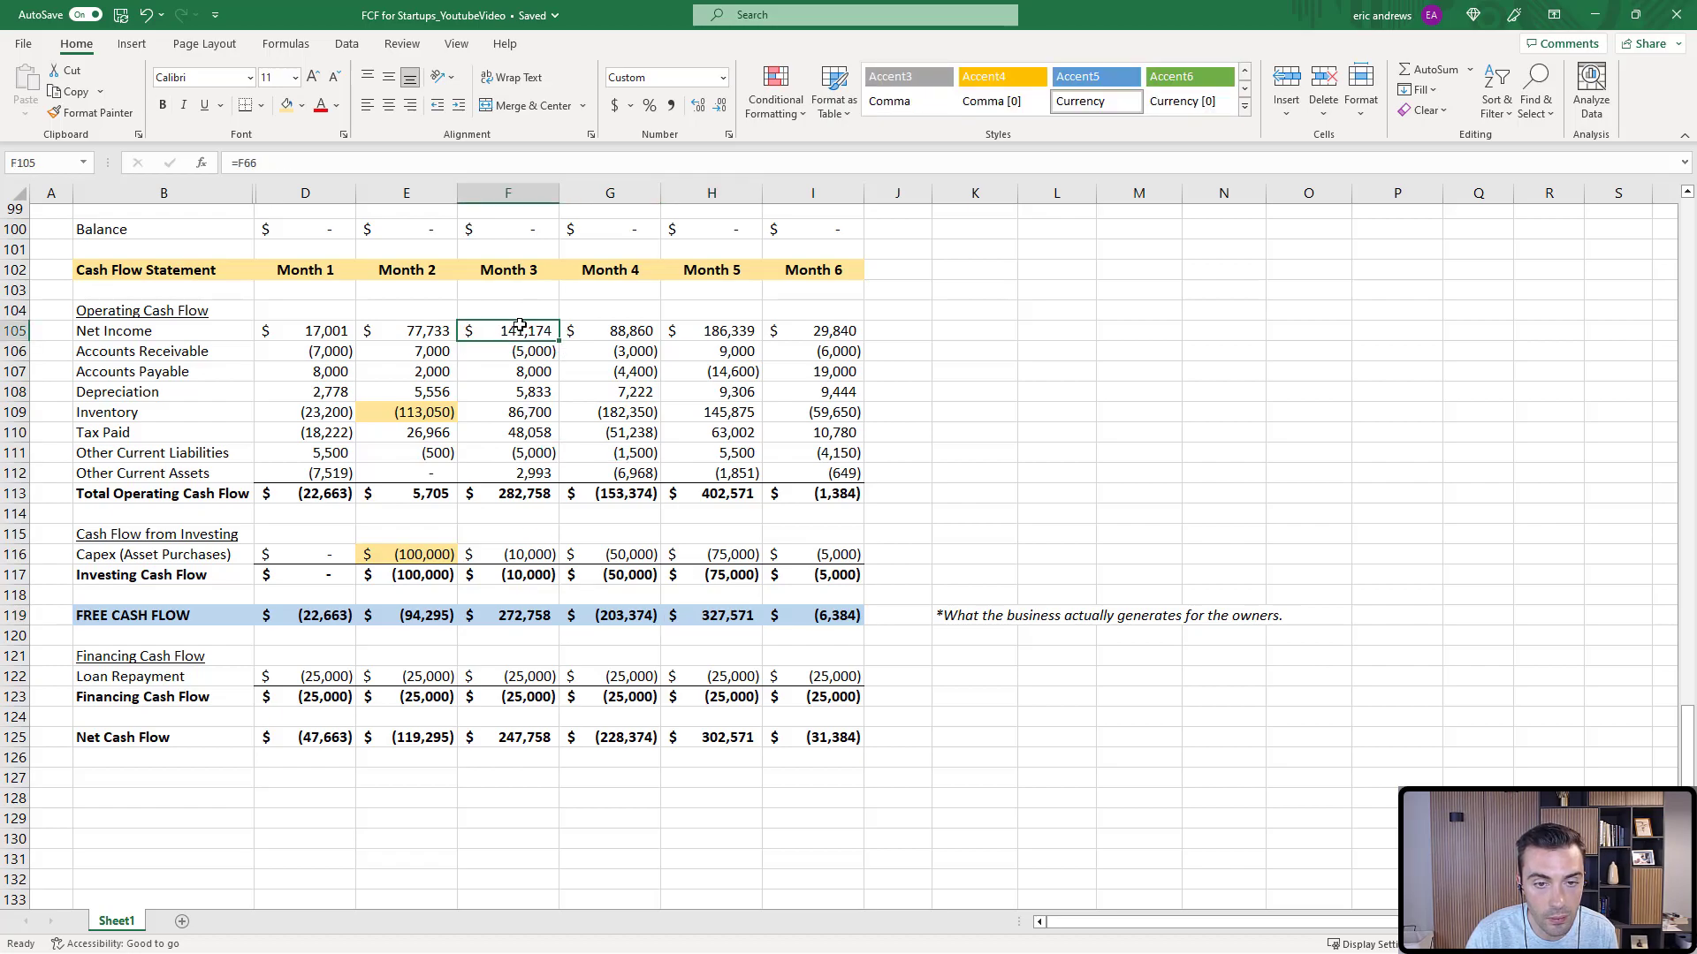
{"action": "left_click", "coordinate": [528, 615]}
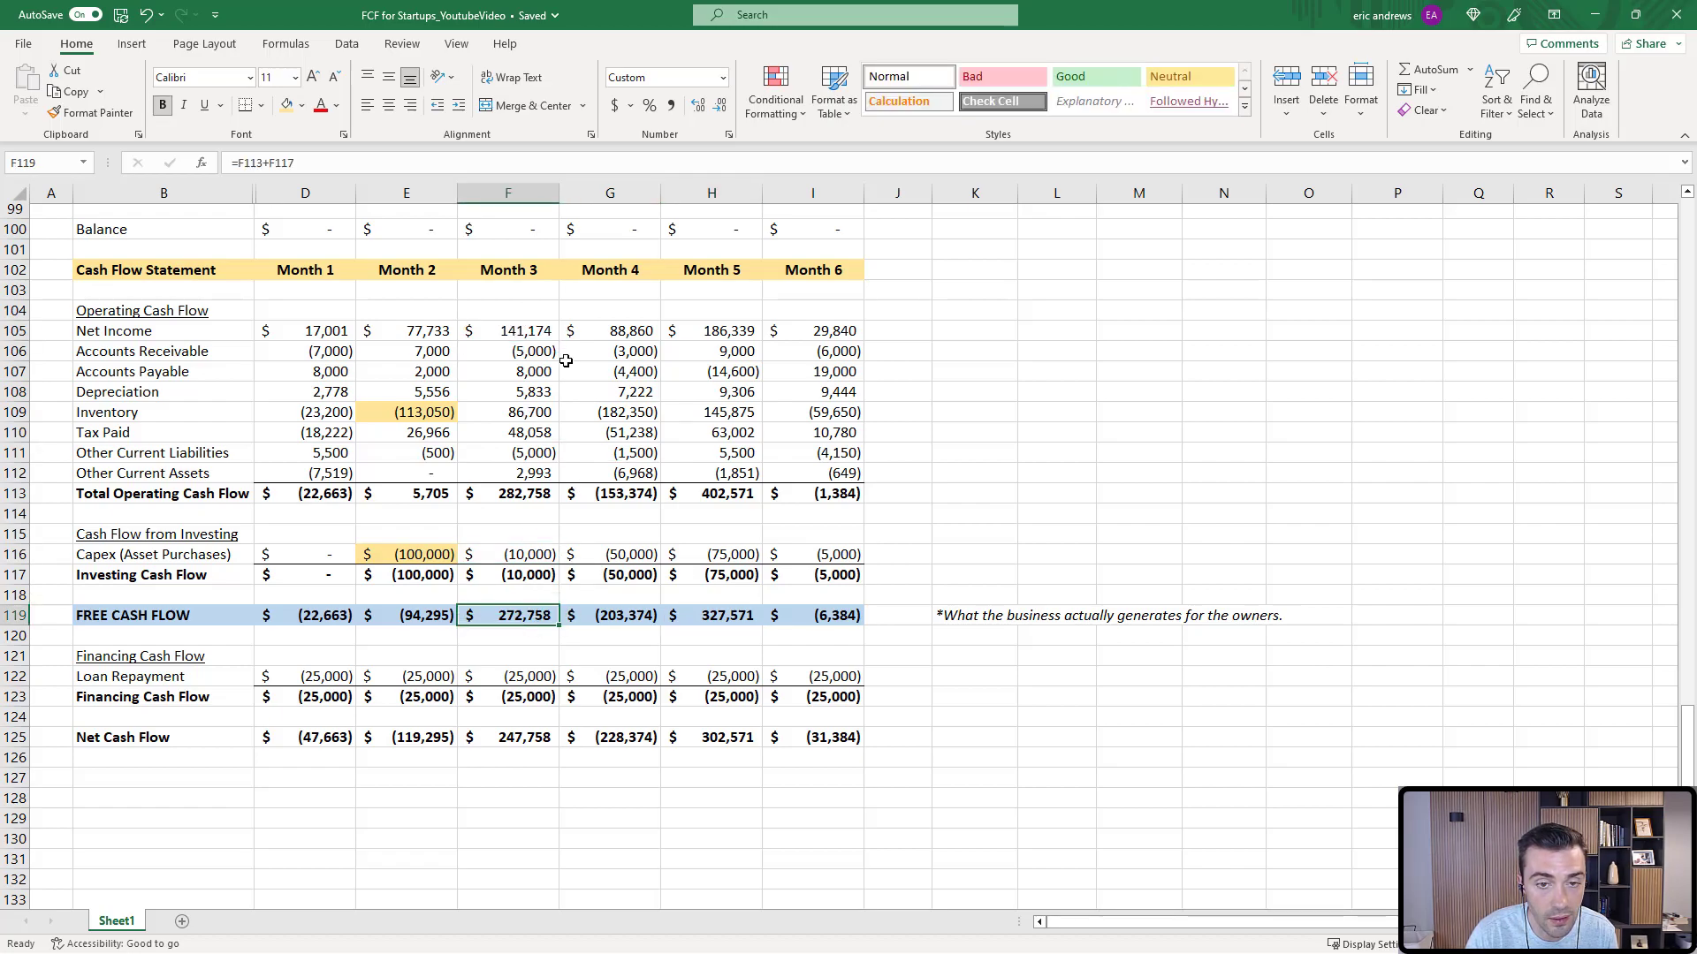
{"action": "left_click", "coordinate": [511, 413]}
{"action": "left_click", "coordinate": [399, 412]}
{"action": "left_click", "coordinate": [517, 412]}
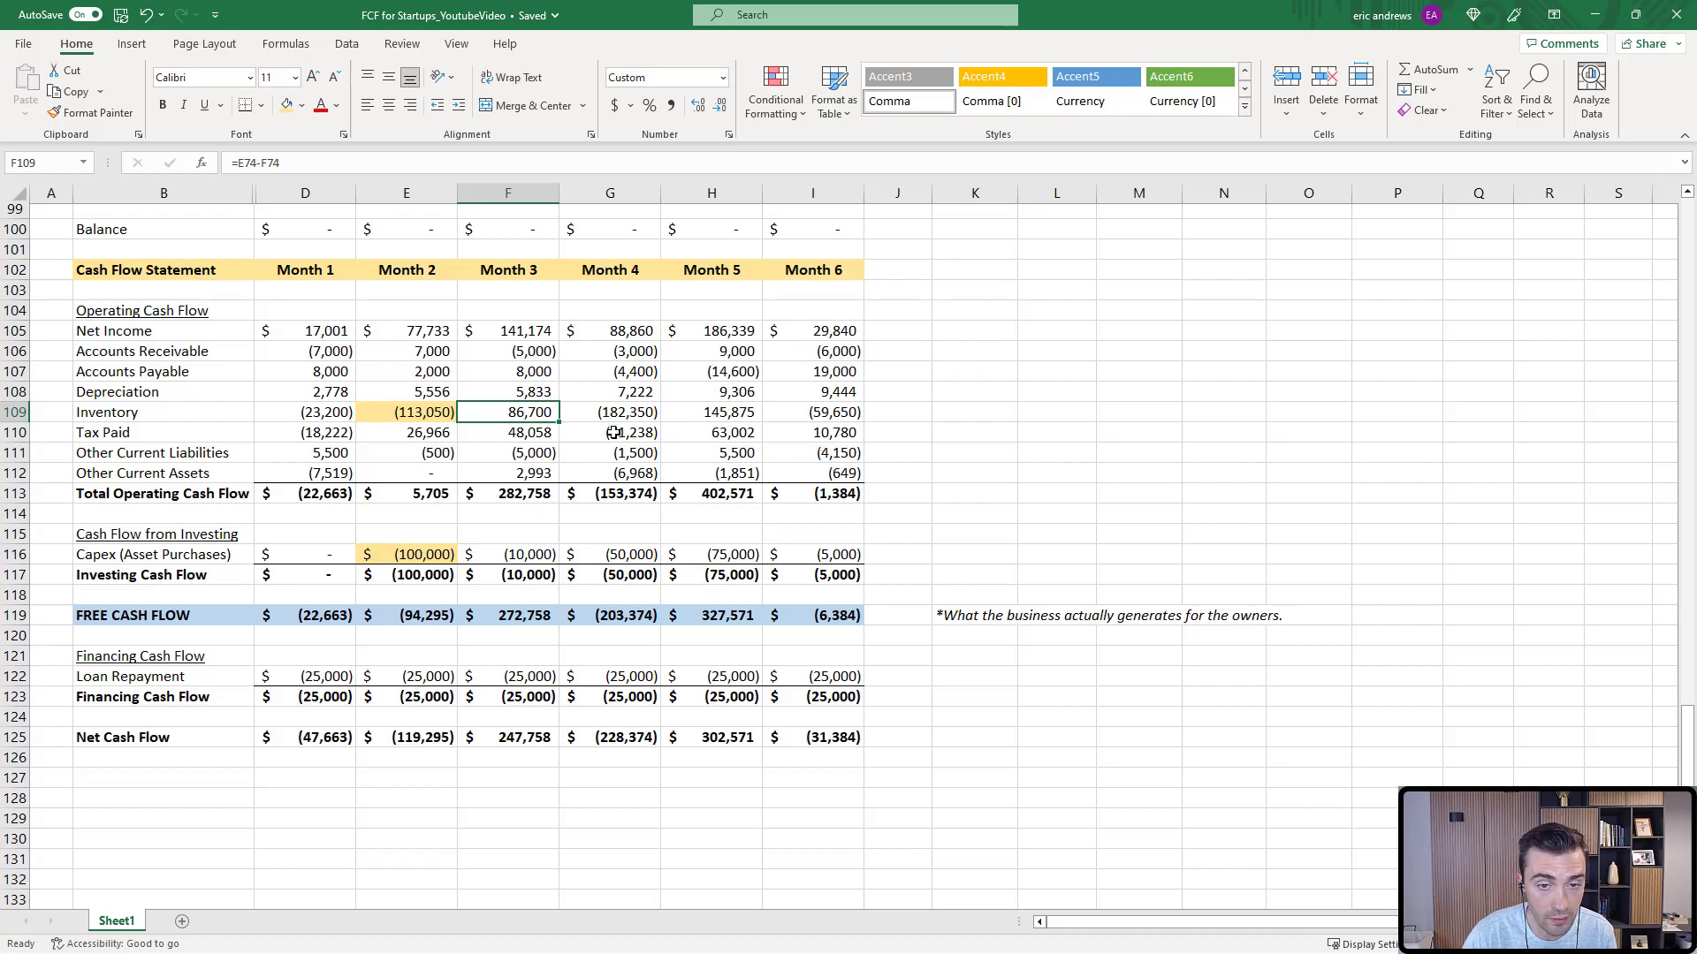
{"action": "left_click", "coordinate": [508, 554]}
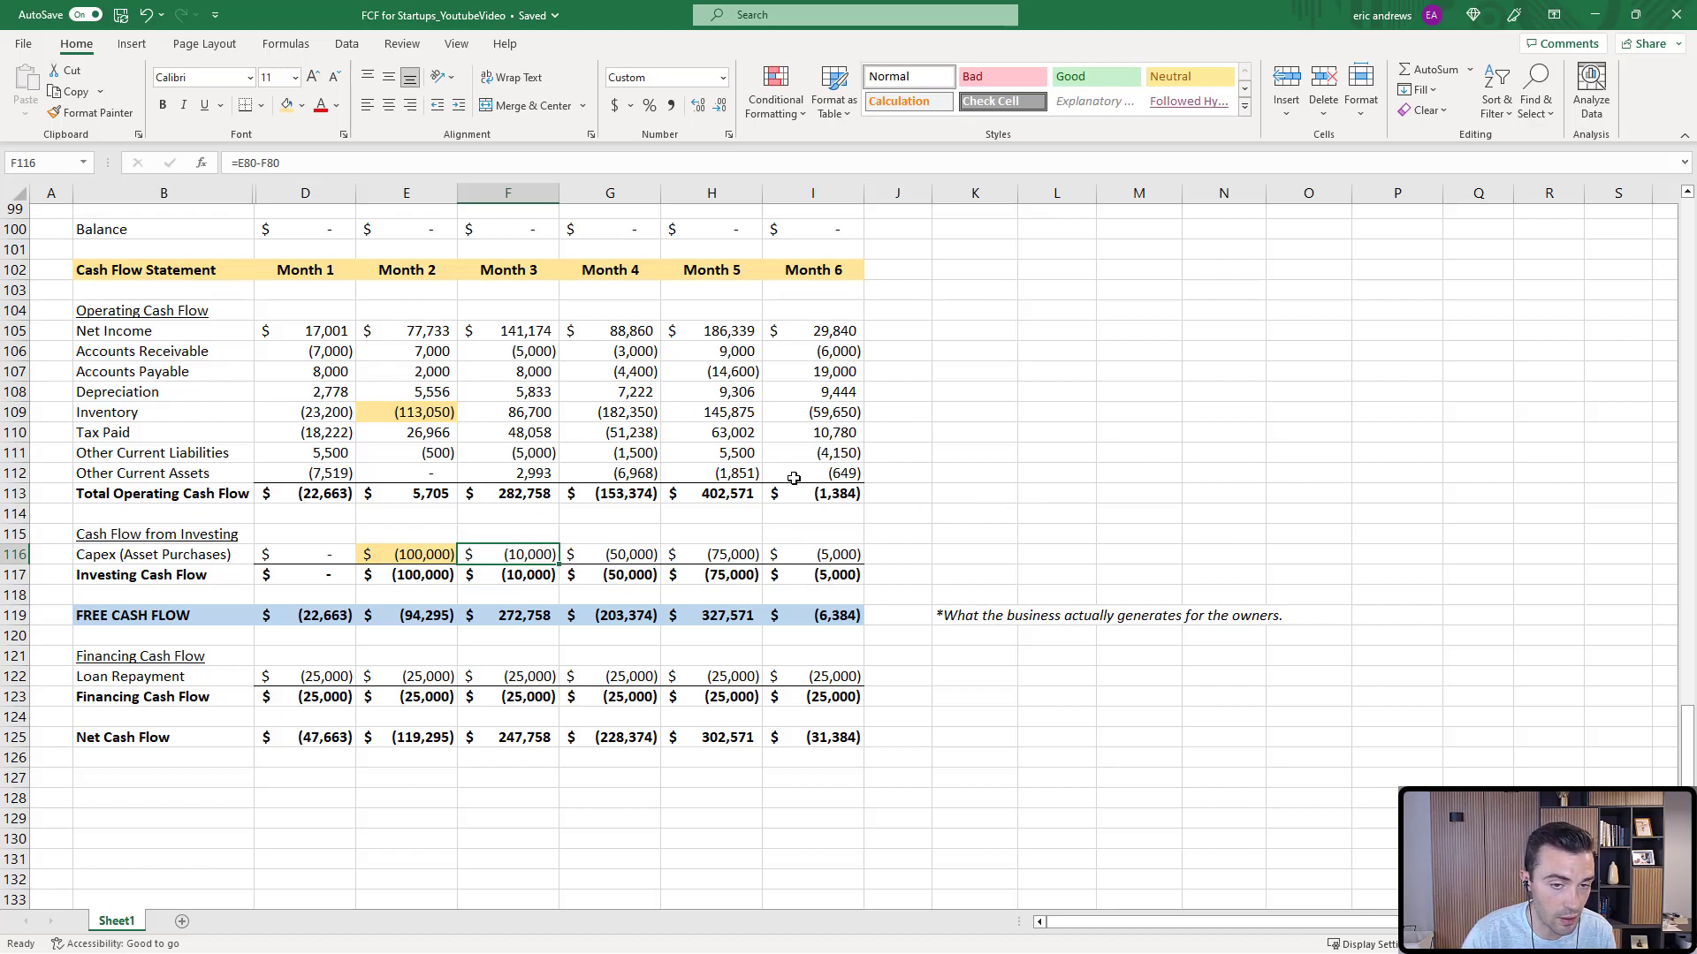
{"action": "left_click", "coordinate": [517, 433]}
{"action": "left_click", "coordinate": [411, 432]}
{"action": "left_click", "coordinate": [322, 434]}
{"action": "left_click", "coordinate": [425, 432]}
{"action": "left_click", "coordinate": [523, 432]}
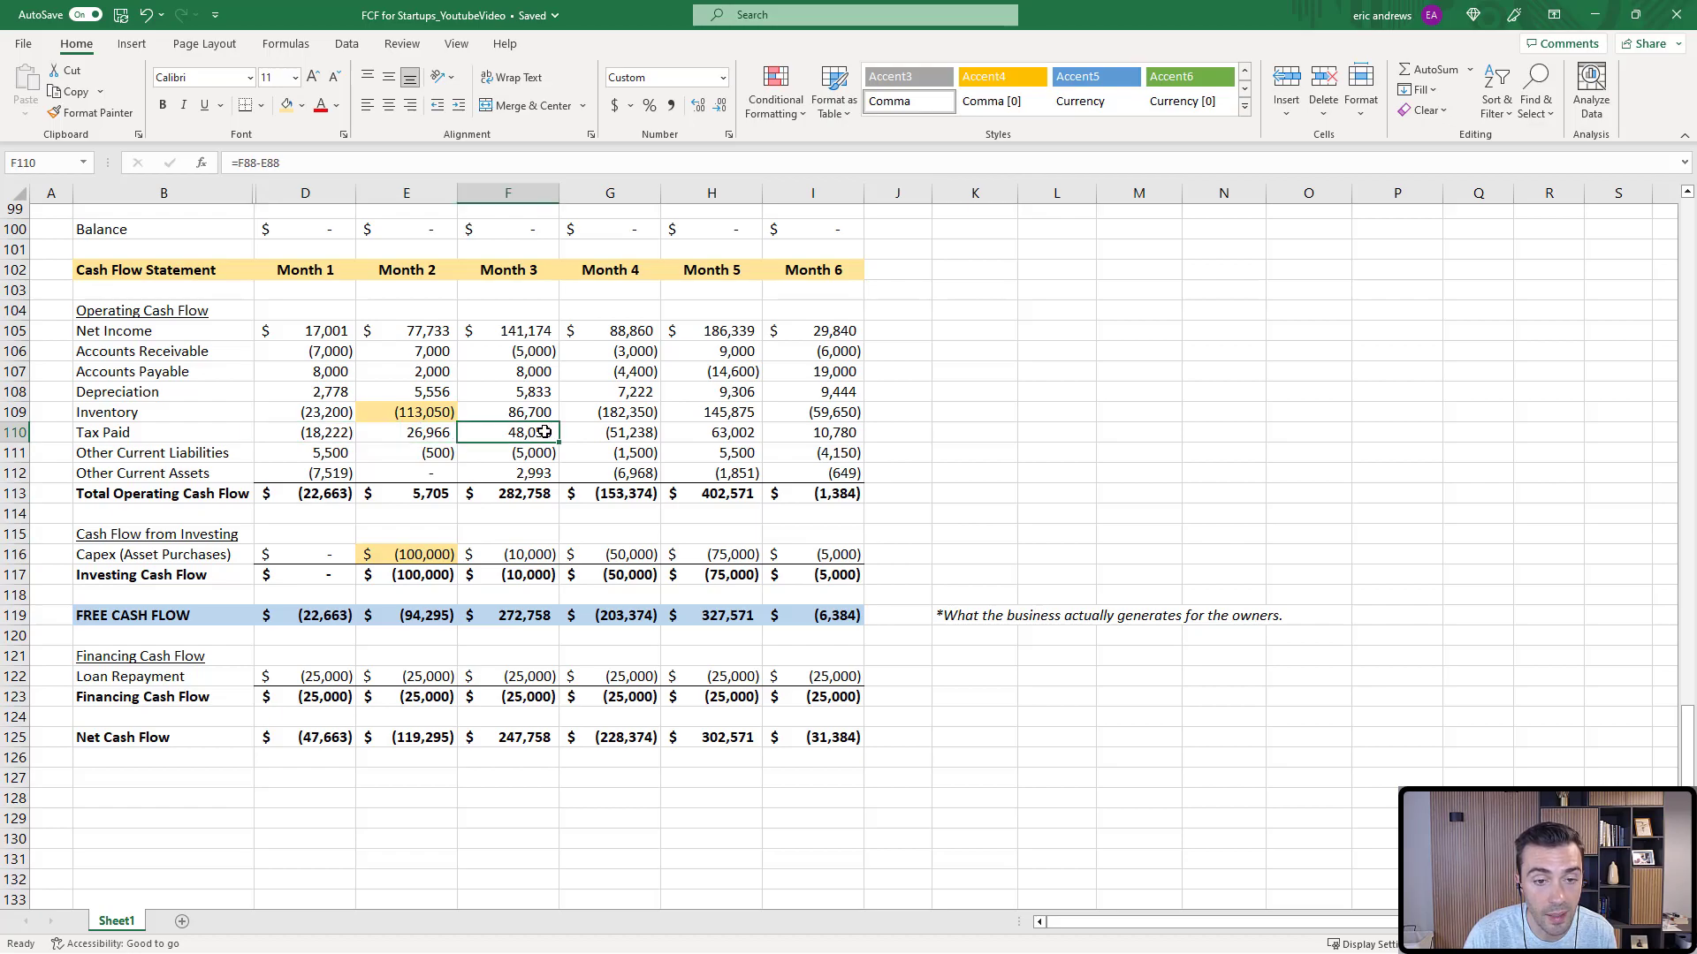
{"action": "left_click", "coordinate": [530, 413]}
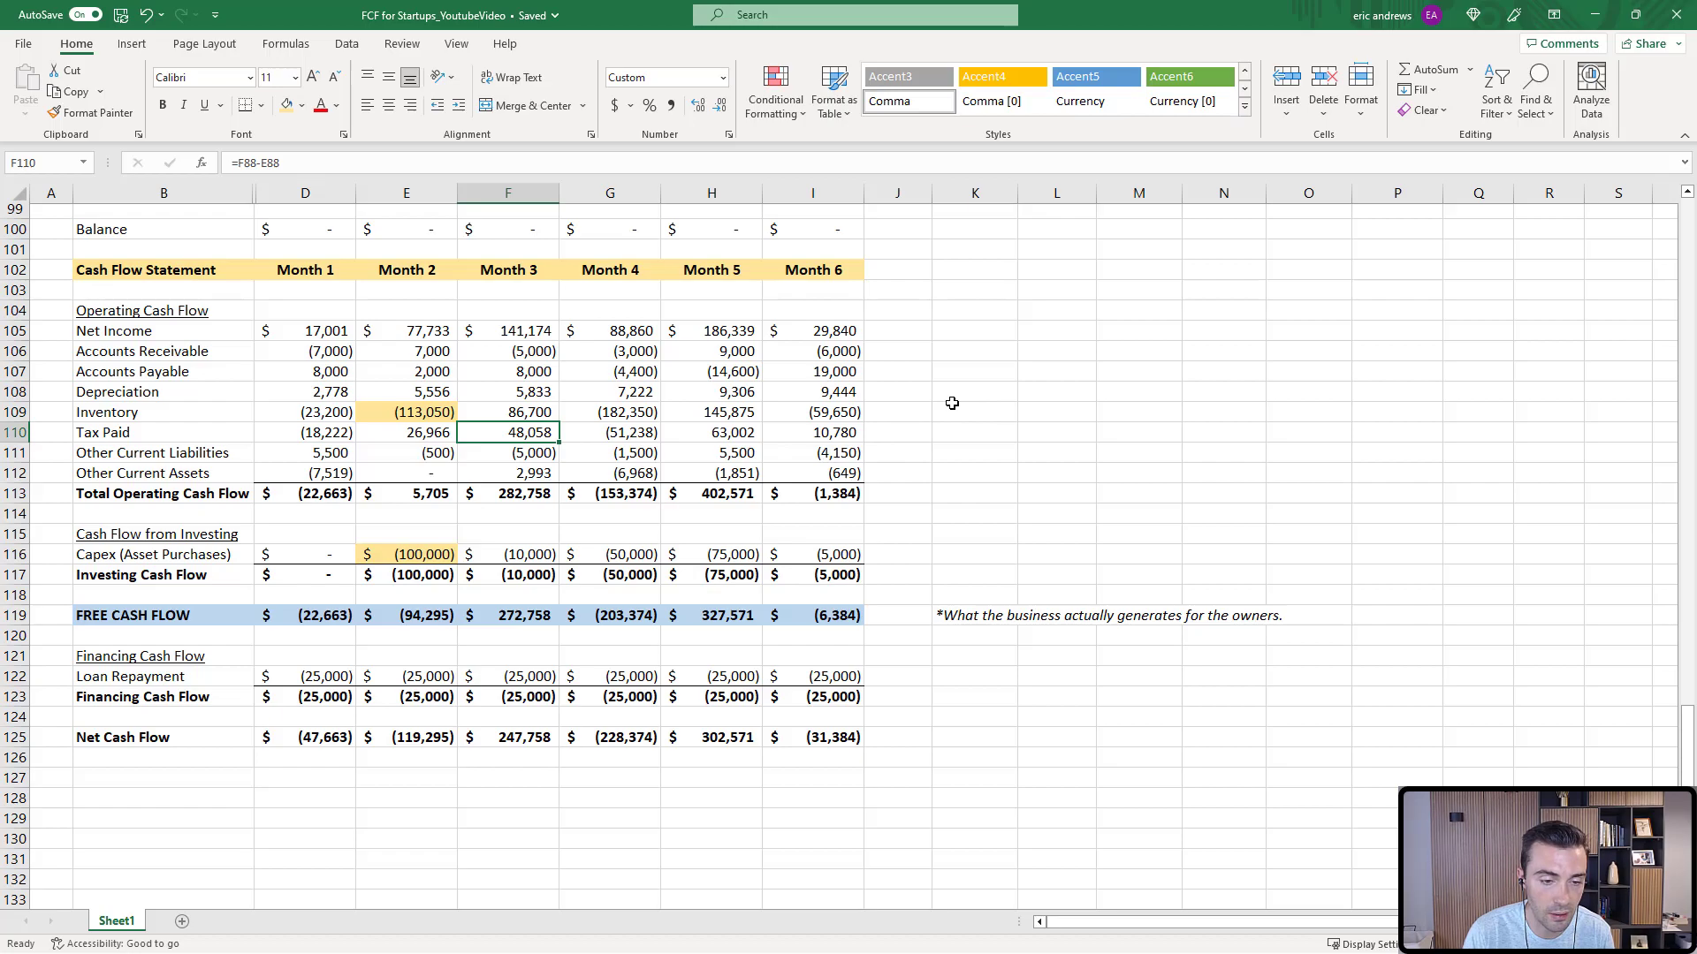
Compare loan repayment with the financing cash flow total for Months 1 to 4.
{"action": "left_click", "coordinate": [323, 677]}
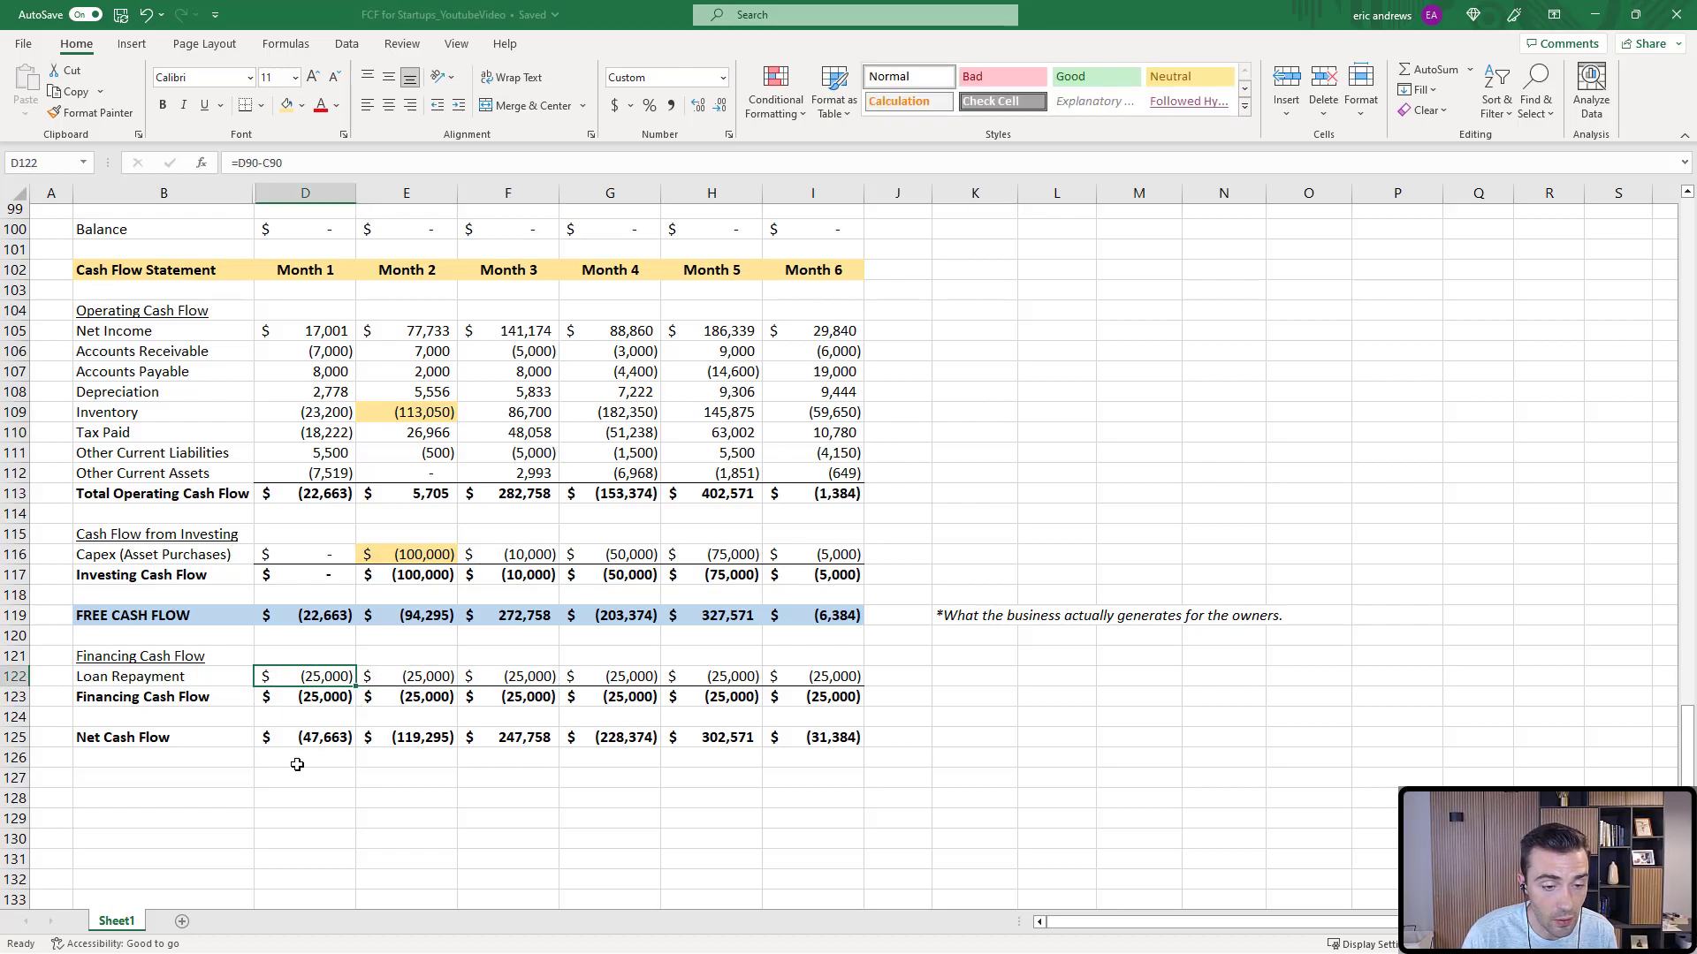
{"action": "left_click", "coordinate": [305, 737]}
{"action": "left_click", "coordinate": [159, 737]}
{"action": "left_click_drag", "start_coordinate": [305, 677], "coordinate": [308, 697]}
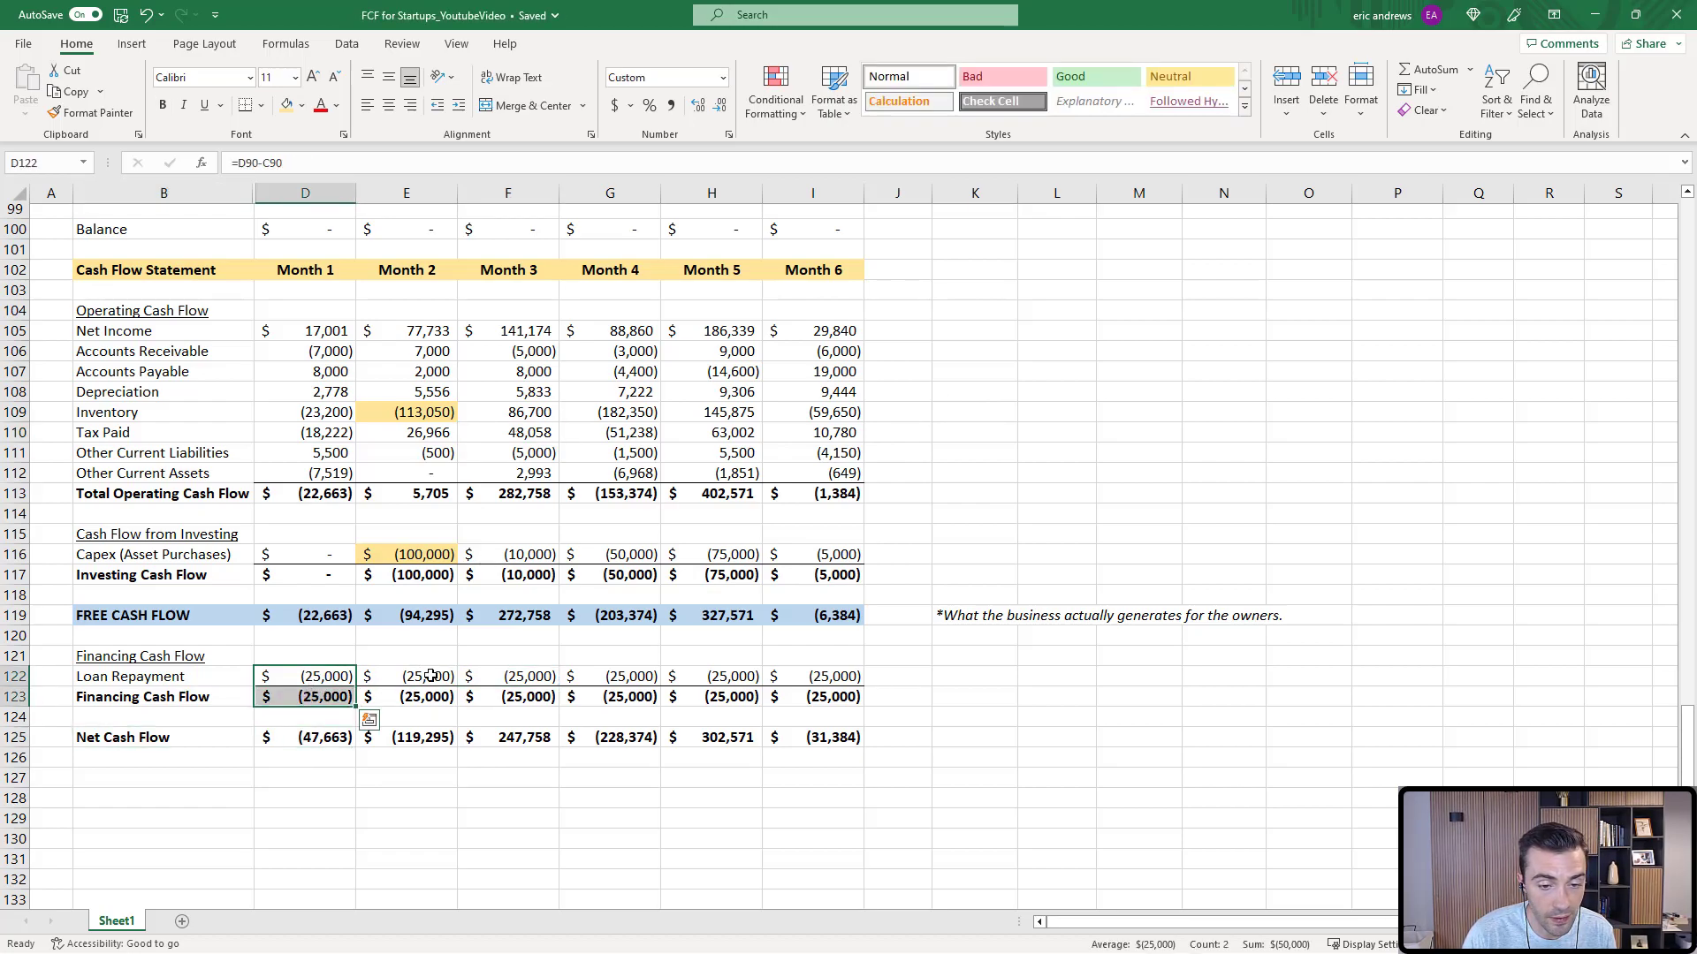
{"action": "left_click_drag", "start_coordinate": [425, 676], "coordinate": [425, 697]}
{"action": "left_click_drag", "start_coordinate": [528, 676], "coordinate": [528, 697]}
{"action": "left_click_drag", "start_coordinate": [628, 677], "coordinate": [630, 697]}
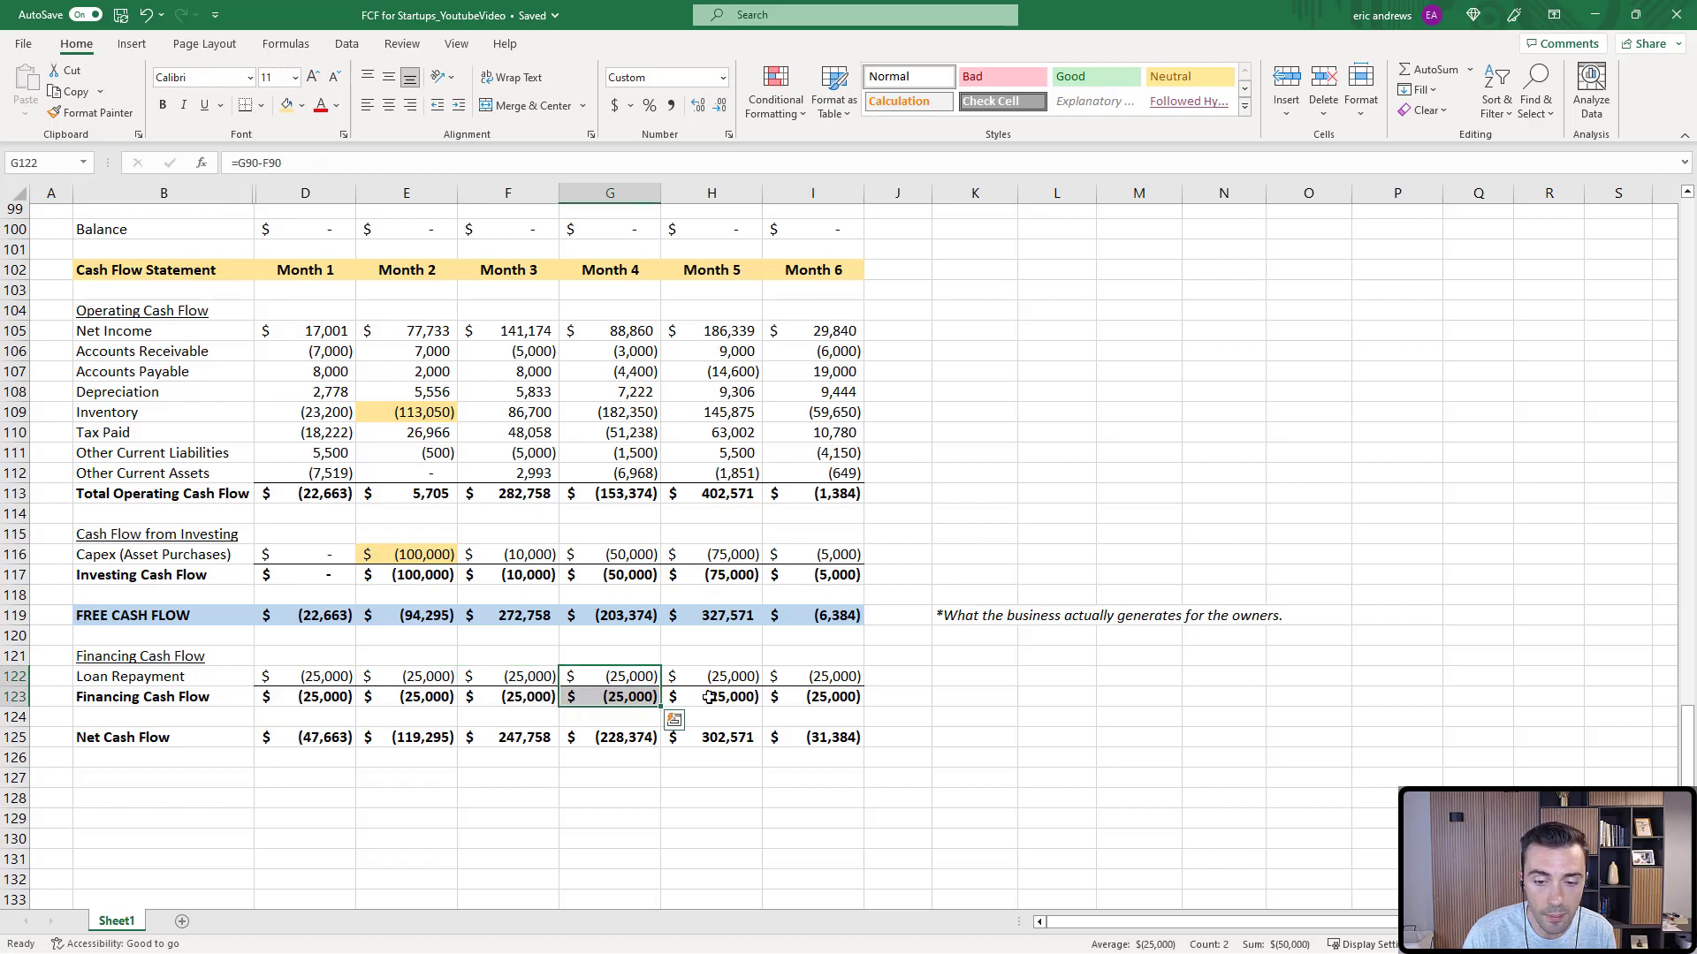
Review each month's Net Cash Flow formula as operating plus investing plus financing.
{"action": "left_click", "coordinate": [309, 738]}
{"action": "left_click", "coordinate": [425, 737]}
{"action": "left_click", "coordinate": [524, 737]}
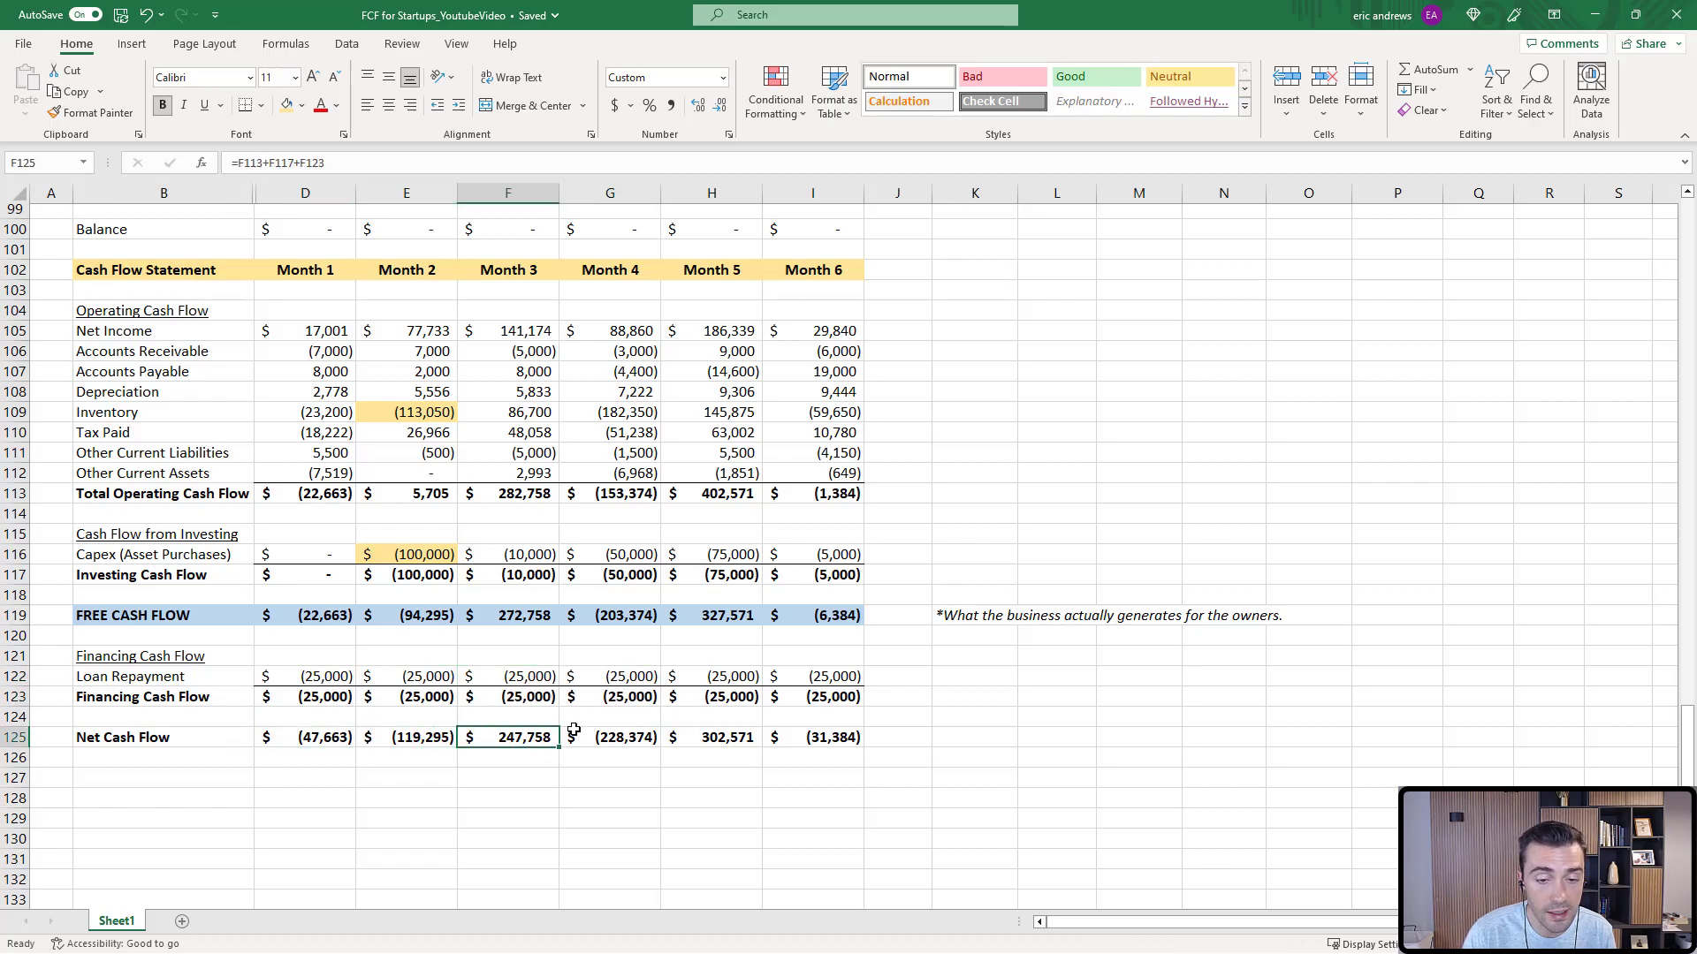
{"action": "left_click", "coordinate": [624, 738]}
{"action": "left_click", "coordinate": [727, 738]}
{"action": "left_click", "coordinate": [811, 737]}
{"action": "left_click", "coordinate": [726, 737]}
{"action": "left_click", "coordinate": [623, 738]}
{"action": "left_click", "coordinate": [523, 737]}
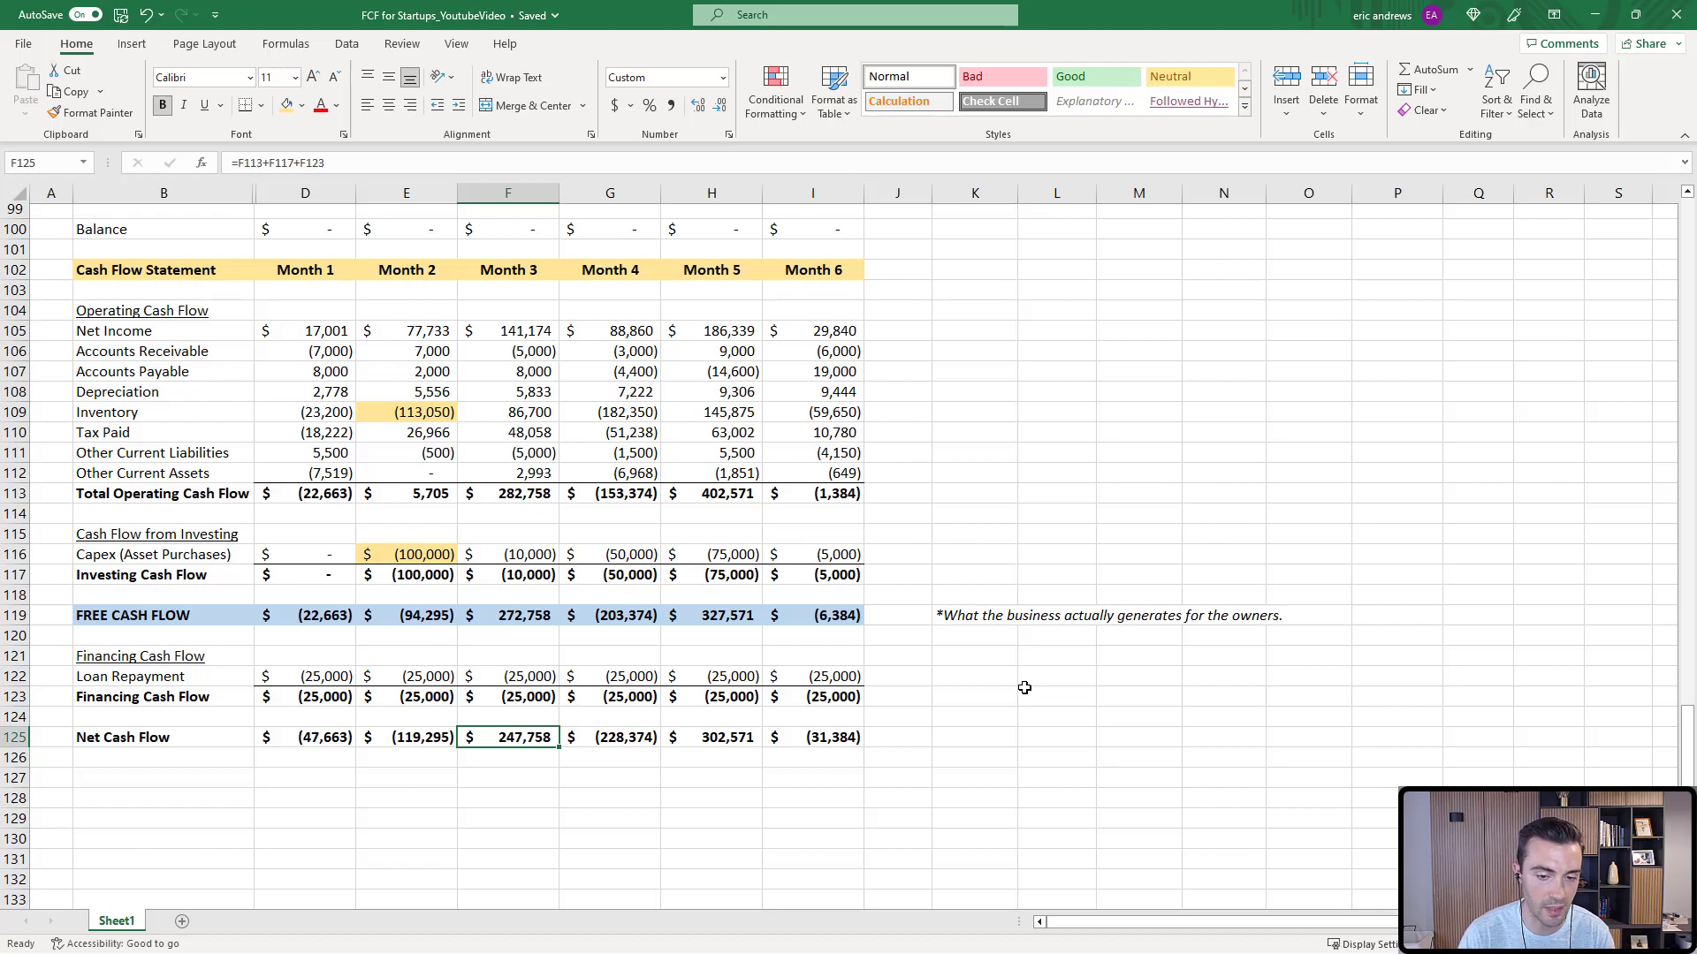
{"action": "key", "text": "Left"}
{"action": "key", "text": "Right"}
{"action": "key", "text": "Right"}
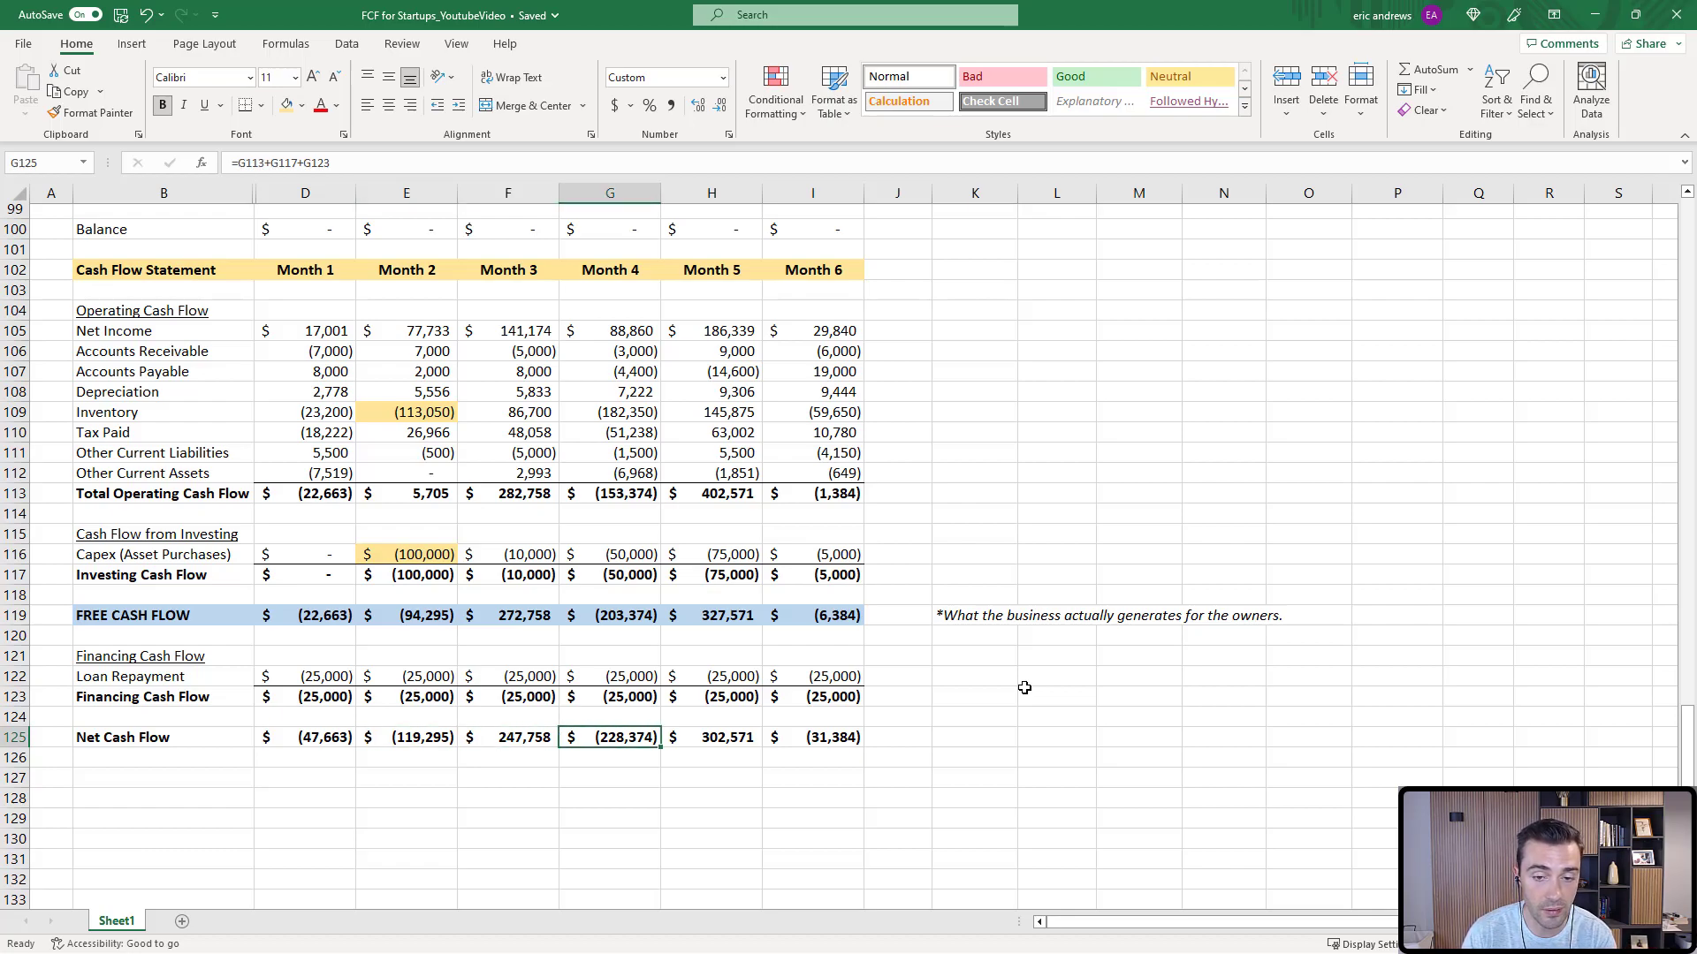
{"action": "key", "text": "Right"}
{"action": "key", "text": "Right"}
{"action": "key", "text": "Left"}
{"action": "key", "text": "Left"}
{"action": "key", "text": "Left"}
{"action": "key", "text": "Left"}
{"action": "key", "text": "Left"}
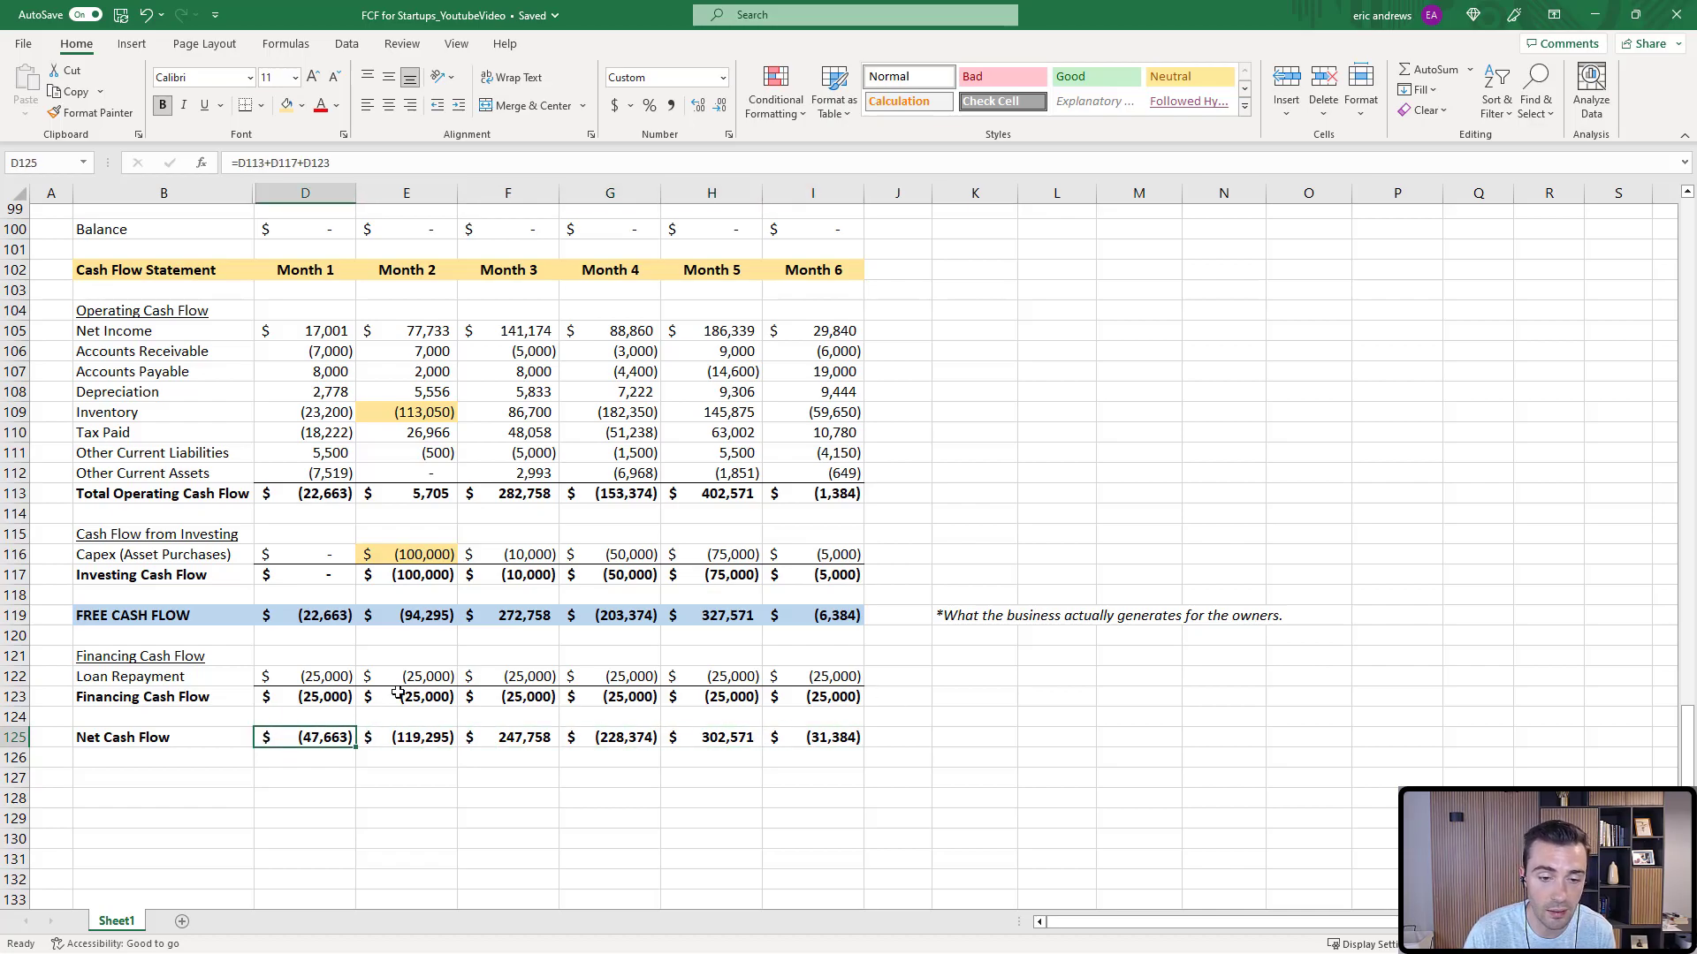
Jump back to the top of the sheet at the case study introduction.
{"action": "left_click", "coordinate": [171, 737]}
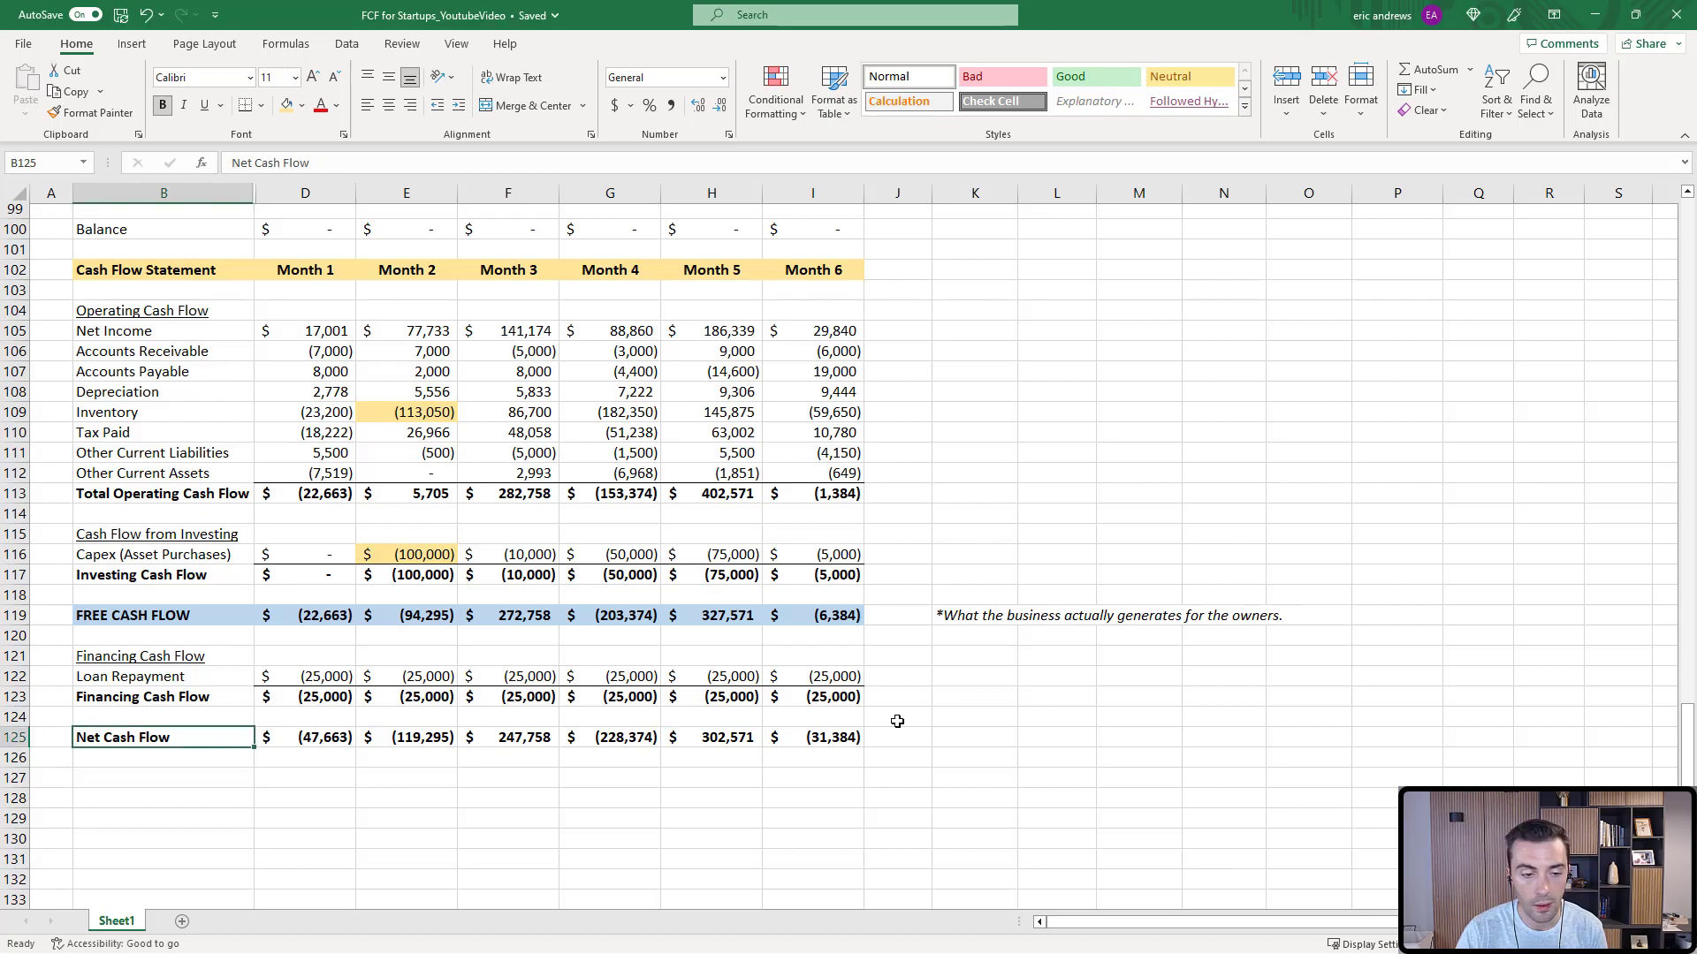
{"action": "key", "text": "ctrl+Home"}
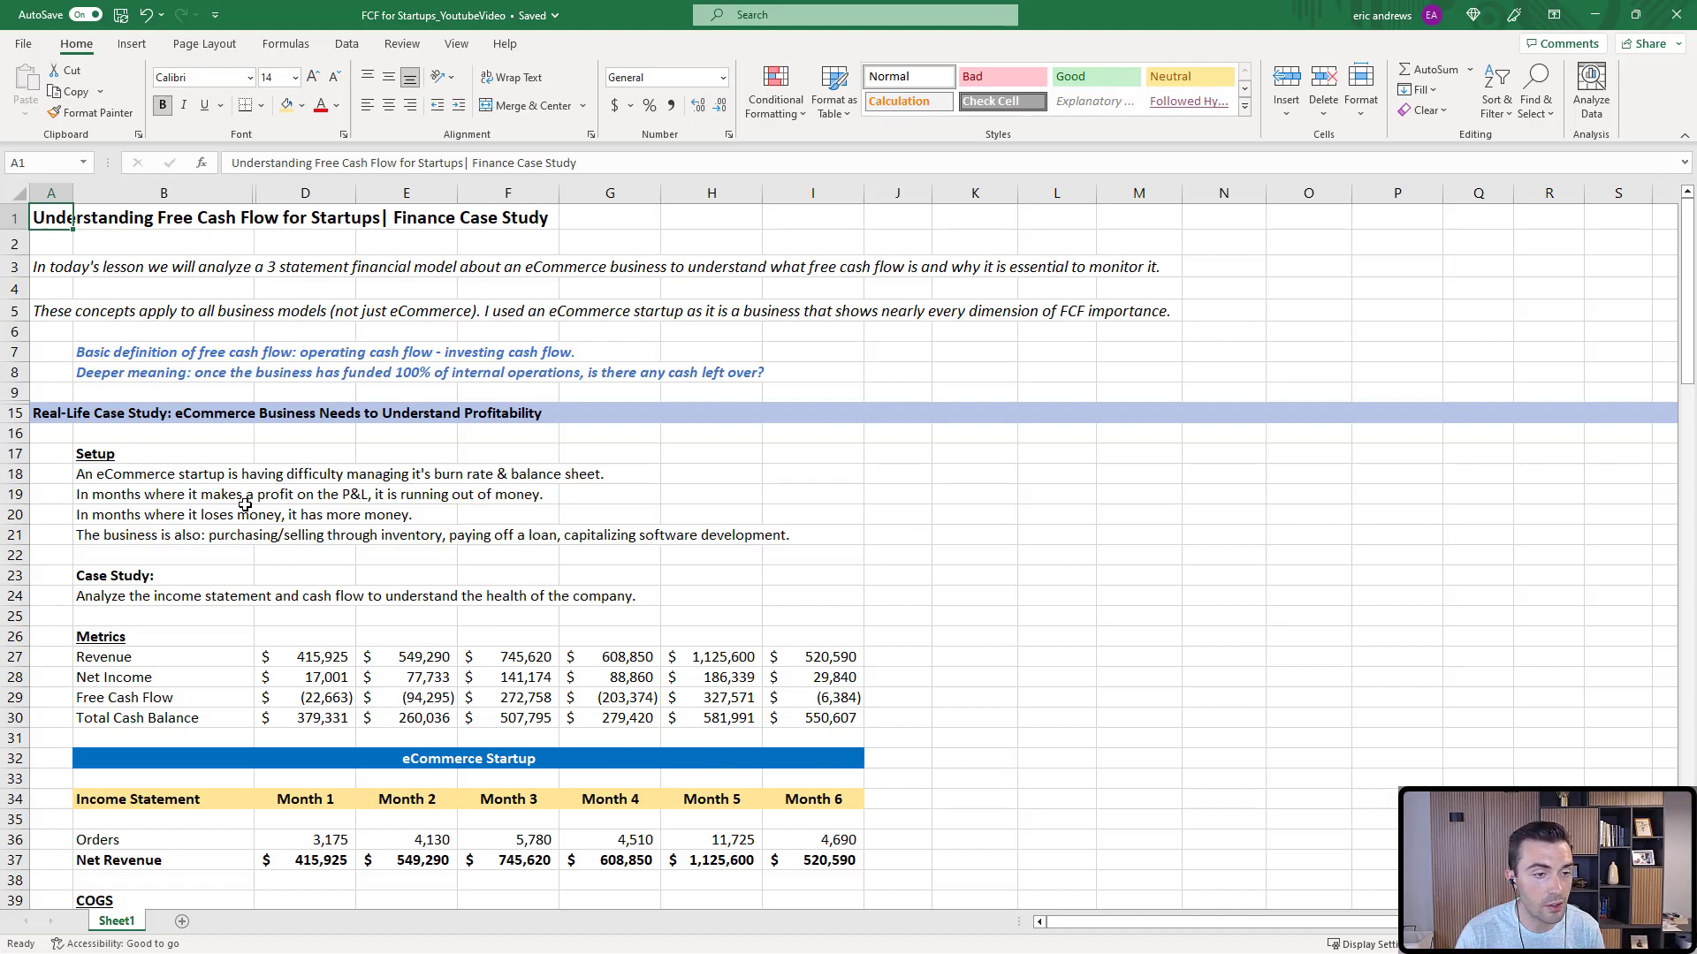
Unhide the Additional resources rows by selecting rows 9 to 15.
{"action": "left_click", "coordinate": [93, 515]}
{"action": "left_click", "coordinate": [18, 393]}
{"action": "left_click_drag", "start_coordinate": [17, 393], "coordinate": [18, 412]}
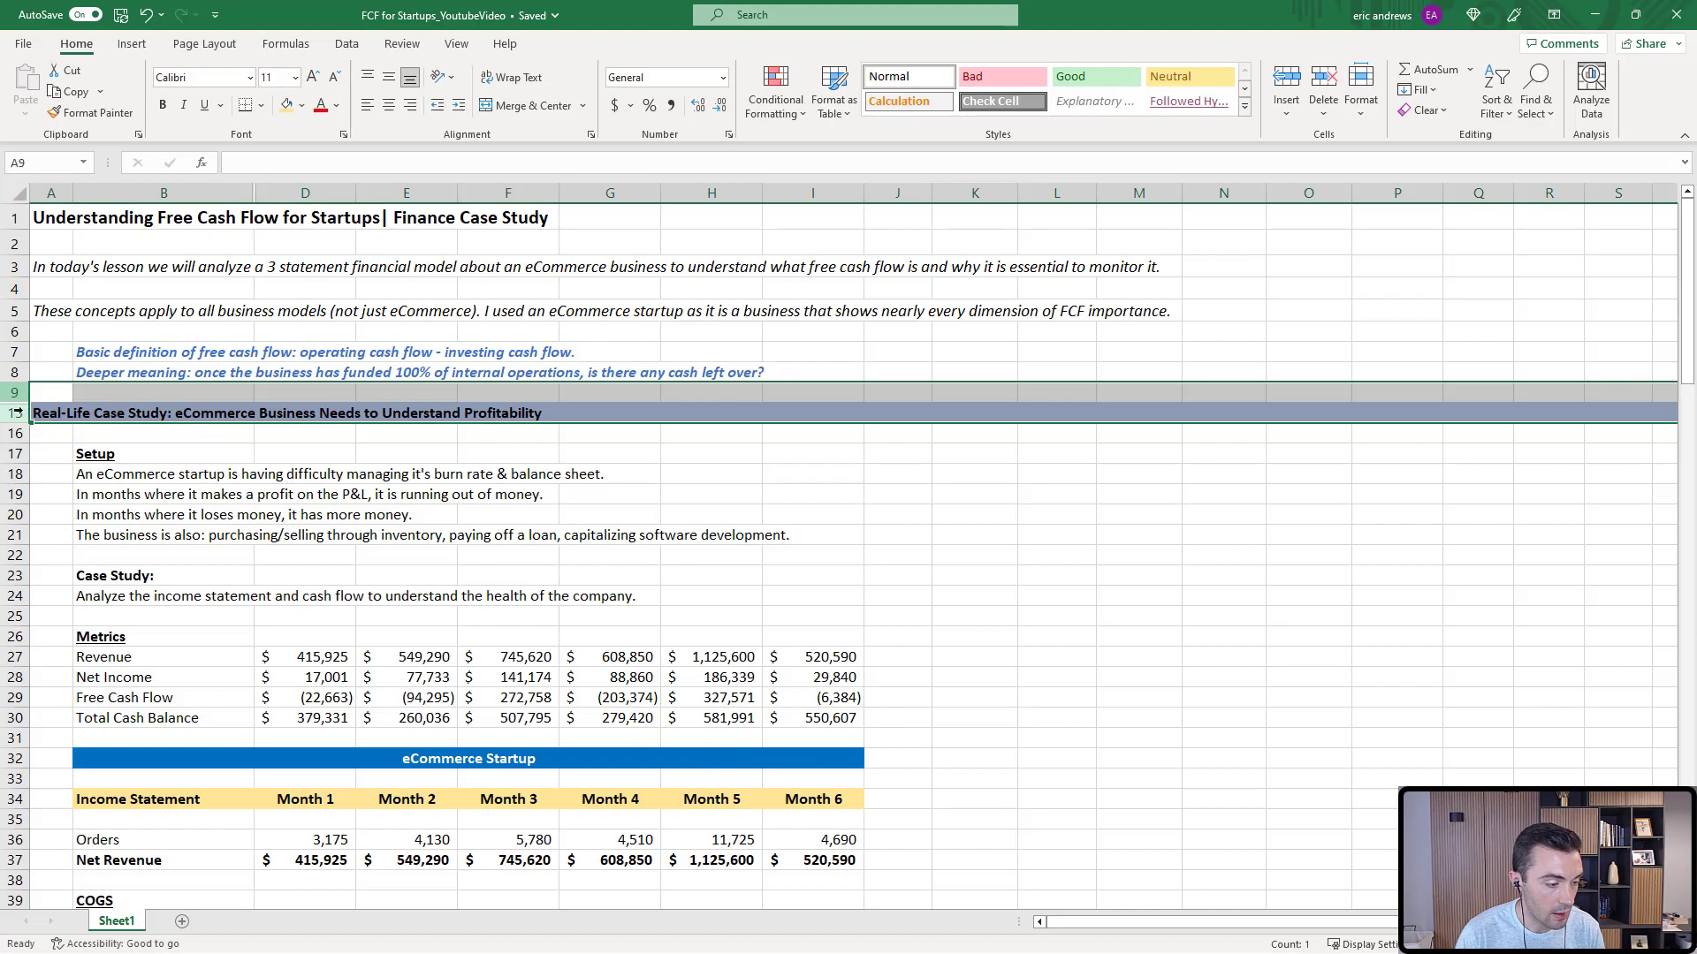
{"action": "right_click", "coordinate": [163, 412]}
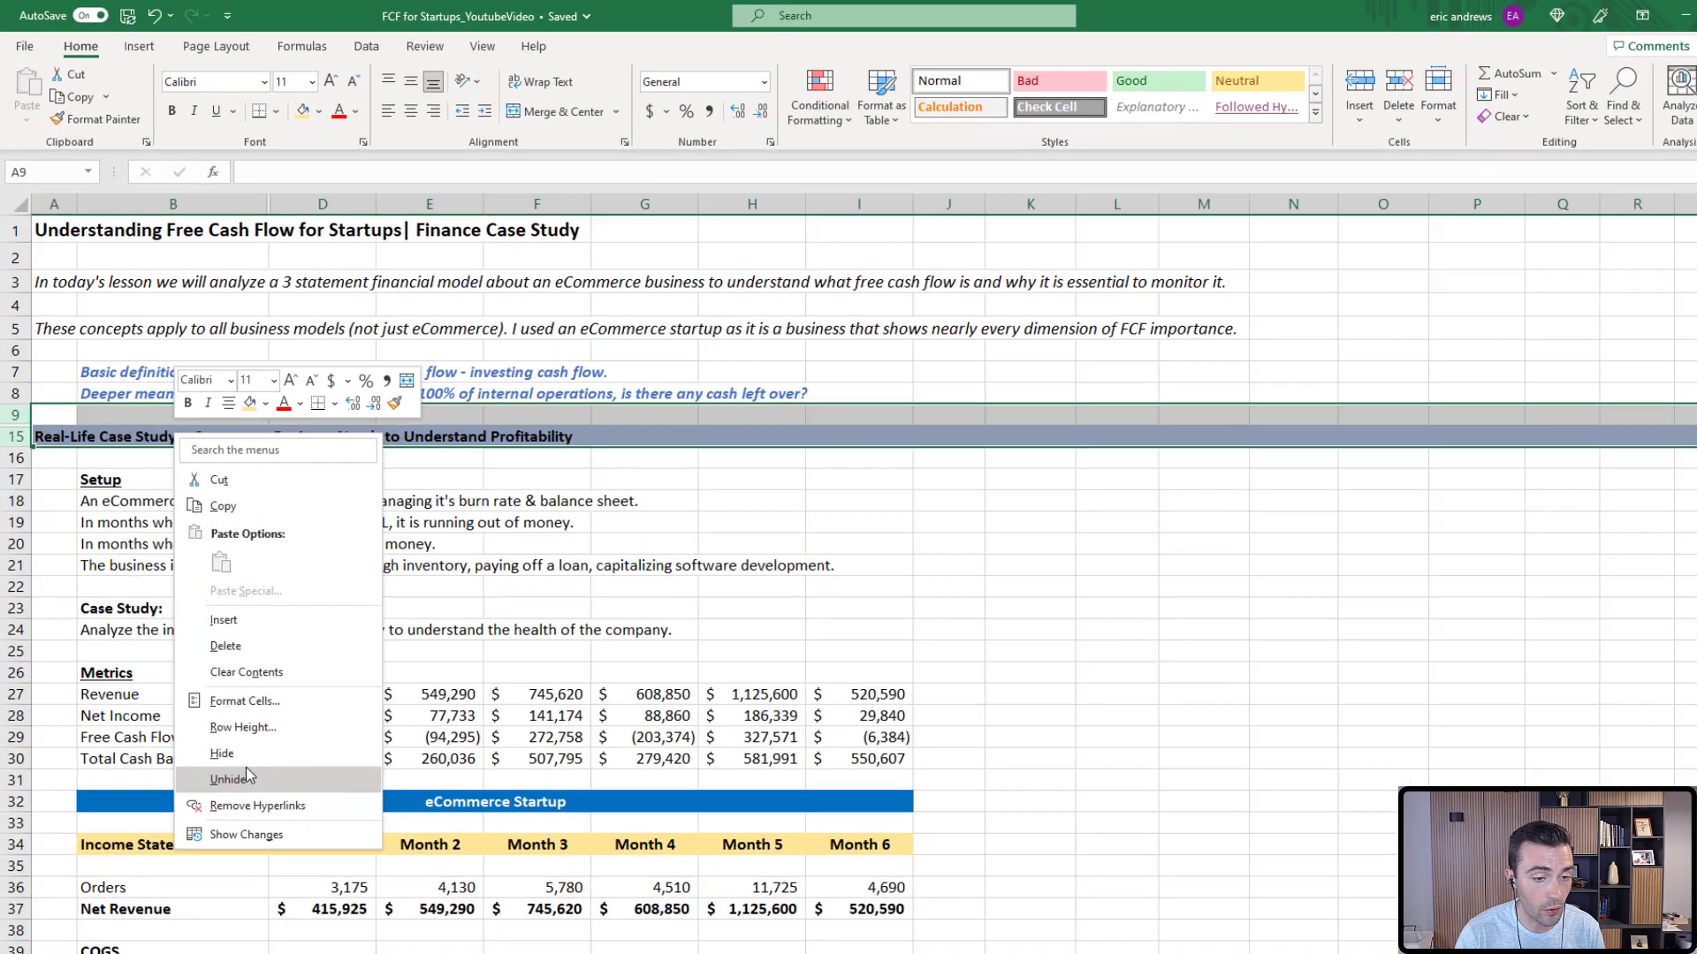
{"action": "left_click", "coordinate": [245, 768]}
{"action": "left_click", "coordinate": [1140, 769]}
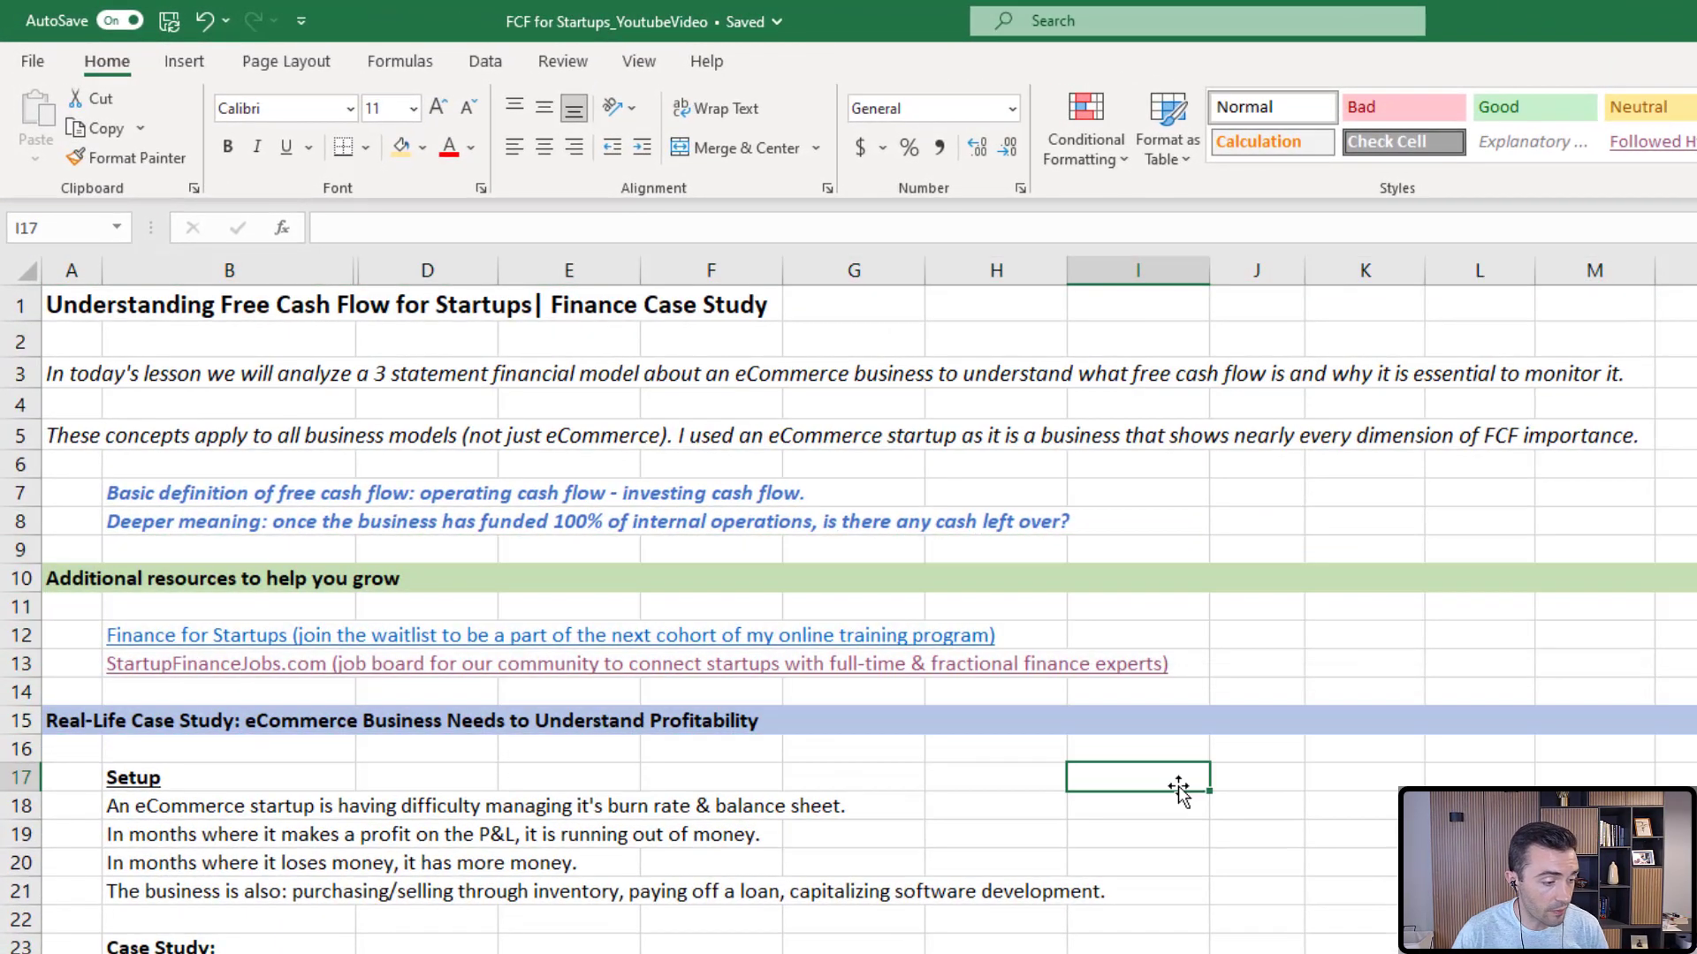
Move to the Finance for Startups and StartupFinanceJobs.com link cells.
{"action": "key", "text": "Left"}
{"action": "key", "text": "Home"}
{"action": "key", "text": "Up"}
{"action": "key", "text": "Up"}
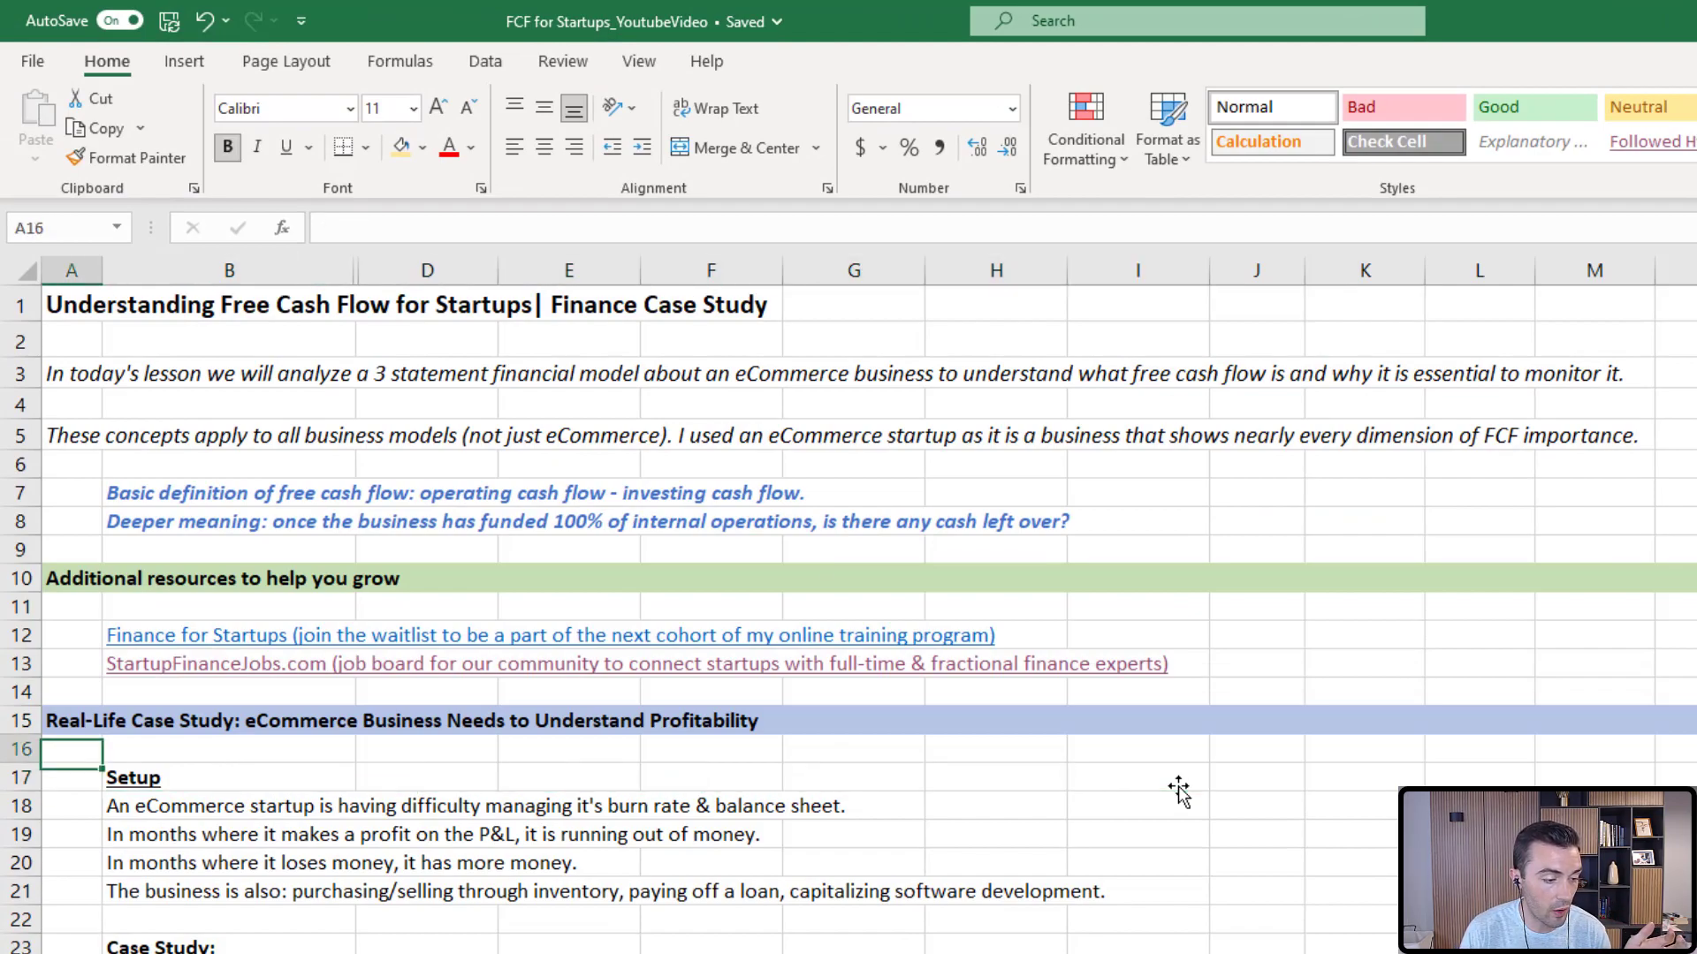
{"action": "key", "text": "Up"}
{"action": "key", "text": "Up"}
{"action": "key", "text": "Up"}
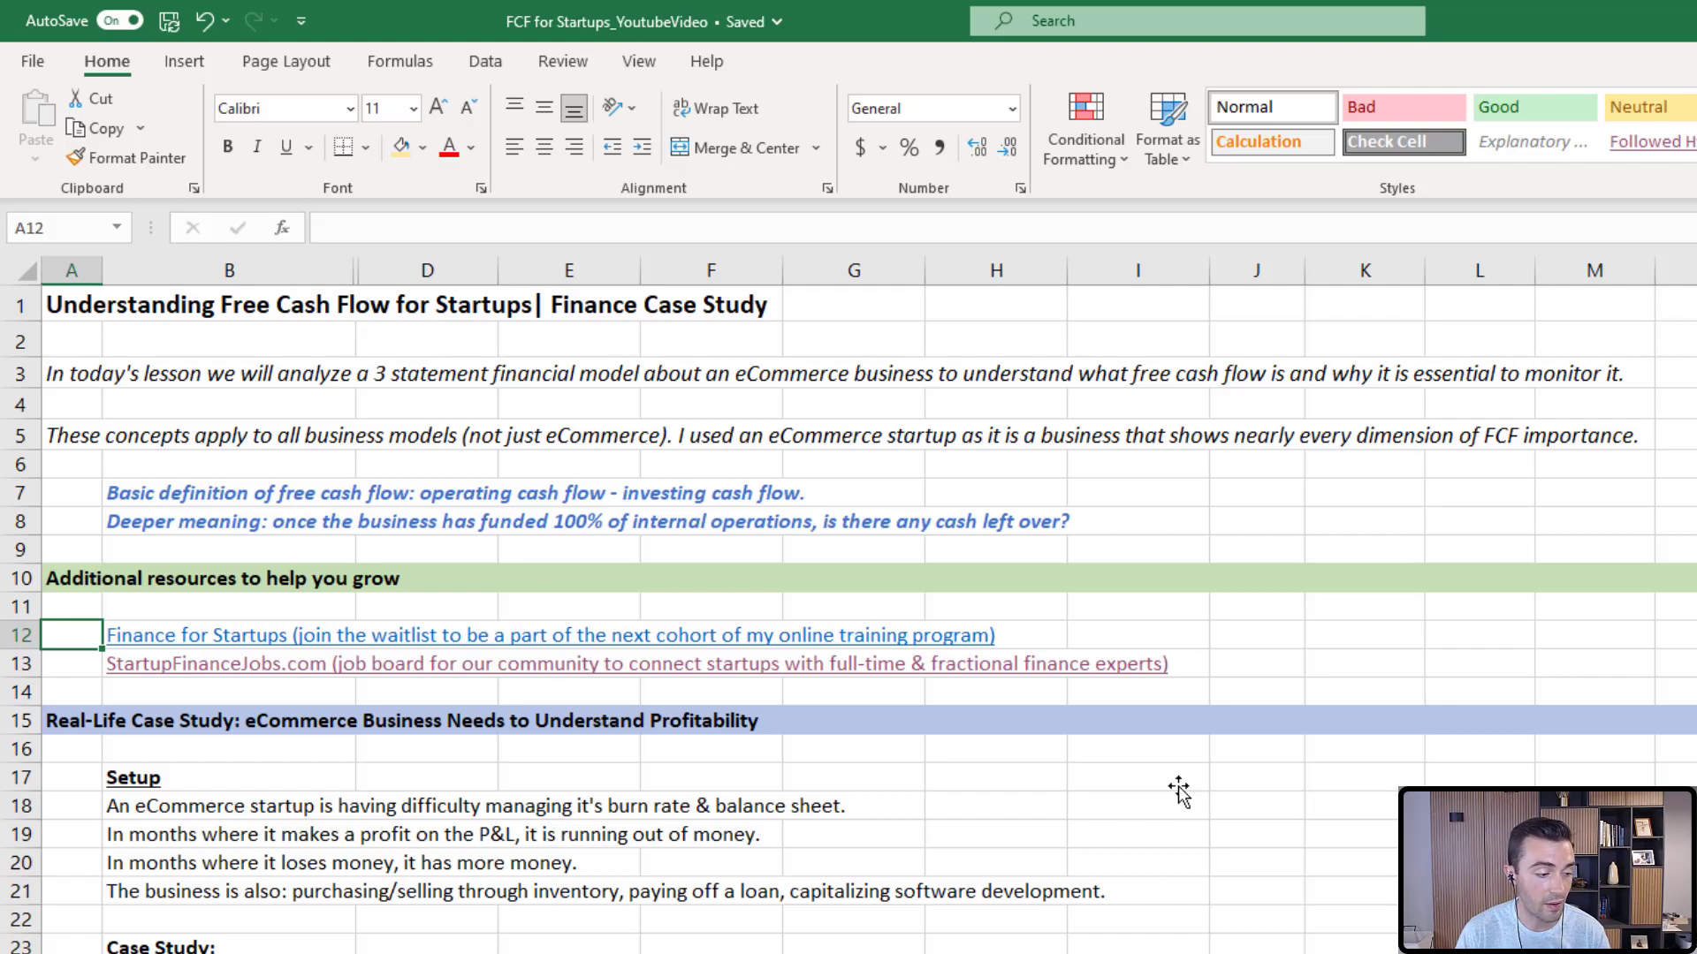
{"action": "key", "text": "Down"}
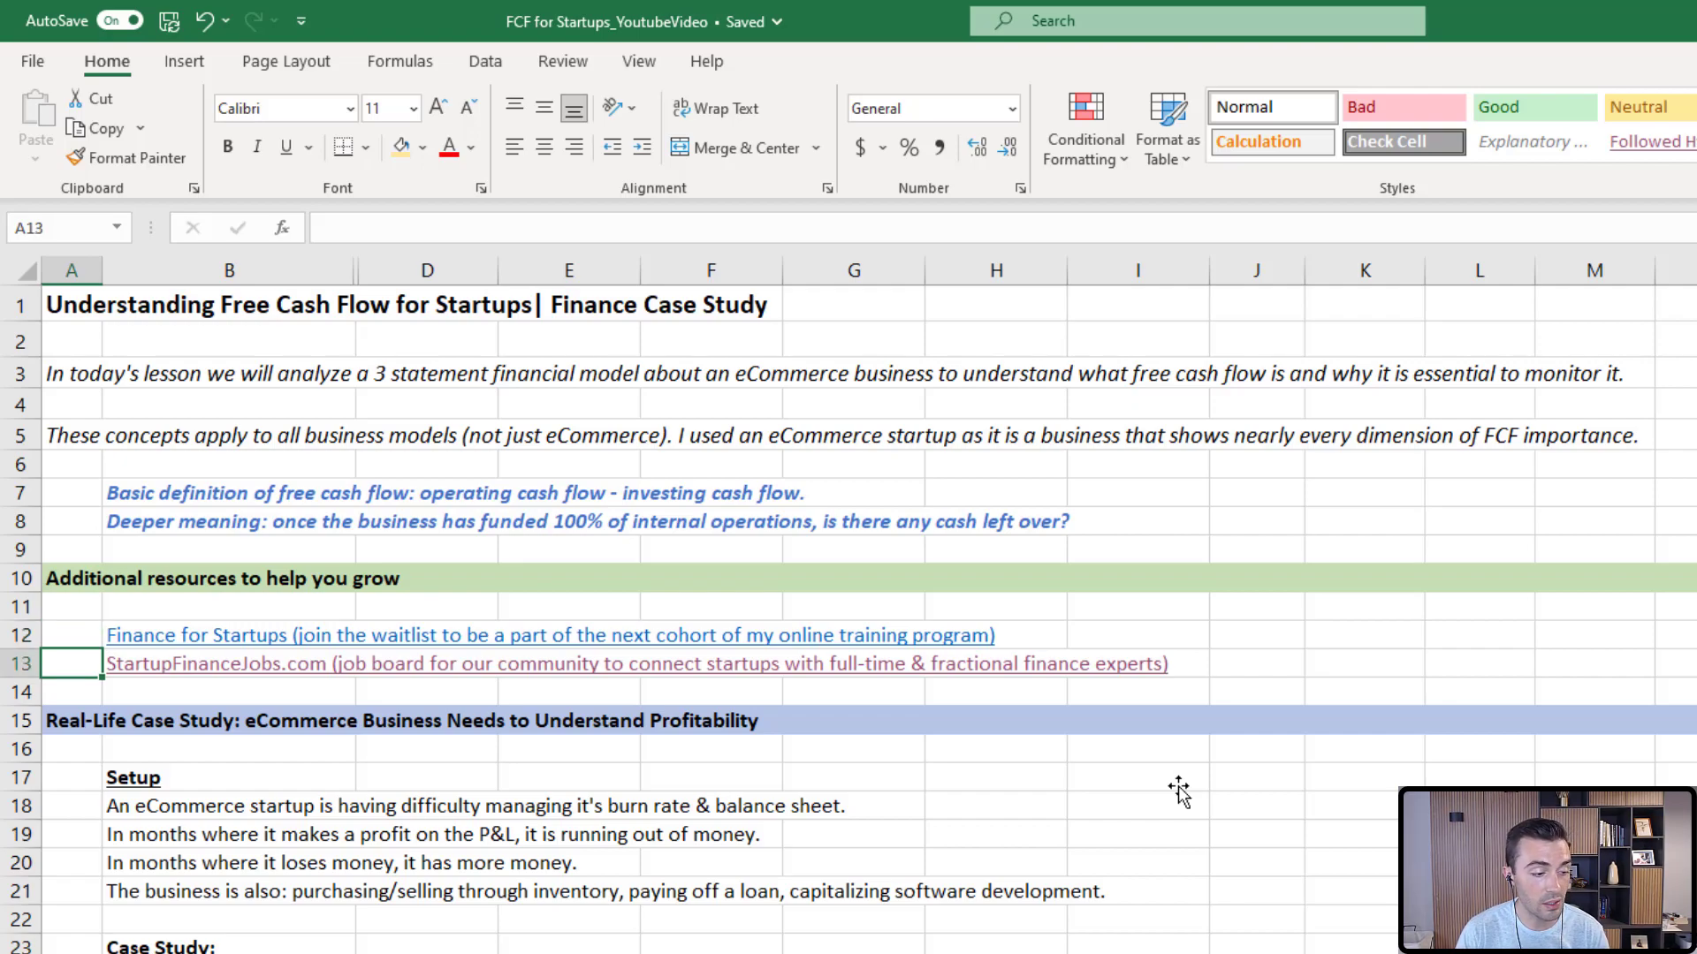
{"action": "key", "text": "Right"}
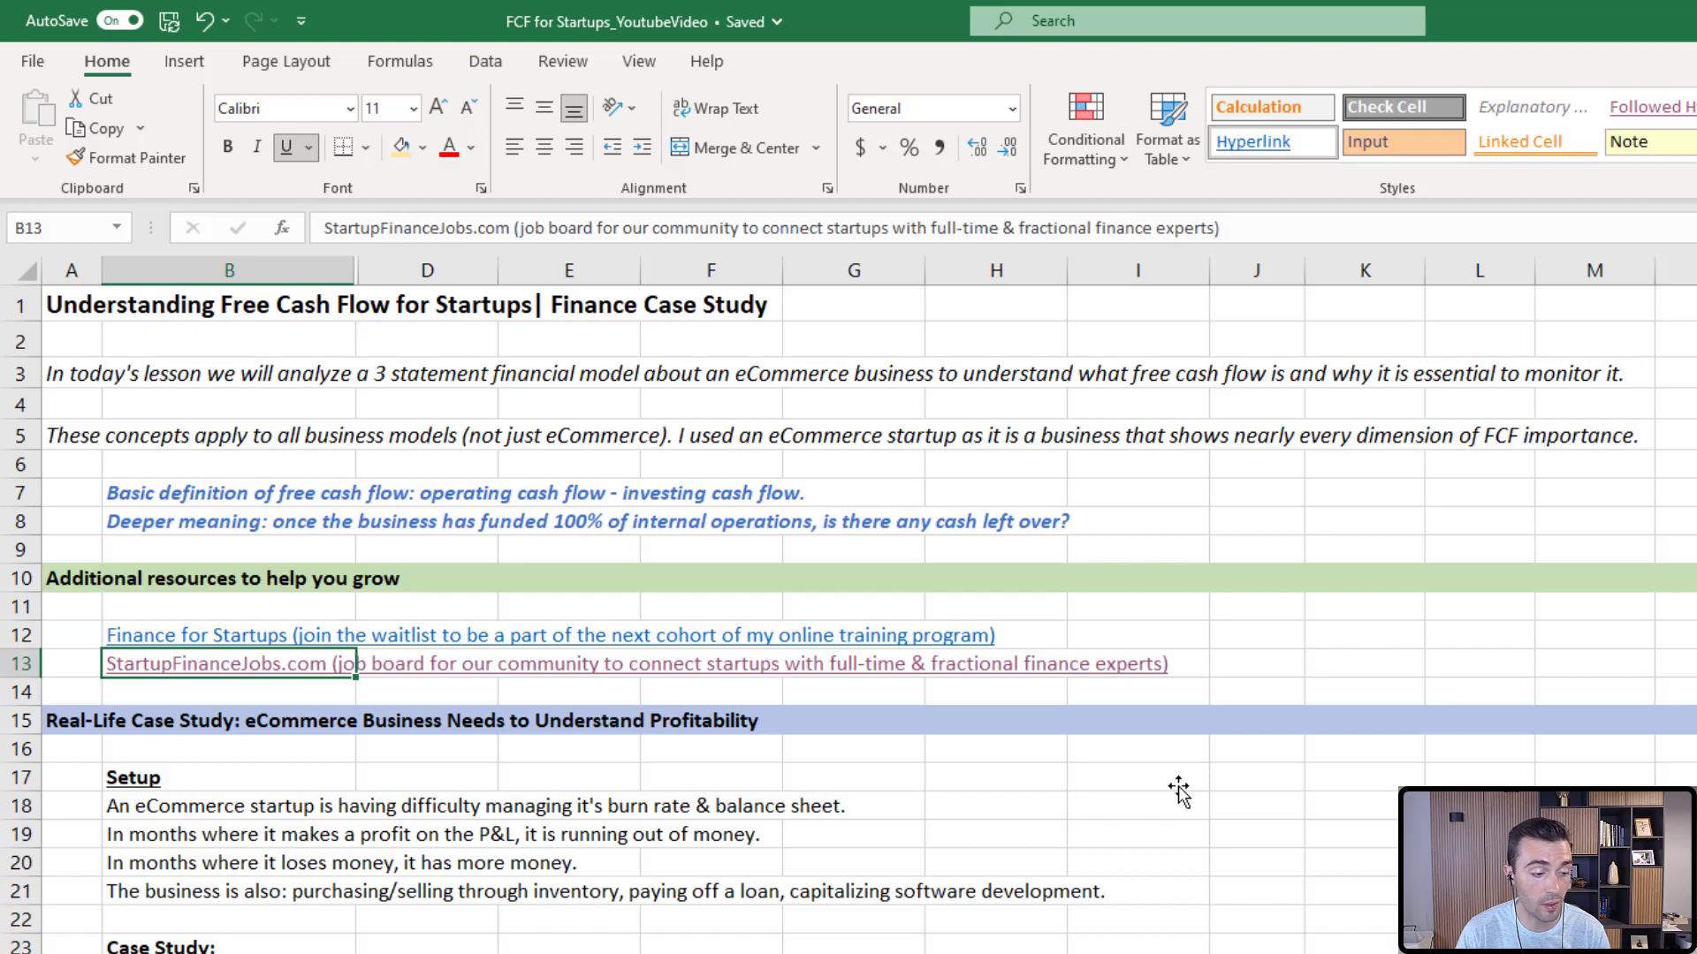